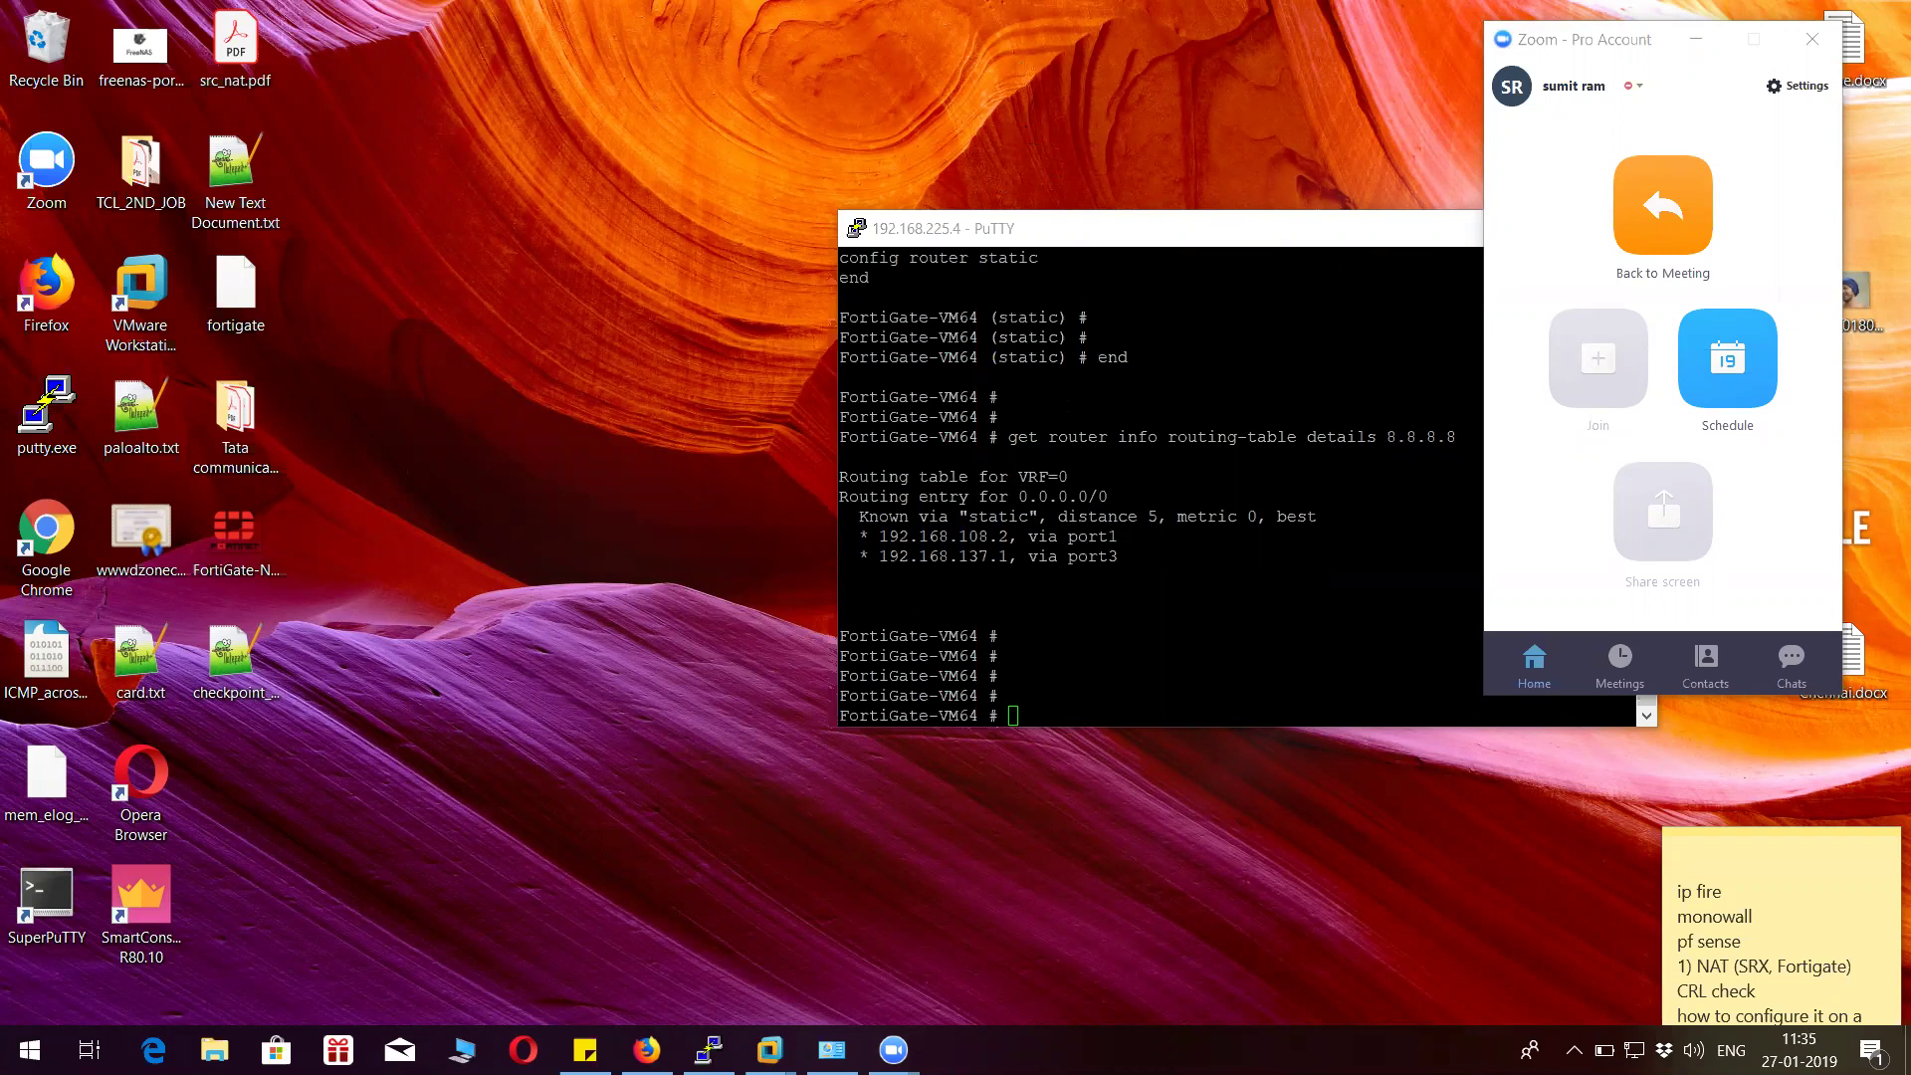
Minimize the Zoom window to clear the screen.
left_click(1697, 39)
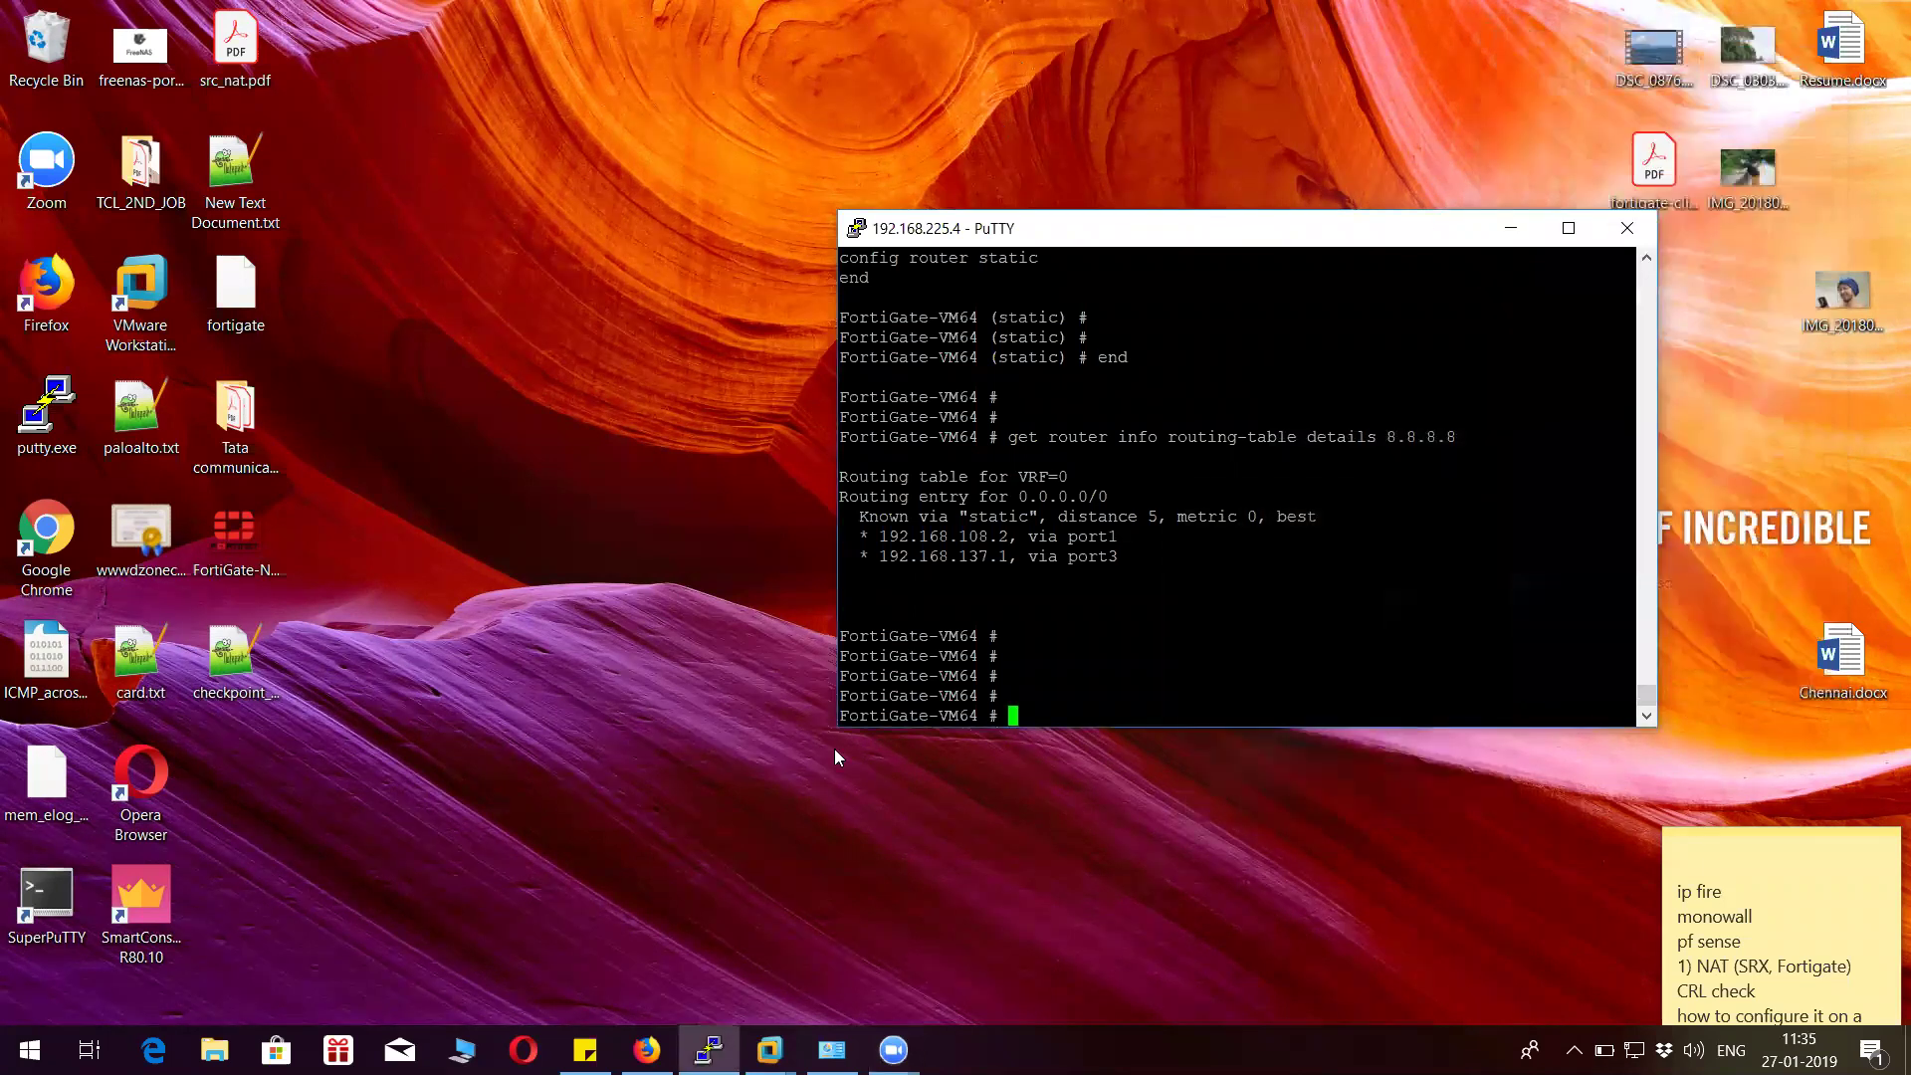
In Firefox, go to Network > Interfaces and inspect port1 (WAN_1) and port3 (WAN_2).
left_click(647, 1050)
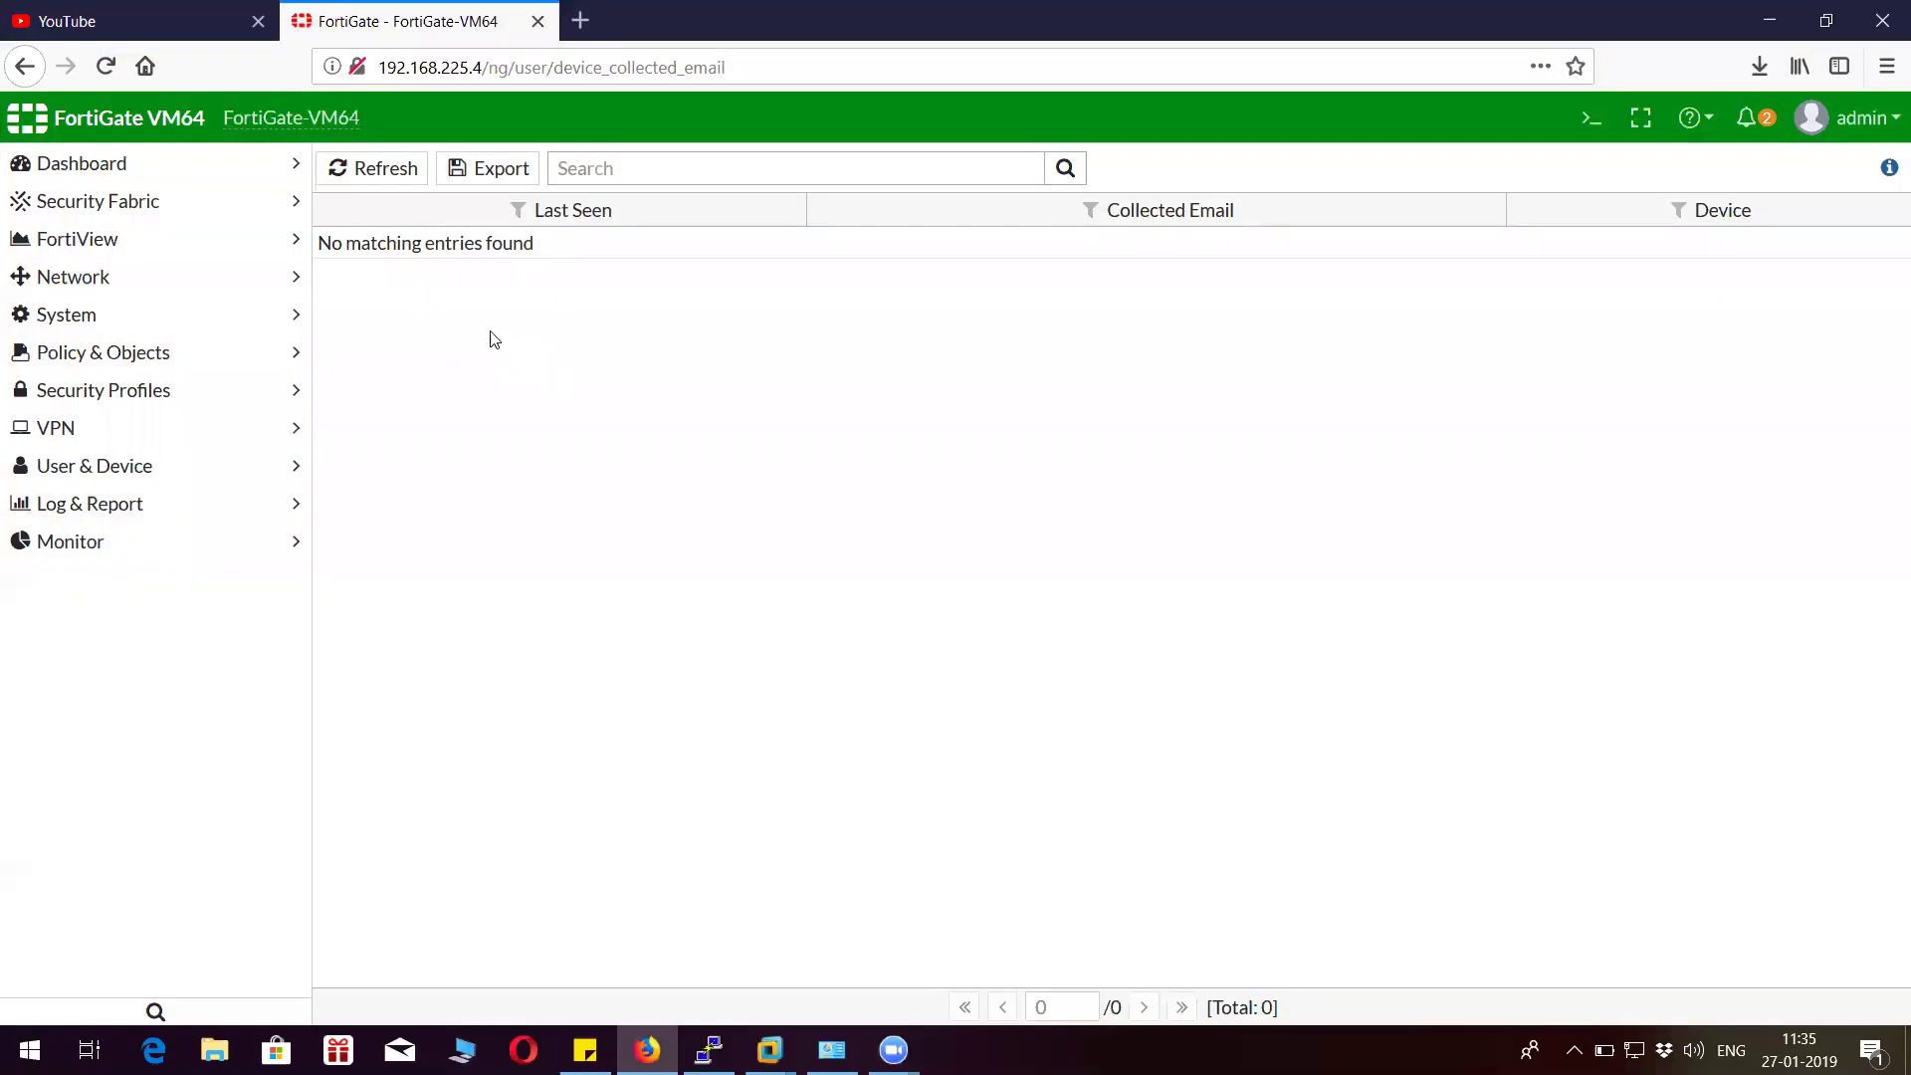
left_click(134, 279)
left_click(129, 315)
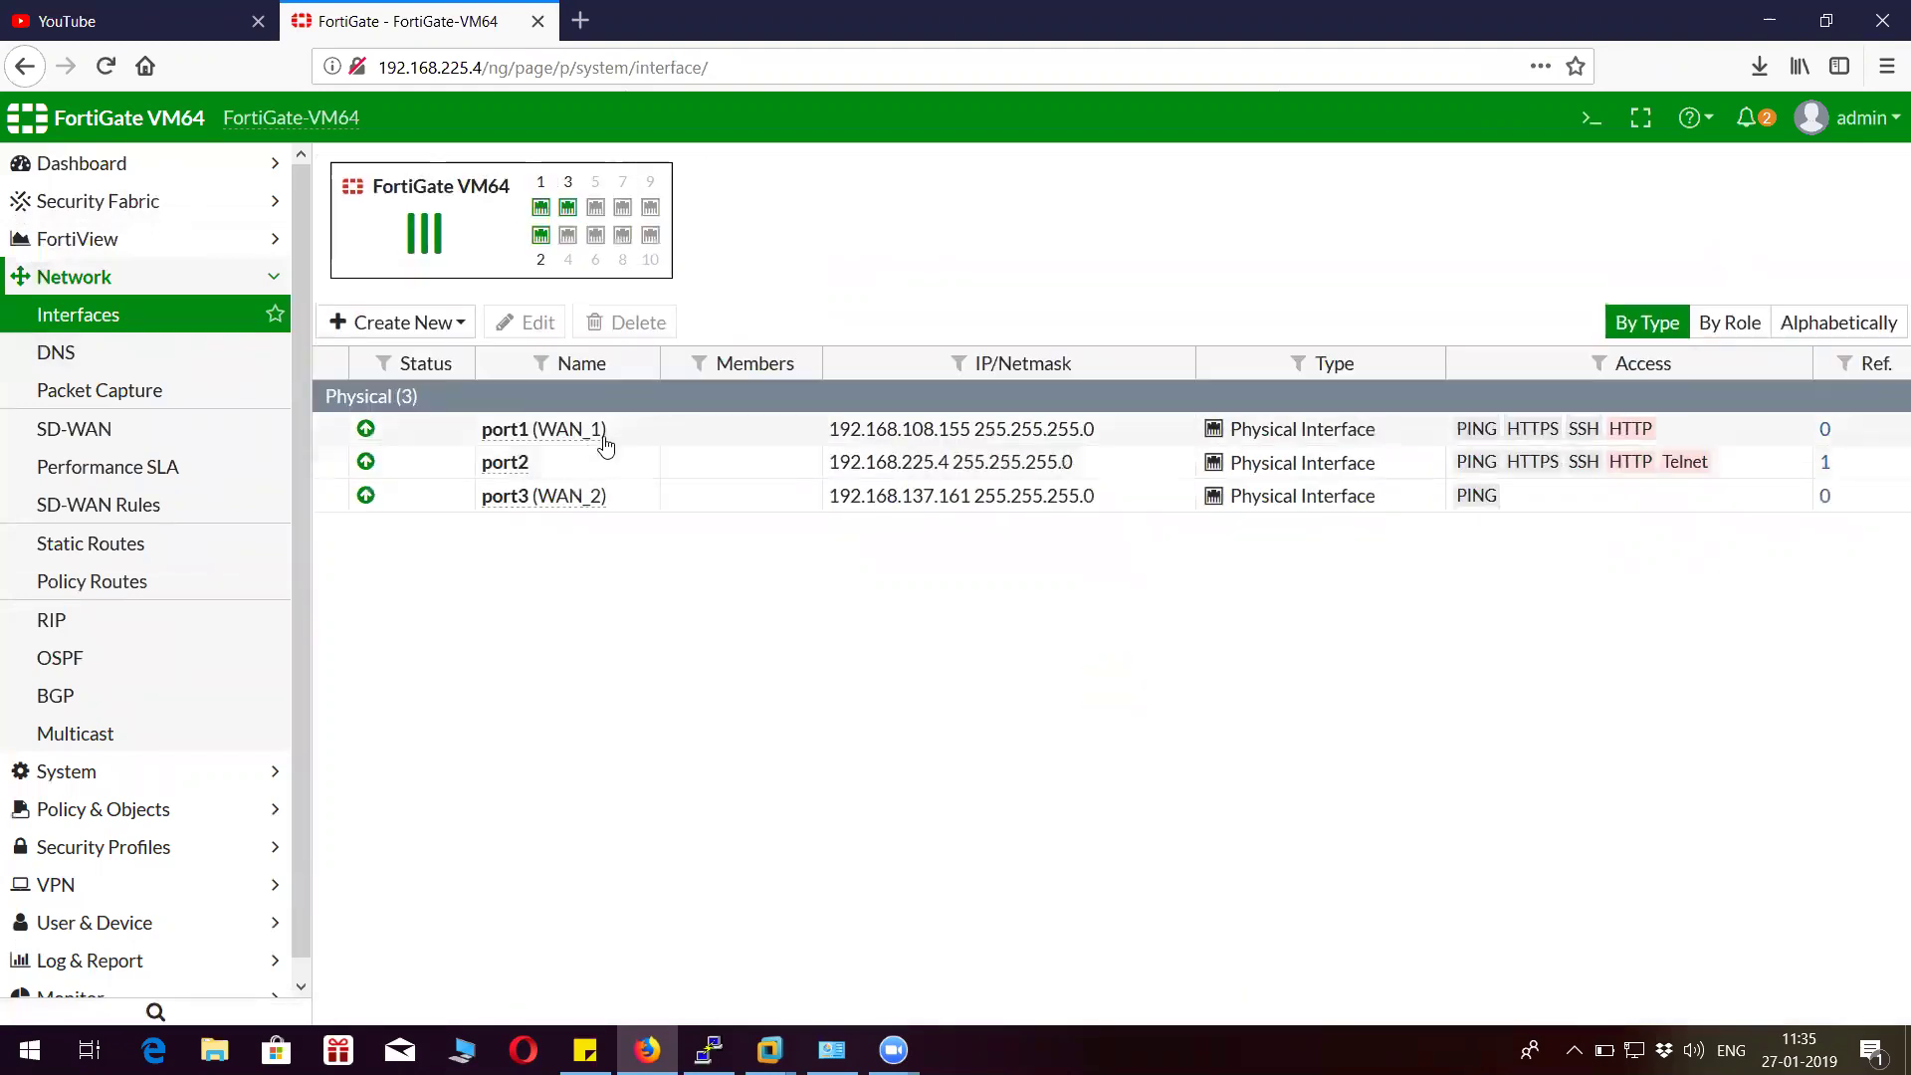
left_click(605, 438)
left_click(570, 503)
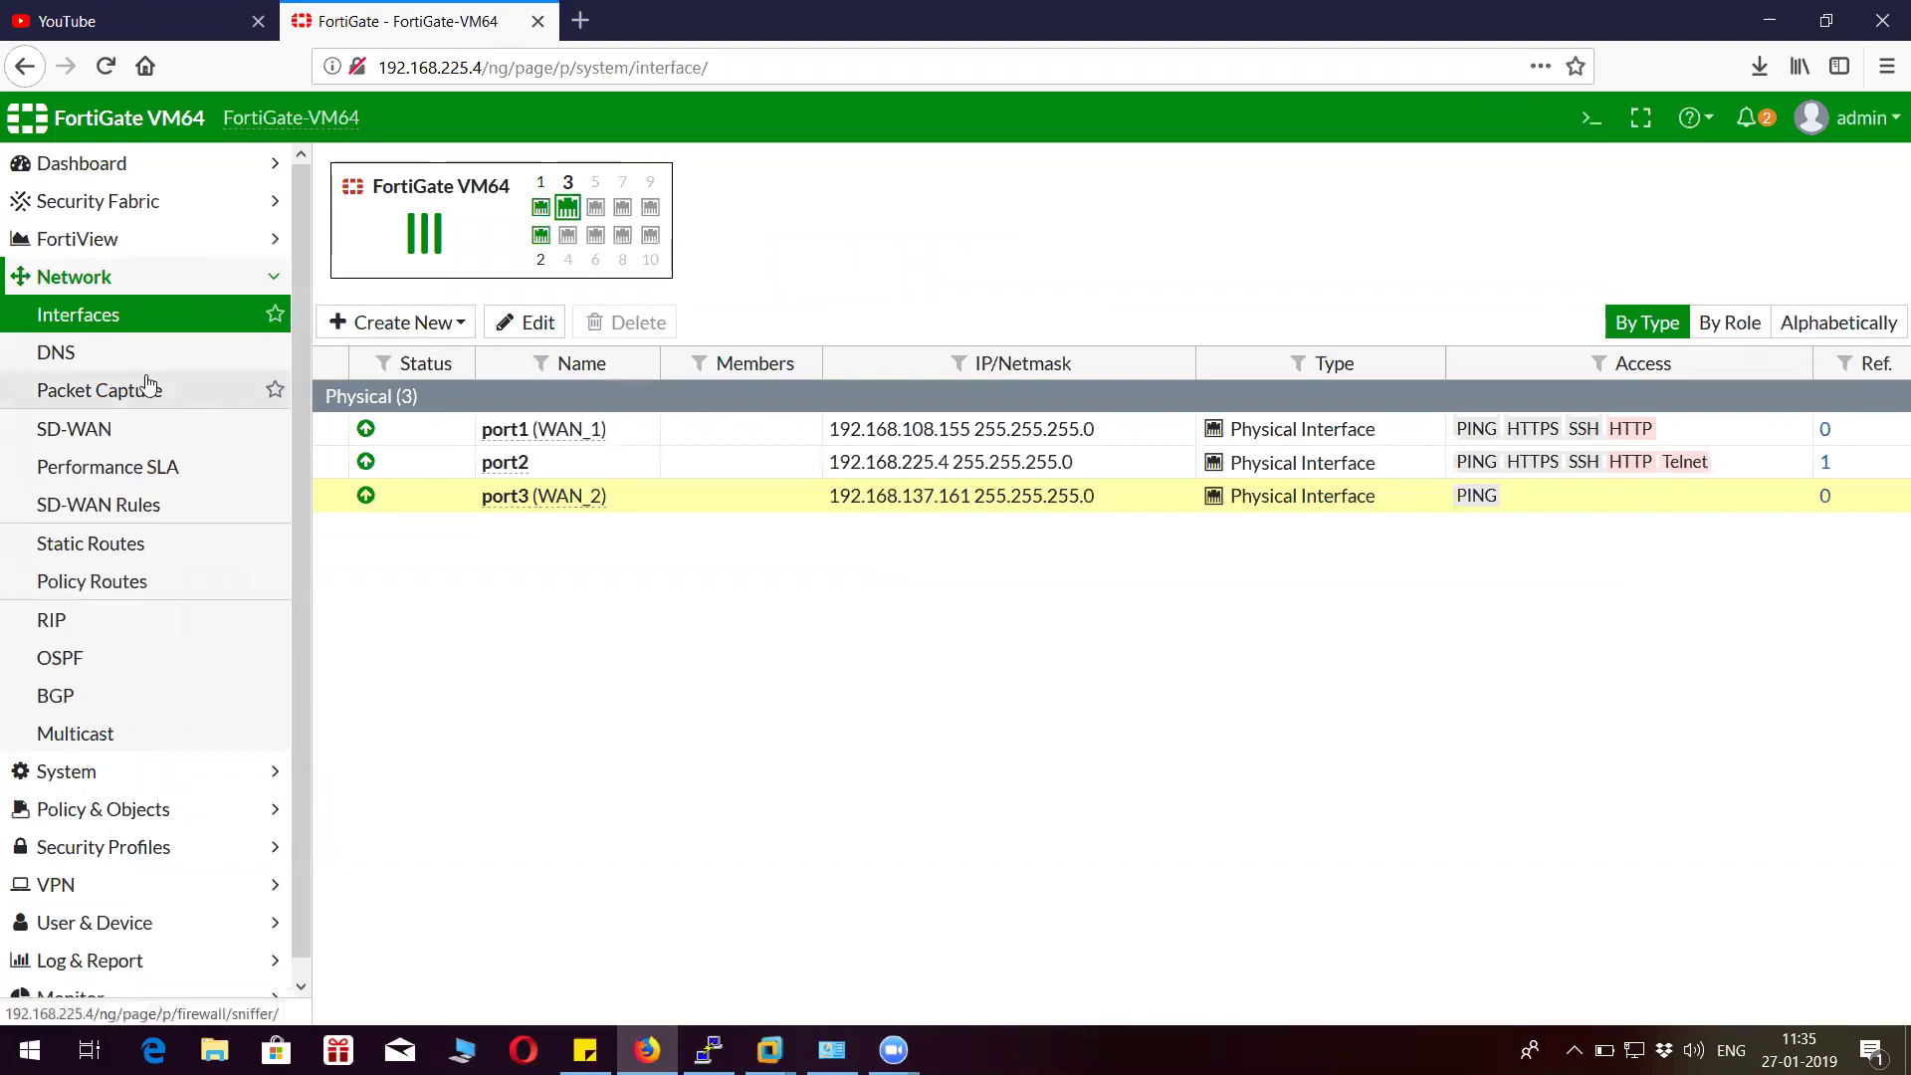
Enable SD-WAN with WAN_1 (port1) as first member, gateway 192.168.108.1.
left_click(132, 433)
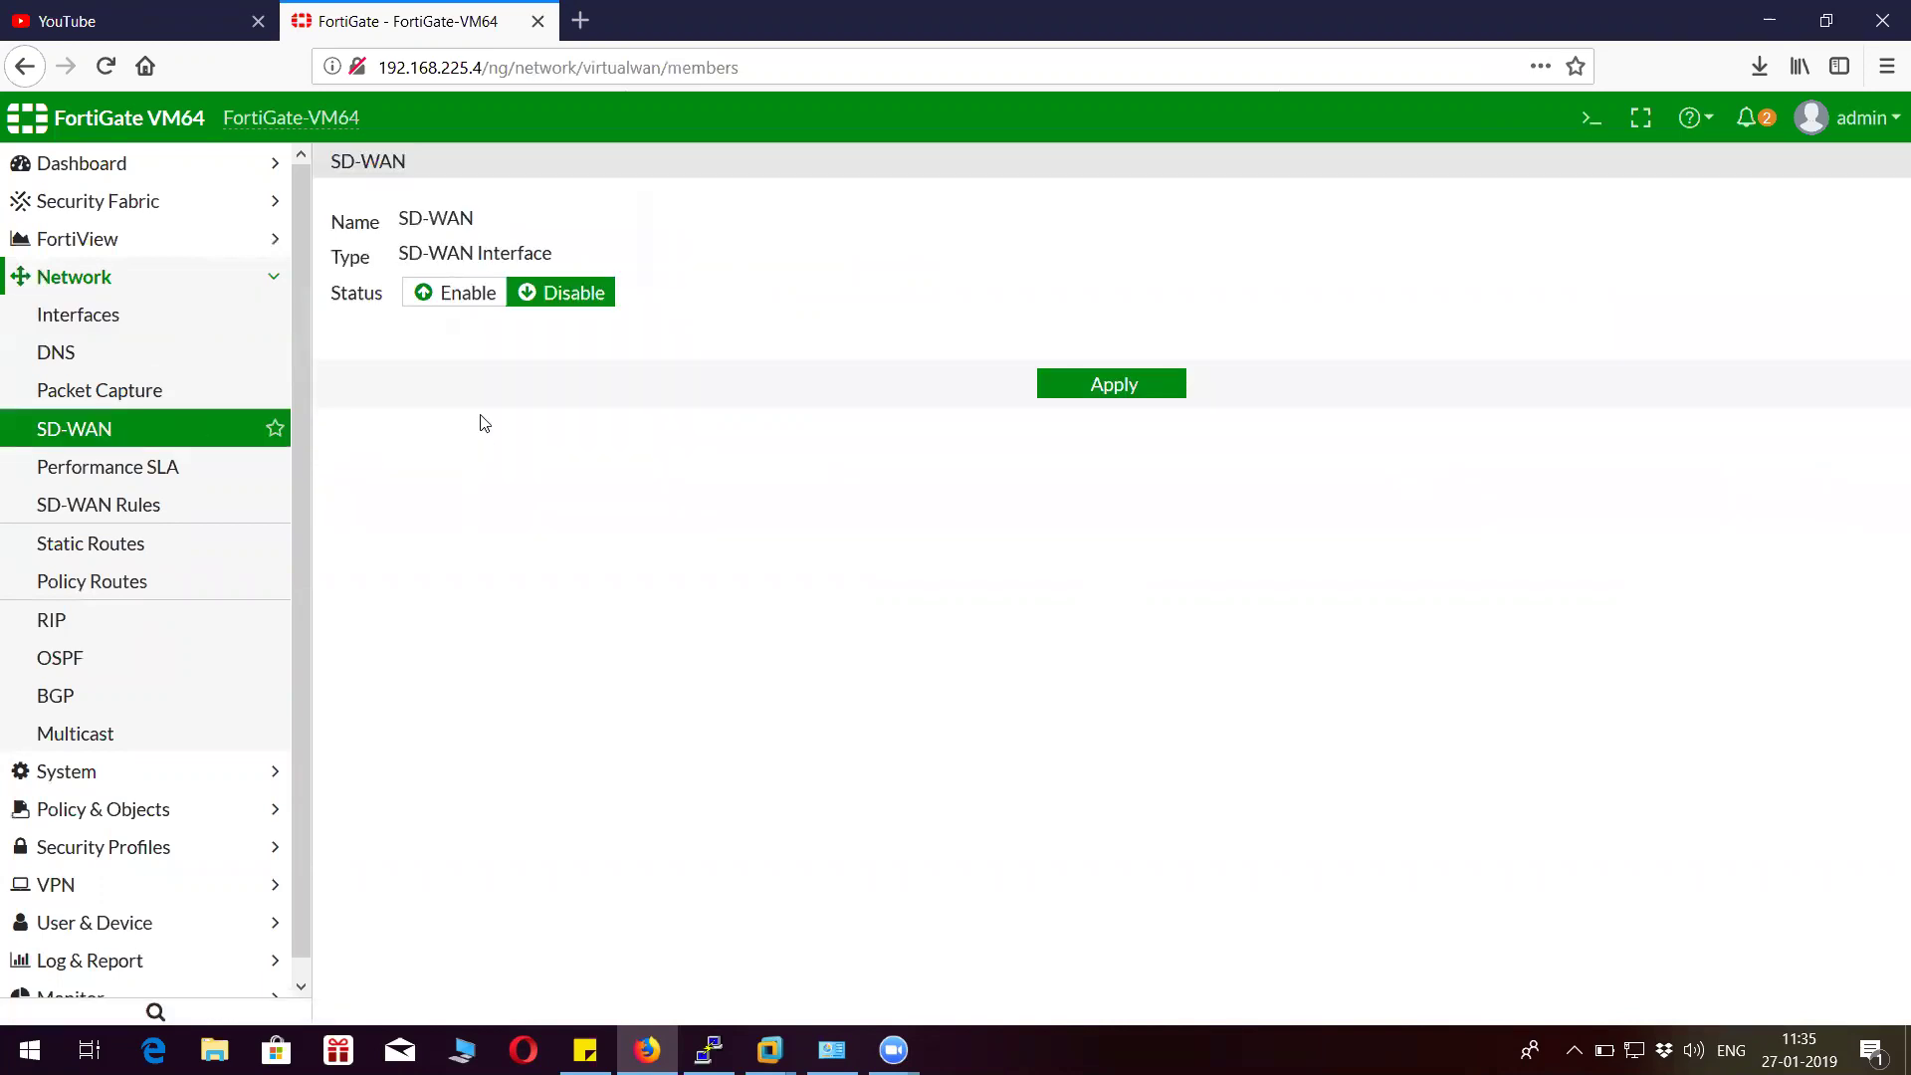
left_click(463, 297)
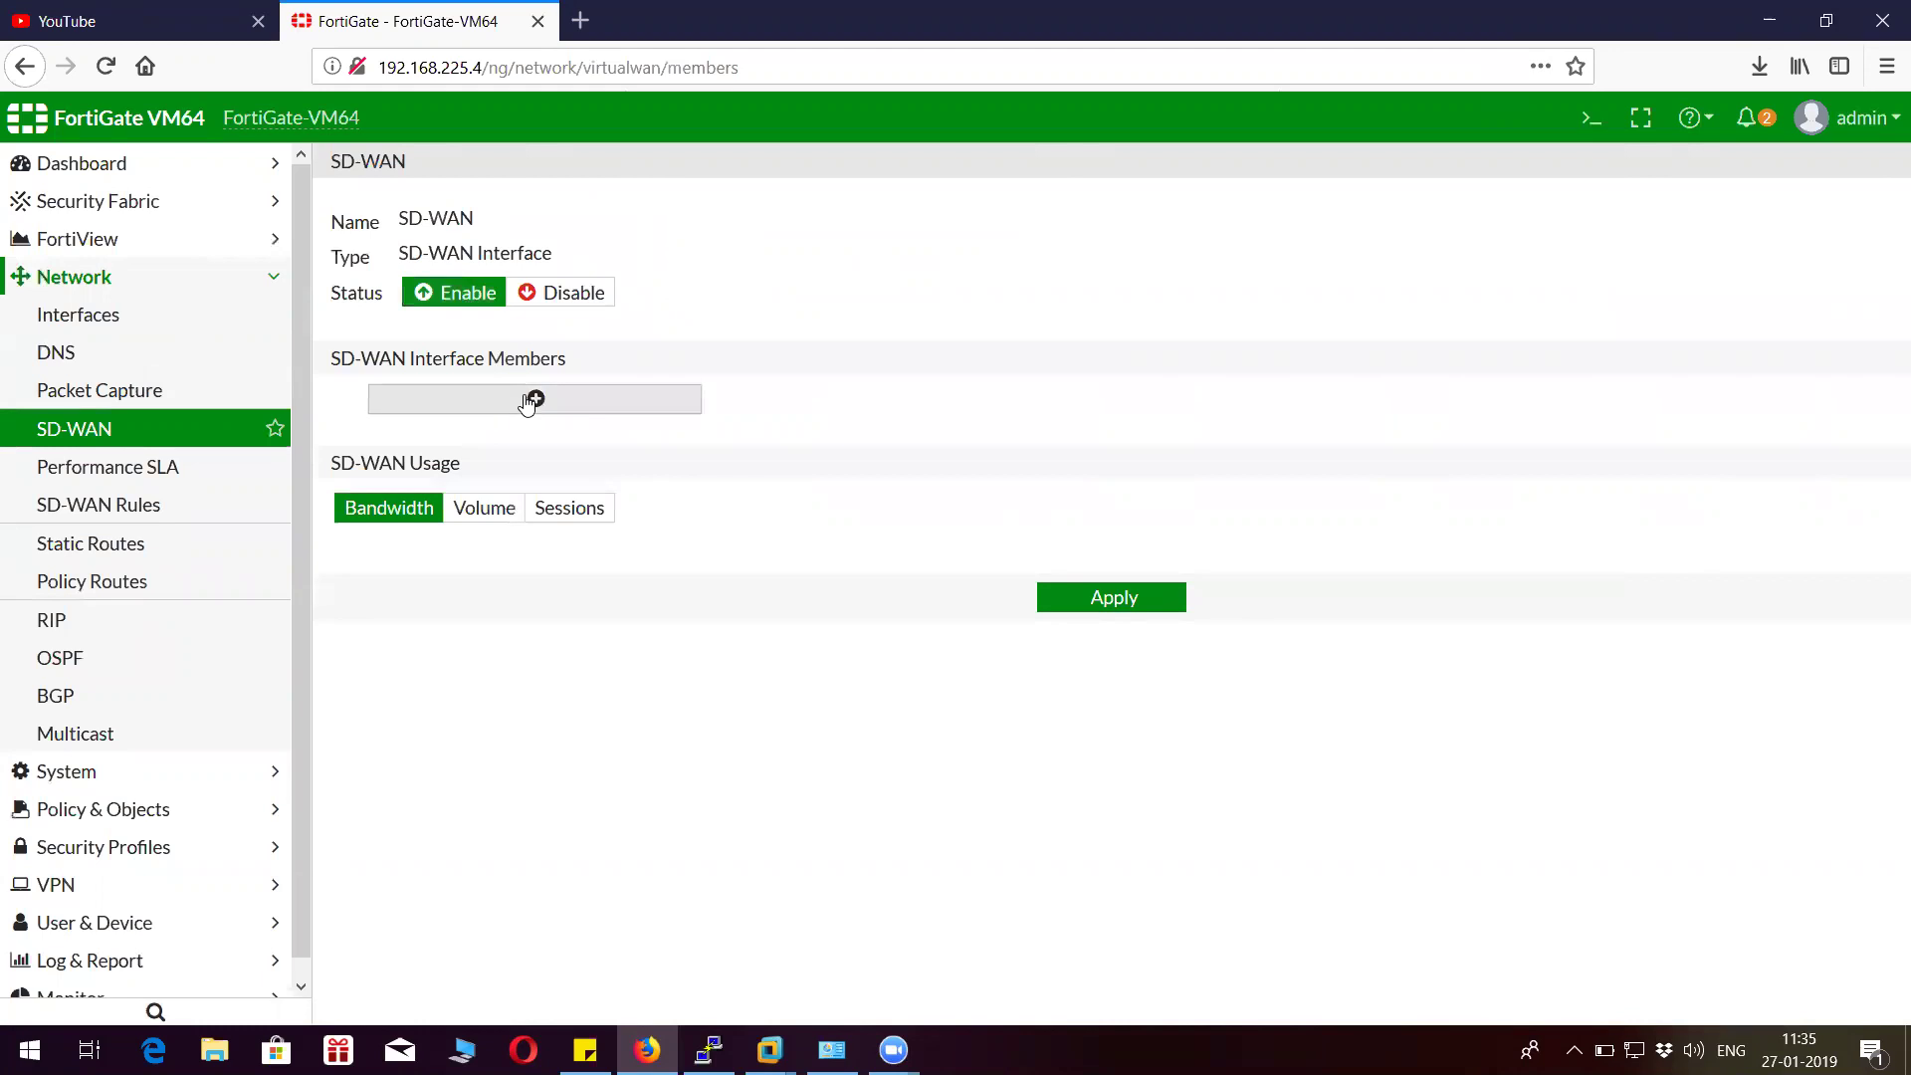
left_click(702, 409)
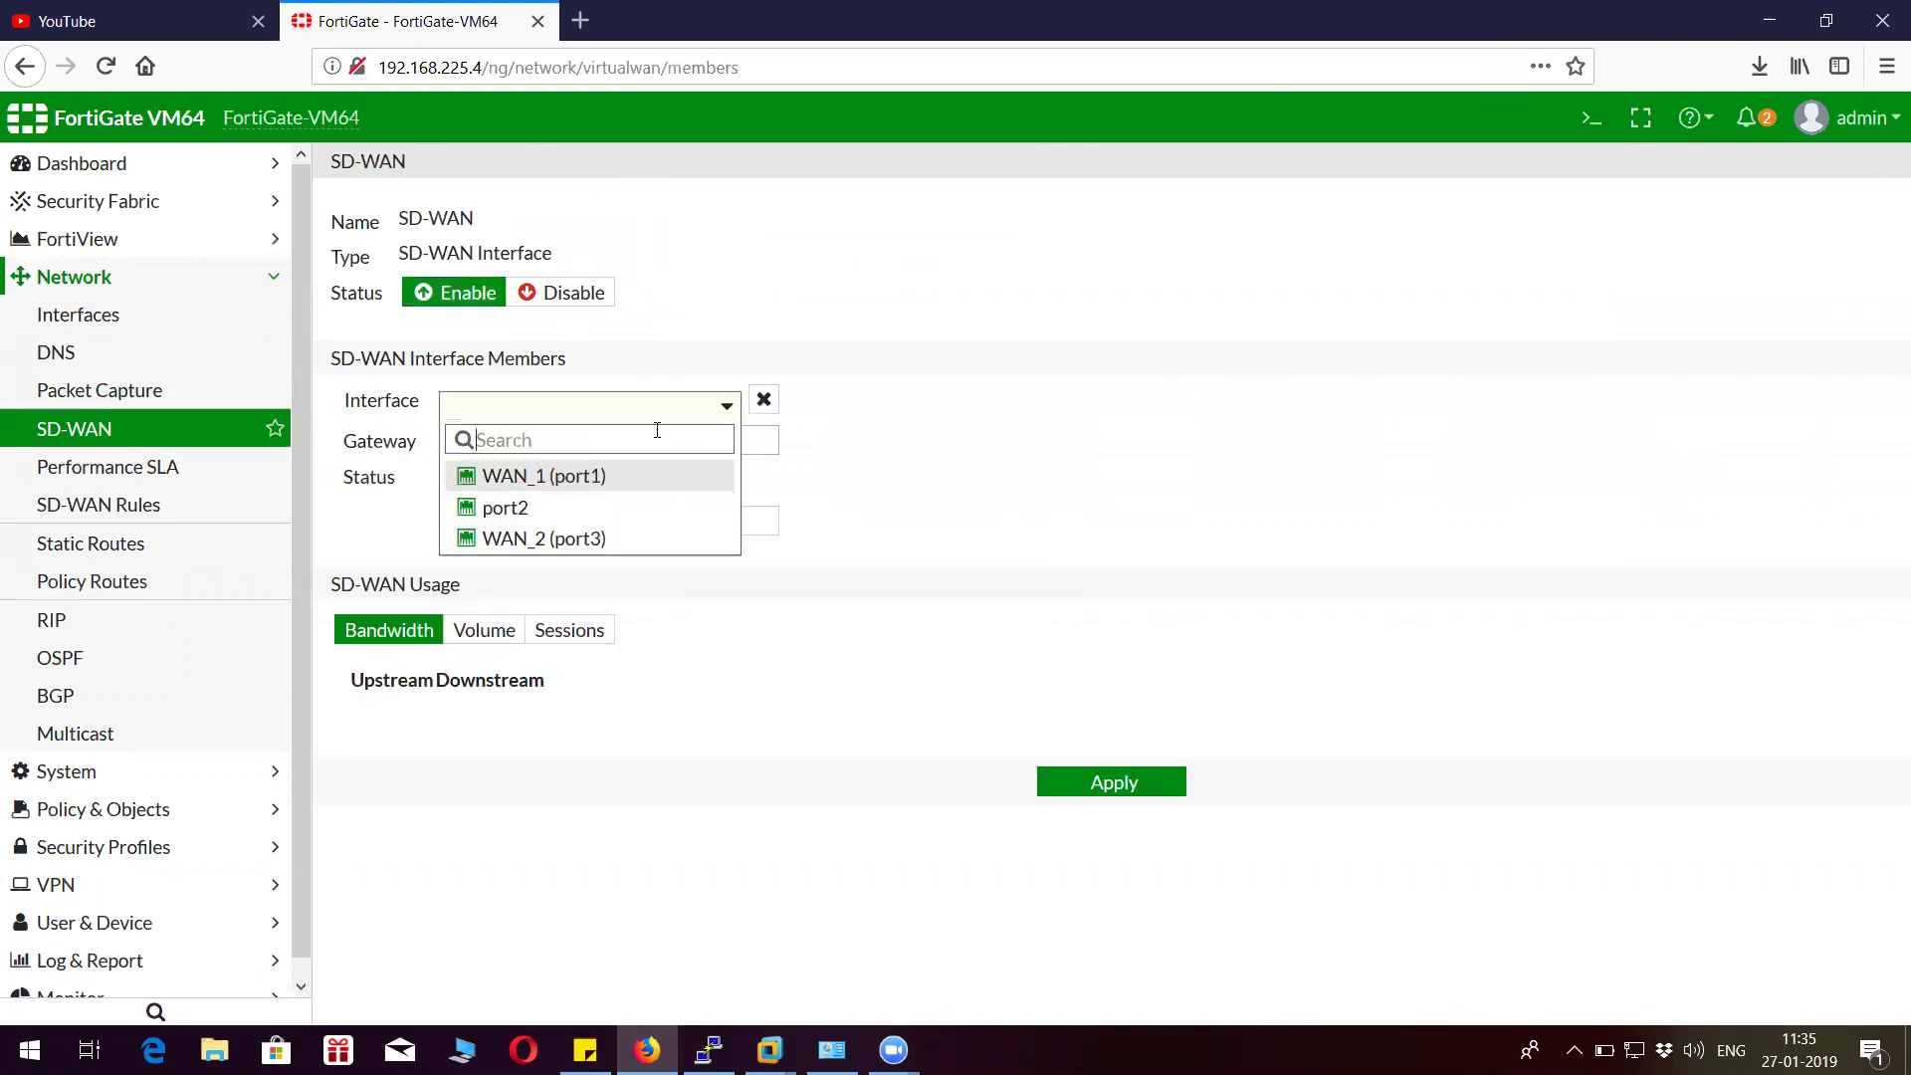
left_click(566, 478)
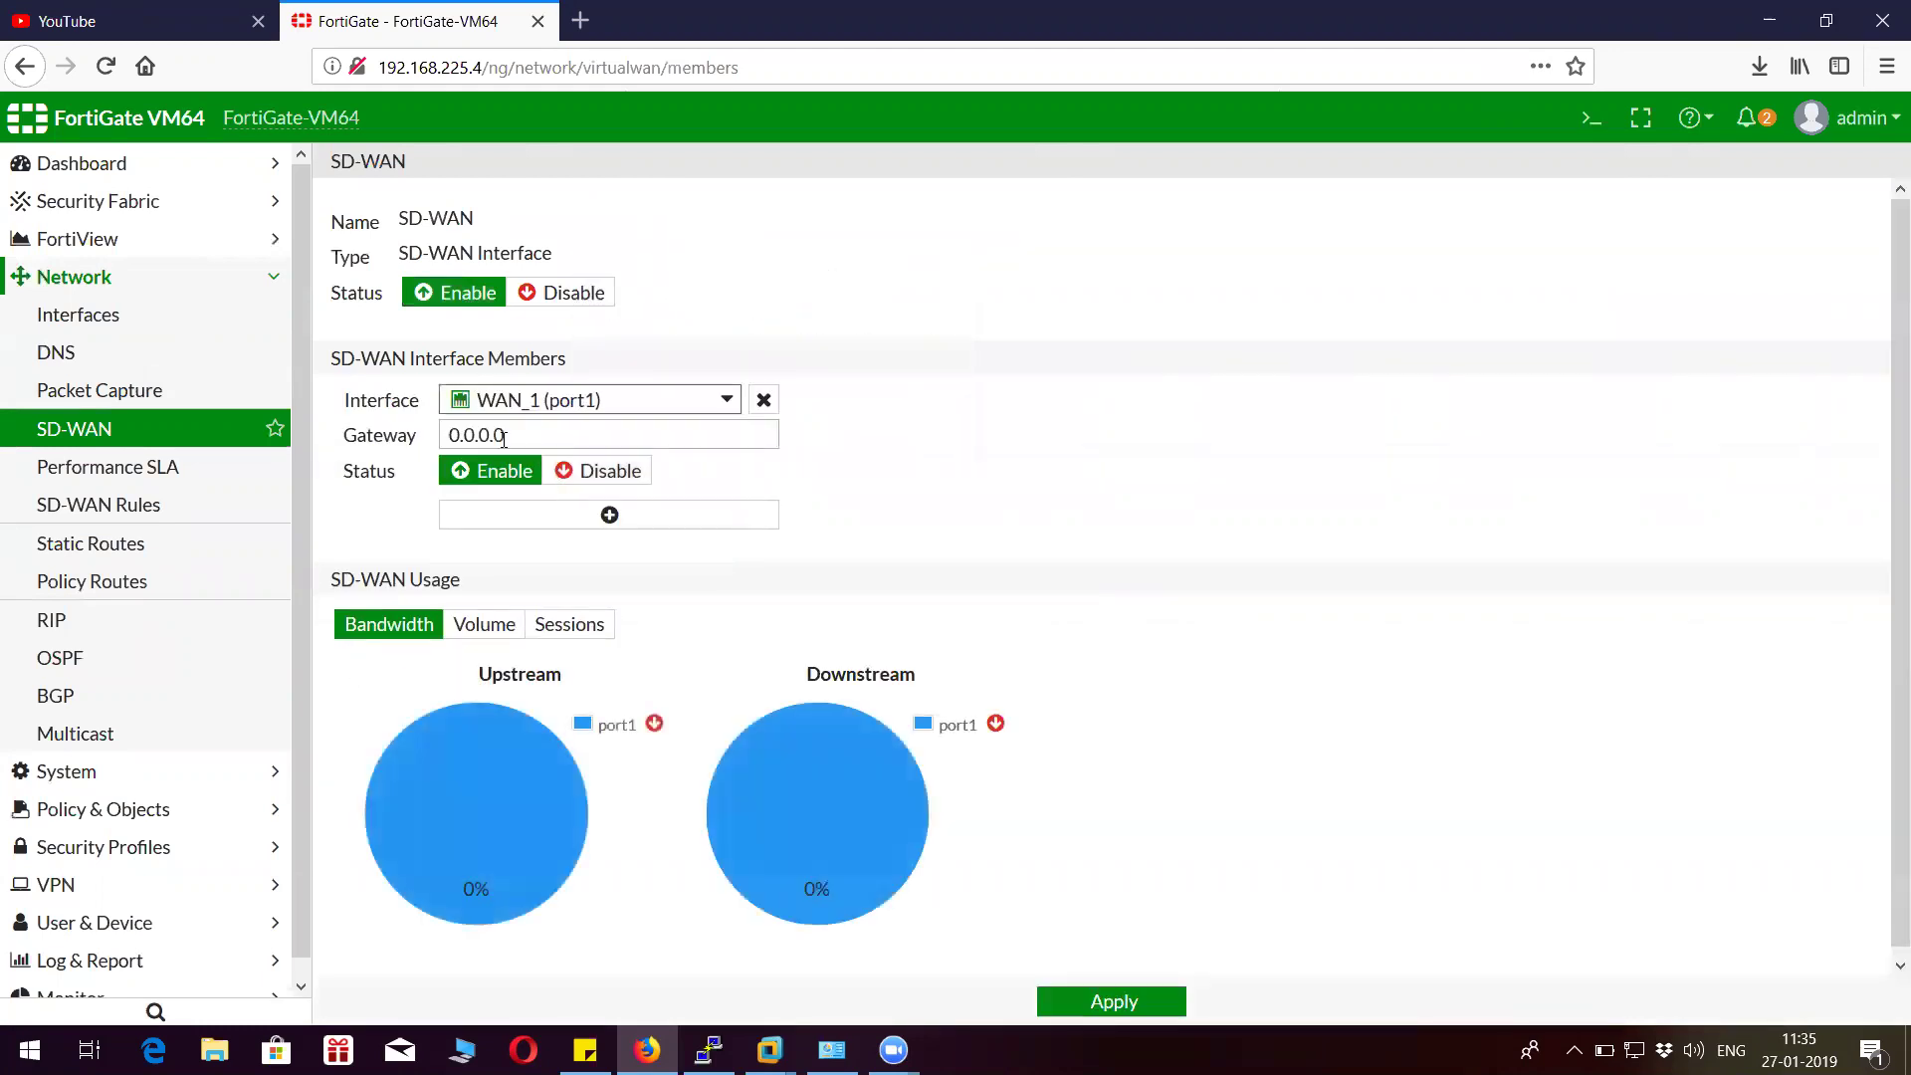
mouse_move(554, 399)
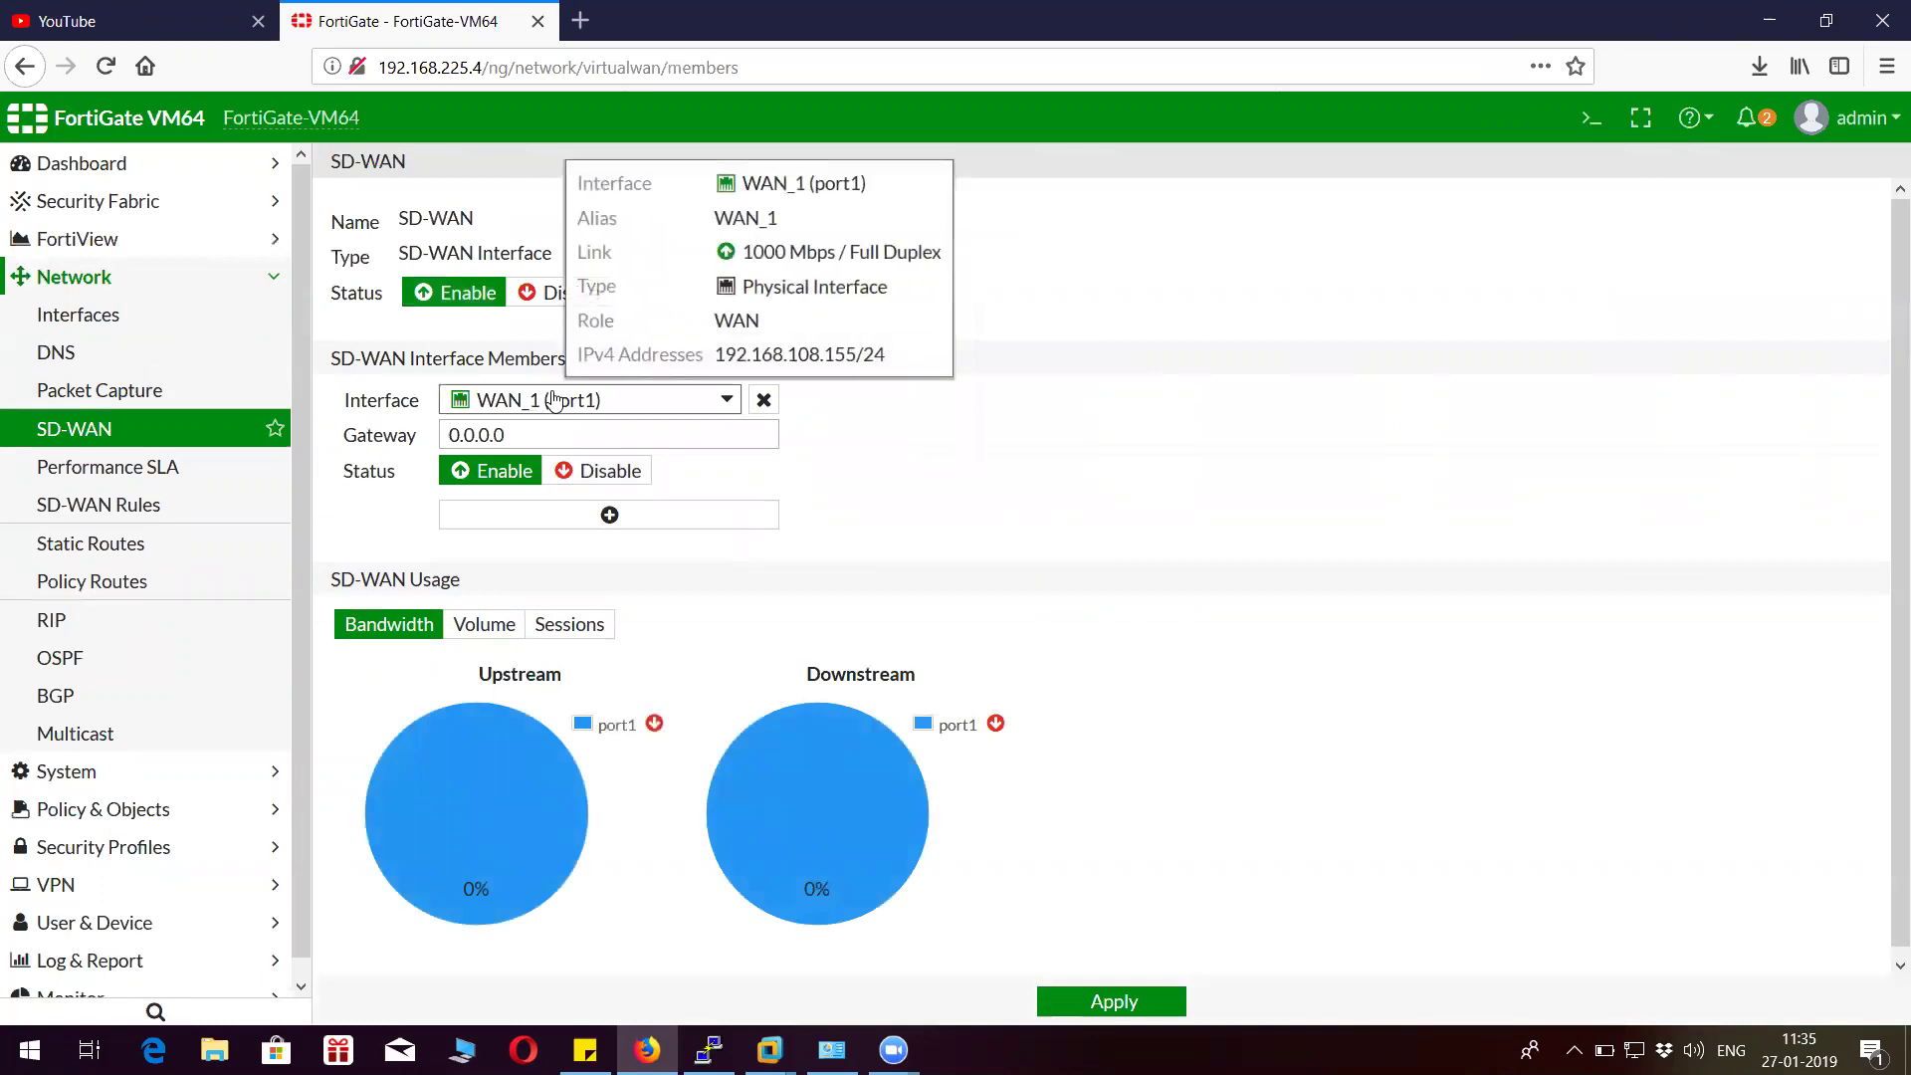
left_click(547, 434)
type("192.168")
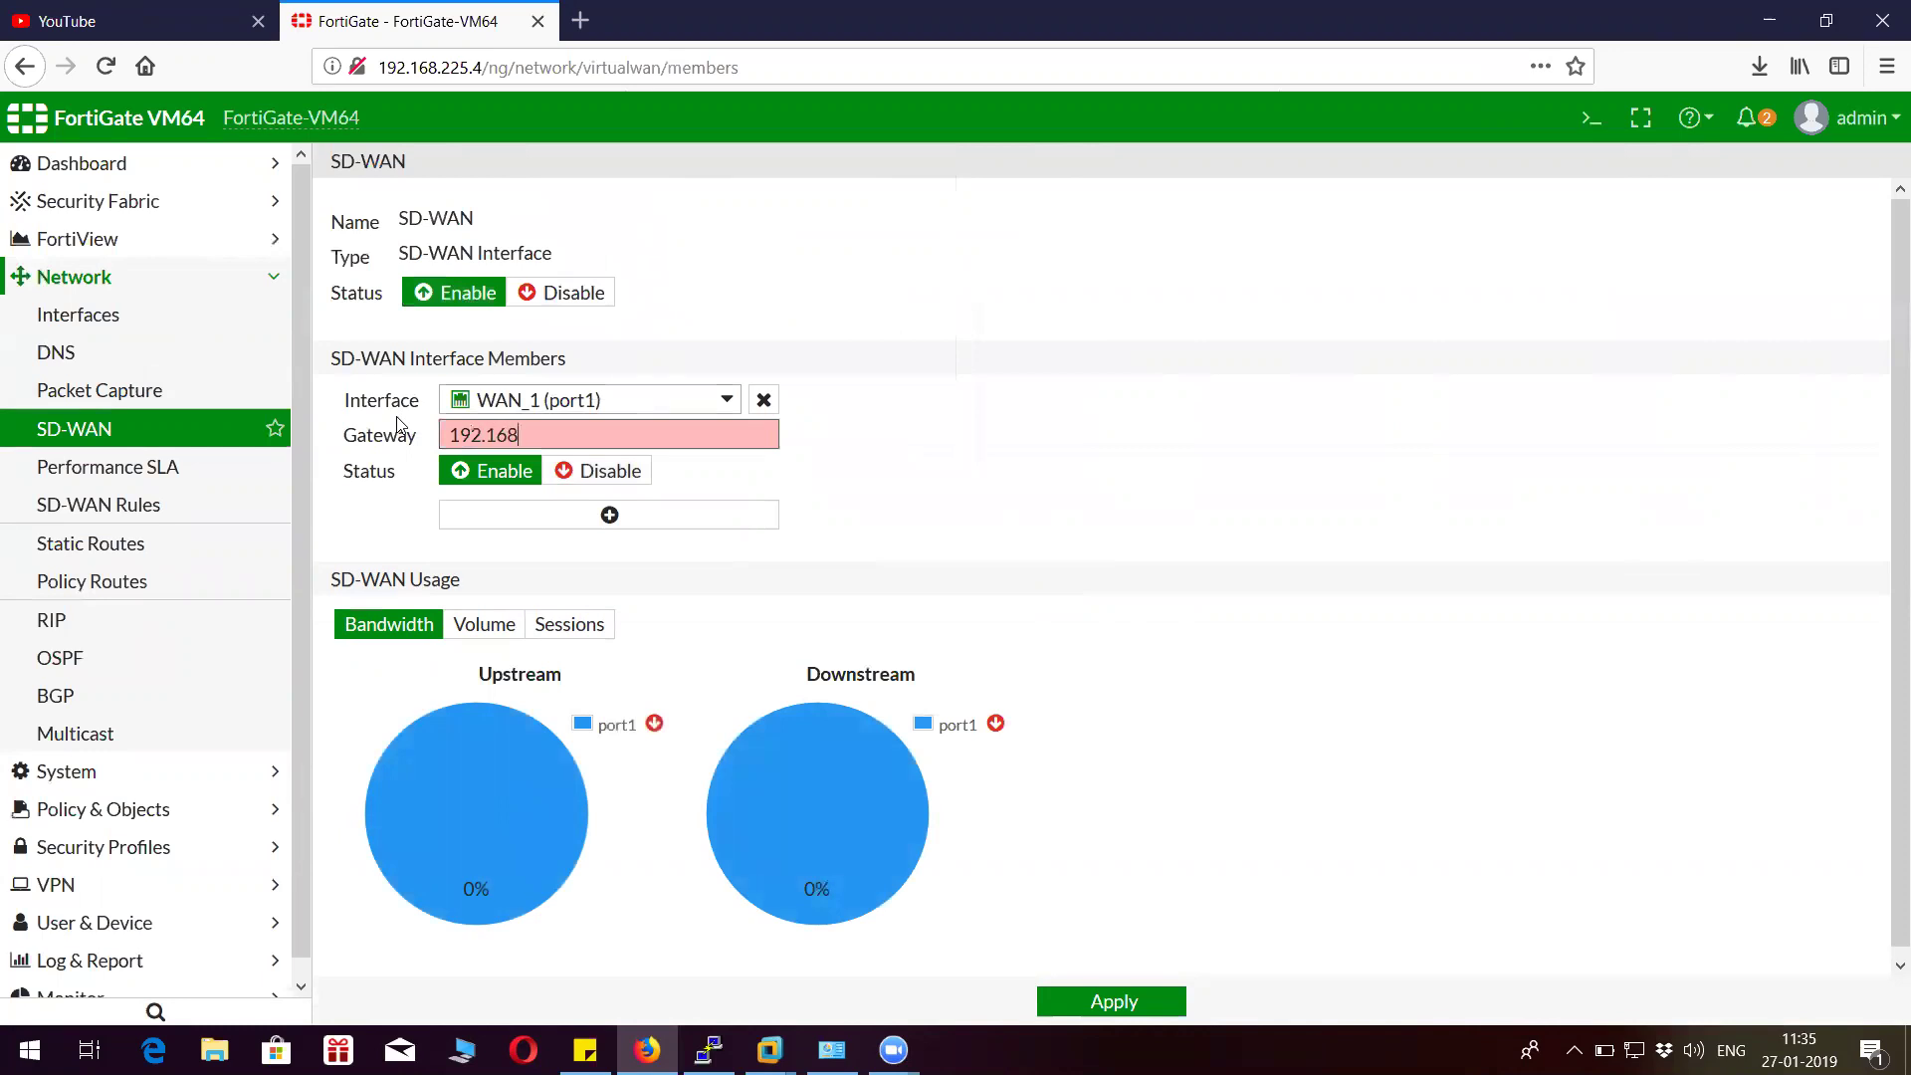
type(".108.1")
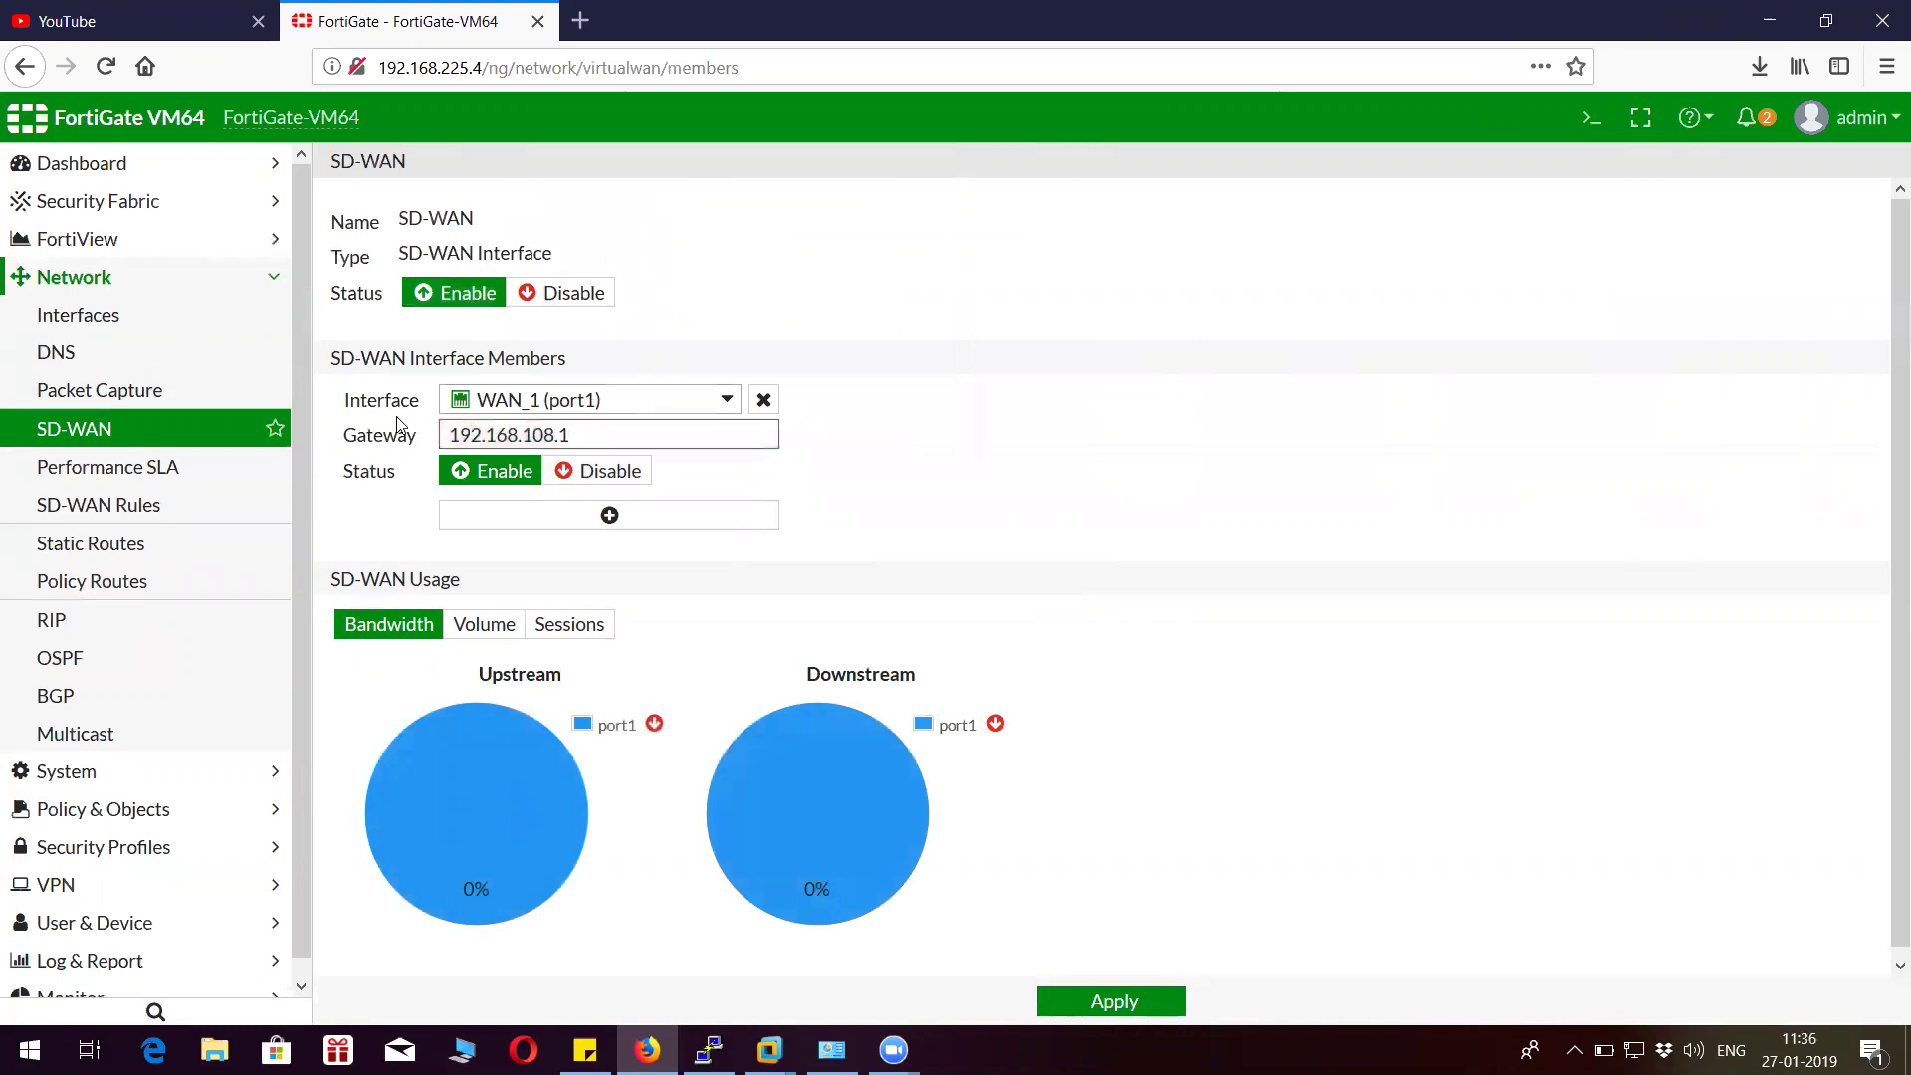
Add WAN_2 (port3) as the second SD-WAN member with gateway 192.168.137.1.
left_click(609, 515)
left_click(669, 527)
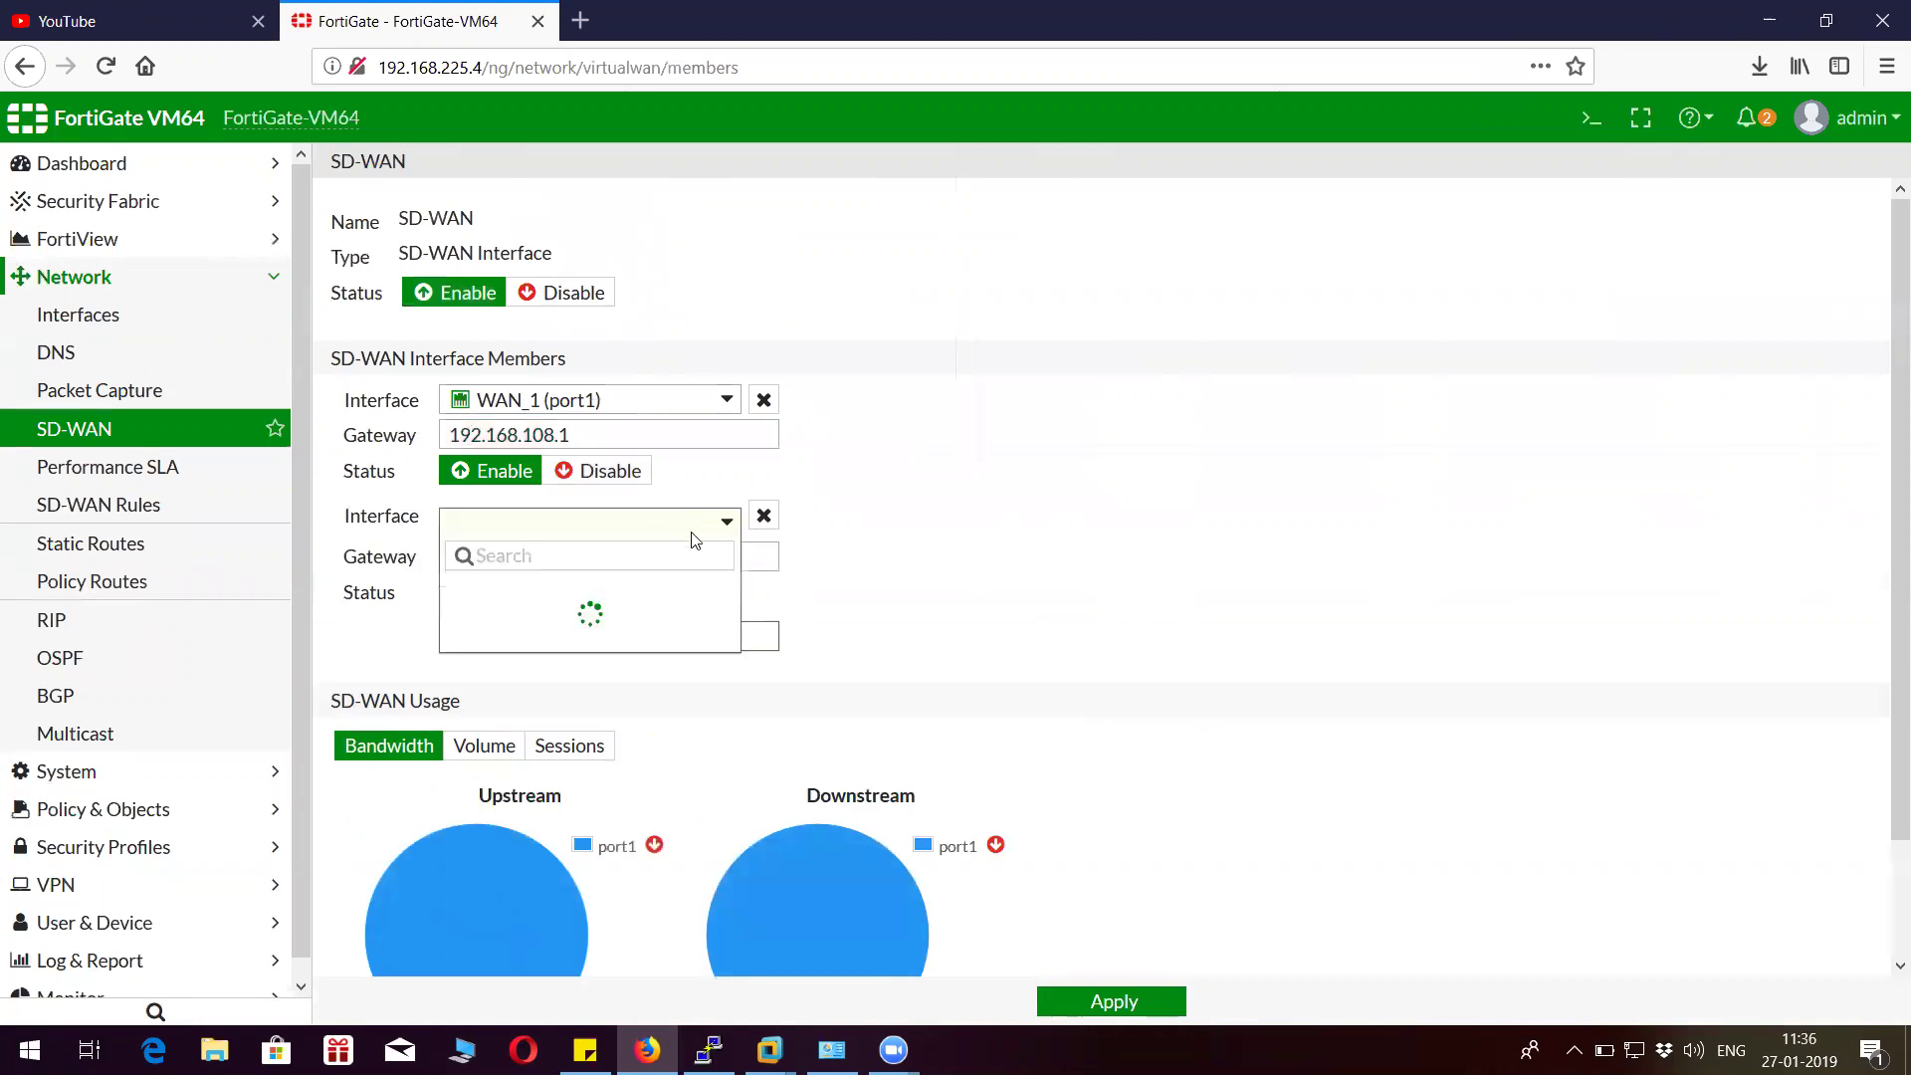
left_click(624, 625)
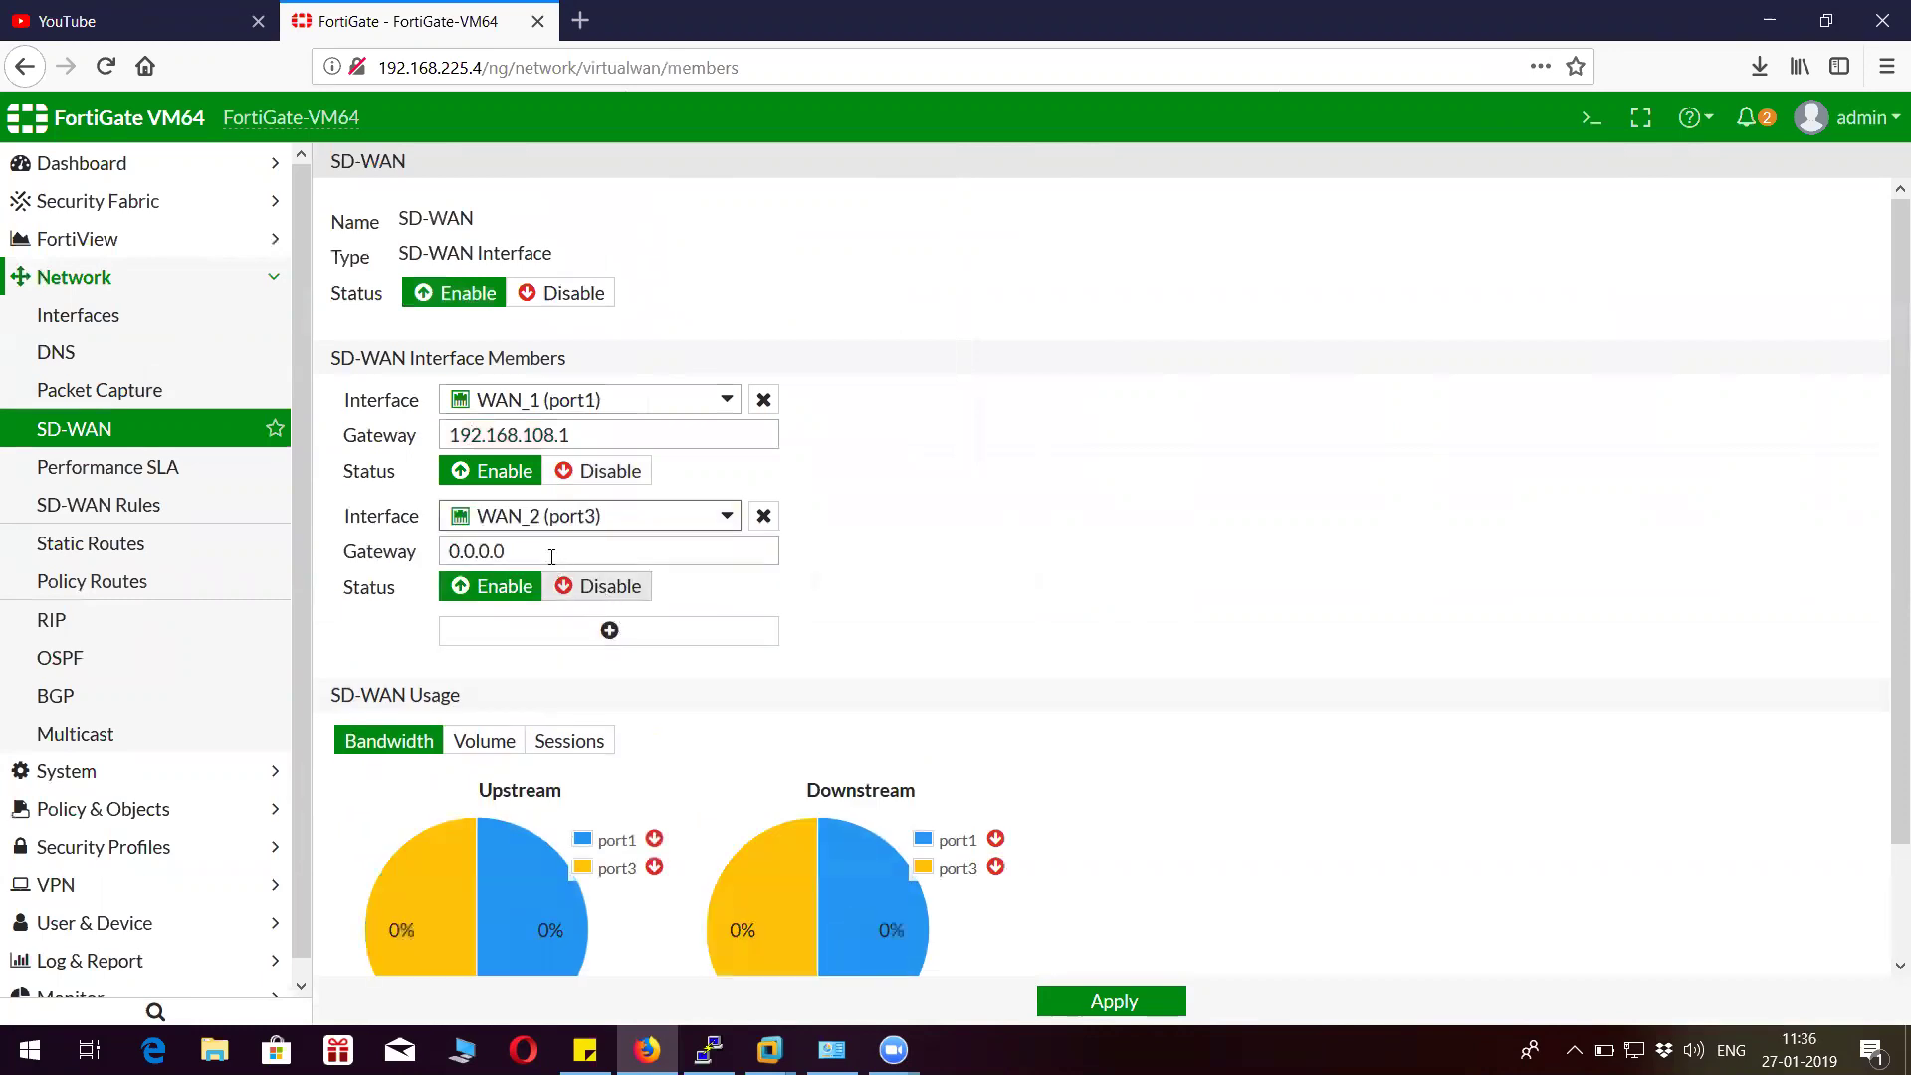
double_click(490, 552)
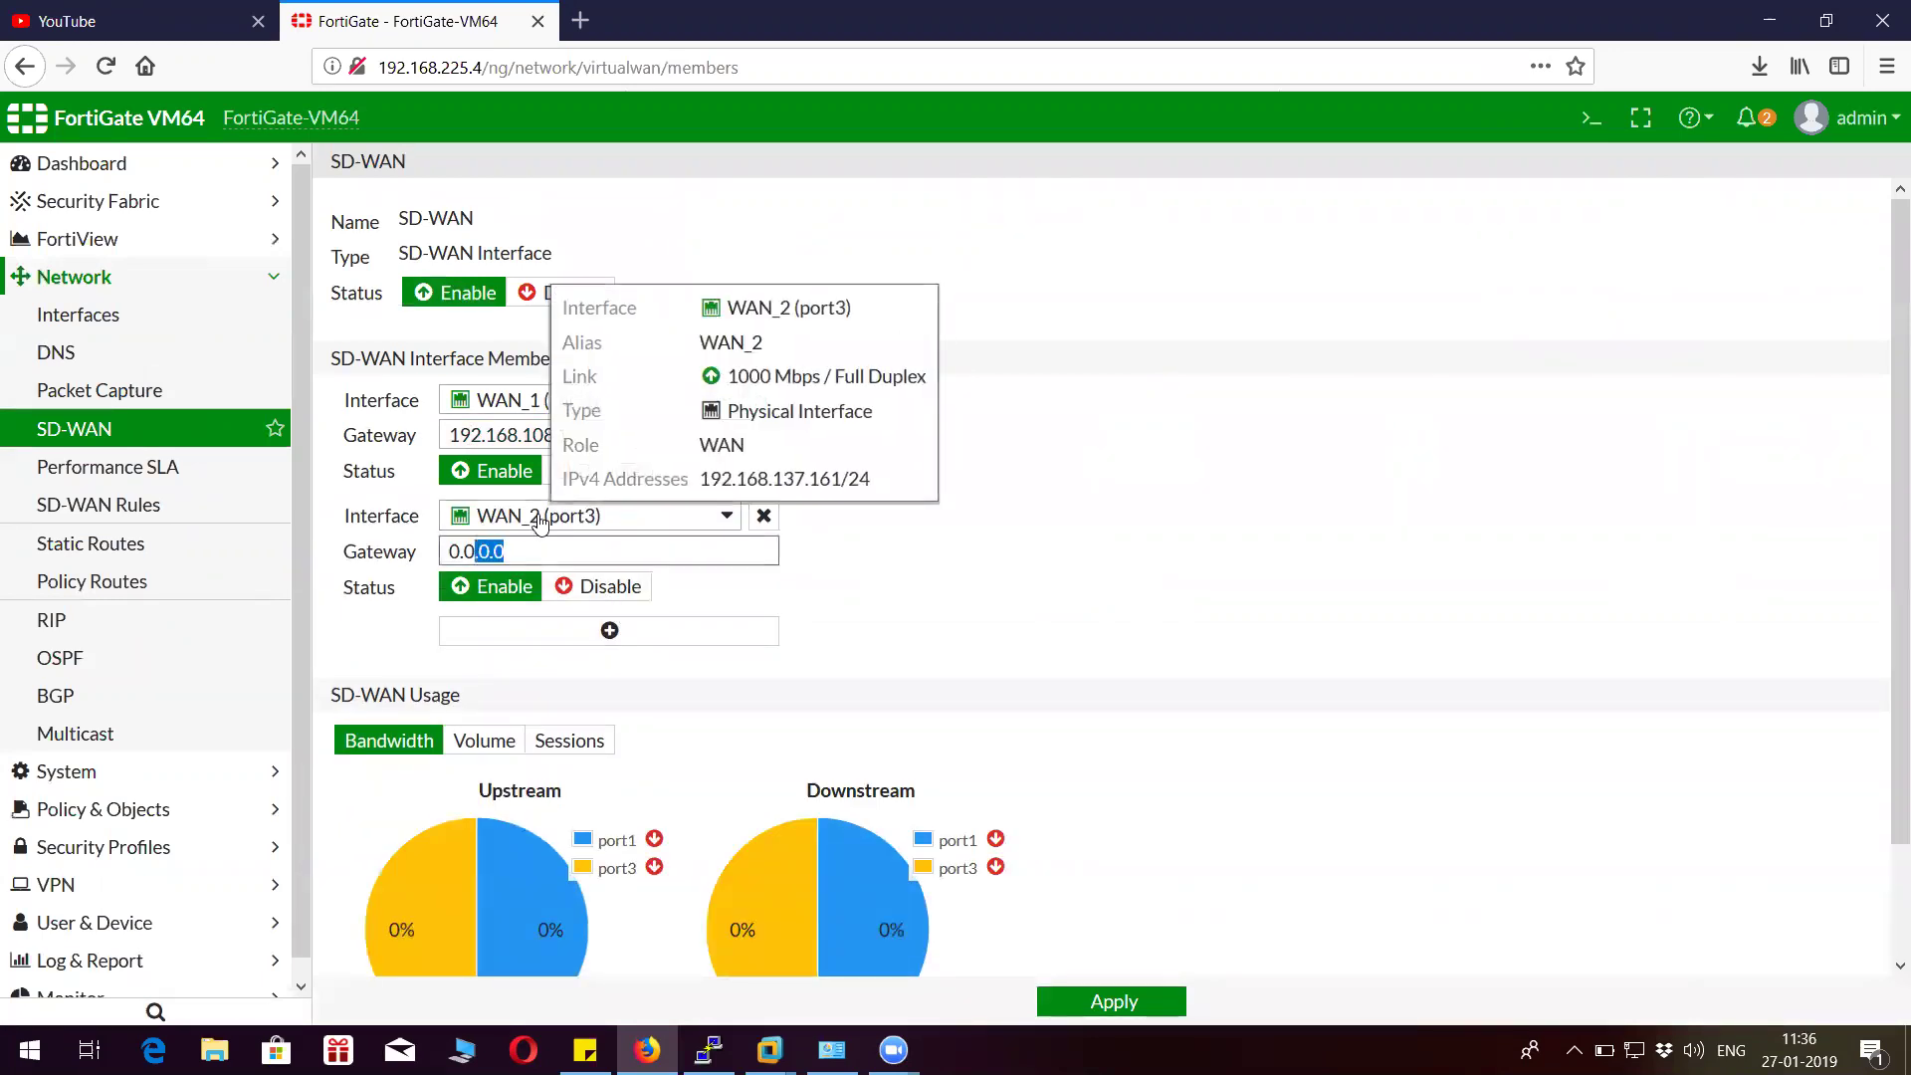
left_click_drag(505, 552, 438, 550)
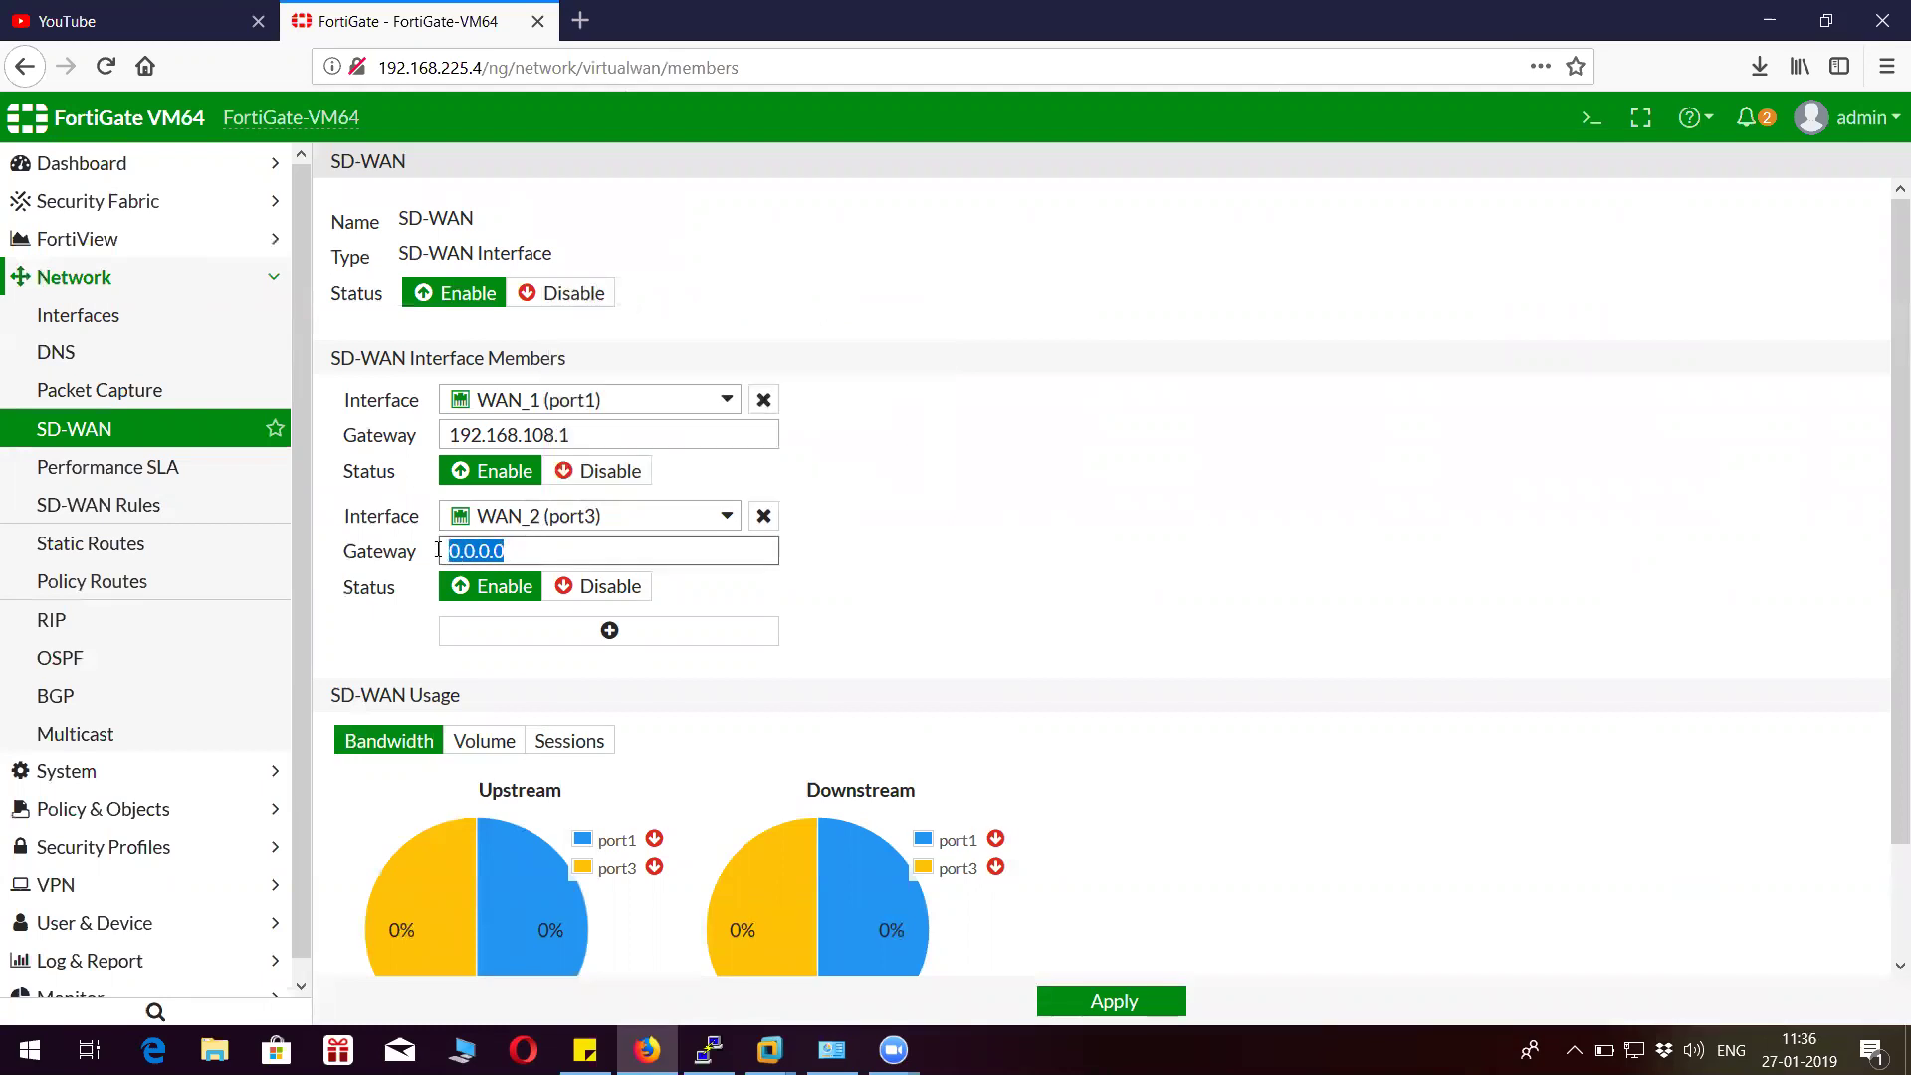
type("192.")
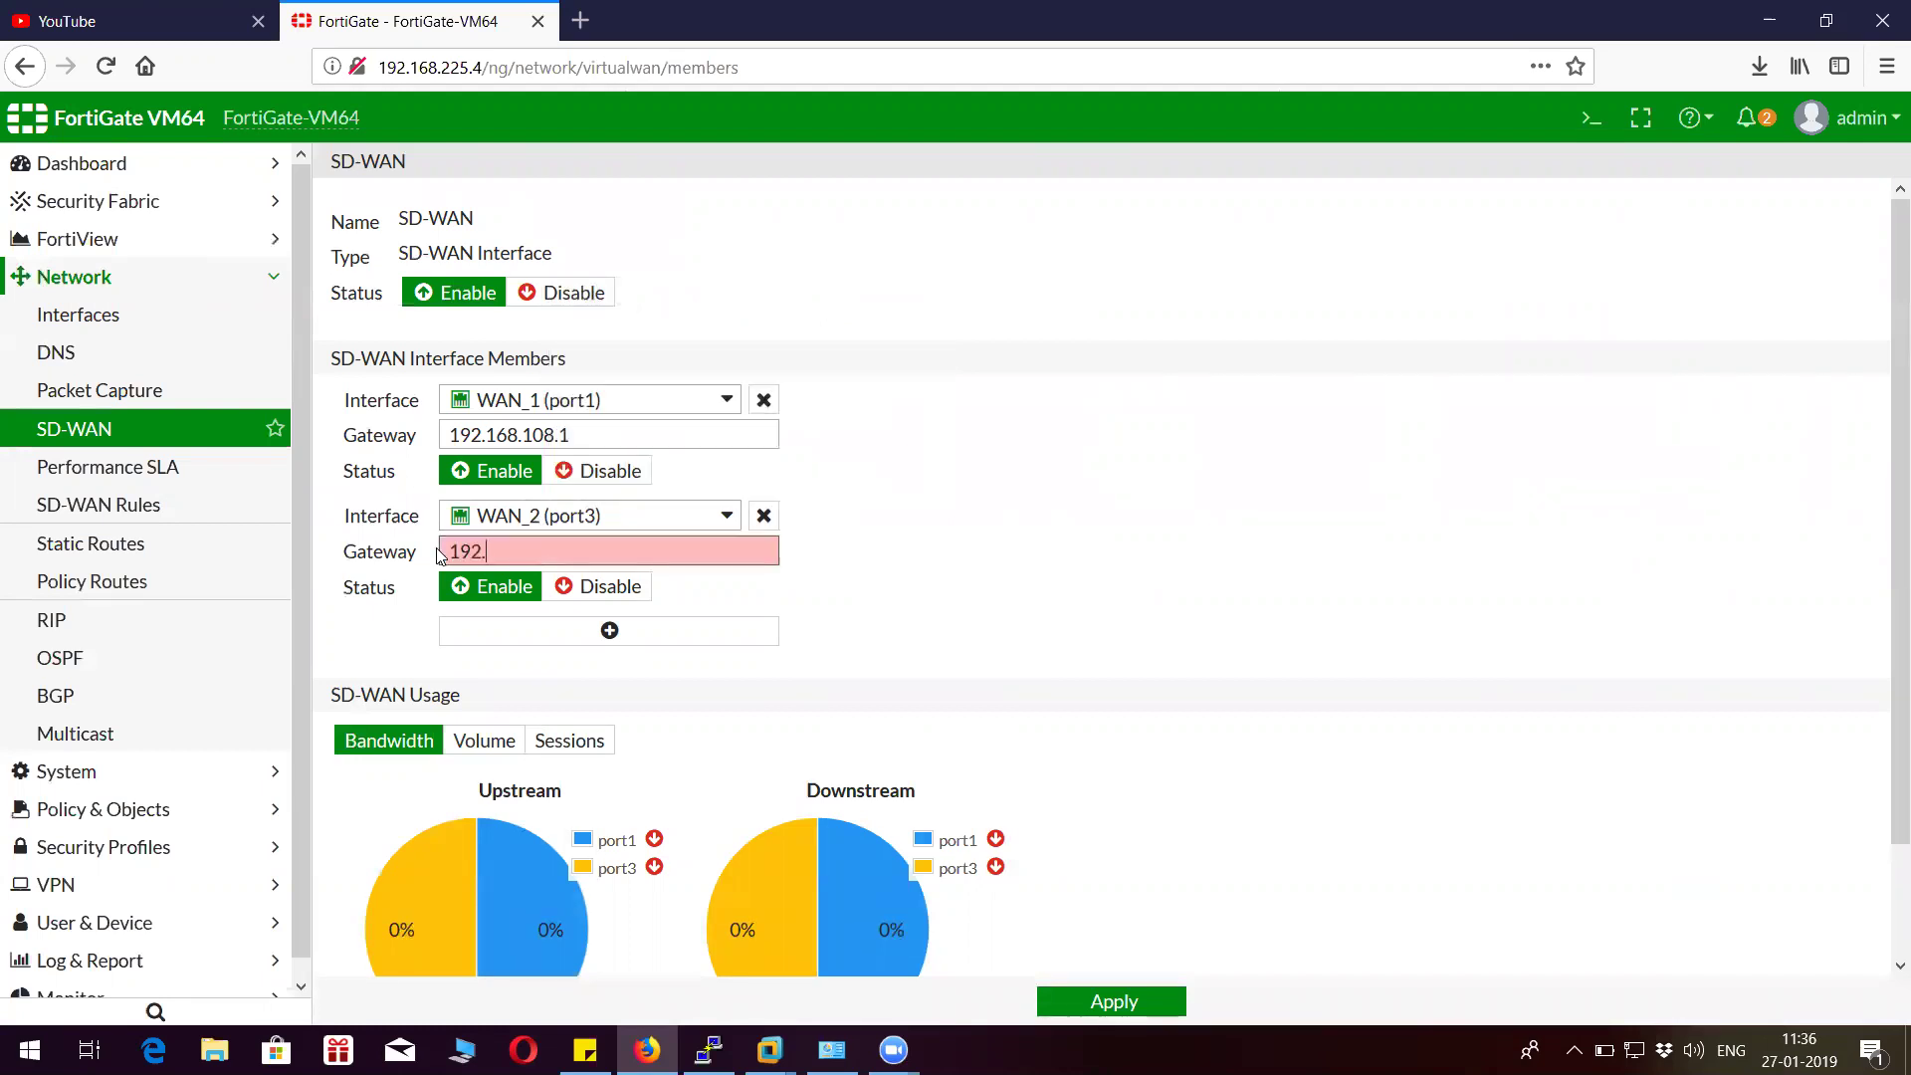
type("168.137.1")
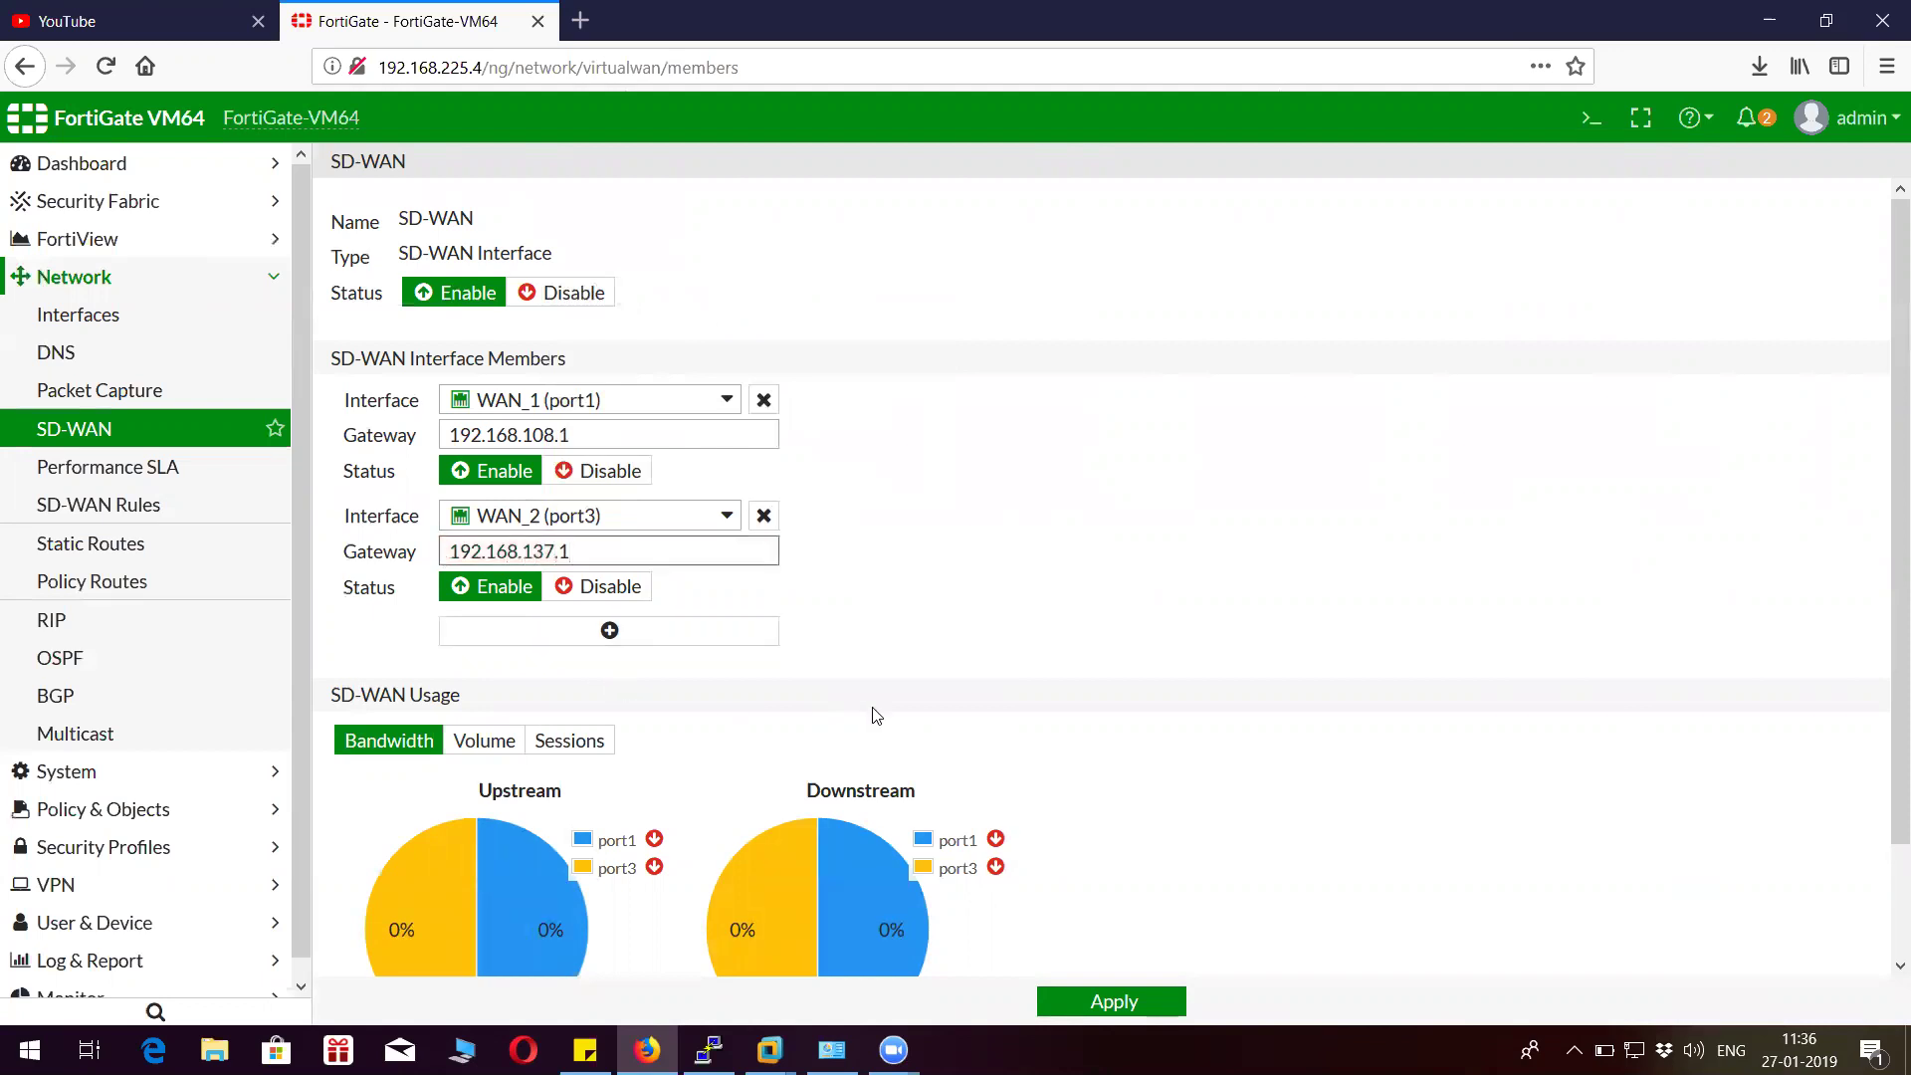
Glance at the sessions, volume and bandwidth usage charts, then apply the SD-WAN settings.
scroll(622, 687, "down", 2)
left_click(570, 615)
left_click(485, 614)
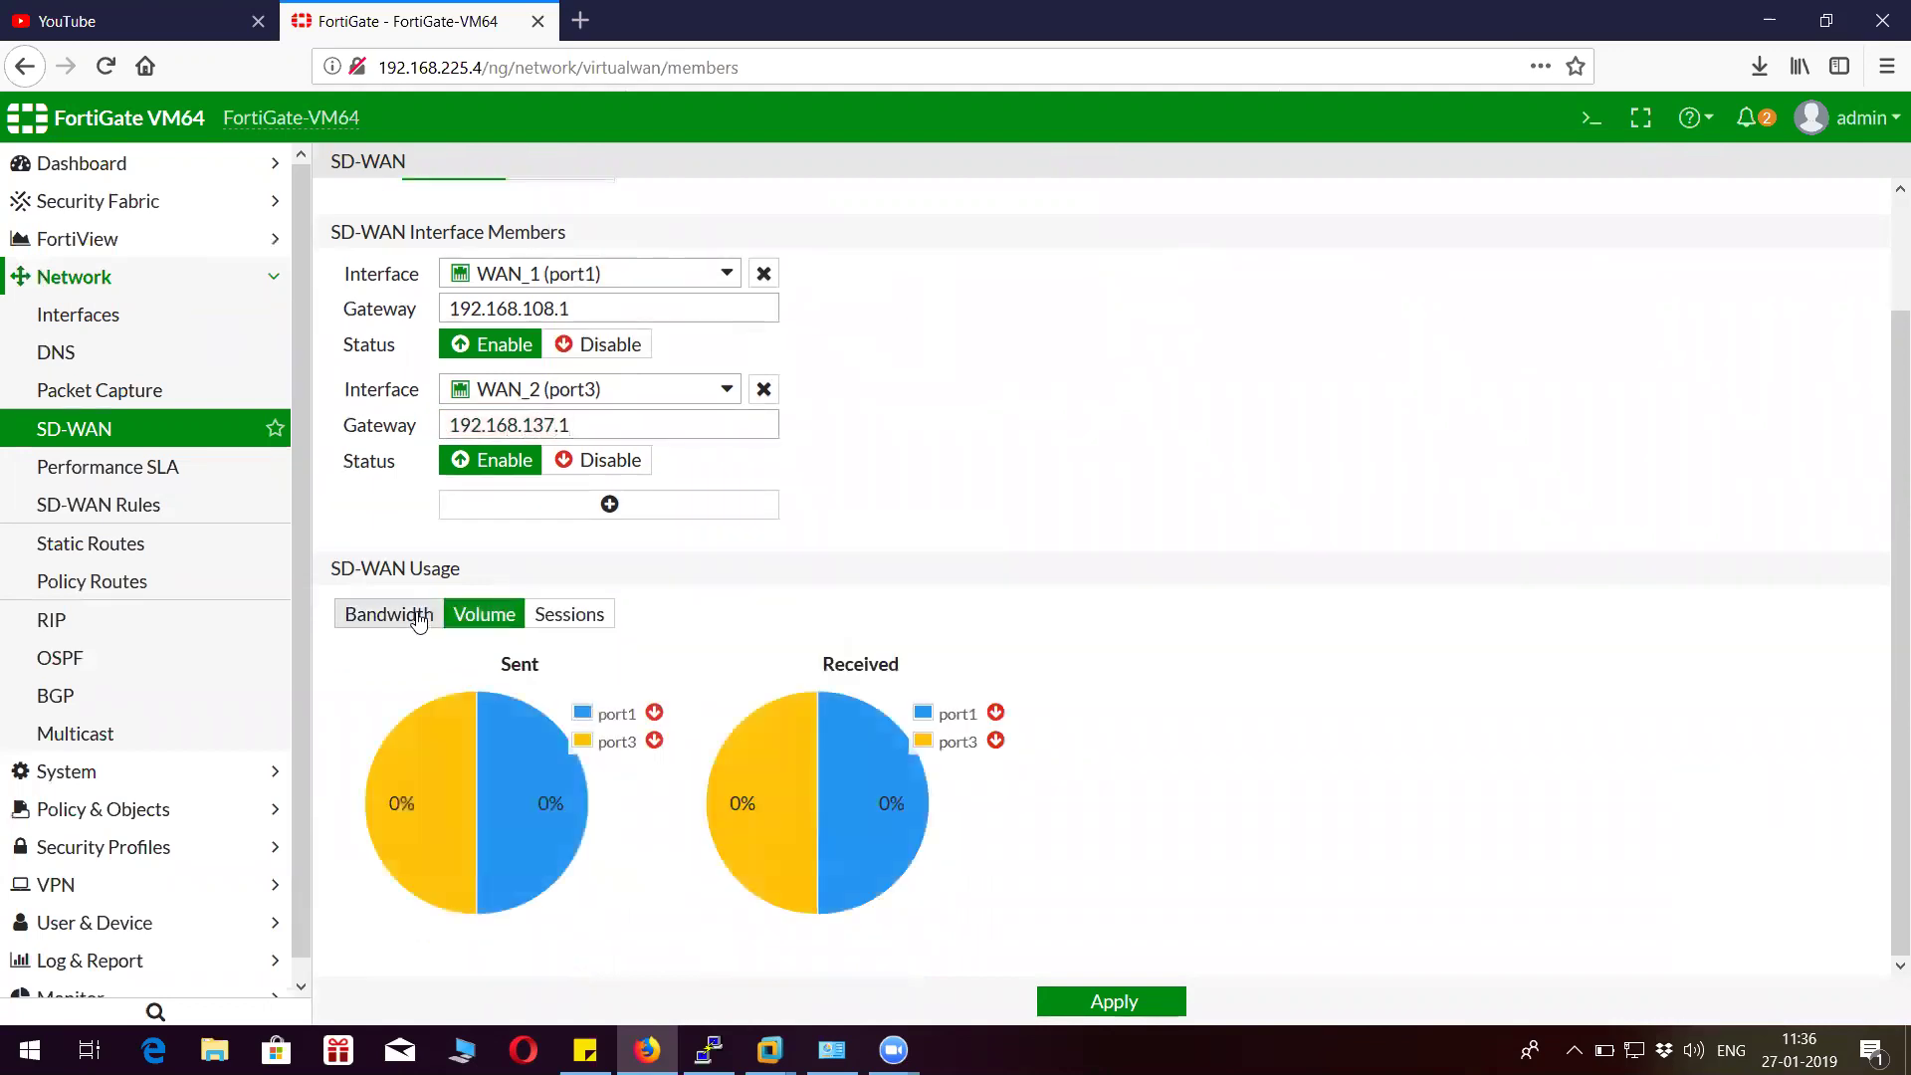
left_click(388, 614)
left_click(1063, 1001)
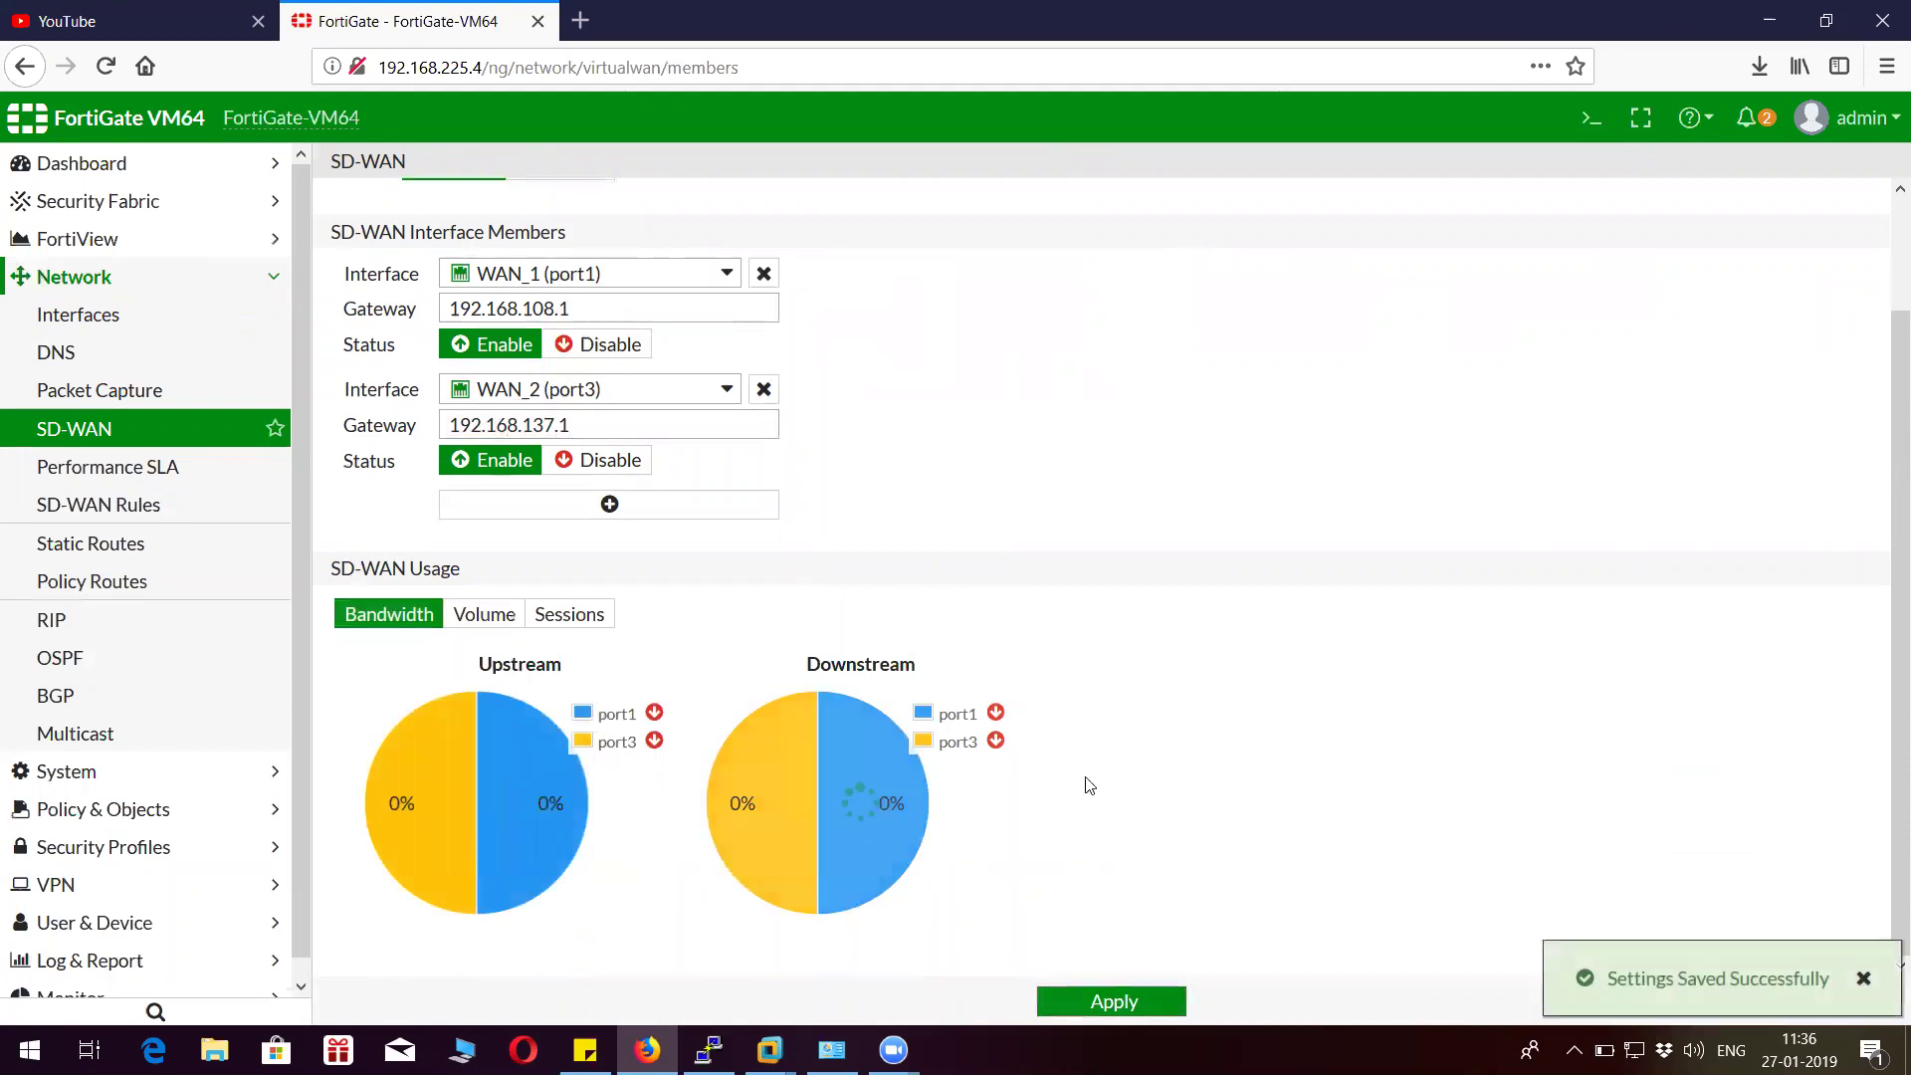
Go to the empty Performance SLA list.
scroll(1250, 661, "up", 2)
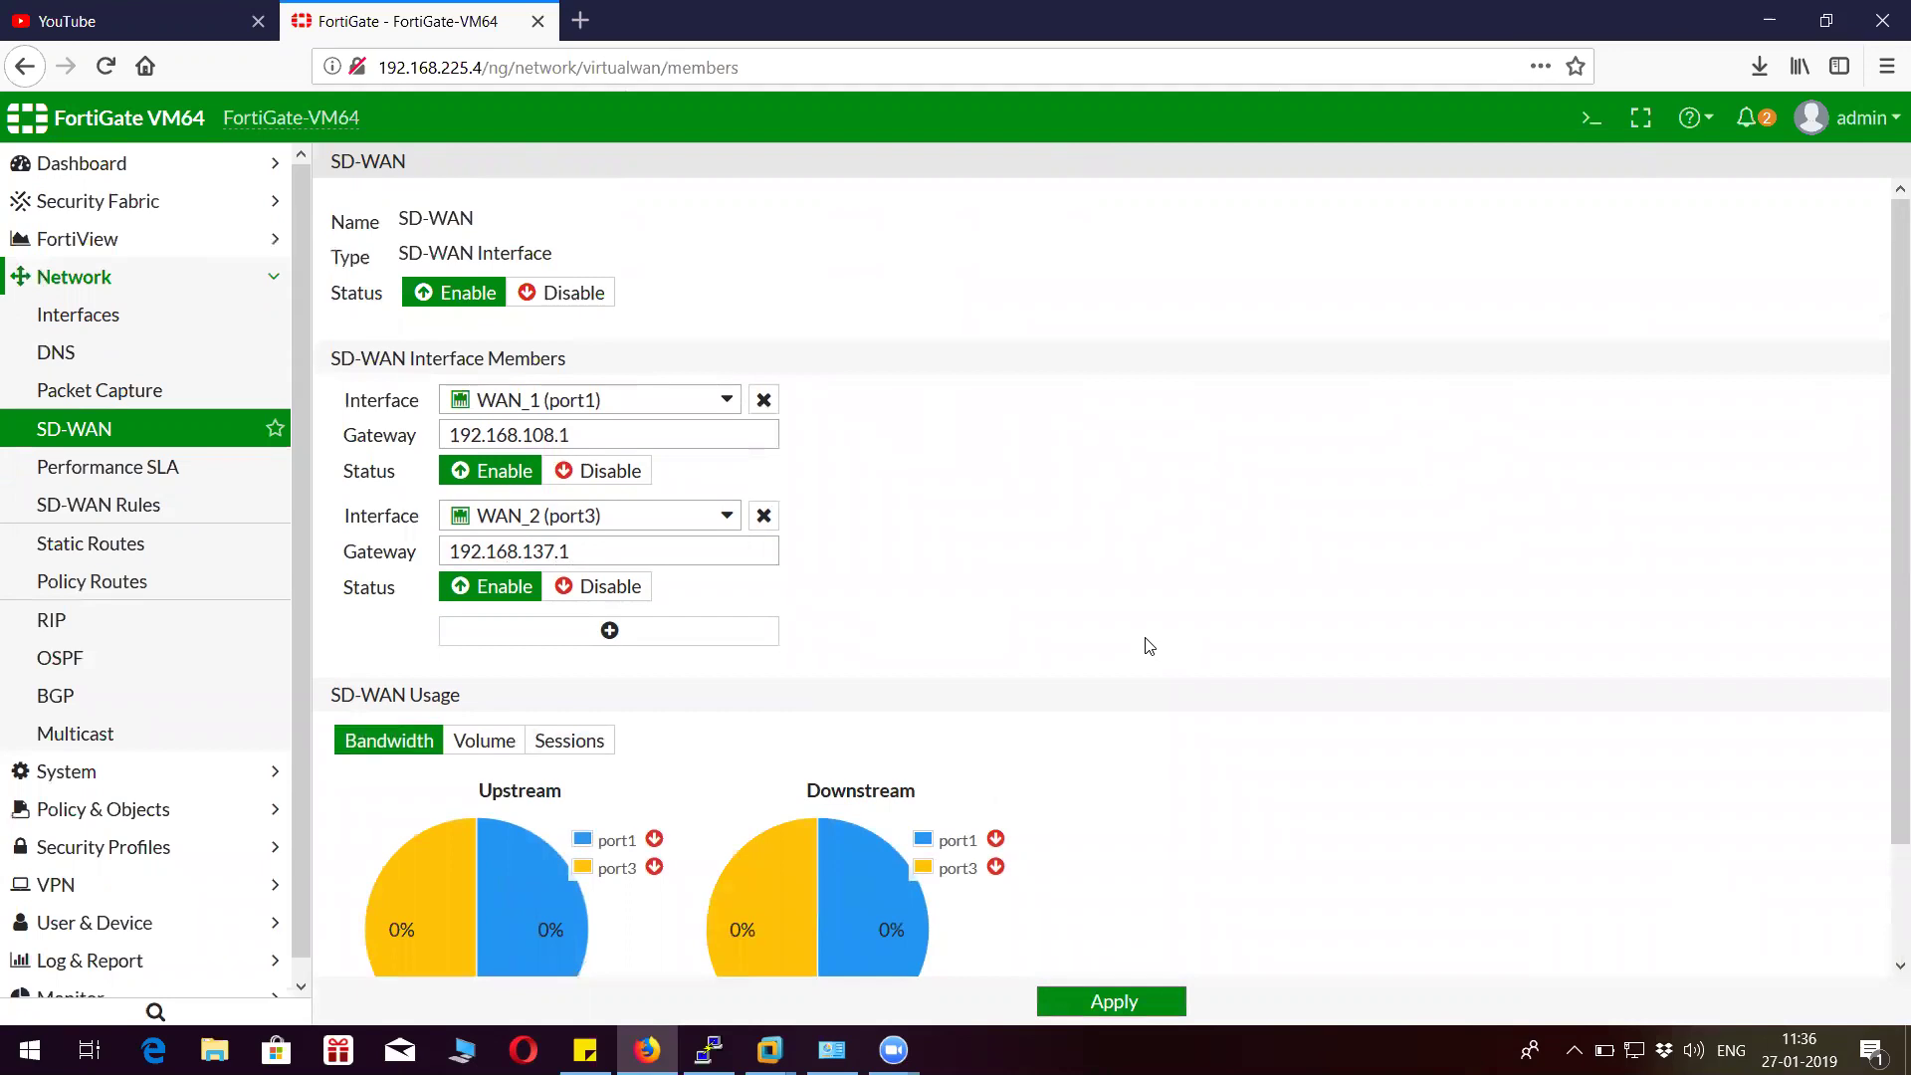
left_click_drag(483, 219, 401, 216)
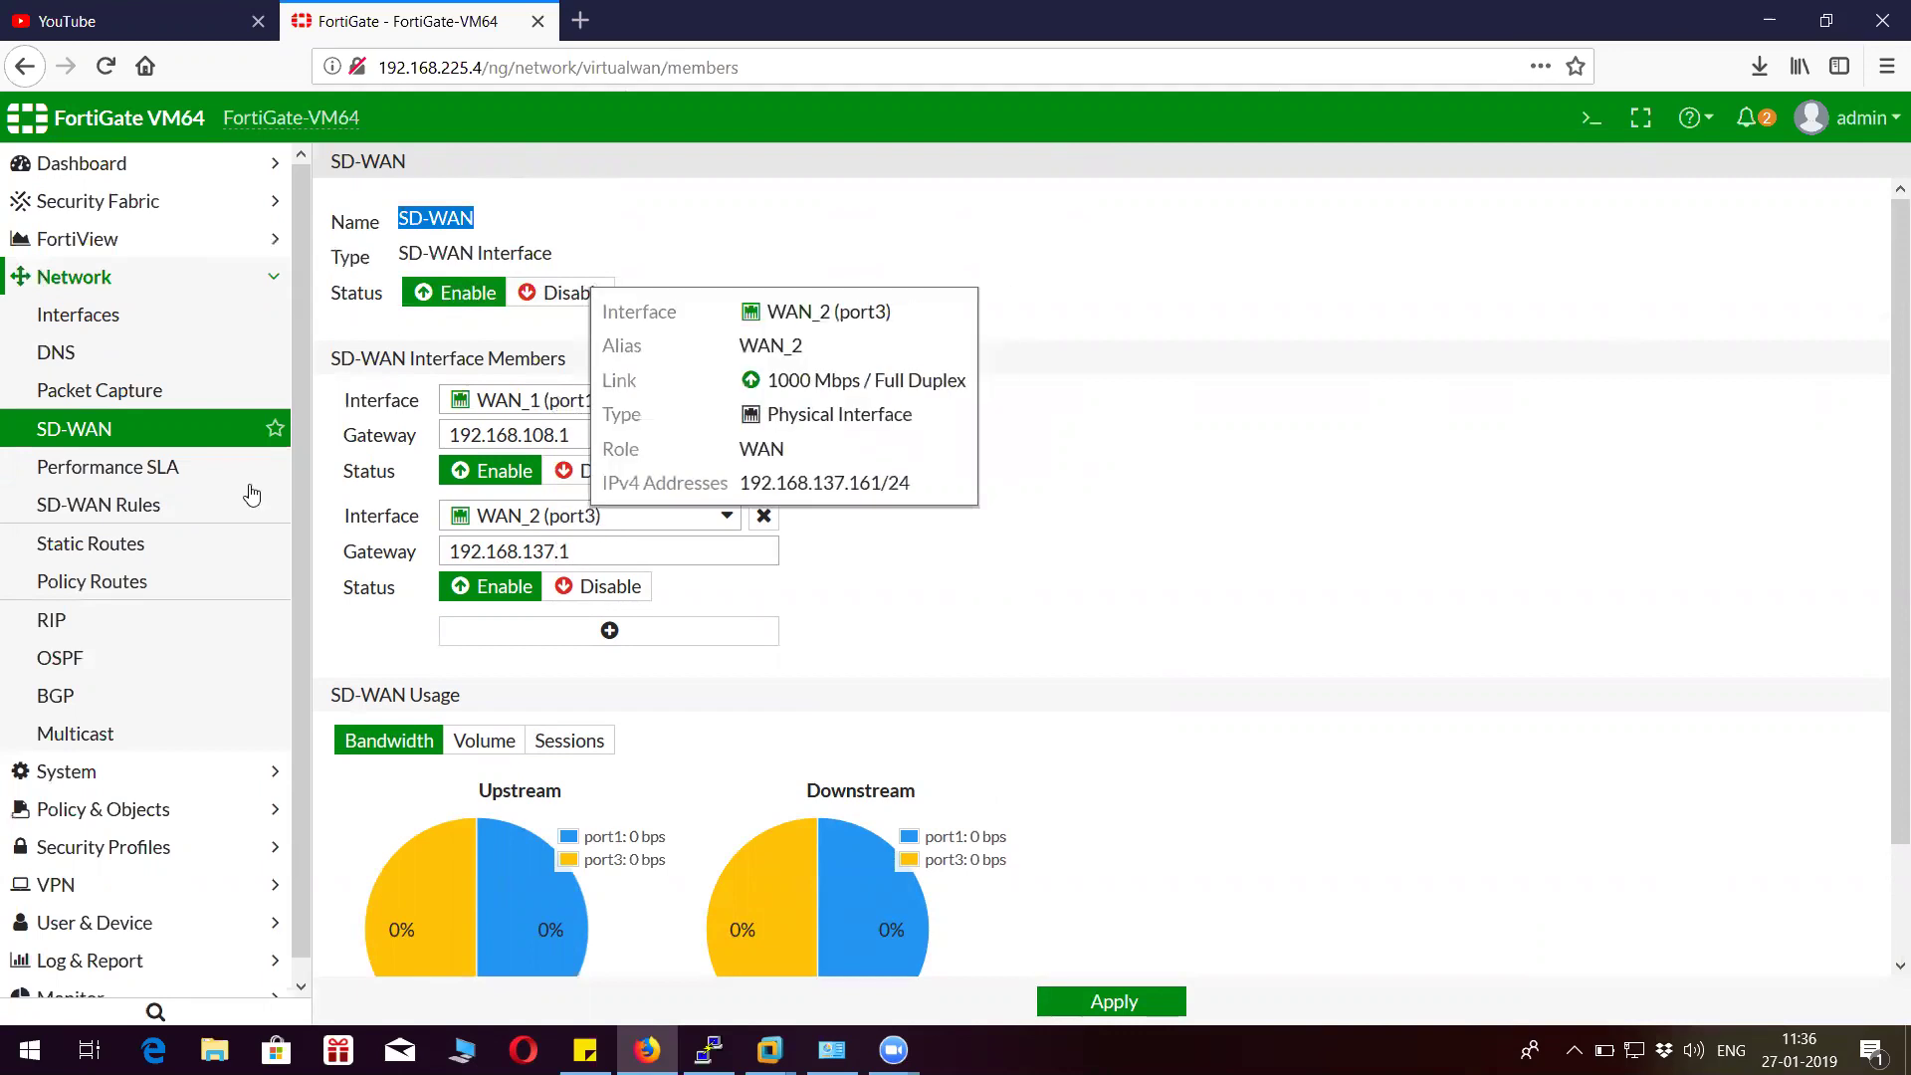
left_click(163, 469)
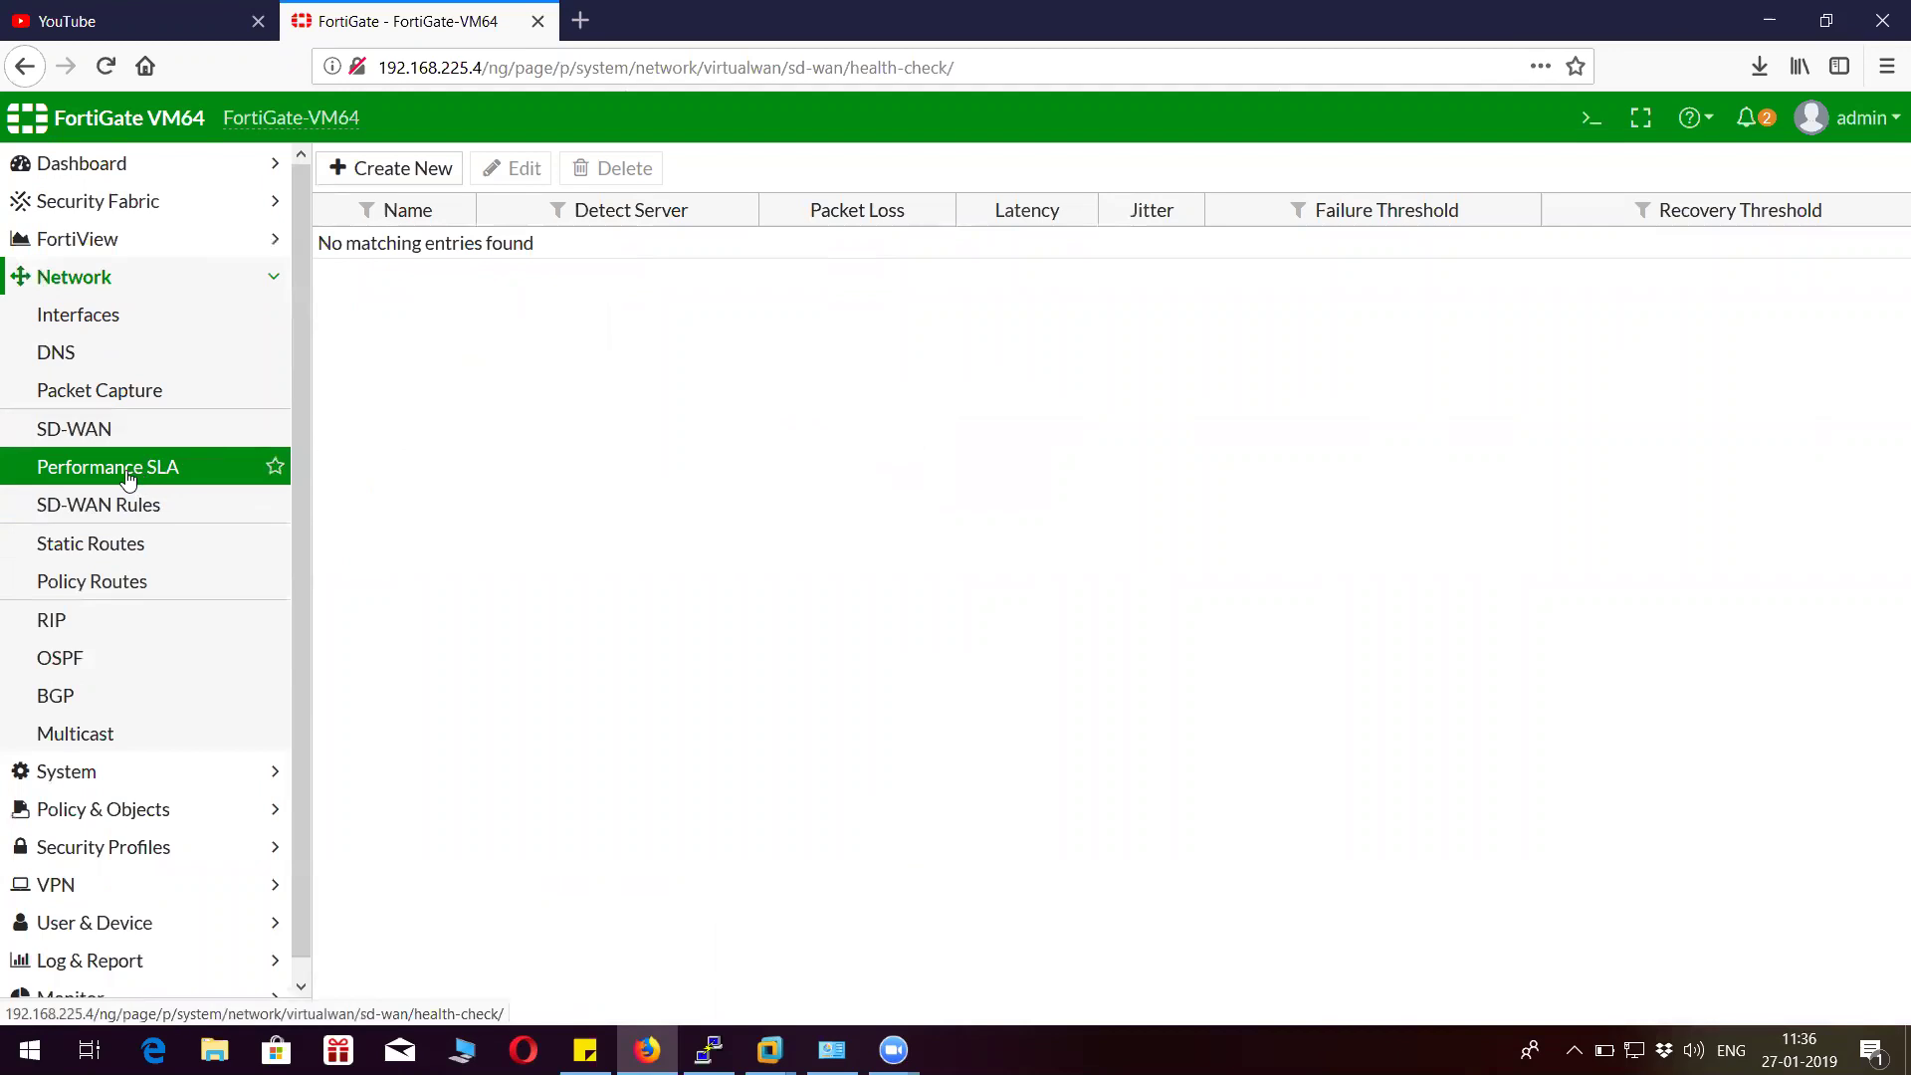
Create a new performance SLA named SD-WAN with ping server 8.8.8.8.
left_click(400, 167)
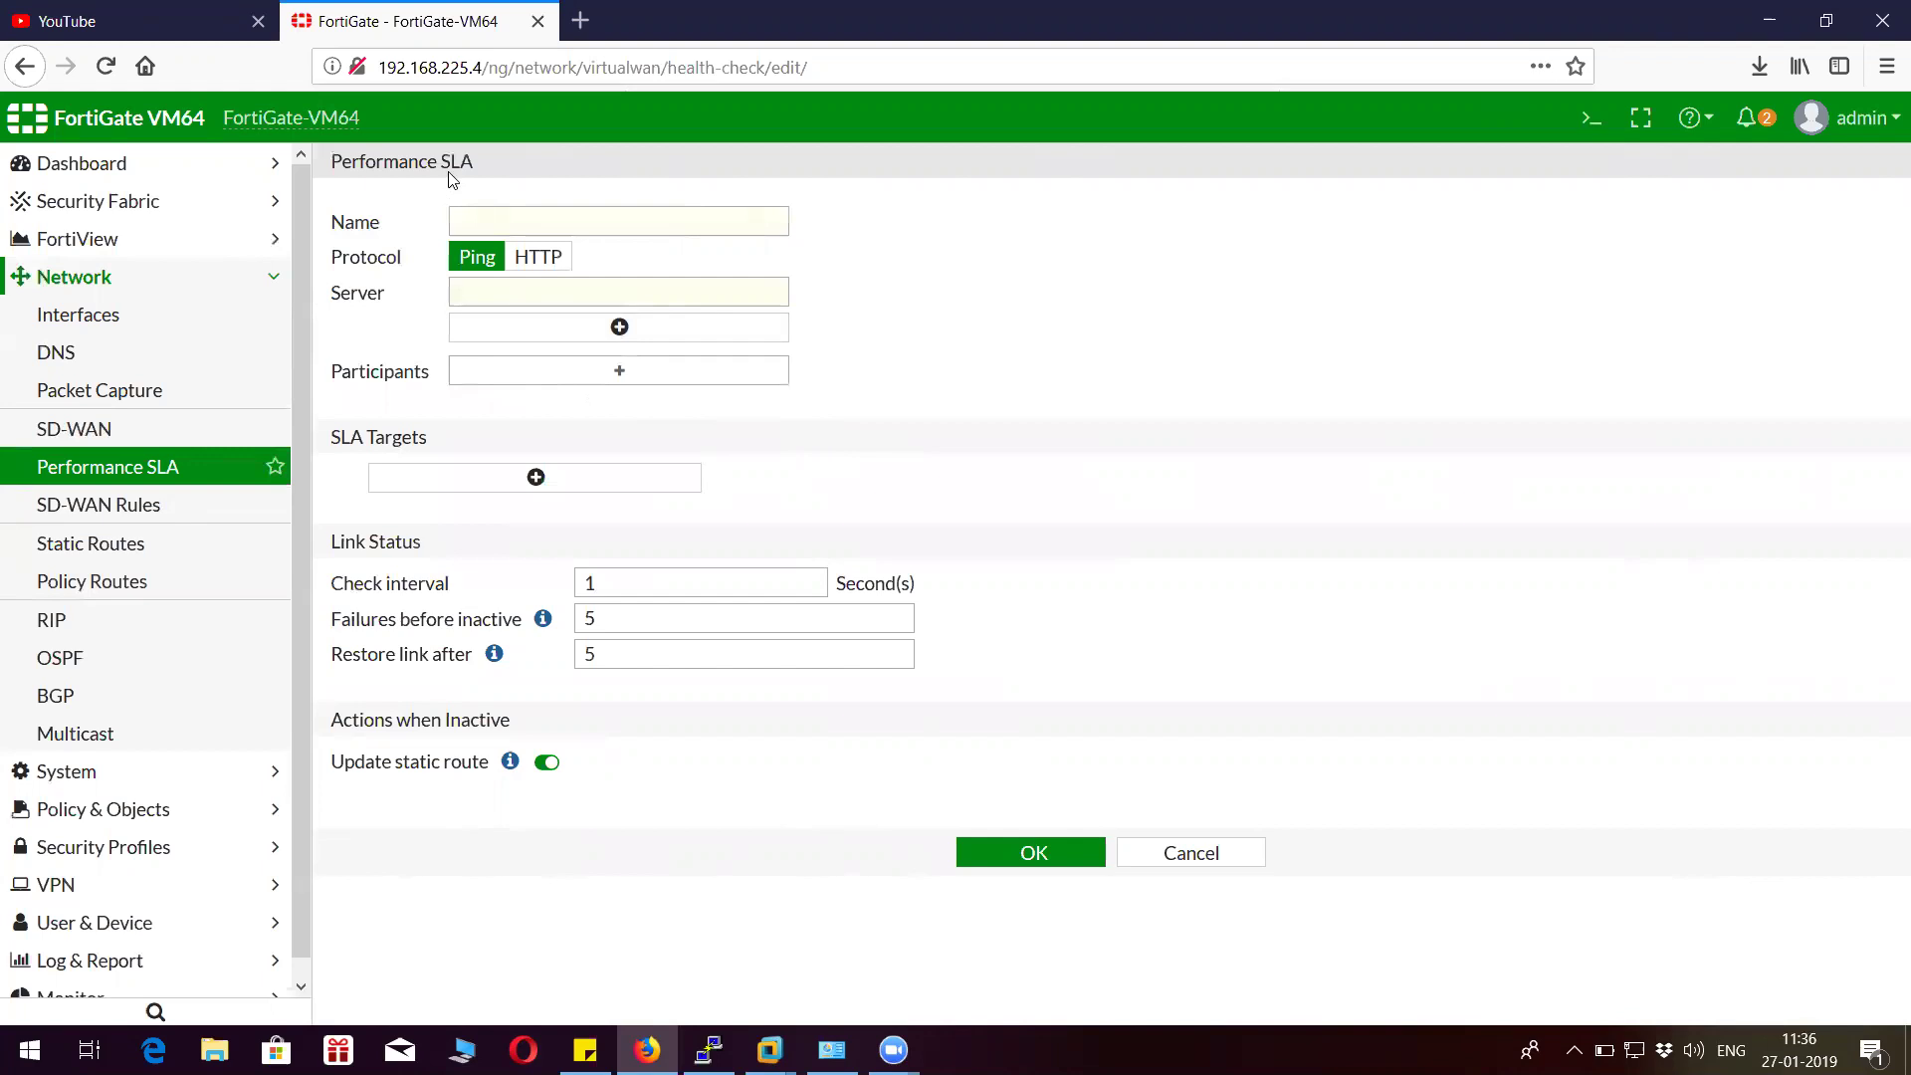
left_click(484, 219)
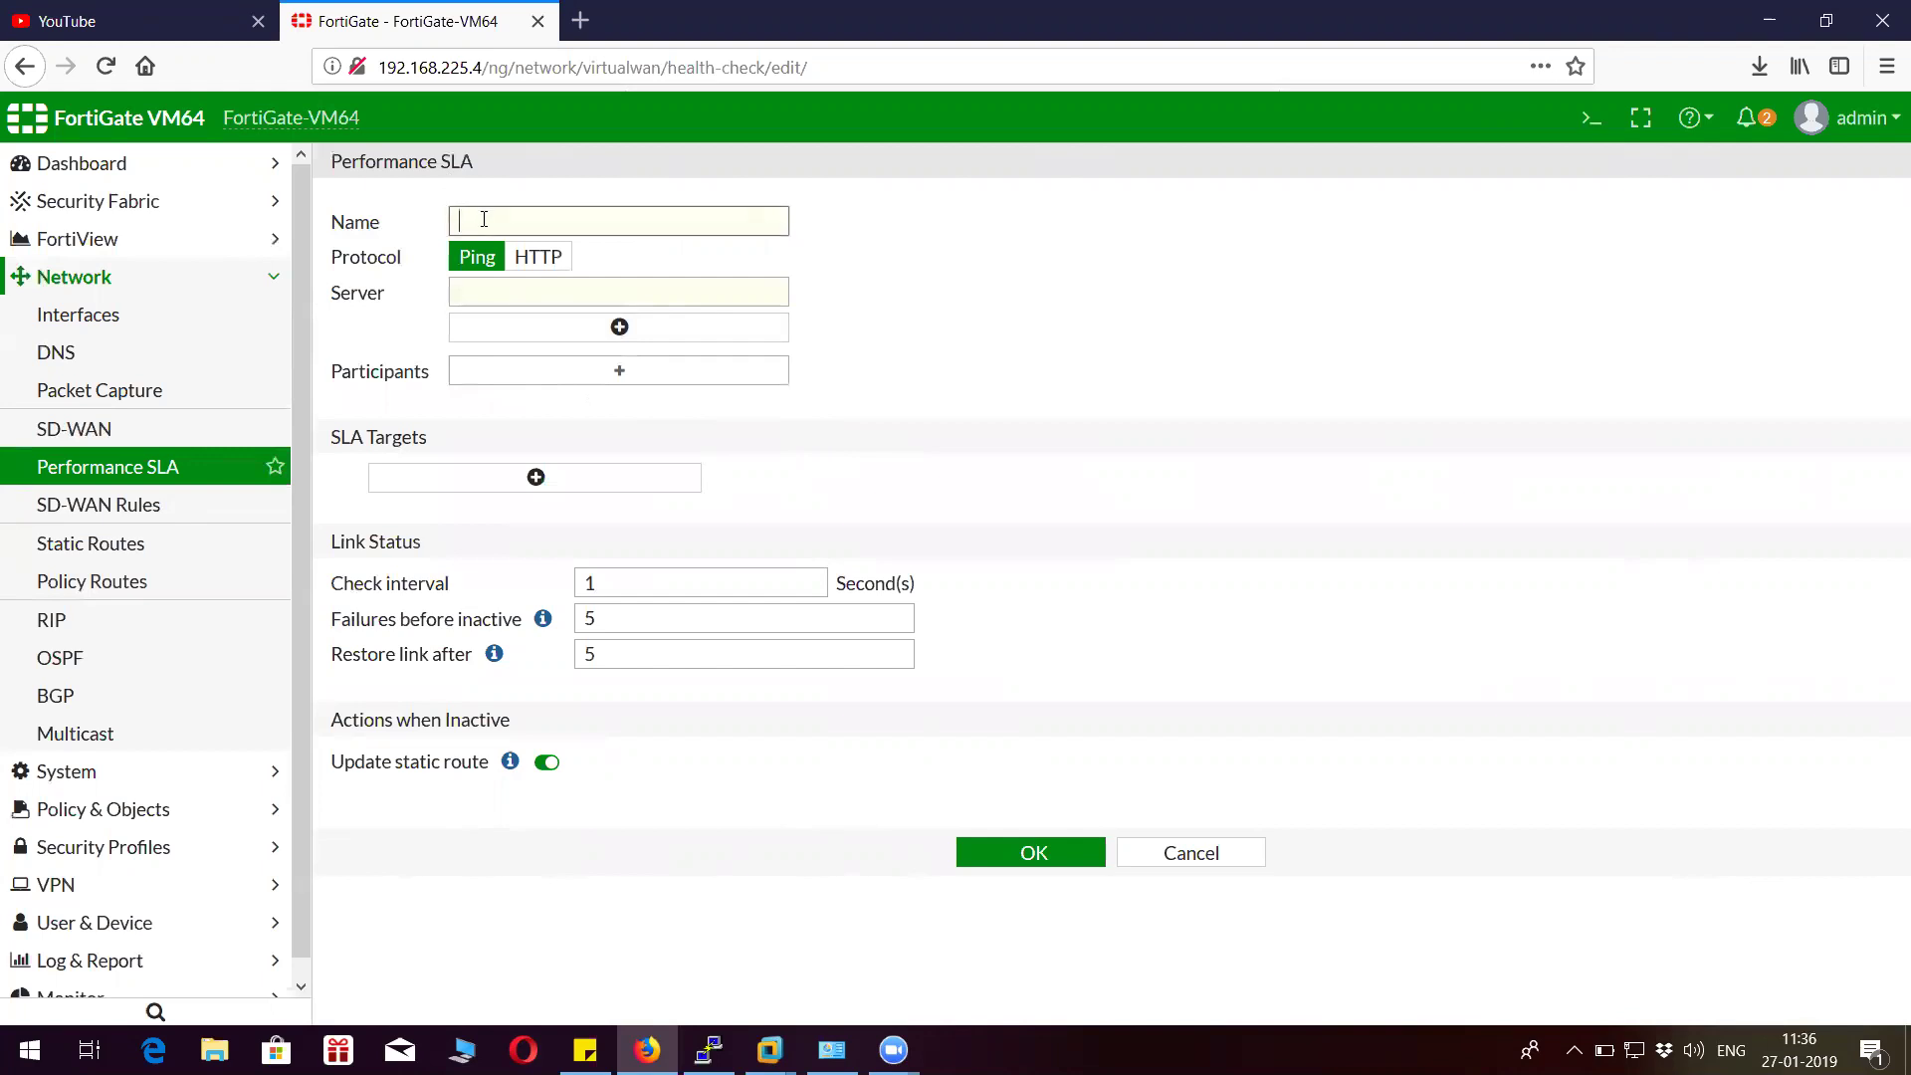
type("SD-WAN")
left_click(509, 291)
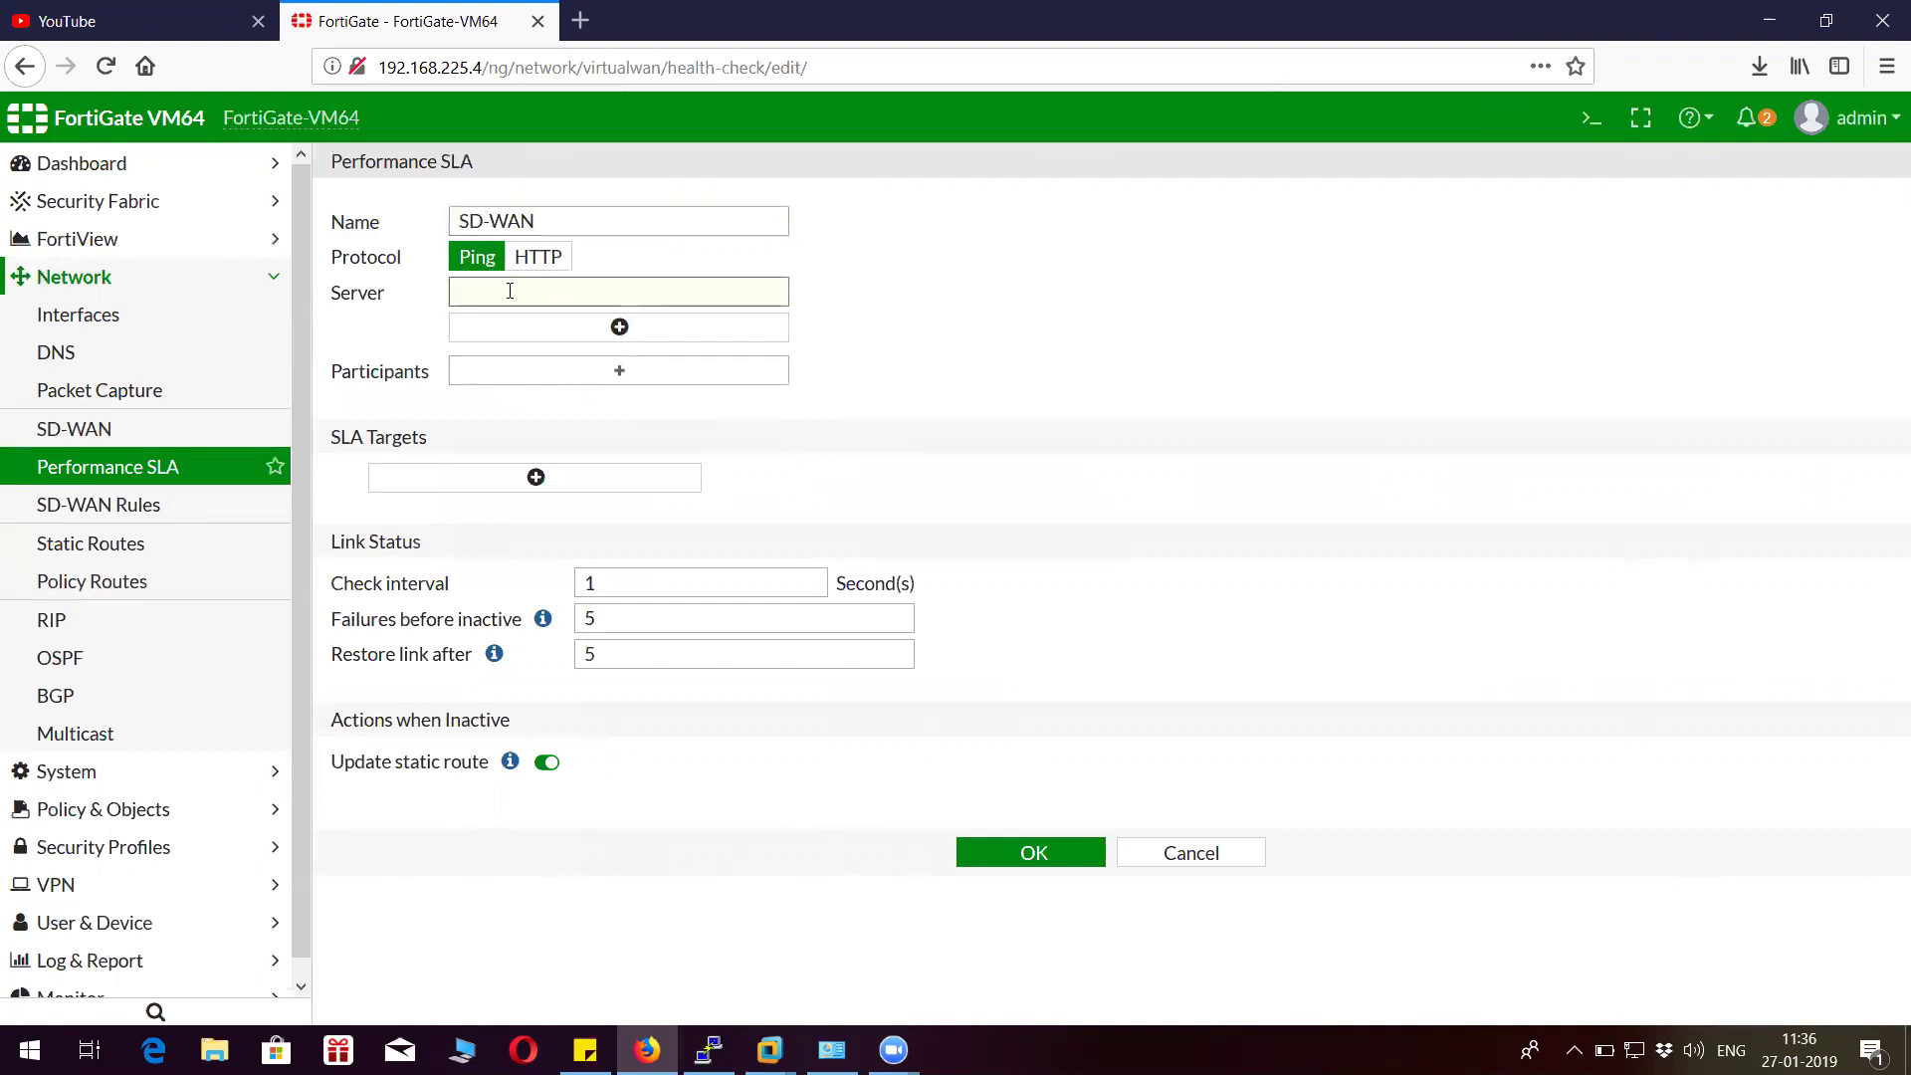
type("8.8.8.8")
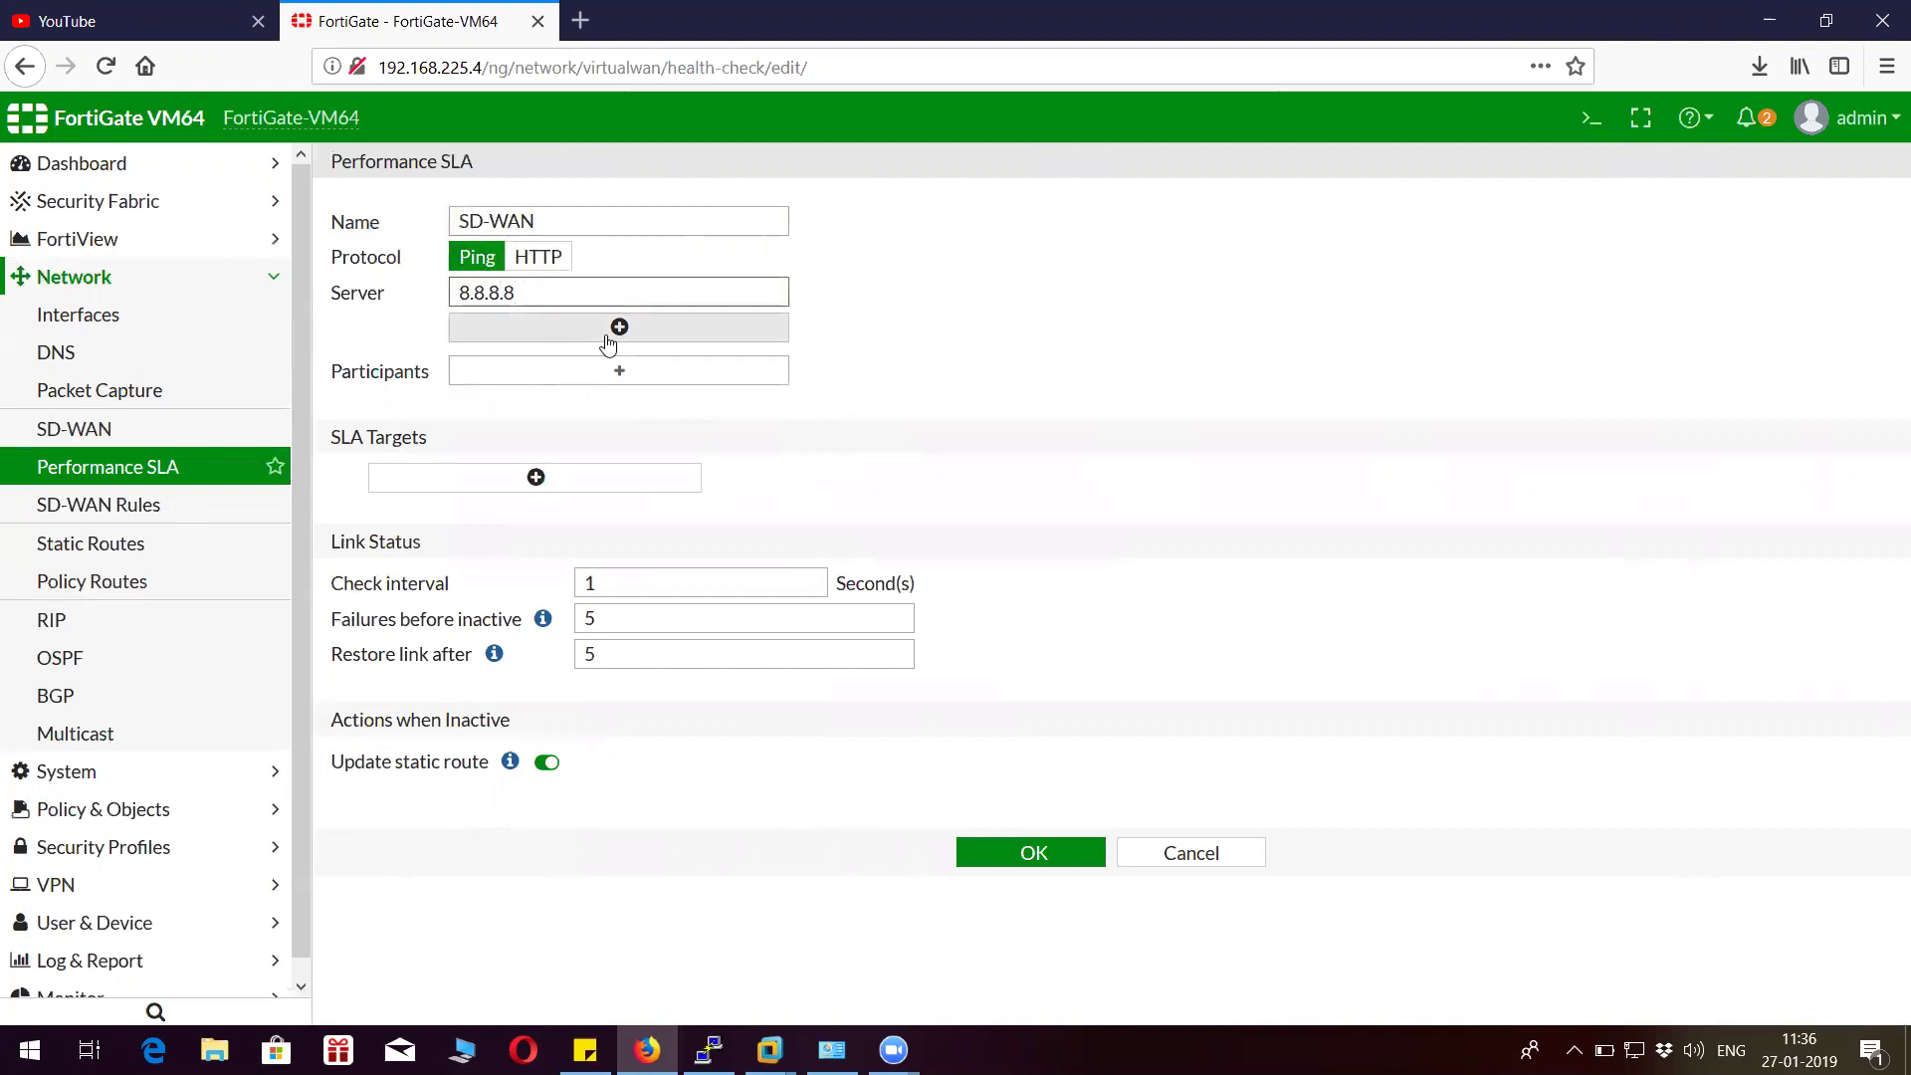
Add WAN_1 and WAN_2 as SLA participants.
left_click(640, 373)
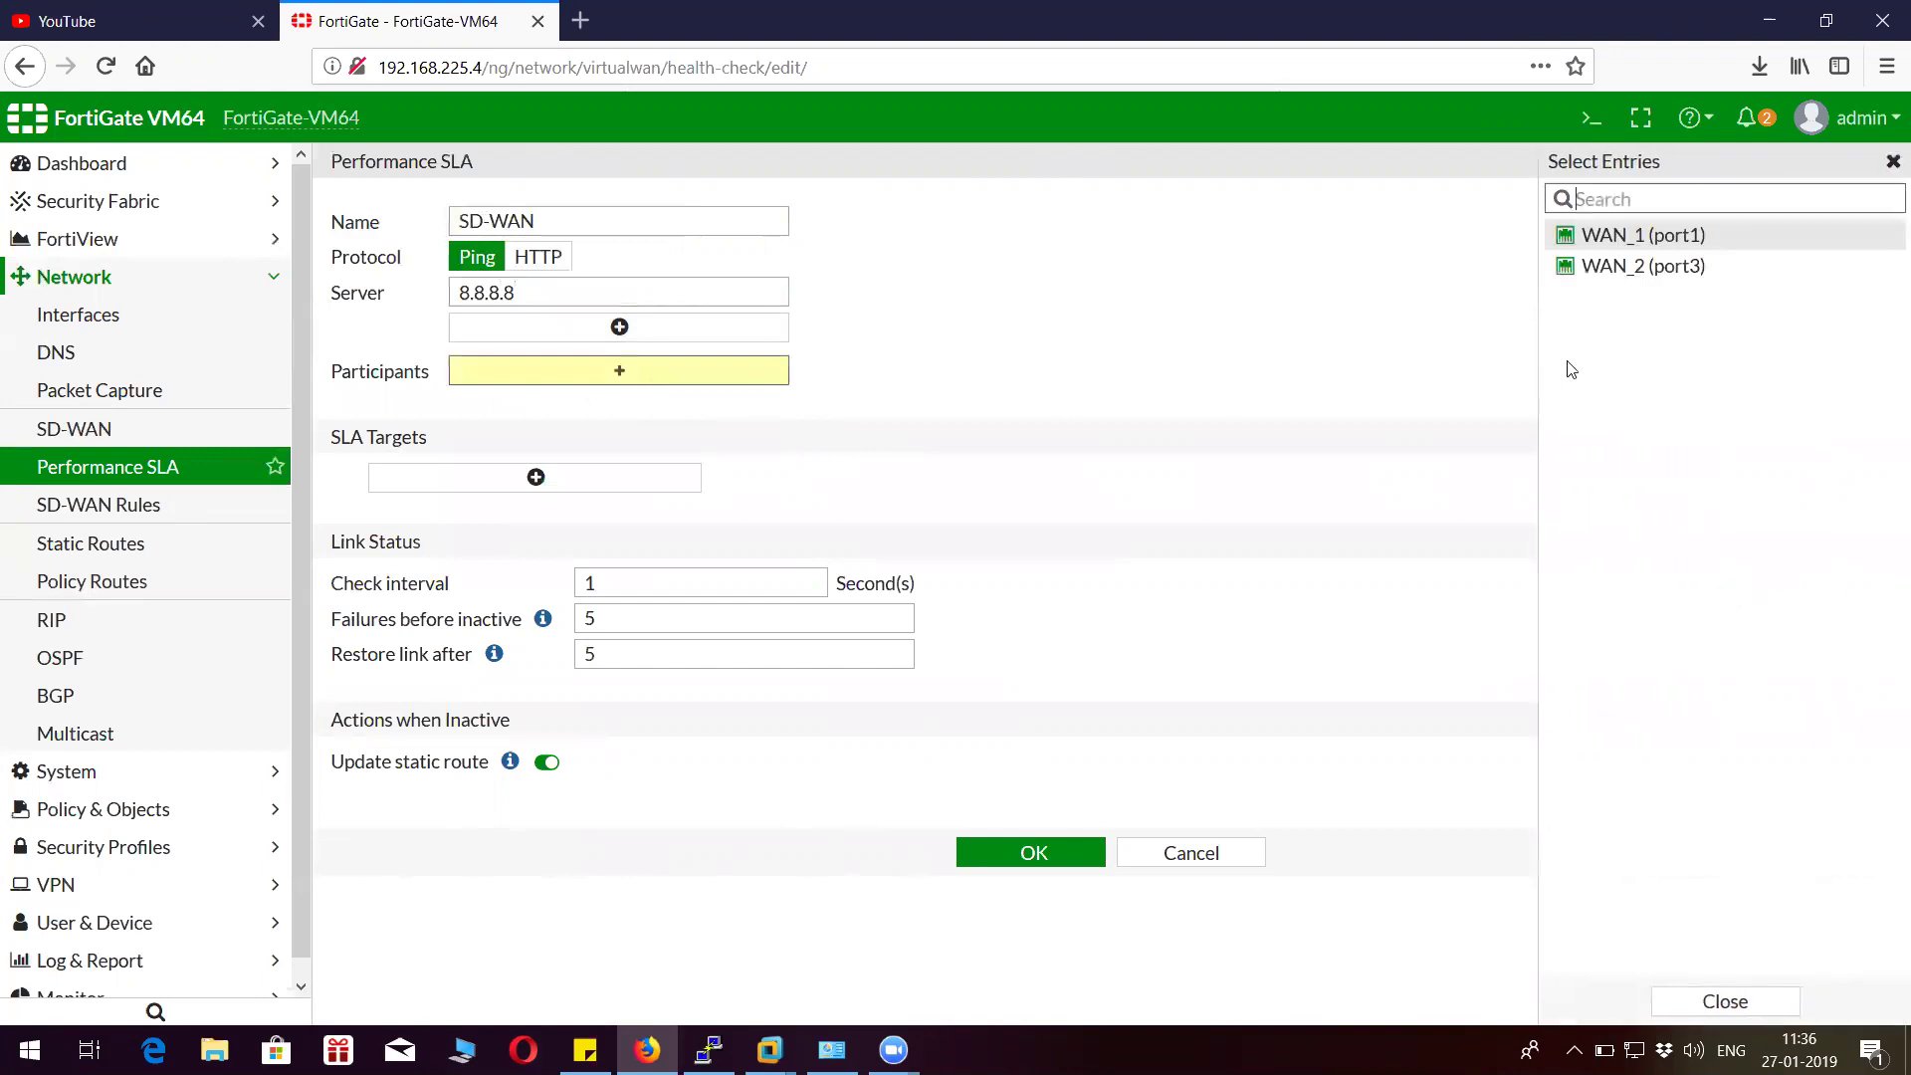
left_click(1629, 237)
left_click(1638, 266)
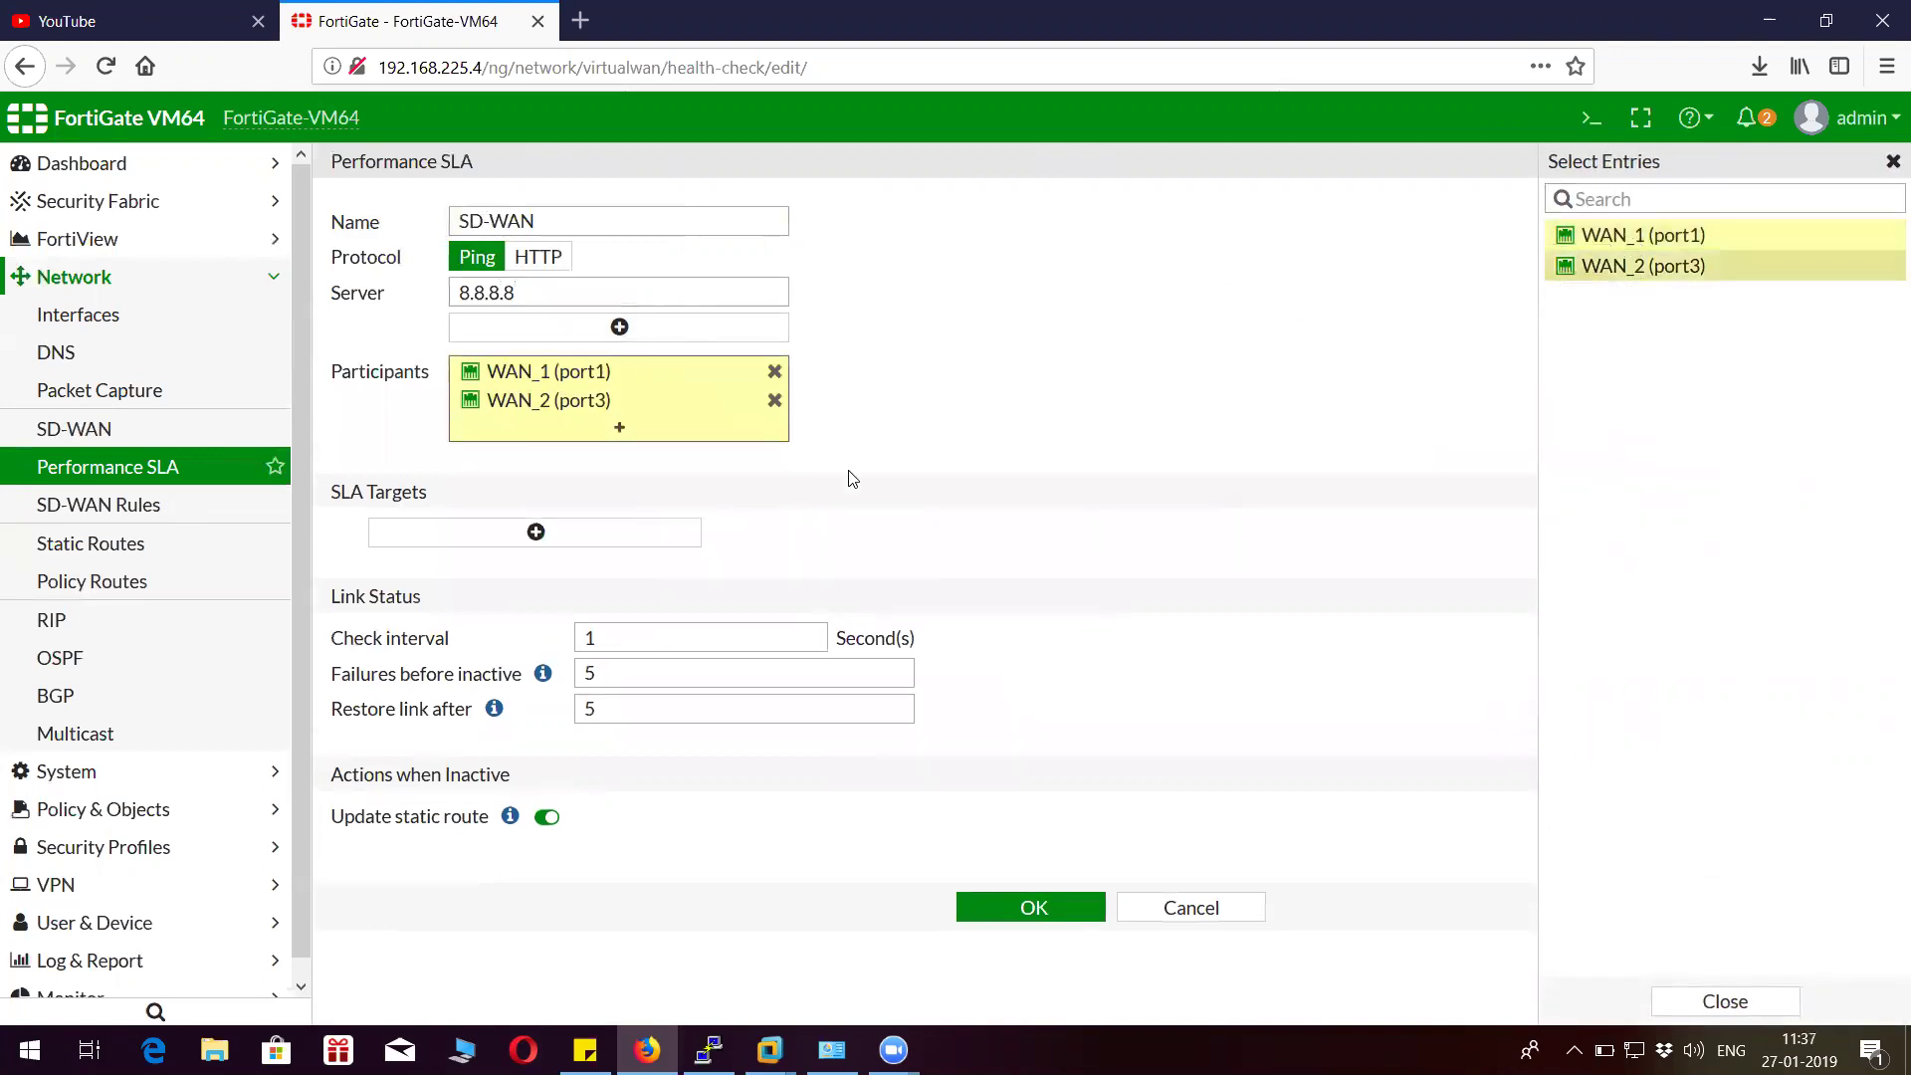
Add an SLA target with latency and jitter off and packet loss 2%.
left_click(584, 532)
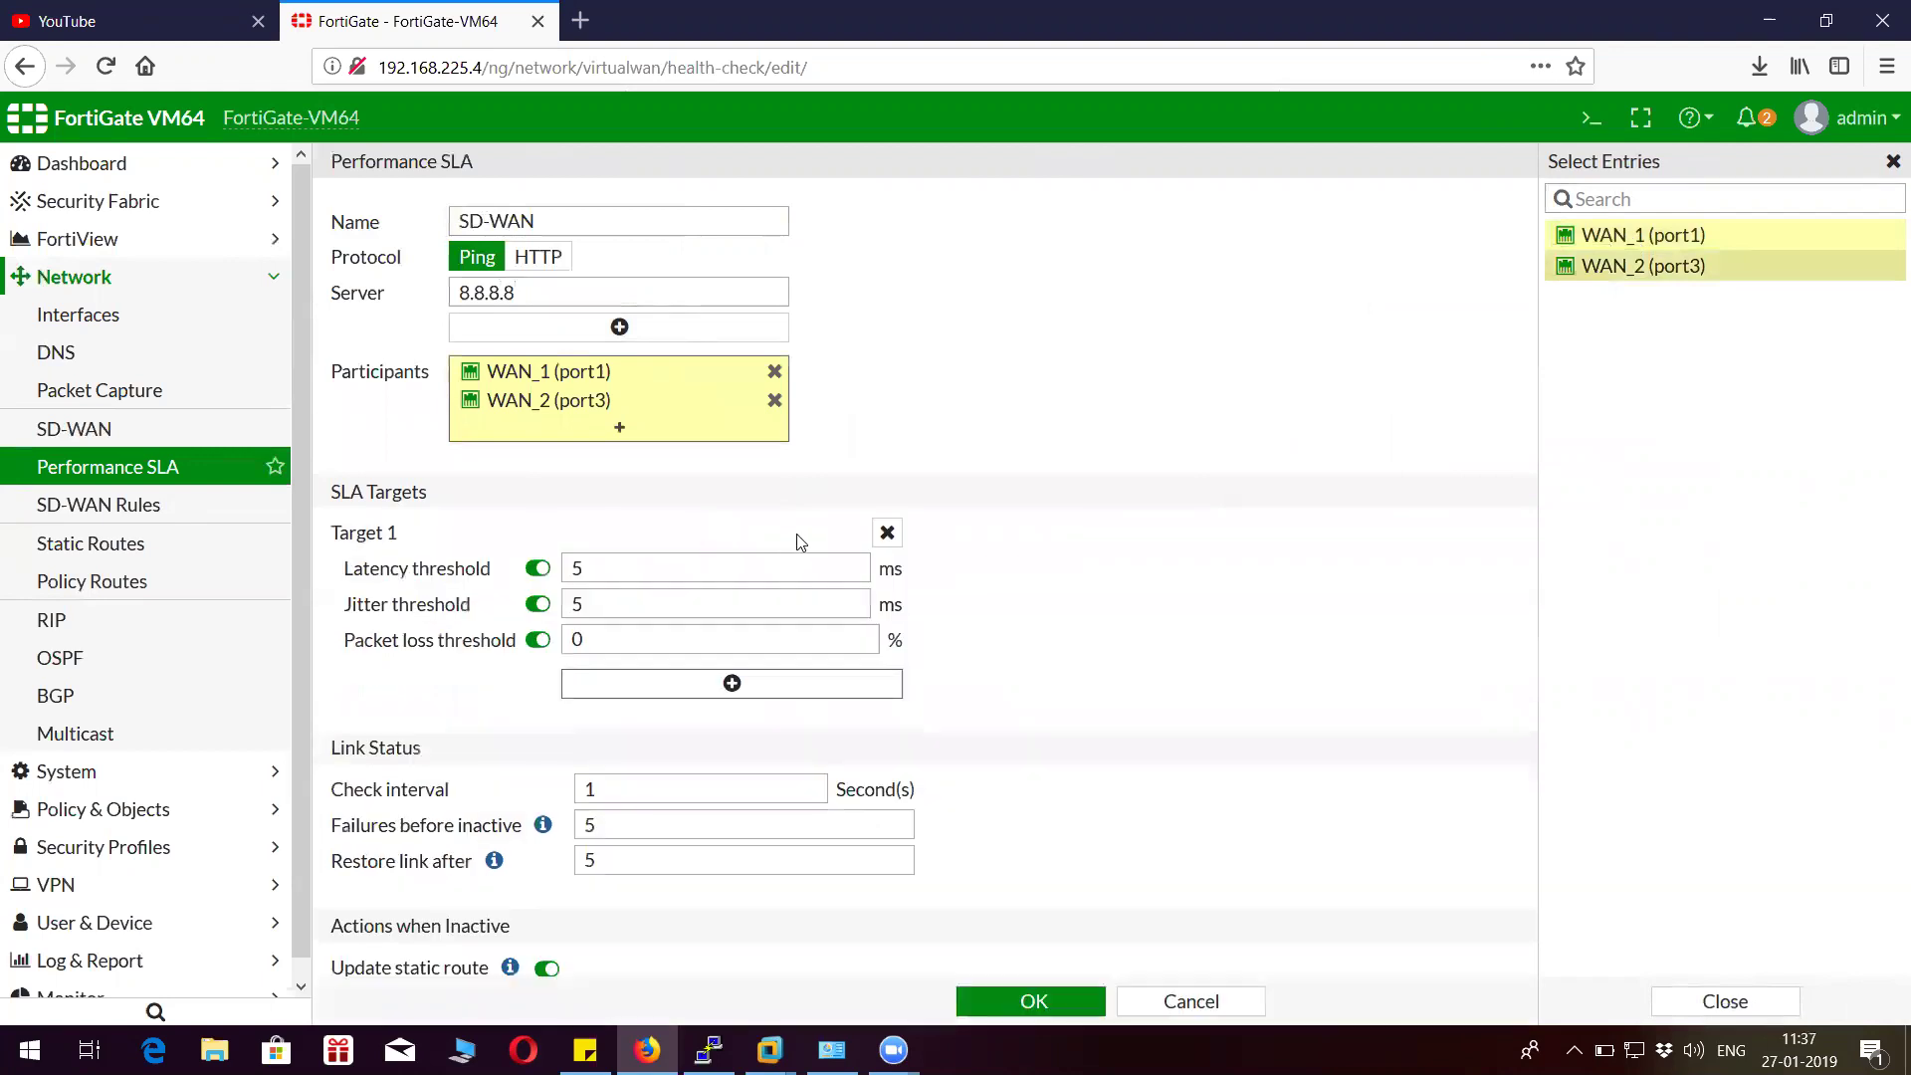
scroll(864, 538, "down", 1)
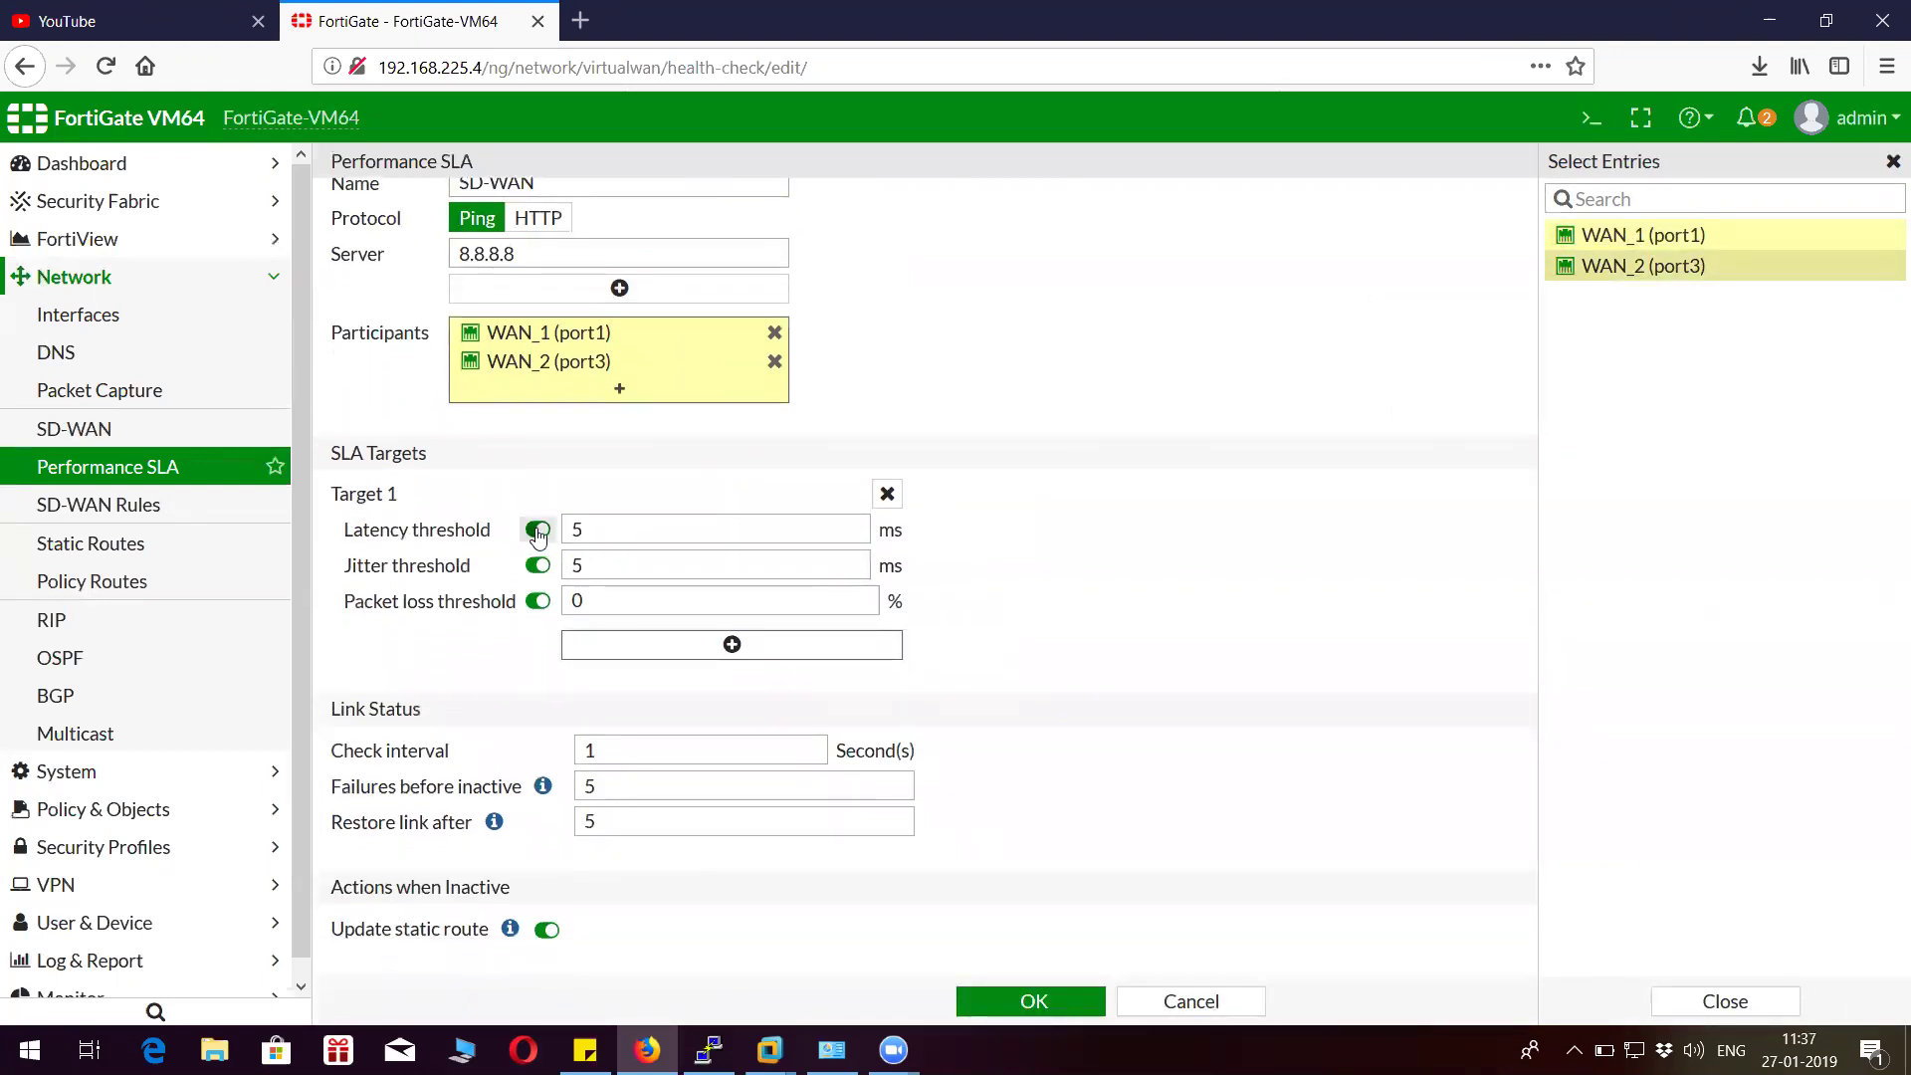
left_click(538, 531)
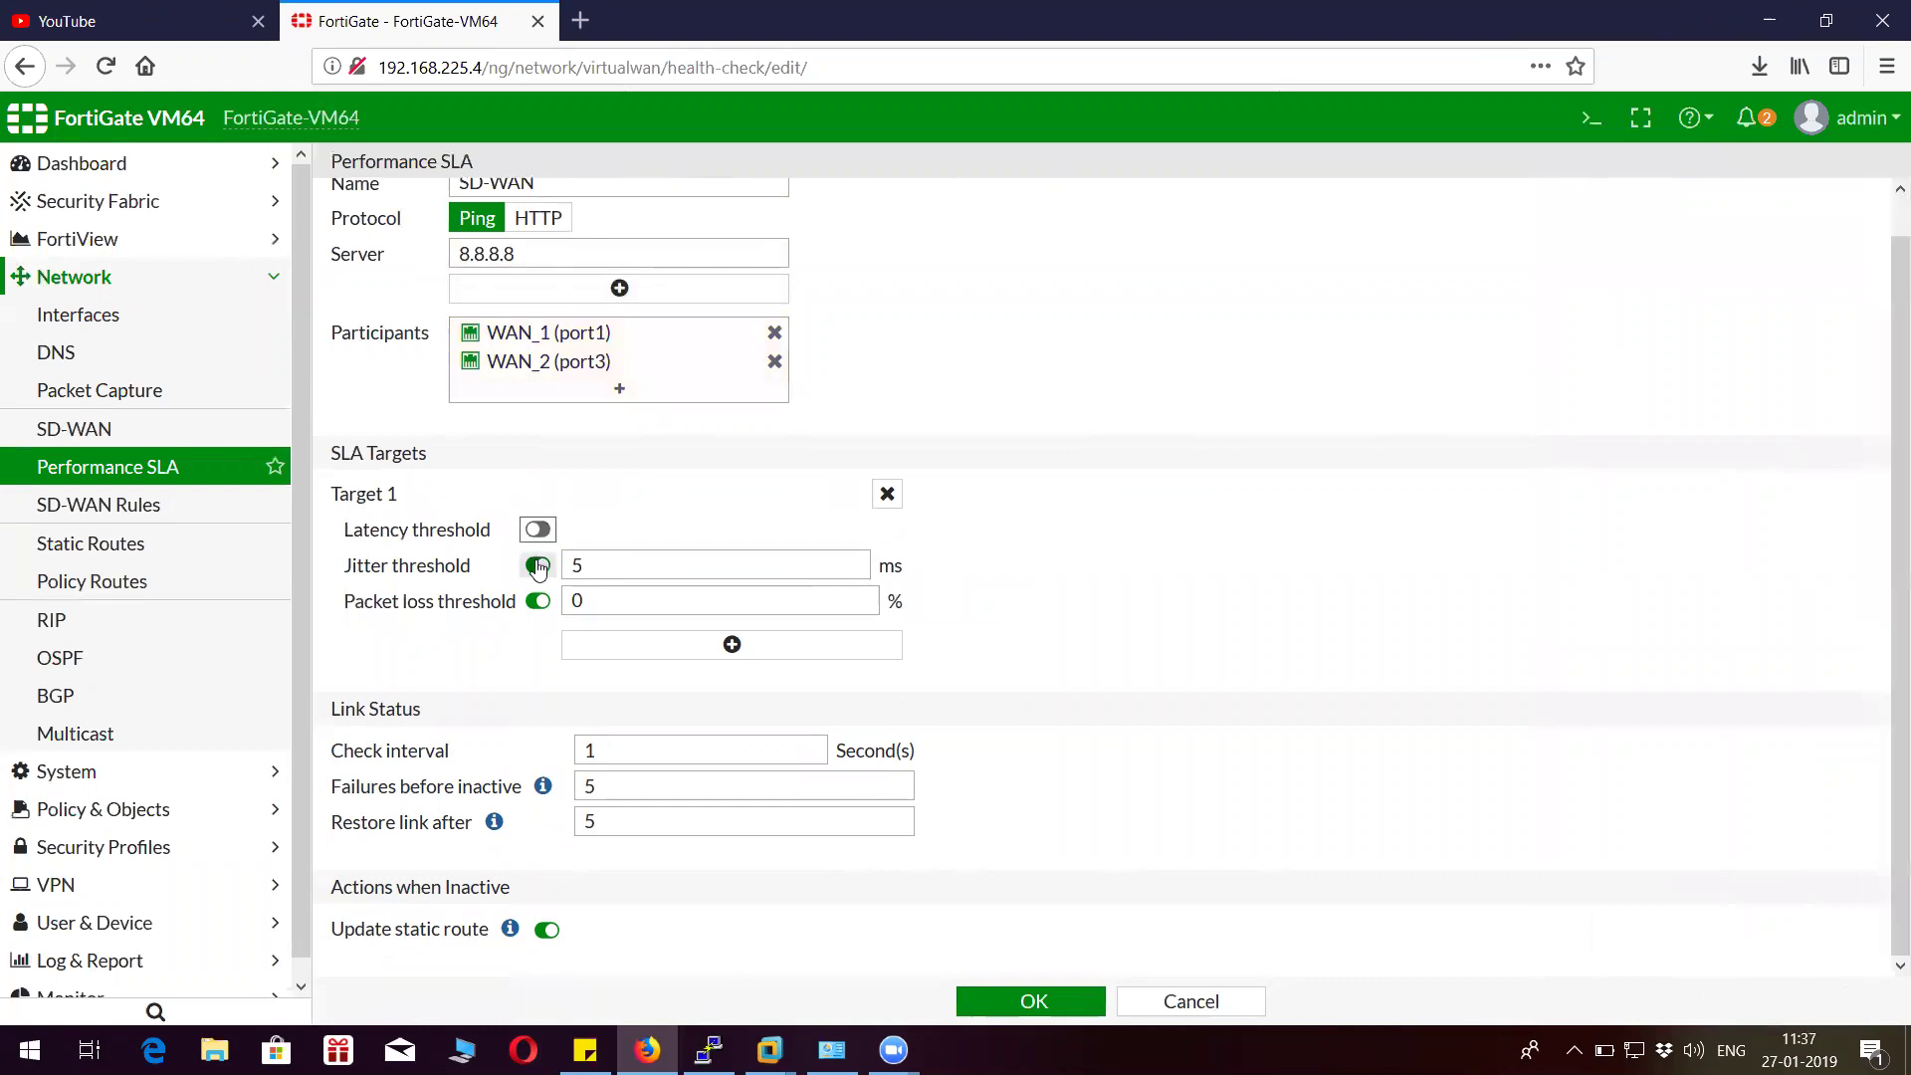
left_click(540, 564)
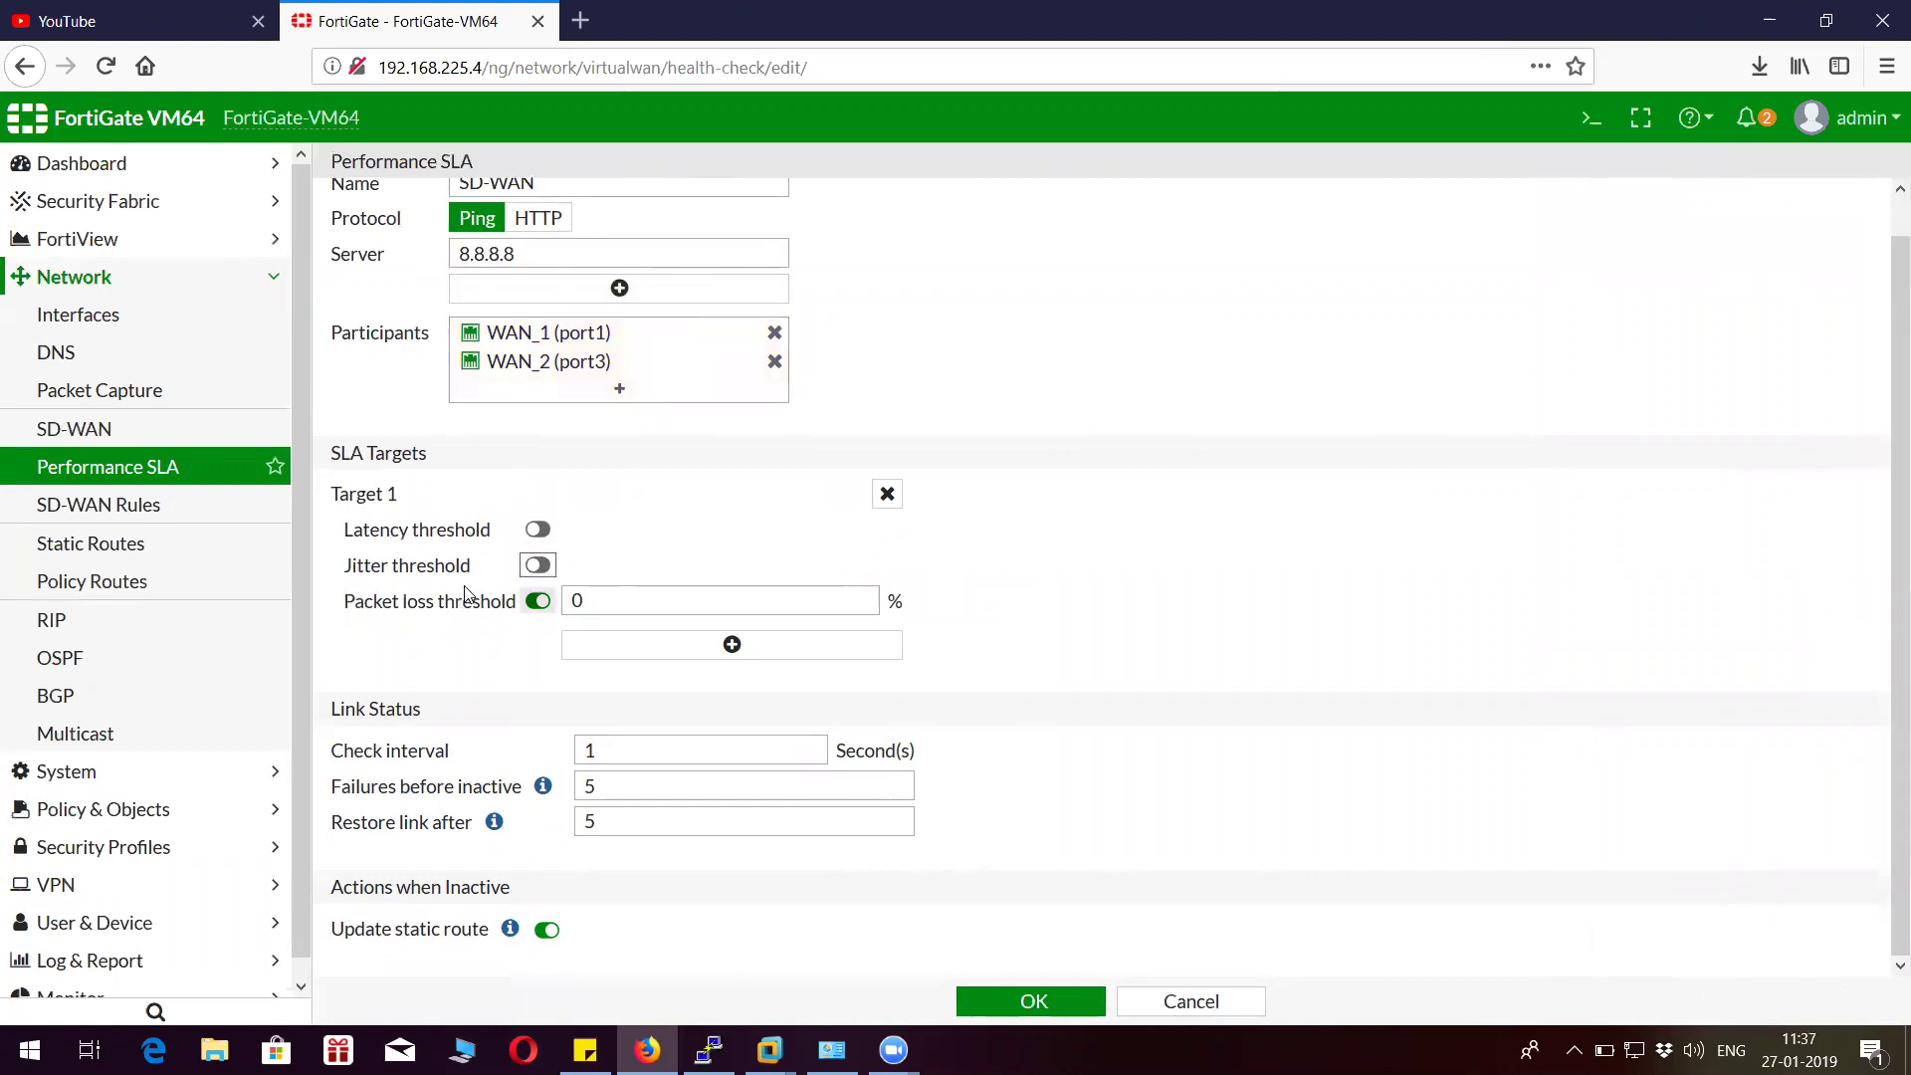
left_click(601, 601)
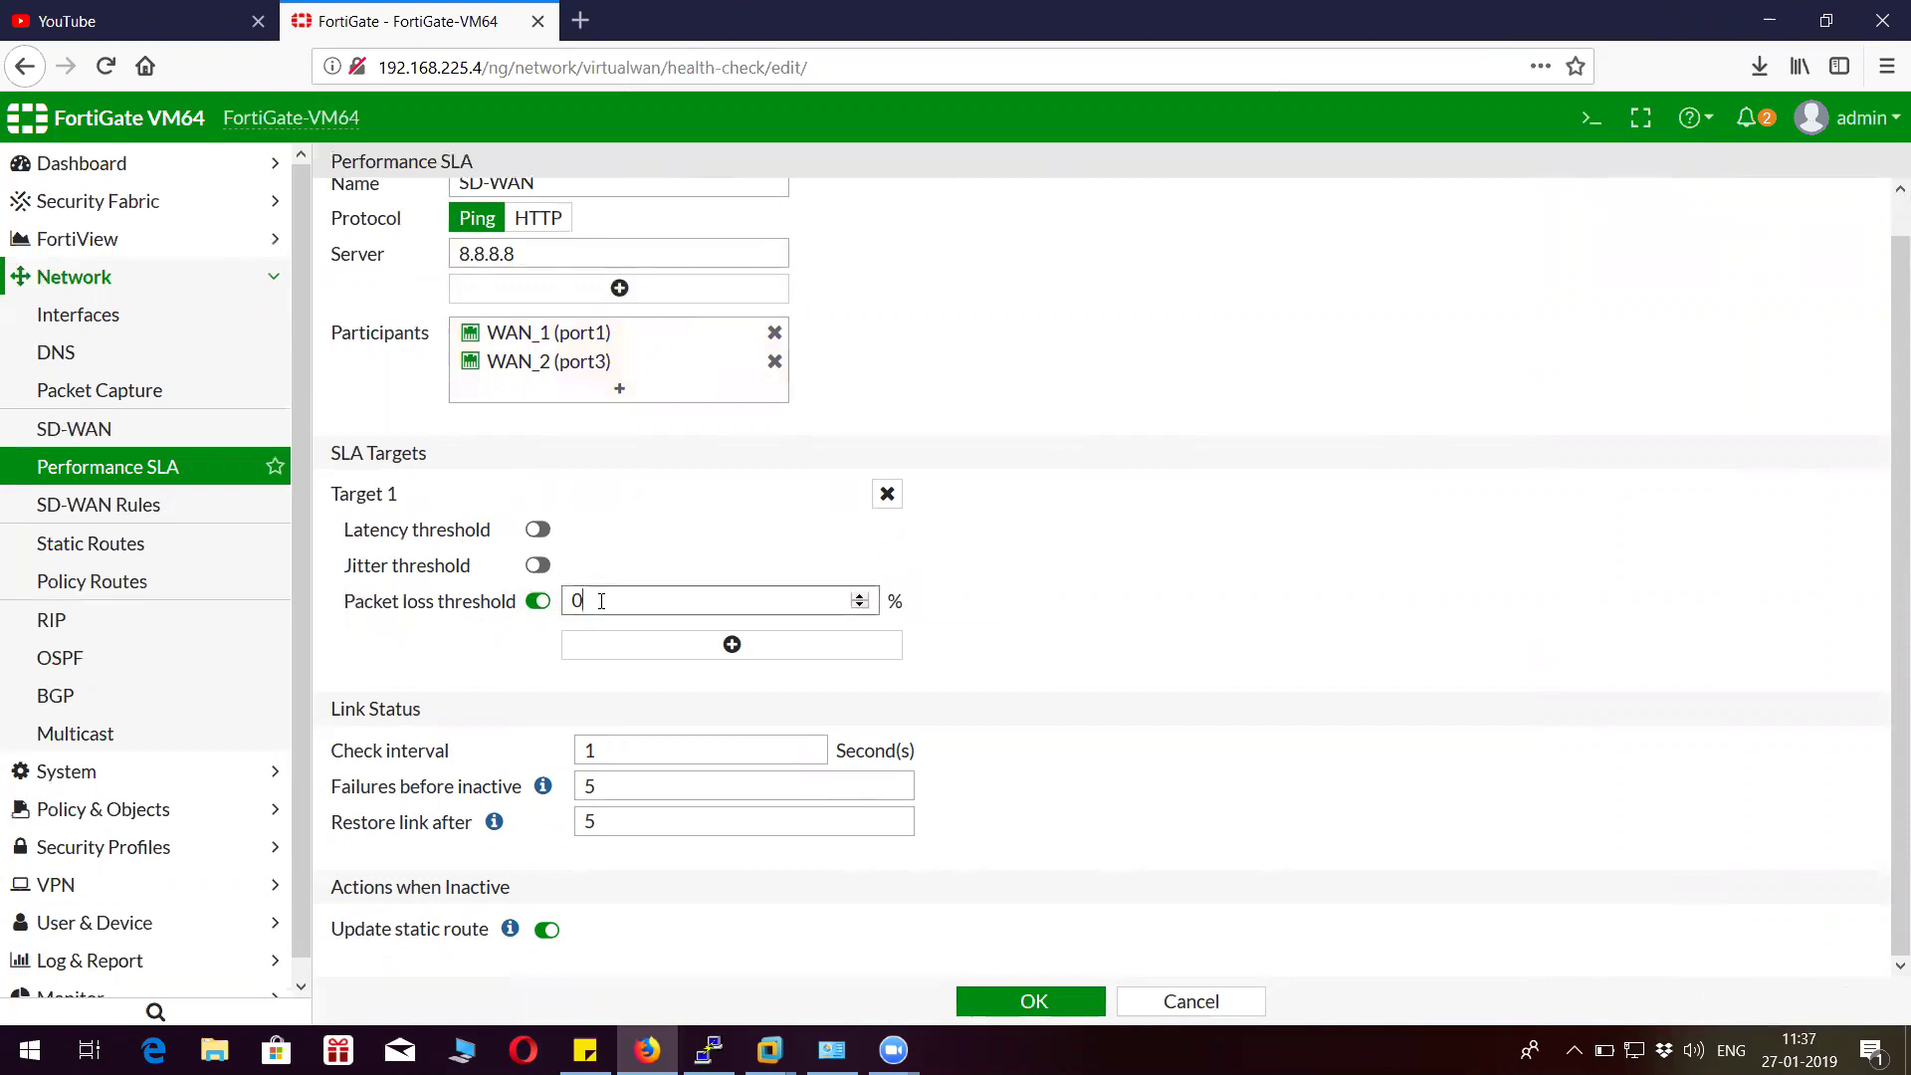
key("BackSpace")
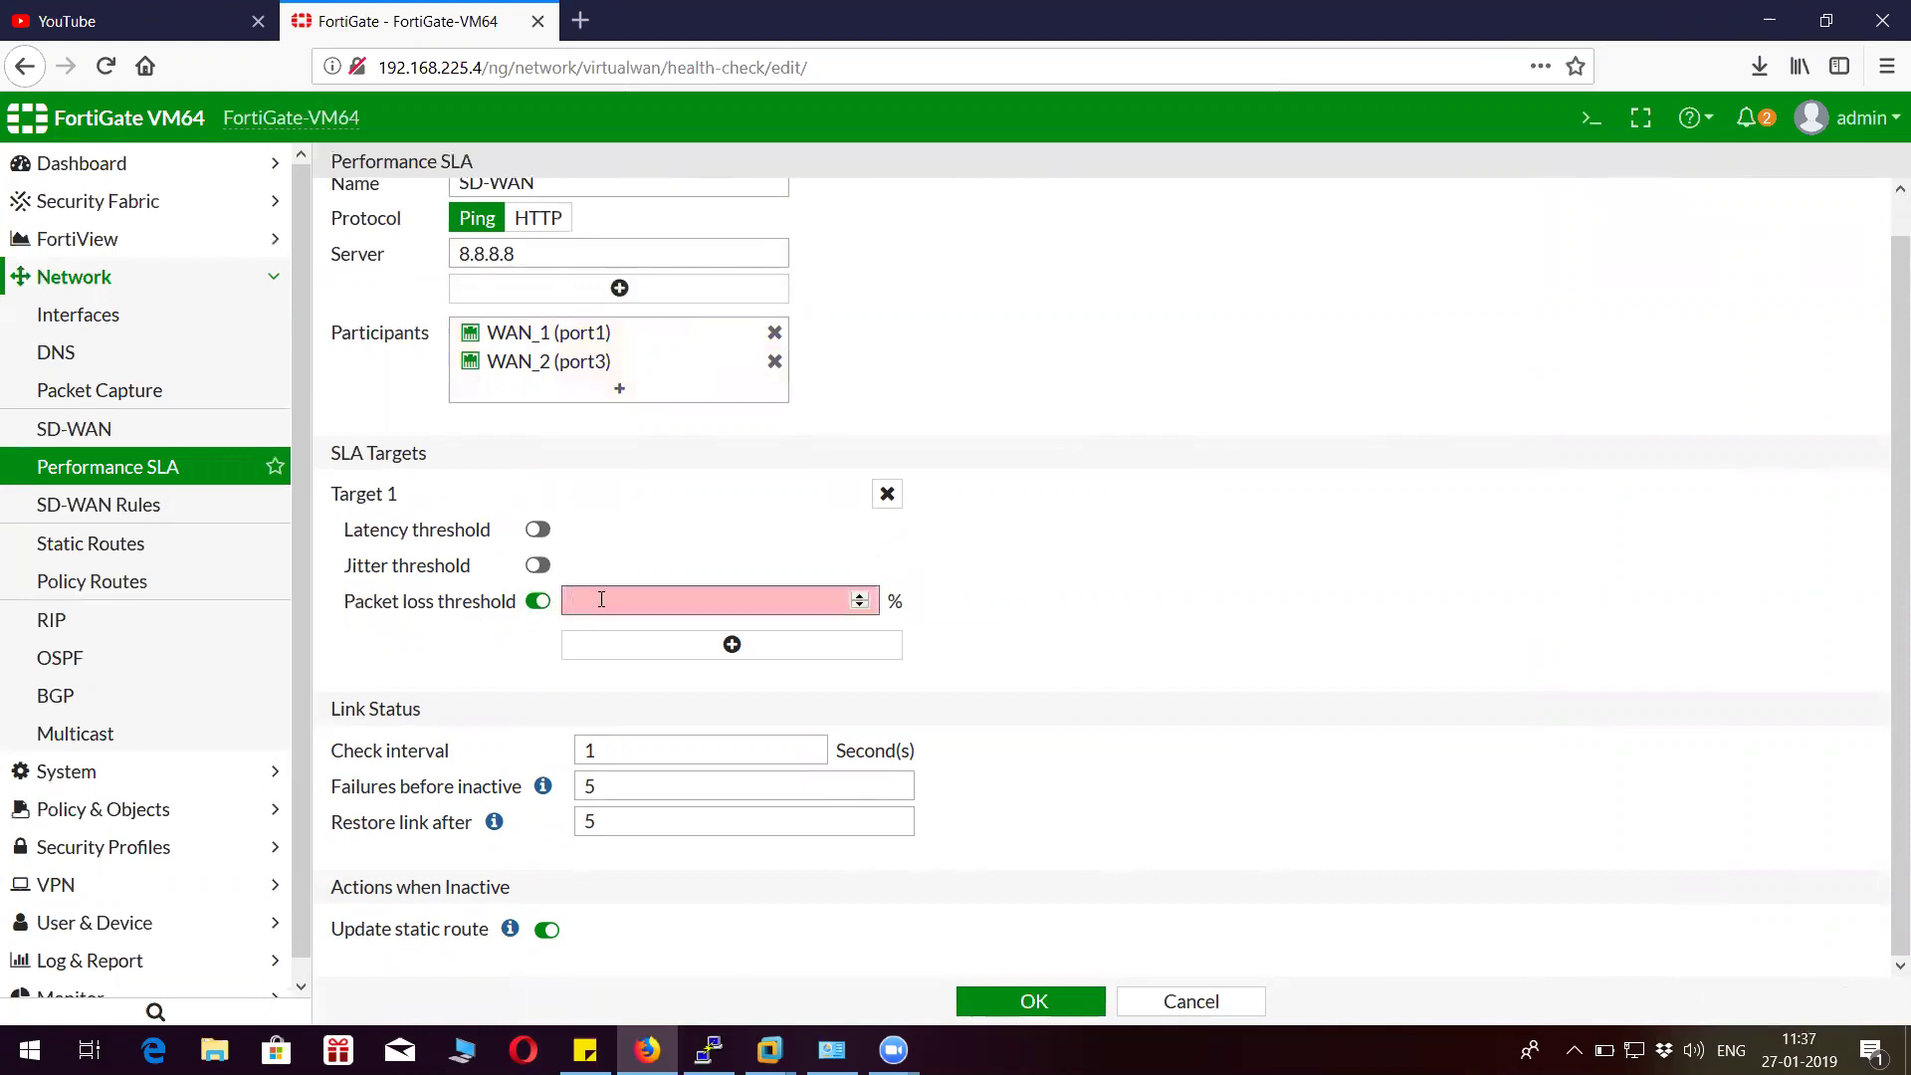
type("2")
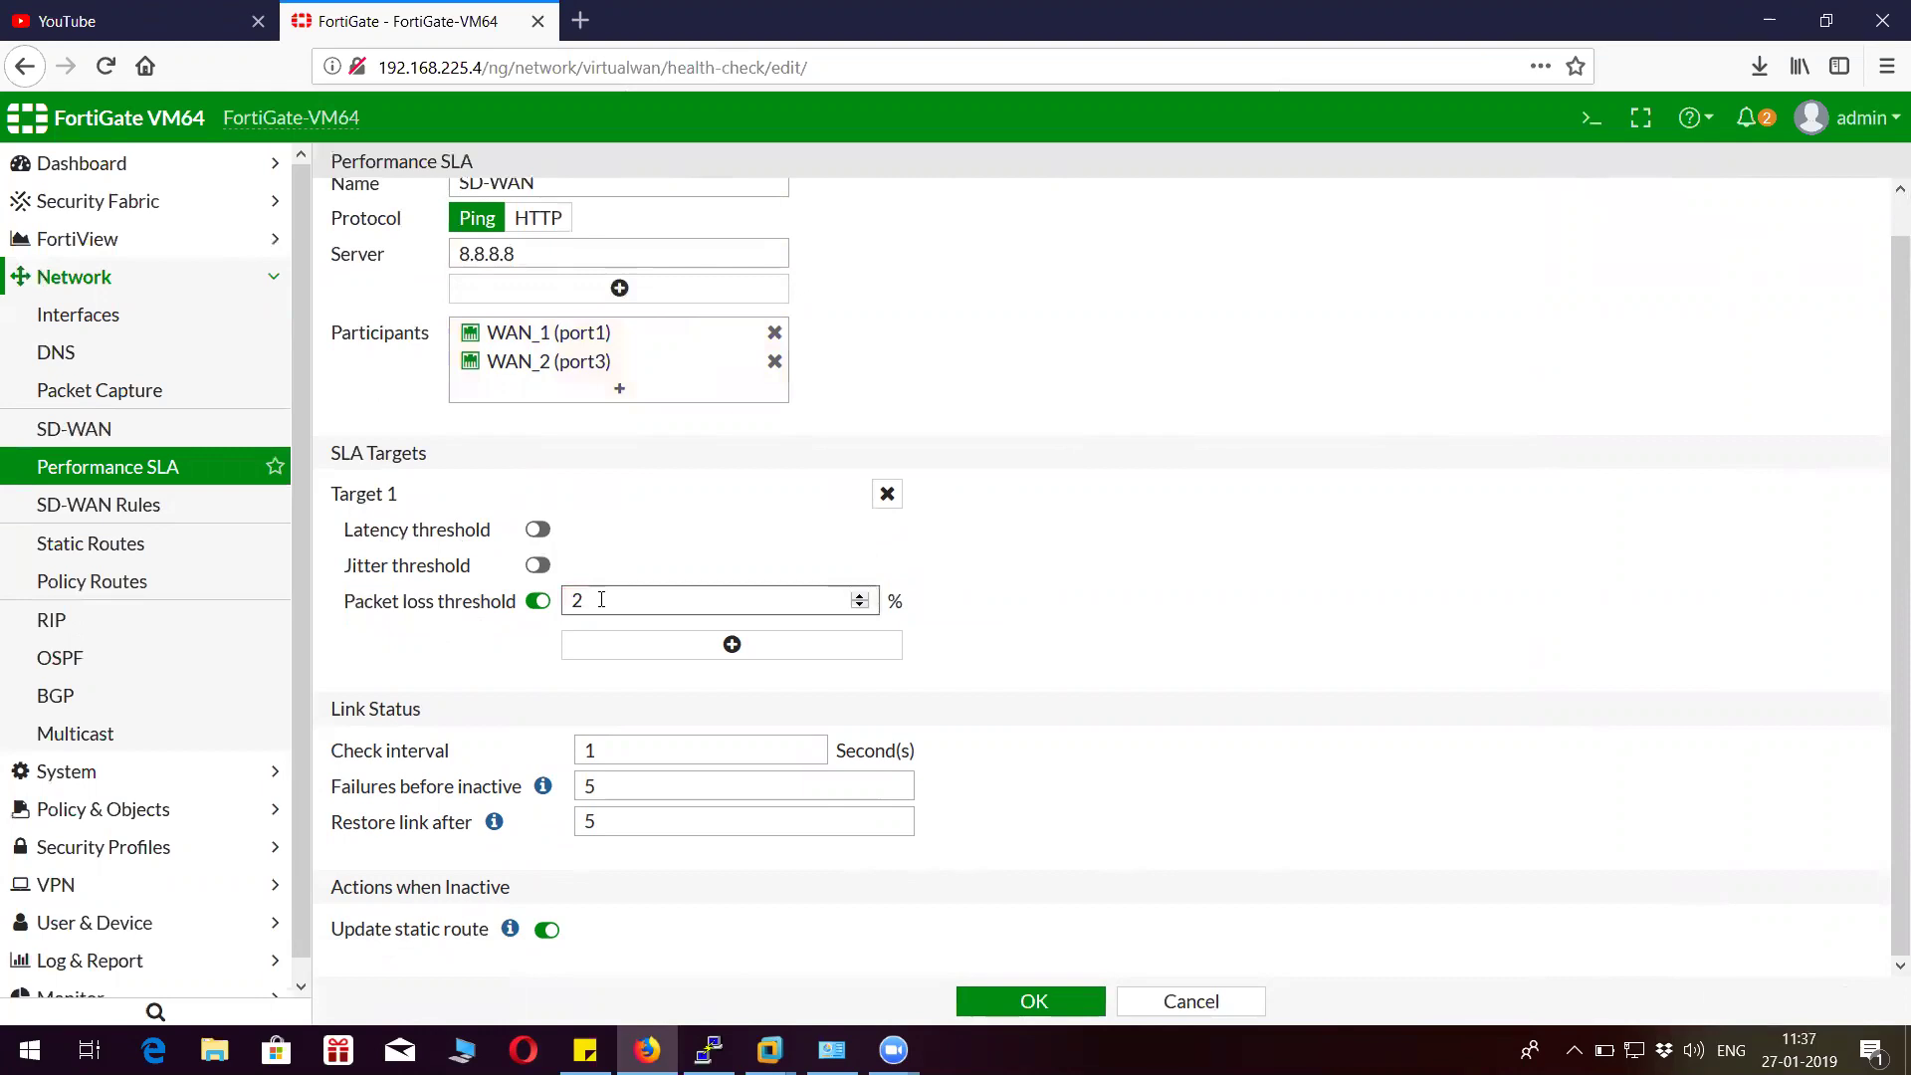
left_click(1055, 660)
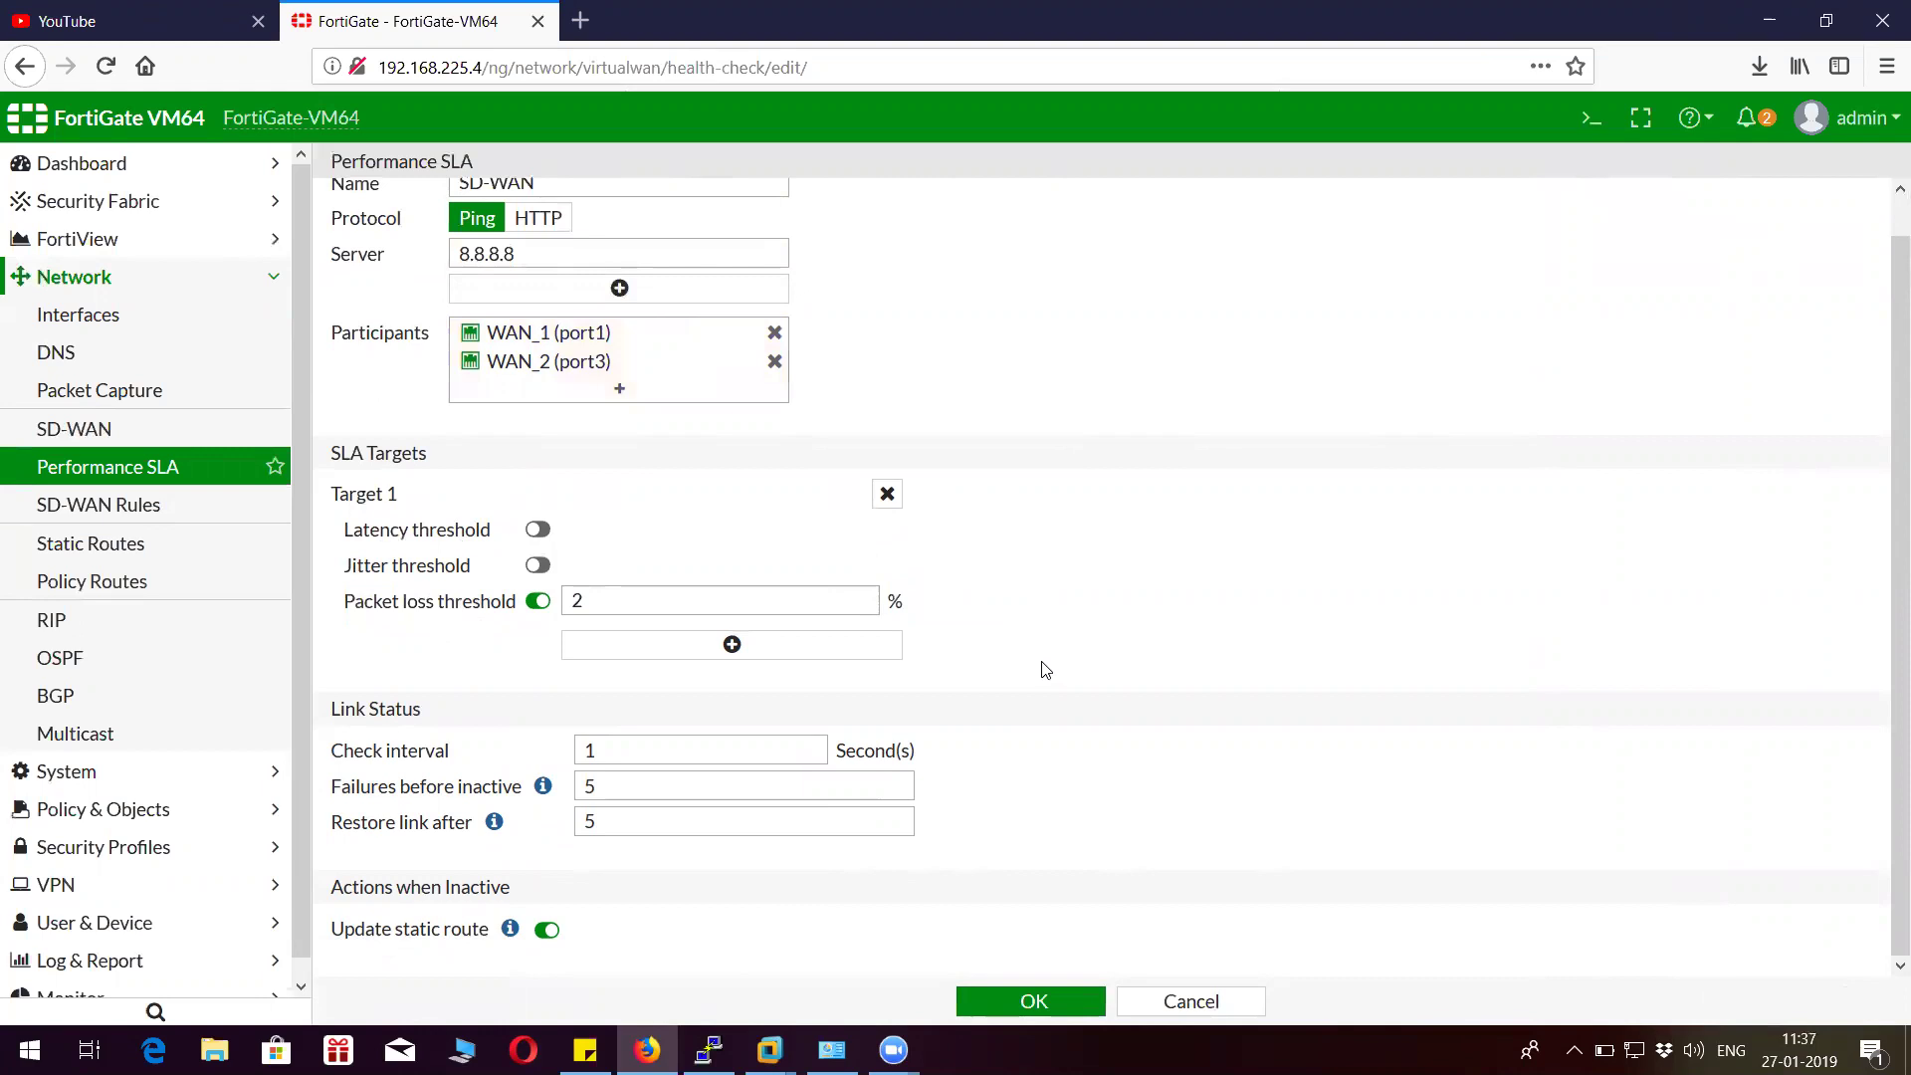
Add and remove a second SLA target, then attempt to save the SLA.
left_click(828, 647)
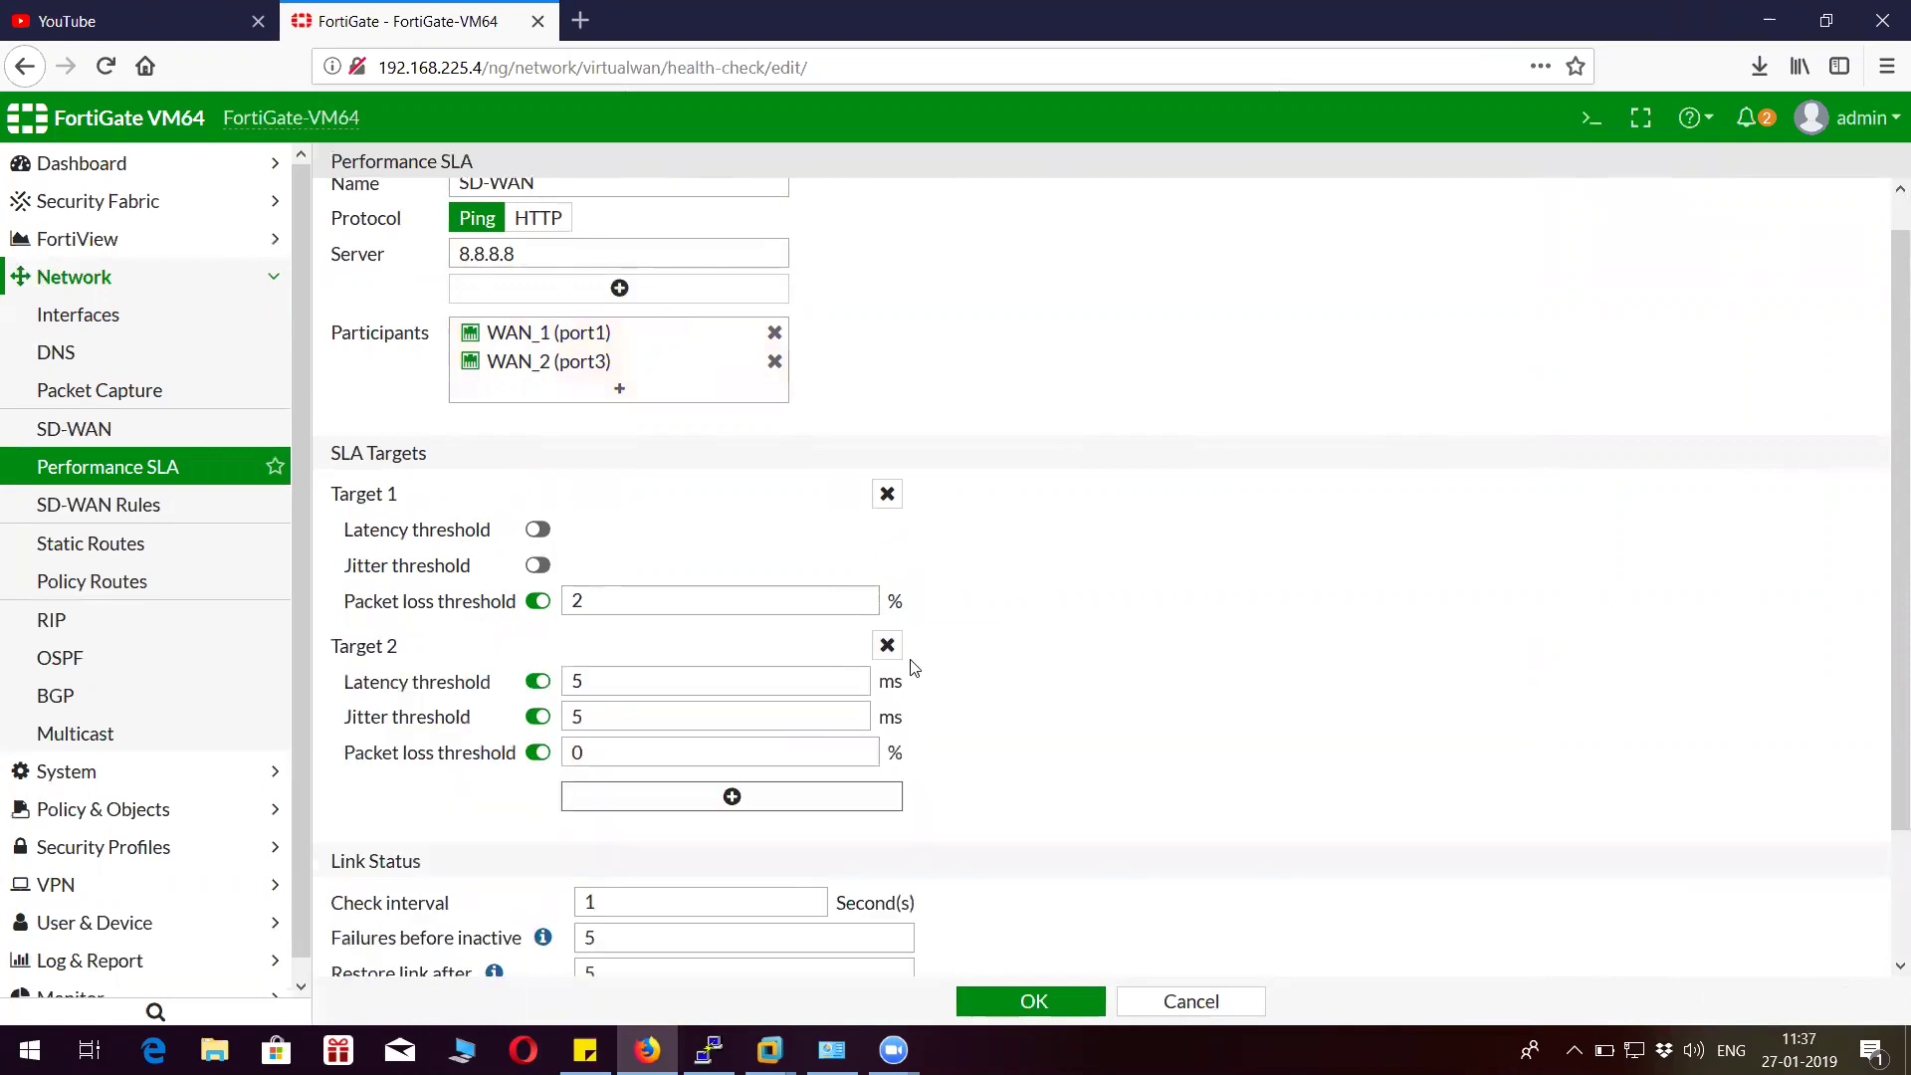
left_click(887, 641)
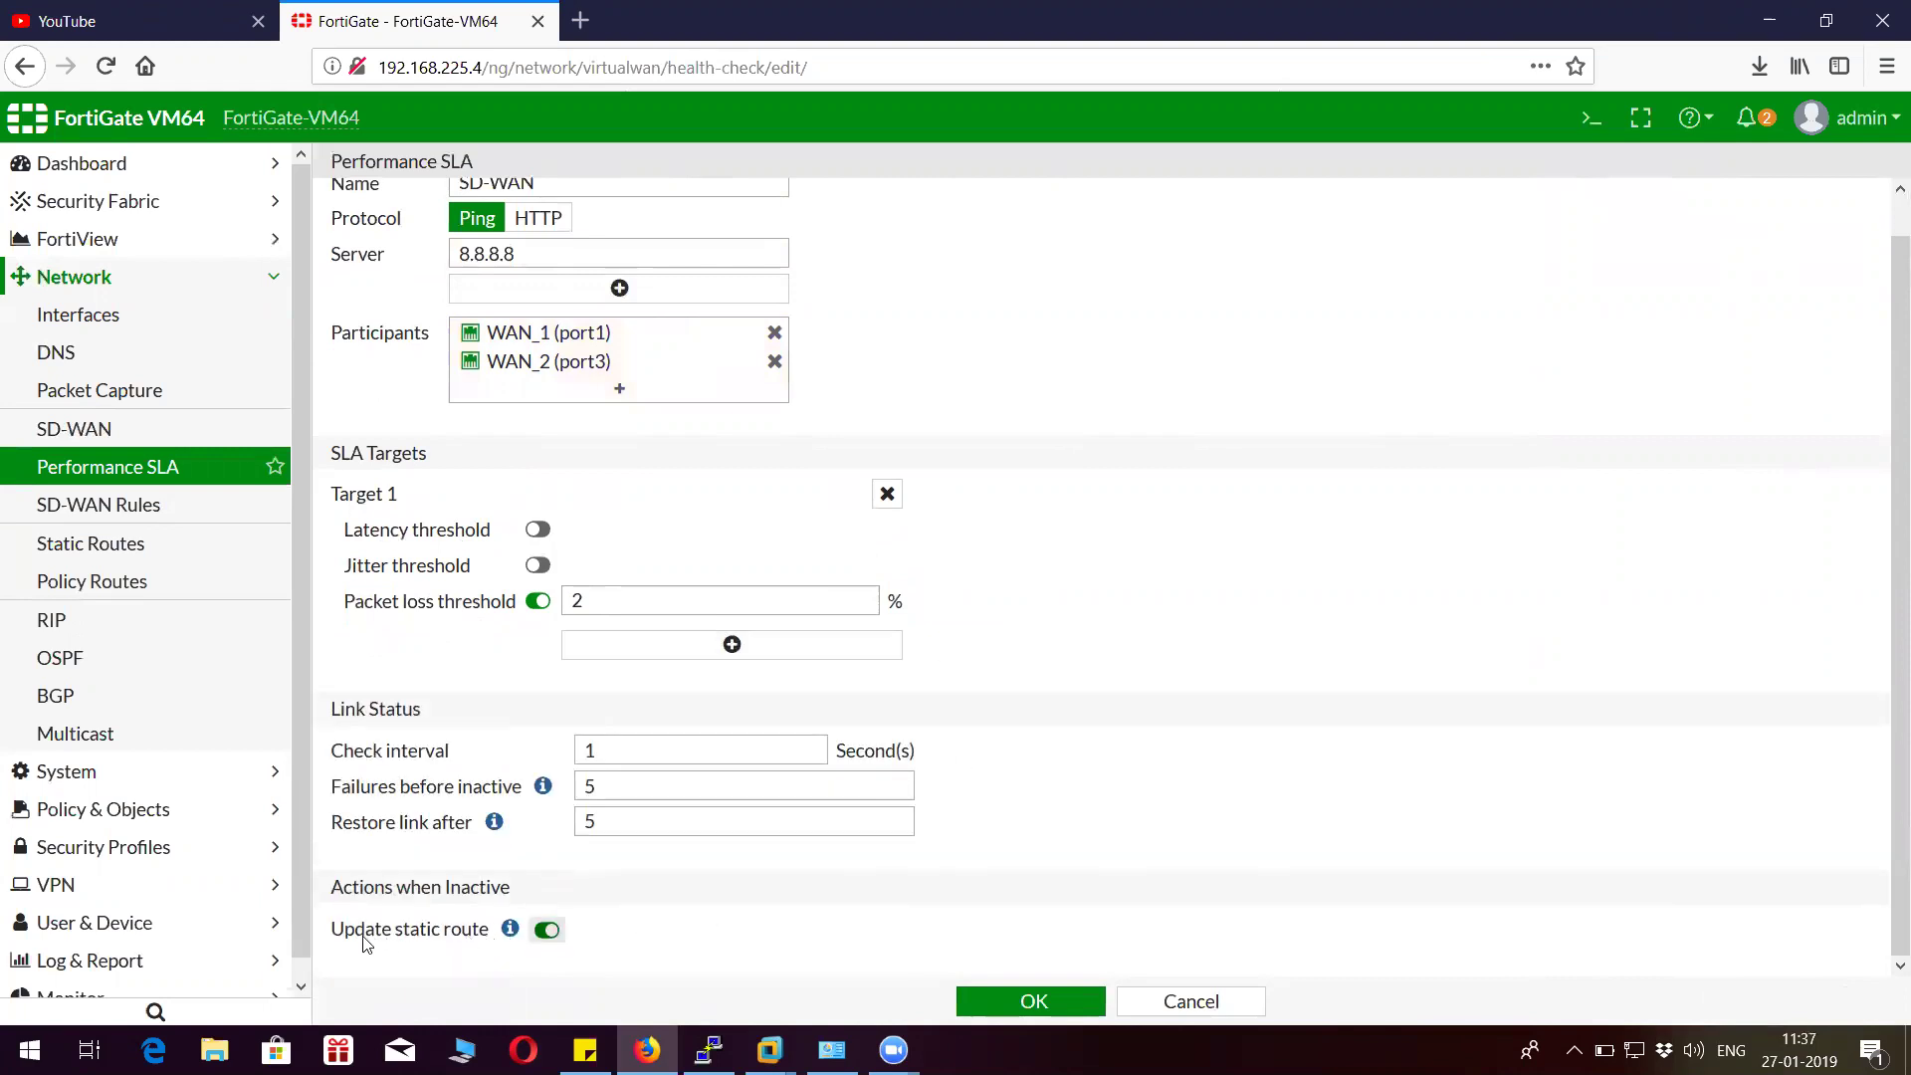
left_click_drag(359, 933, 493, 941)
left_click(763, 921)
left_click(1008, 1004)
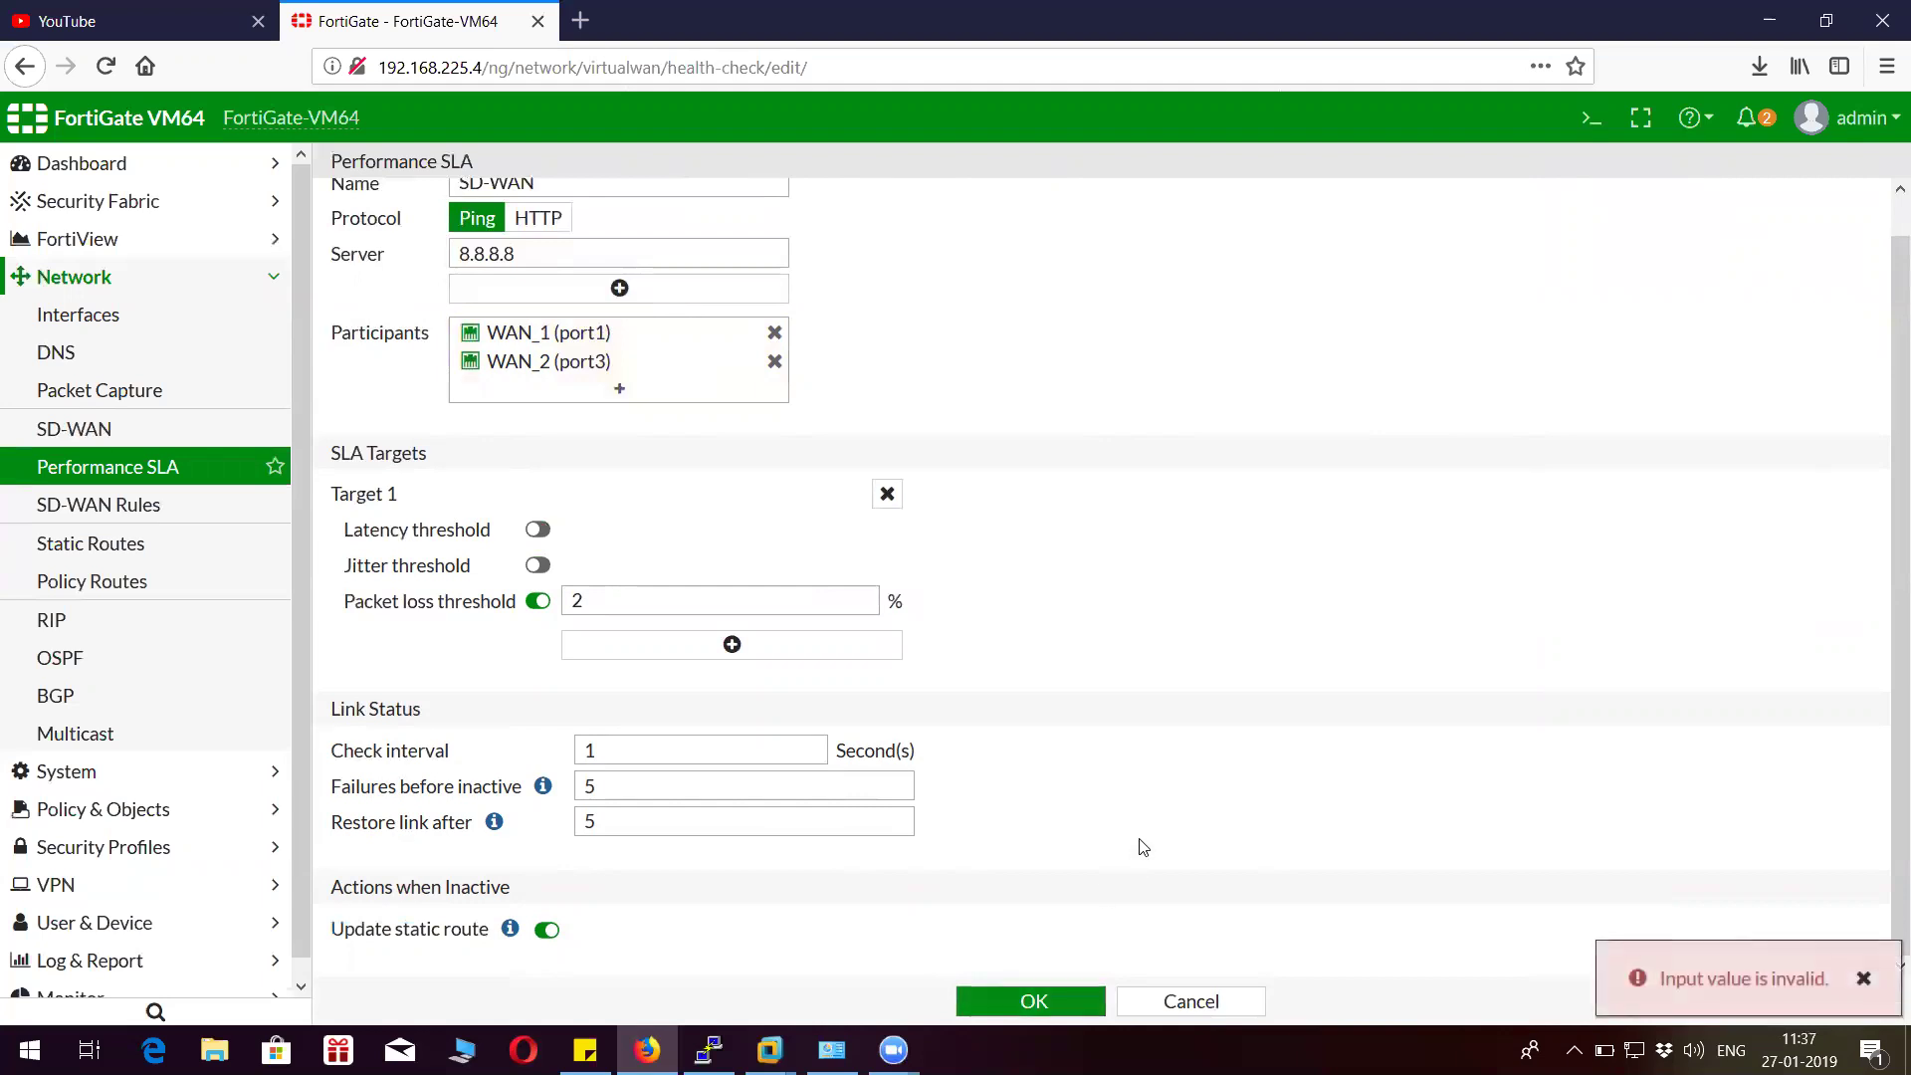
Turn latency and jitter thresholds off again, keep packet loss 2, and save the SLA.
scroll(1416, 866, "up", 1)
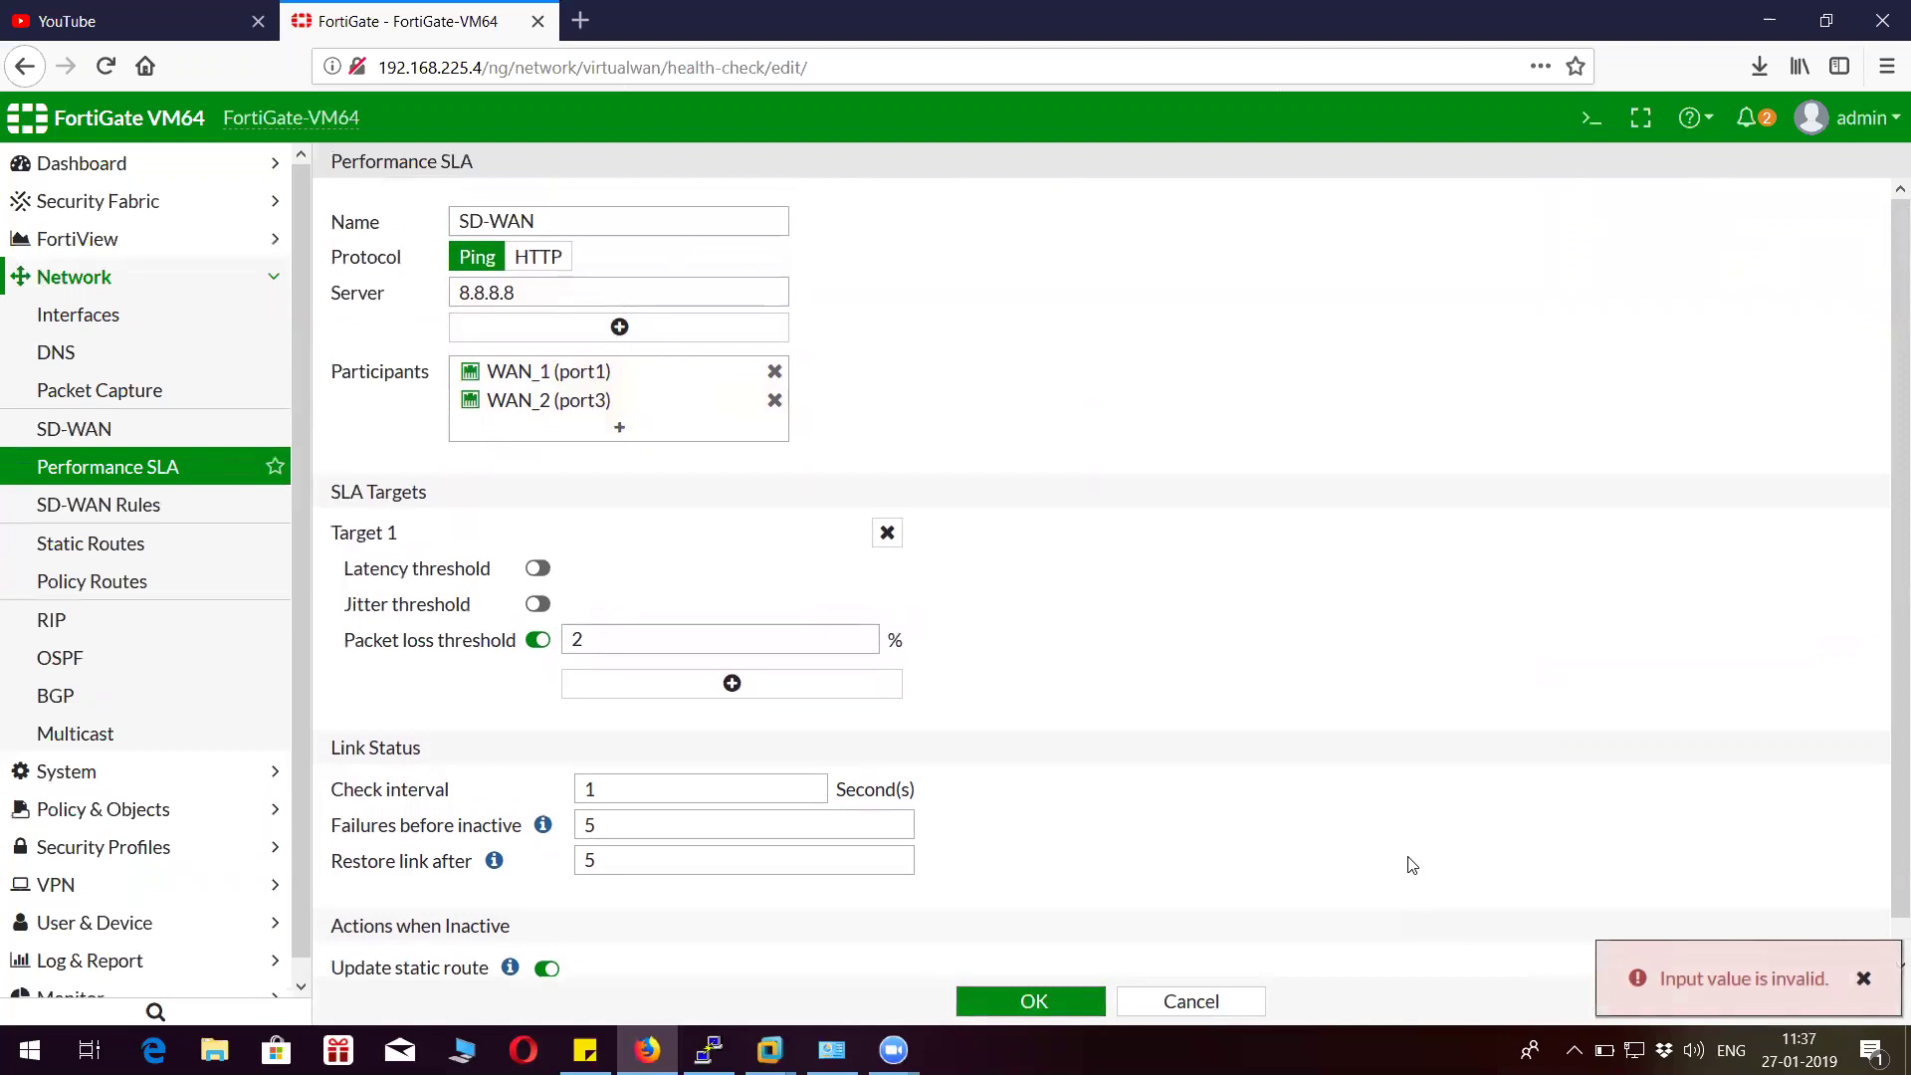
scroll(1413, 865, "down", 1)
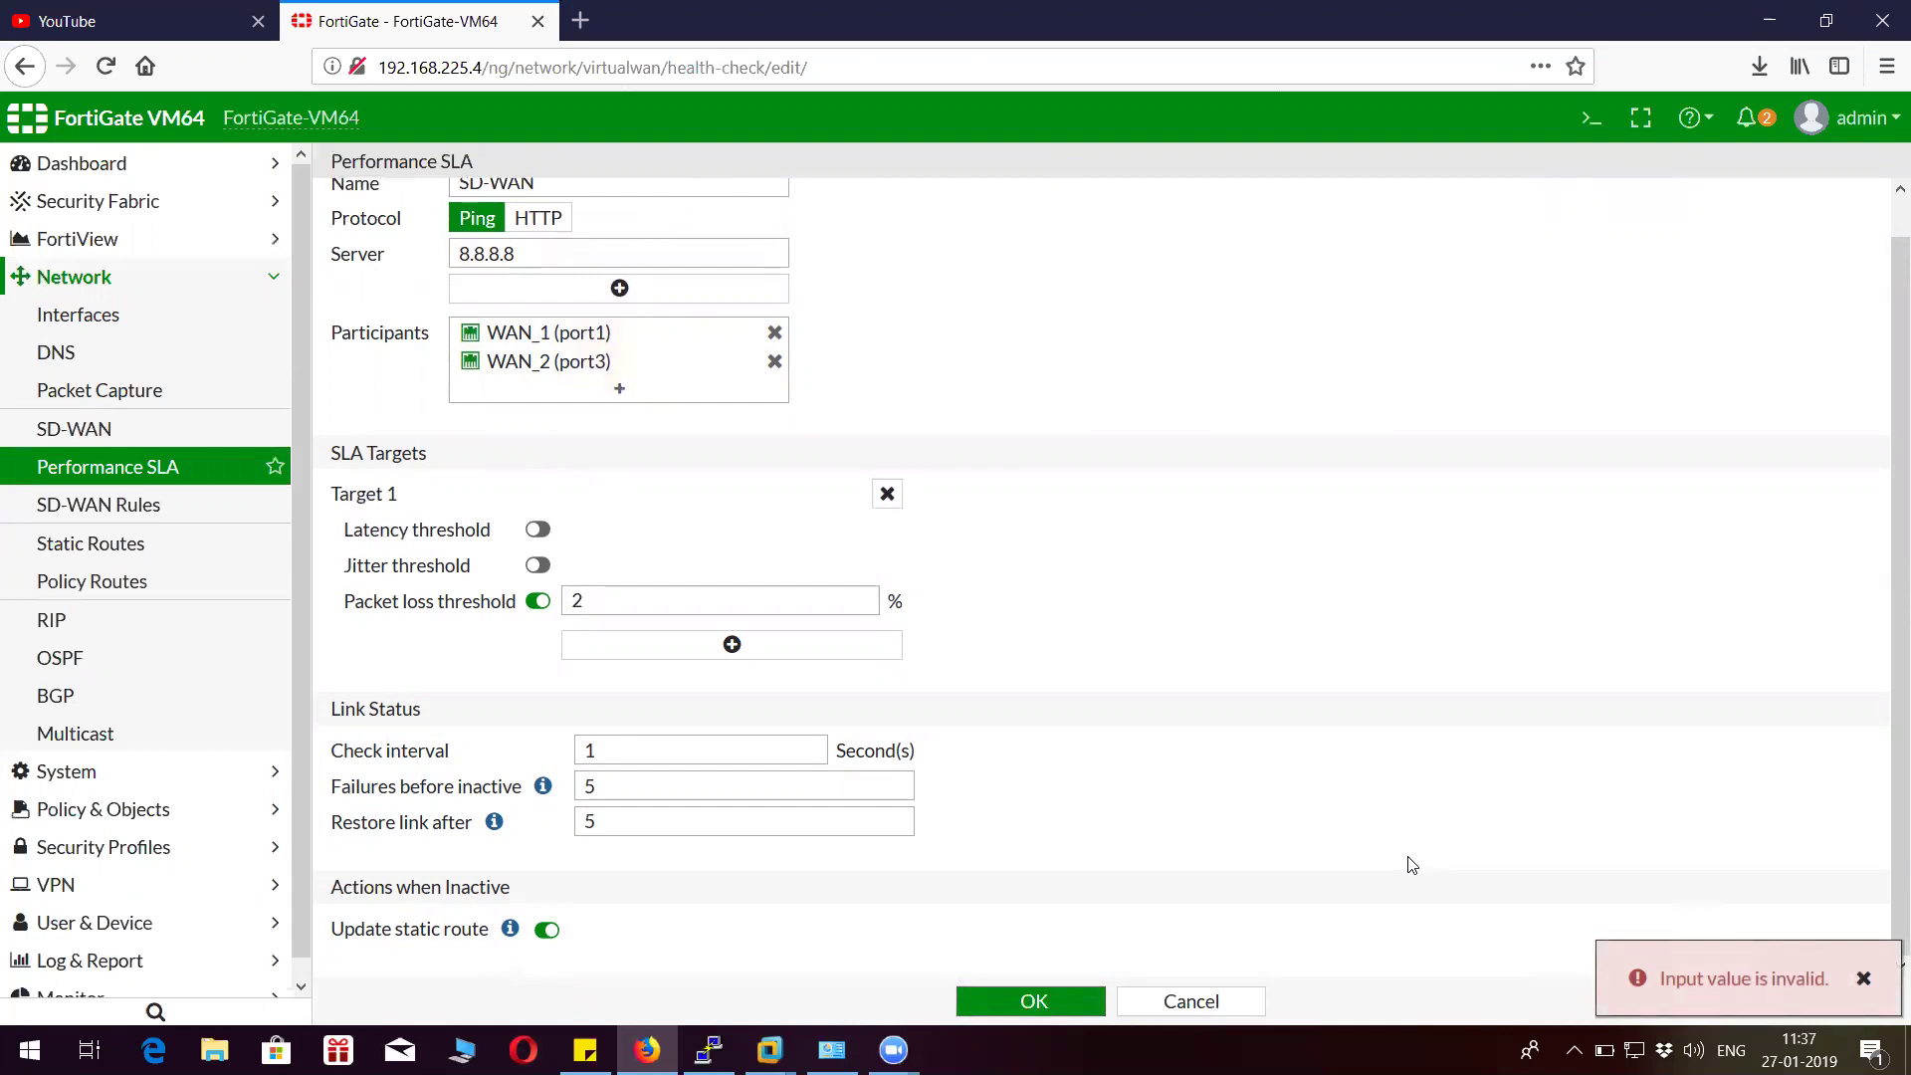
scroll(1409, 864, "up", 1)
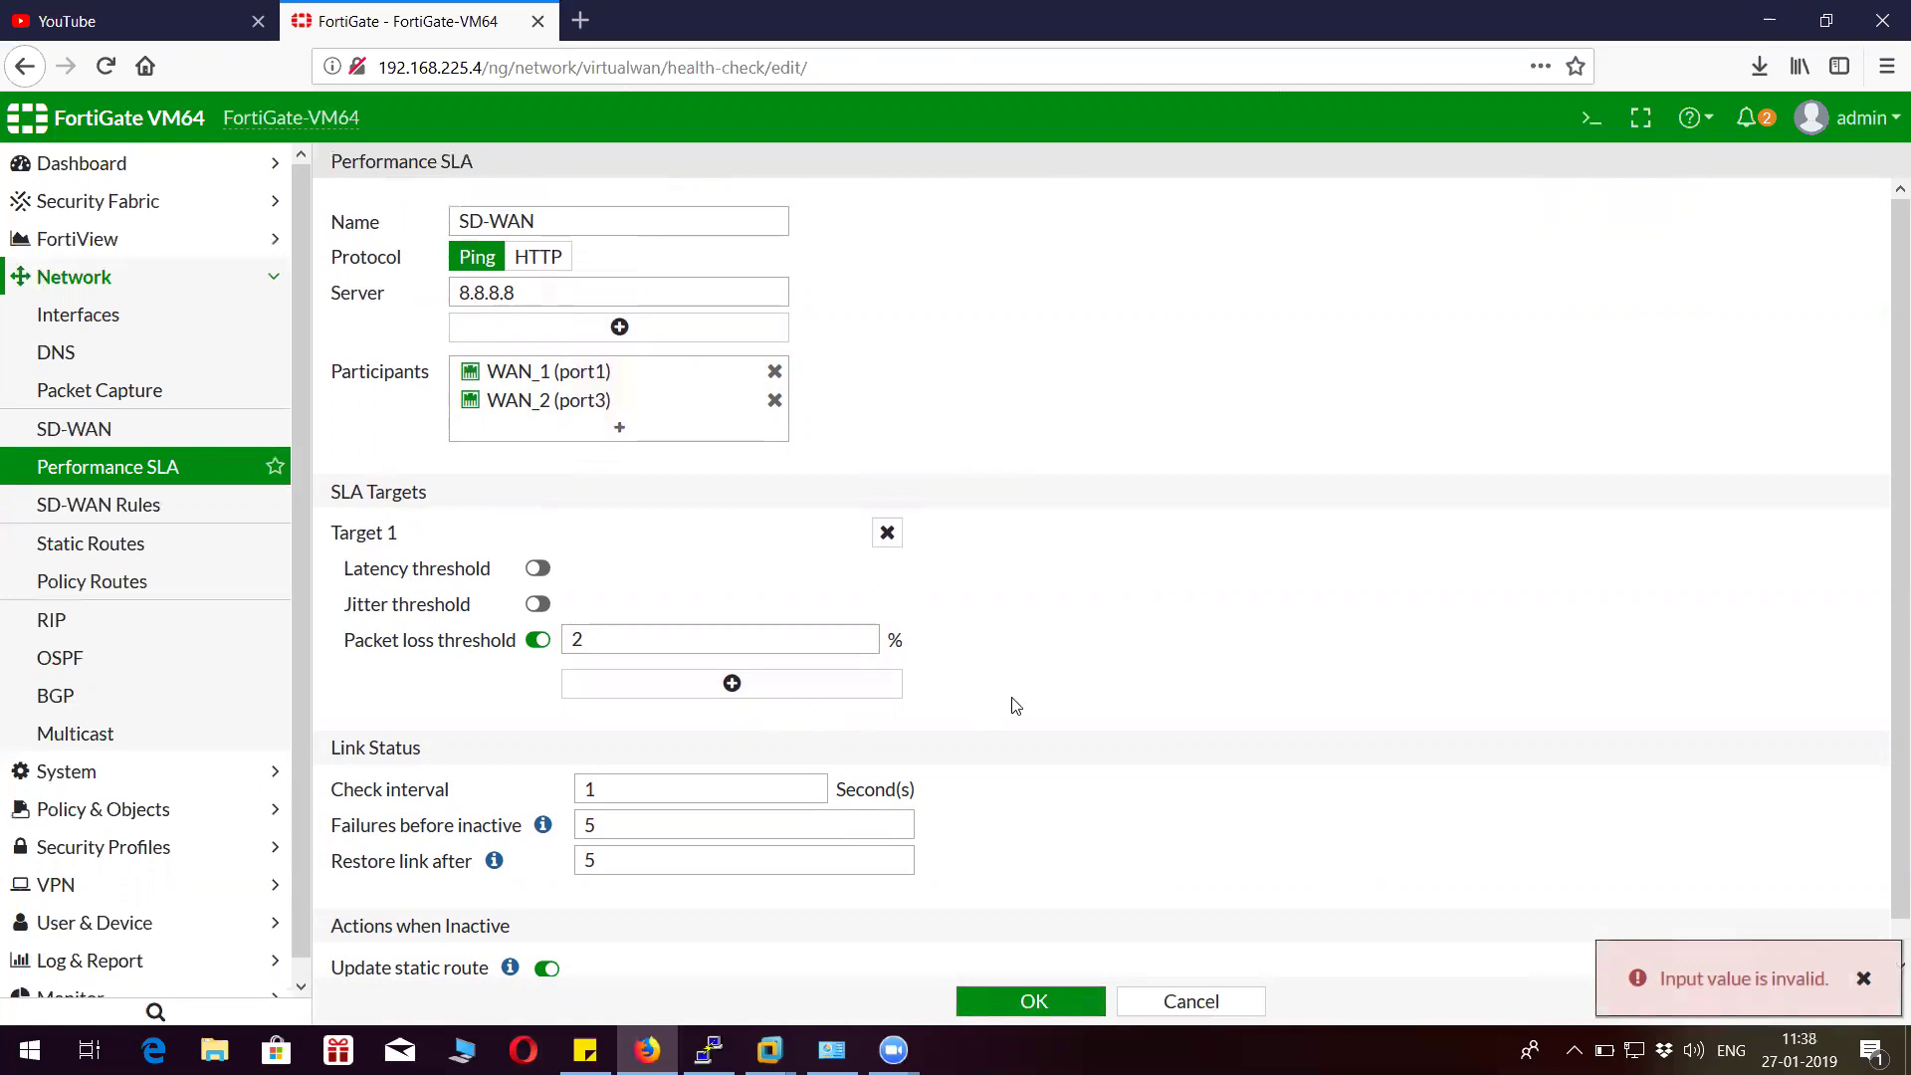
scroll(1016, 706, "down", 1)
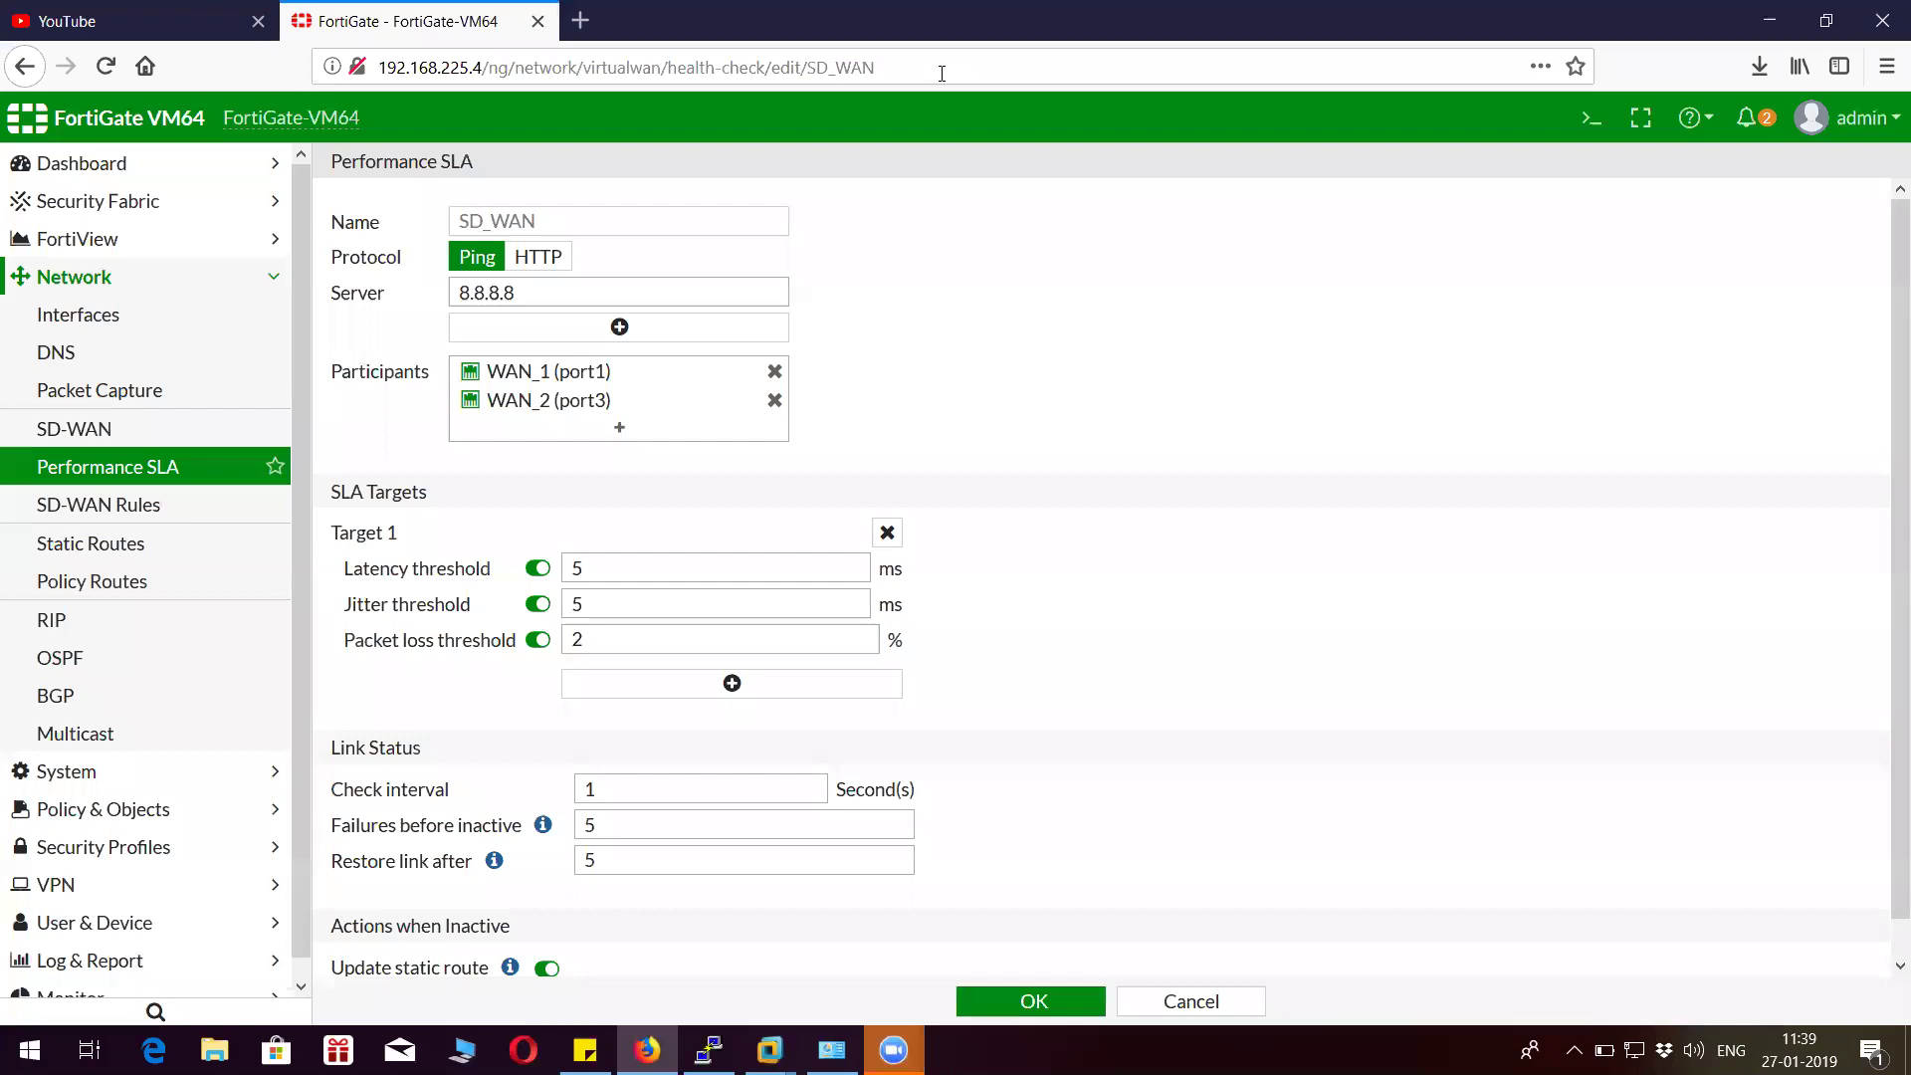
left_click(537, 568)
left_click(538, 605)
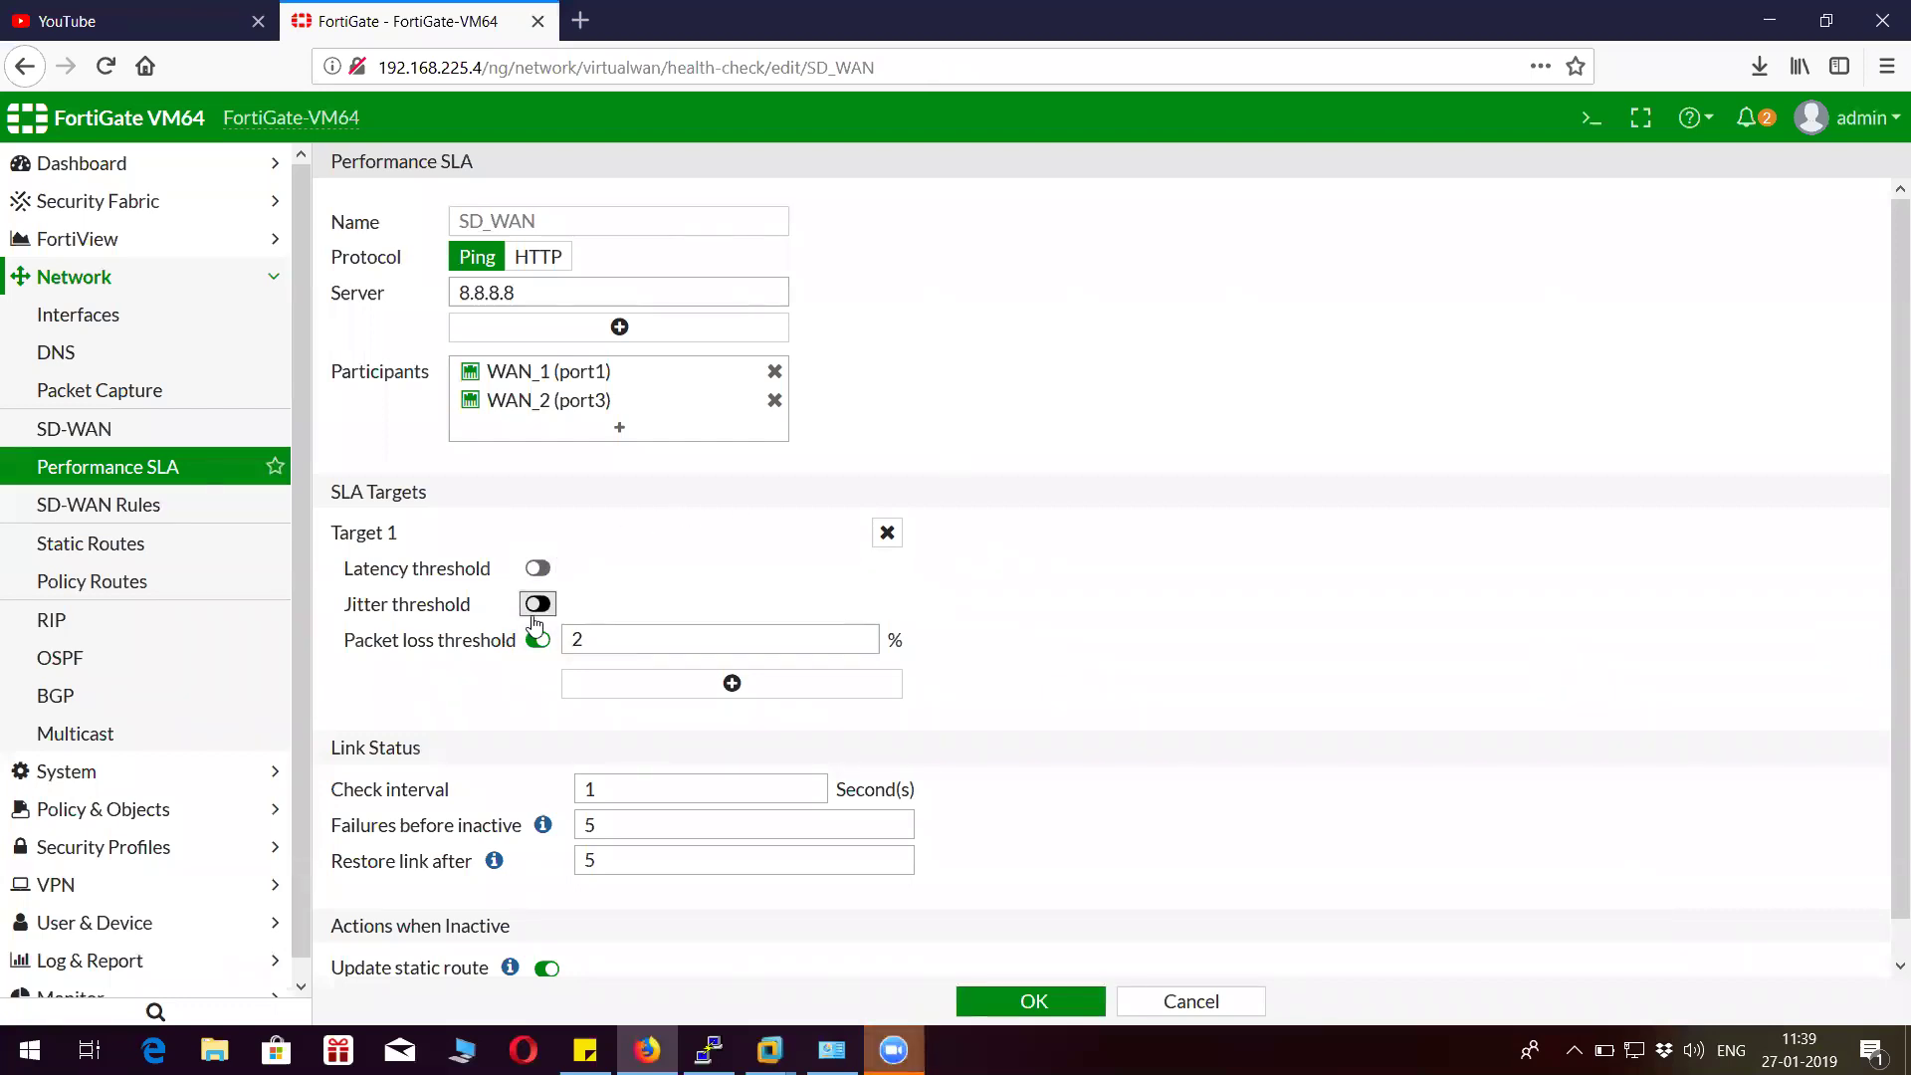
double_click(613, 640)
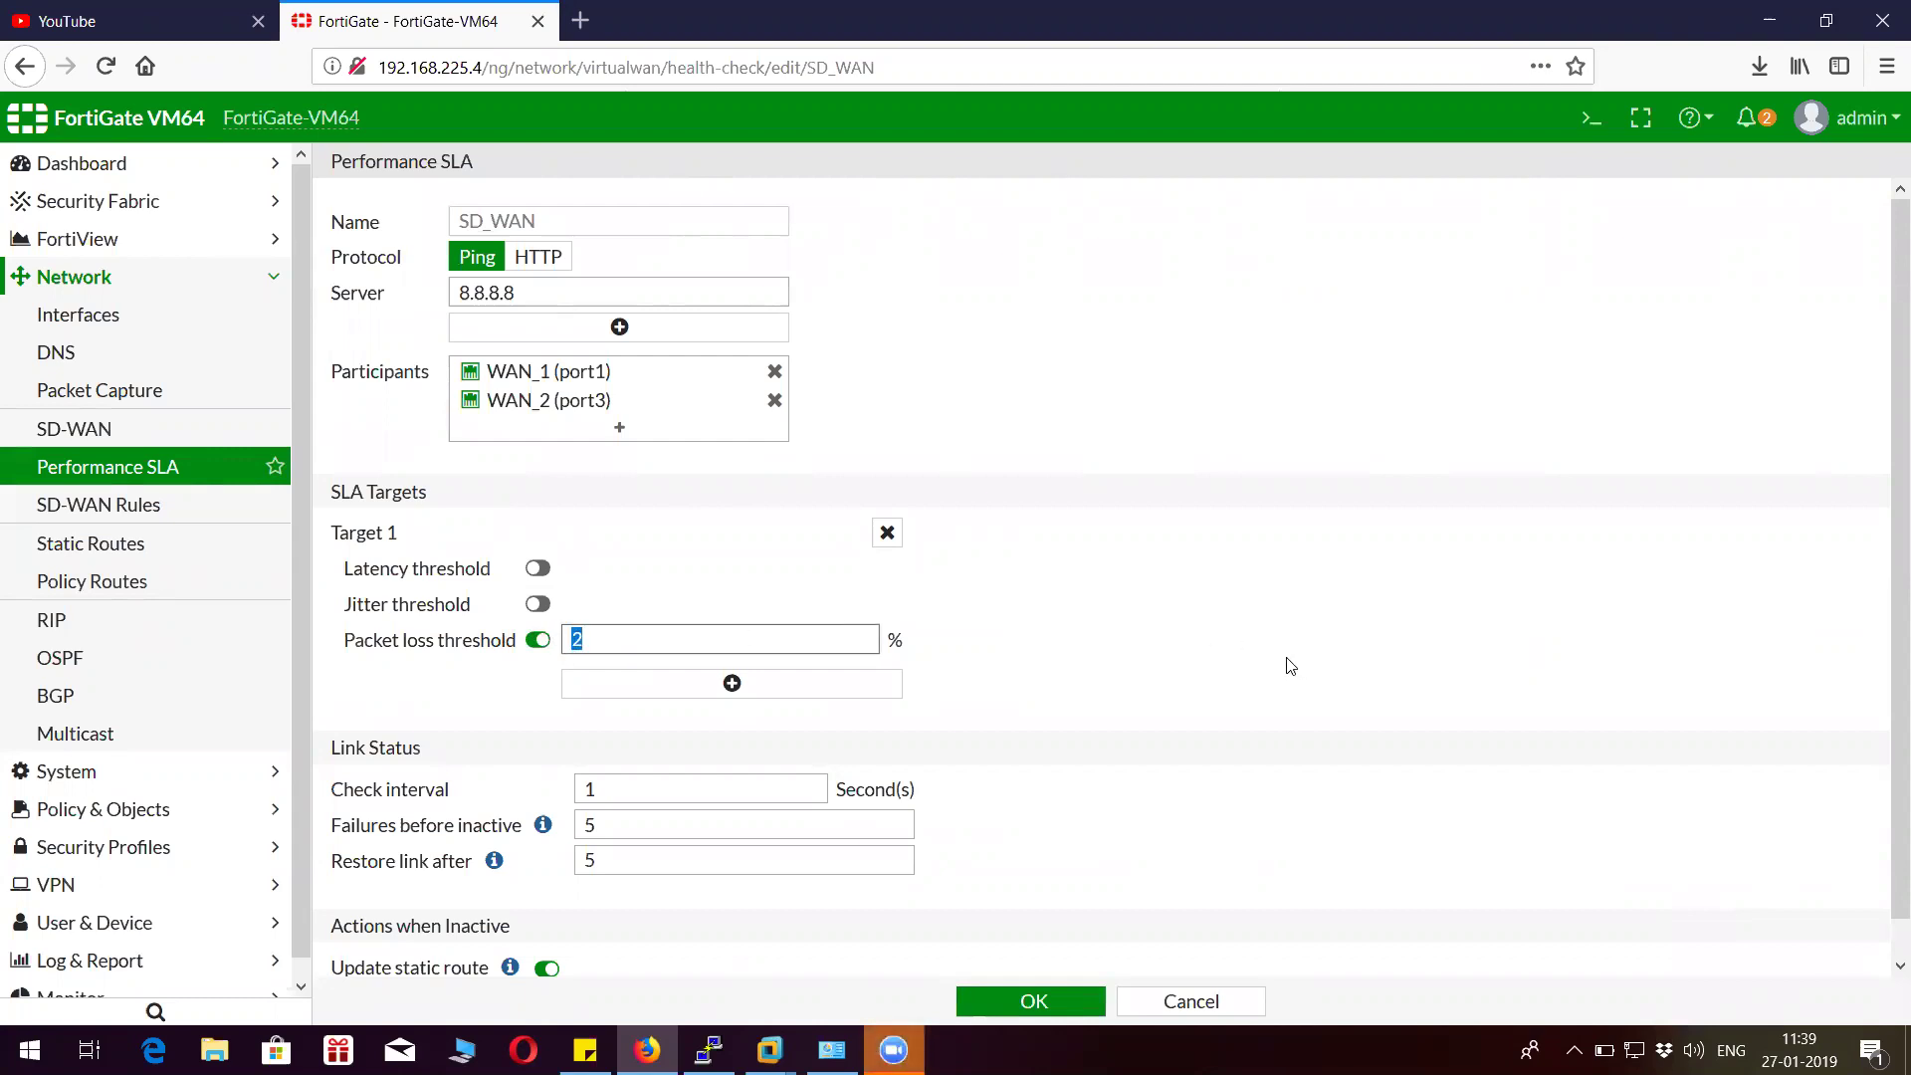
scroll(1286, 662, "down", 1)
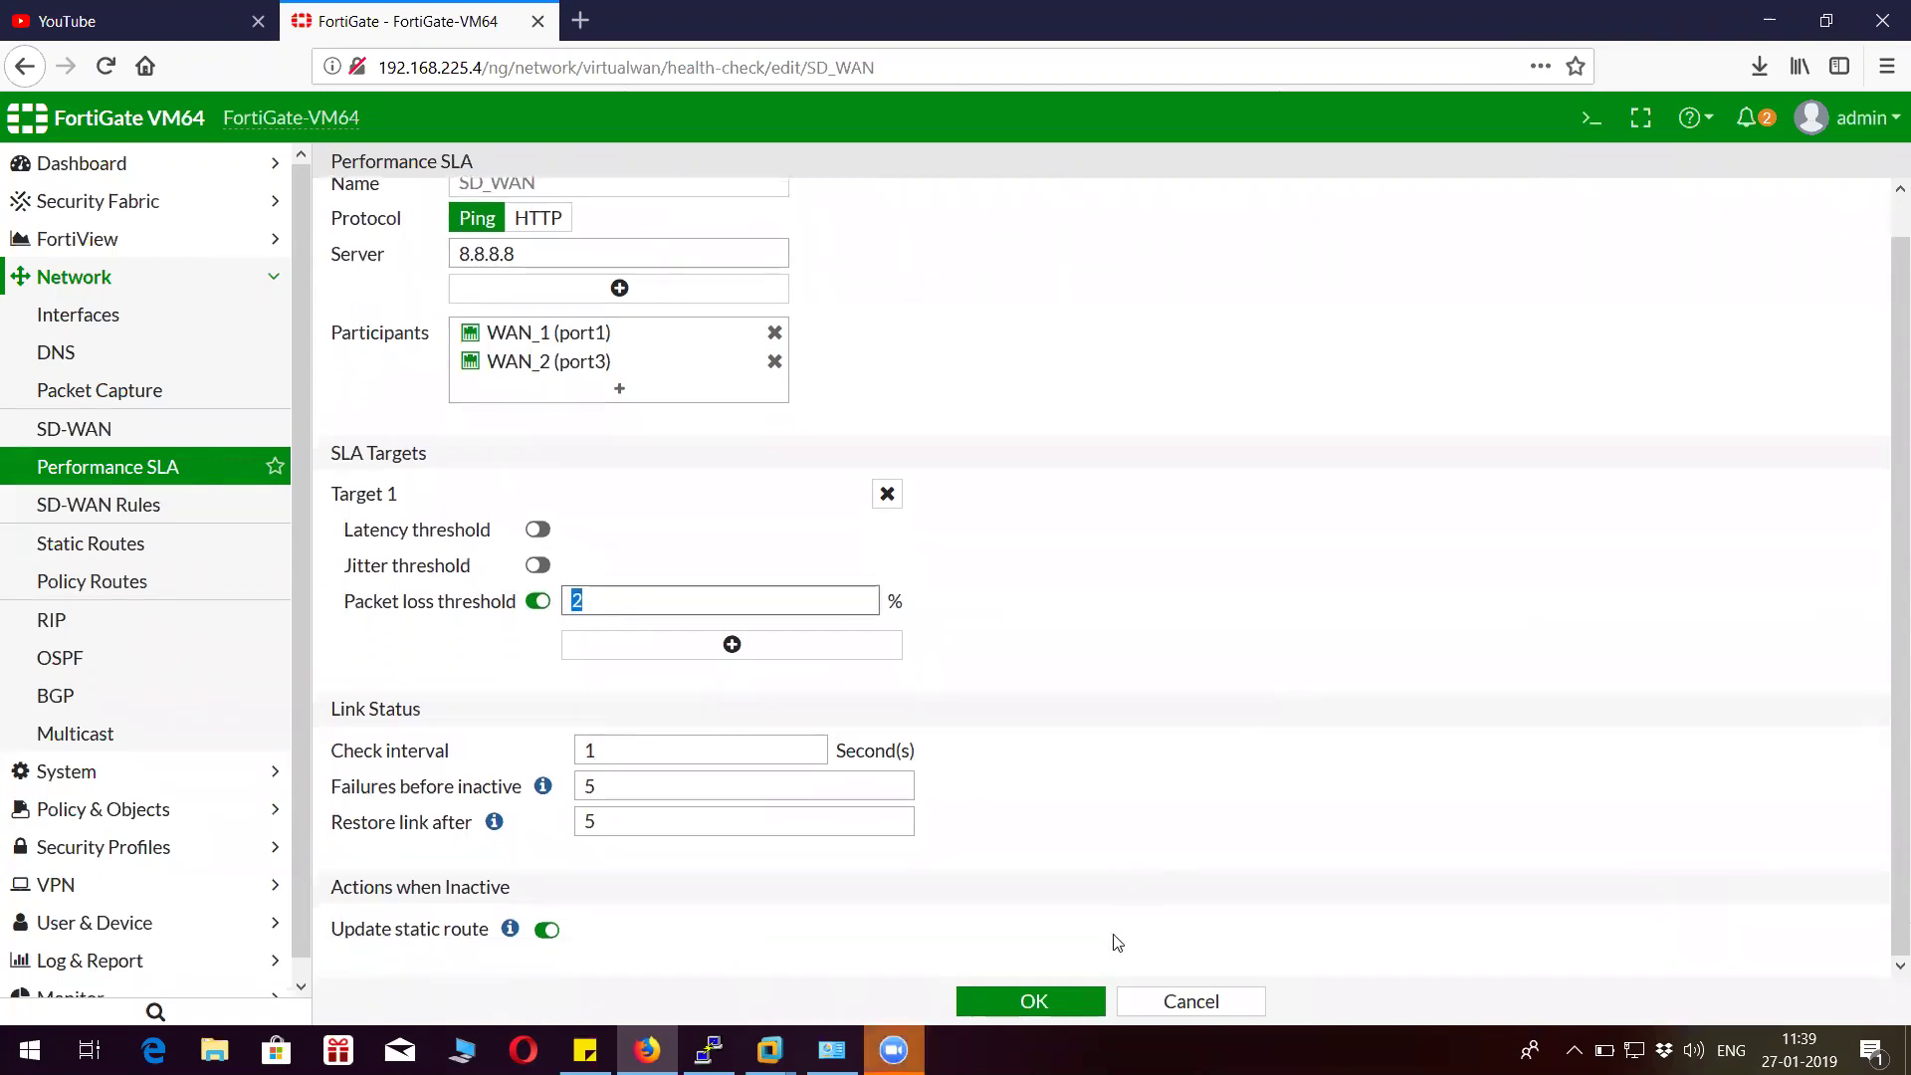
left_click(1060, 1003)
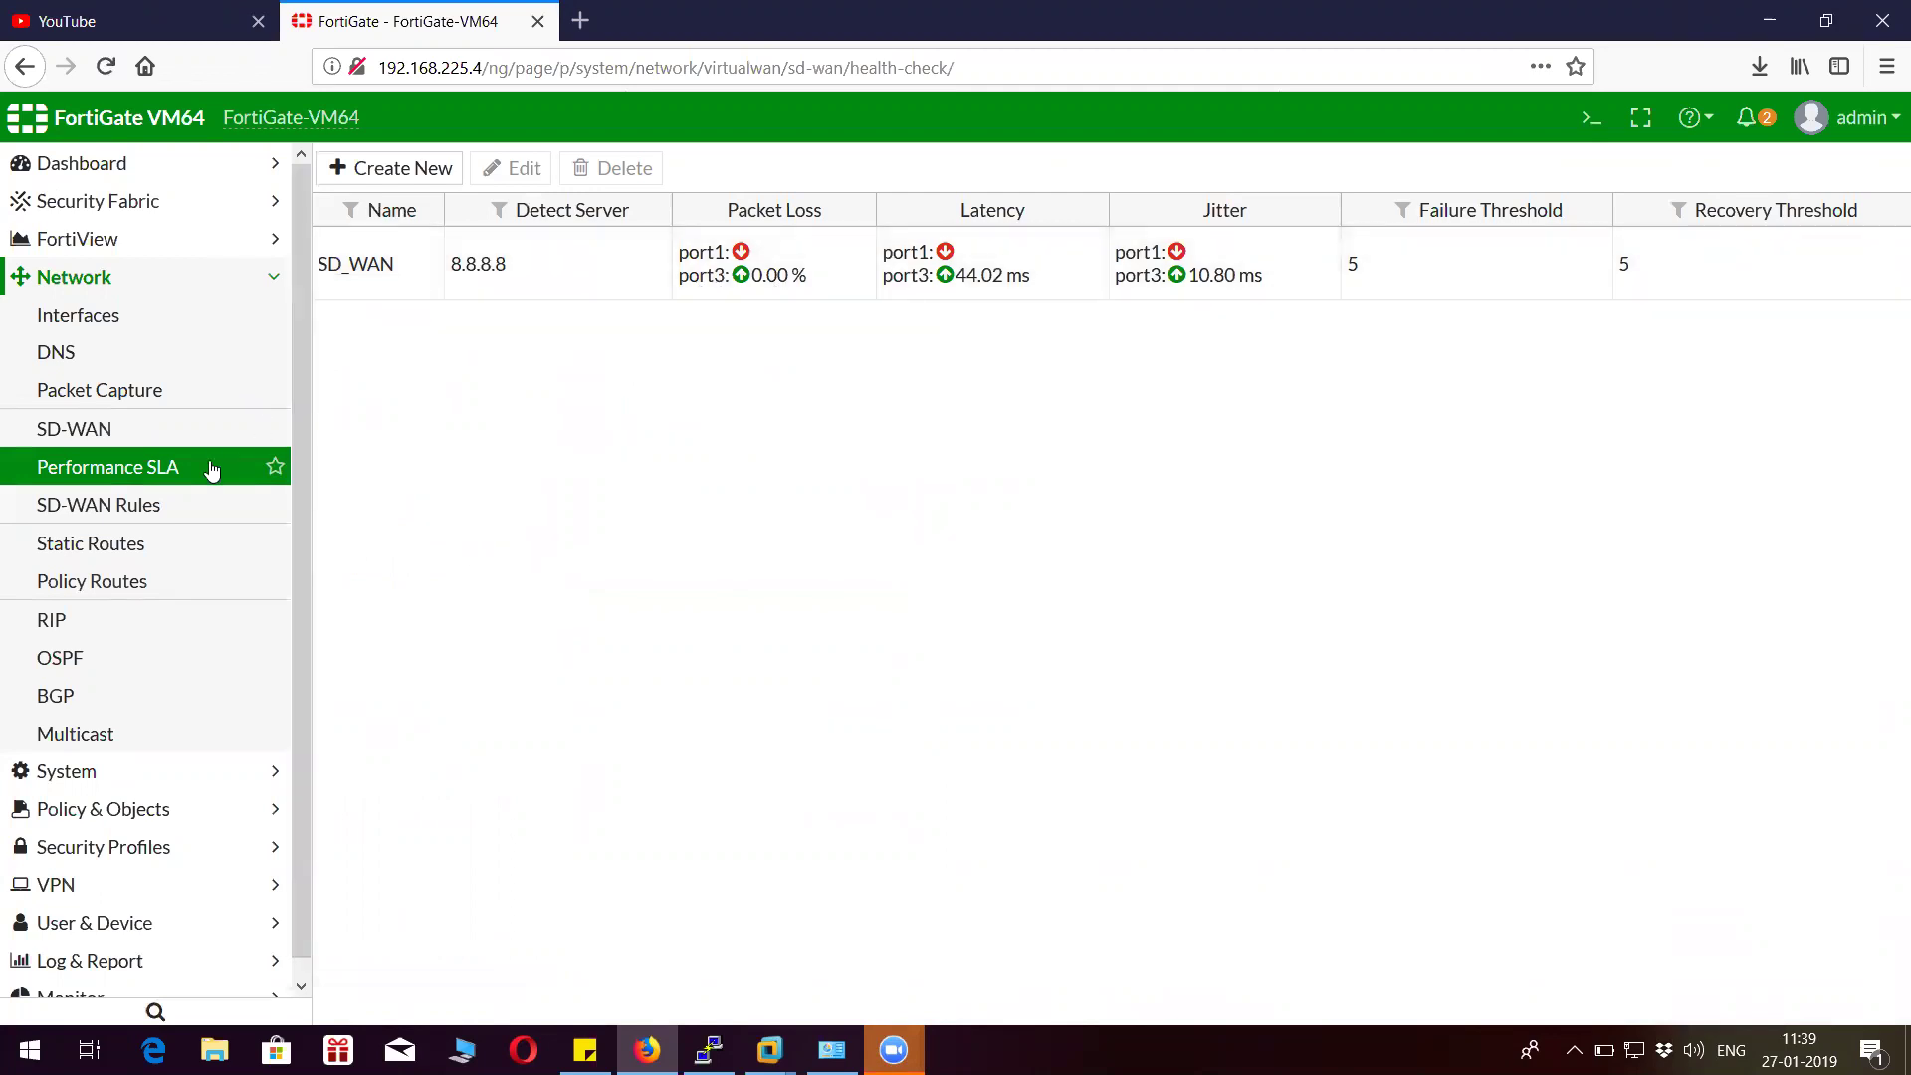
Refresh the SLA status, then go to the SD-WAN Rules list.
left_click(246, 471)
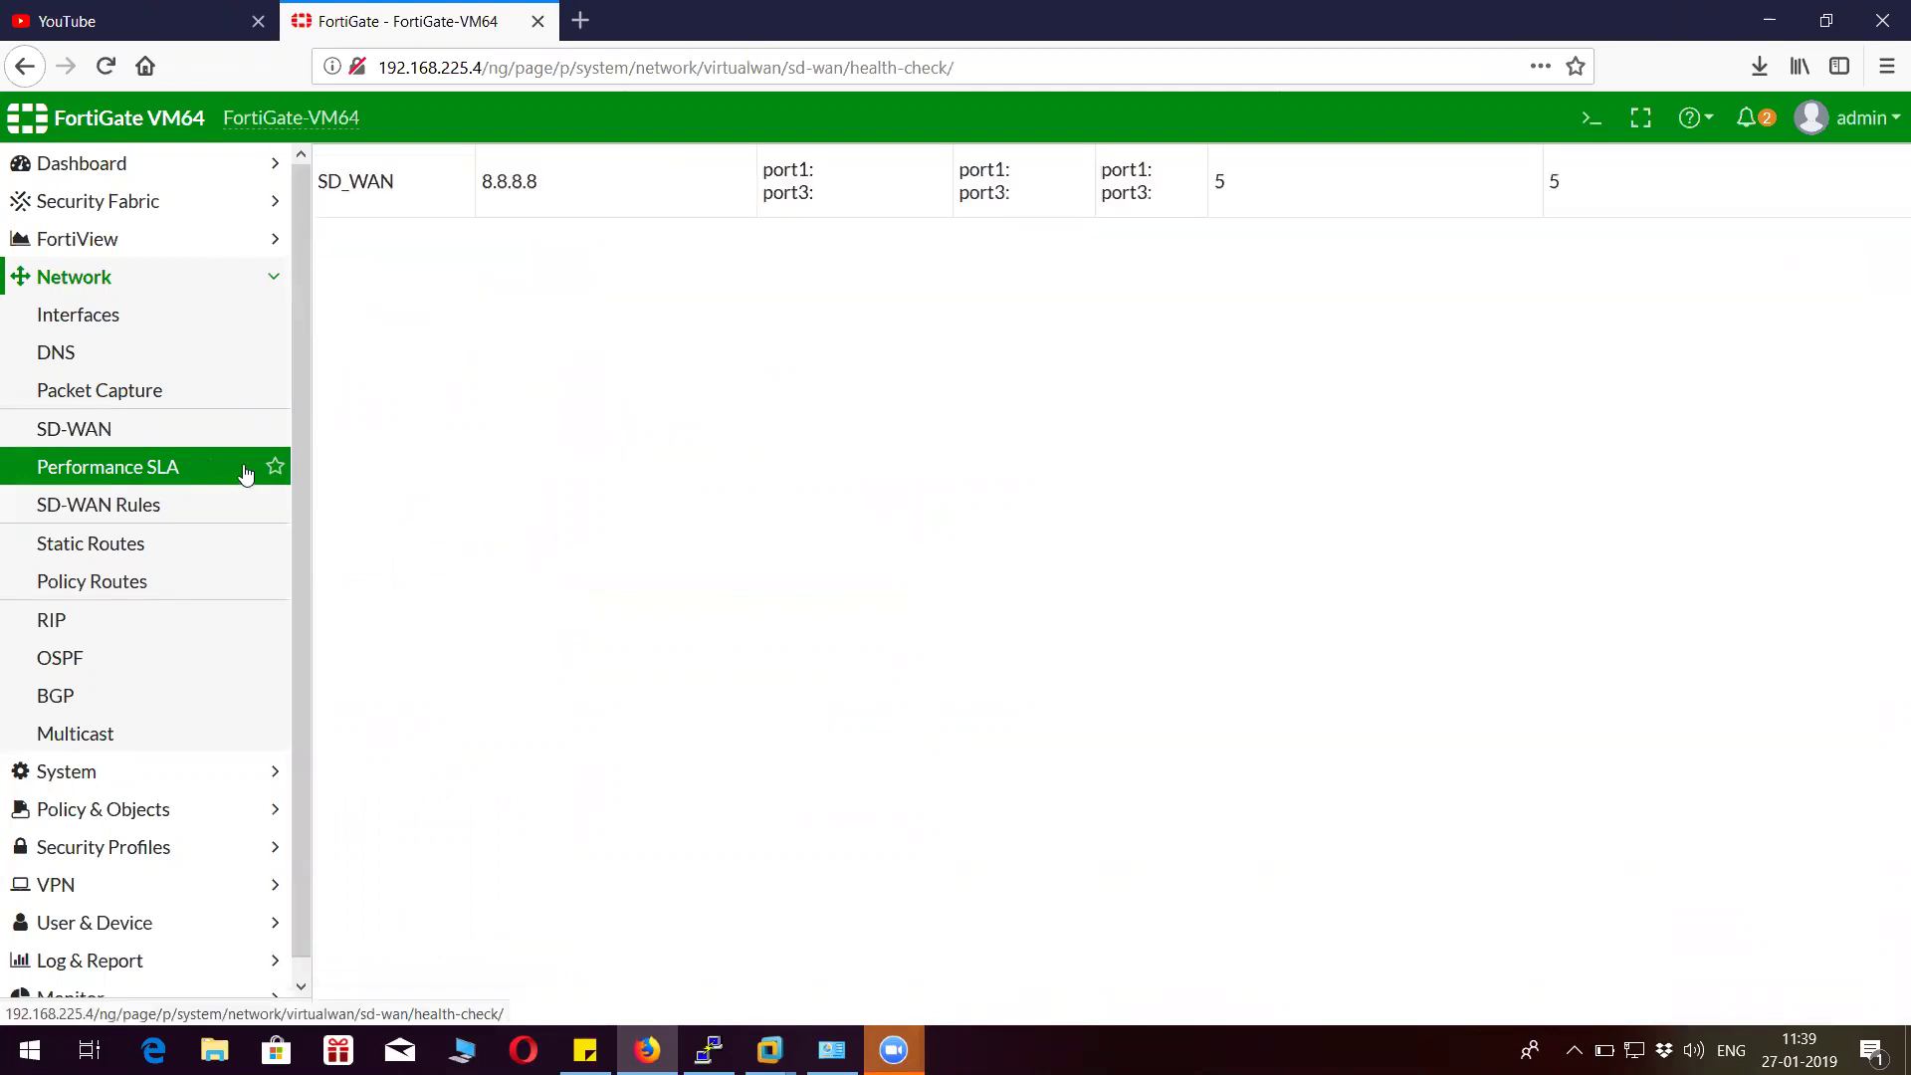
left_click(174, 514)
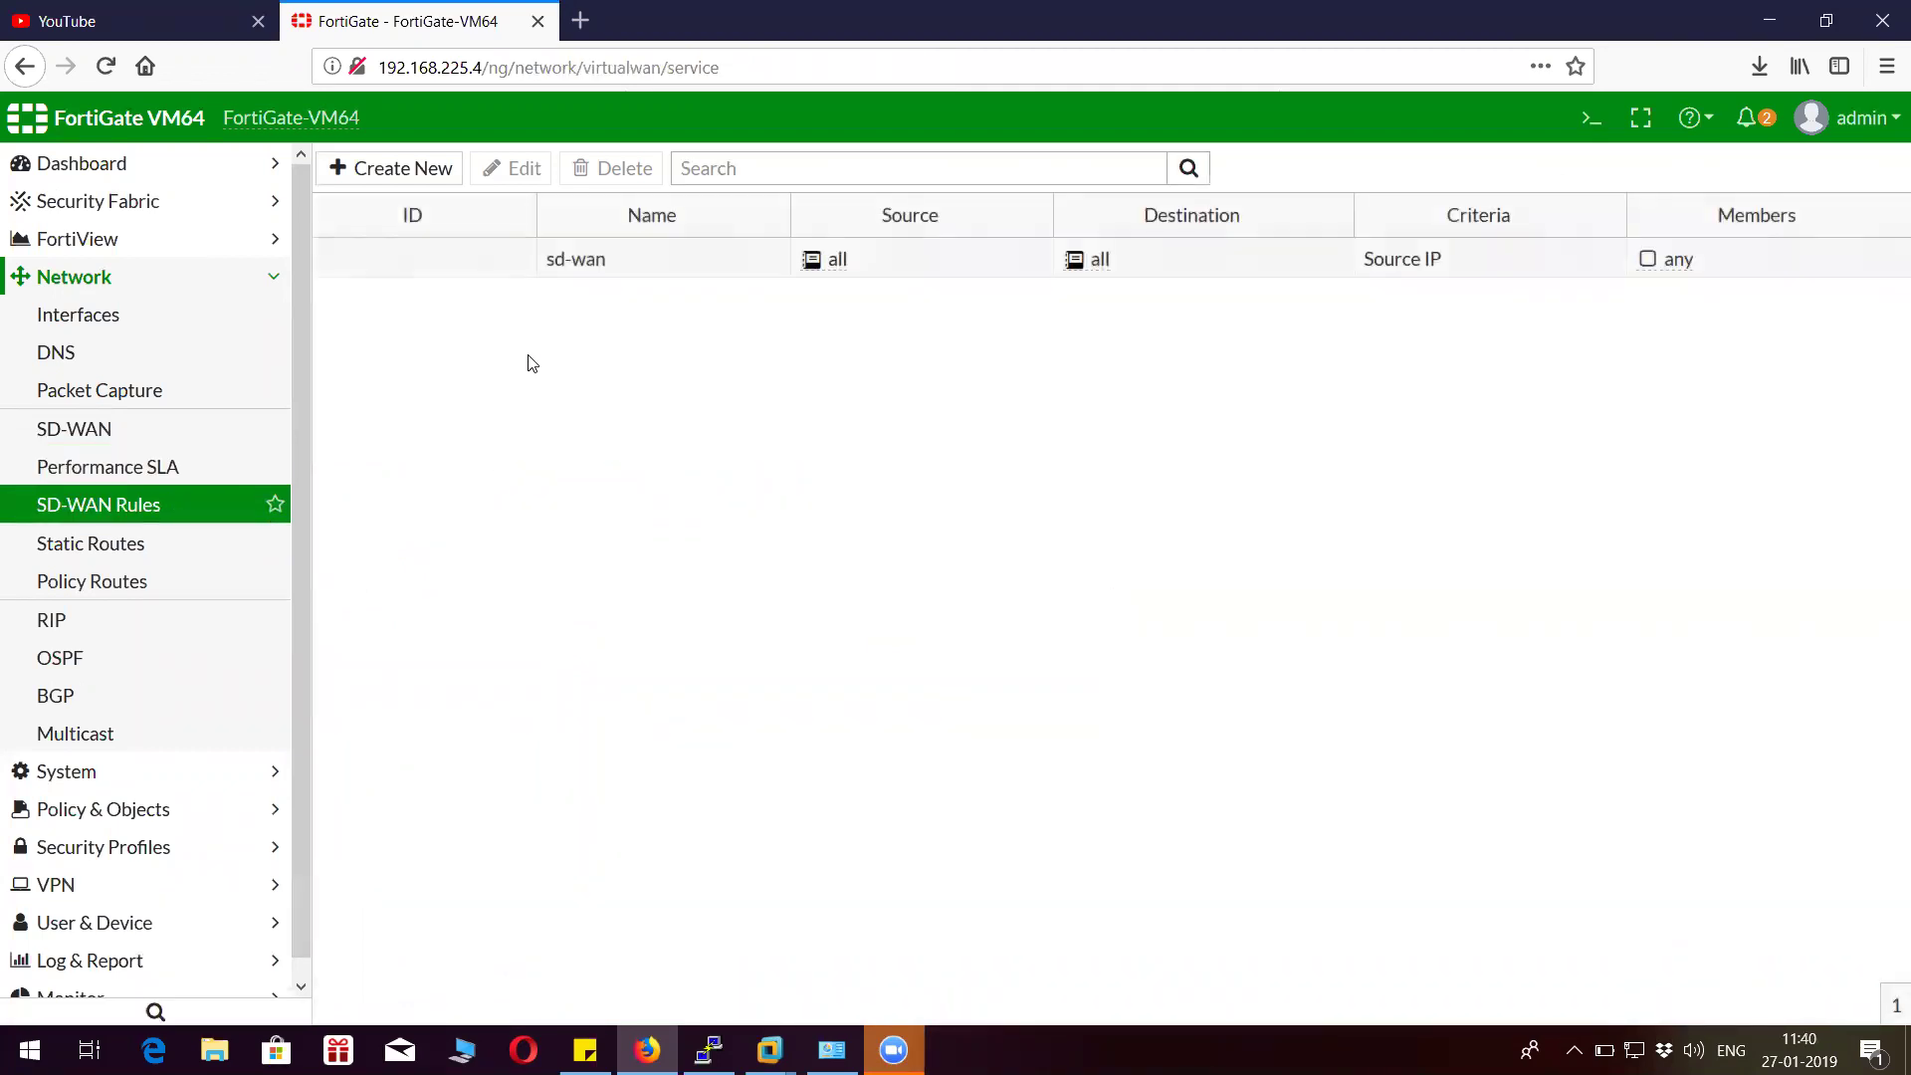
Edit the implicit sd-wan rule and switch load balancing to Volume.
left_click(663, 269)
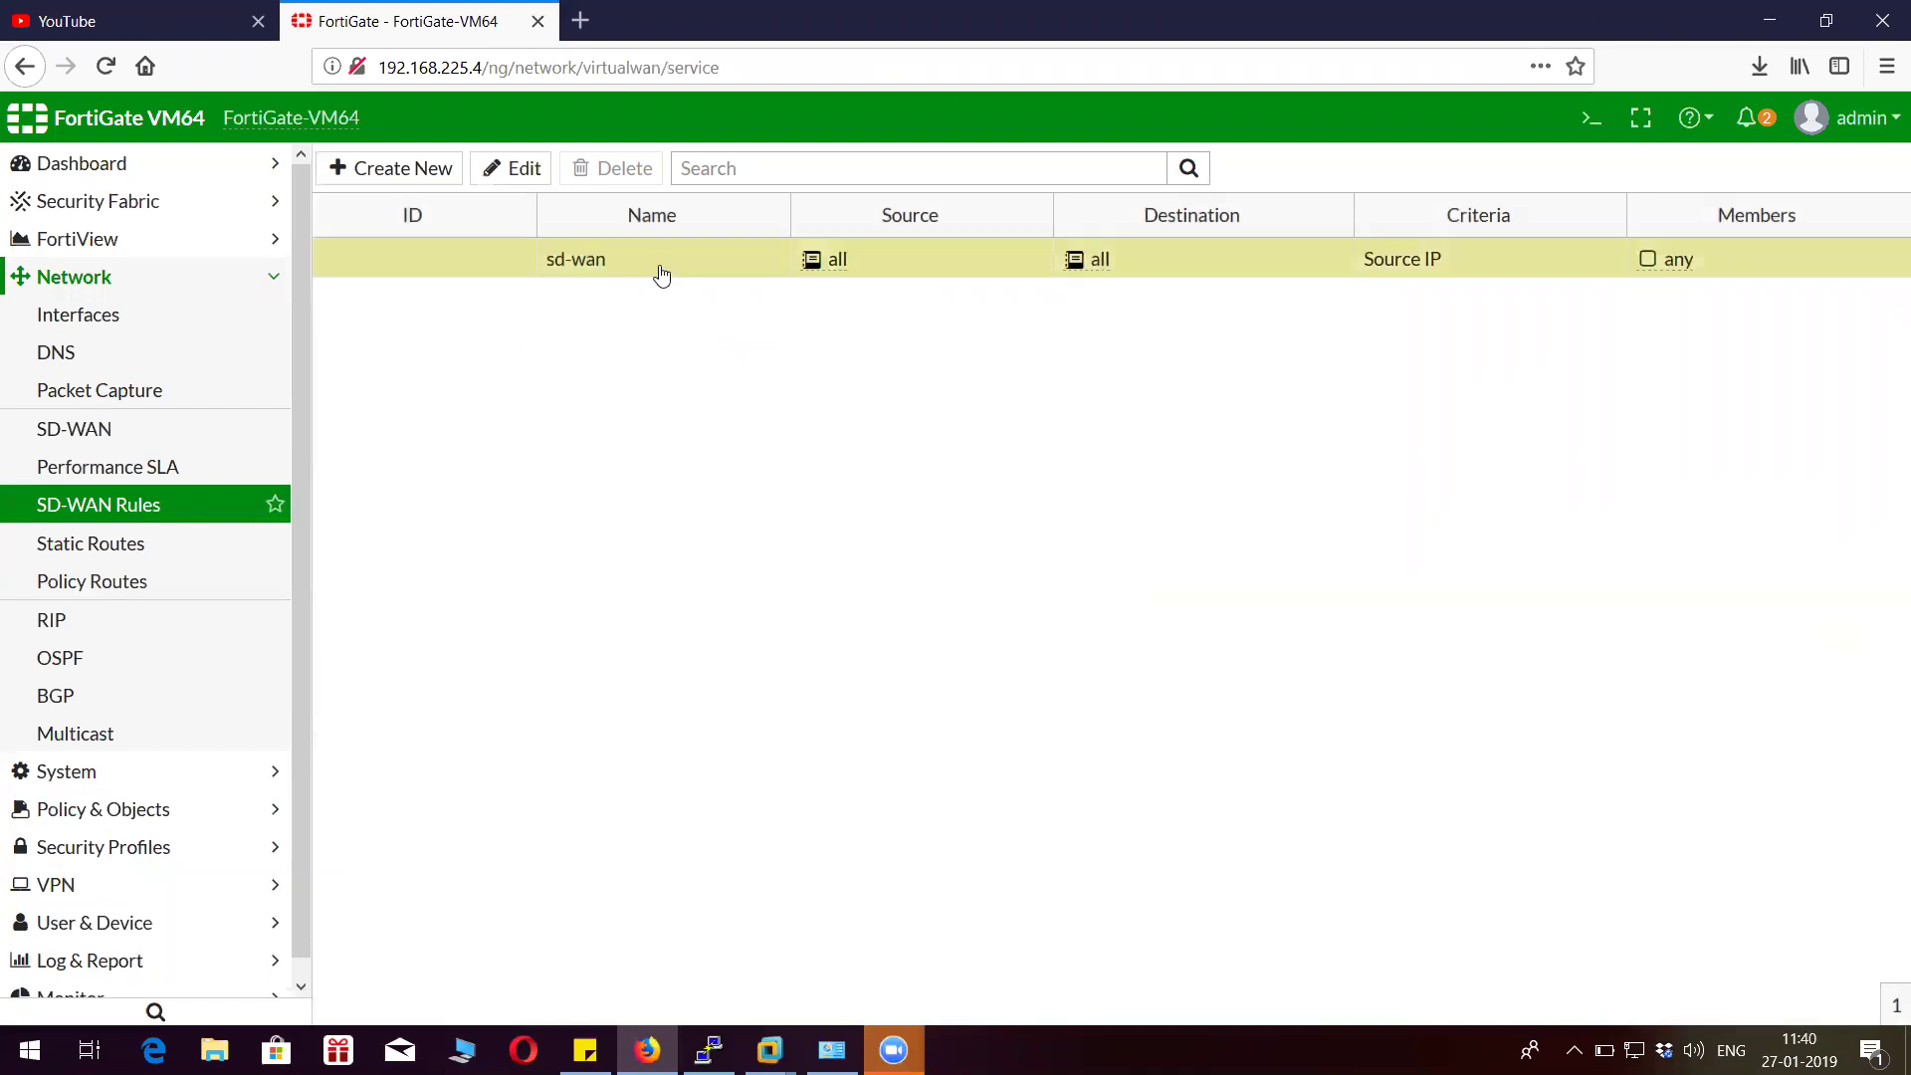
left_click(528, 171)
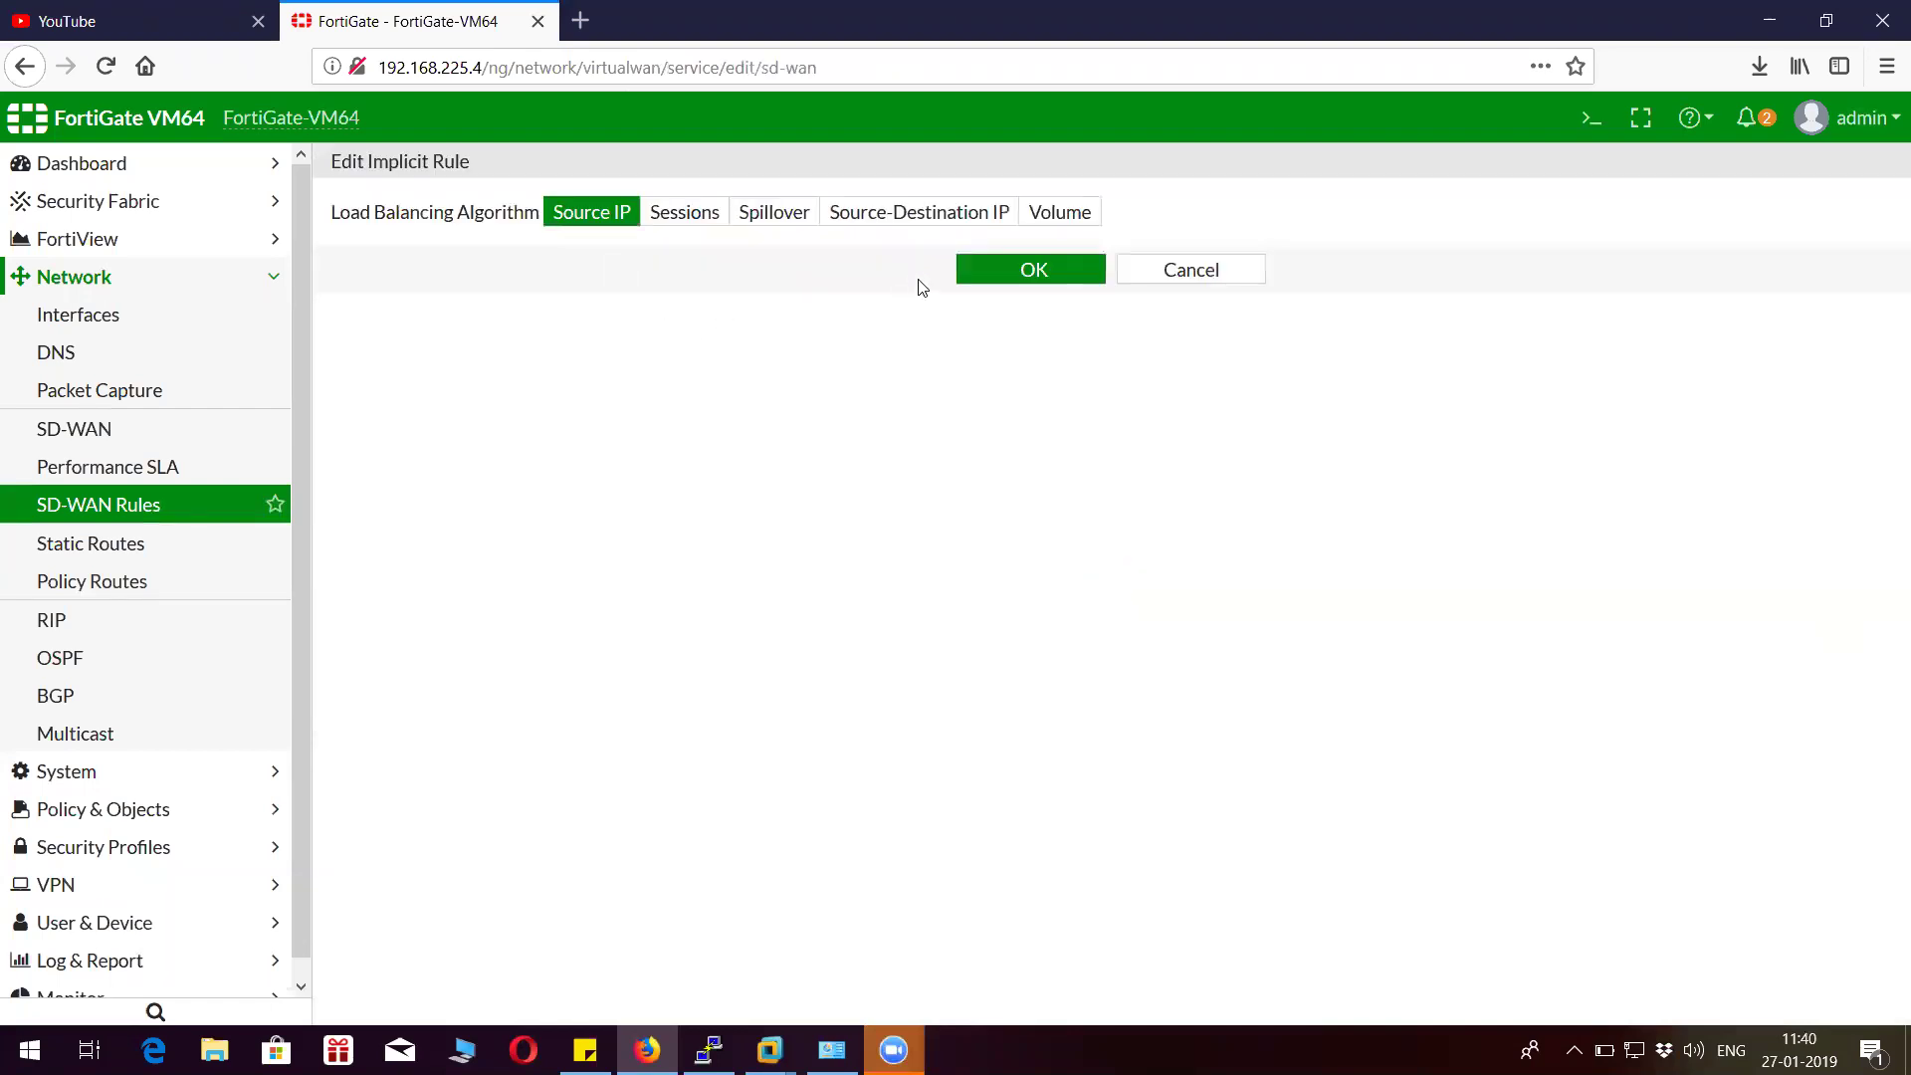
left_click(1079, 228)
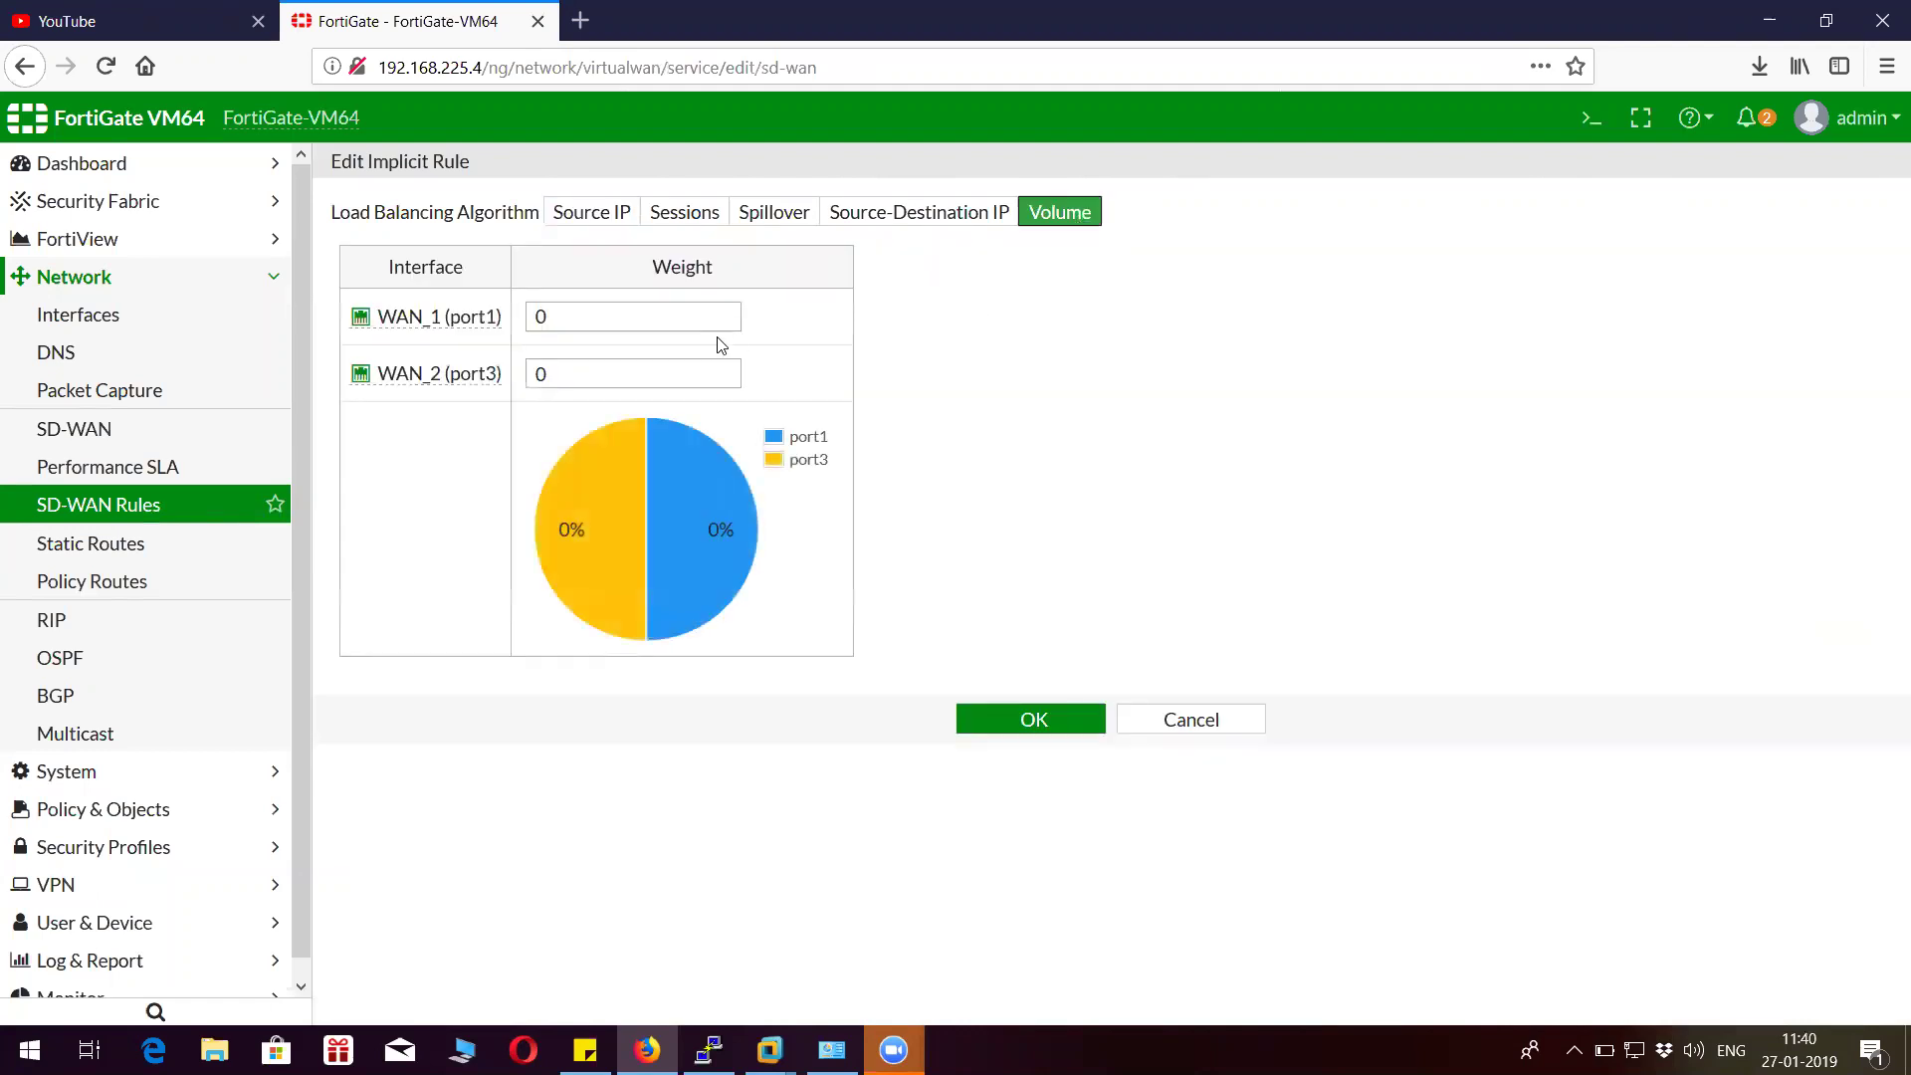
Set WAN_1's weight to 0 and WAN_2's weight to 255.
left_click(599, 316)
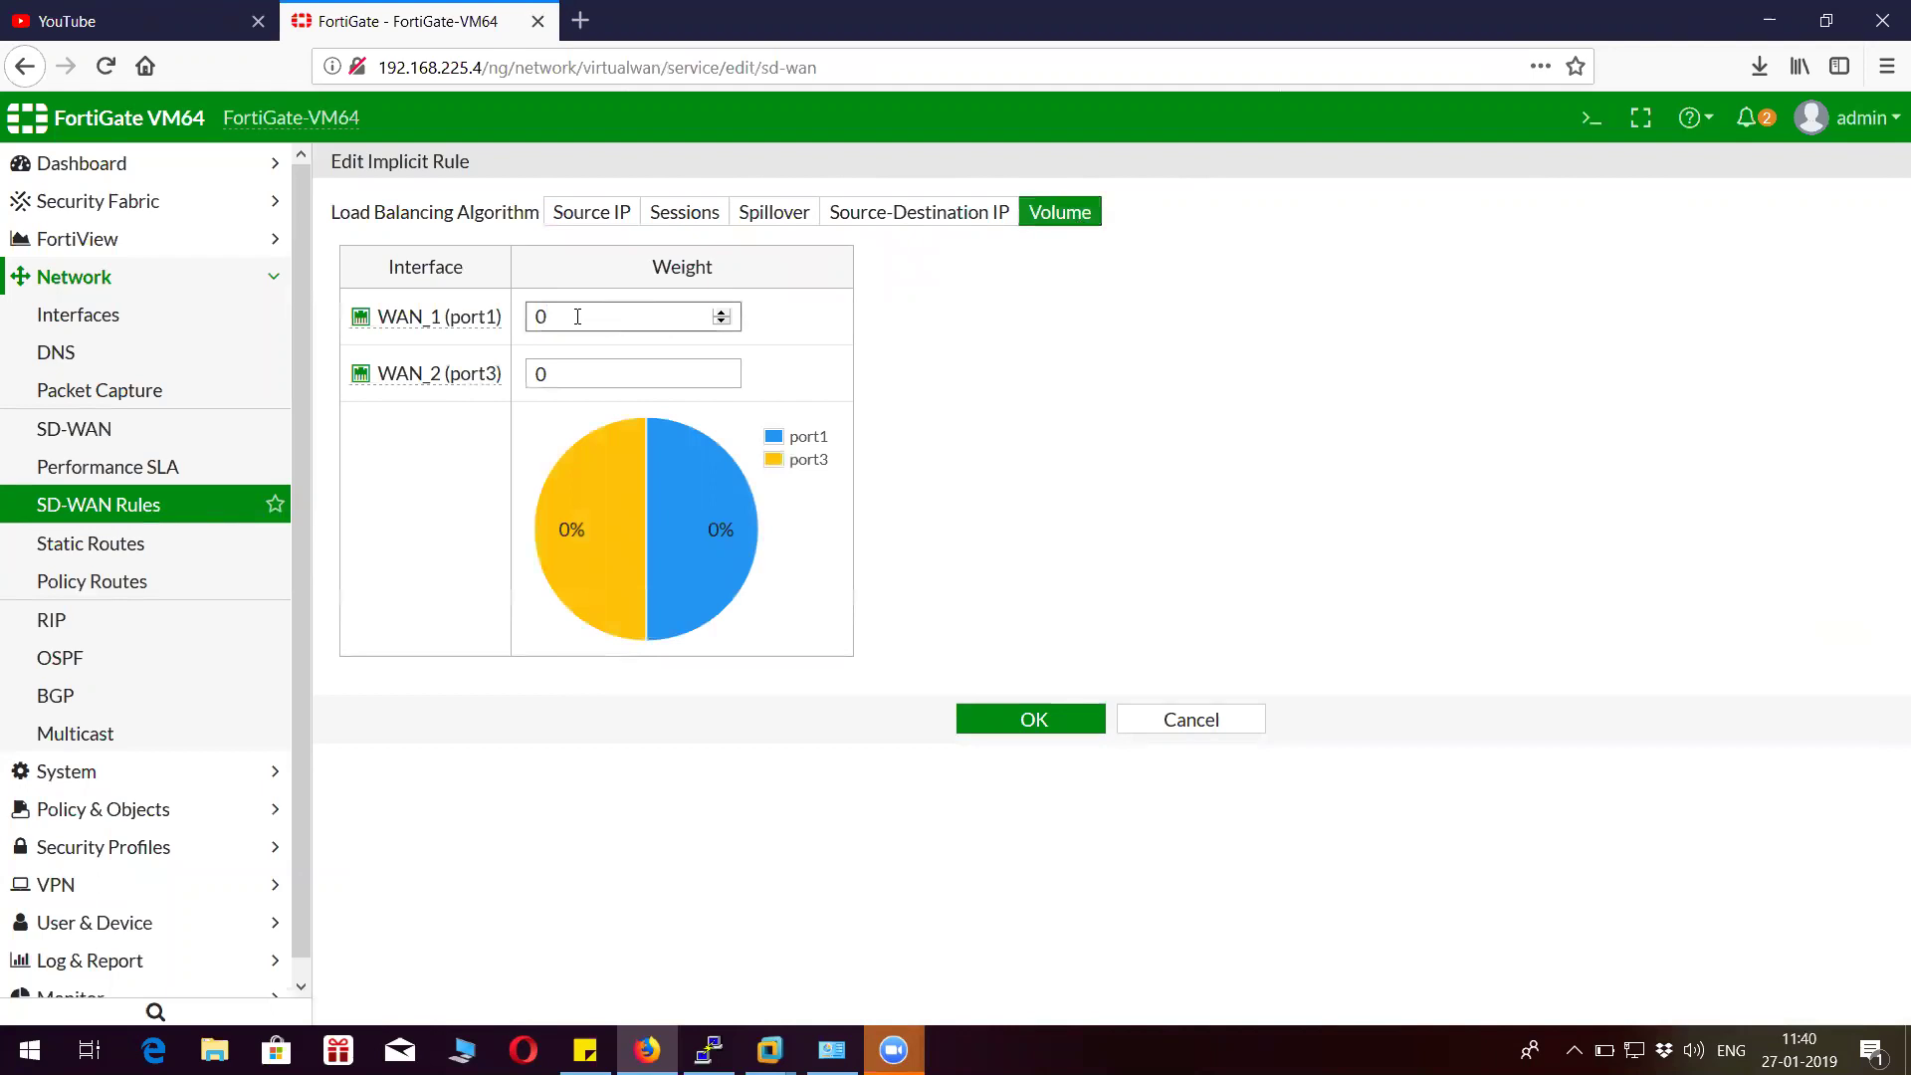
double_click(522, 317)
key("Tab")
mouse_move(484, 366)
type("1000")
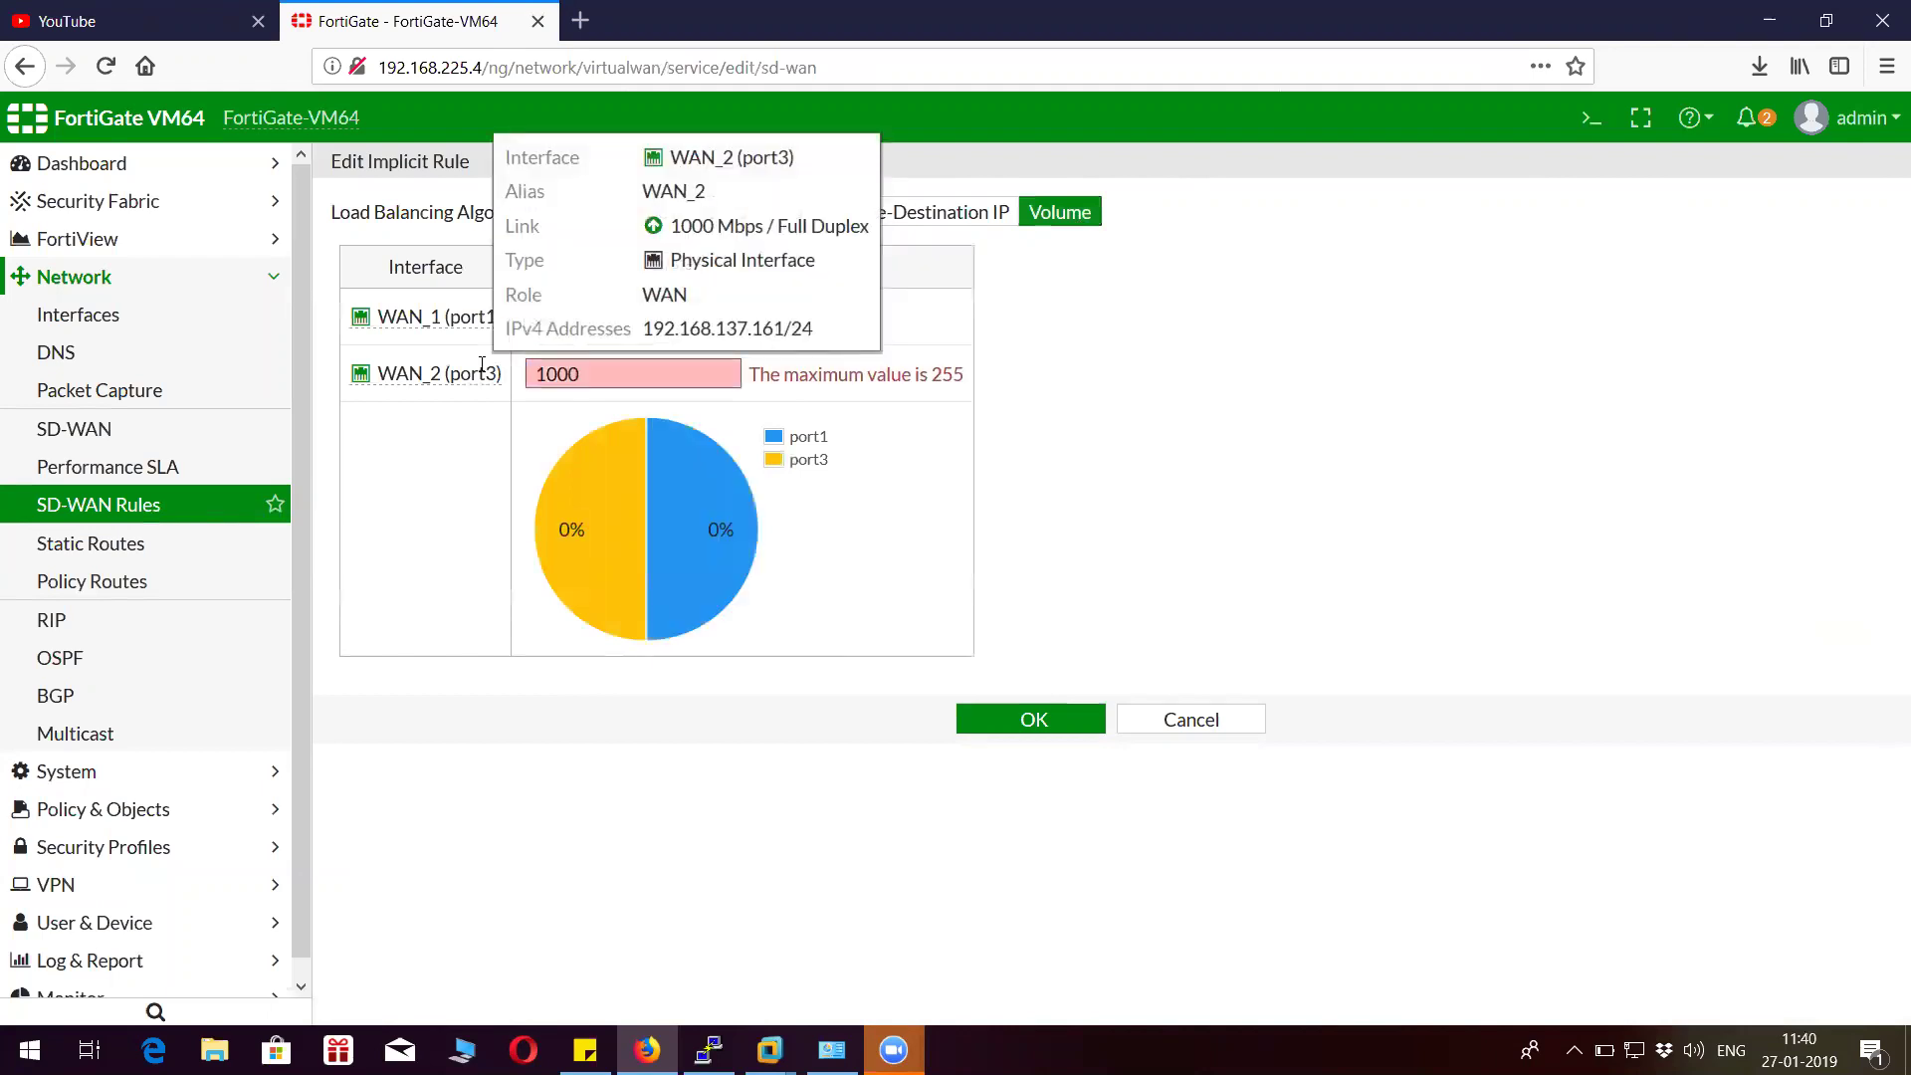
key("BackSpace")
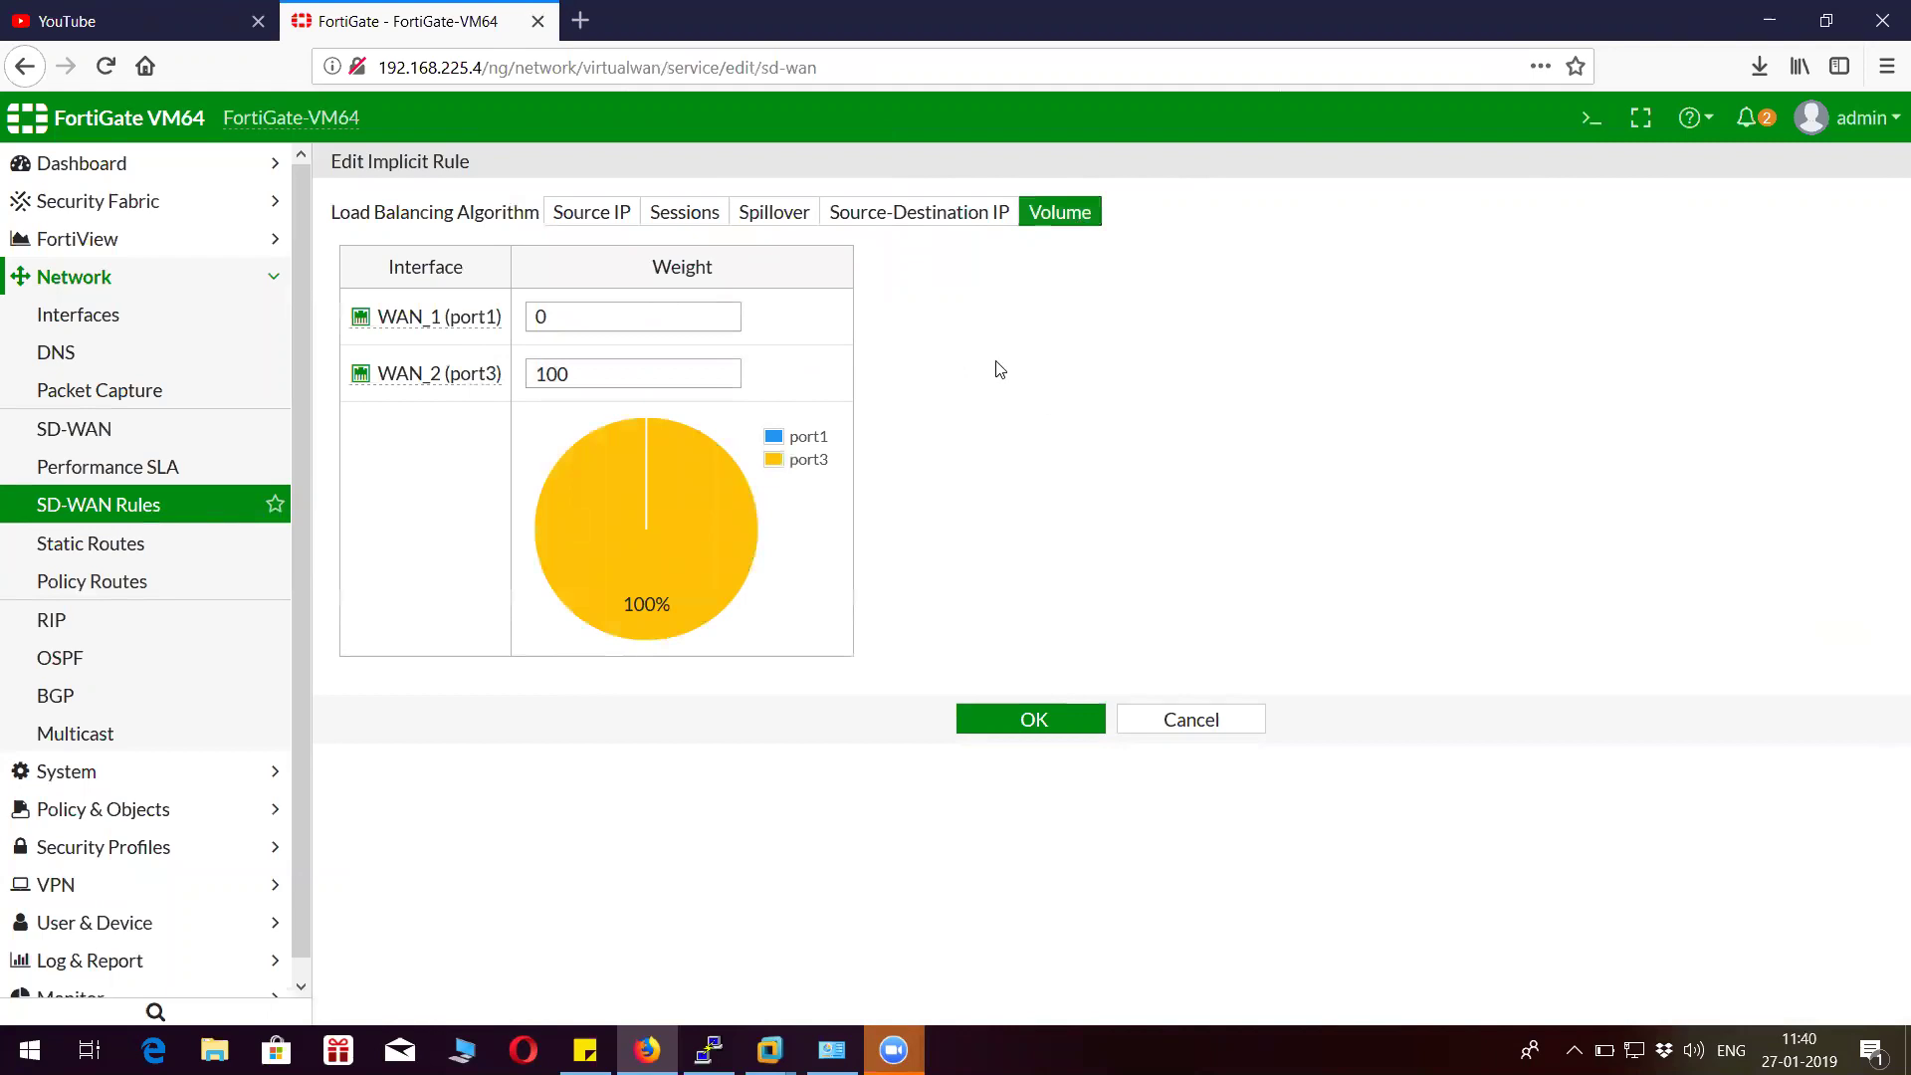
left_click(724, 326)
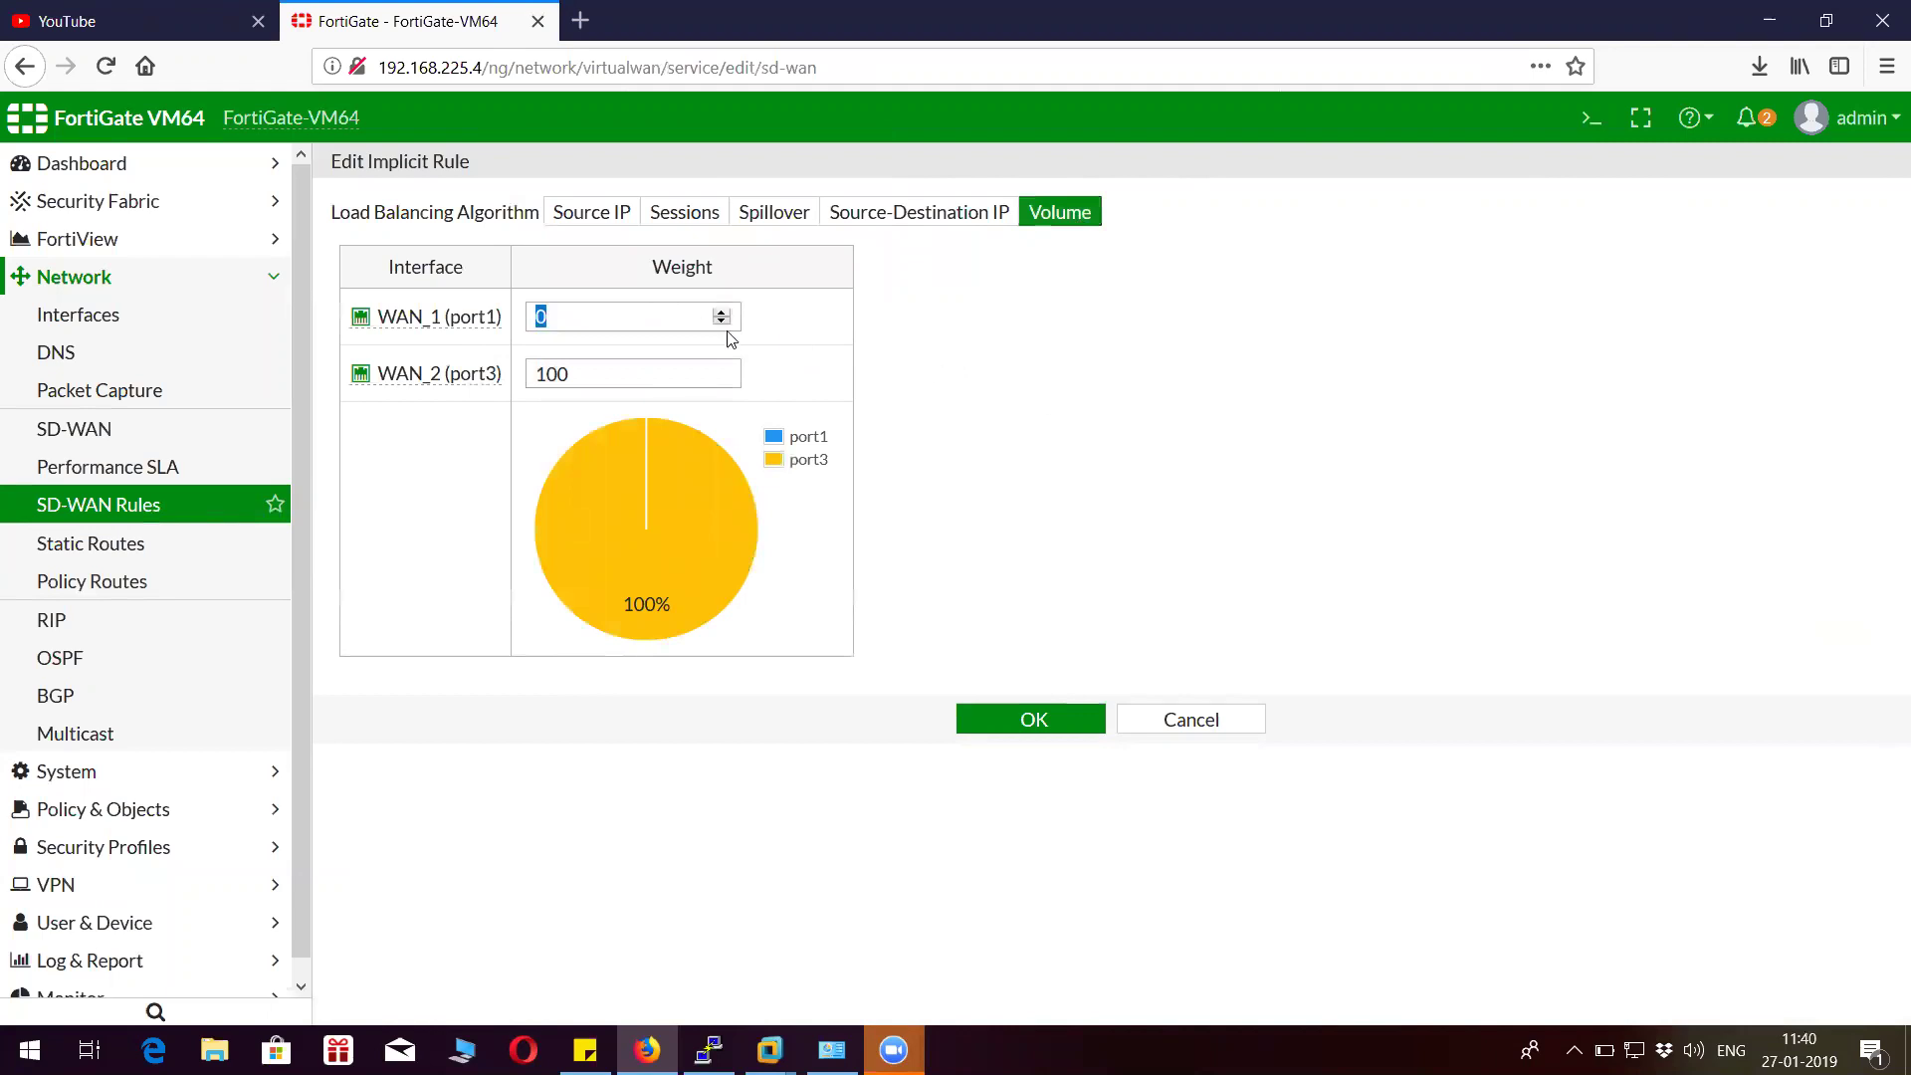
left_click(615, 322)
left_click(1103, 450)
left_click_drag(607, 364, 496, 373)
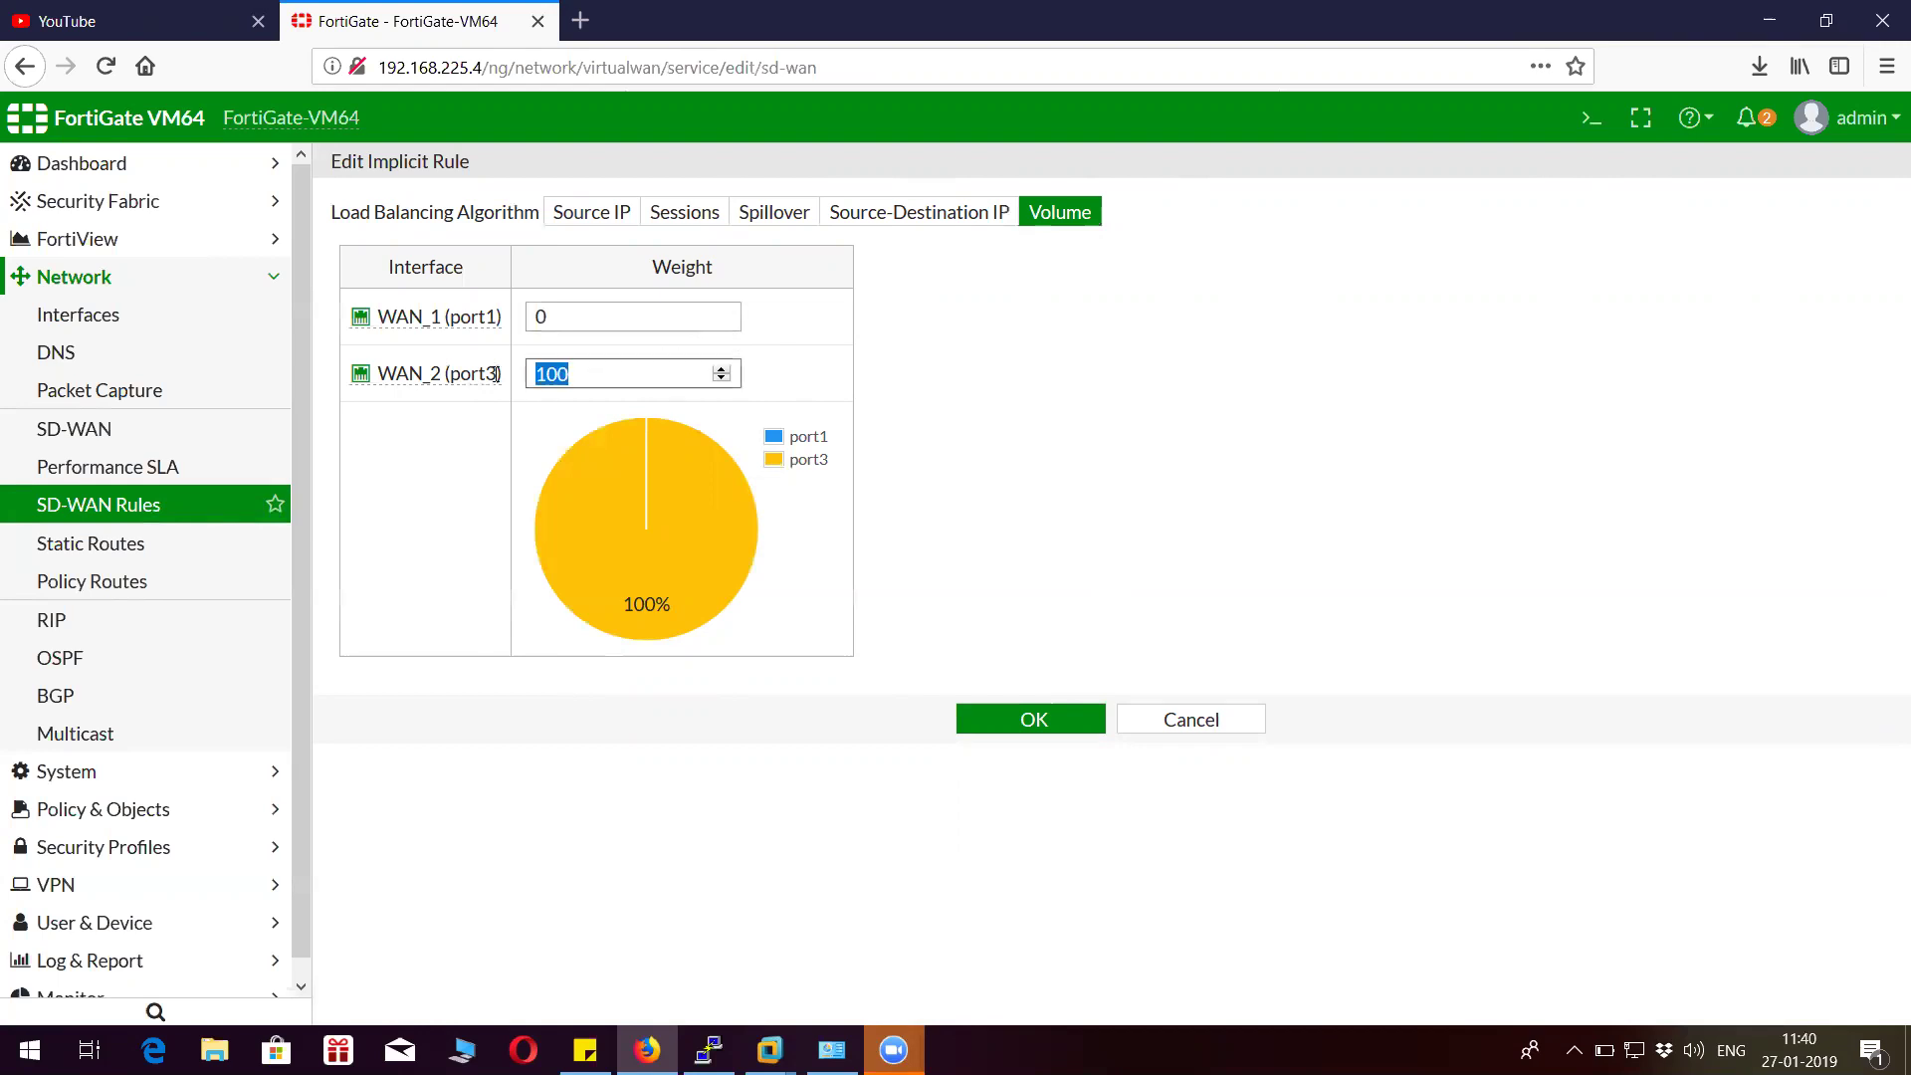
type("255")
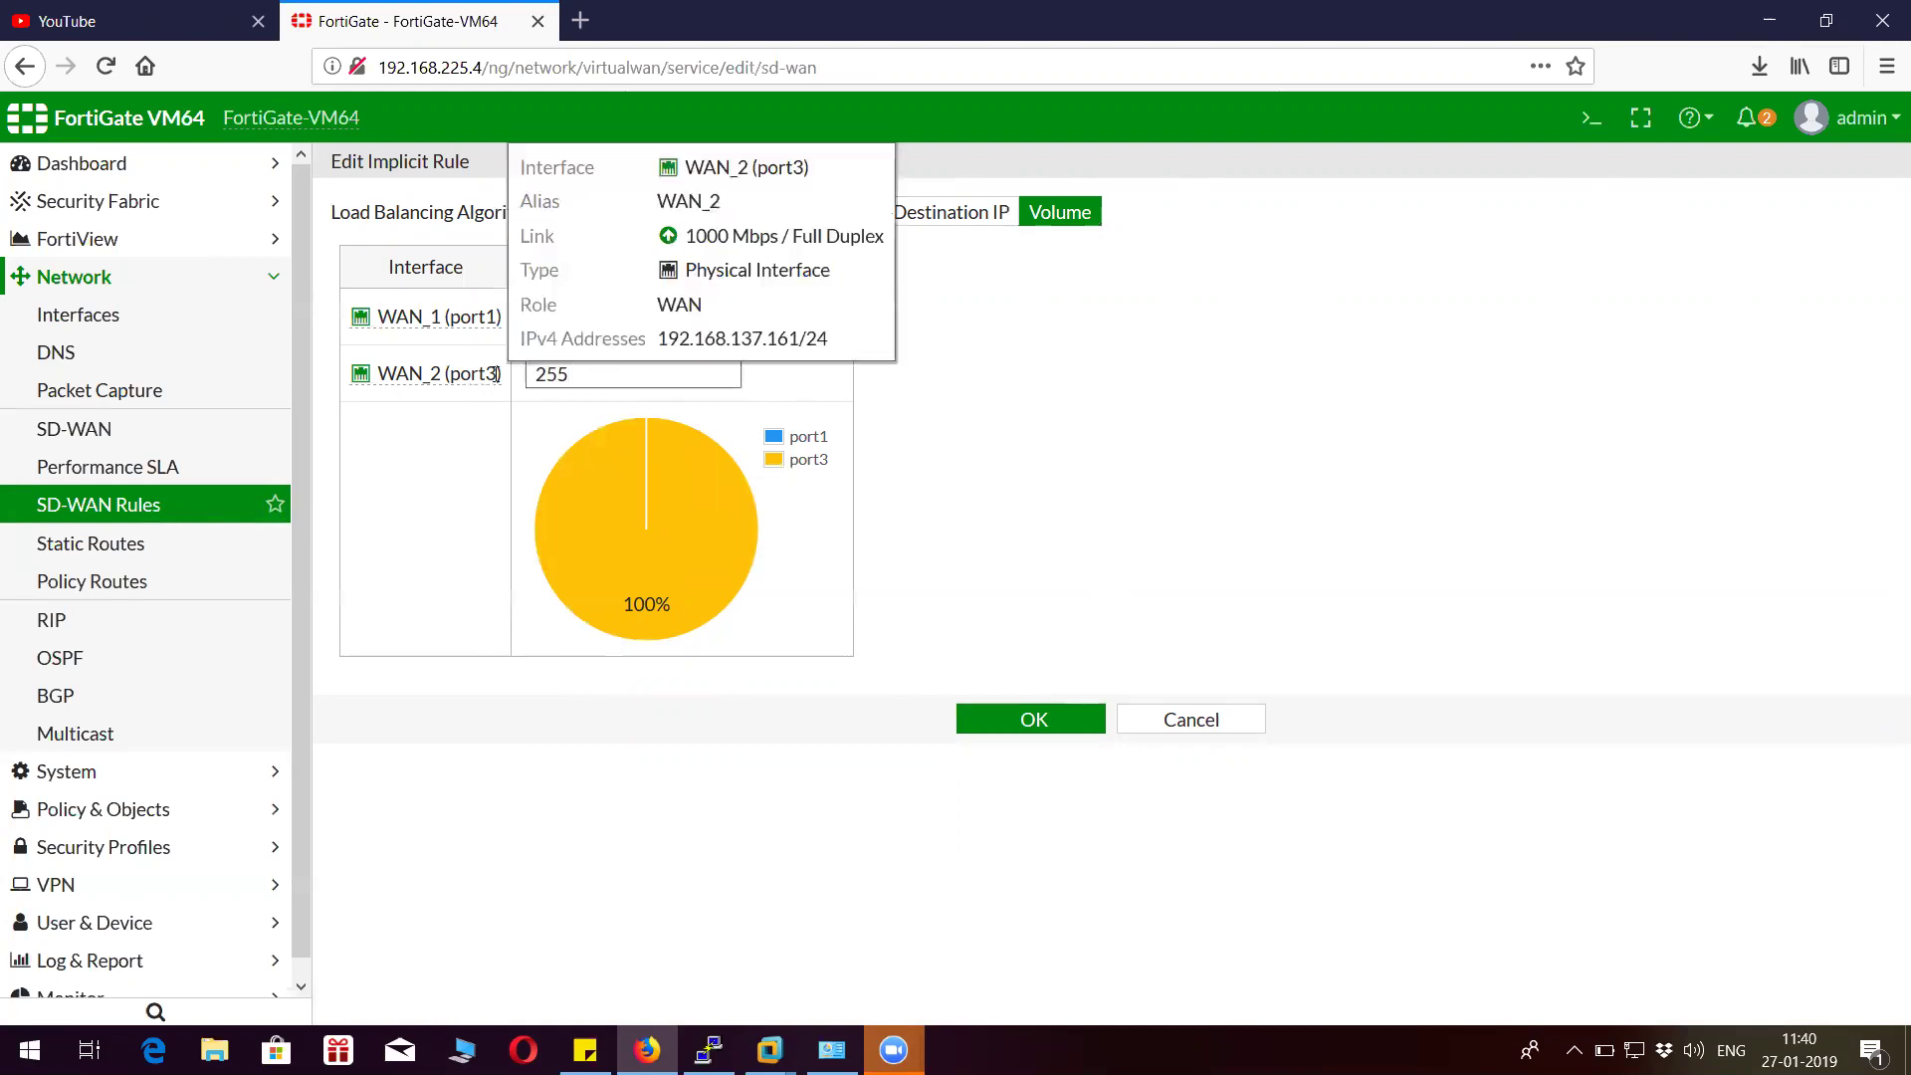
left_click(1017, 551)
left_click(618, 318)
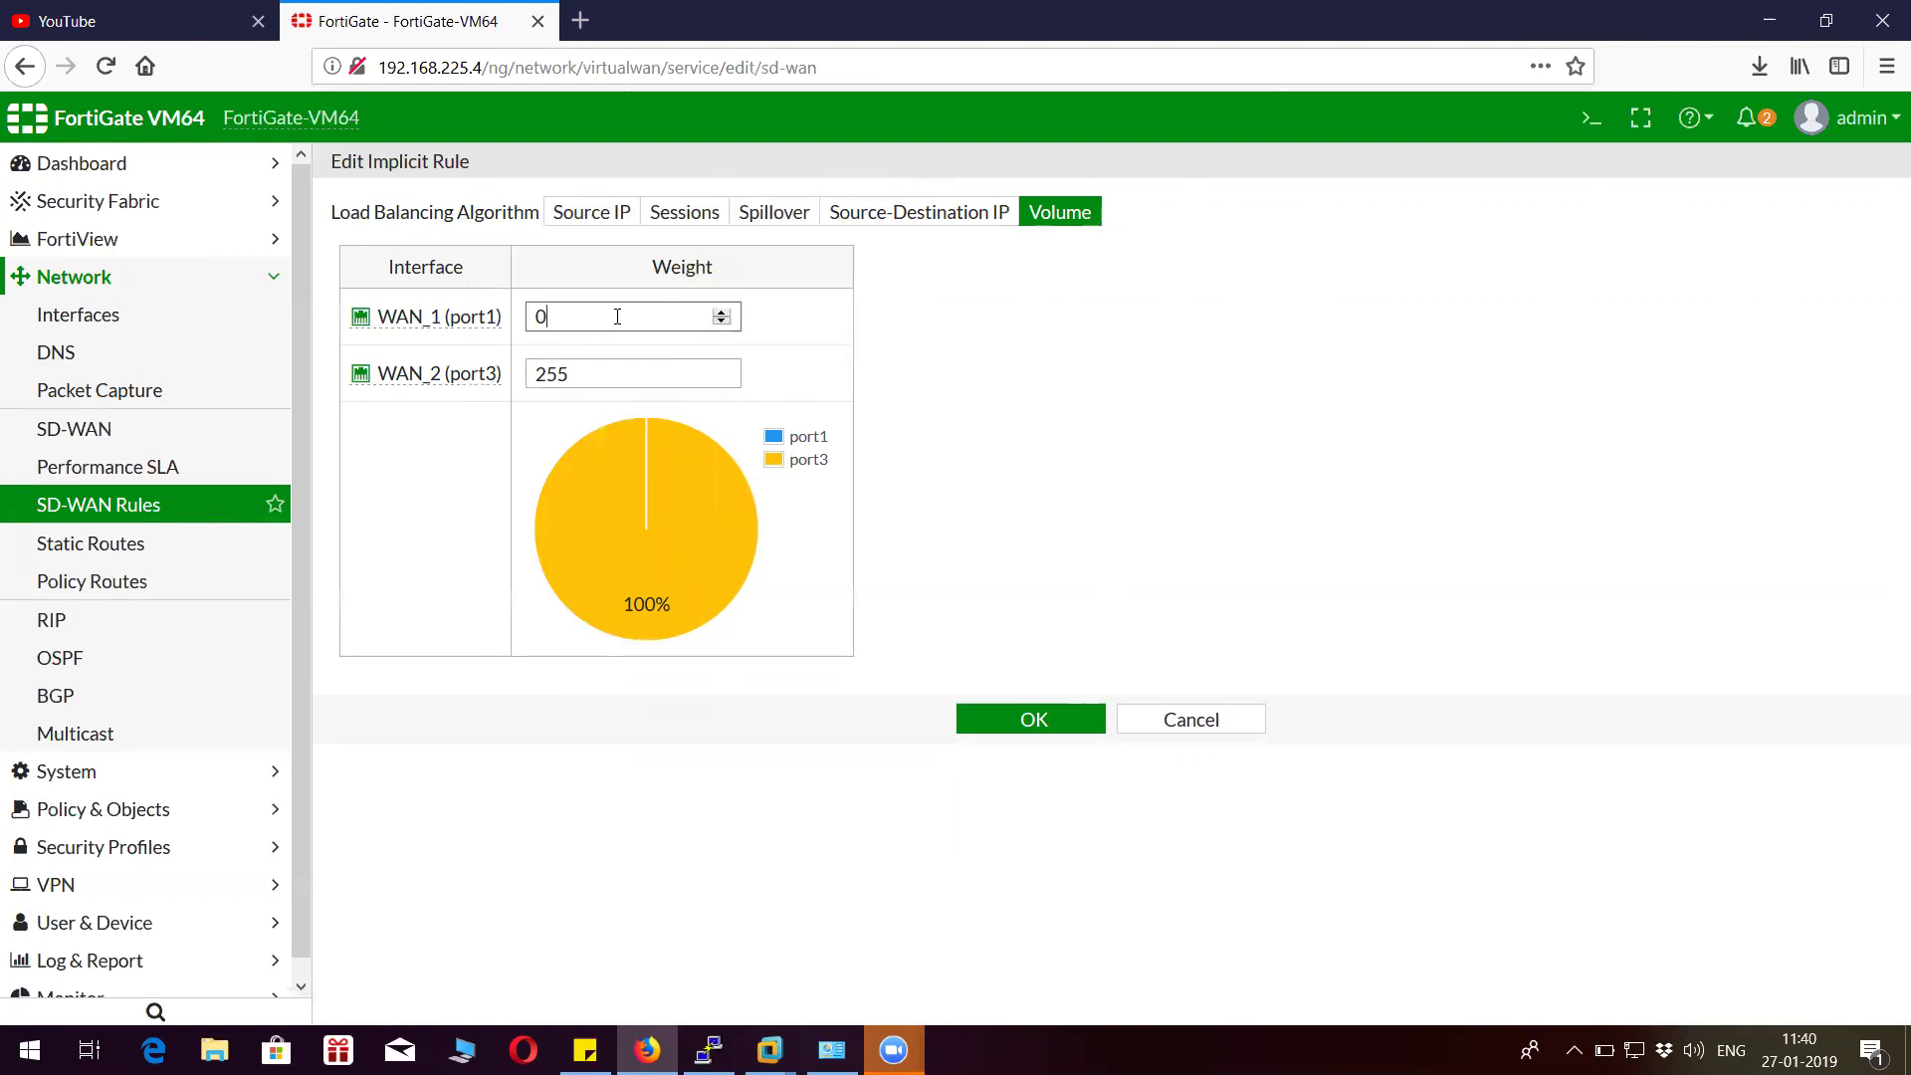
Save the implicit rule and start rule sd_wan with source and destination all.
left_click(1036, 719)
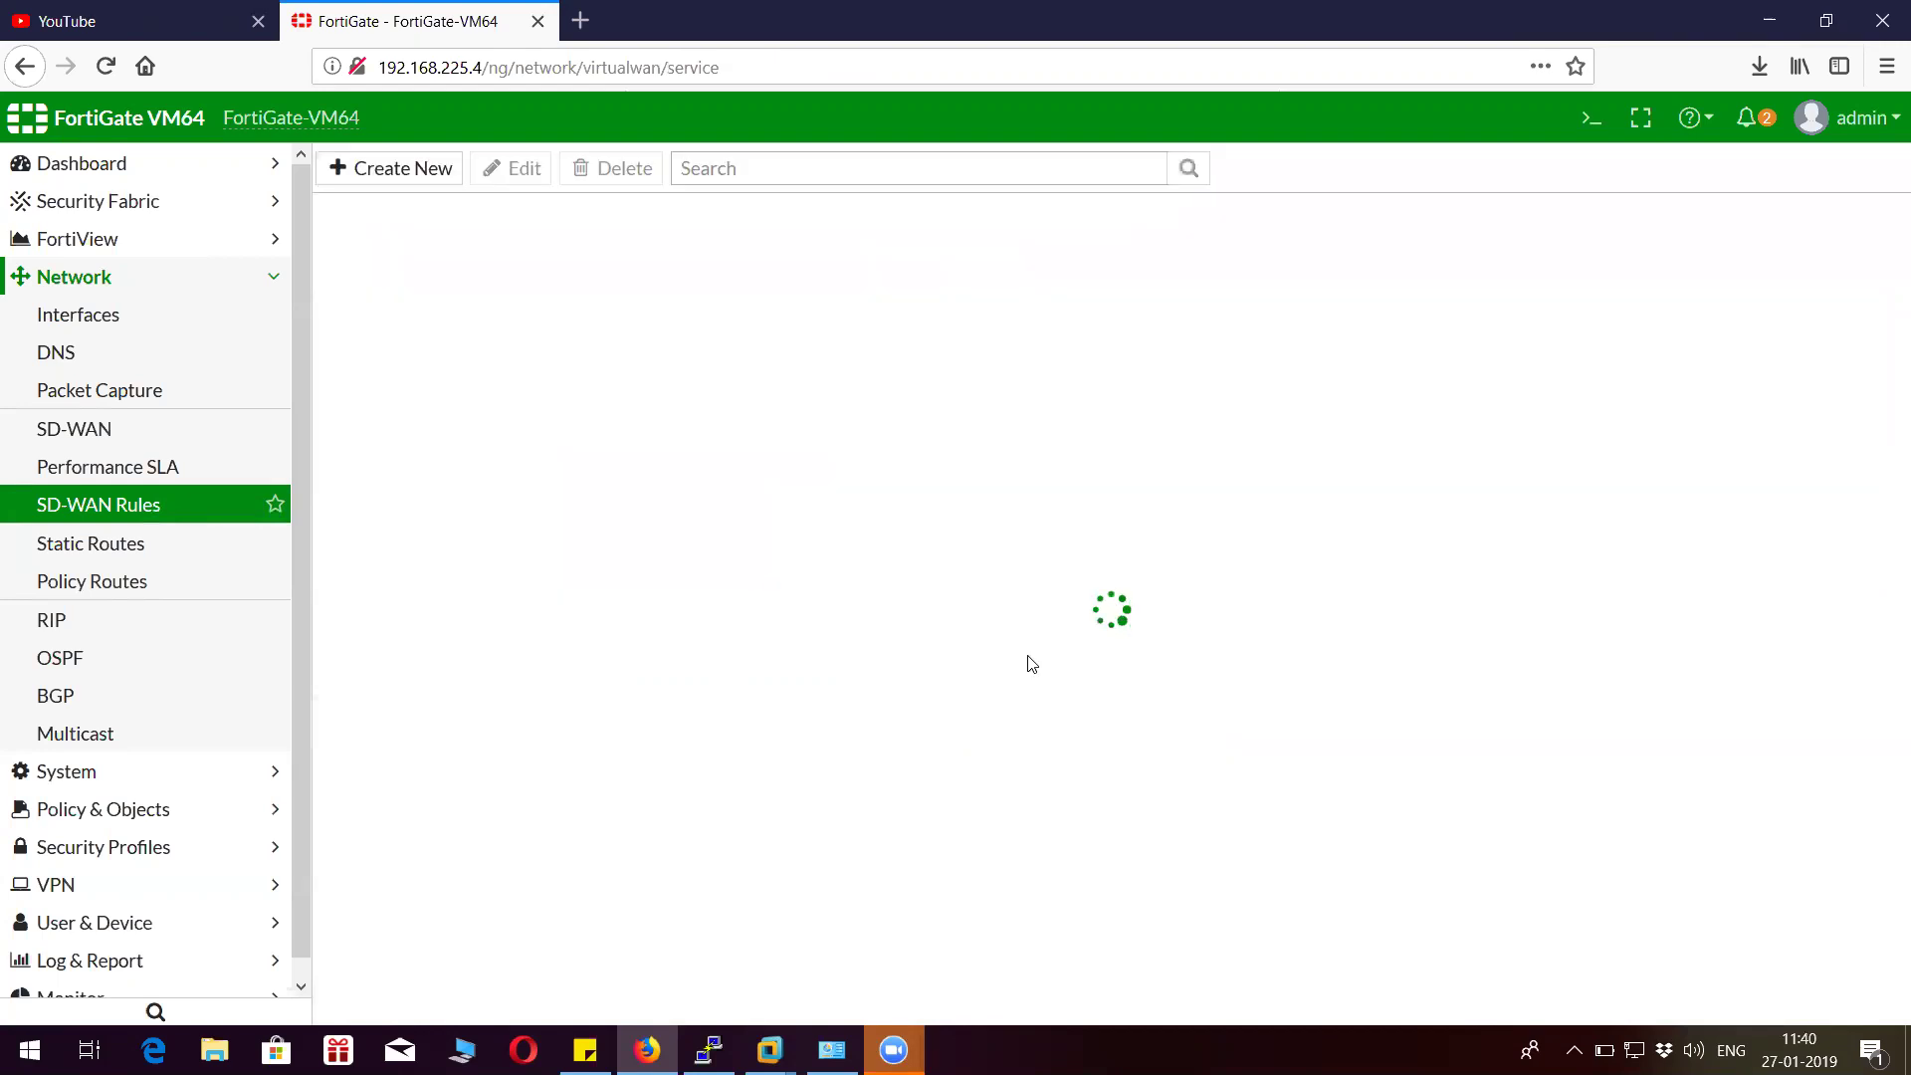
left_click(414, 171)
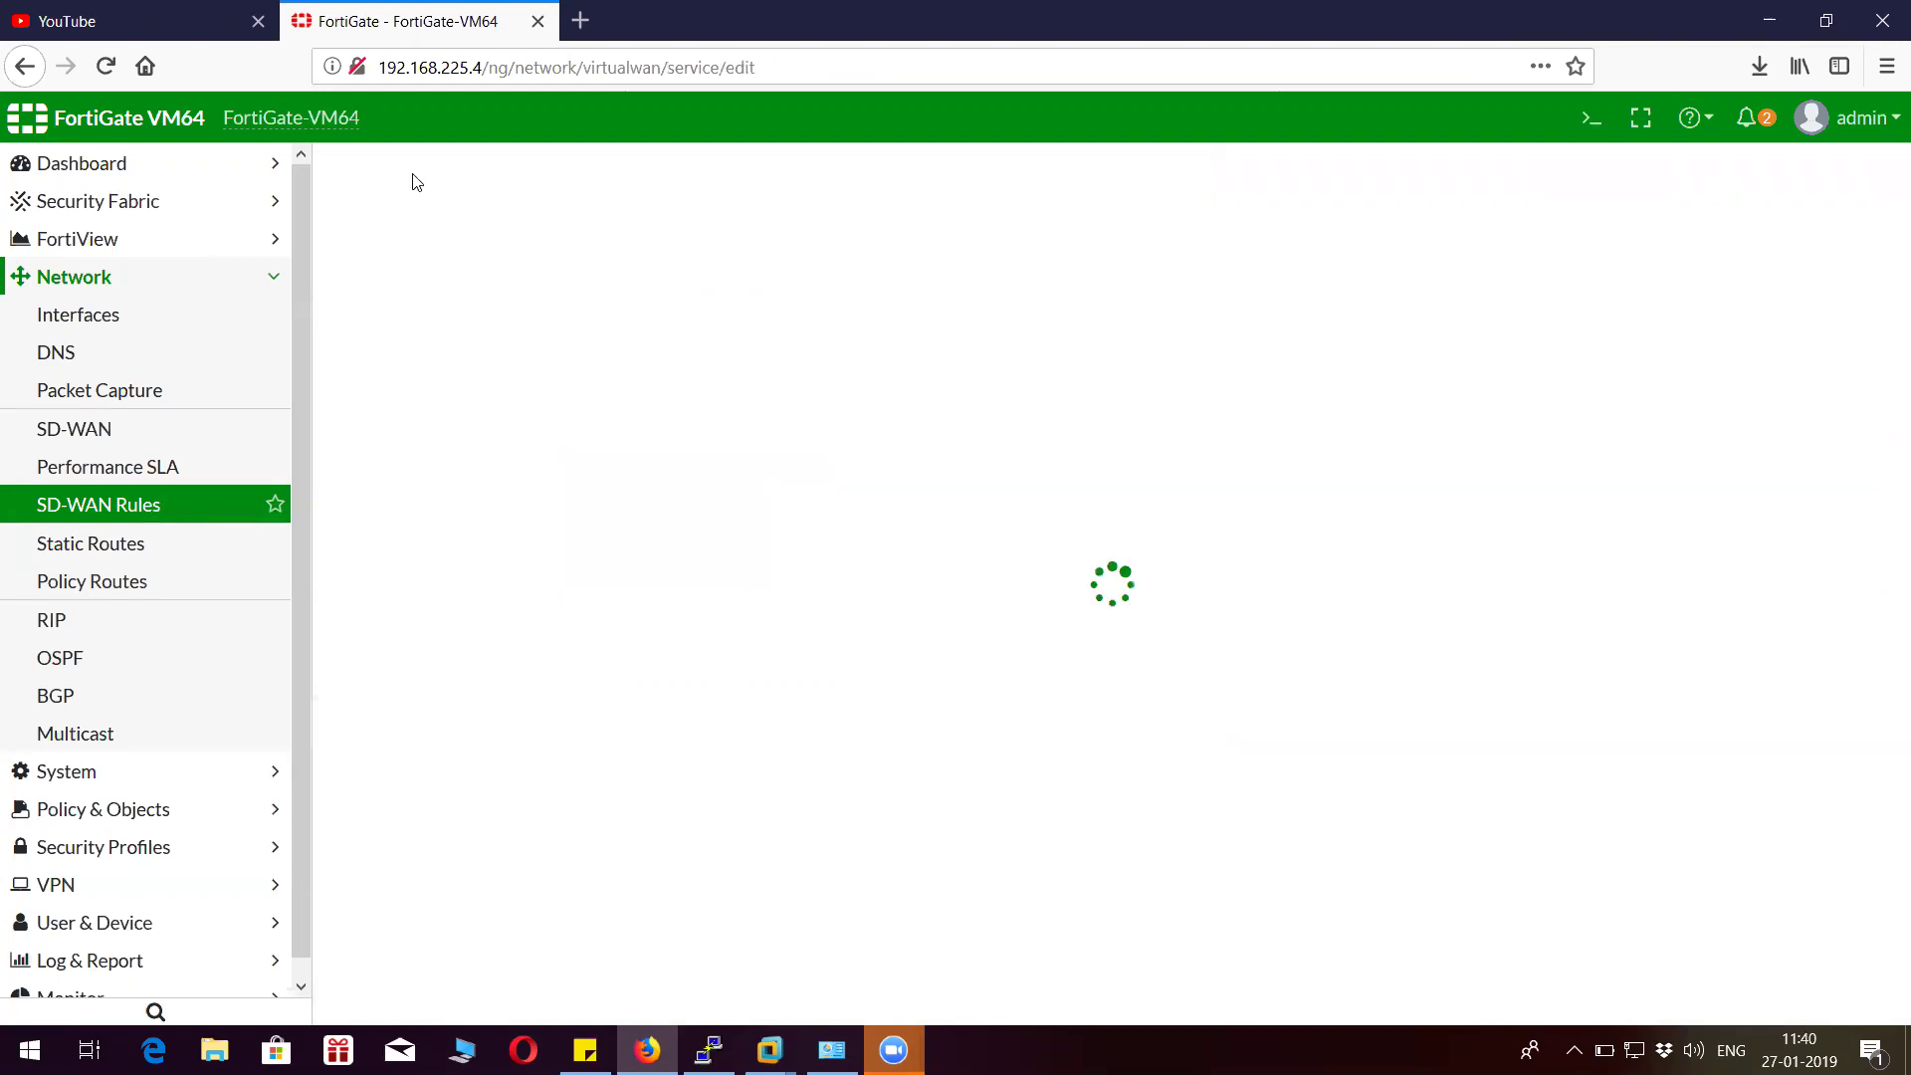
left_click(495, 224)
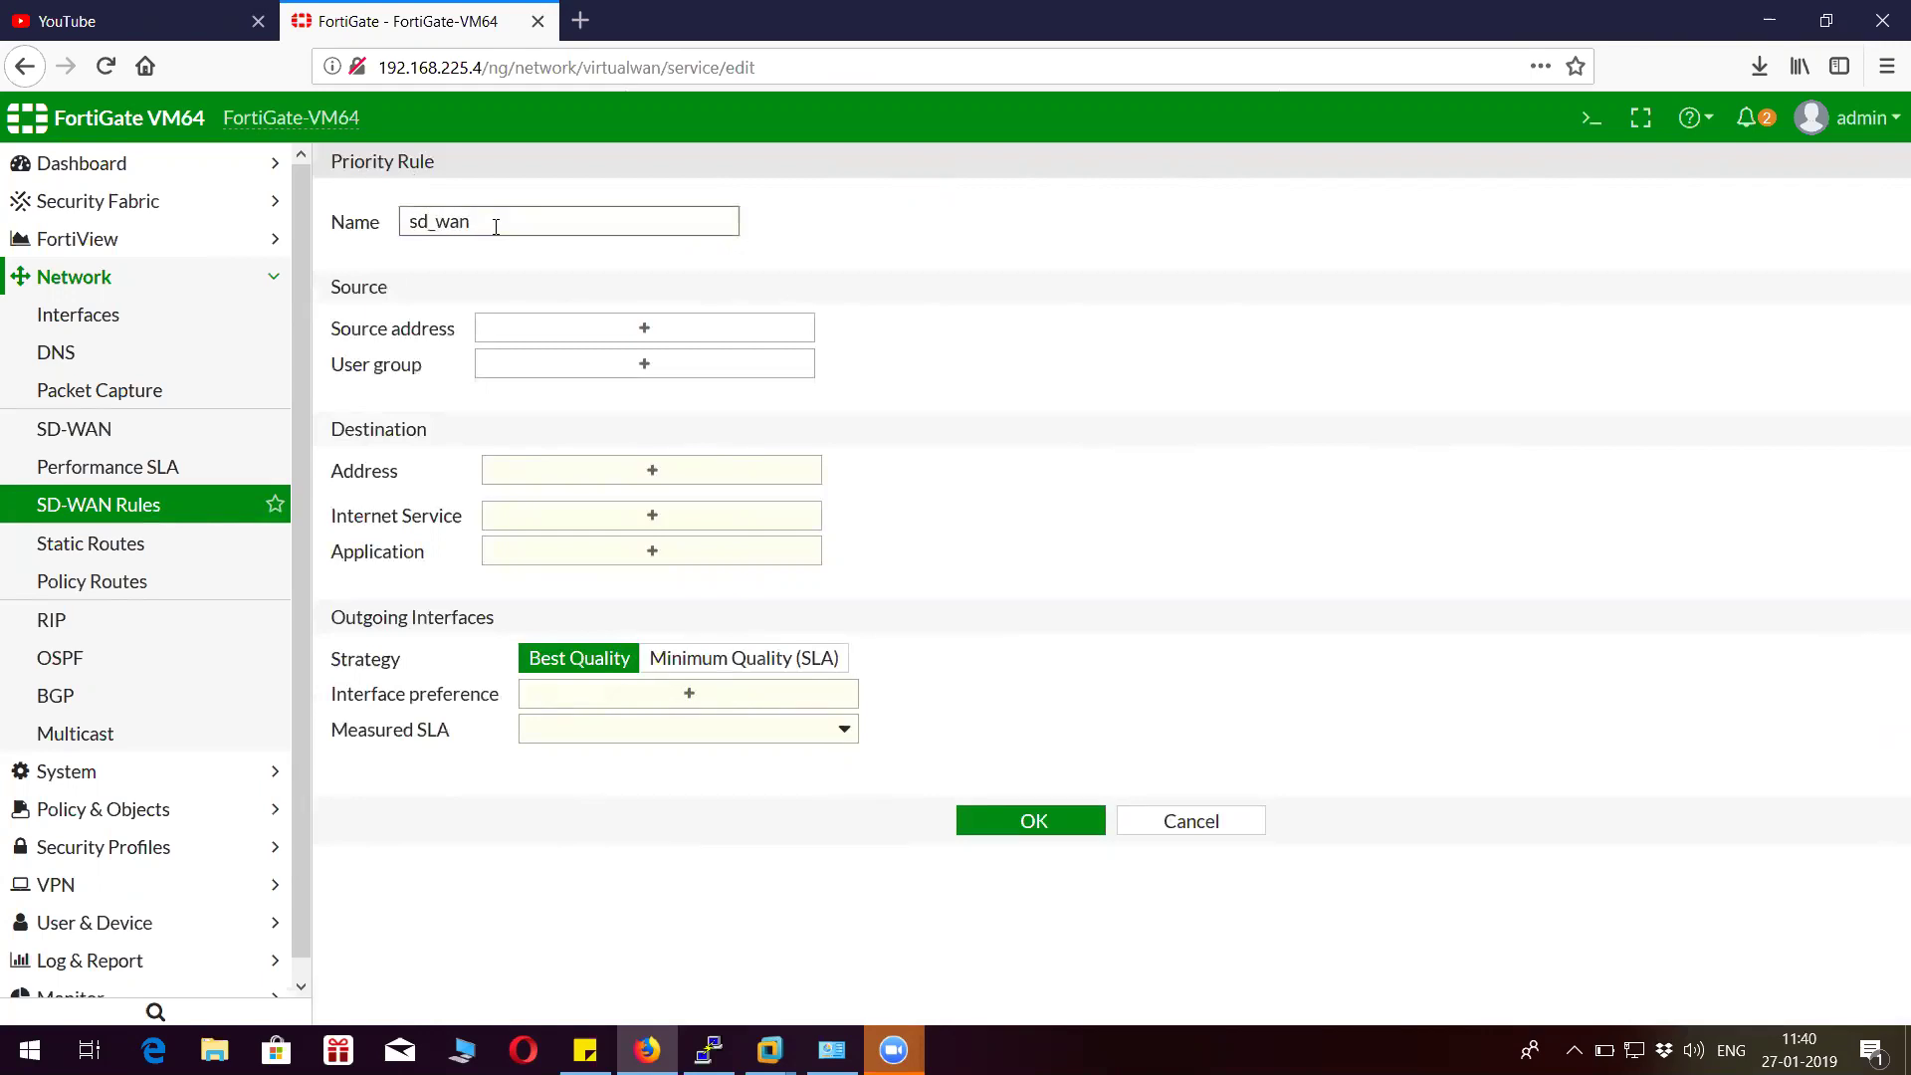
left_click(556, 330)
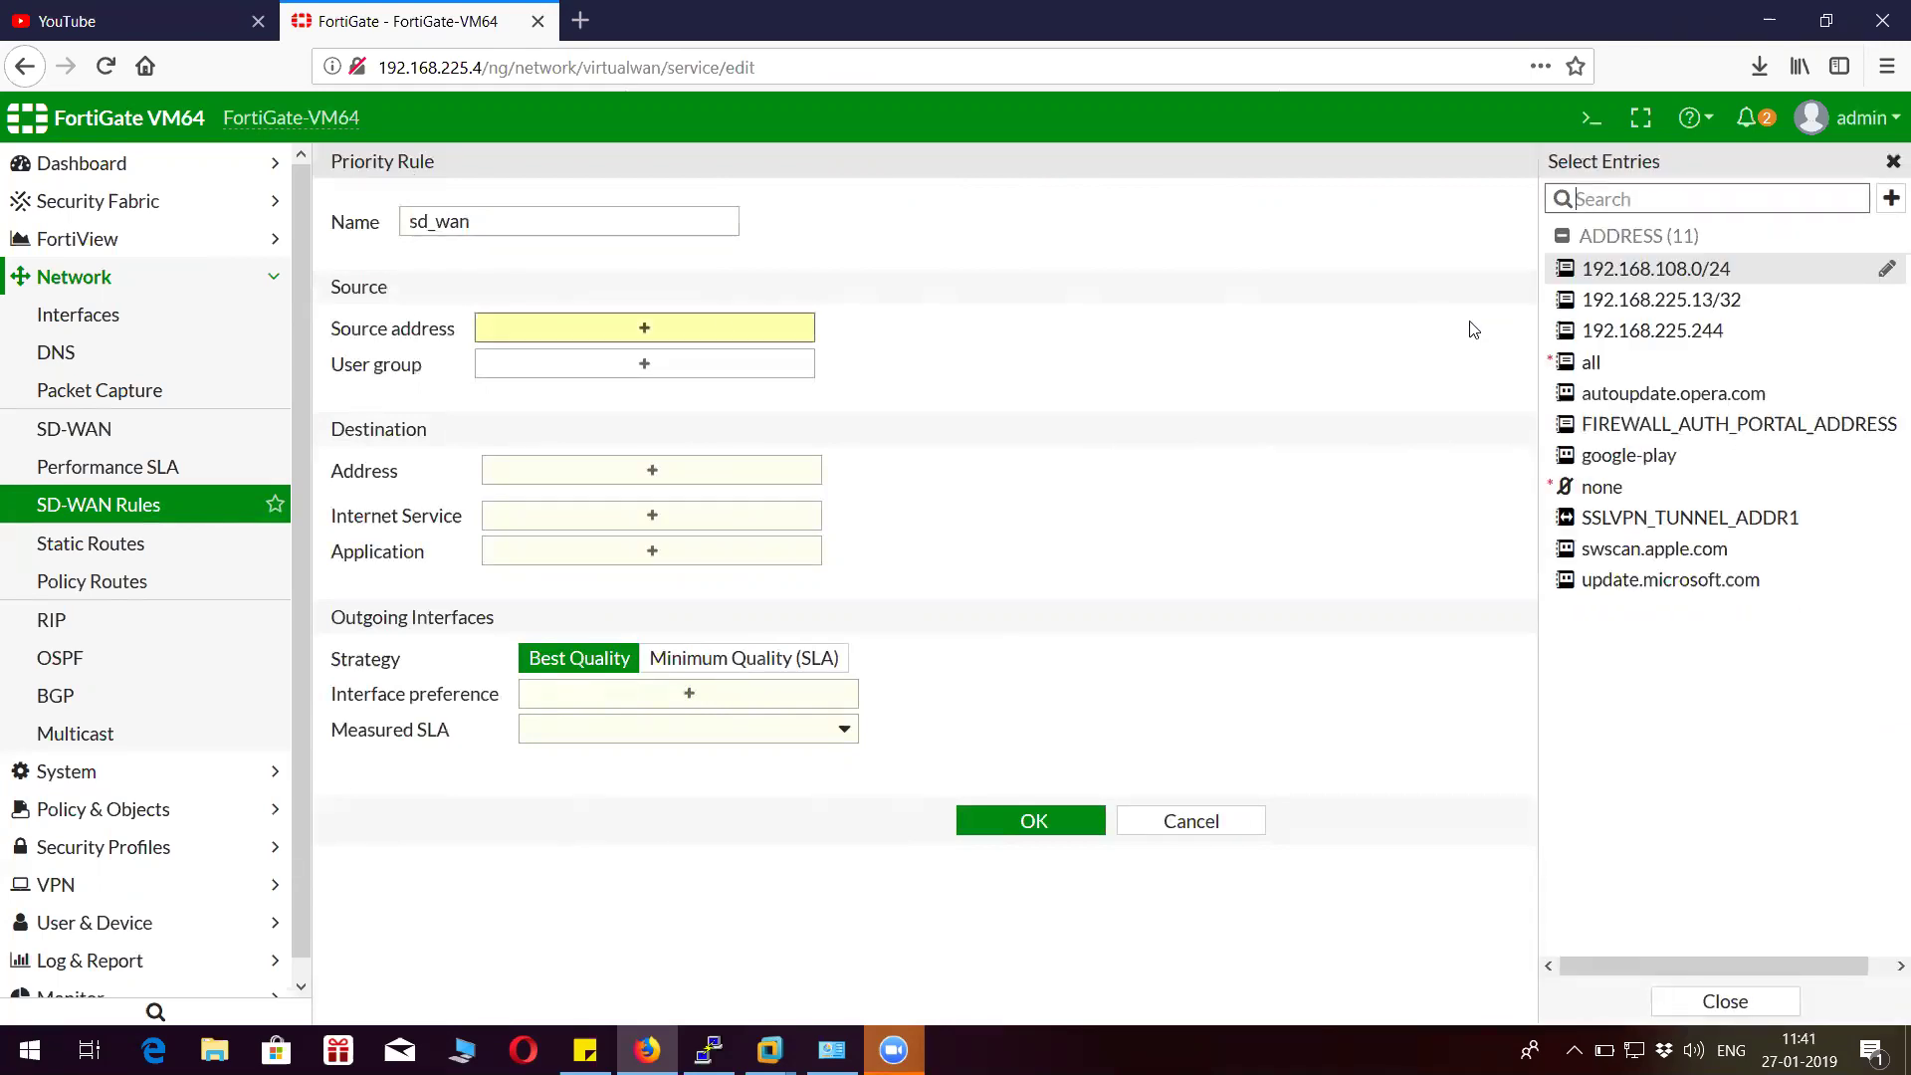
left_click(1593, 365)
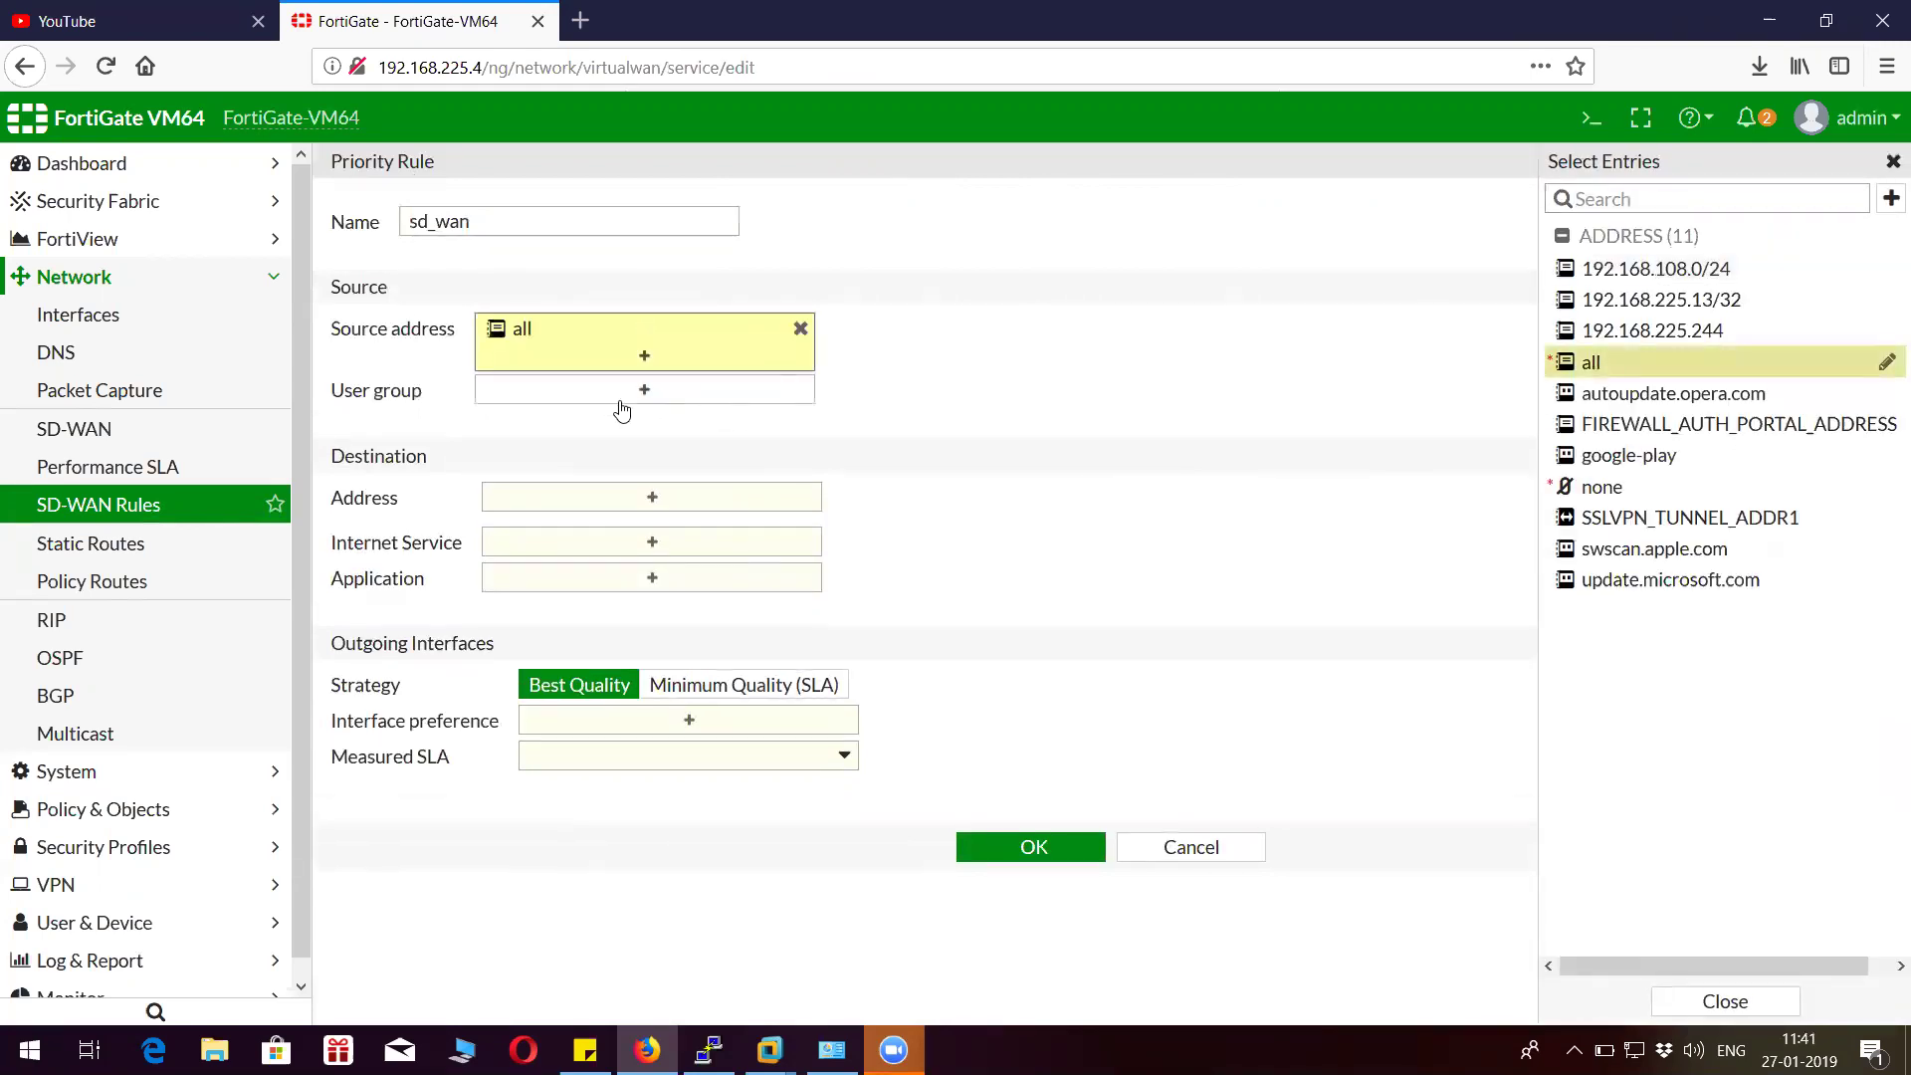
left_click(653, 496)
left_click(1568, 370)
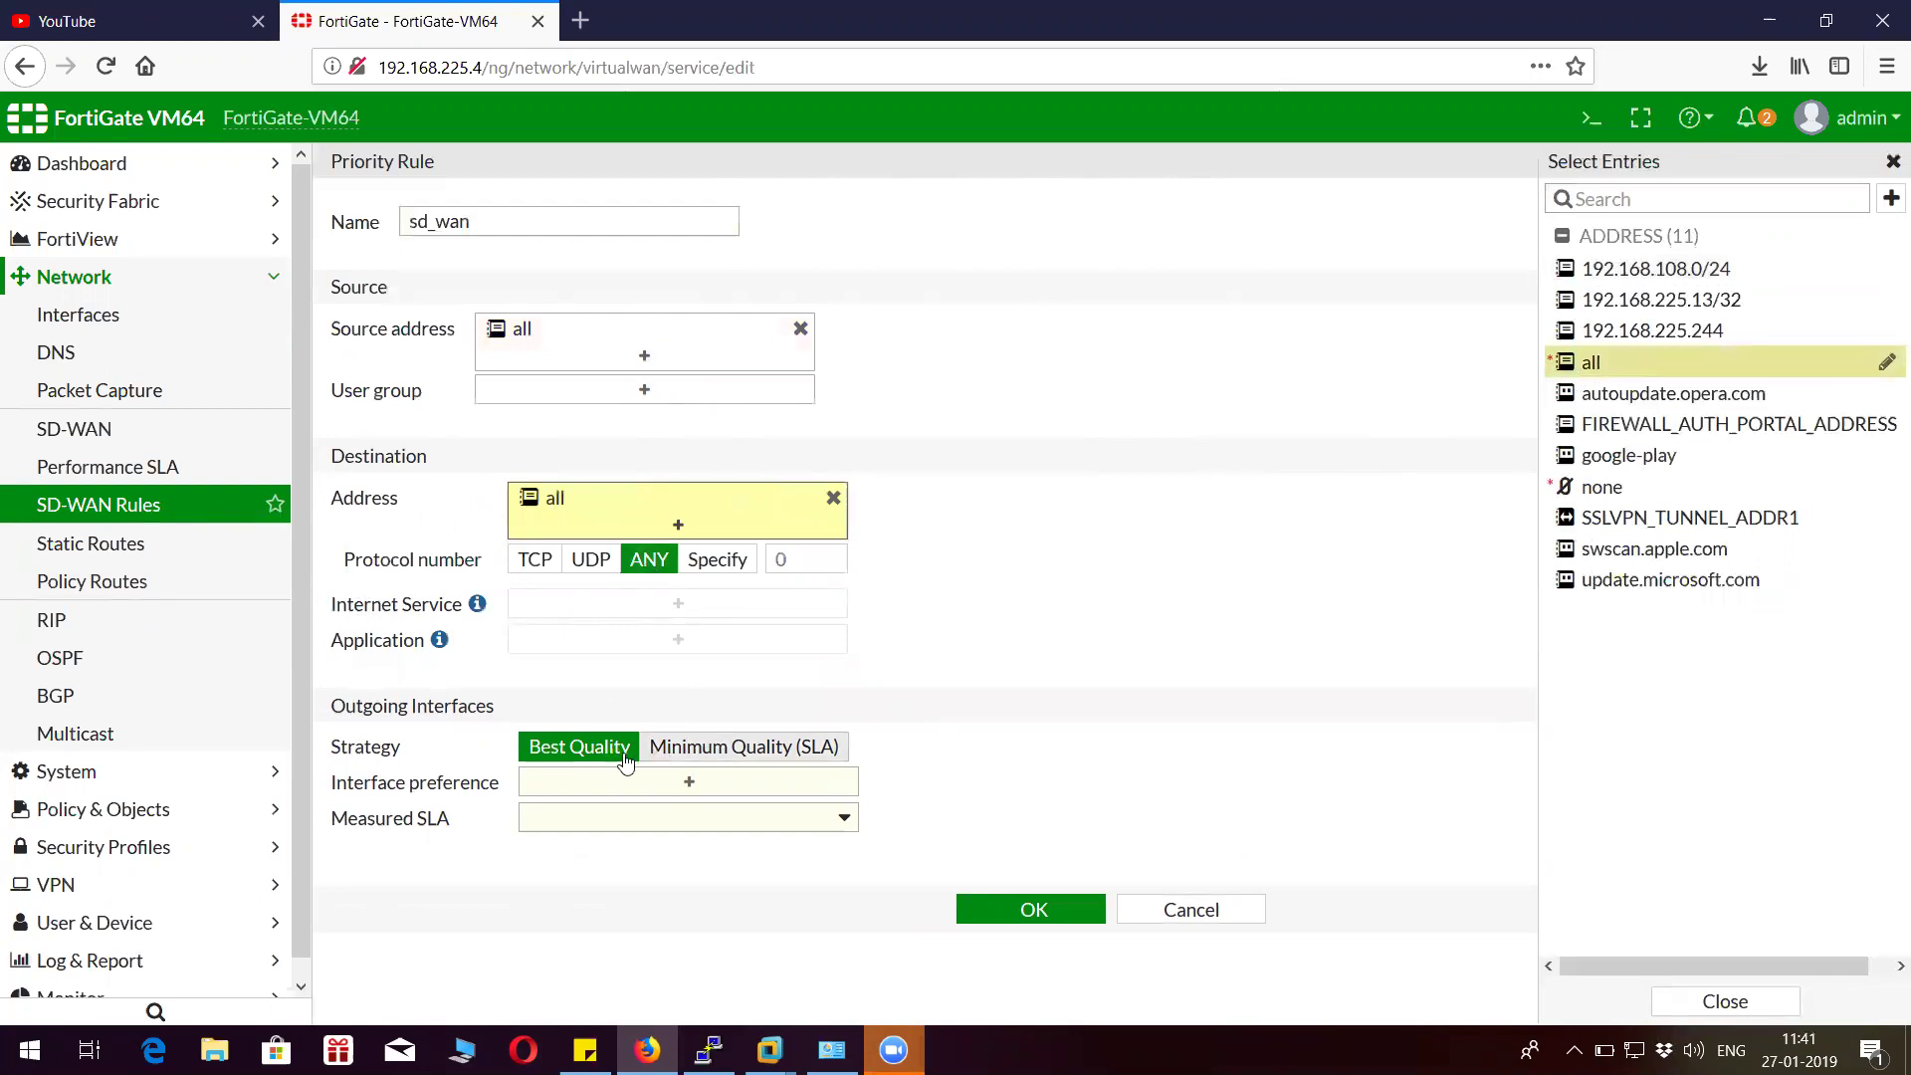
Prefer WAN_2 and WAN_1, judge by Packet Loss against SLA SD_WAN, and save.
left_click(665, 791)
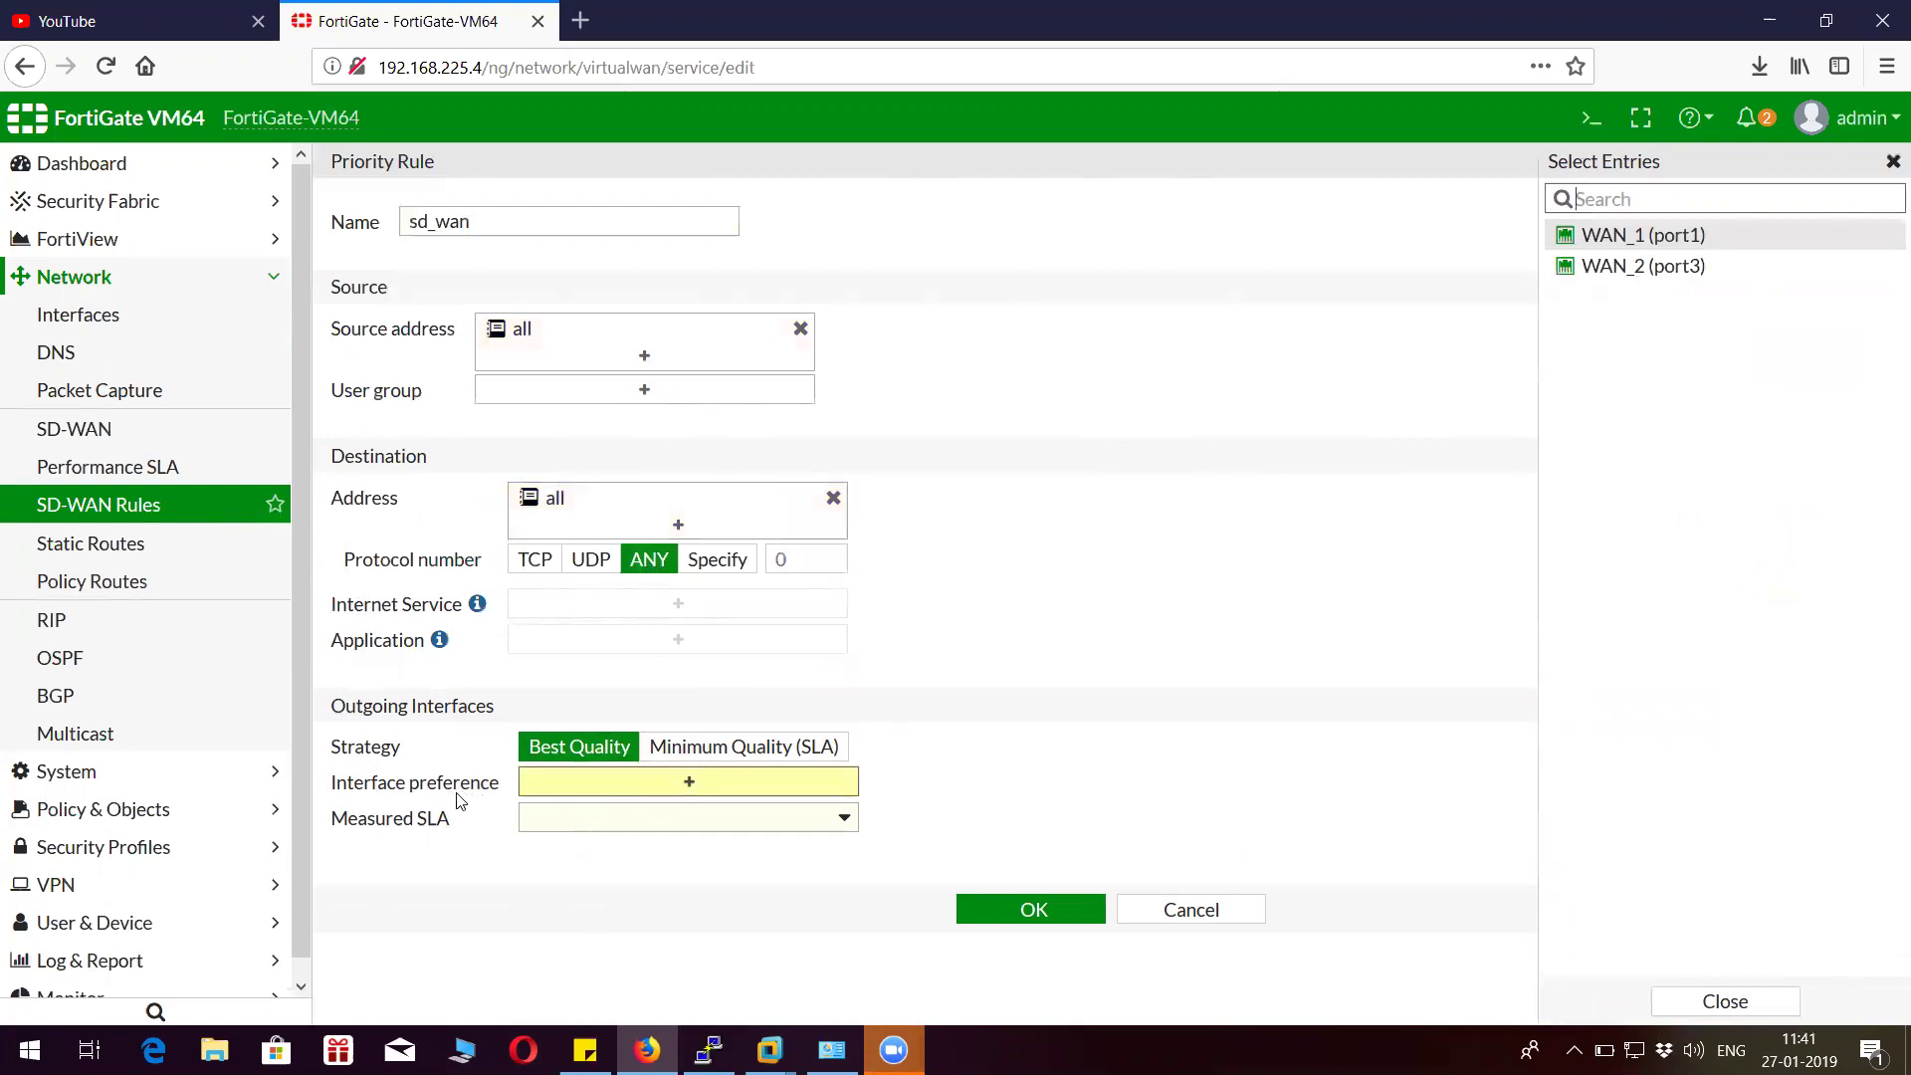
left_click(1623, 266)
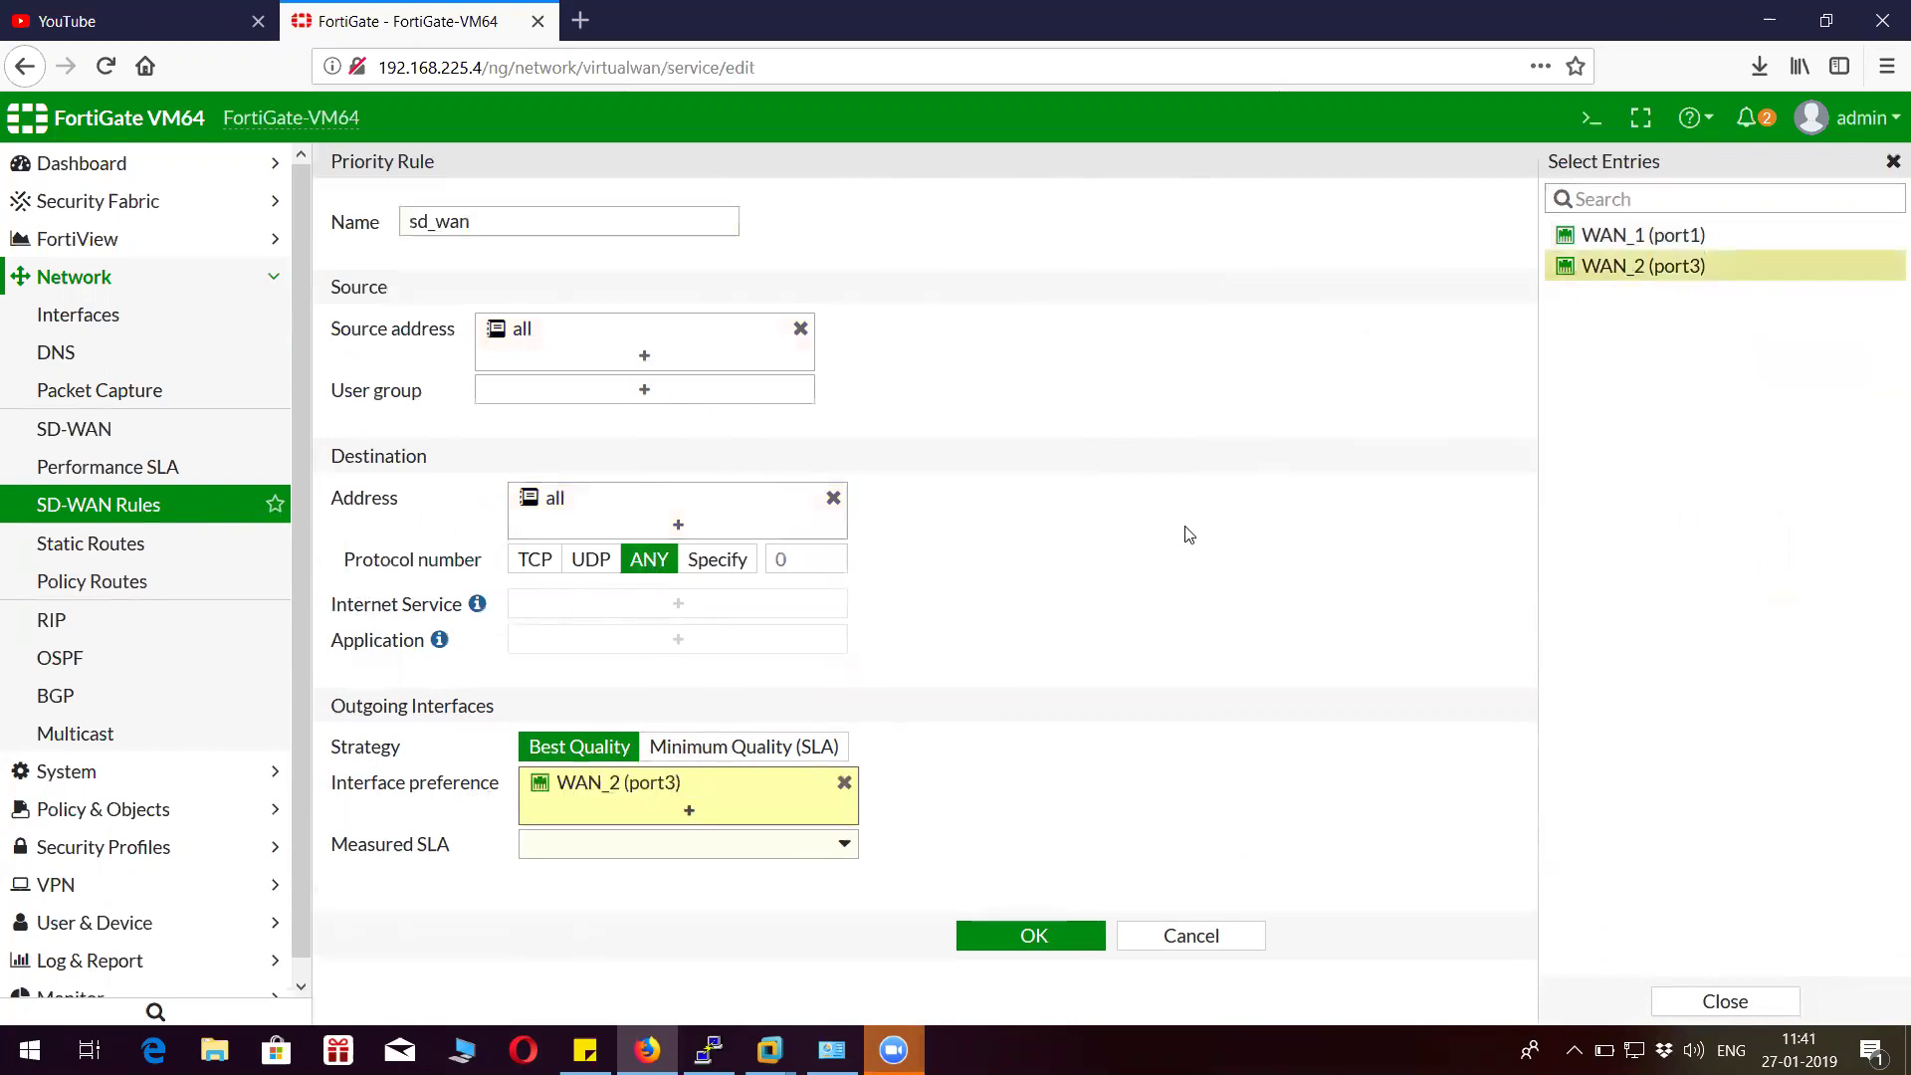
left_click(1618, 239)
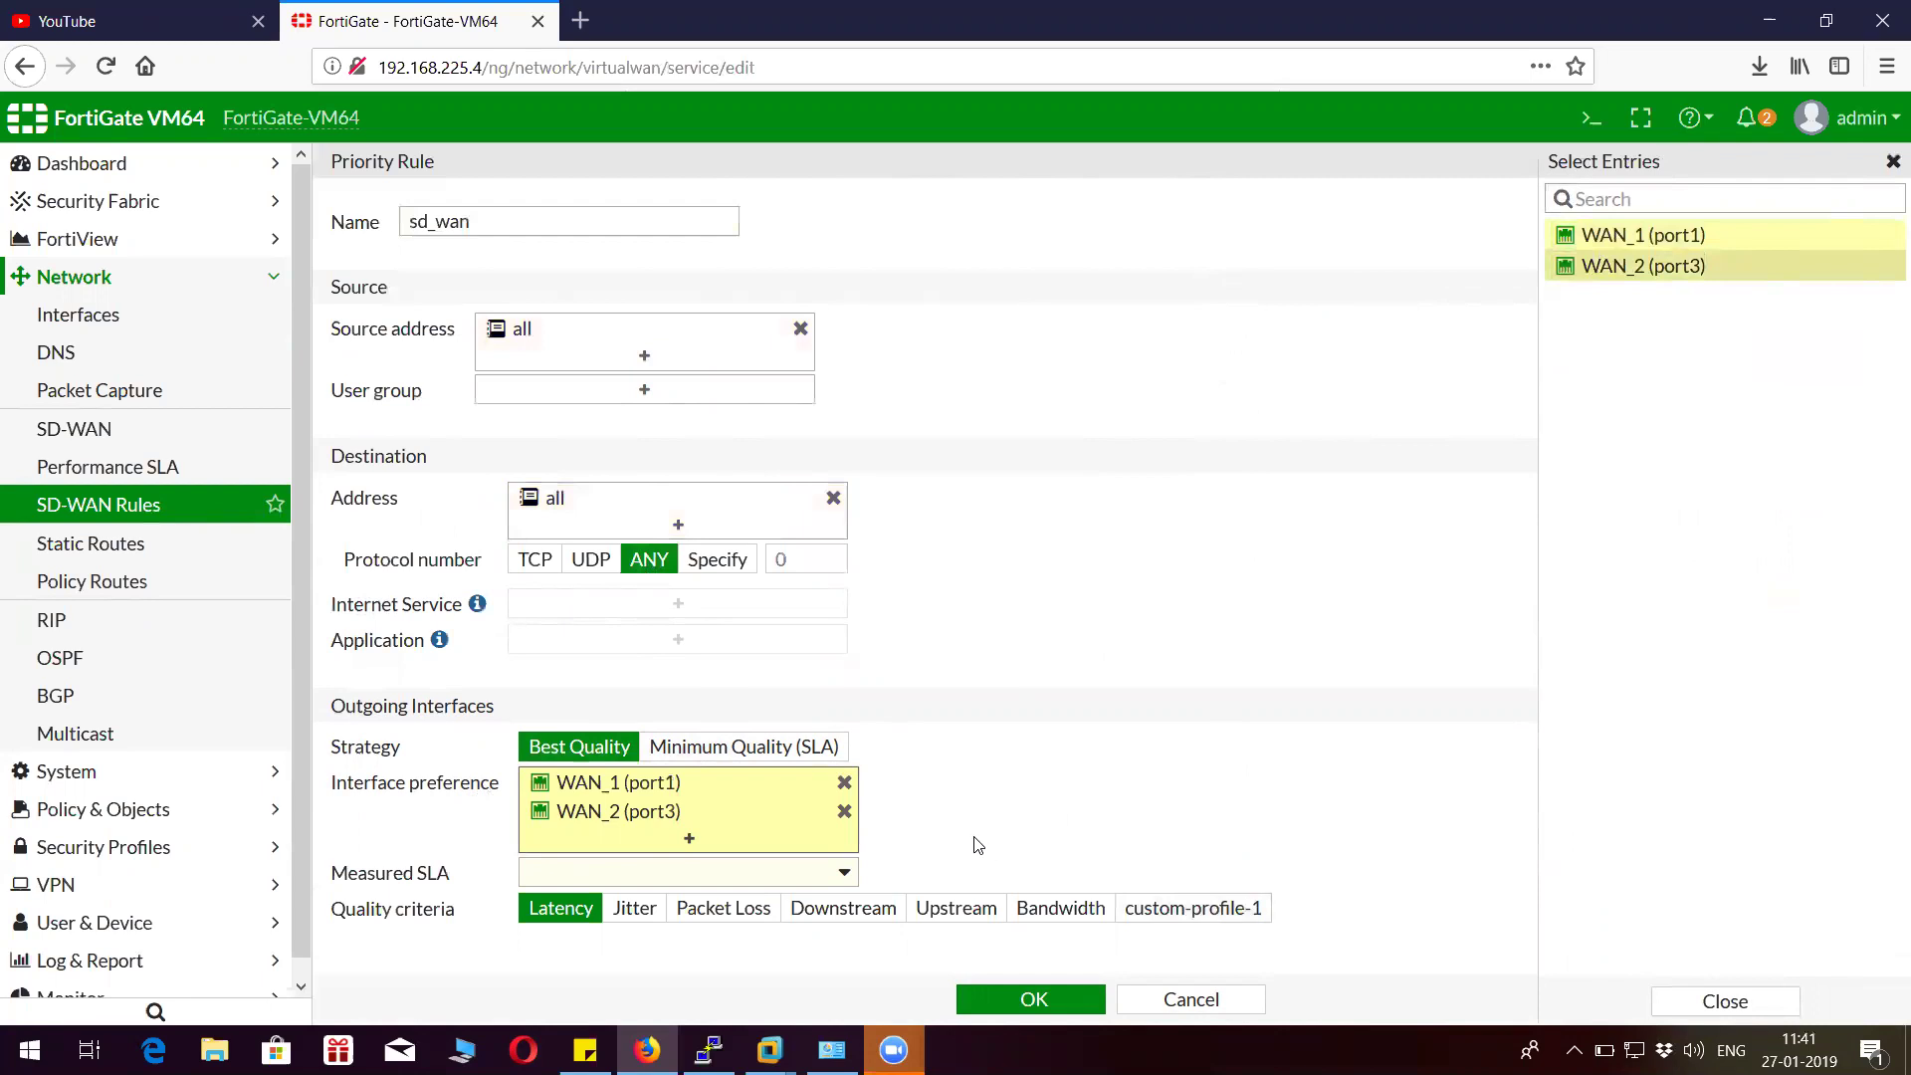
left_click(762, 910)
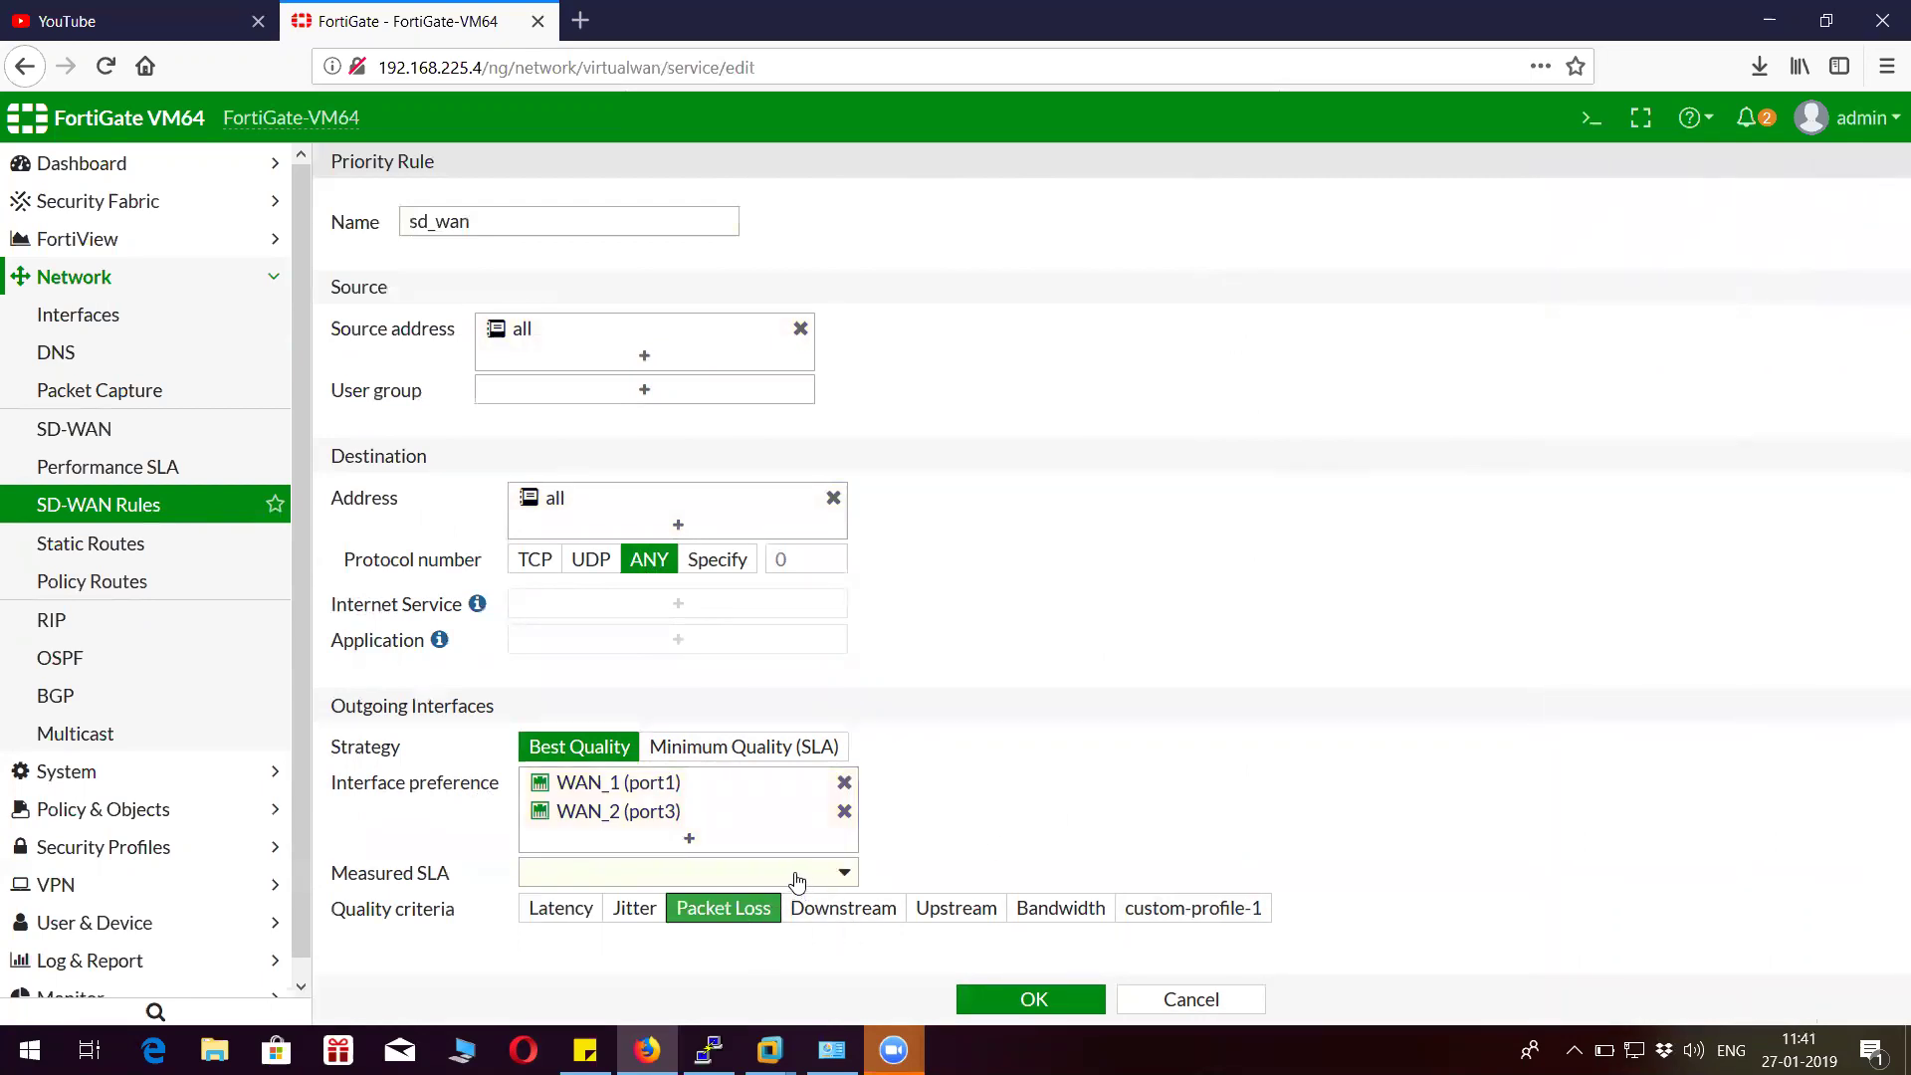
left_click(1035, 1000)
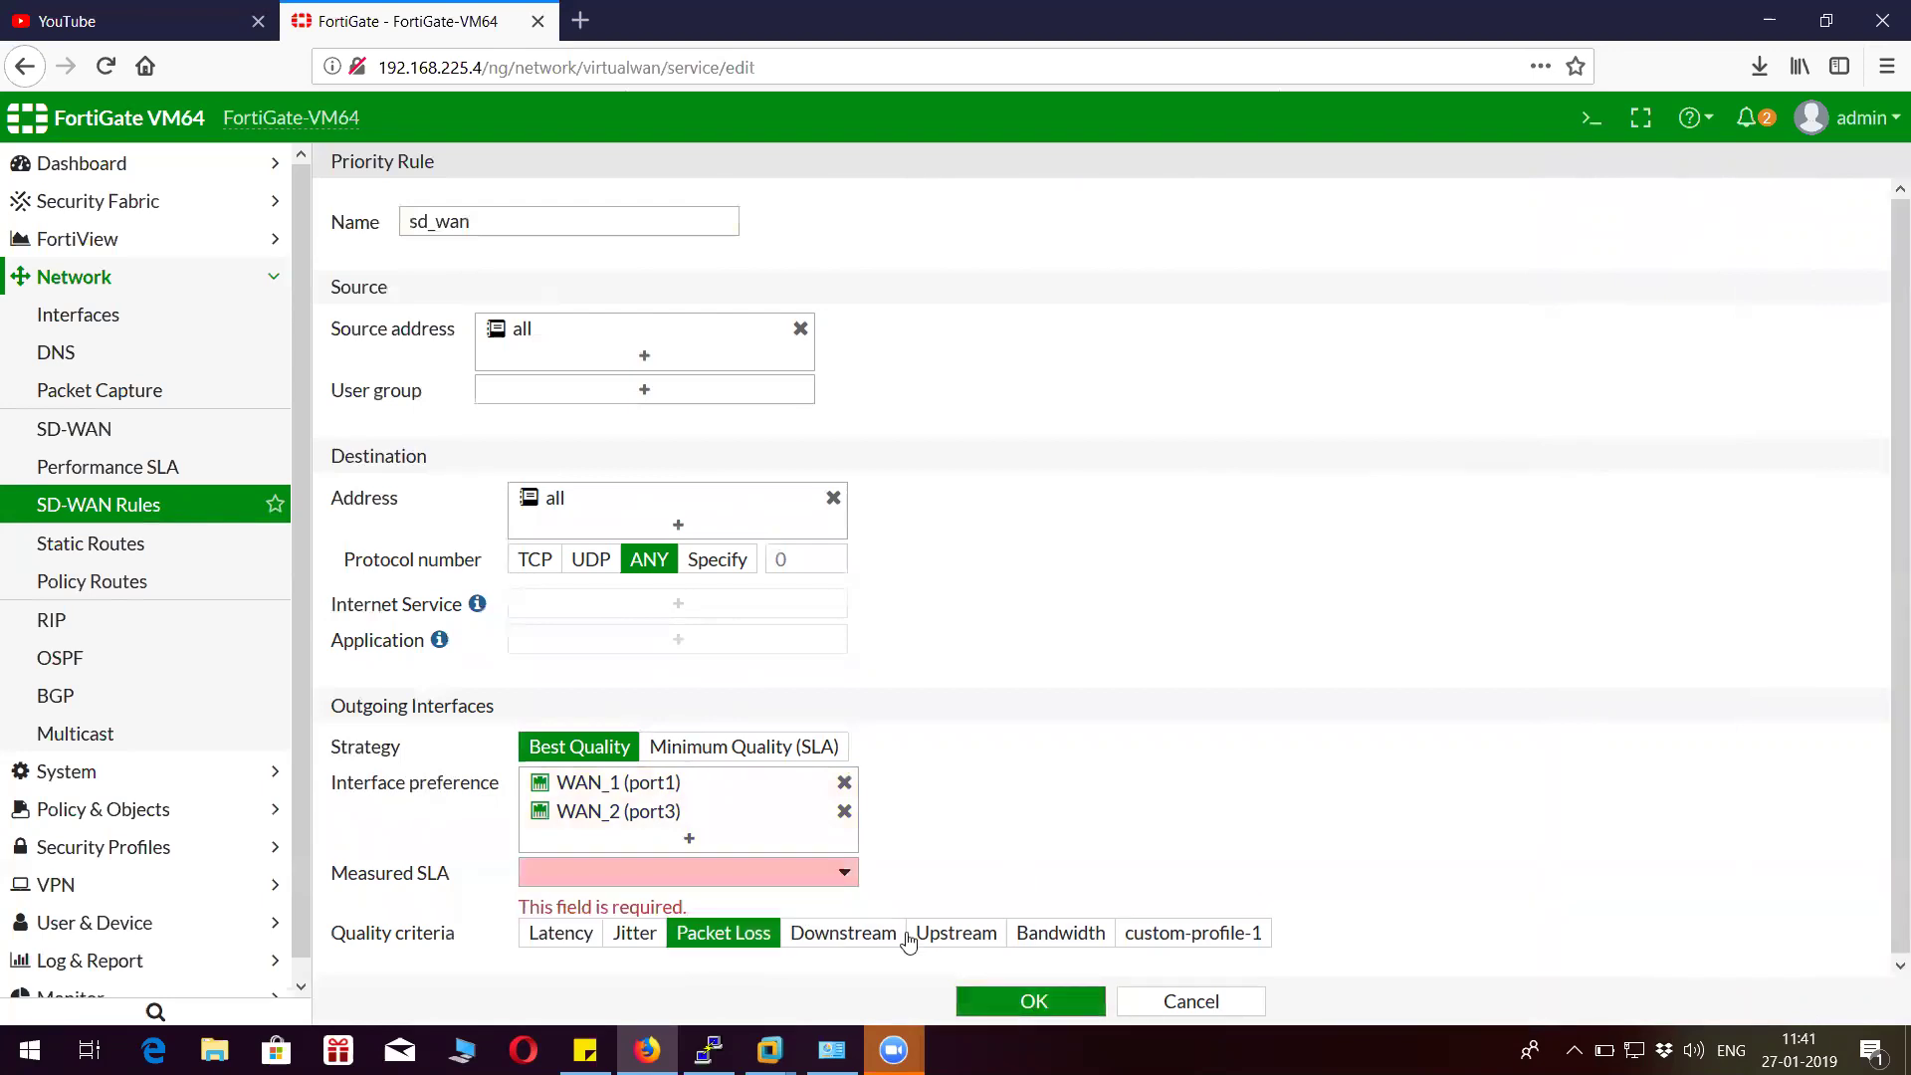
left_click(842, 873)
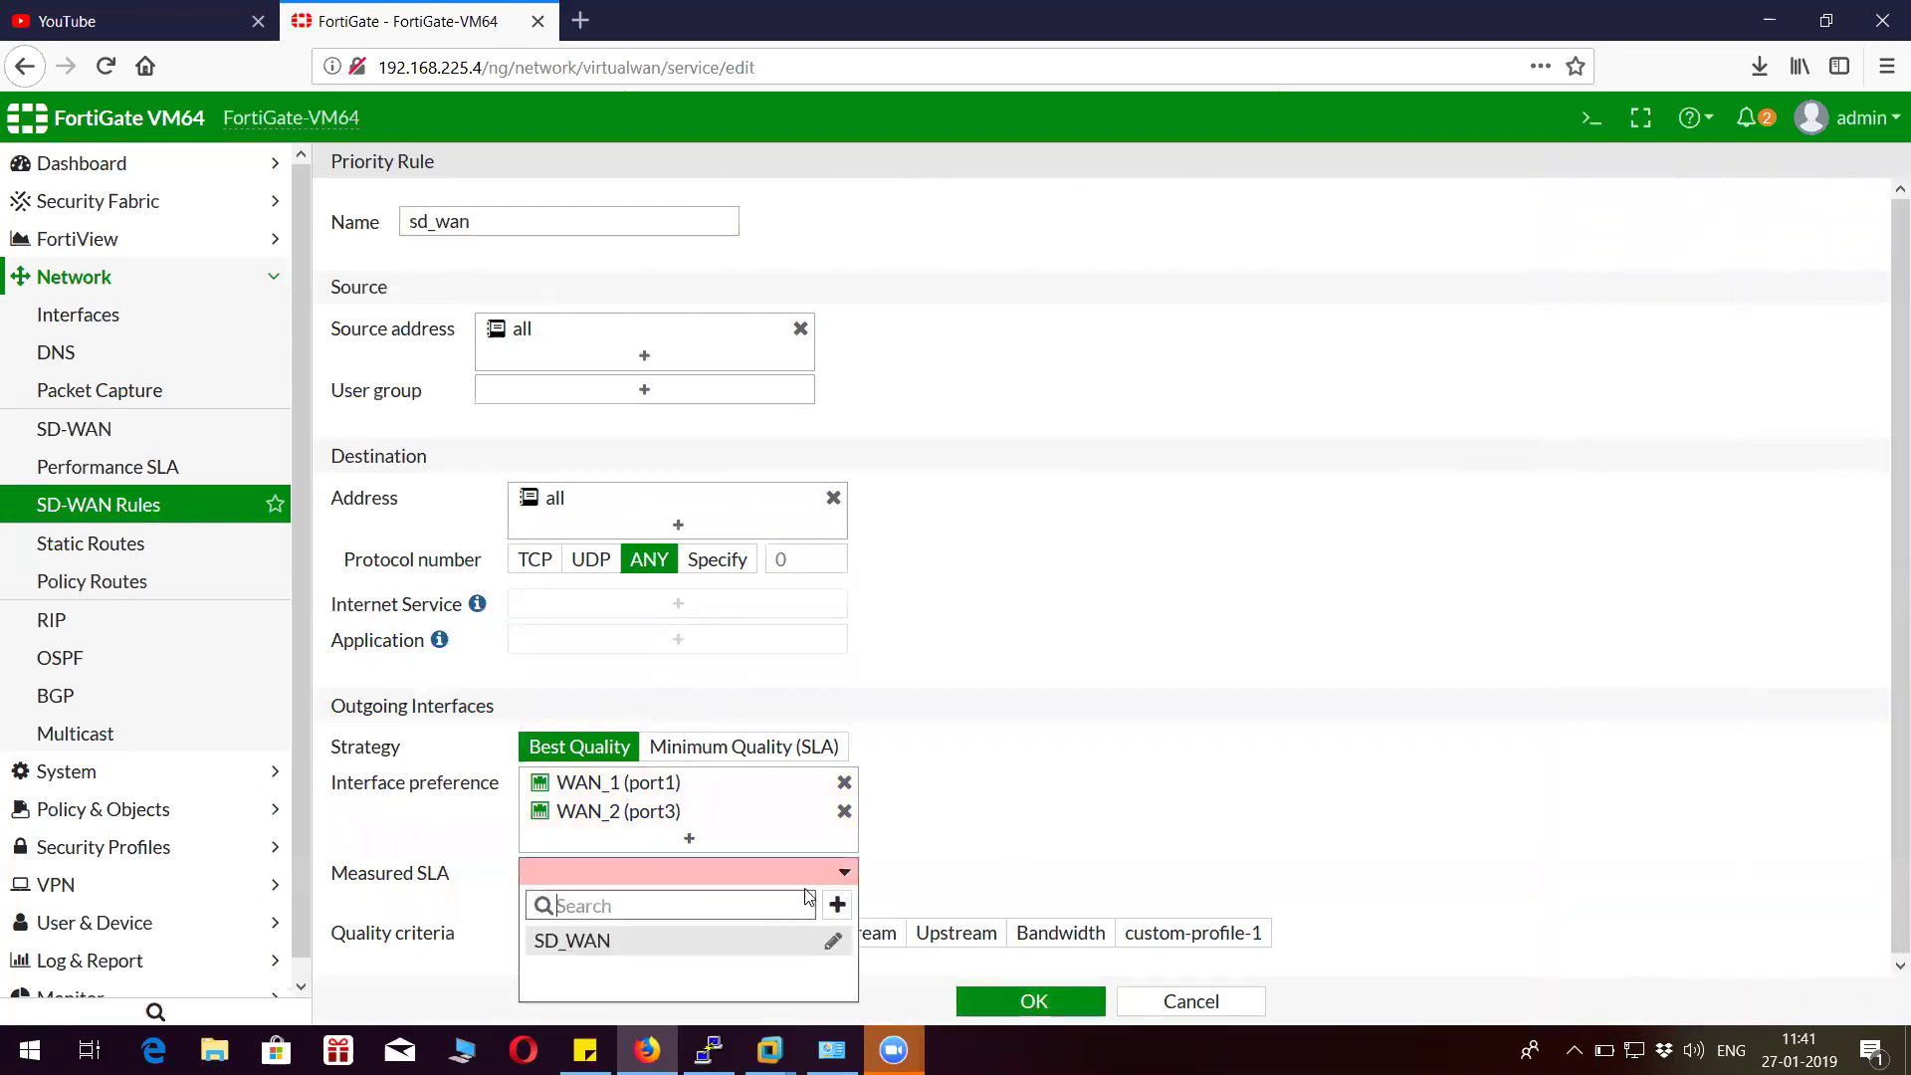
left_click(631, 942)
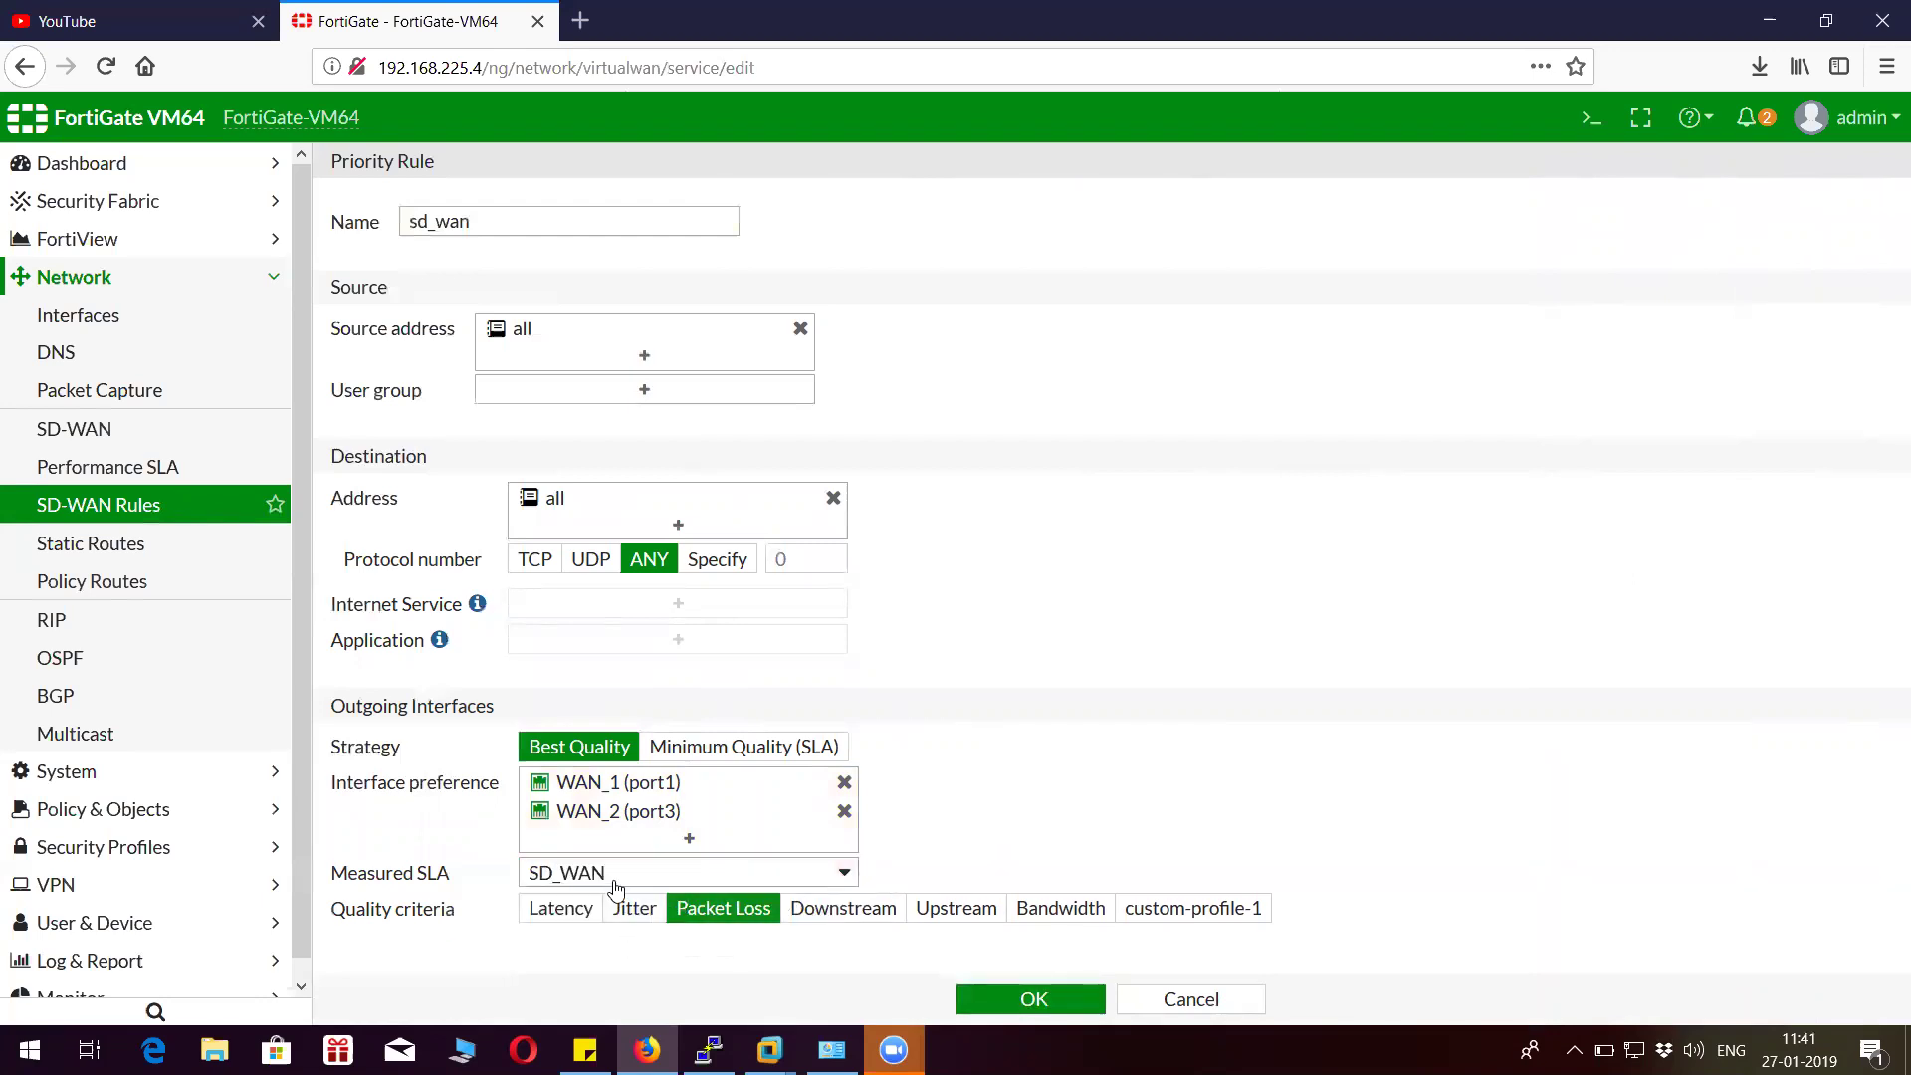
left_click(1048, 1001)
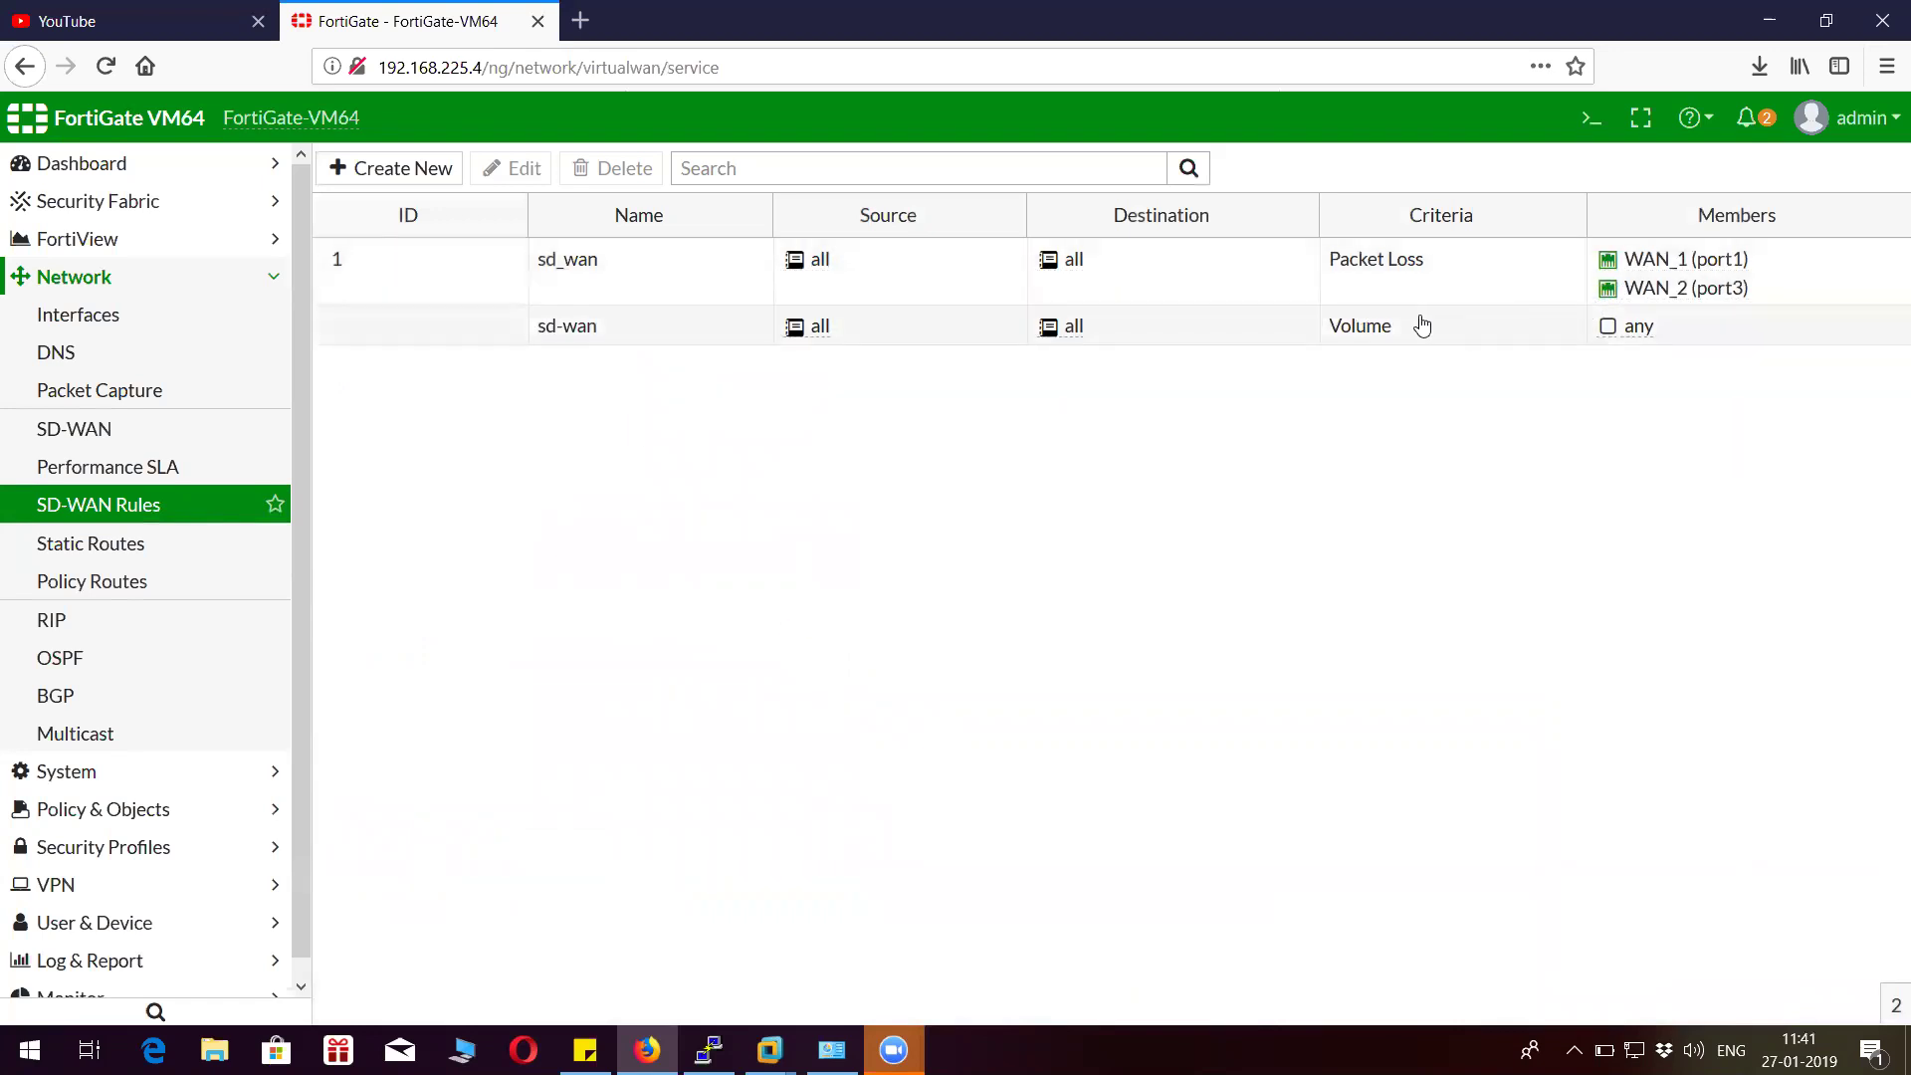
Check the SD_WAN health status and review the IPv4 firewall policies.
left_click(142, 476)
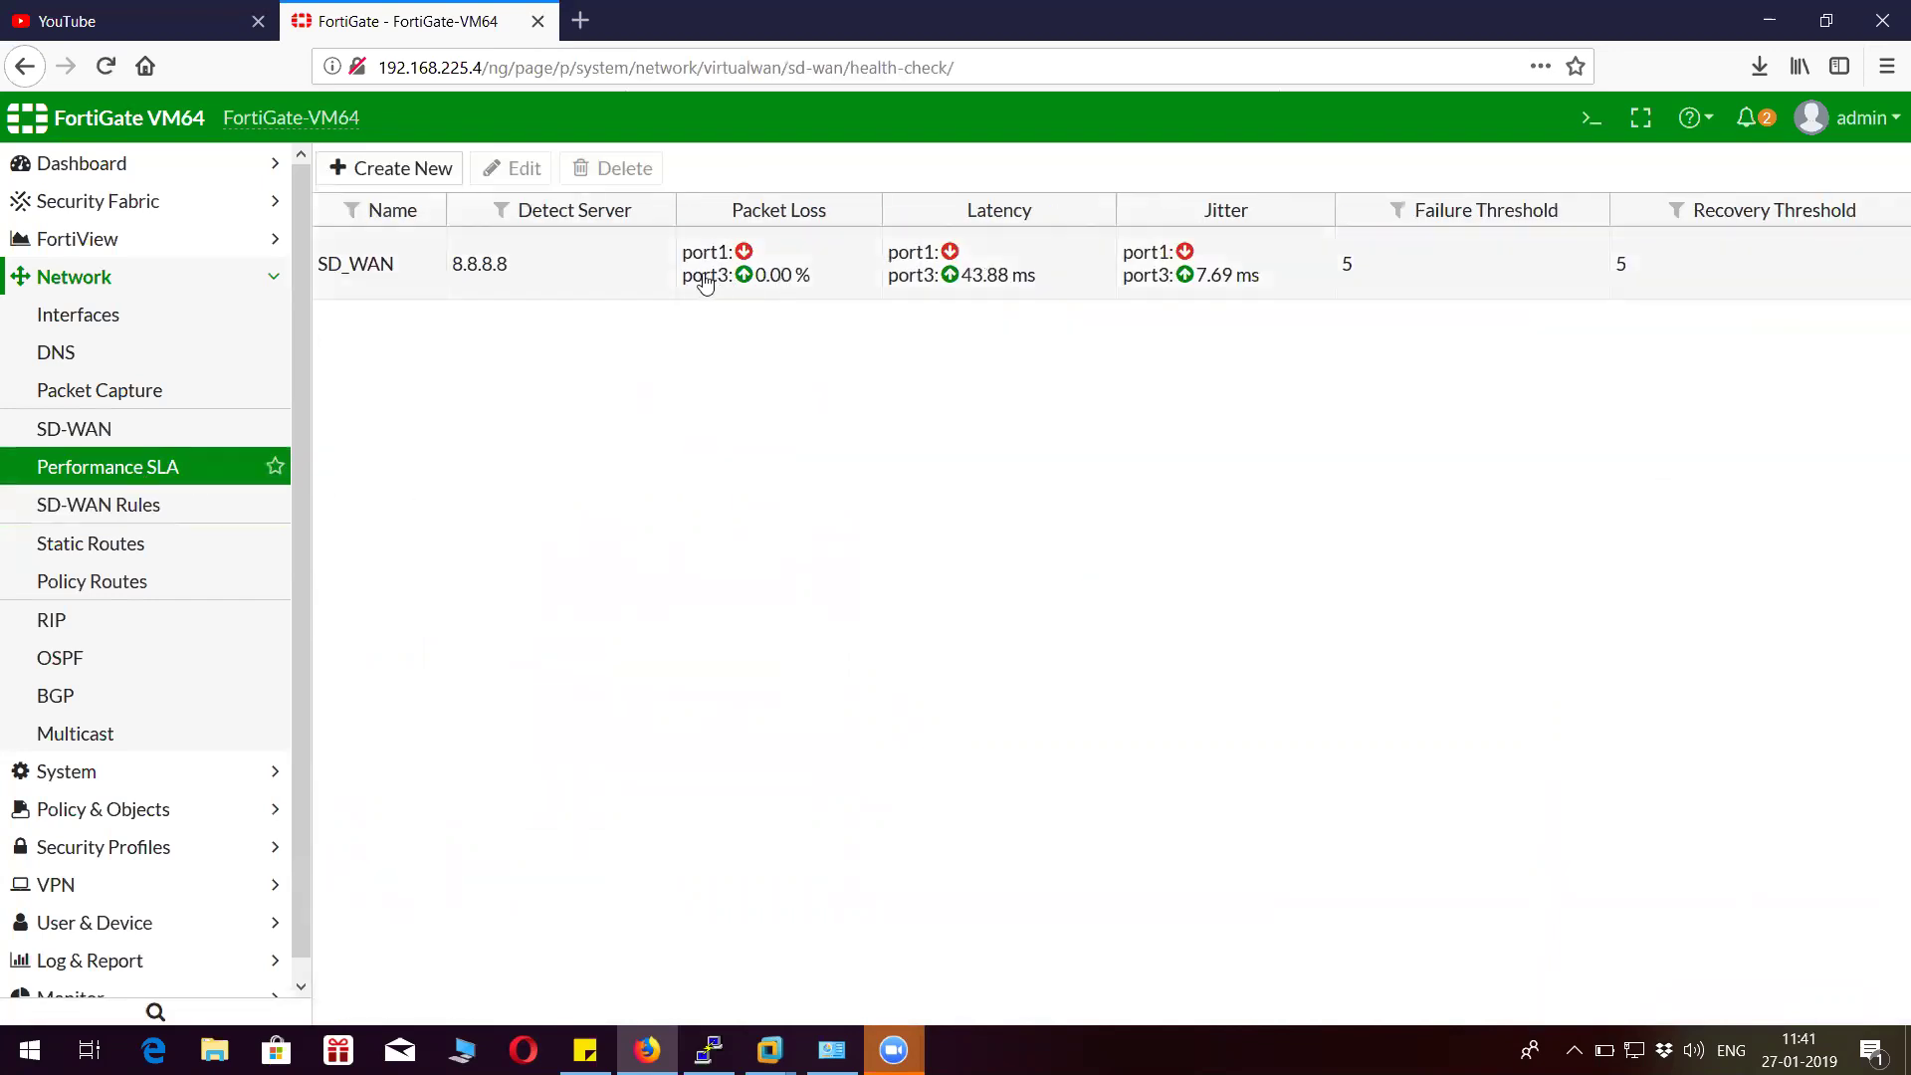
left_click(208, 277)
left_click(189, 354)
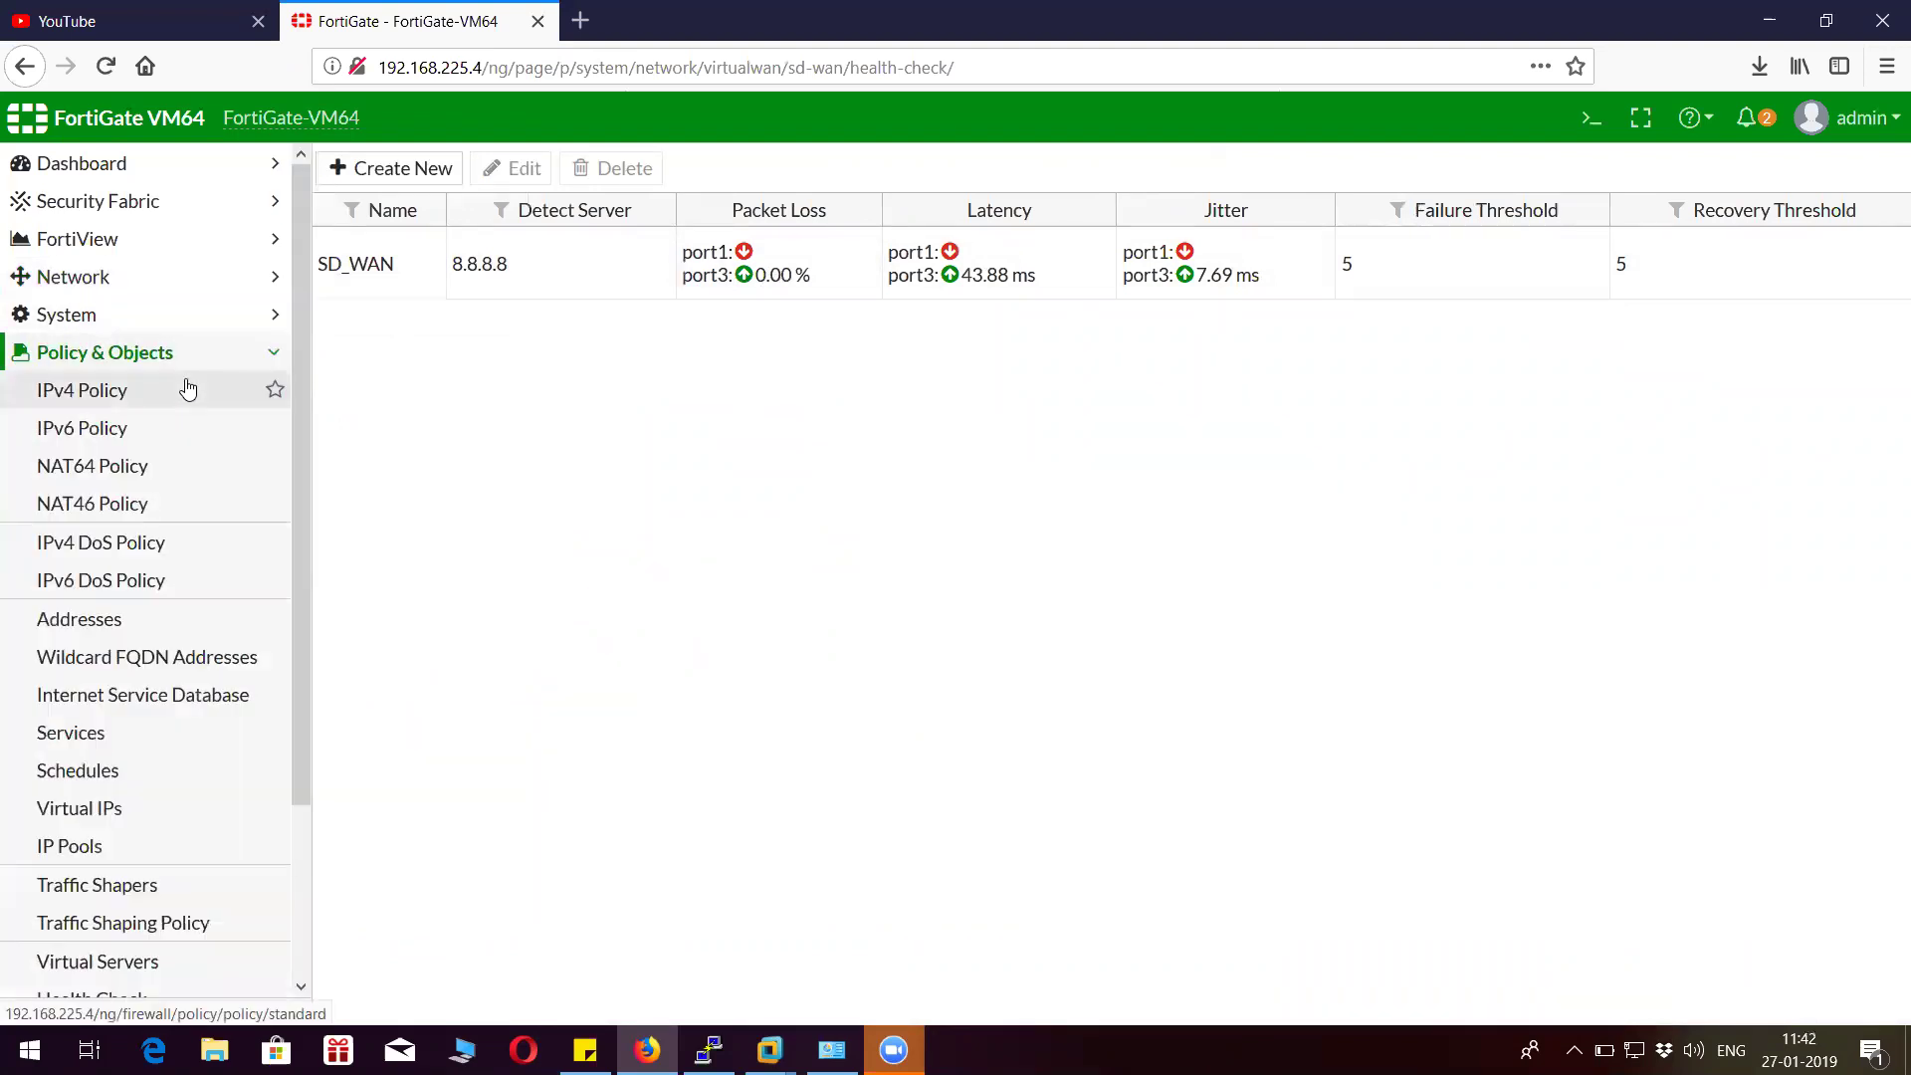
left_click(188, 393)
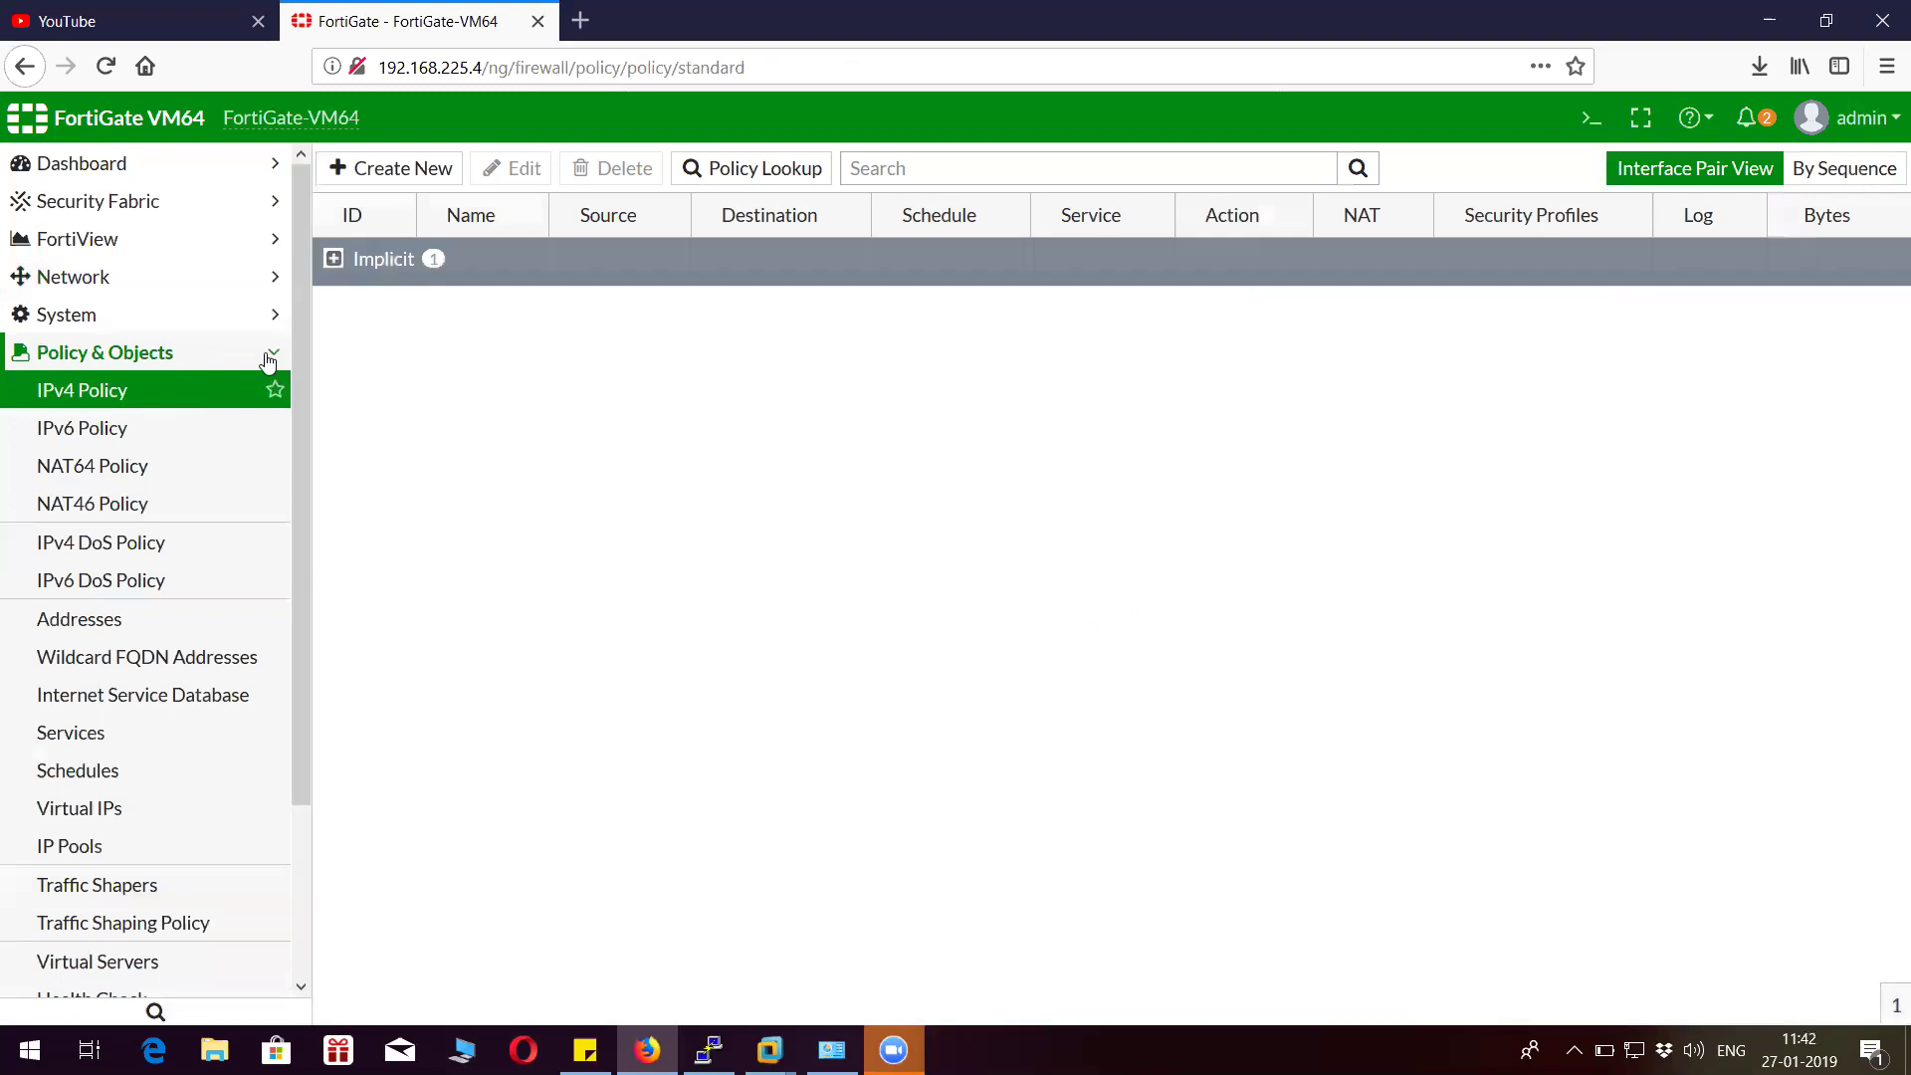
left_click(231, 352)
Review the interfaces list, selecting SD-WAN, port1 (WAN_1) and port3 (WAN_2).
left_click(215, 277)
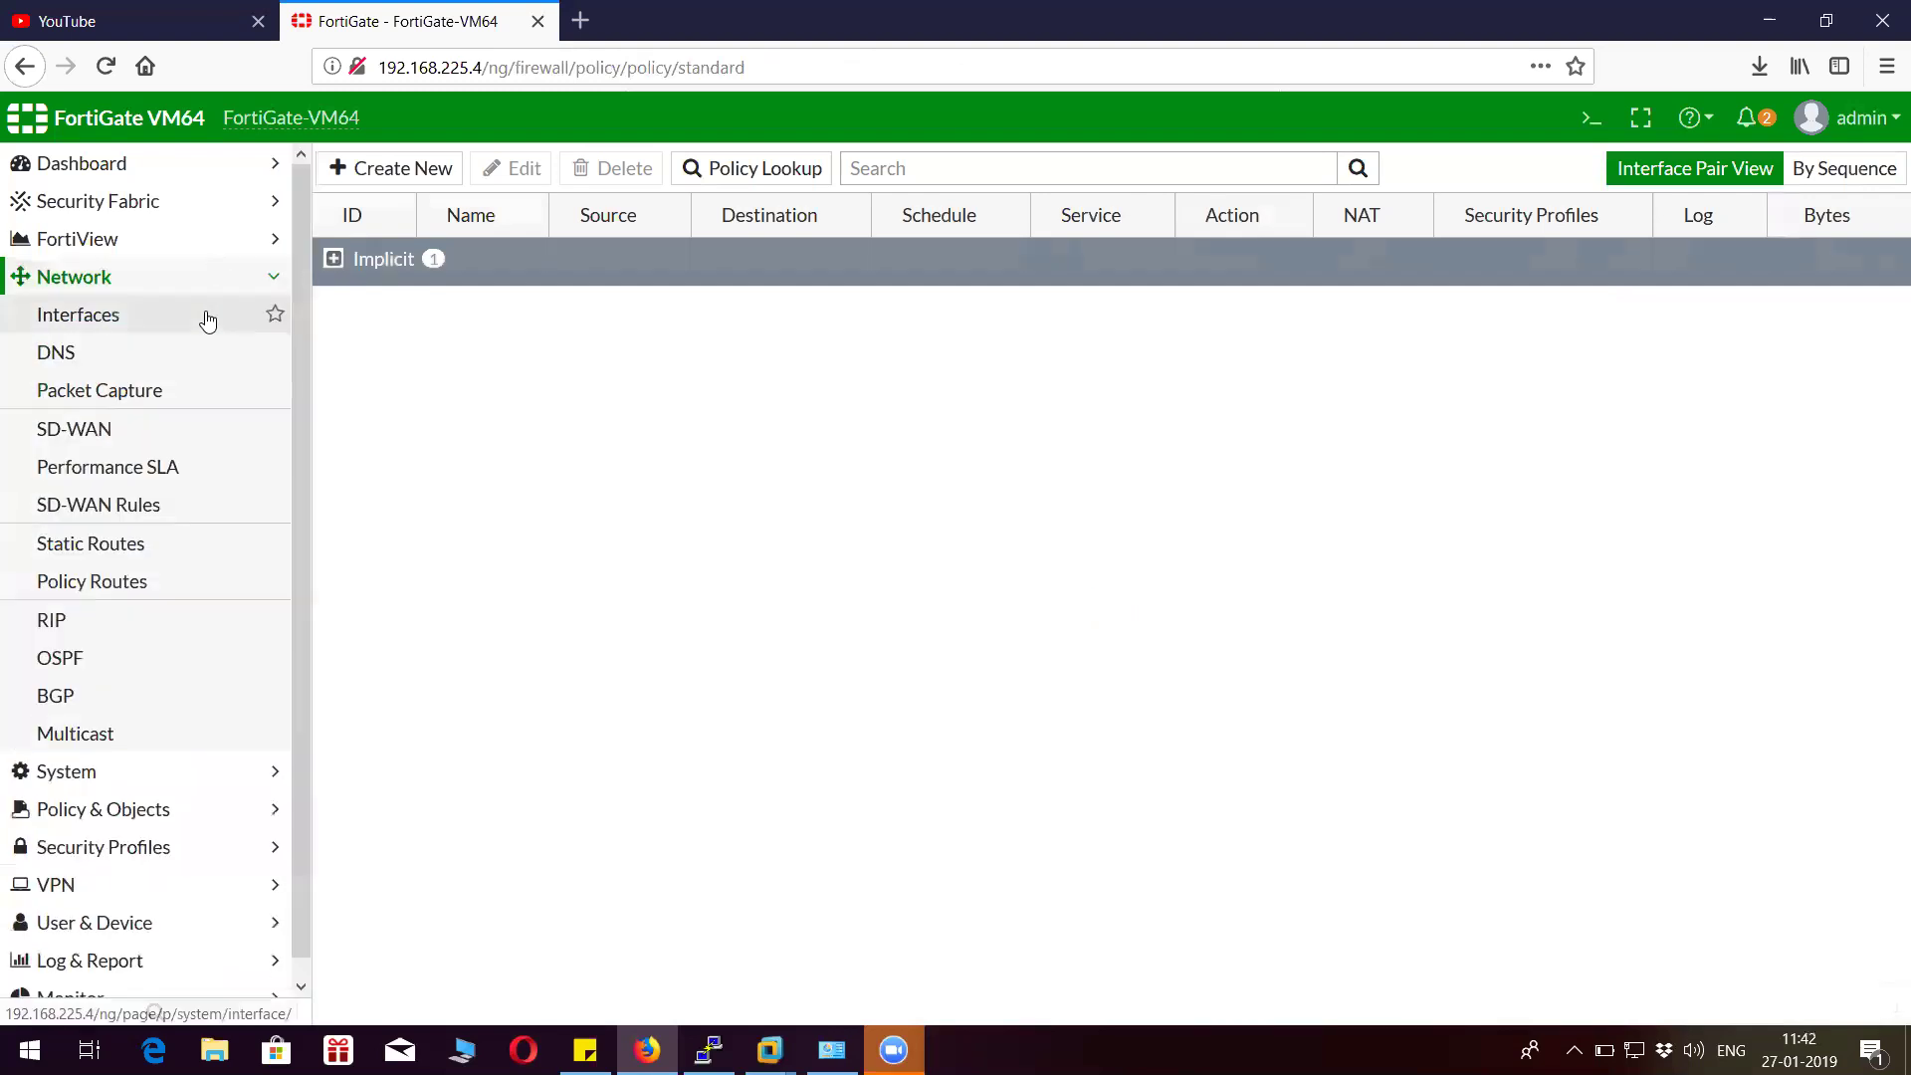
left_click(205, 314)
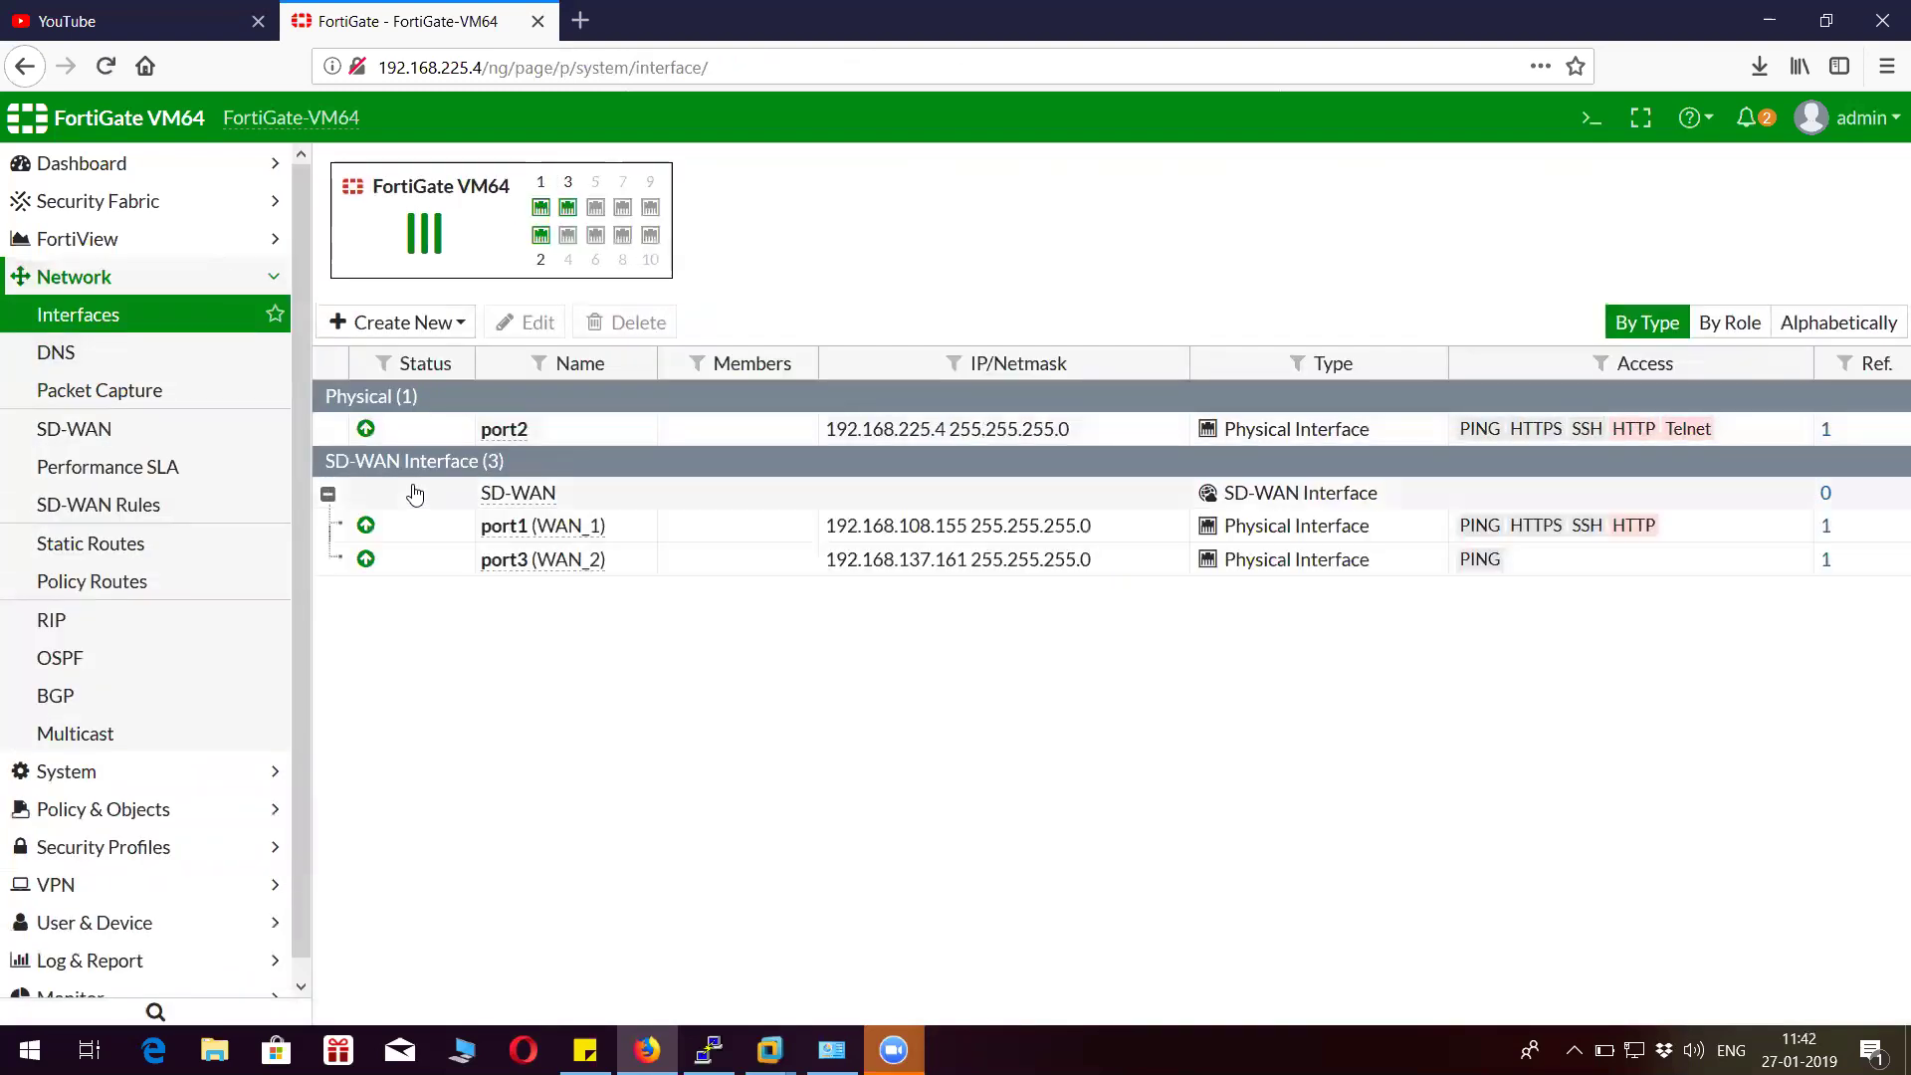
left_click(491, 496)
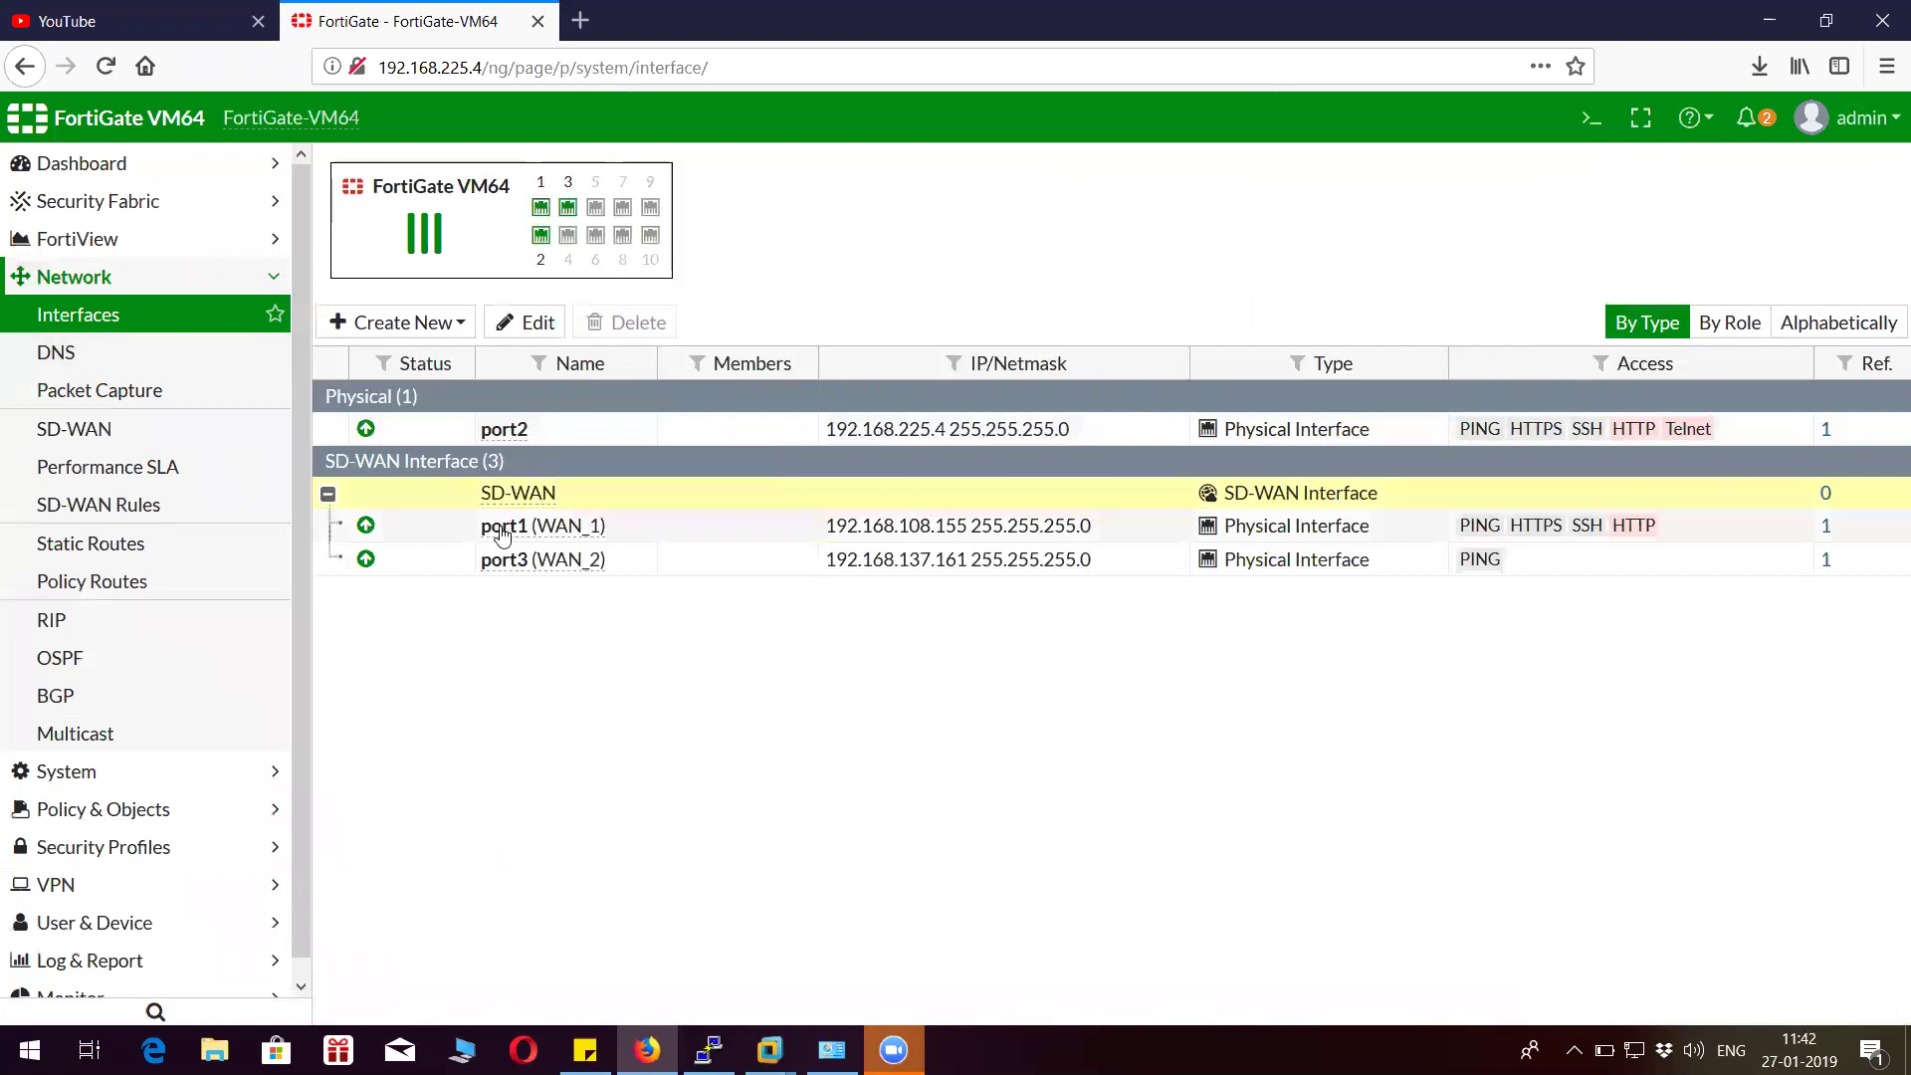
left_click(547, 526)
left_click(548, 563)
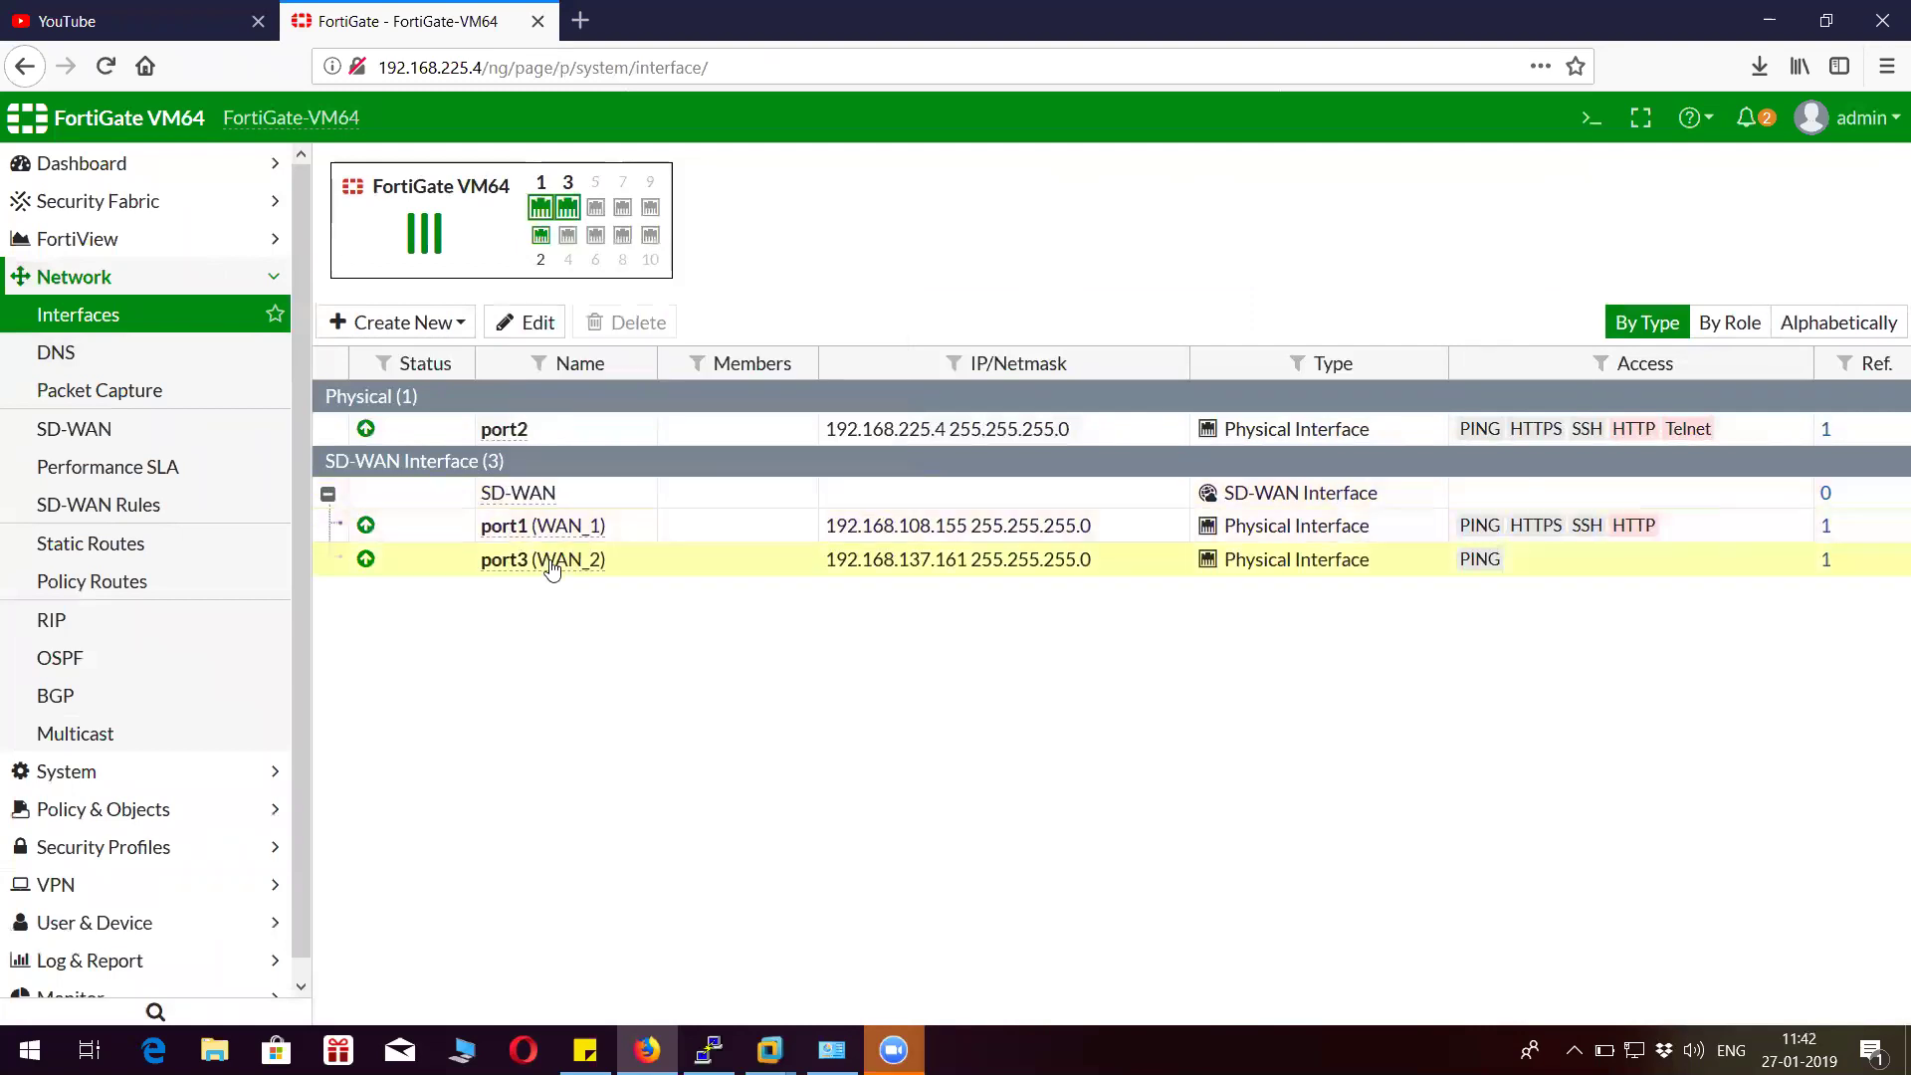
left_click(207, 279)
left_click(159, 278)
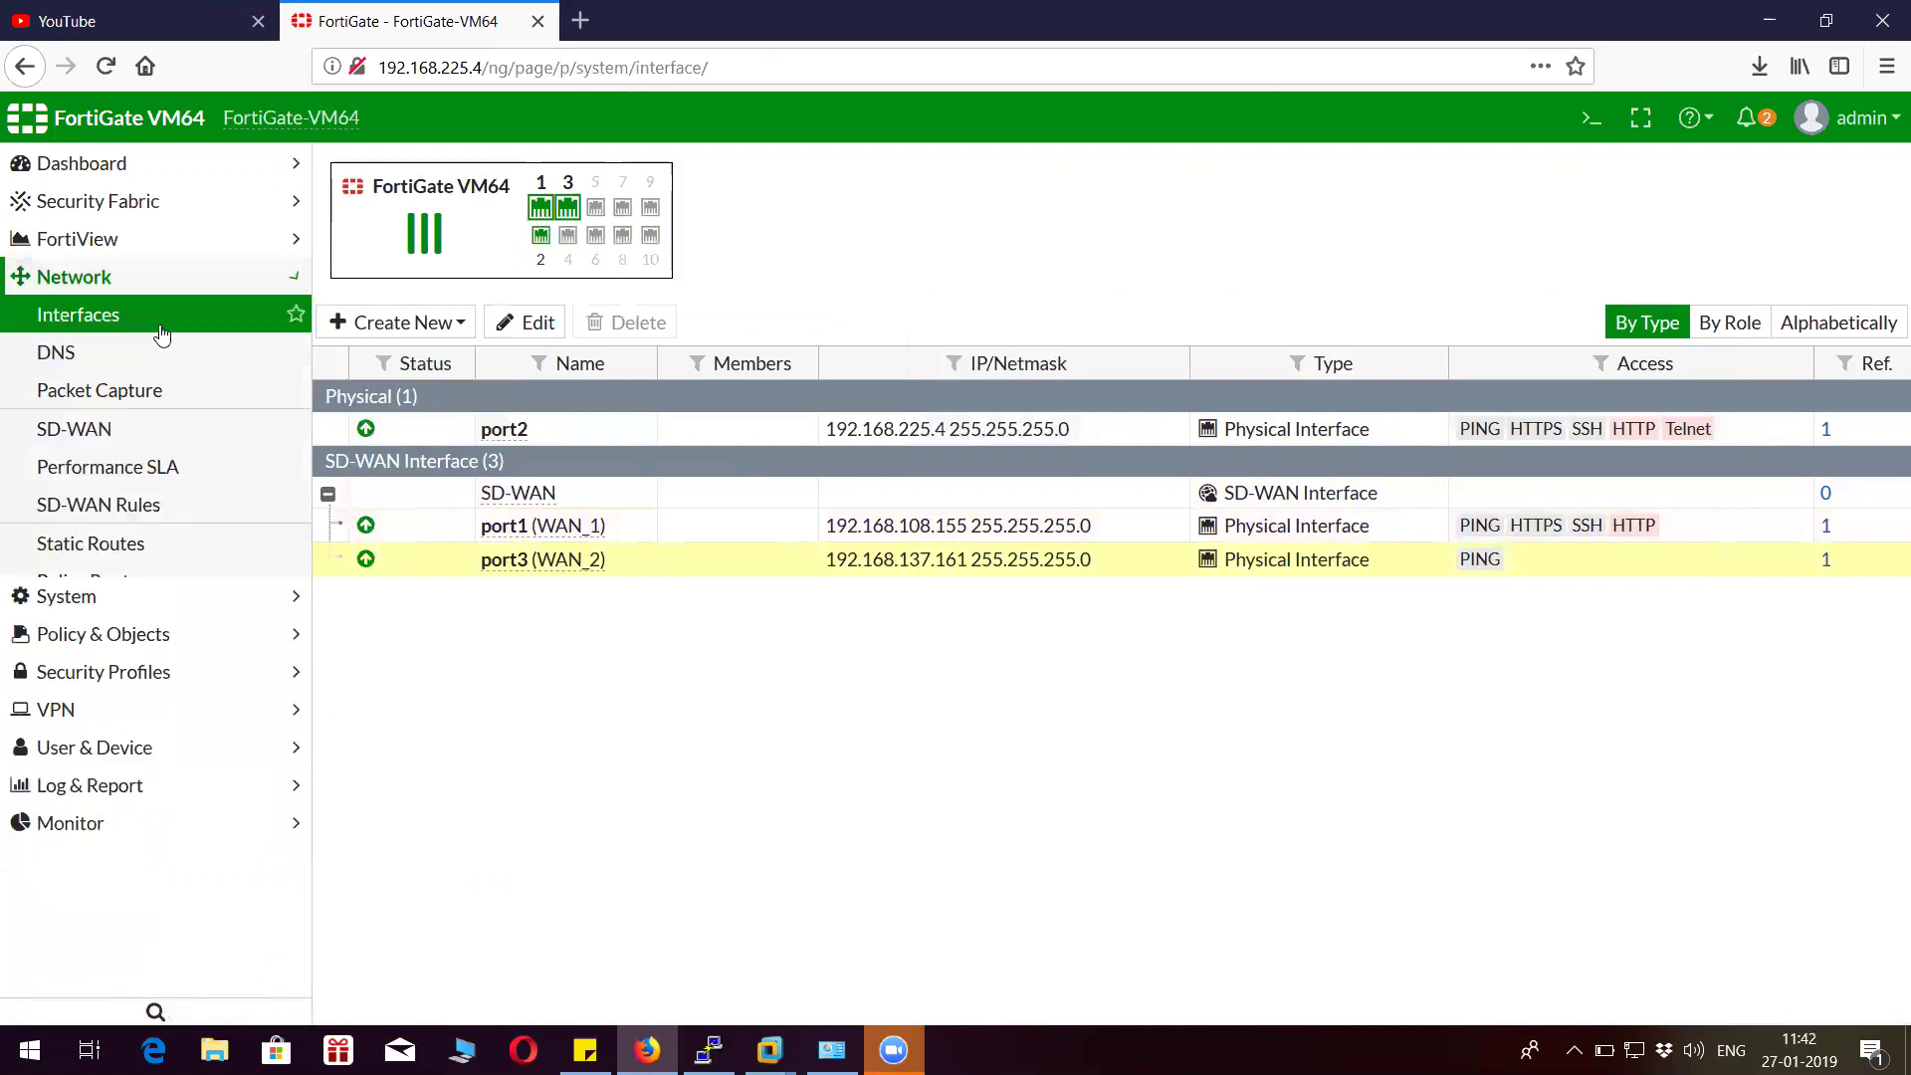
Add an IPv4 static route 0.0.0.0/0 through the SD-WAN interface.
left_click(149, 546)
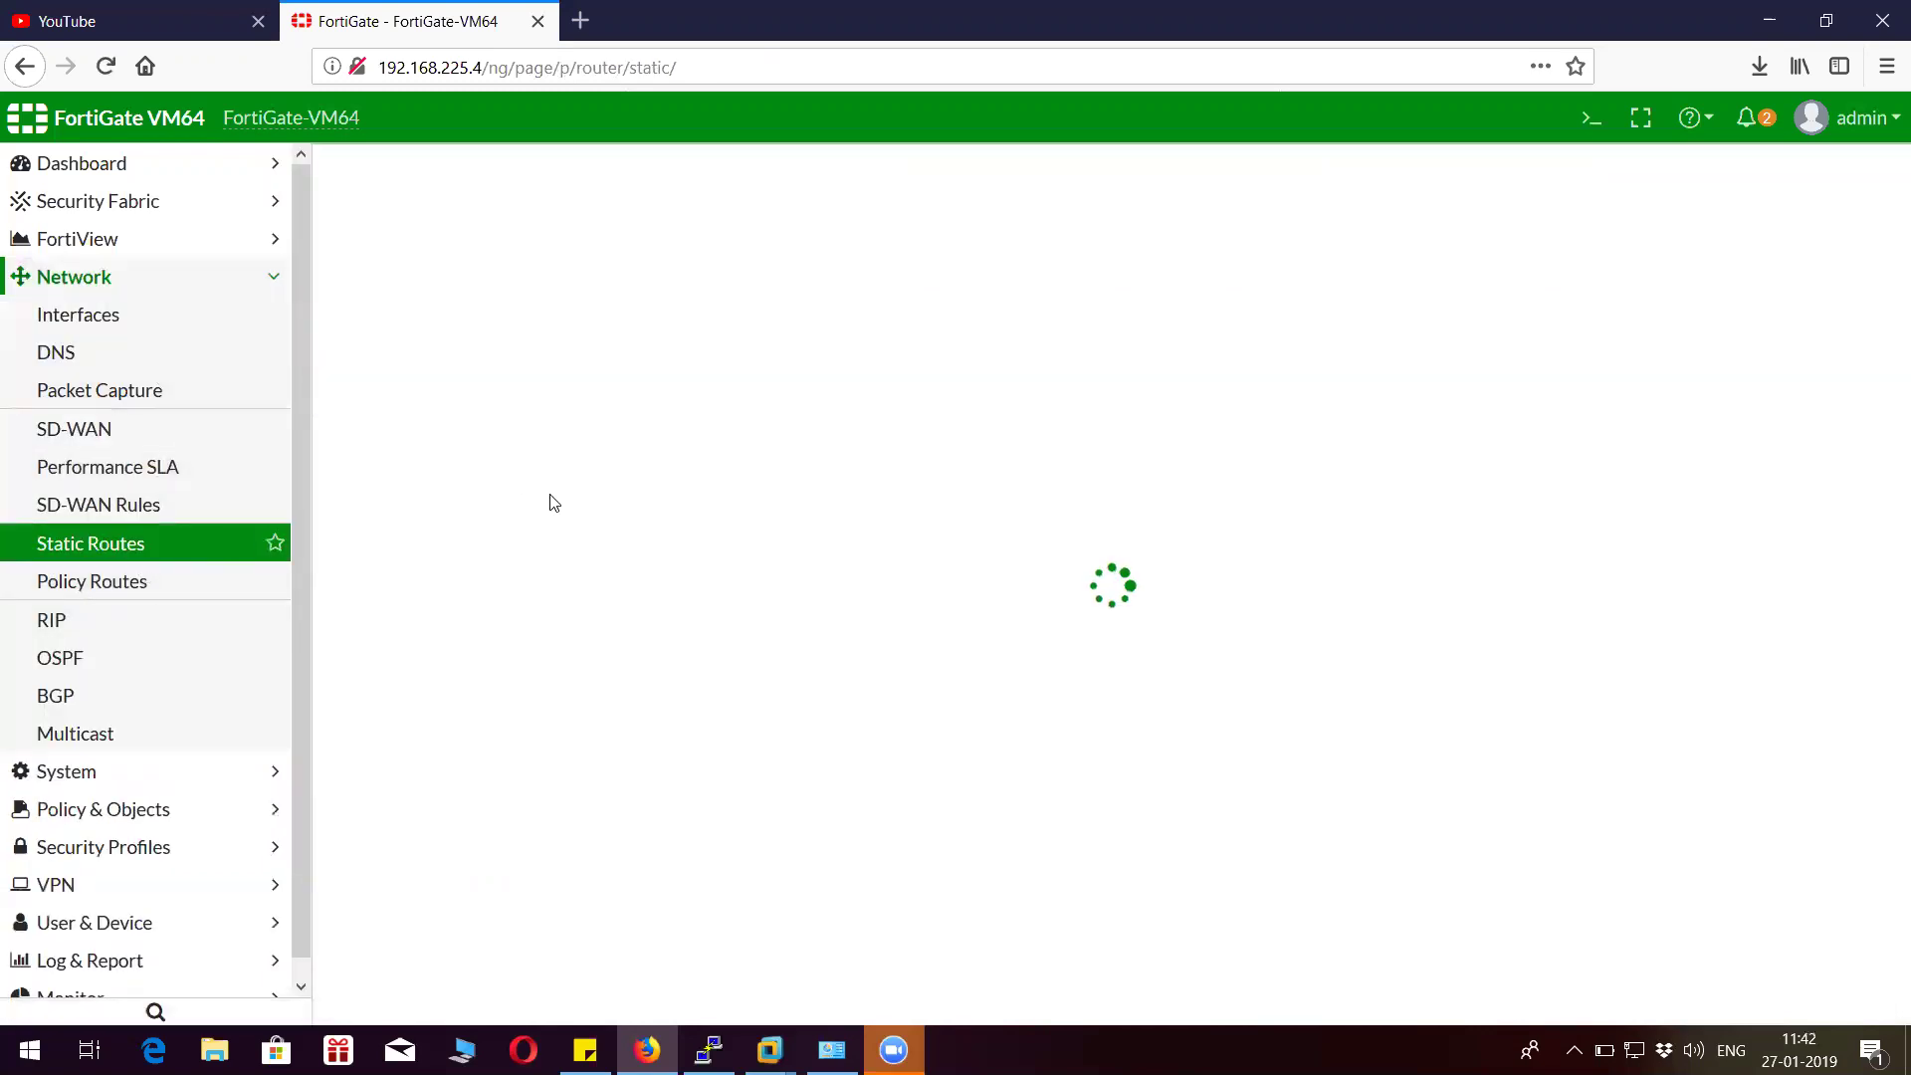
left_click(419, 169)
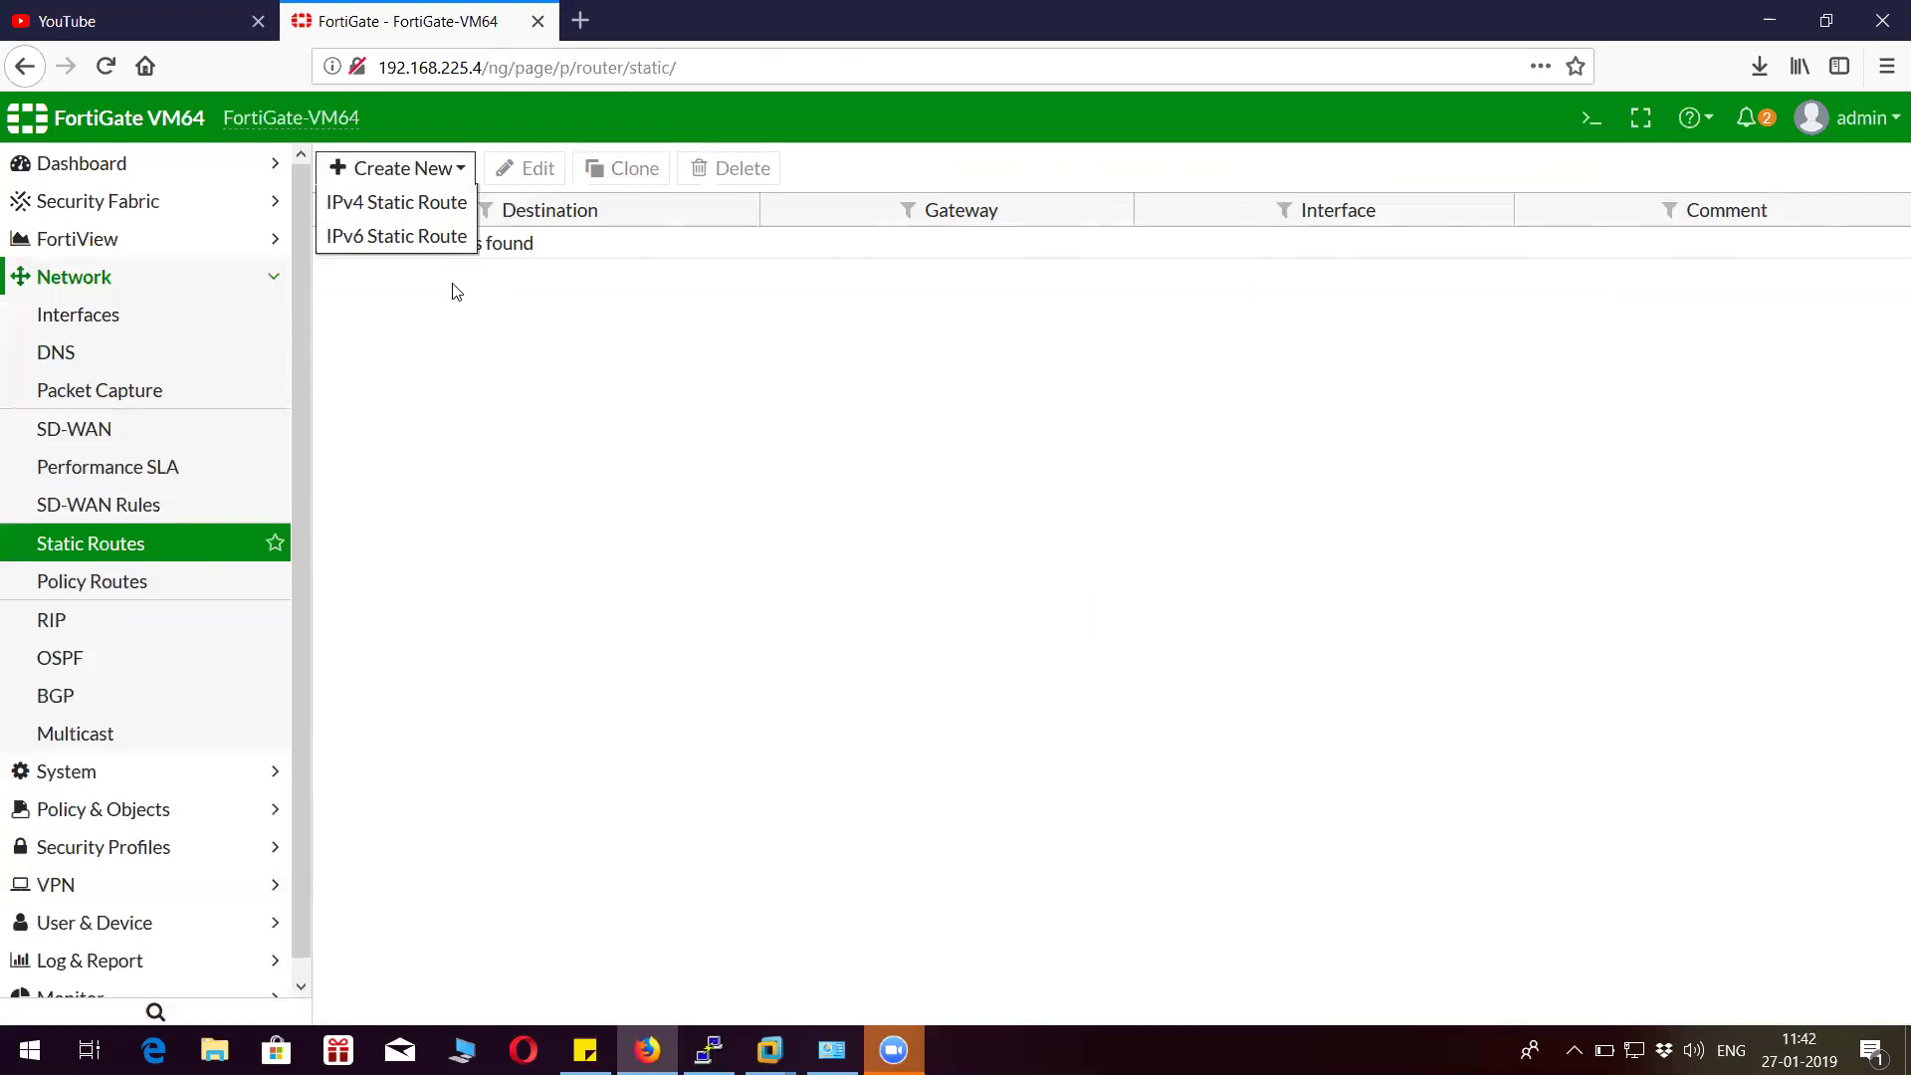
left_click(443, 202)
left_click(747, 328)
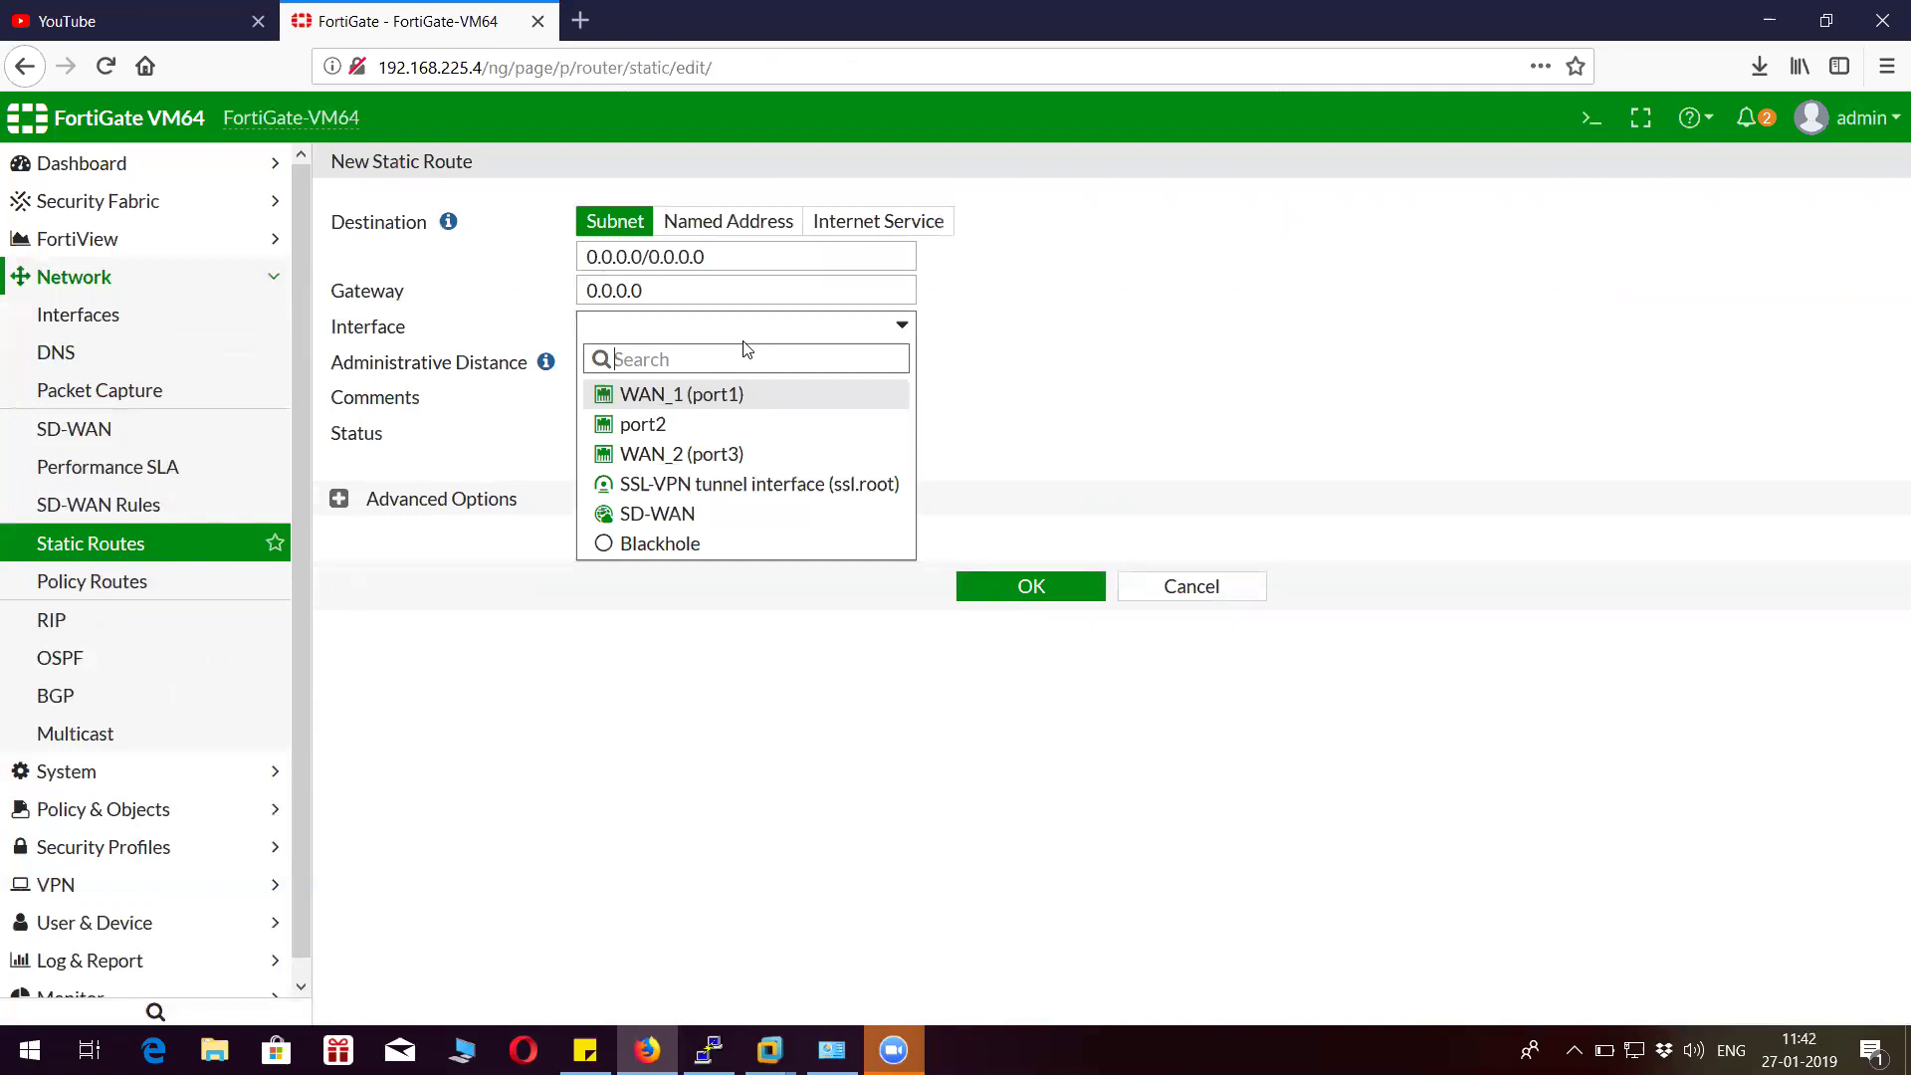
left_click(727, 514)
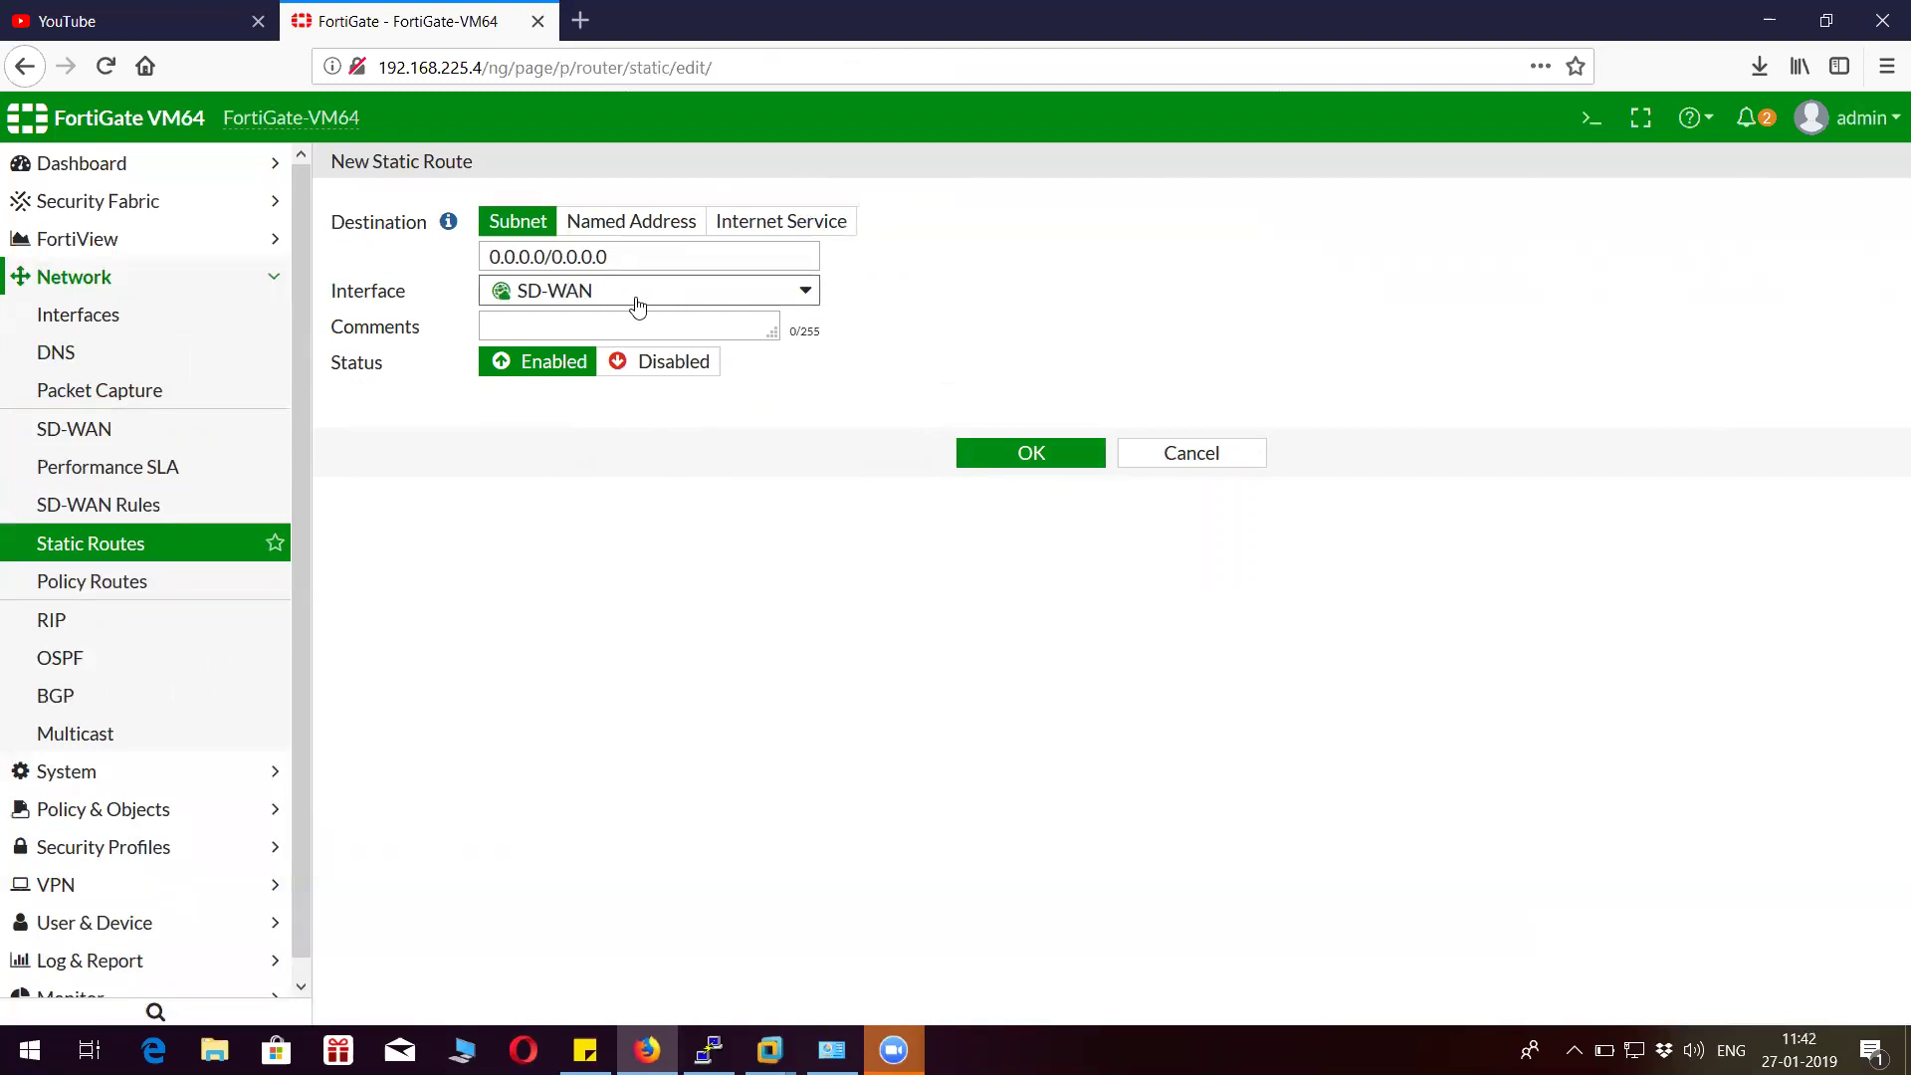
mouse_move(590, 296)
left_click(998, 455)
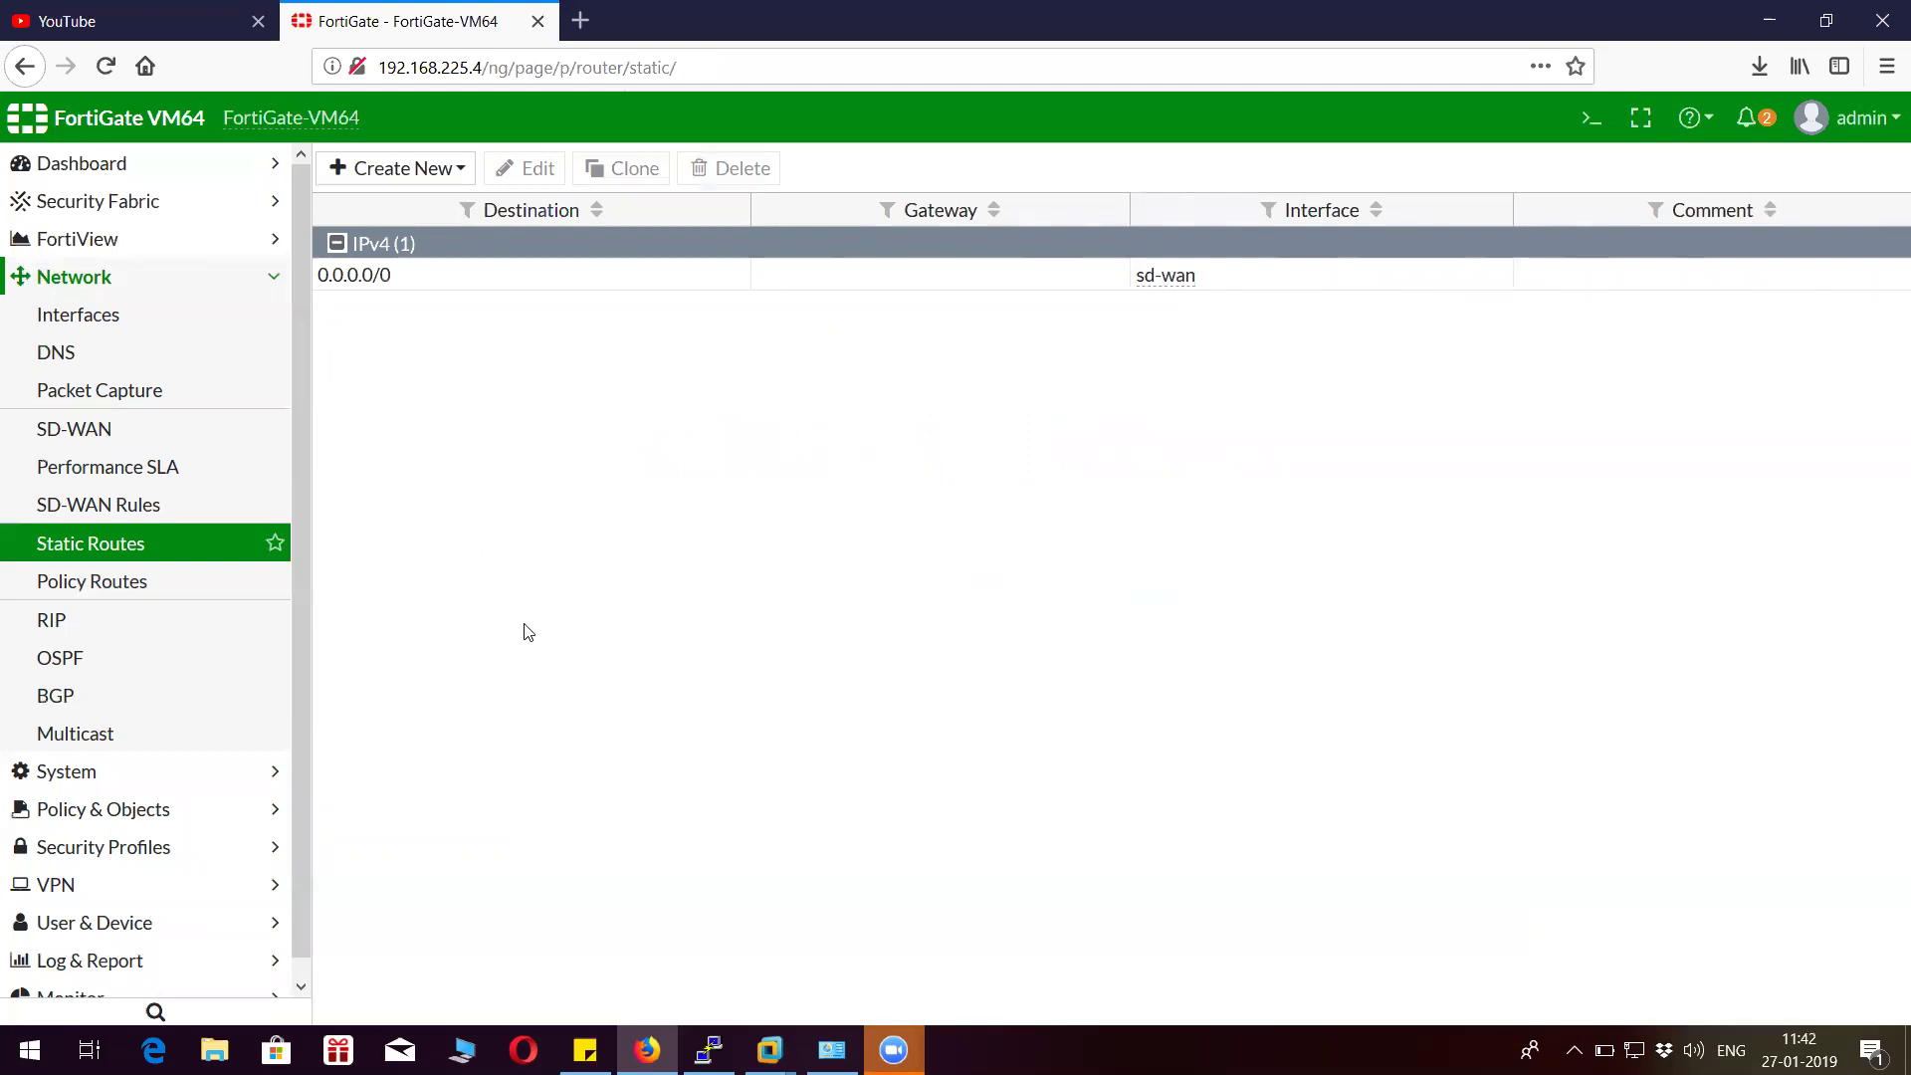
Start a new IPv4 policy named sd_wan from incoming port2 to outgoing SD-WAN.
left_click(154, 808)
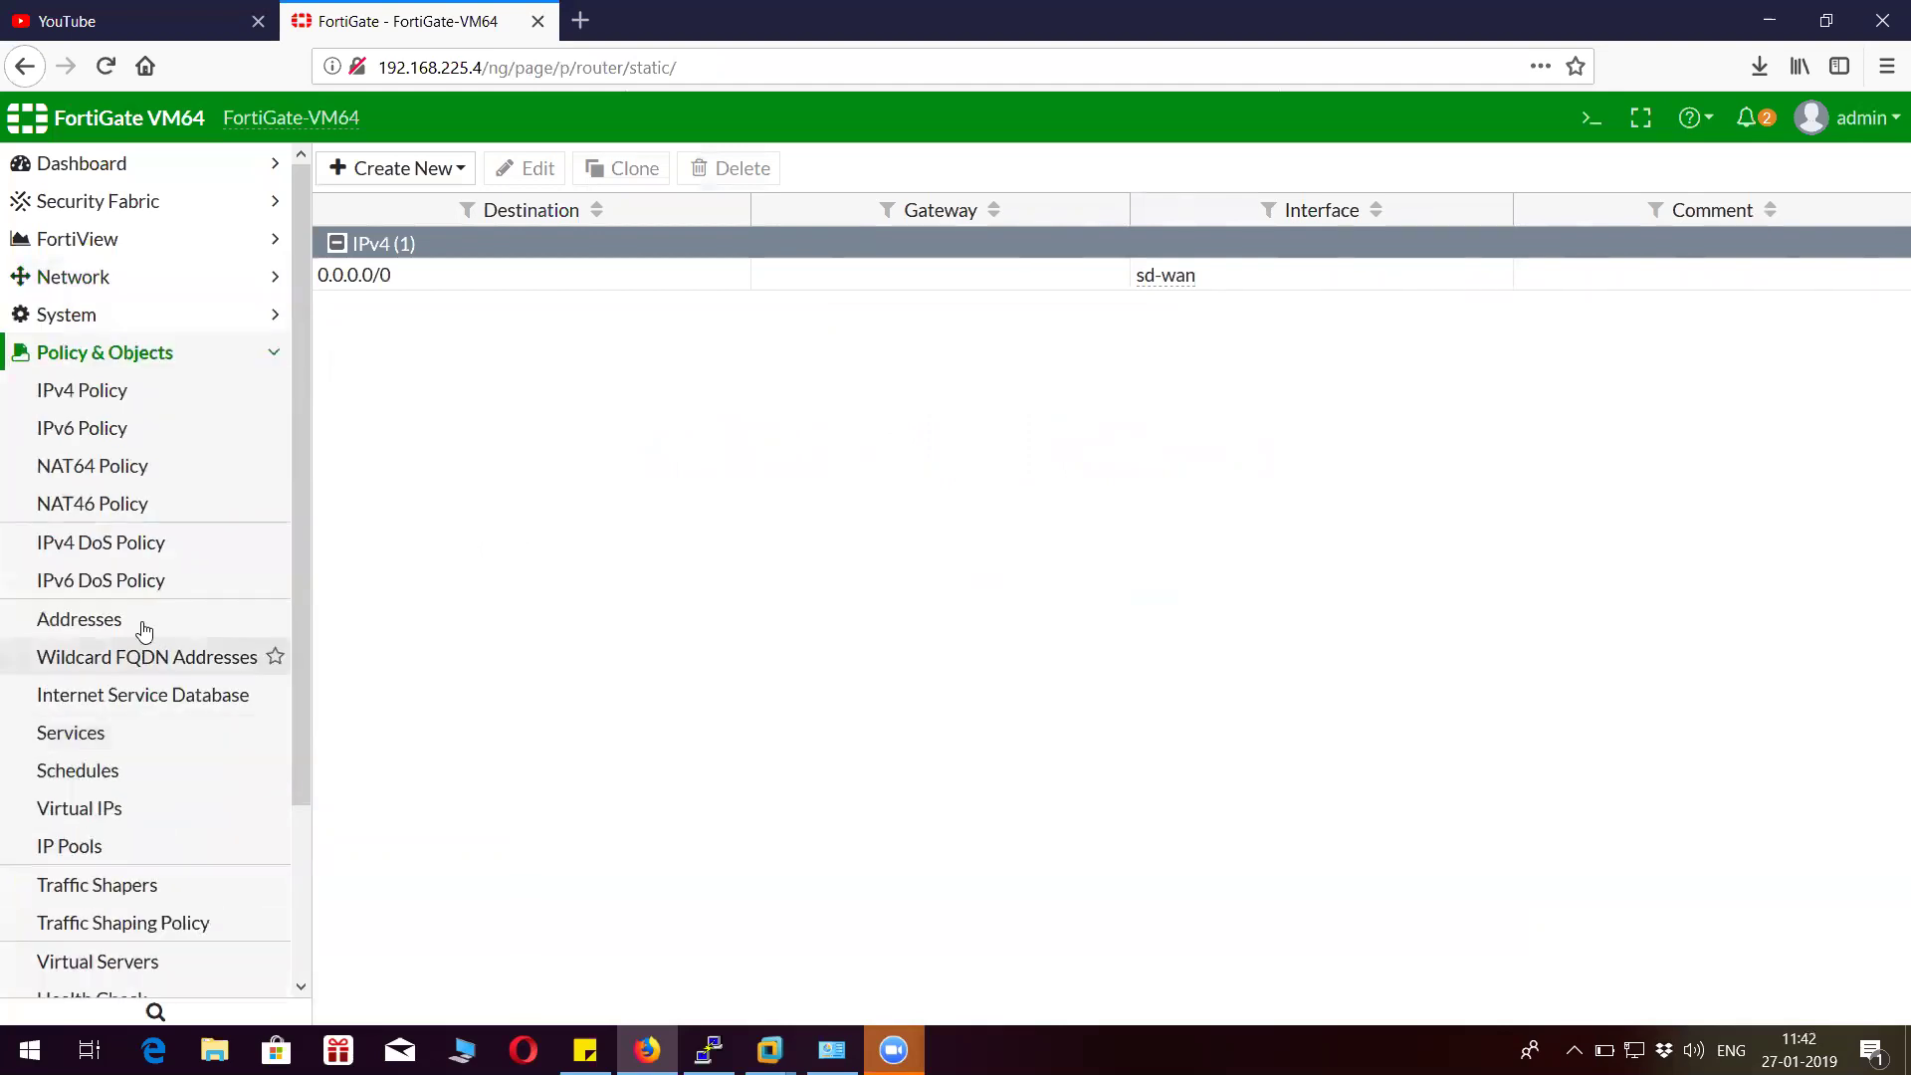
left_click(127, 398)
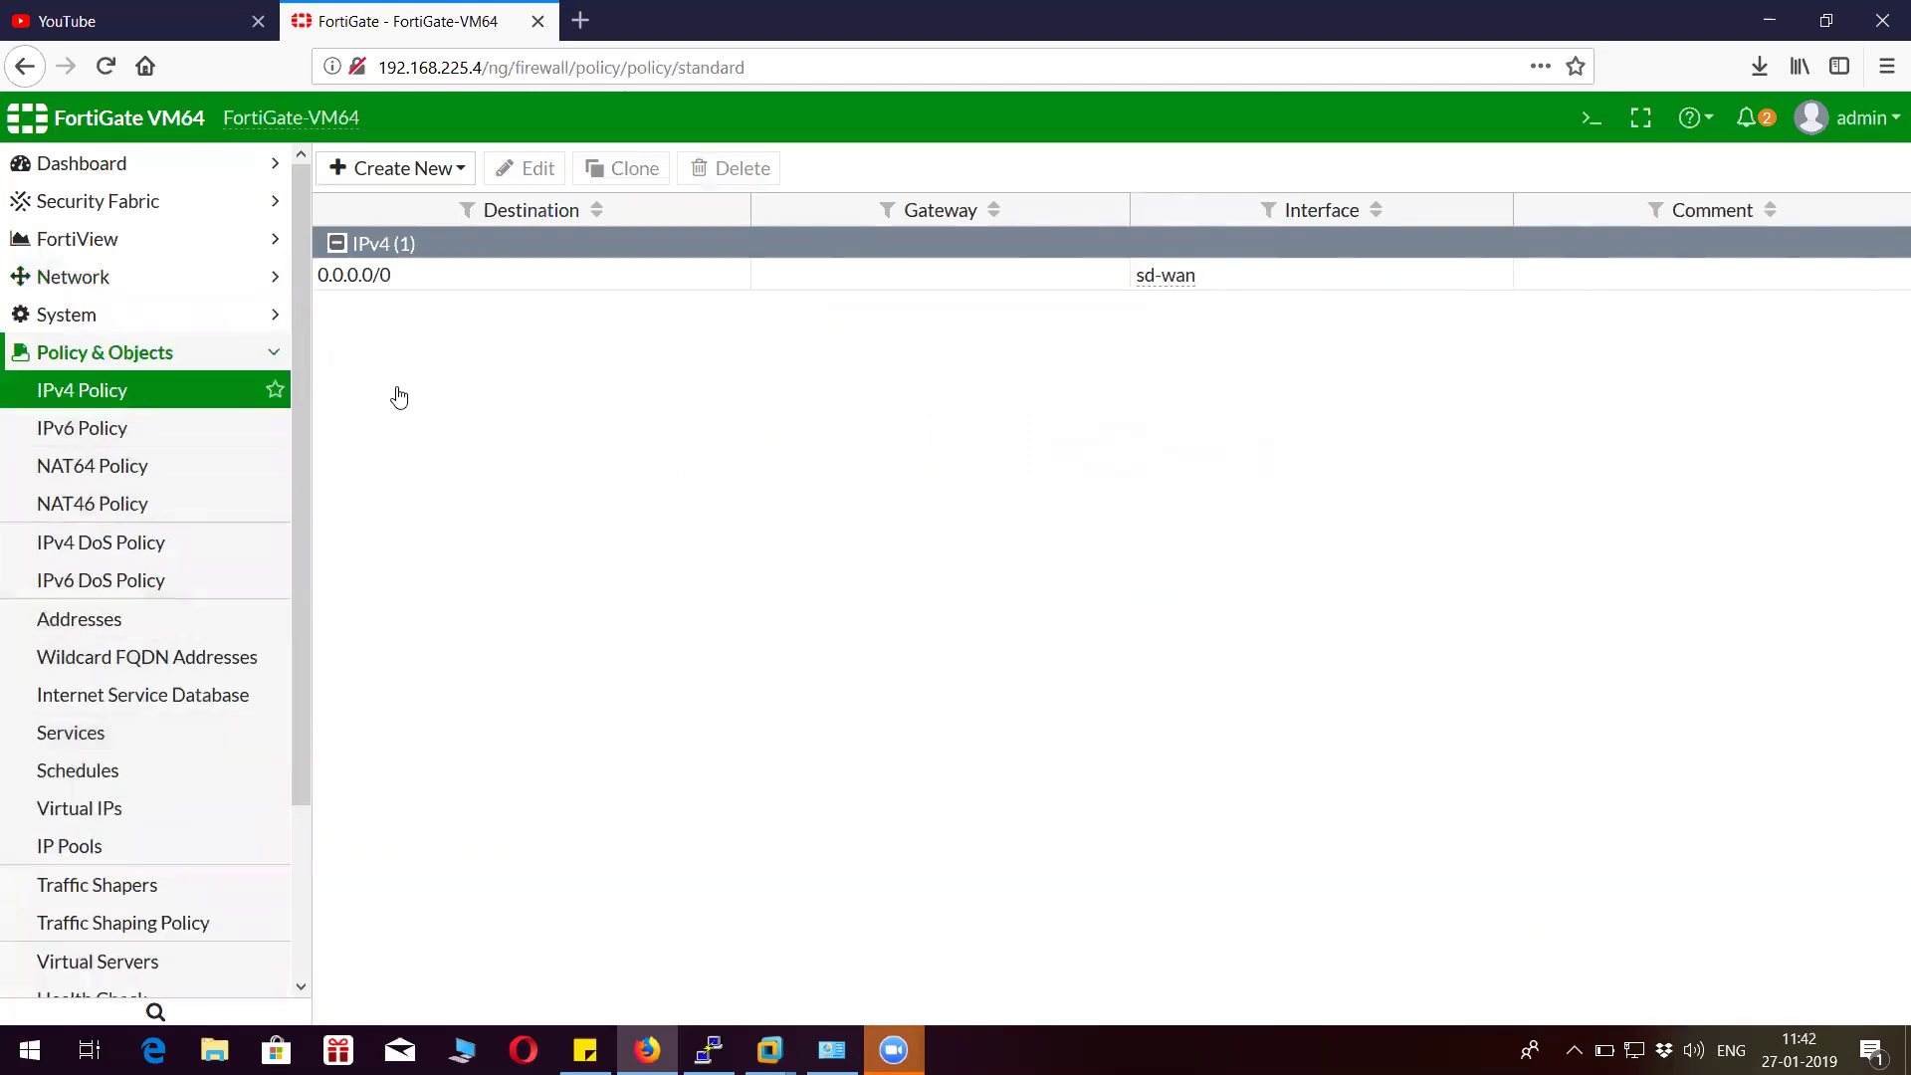
left_click(420, 180)
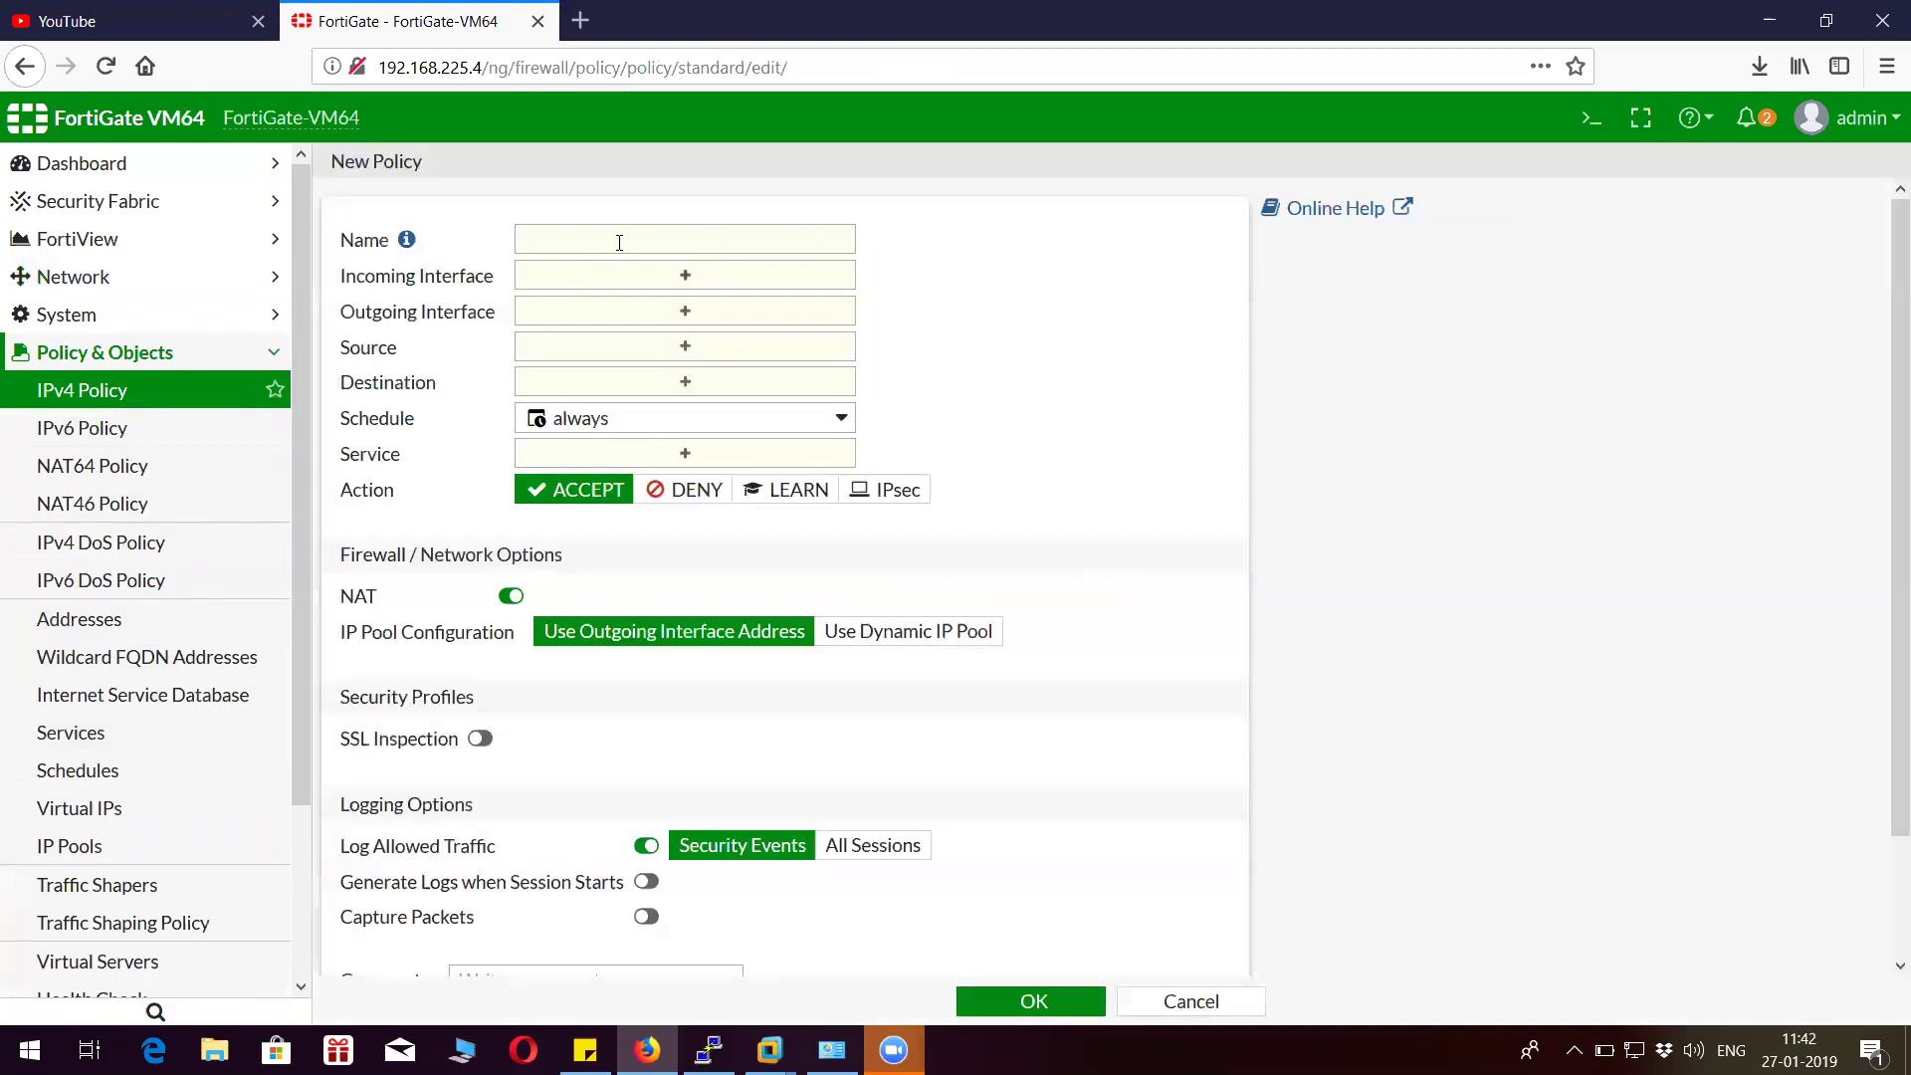
left_click(621, 242)
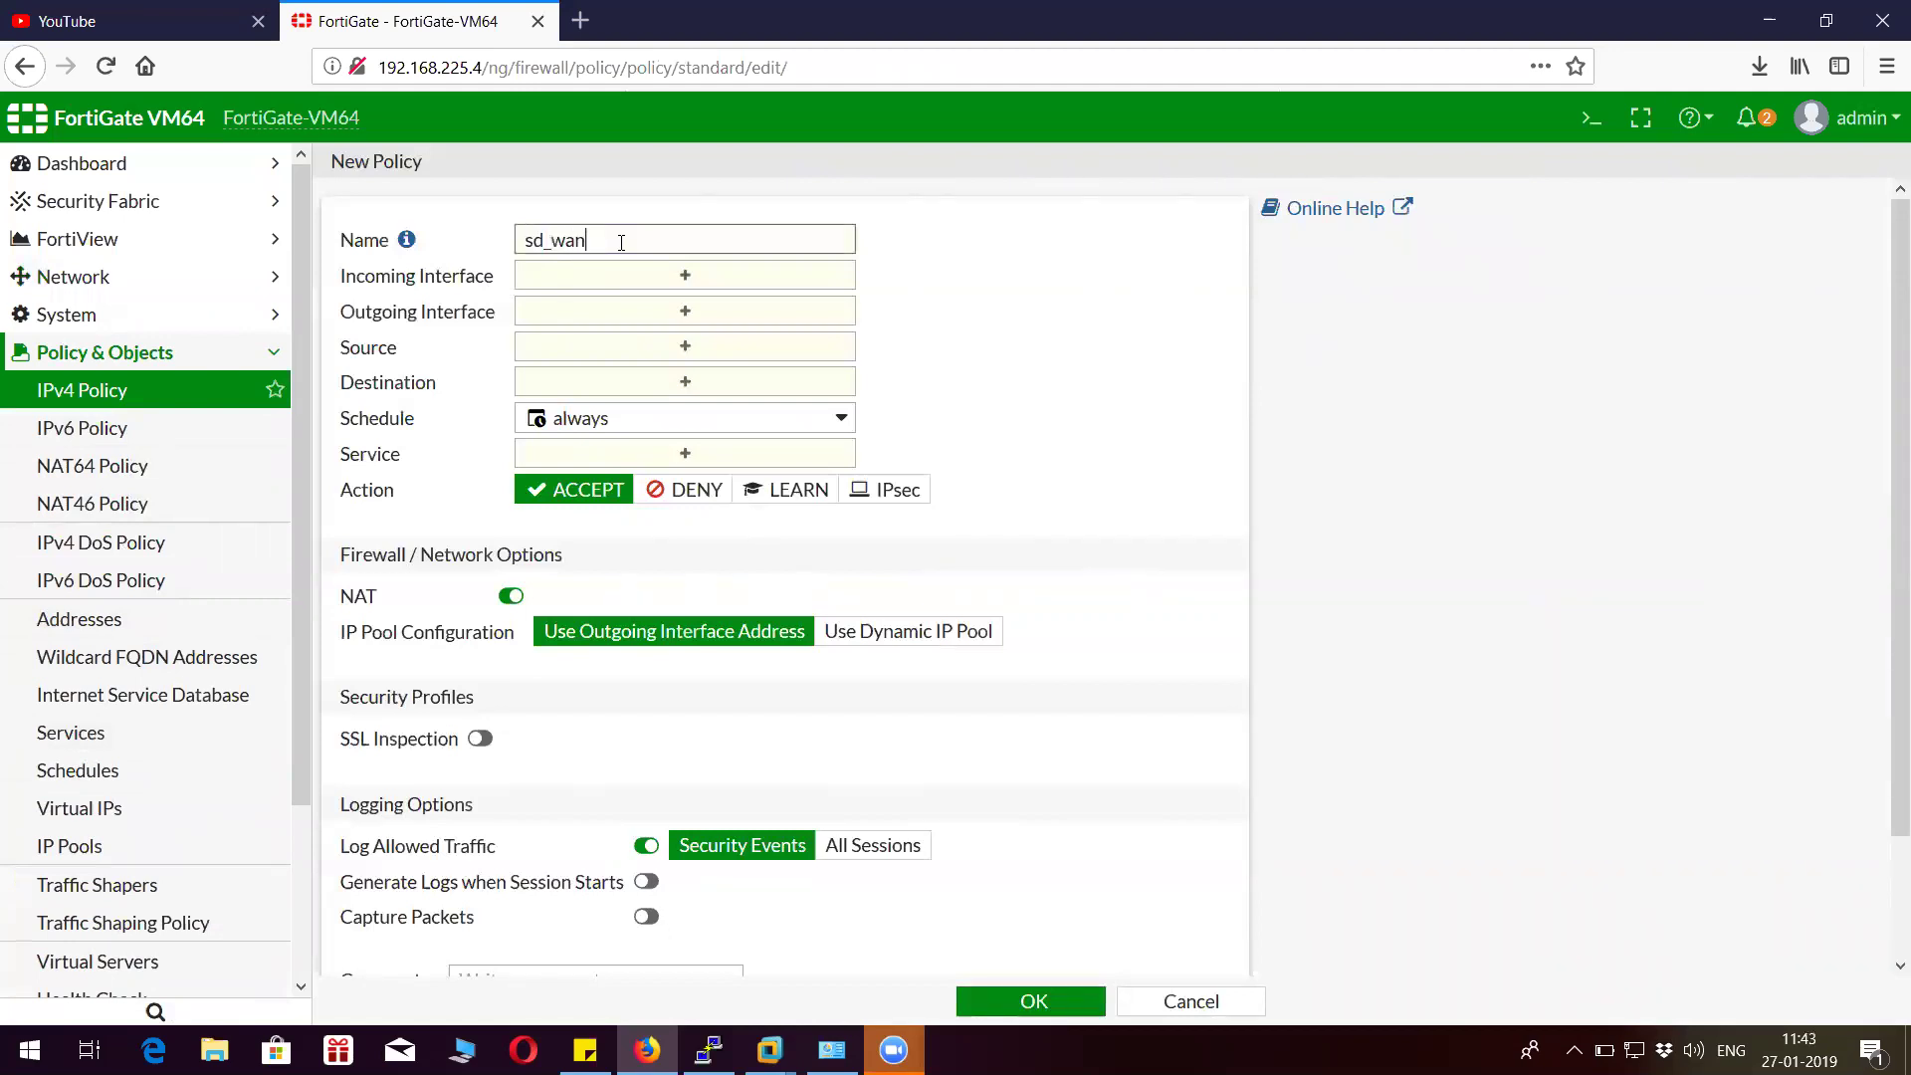
left_click(687, 277)
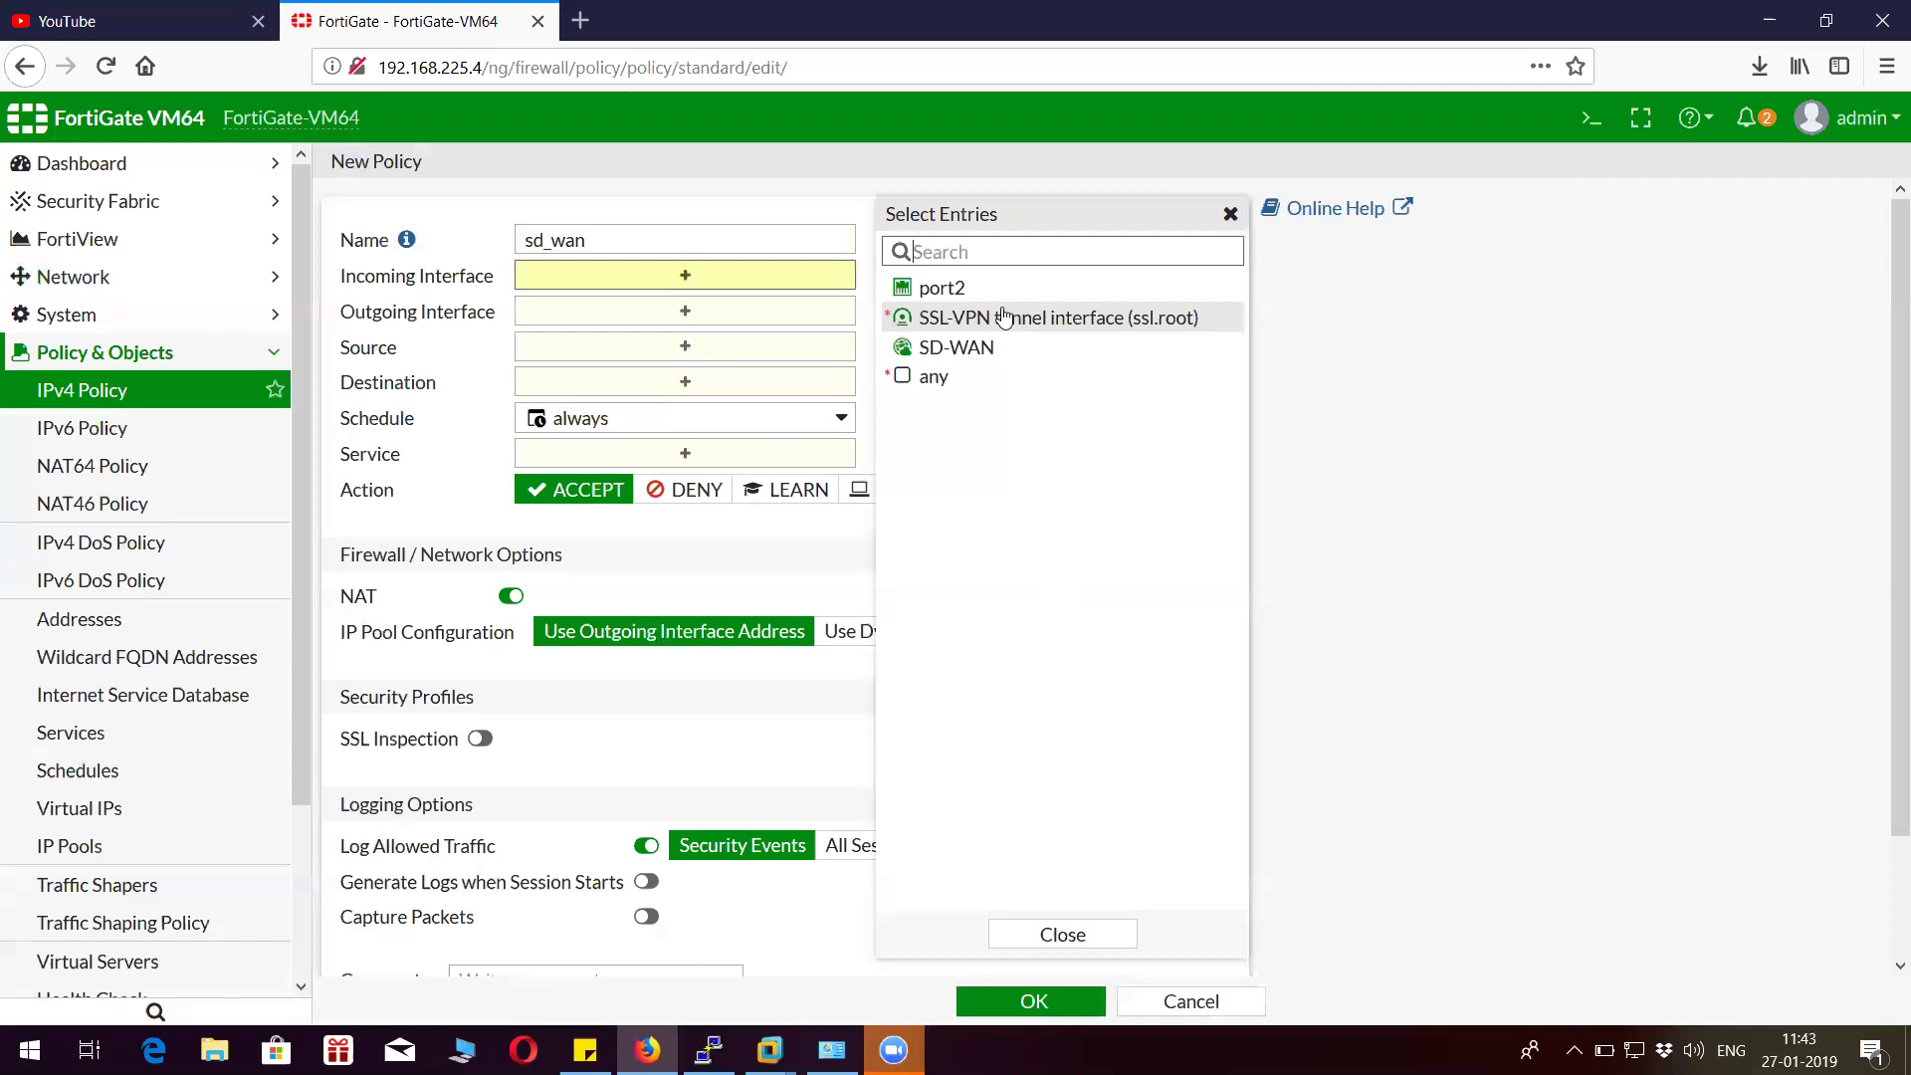
left_click(998, 299)
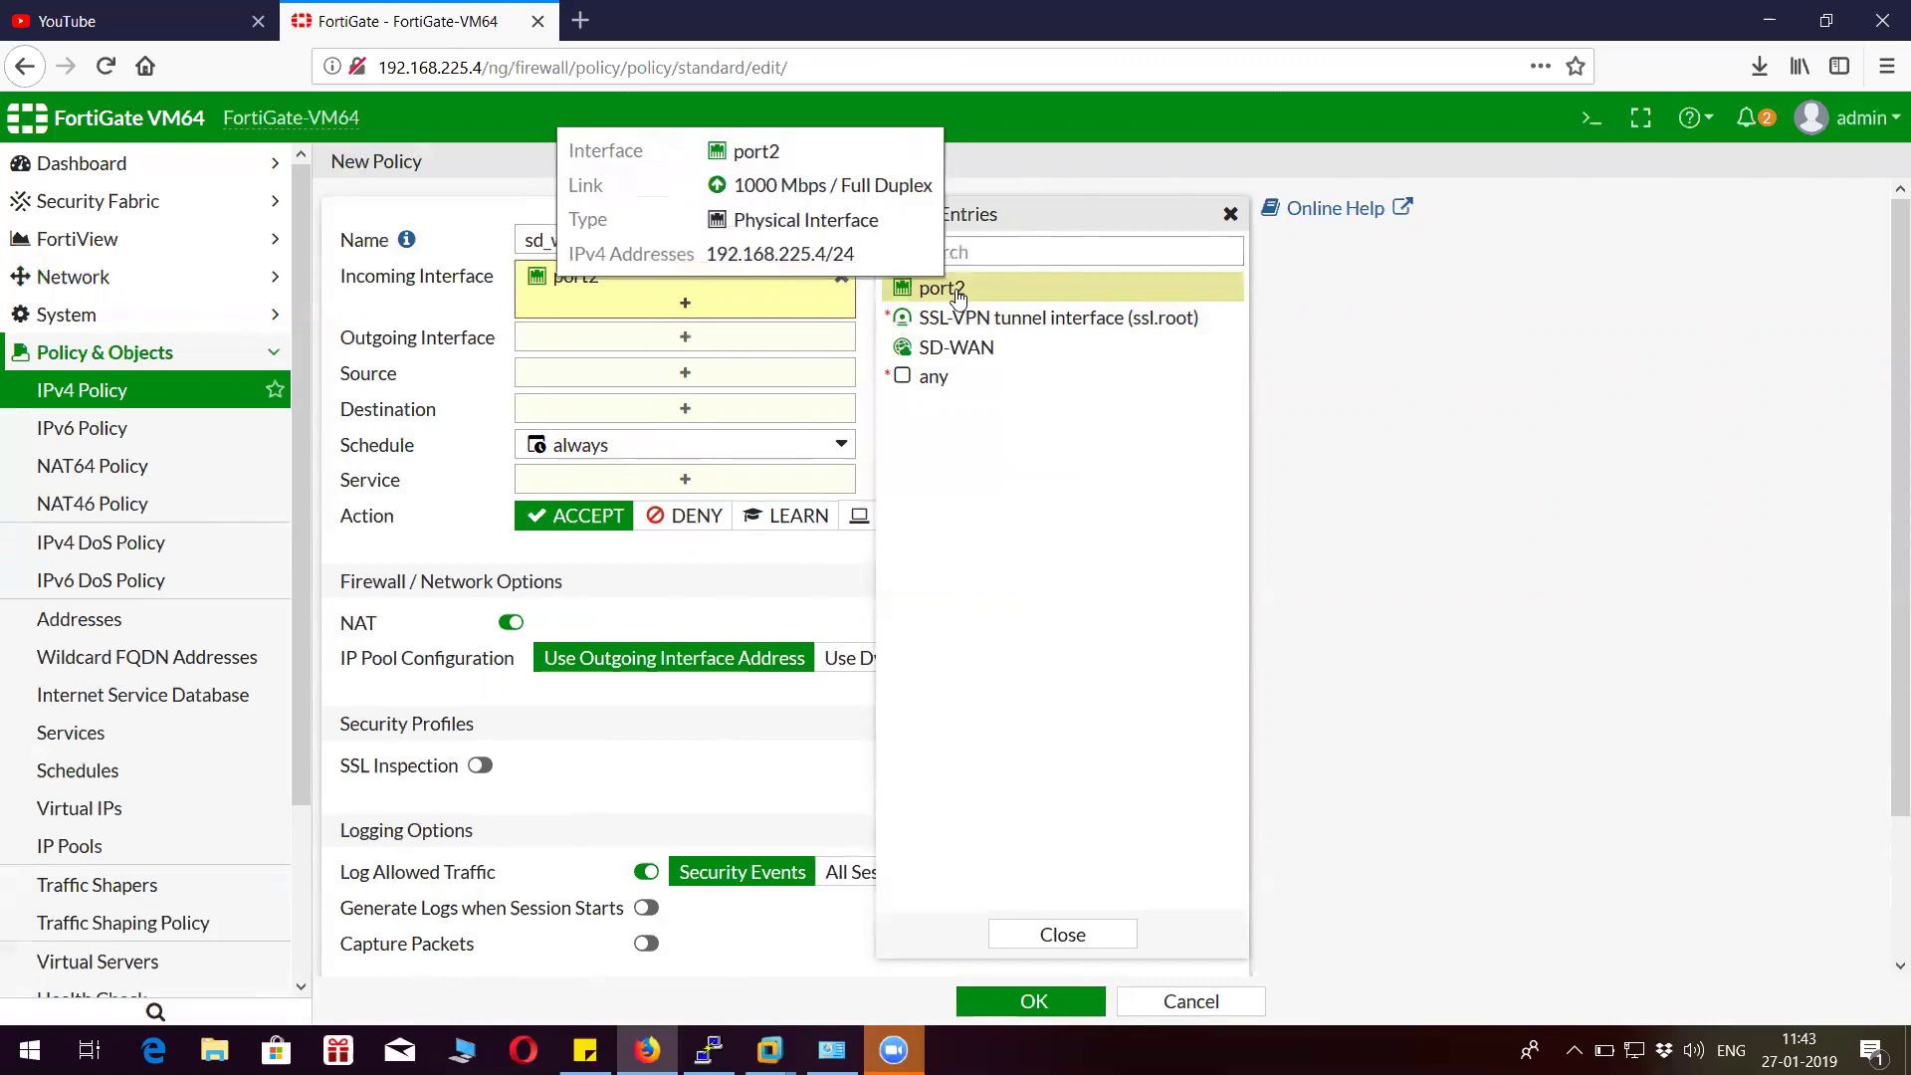
left_click(731, 345)
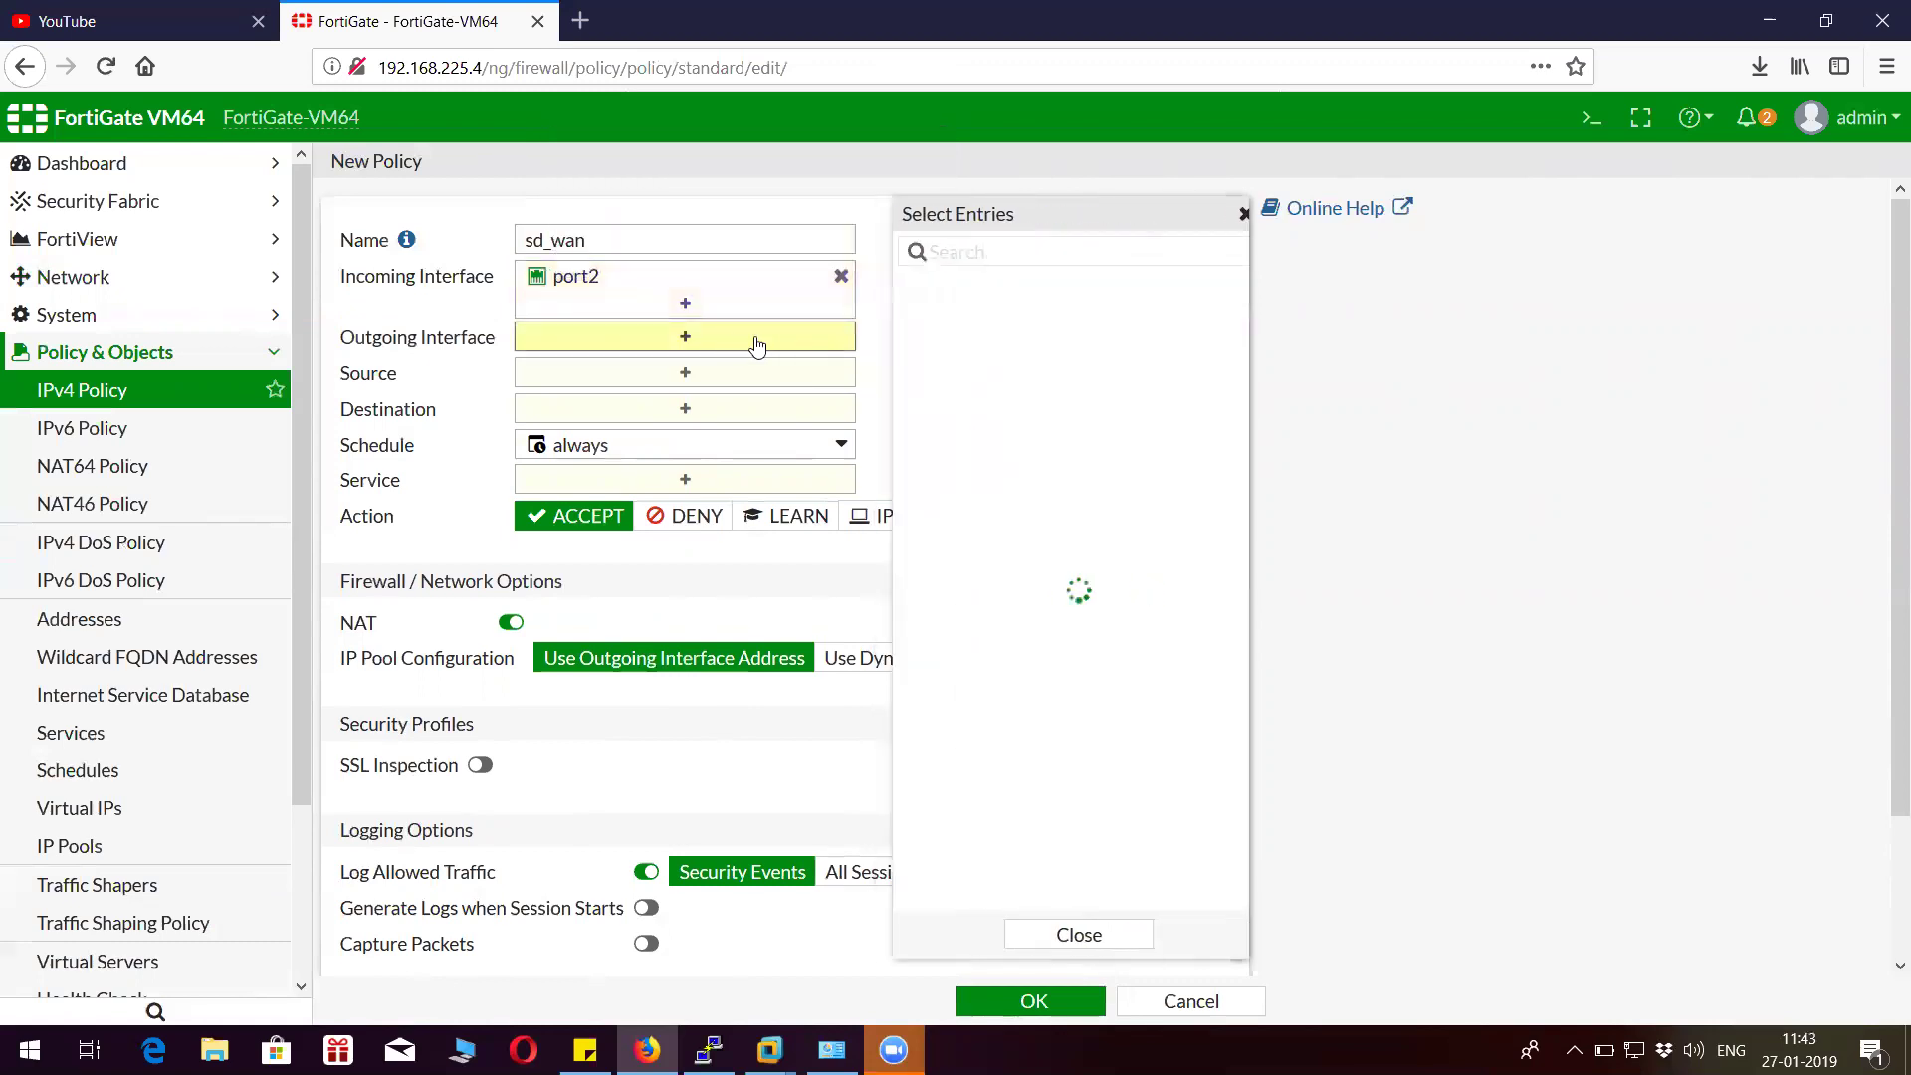
left_click(894, 359)
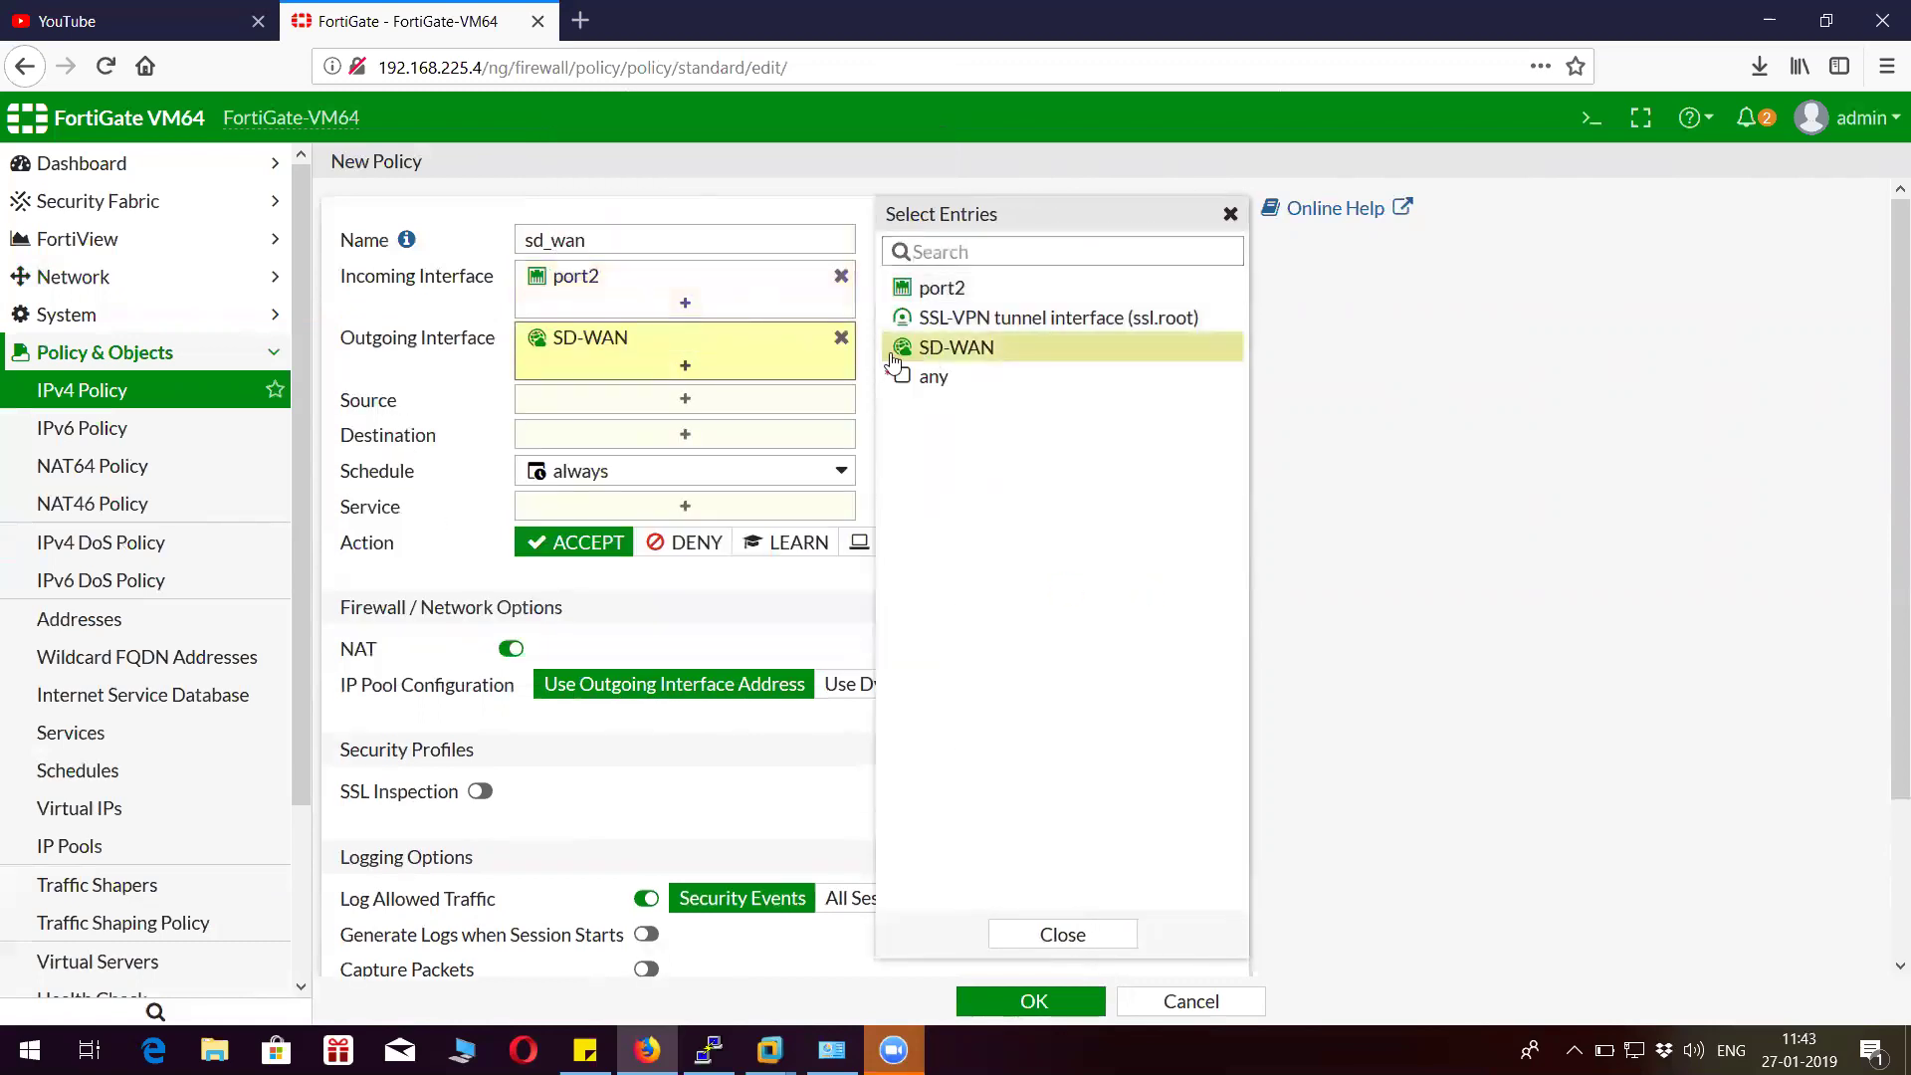
Set source and destination to all and service to ALL, then save the policy.
left_click(699, 403)
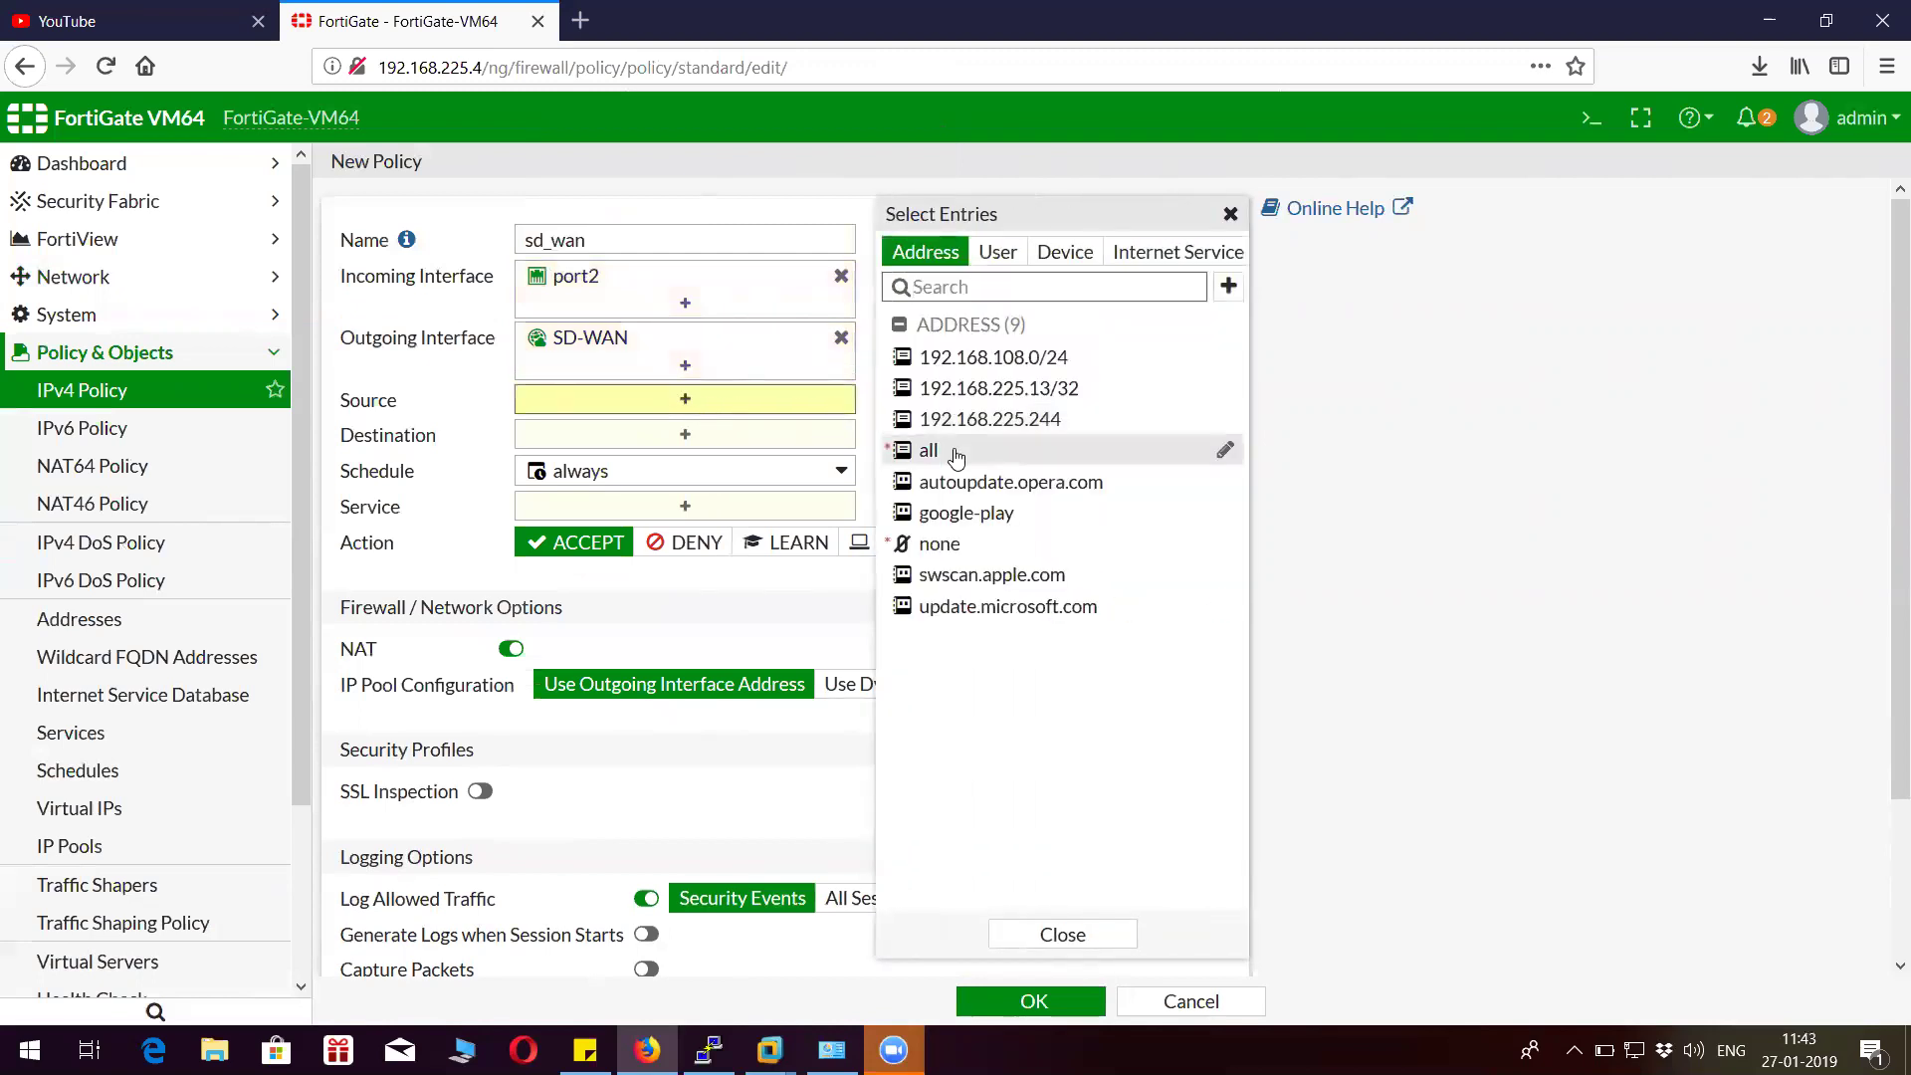
left_click(931, 450)
left_click(726, 461)
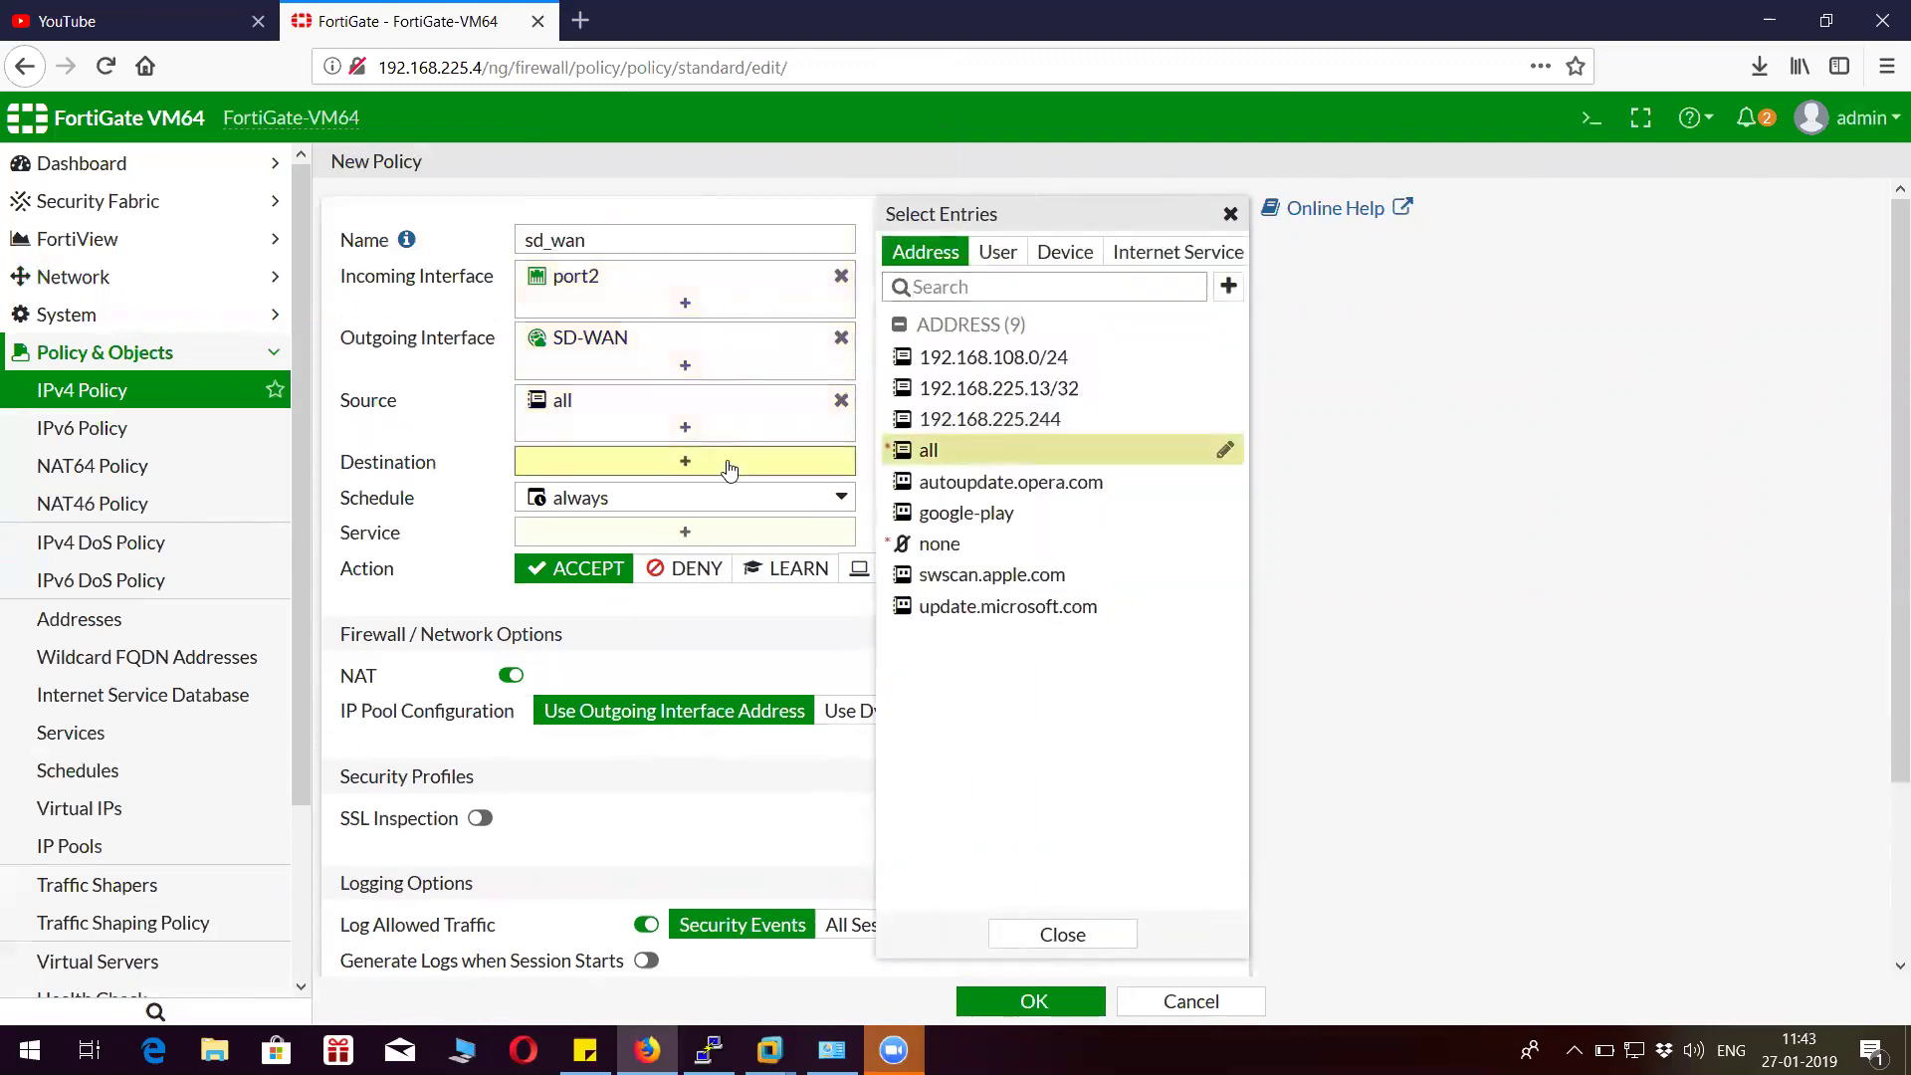
left_click(944, 448)
left_click(697, 559)
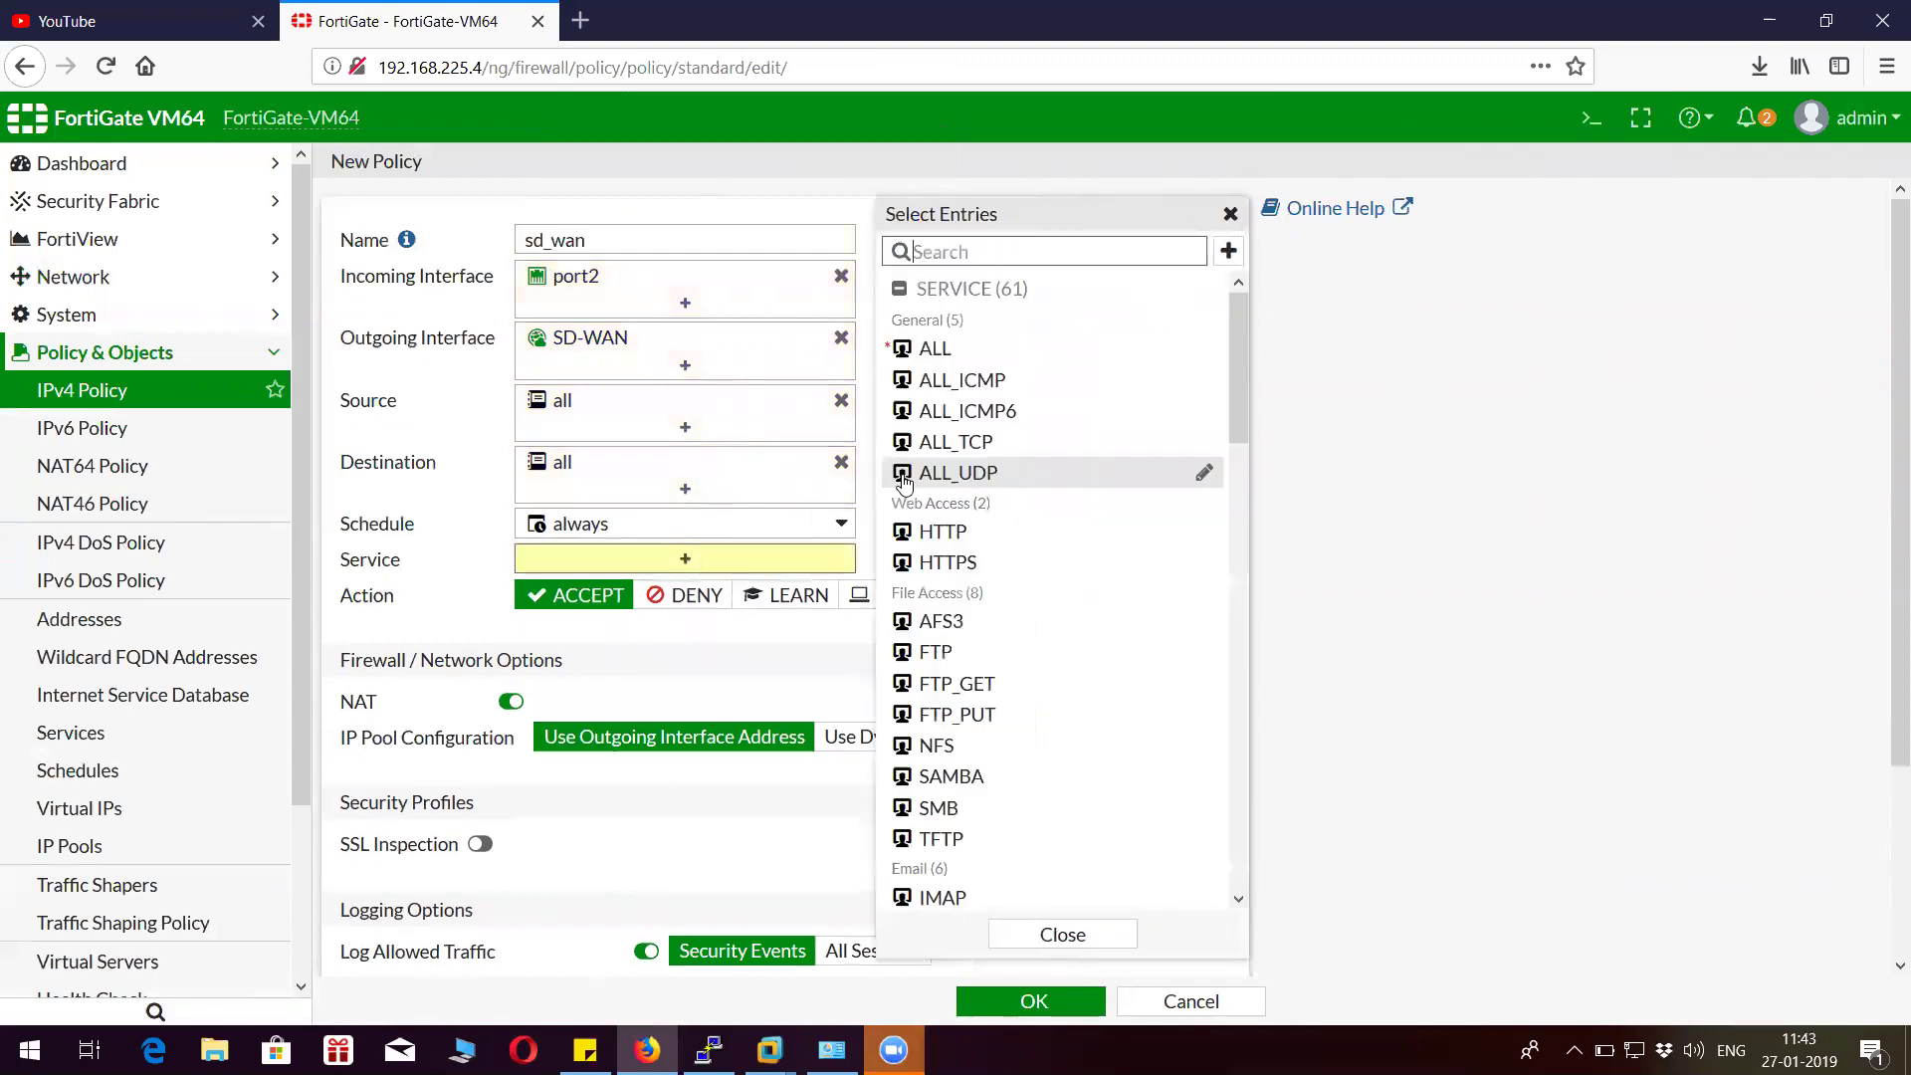
left_click(936, 348)
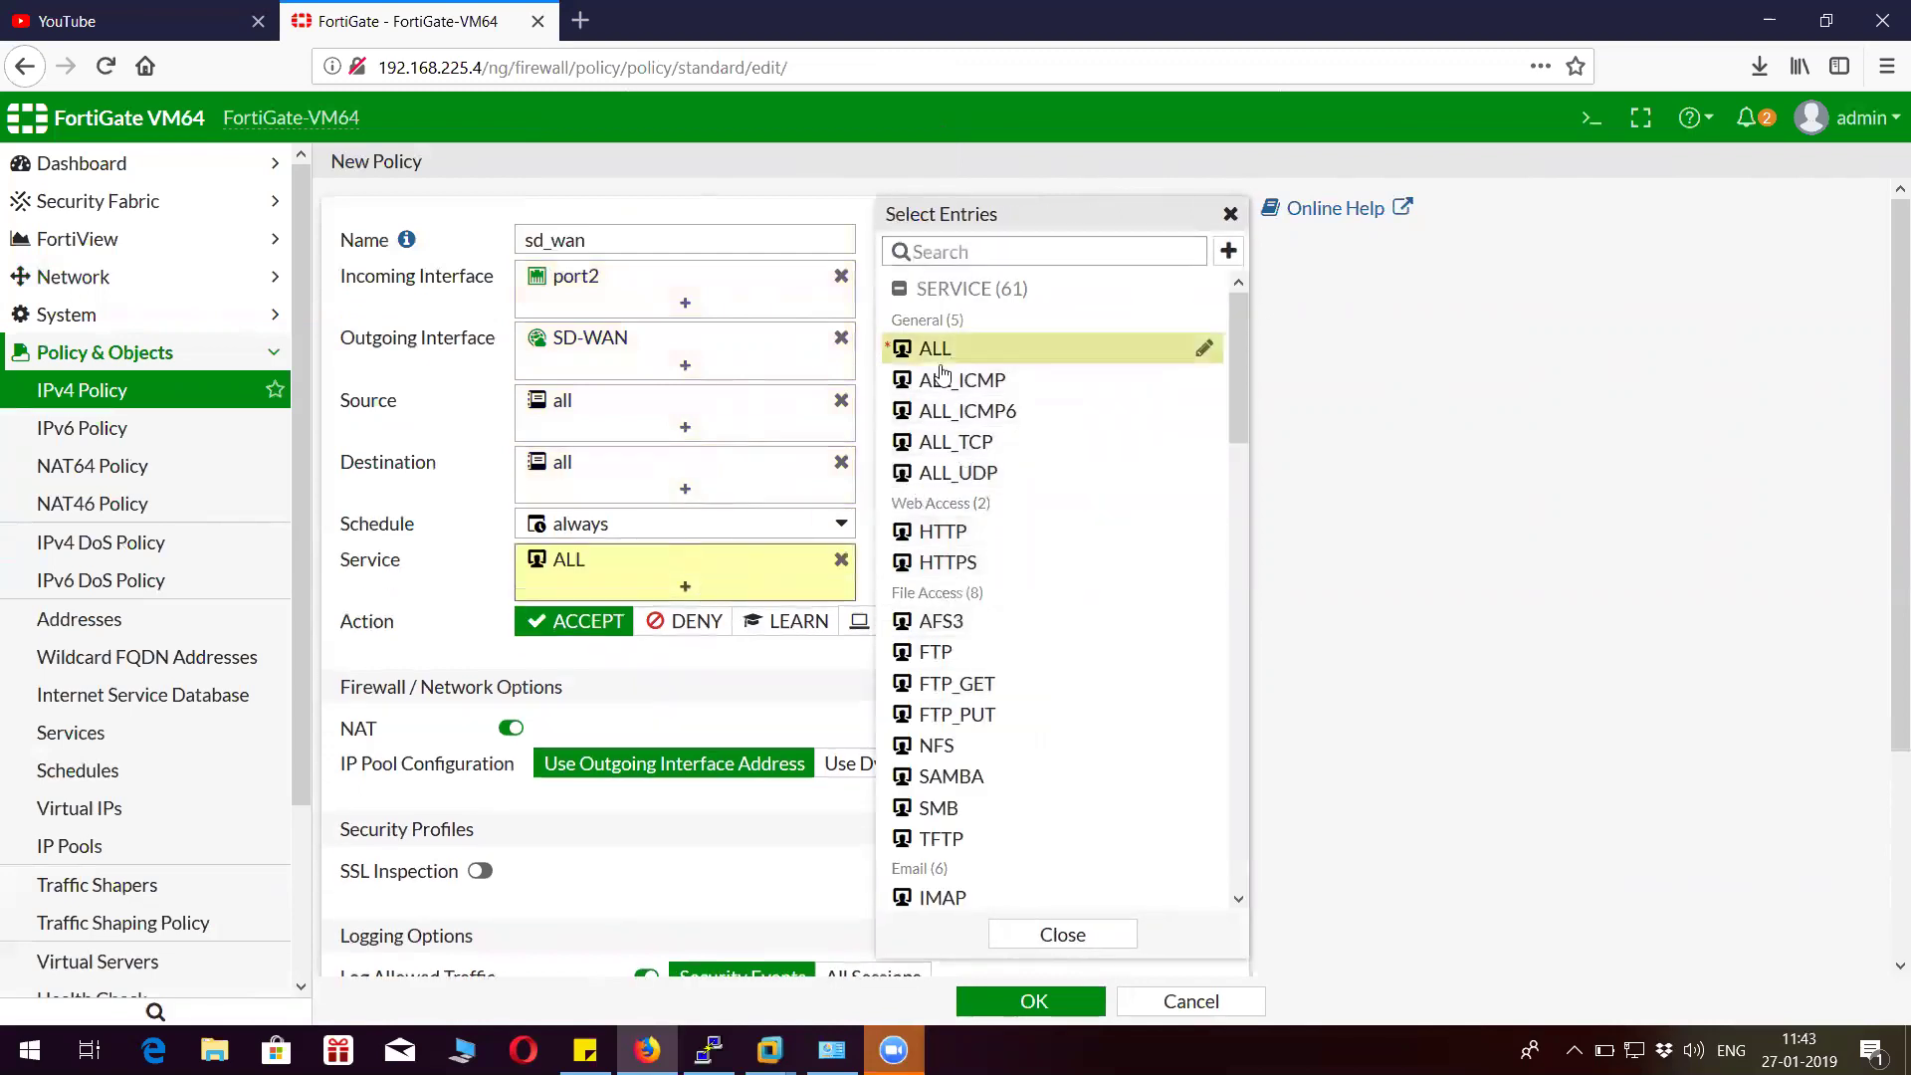
scroll(772, 575, "down", 2)
left_click(811, 546)
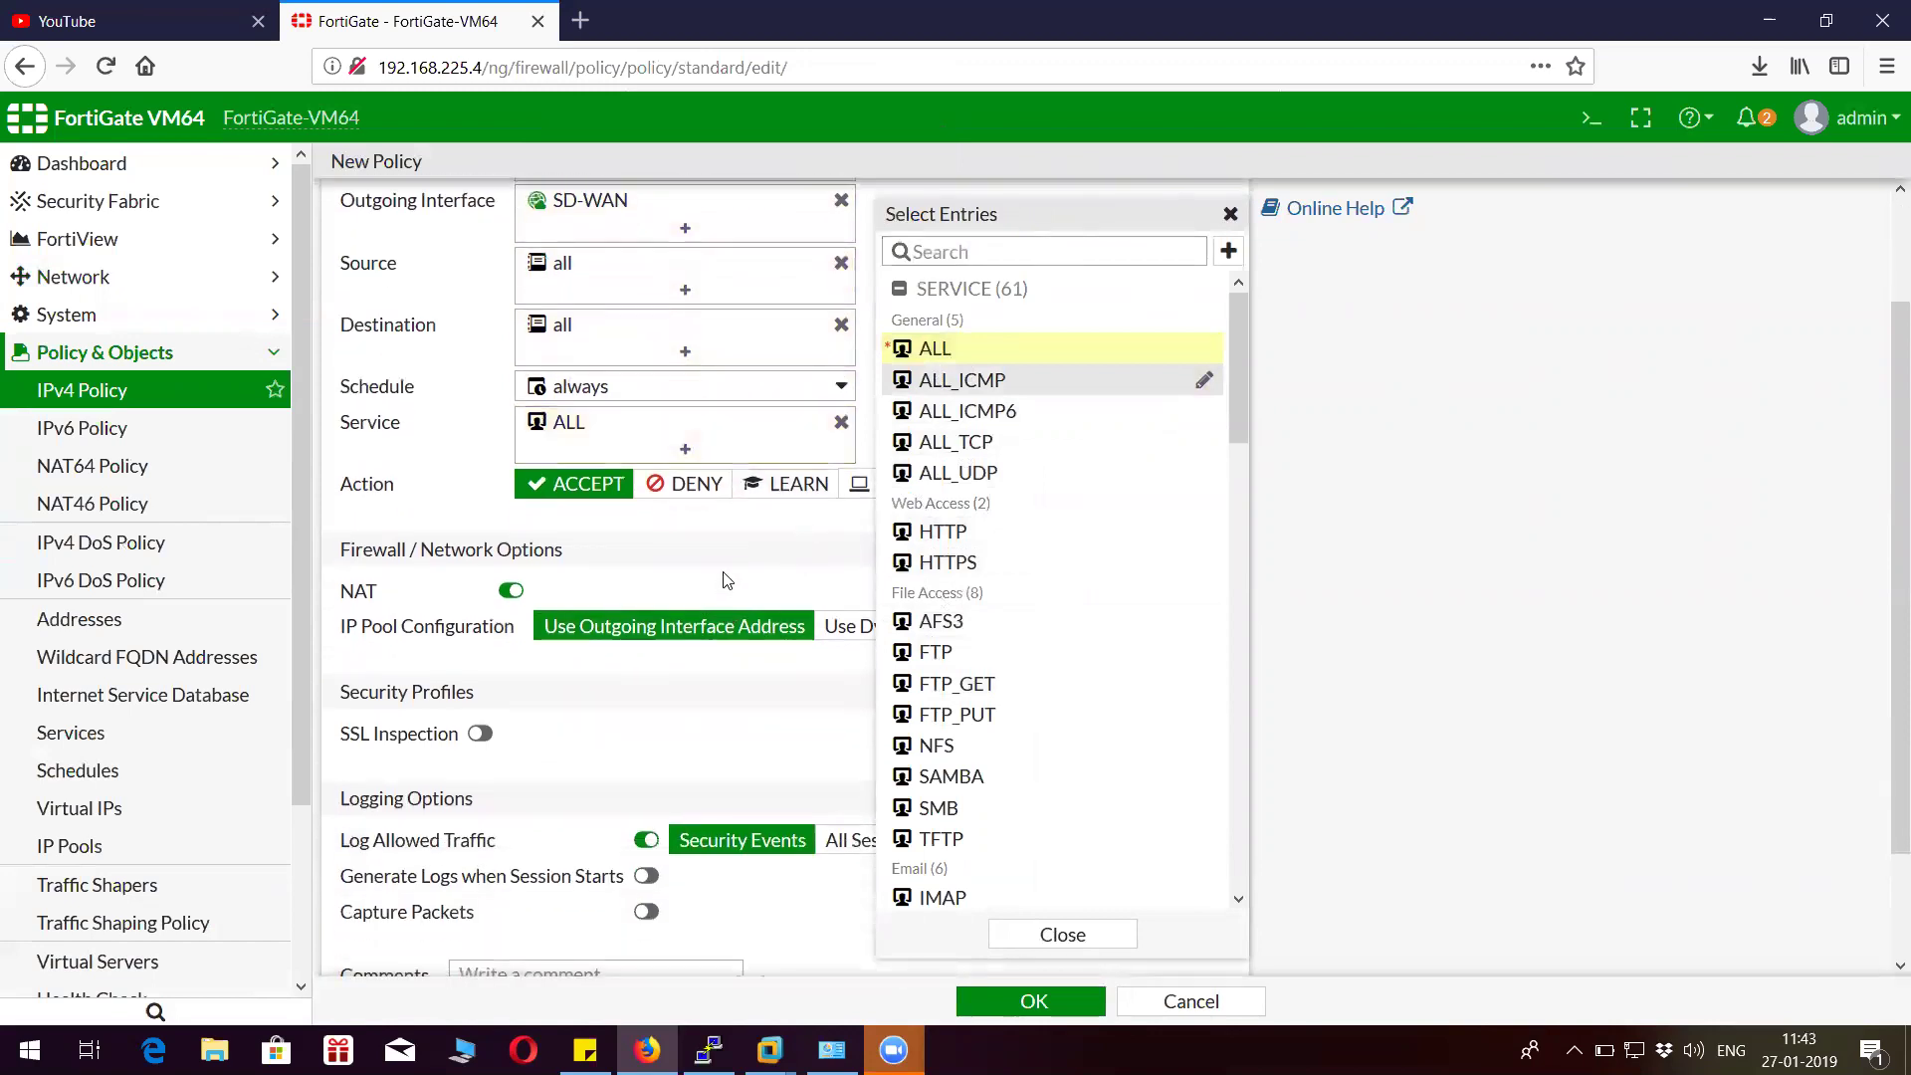
scroll(1128, 675, "down", 2)
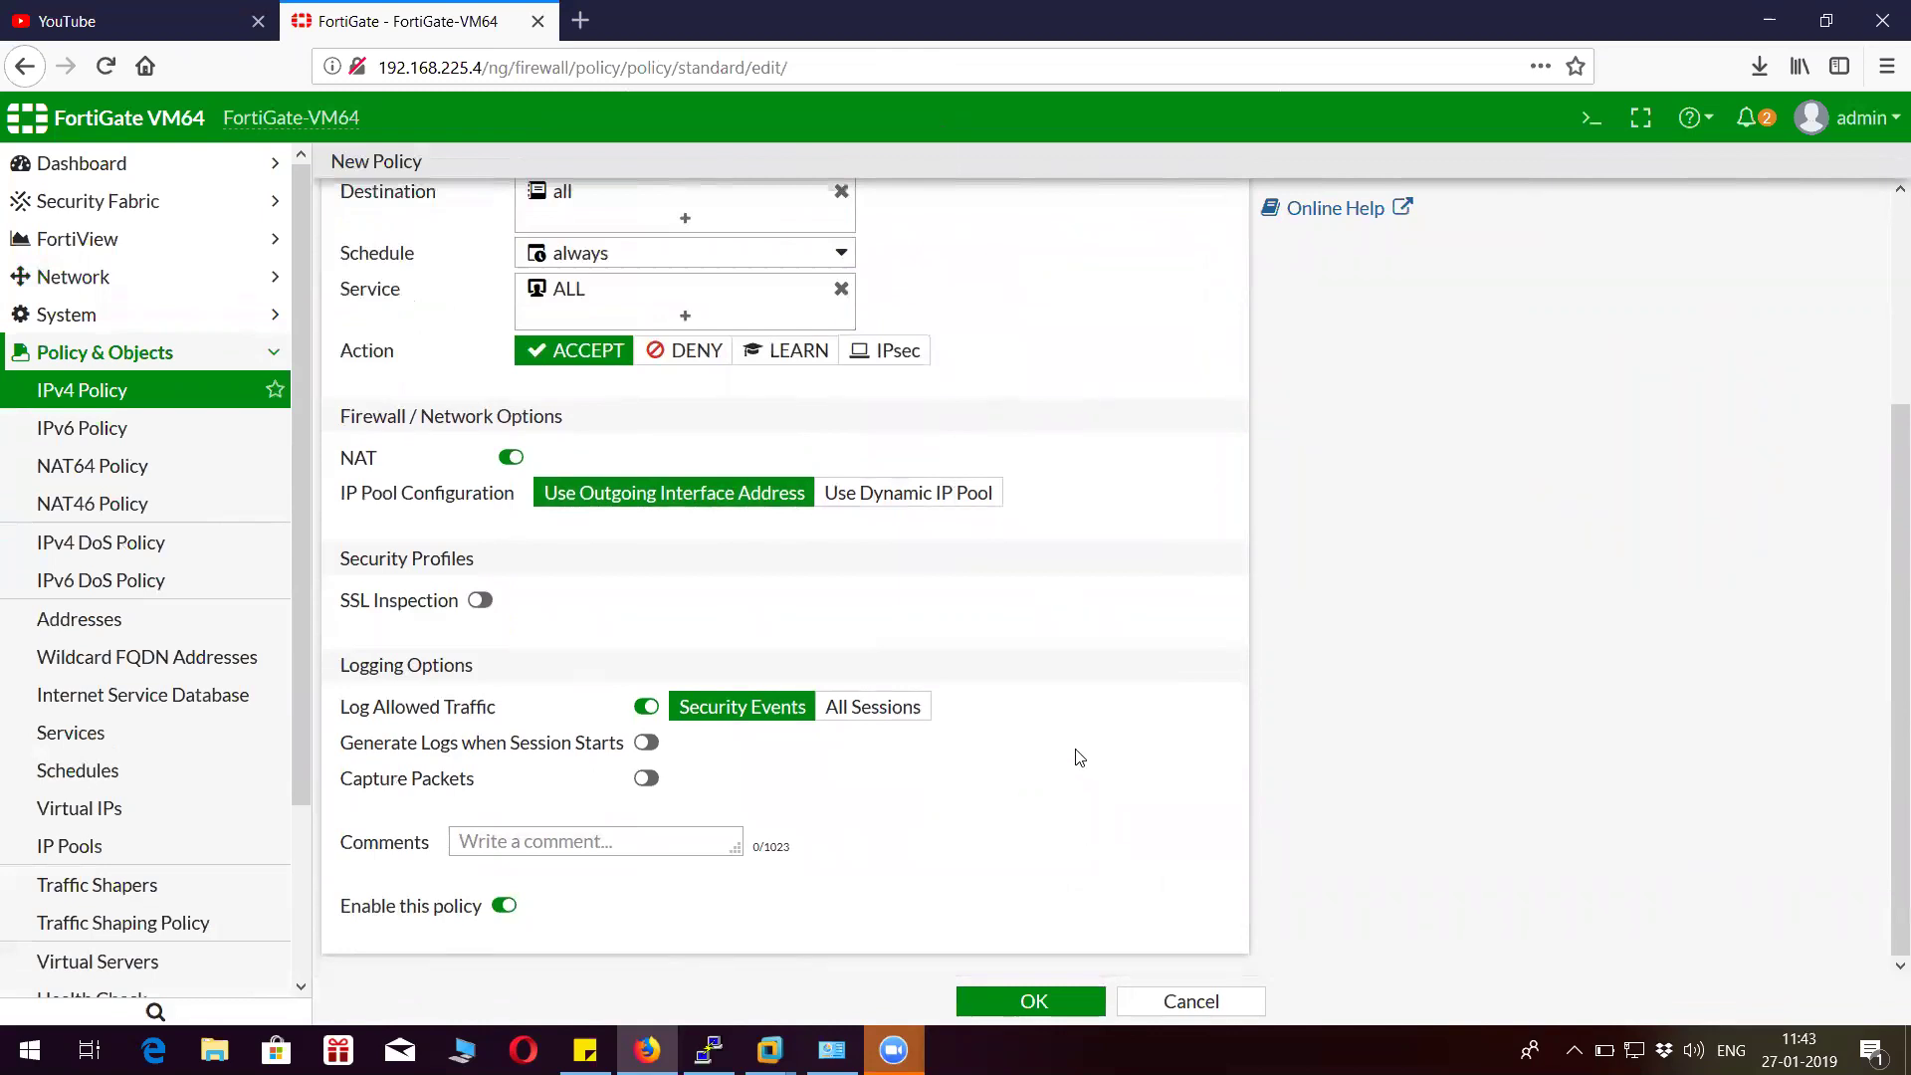
left_click(1036, 1001)
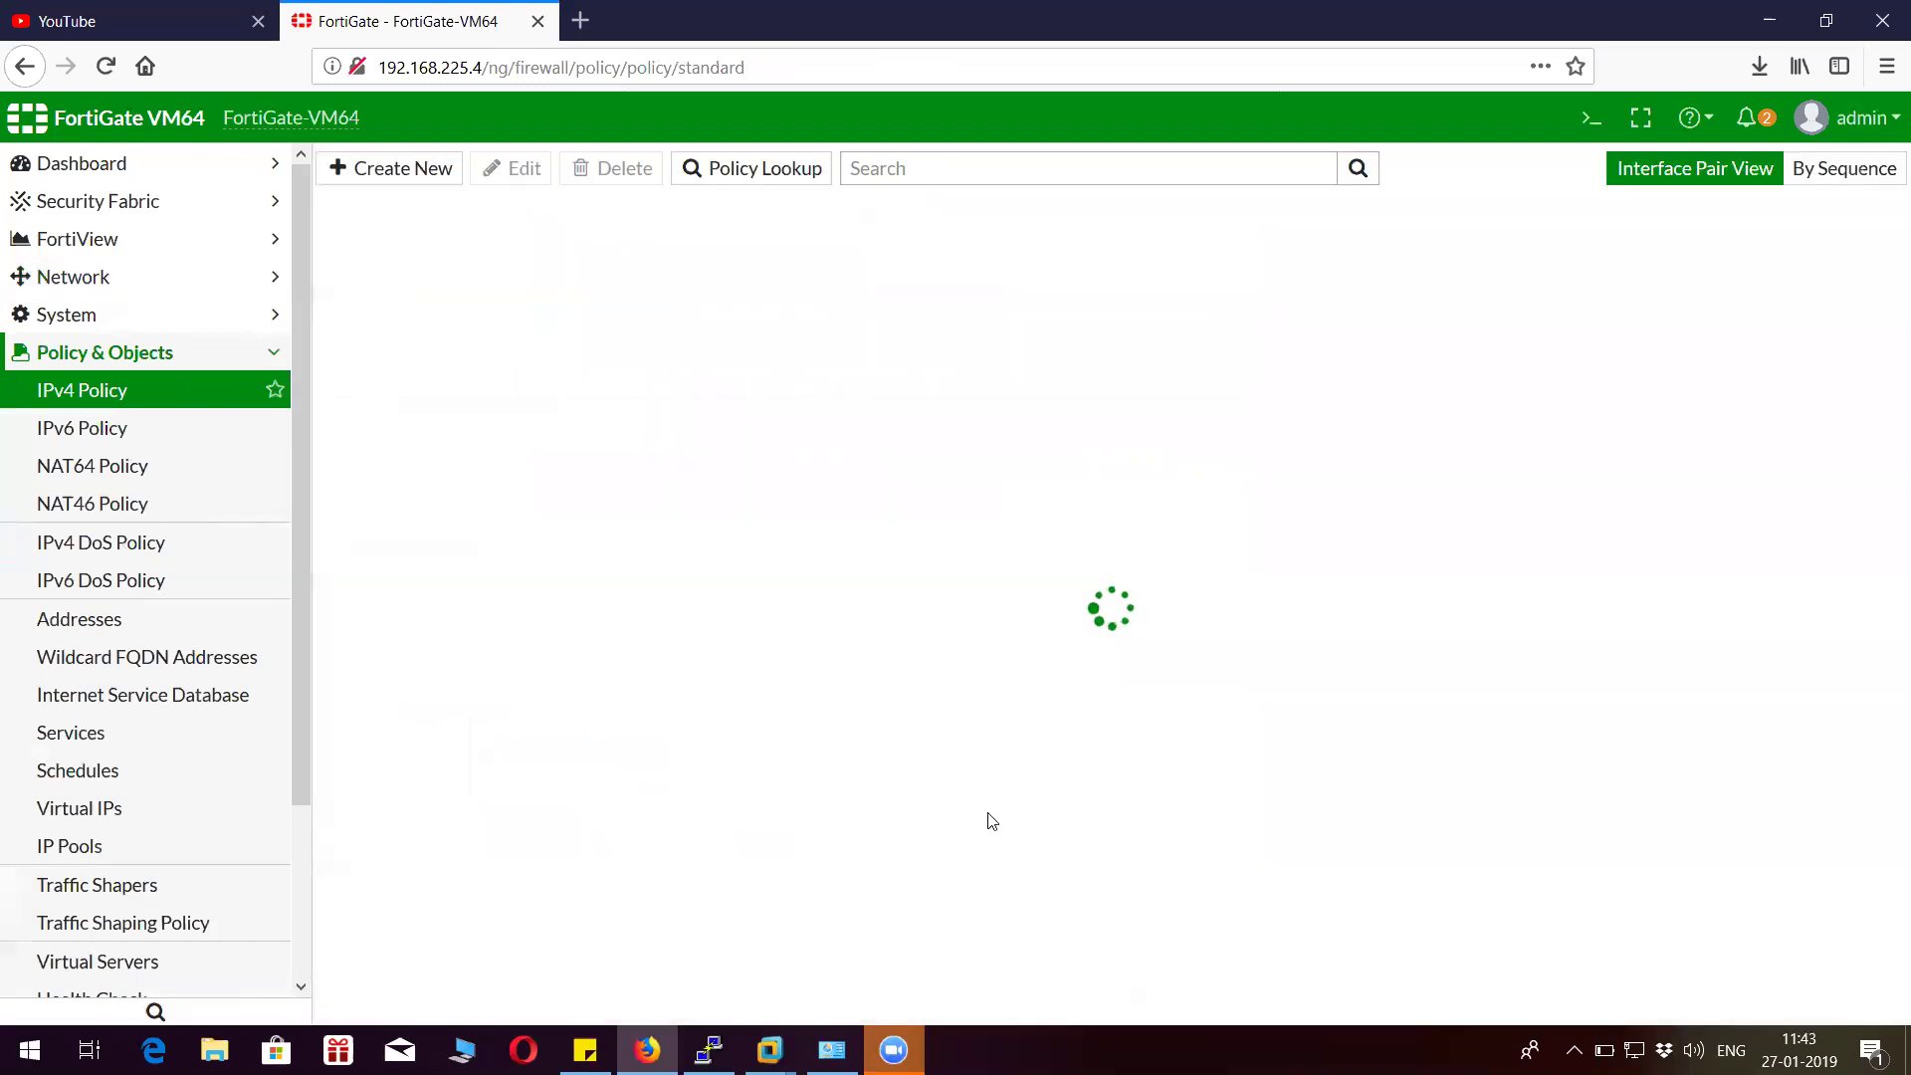
Check the Routing Monitor and SD-WAN Monitor, then open the Network Interfaces list.
left_click(199, 352)
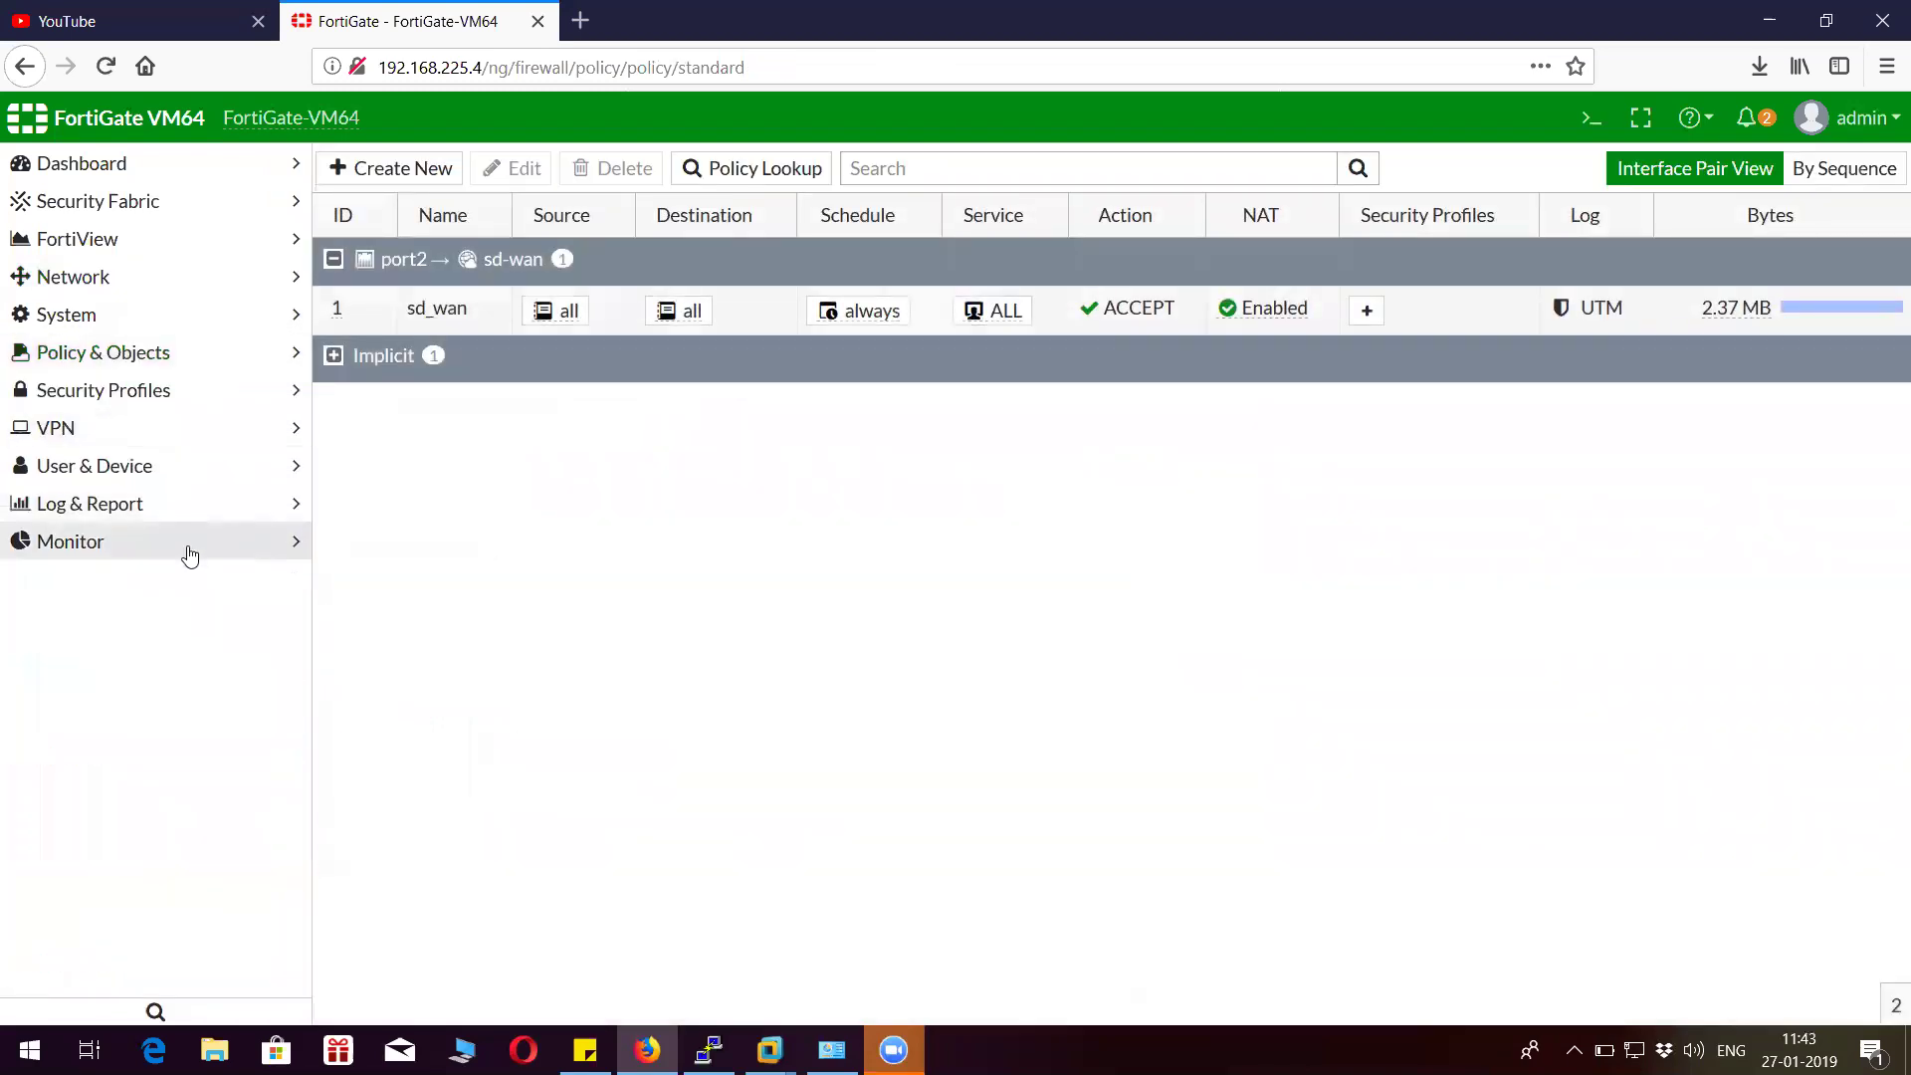
left_click(188, 544)
left_click(179, 593)
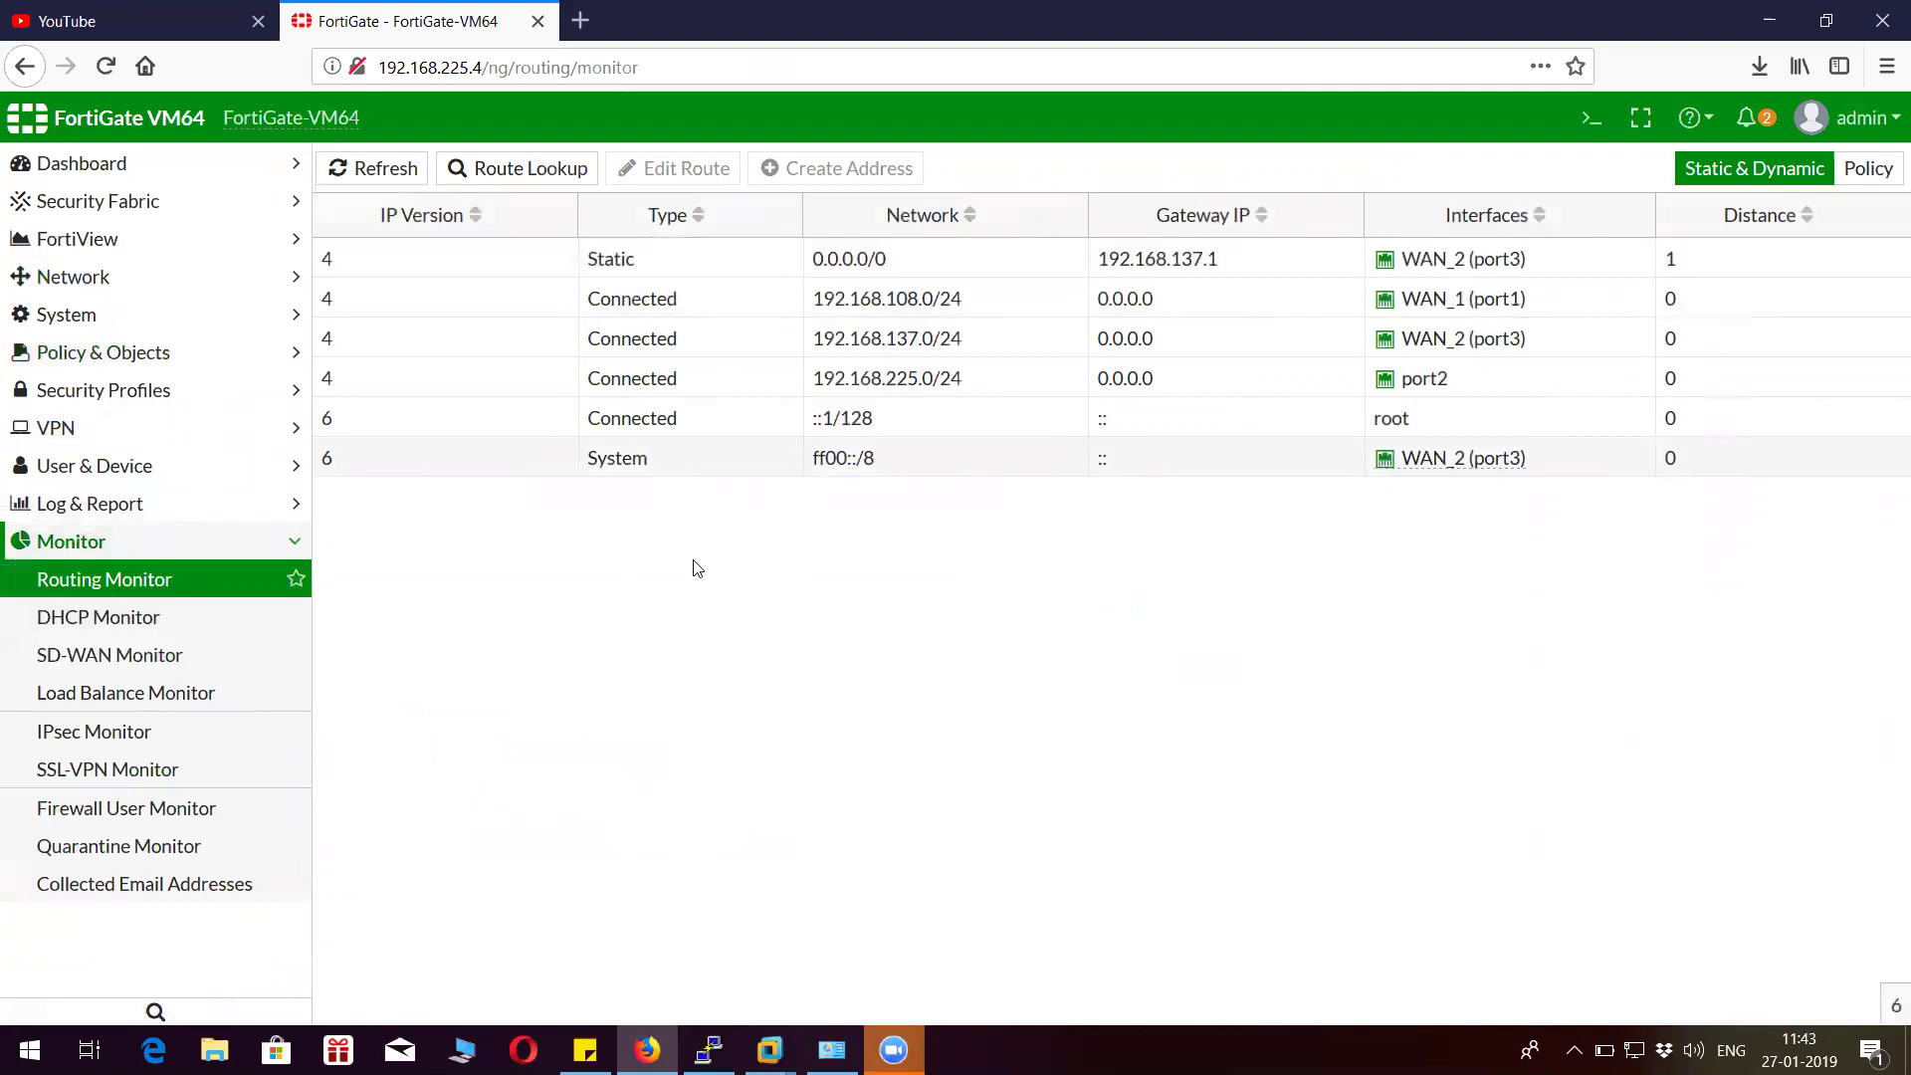
left_click(164, 665)
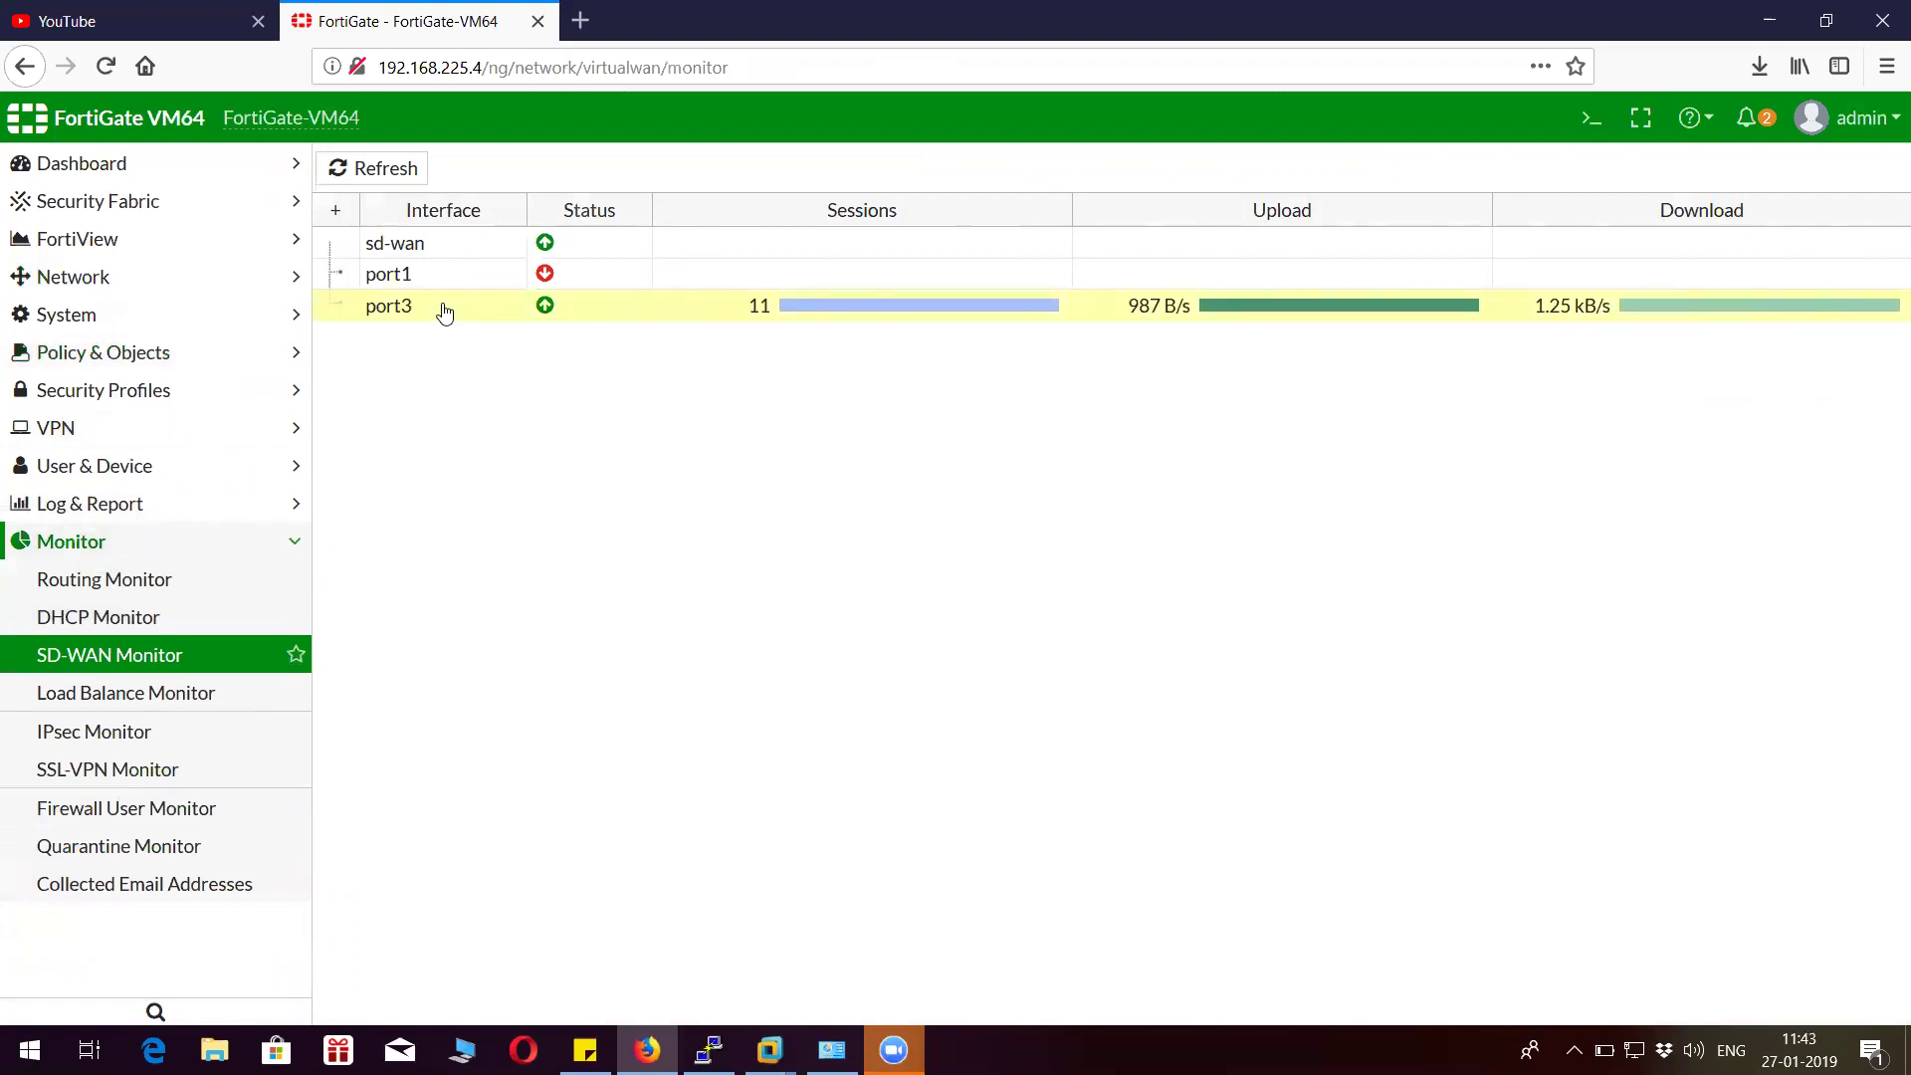
left_click(169, 279)
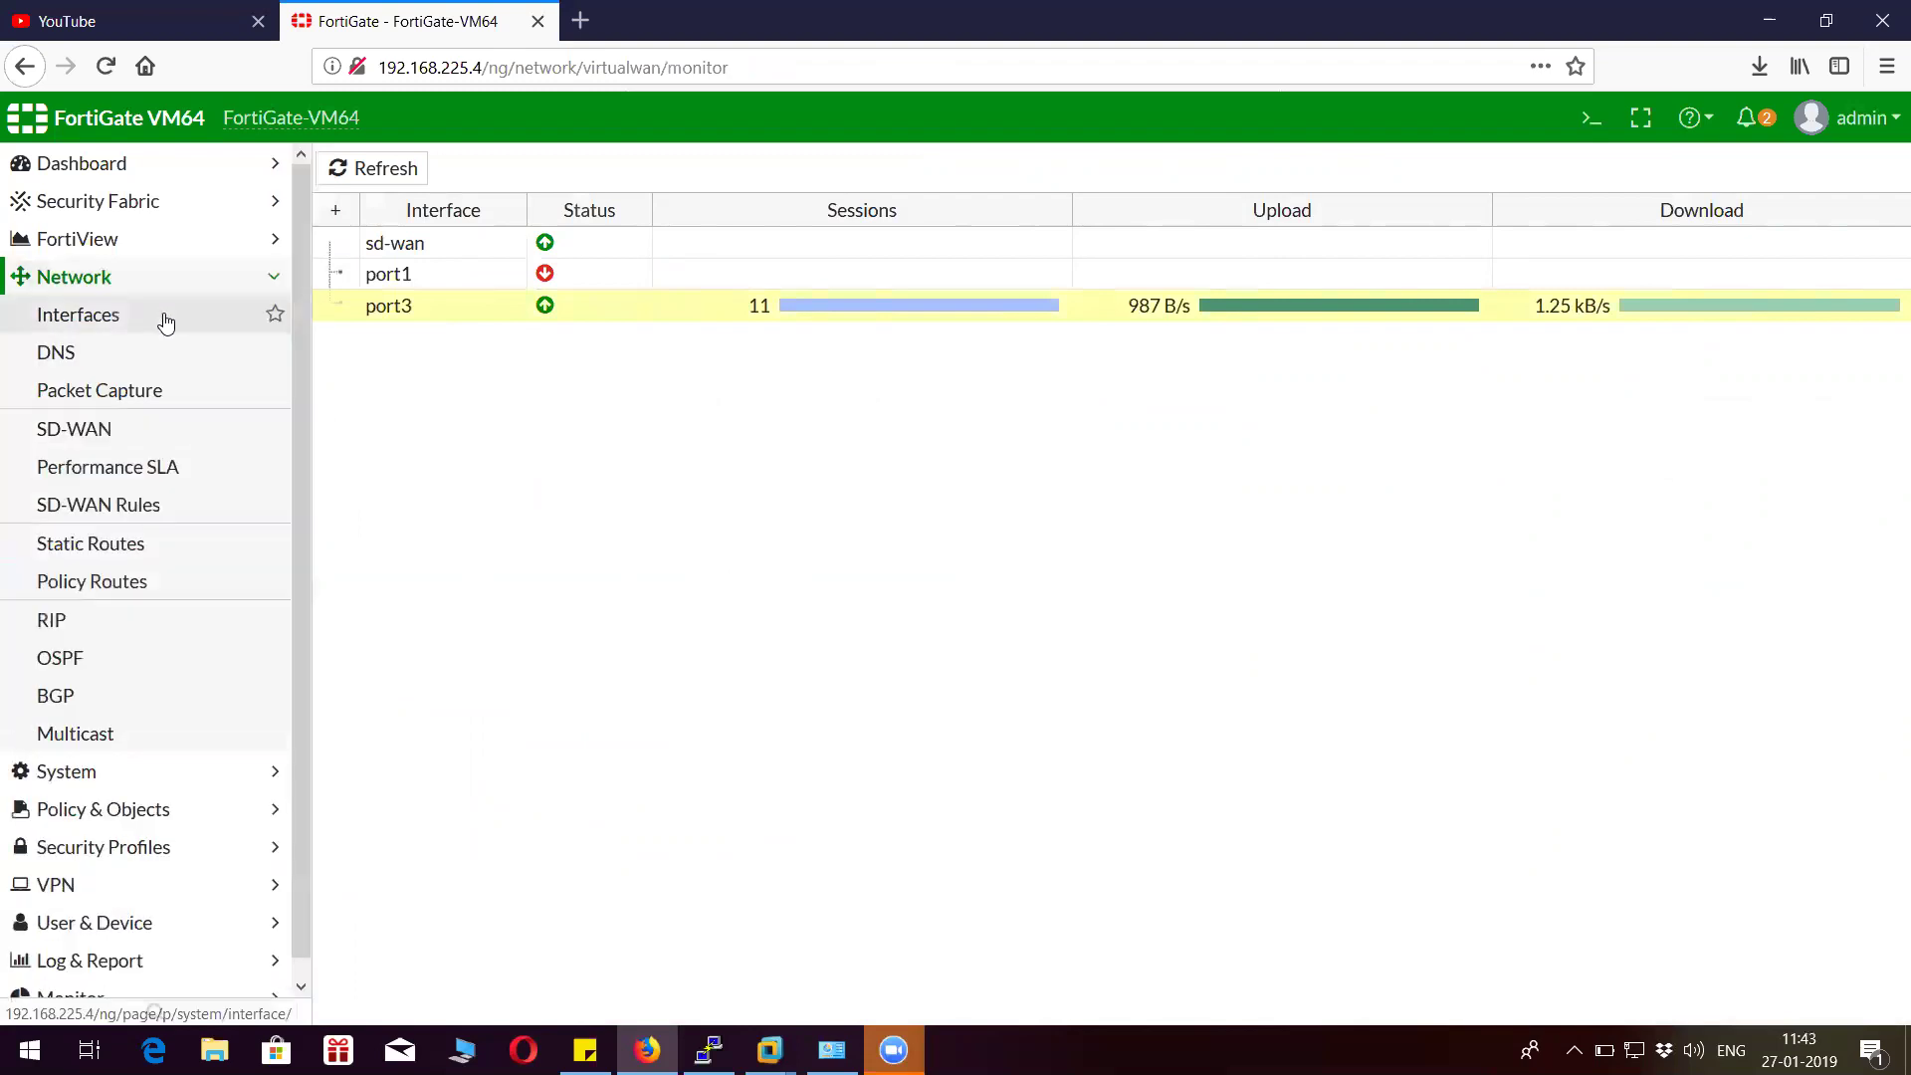
left_click(162, 315)
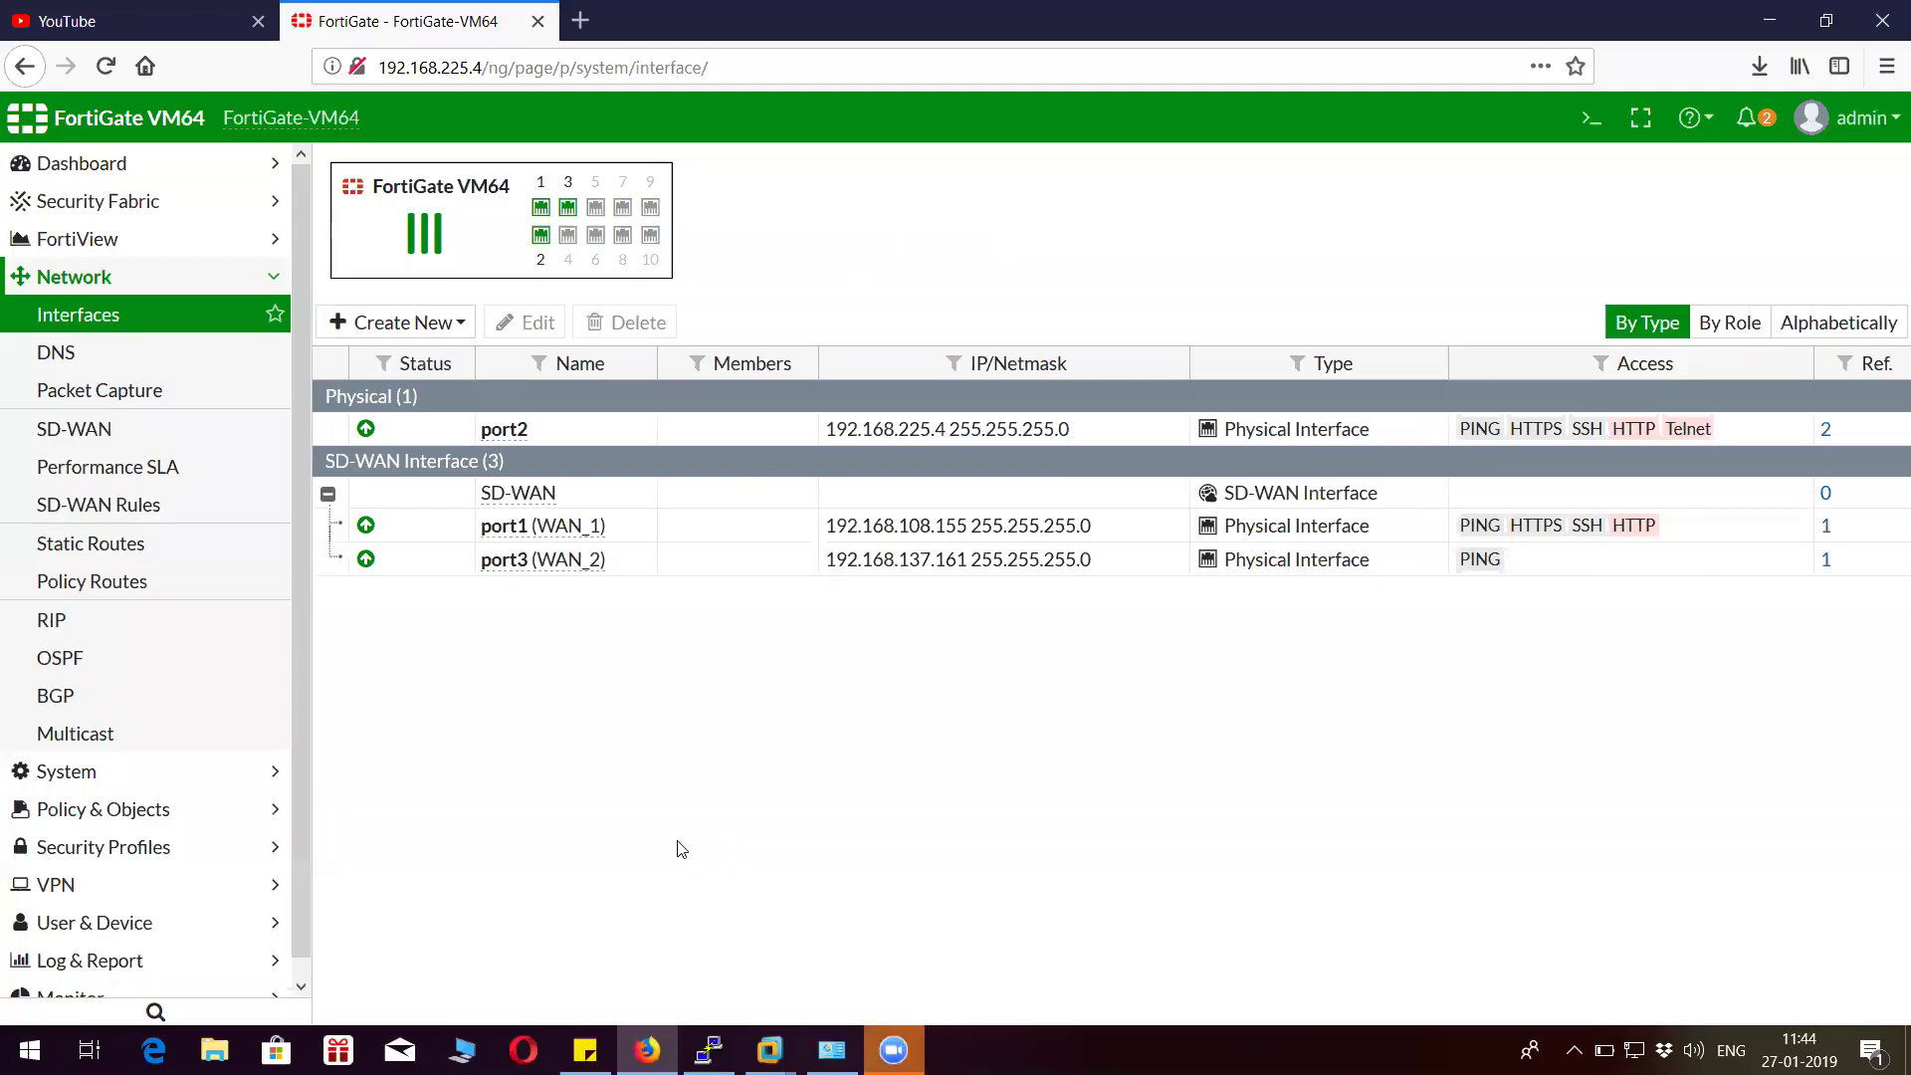
Switch to the Ubuntu VM and unlock it with the account password.
mouse_move(770, 1050)
left_click(853, 920)
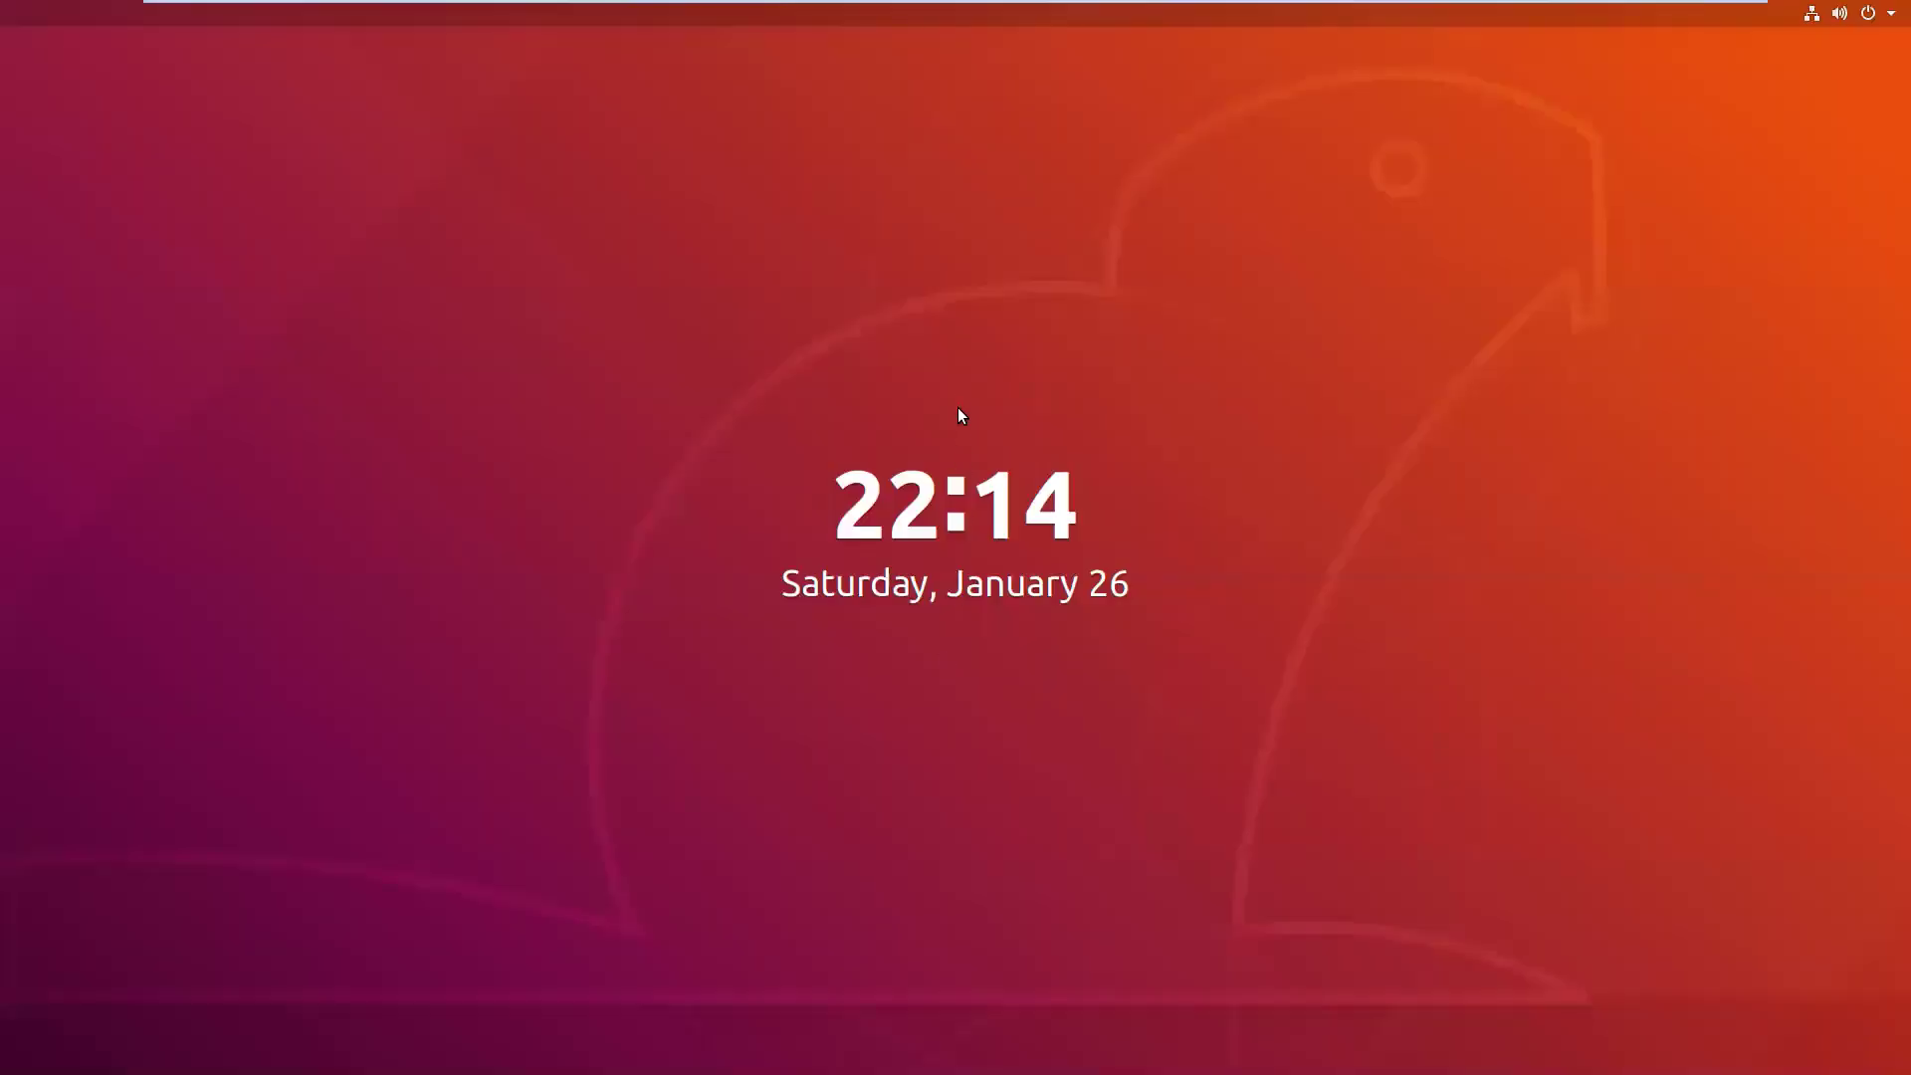
left_click(941, 518)
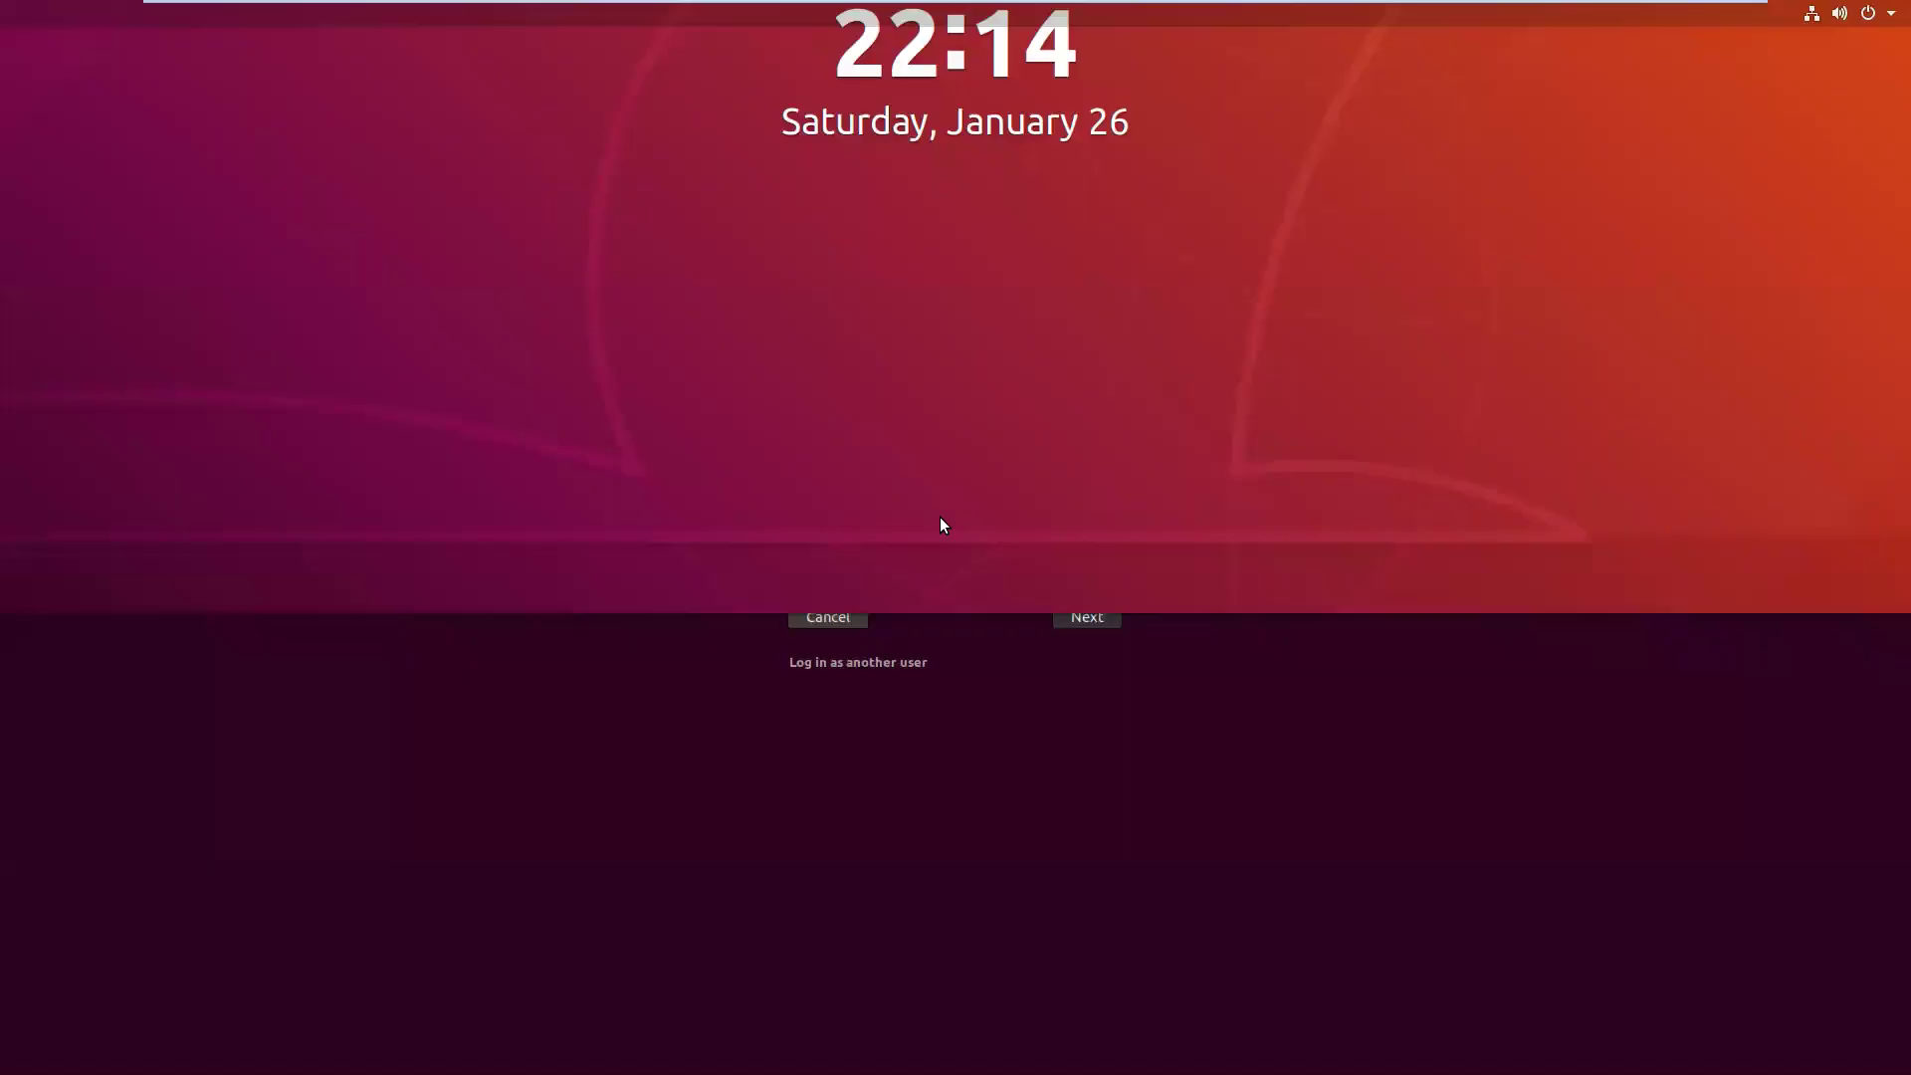
type("******")
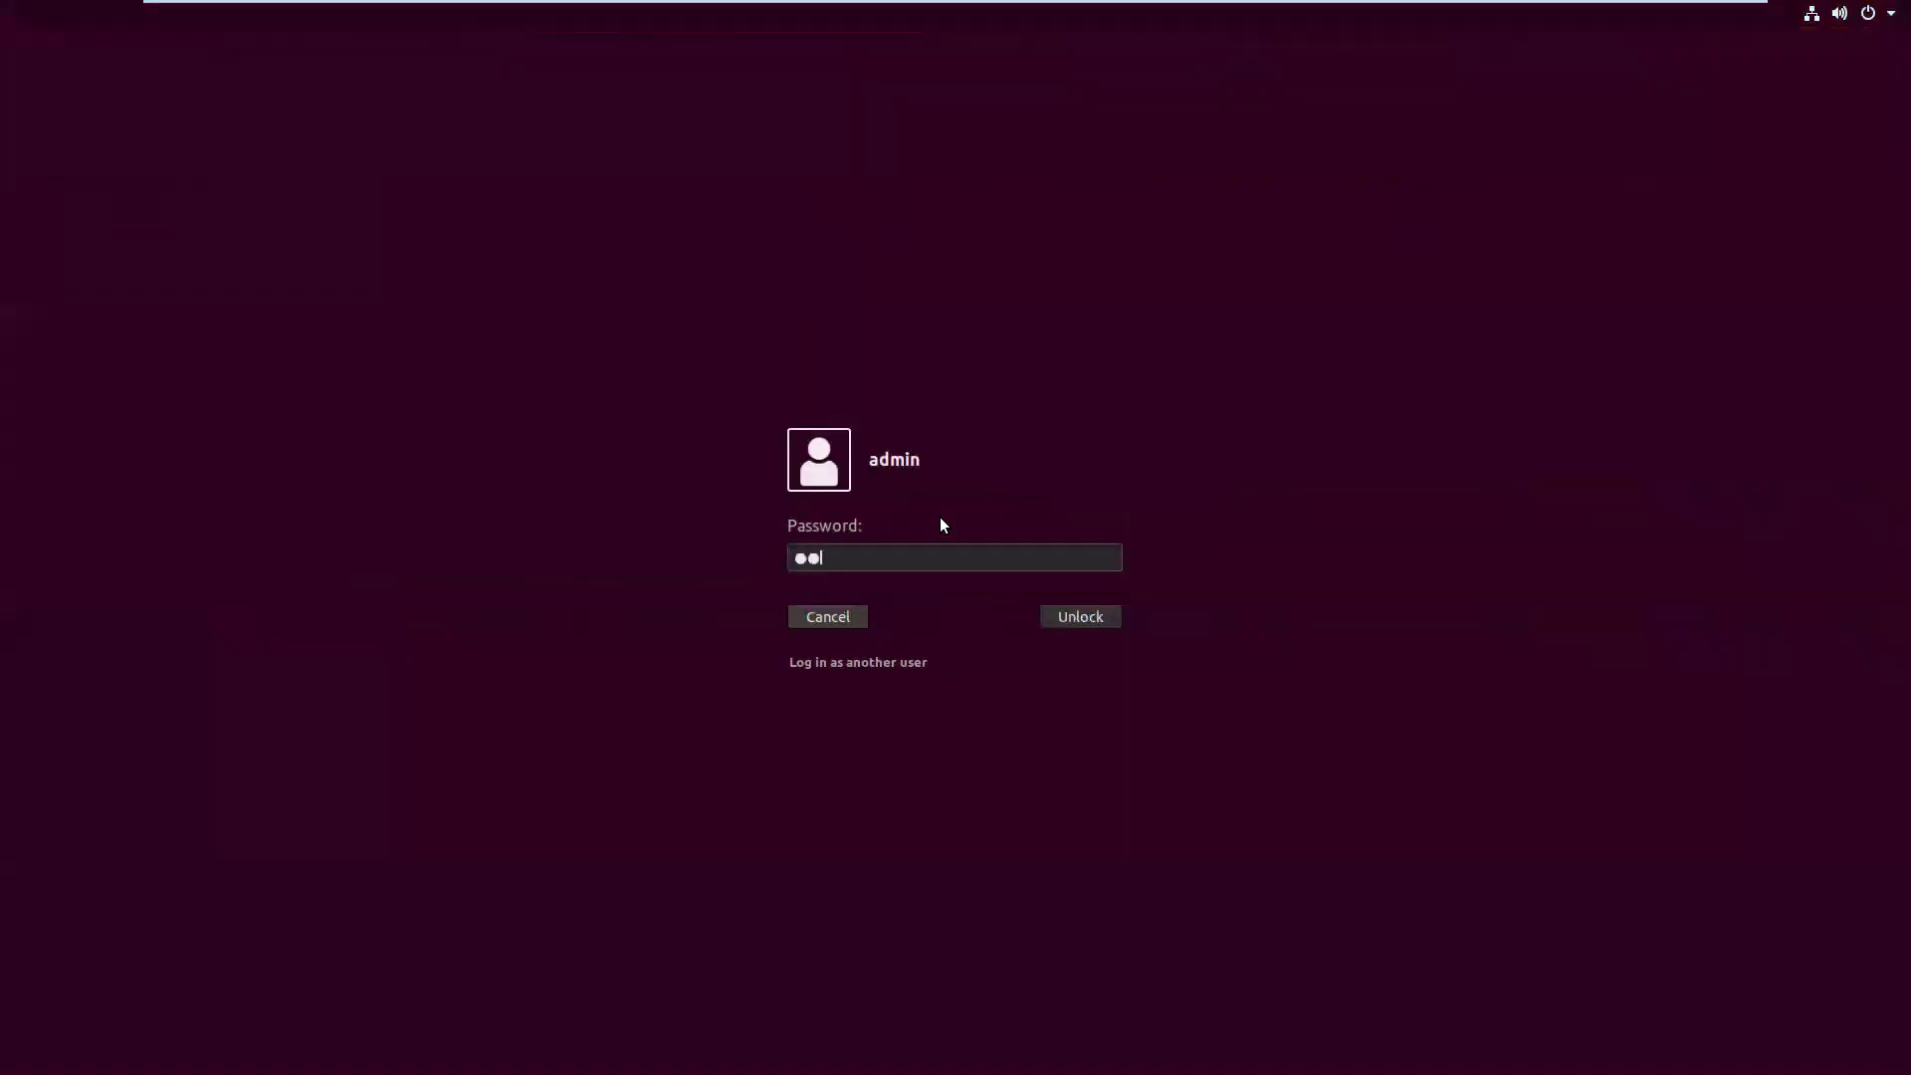
type("***")
key("Return")
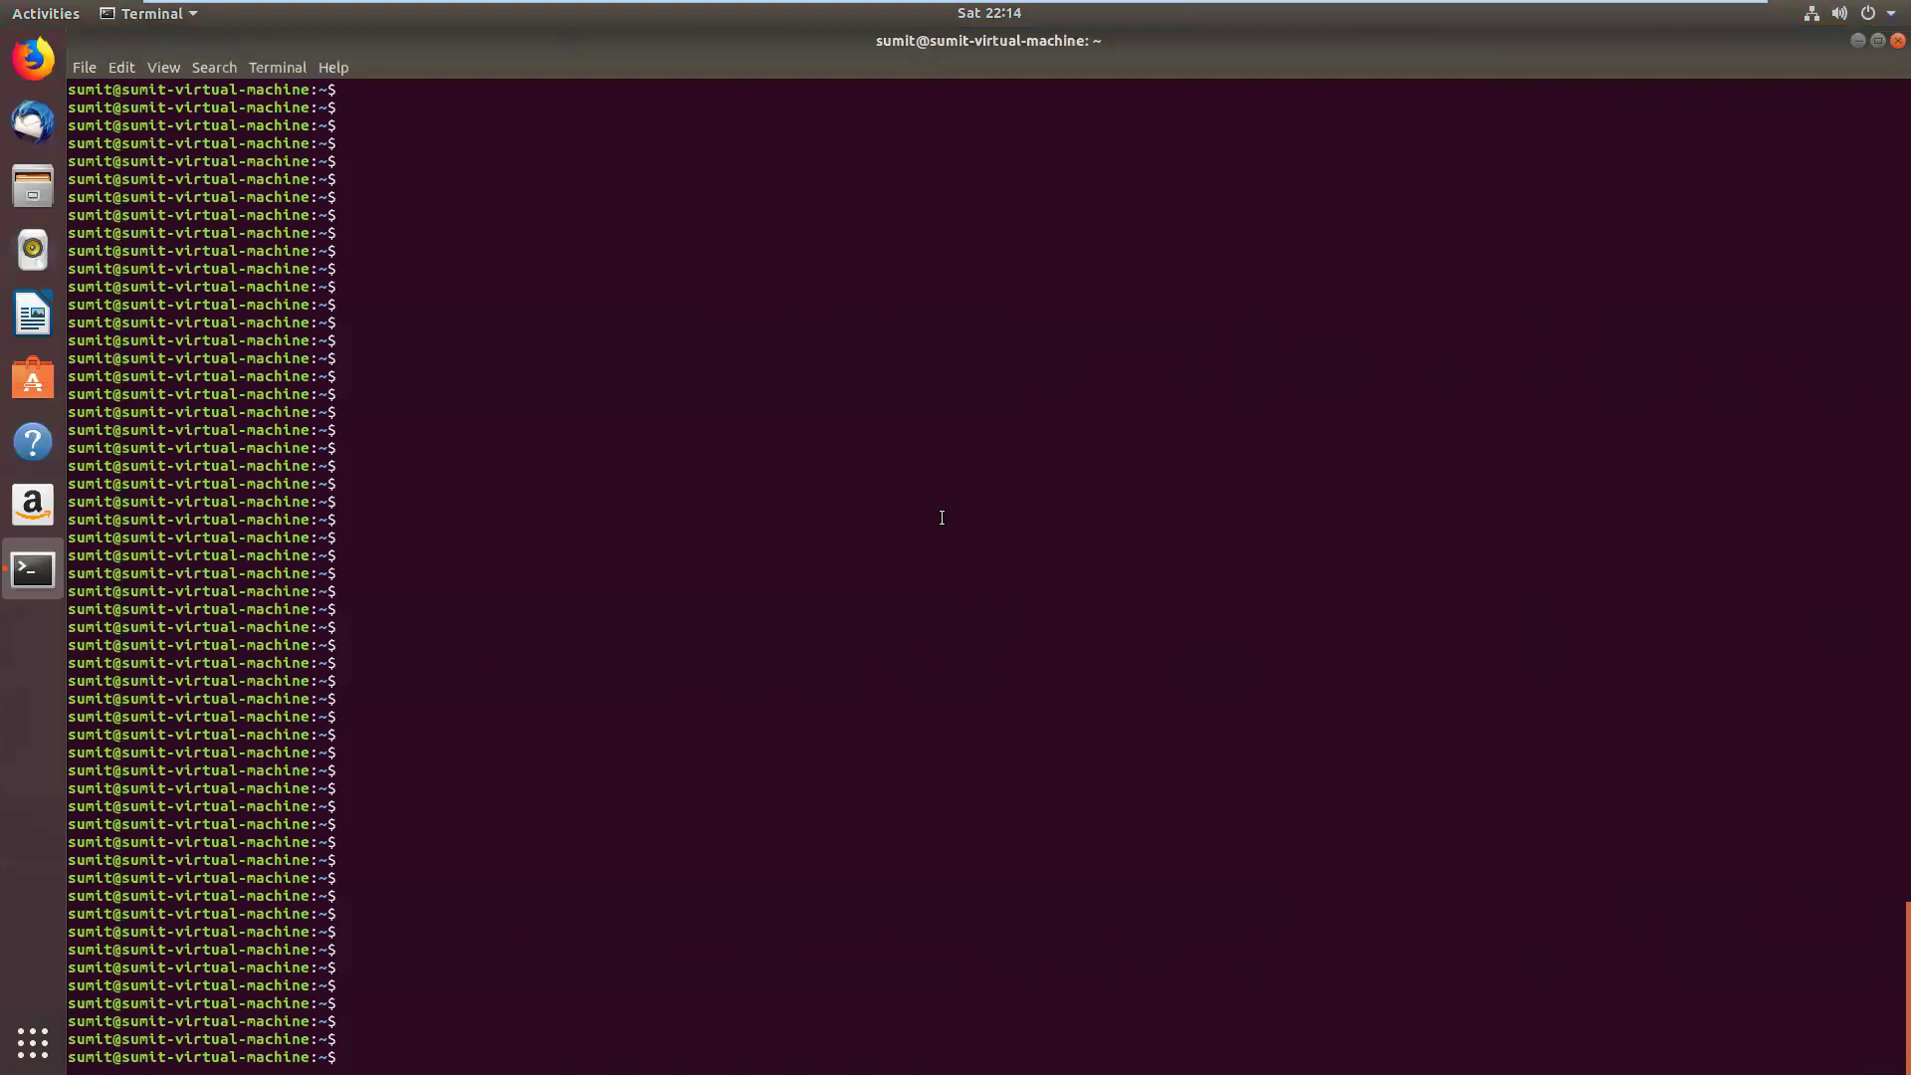
Run ifconfig and mark ens33's address 192.168.225.13.
type("fconfig")
key("Return")
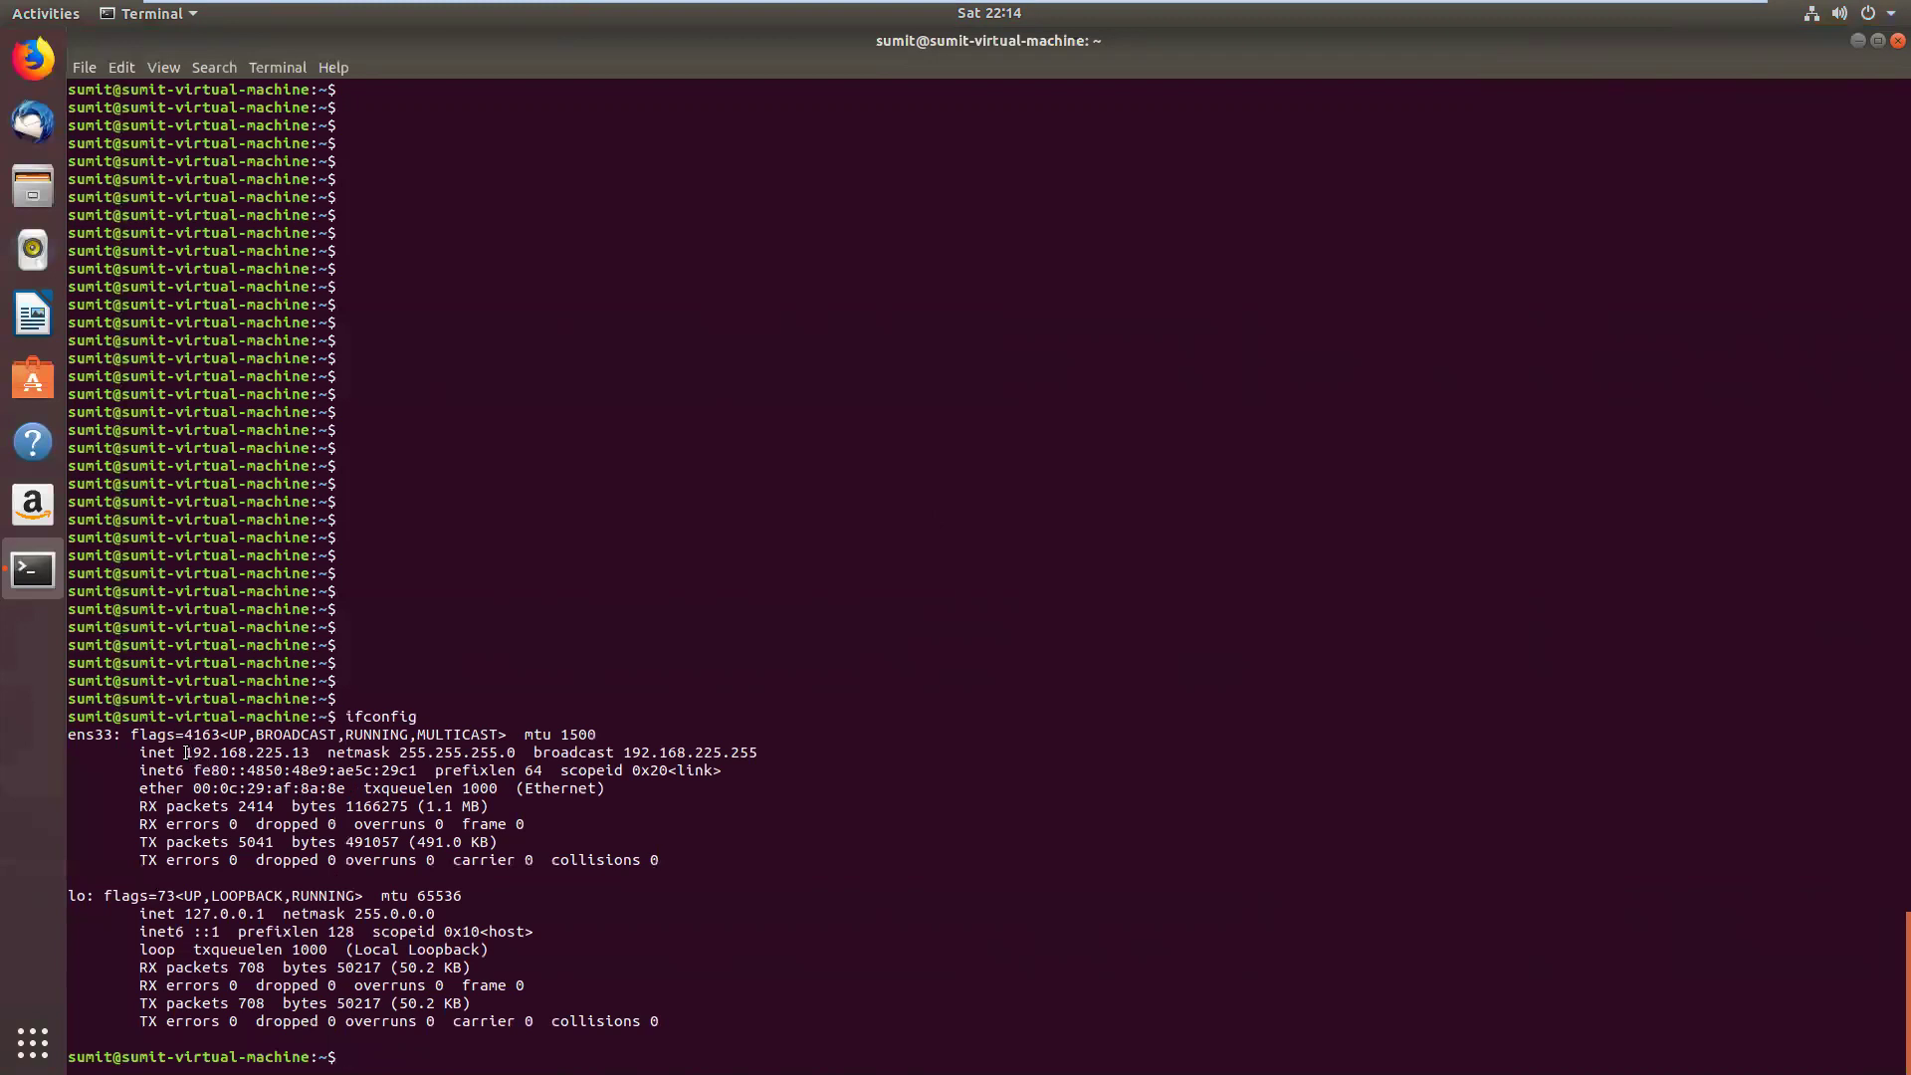
mouse_move(185, 752)
left_mouse_down()
mouse_move(312, 754)
mouse_move(185, 753)
left_mouse_up()
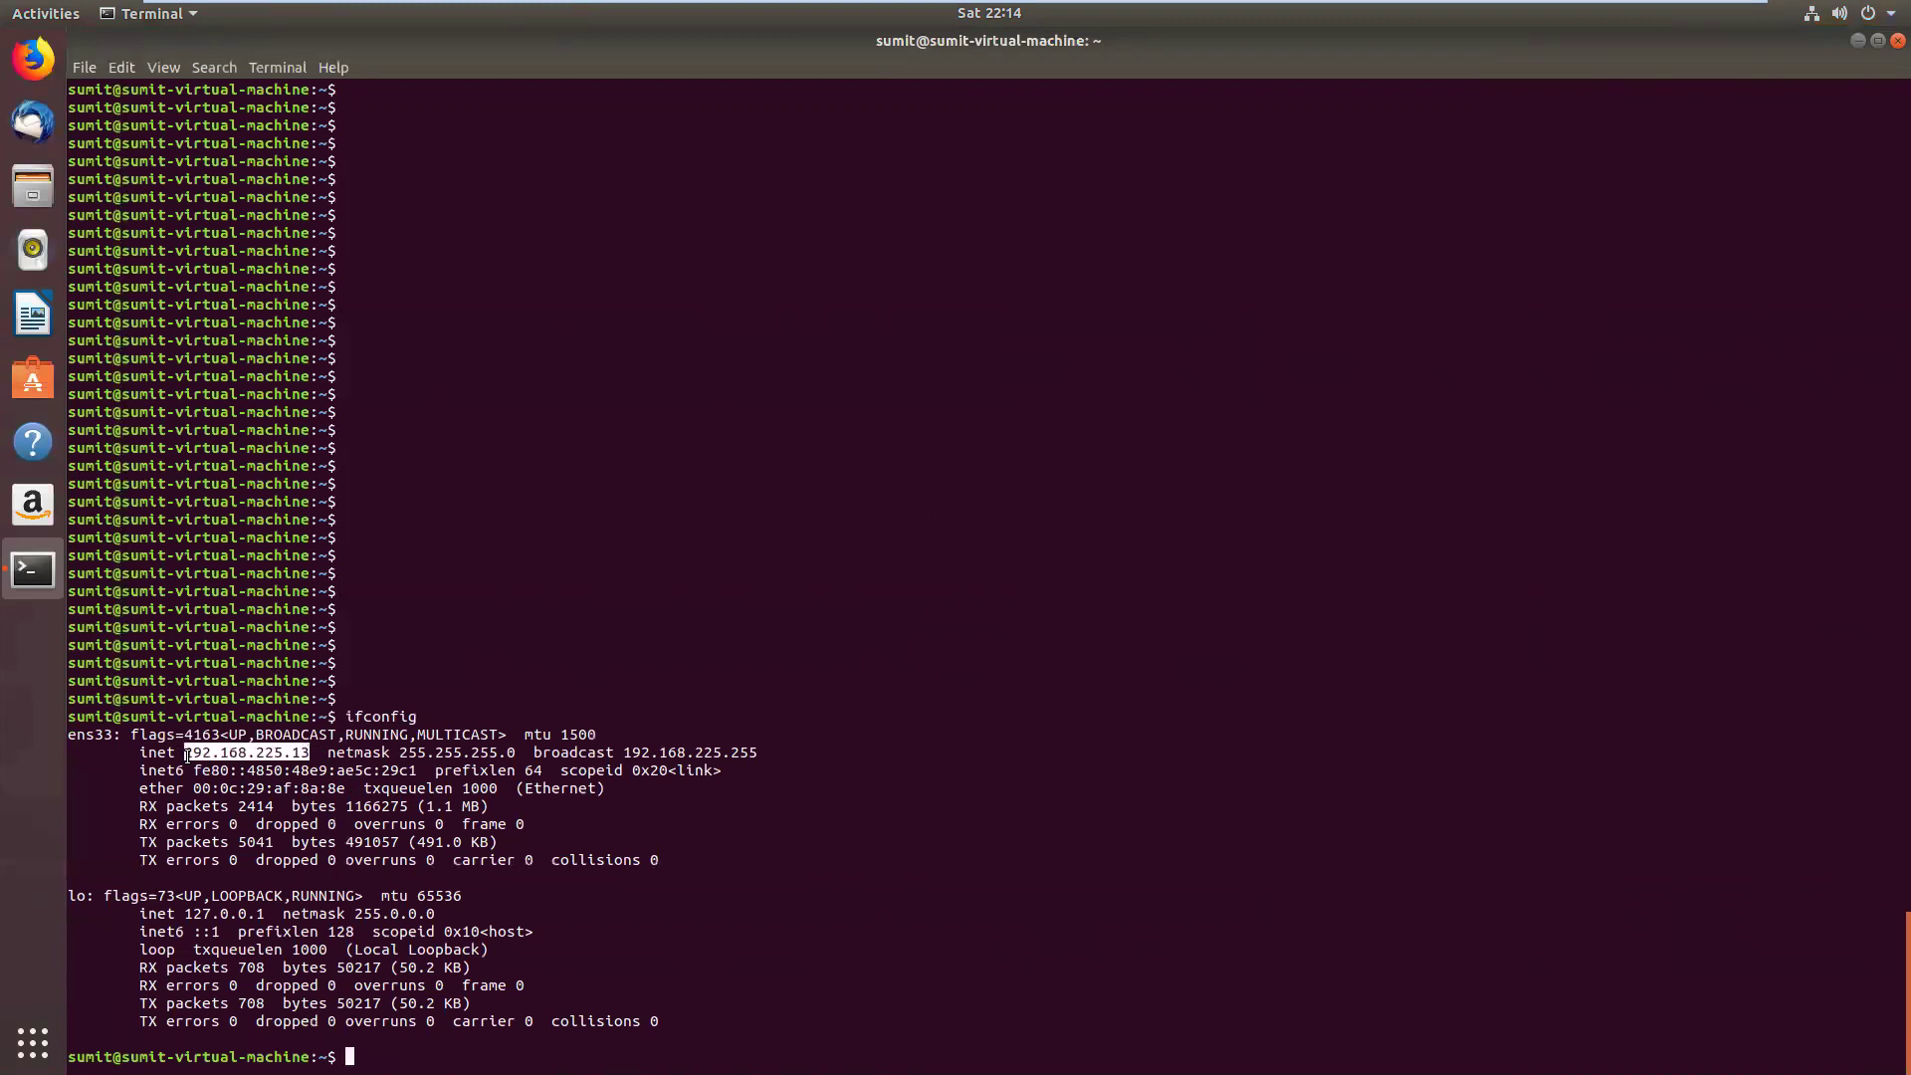
Briefly ping the FortiGate at 192.168.225.4 and stop it to see the statistics.
left_click(474, 908)
key("Return")
key("Return")
key("Return")
type("pi")
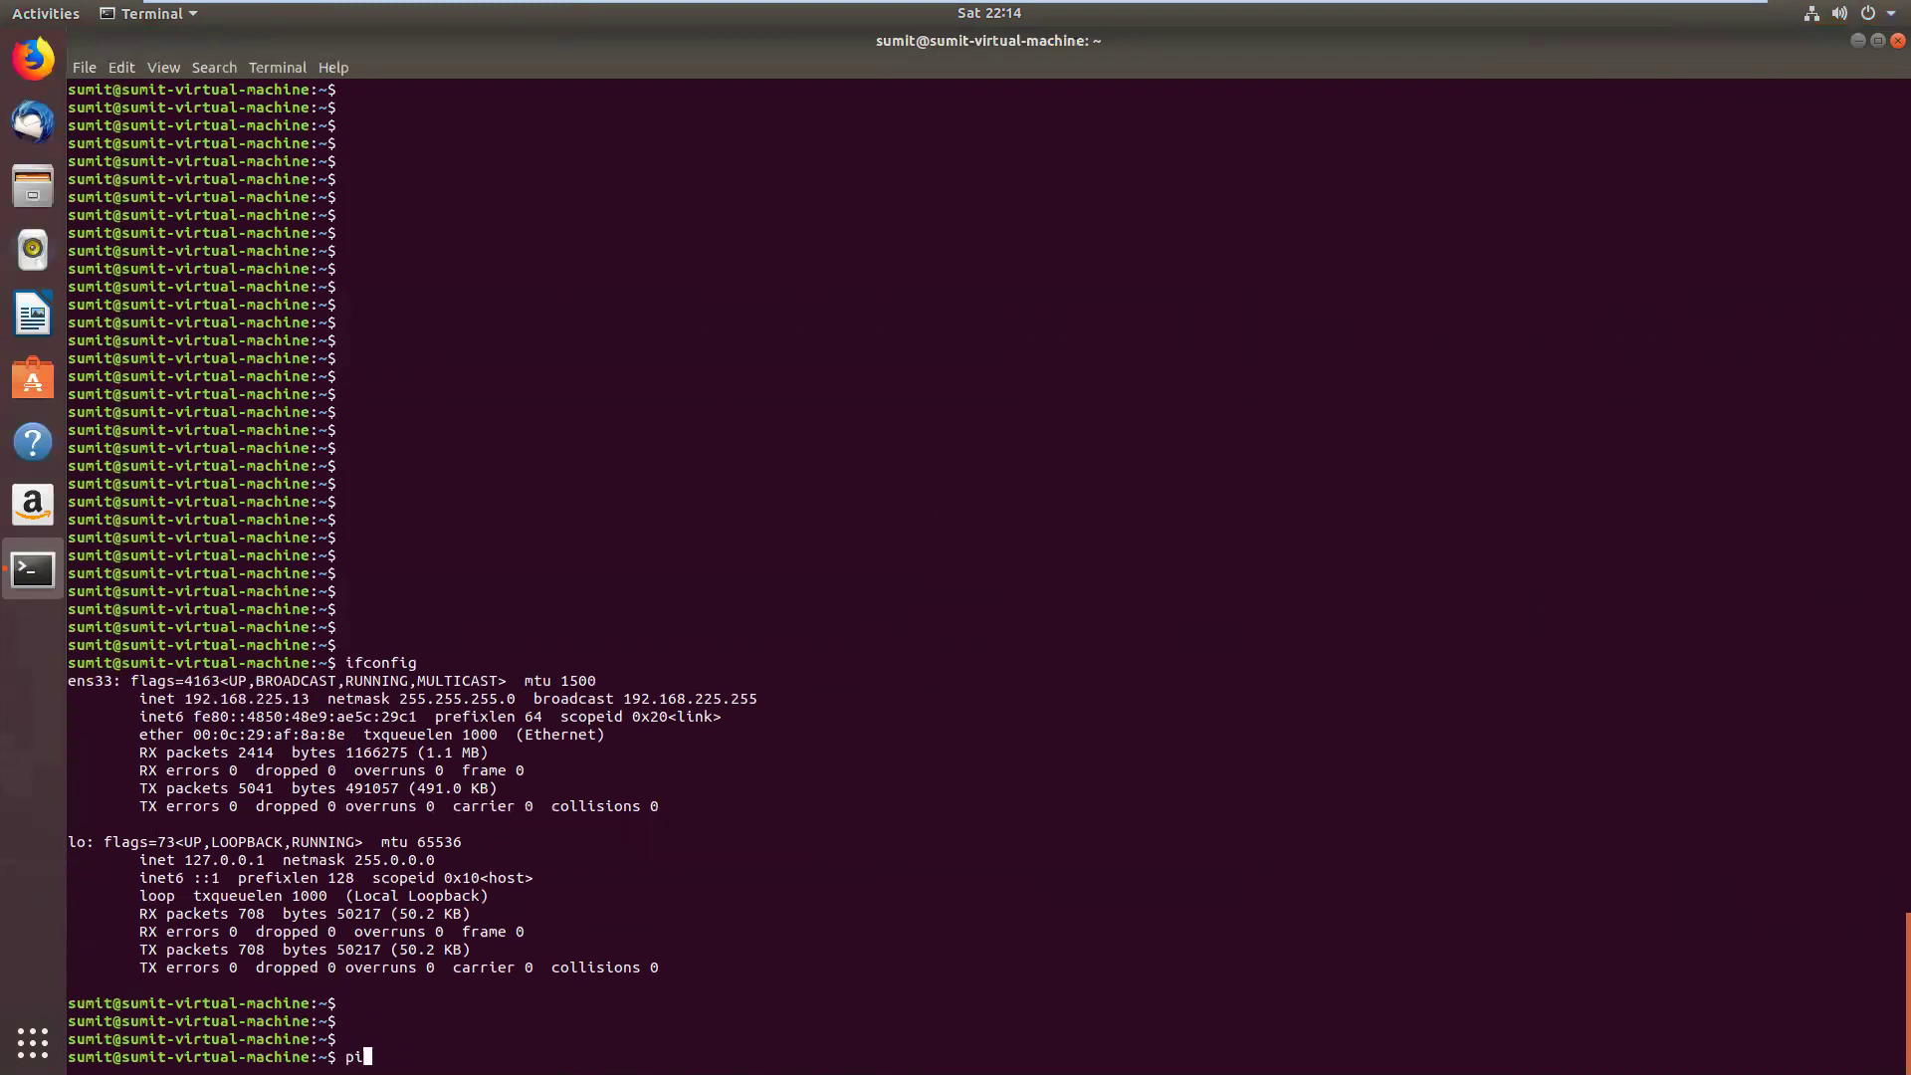
type("ng 192.168.225.4")
key("Return")
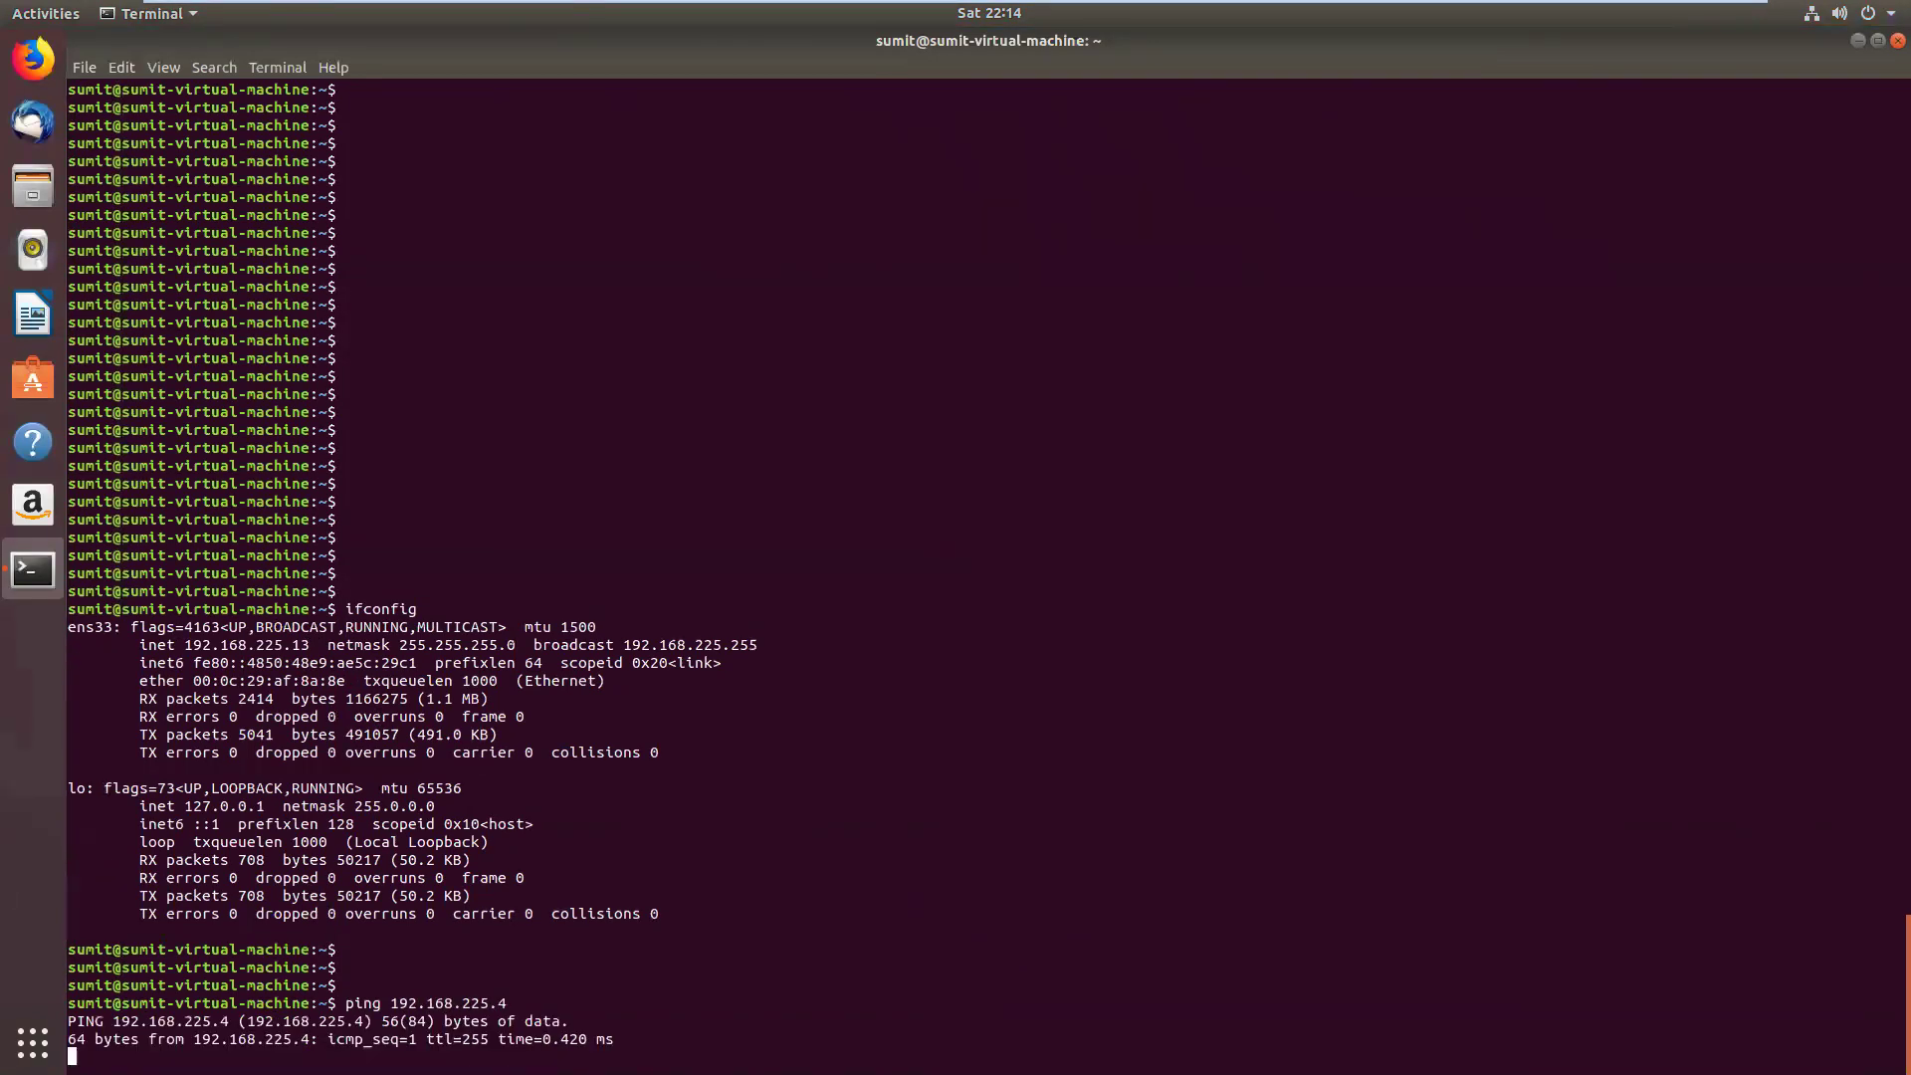
key("ctrl+c")
key("Return")
key("Return")
key("Return")
key("Return")
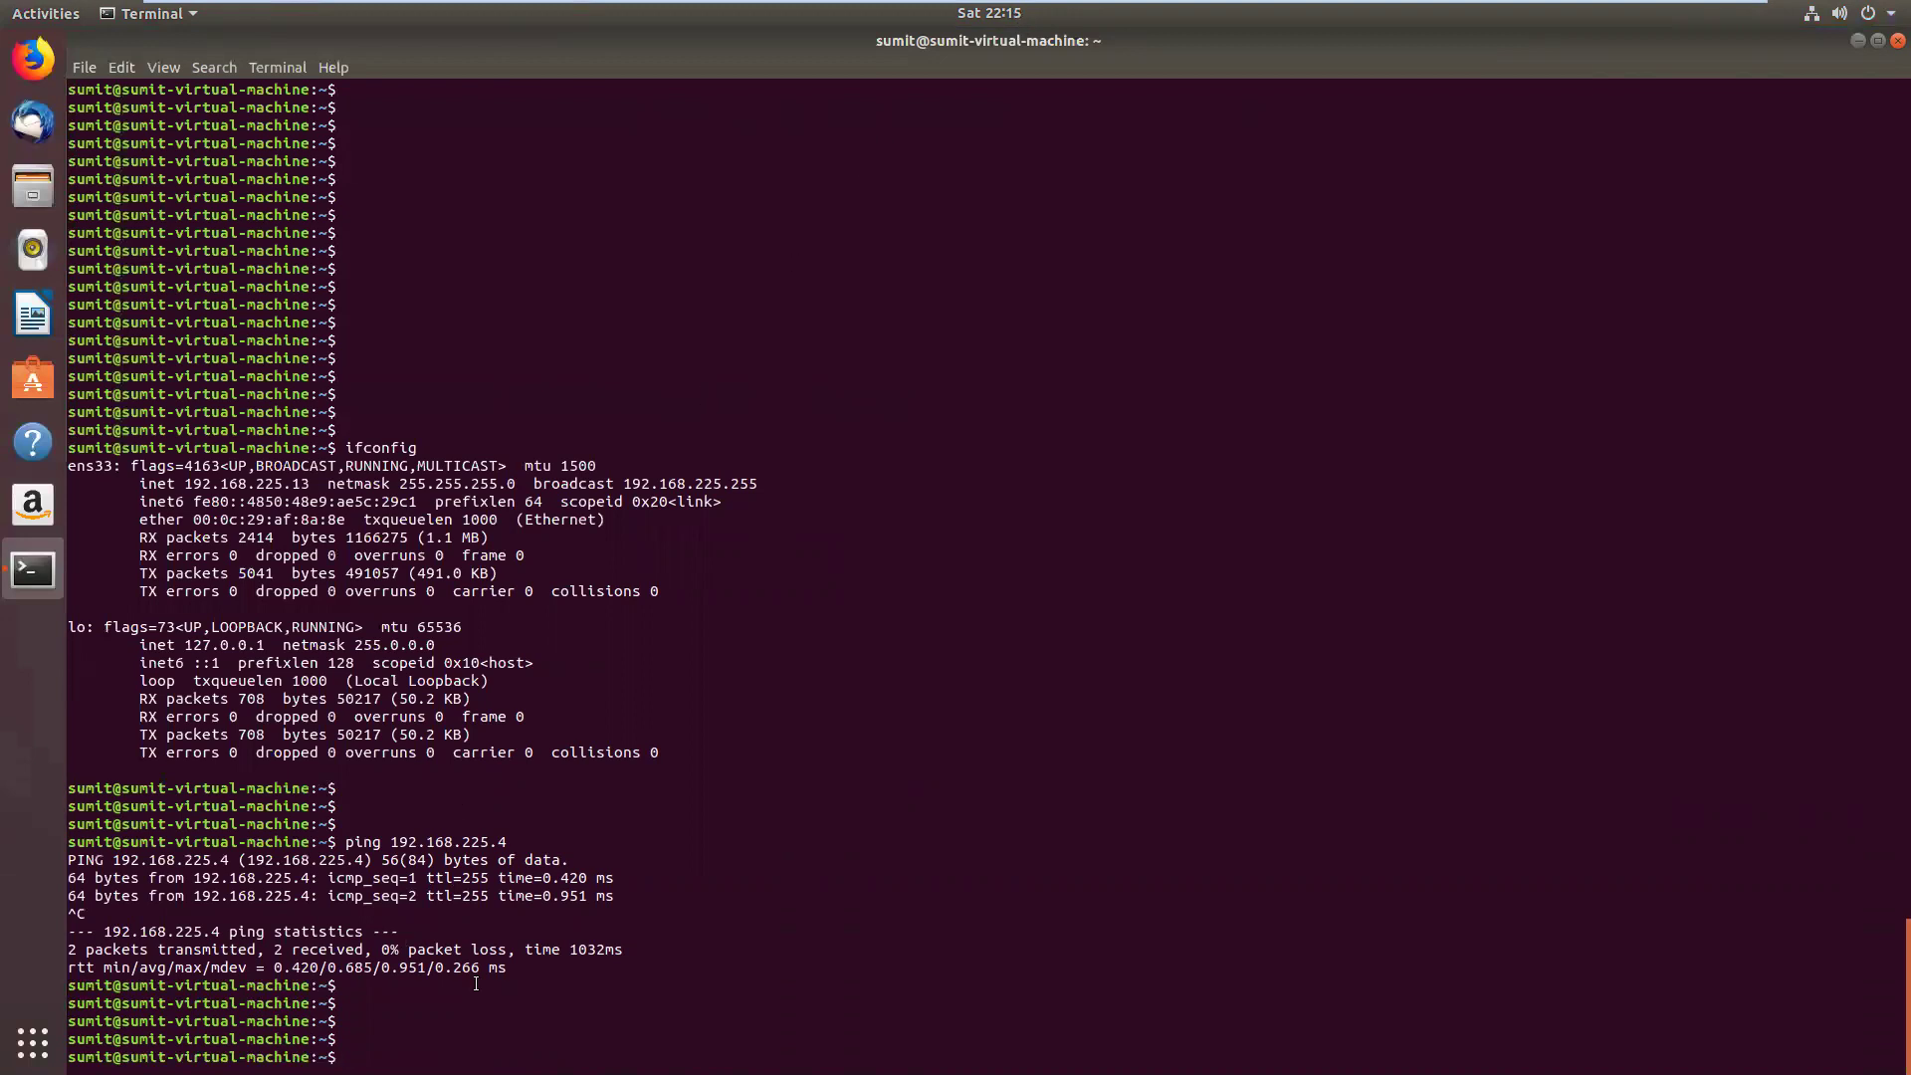
Ping 8.8.8.8, stop it, then restart the ping to 8.8.8.8 running continuously.
type("ping 8.8.8.8")
key("Return")
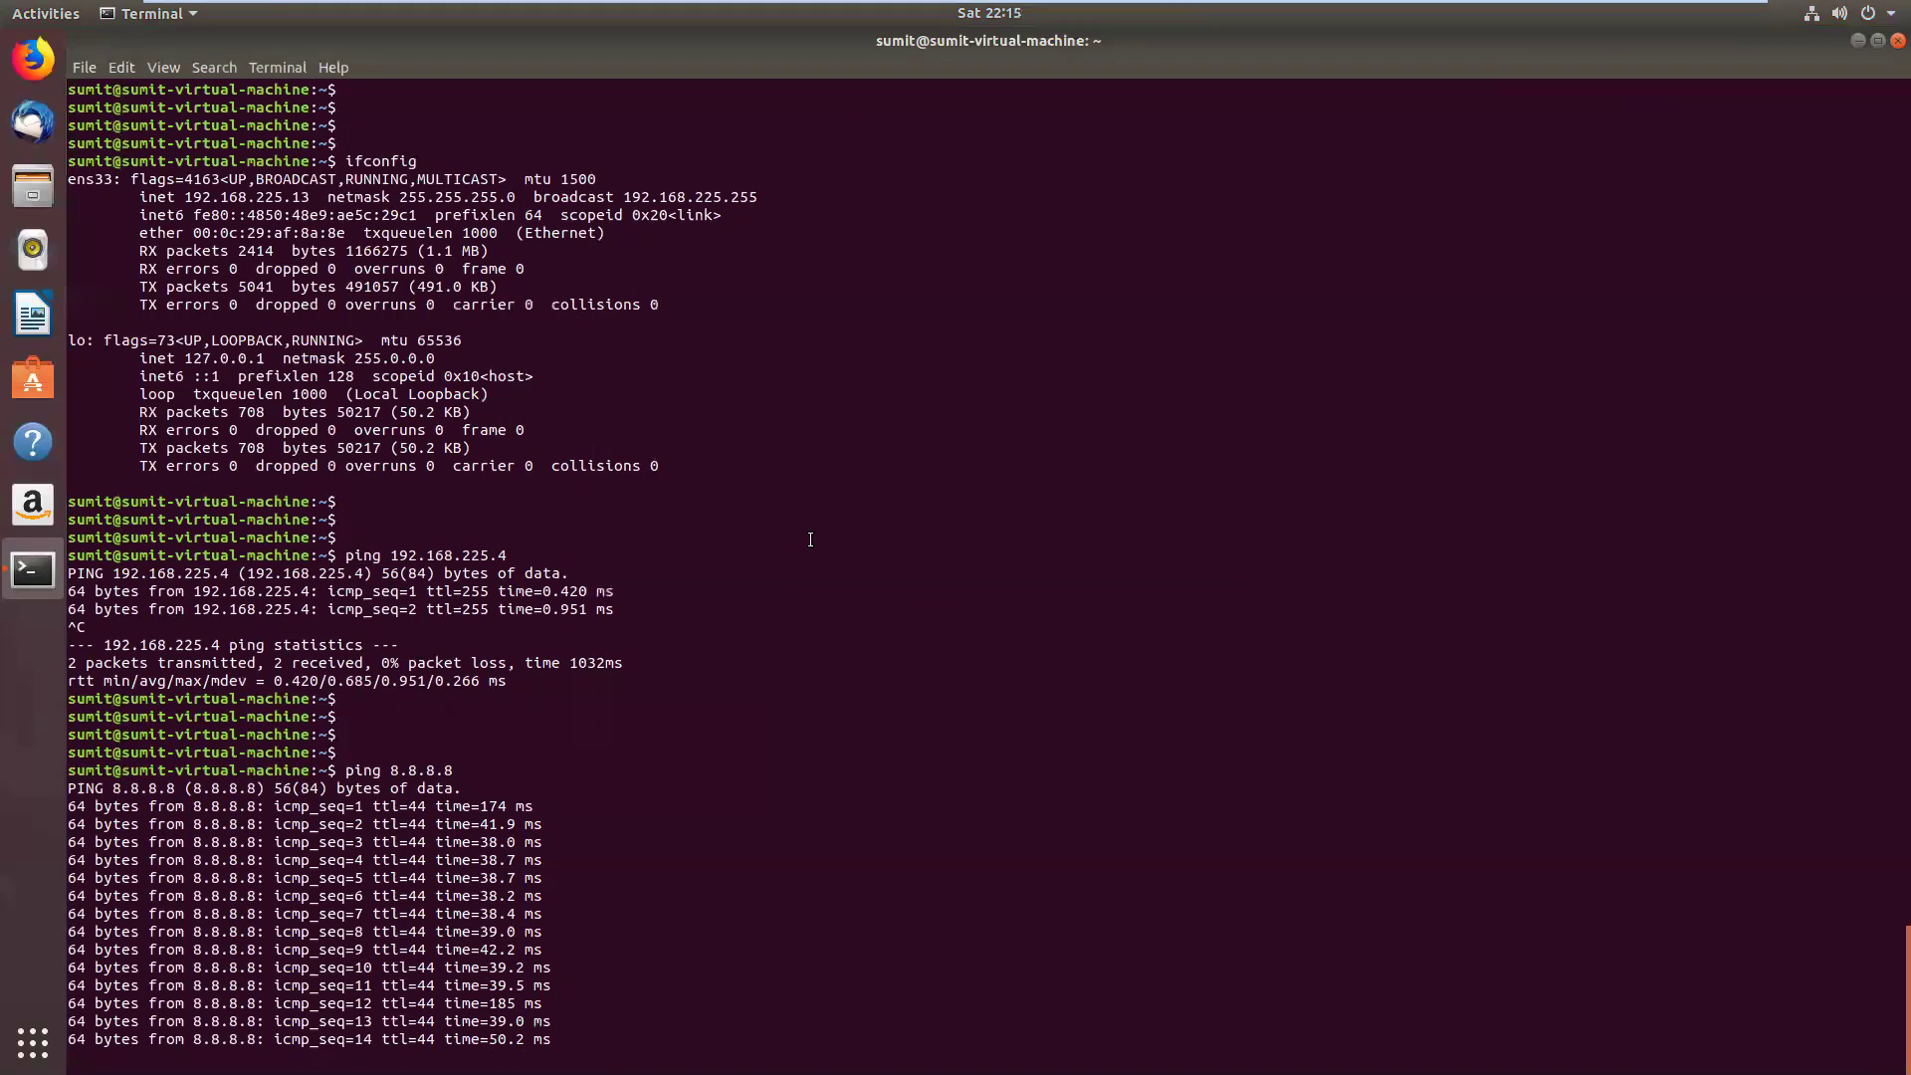
key("ctrl+c")
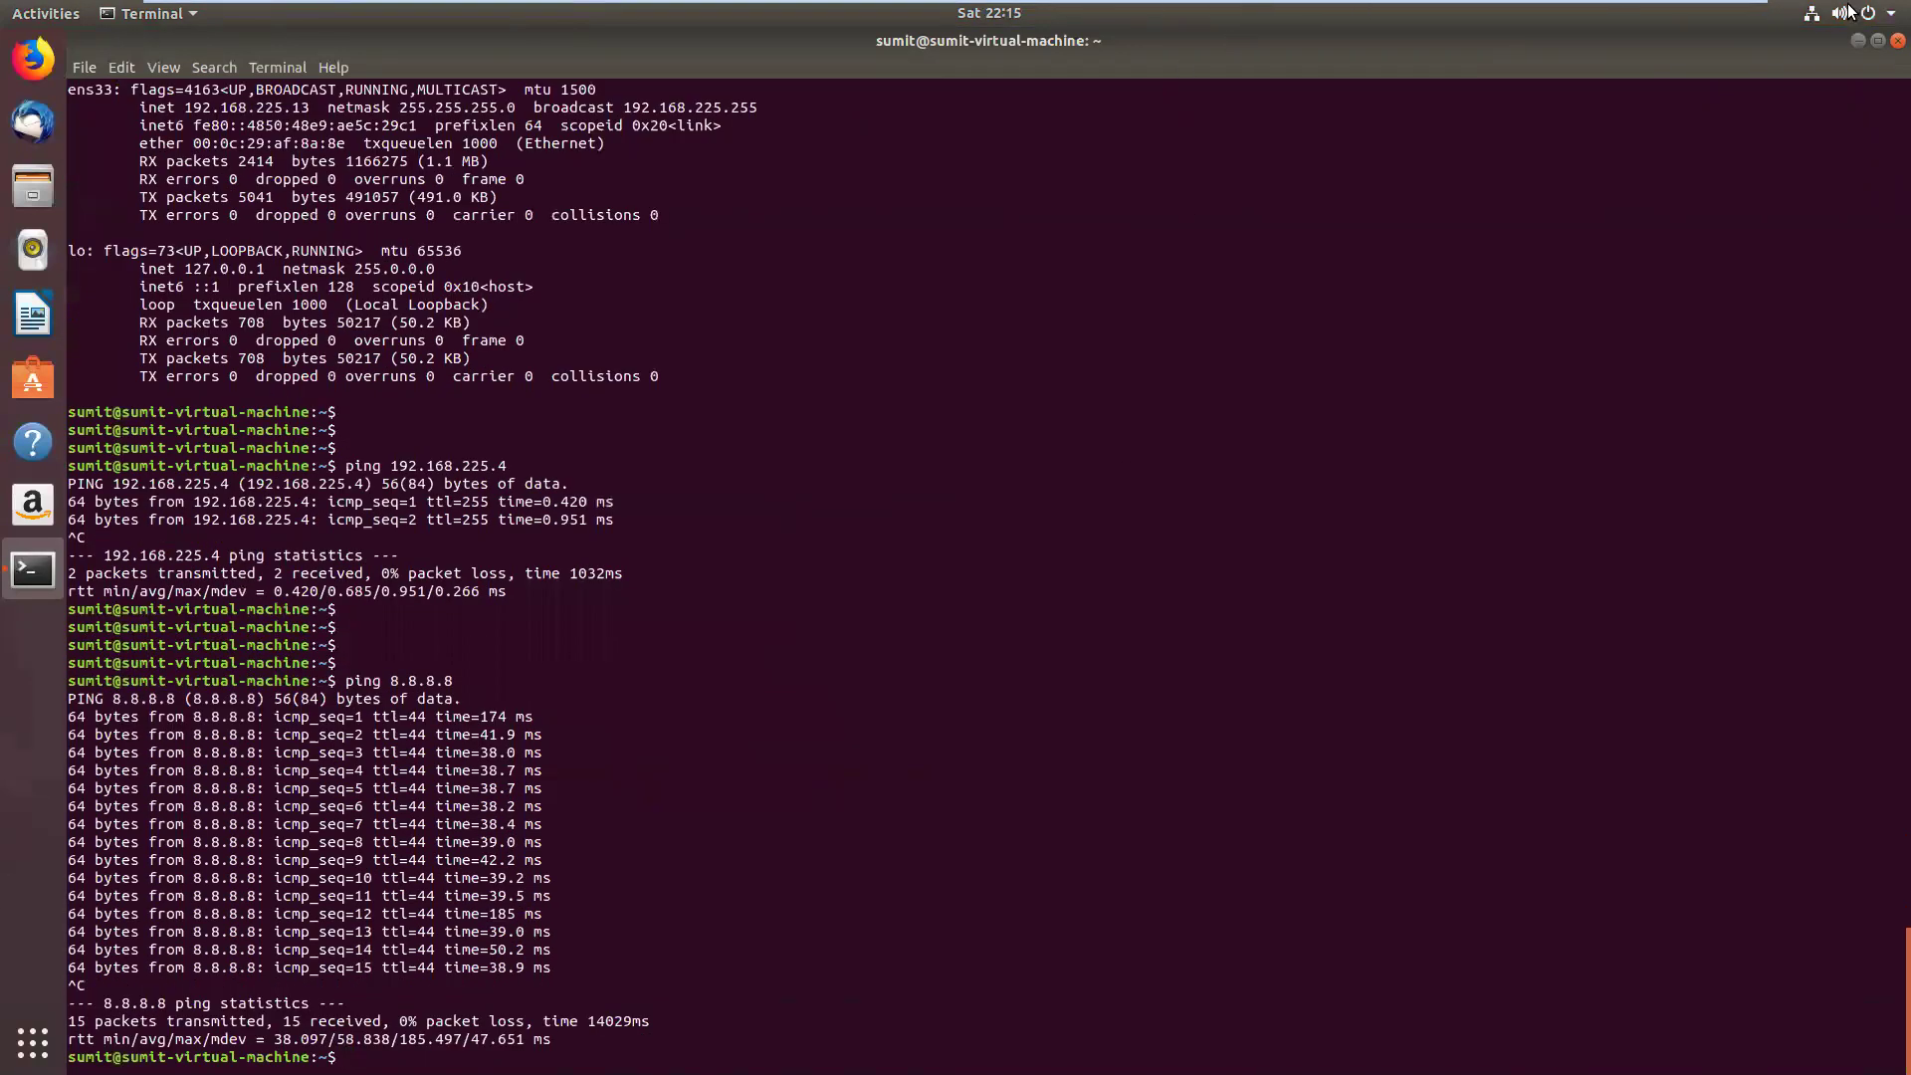
mouse_move(1767, 8)
key("Up")
key("Return")
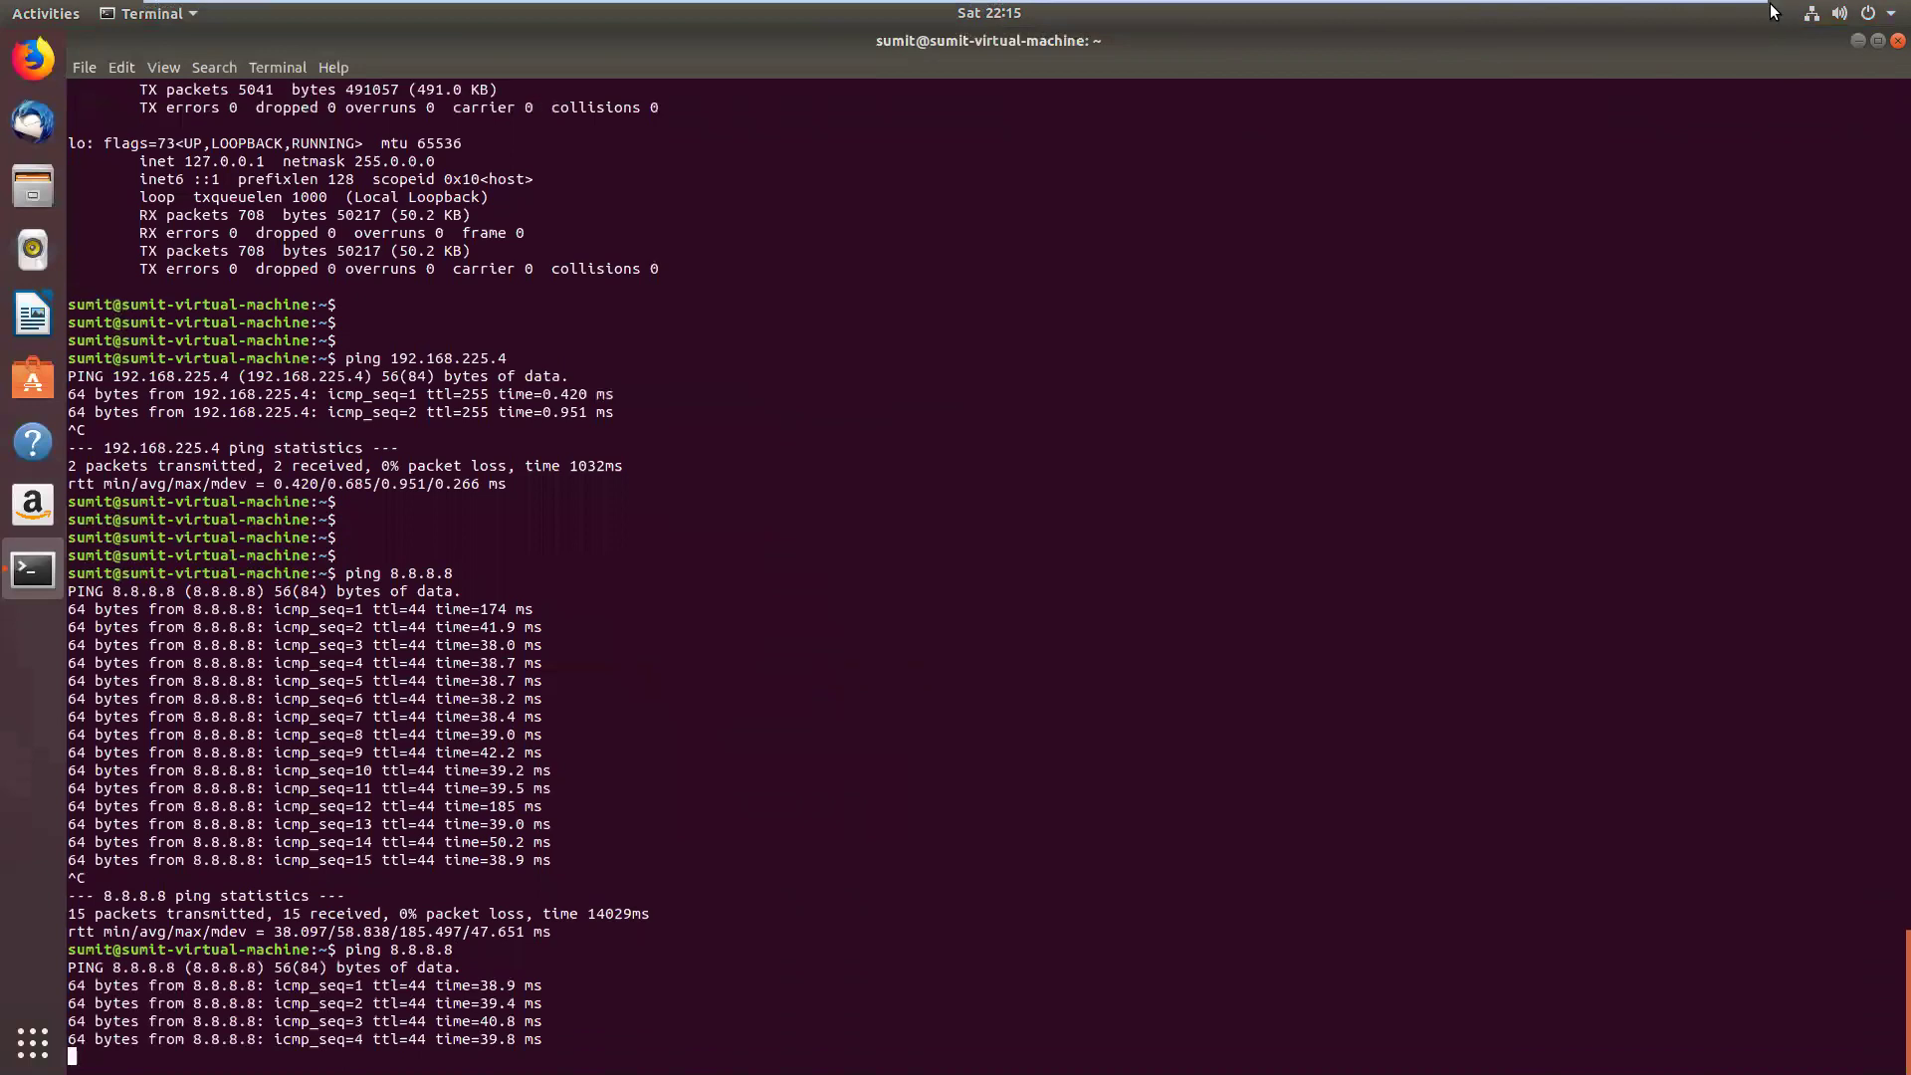
Minimize the VMware window to bring back the FortiGate Interfaces page in Firefox.
mouse_move(1619, 44)
left_click(1671, 20)
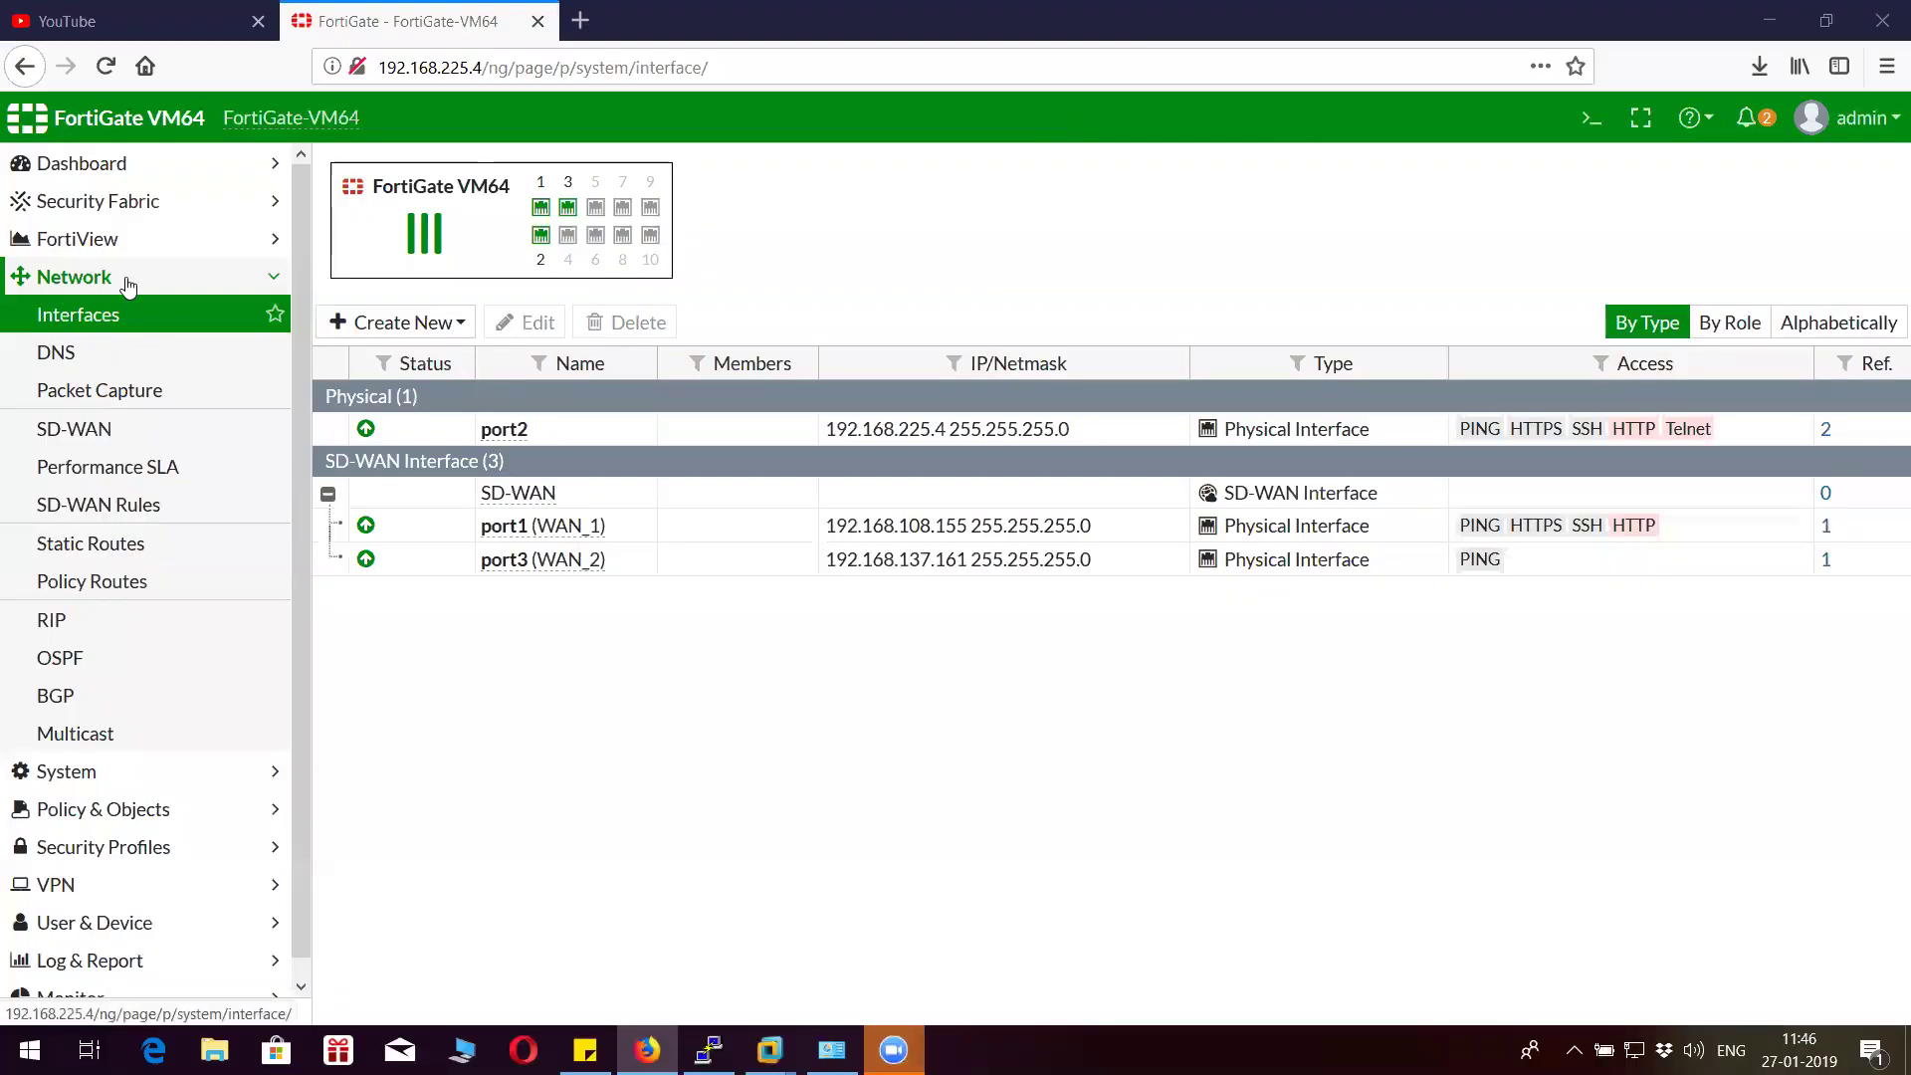
Open FortiView LAN/DMZ Sources and refresh until host 192.168.225.13 shows about 7.31 kB.
left_click(131, 242)
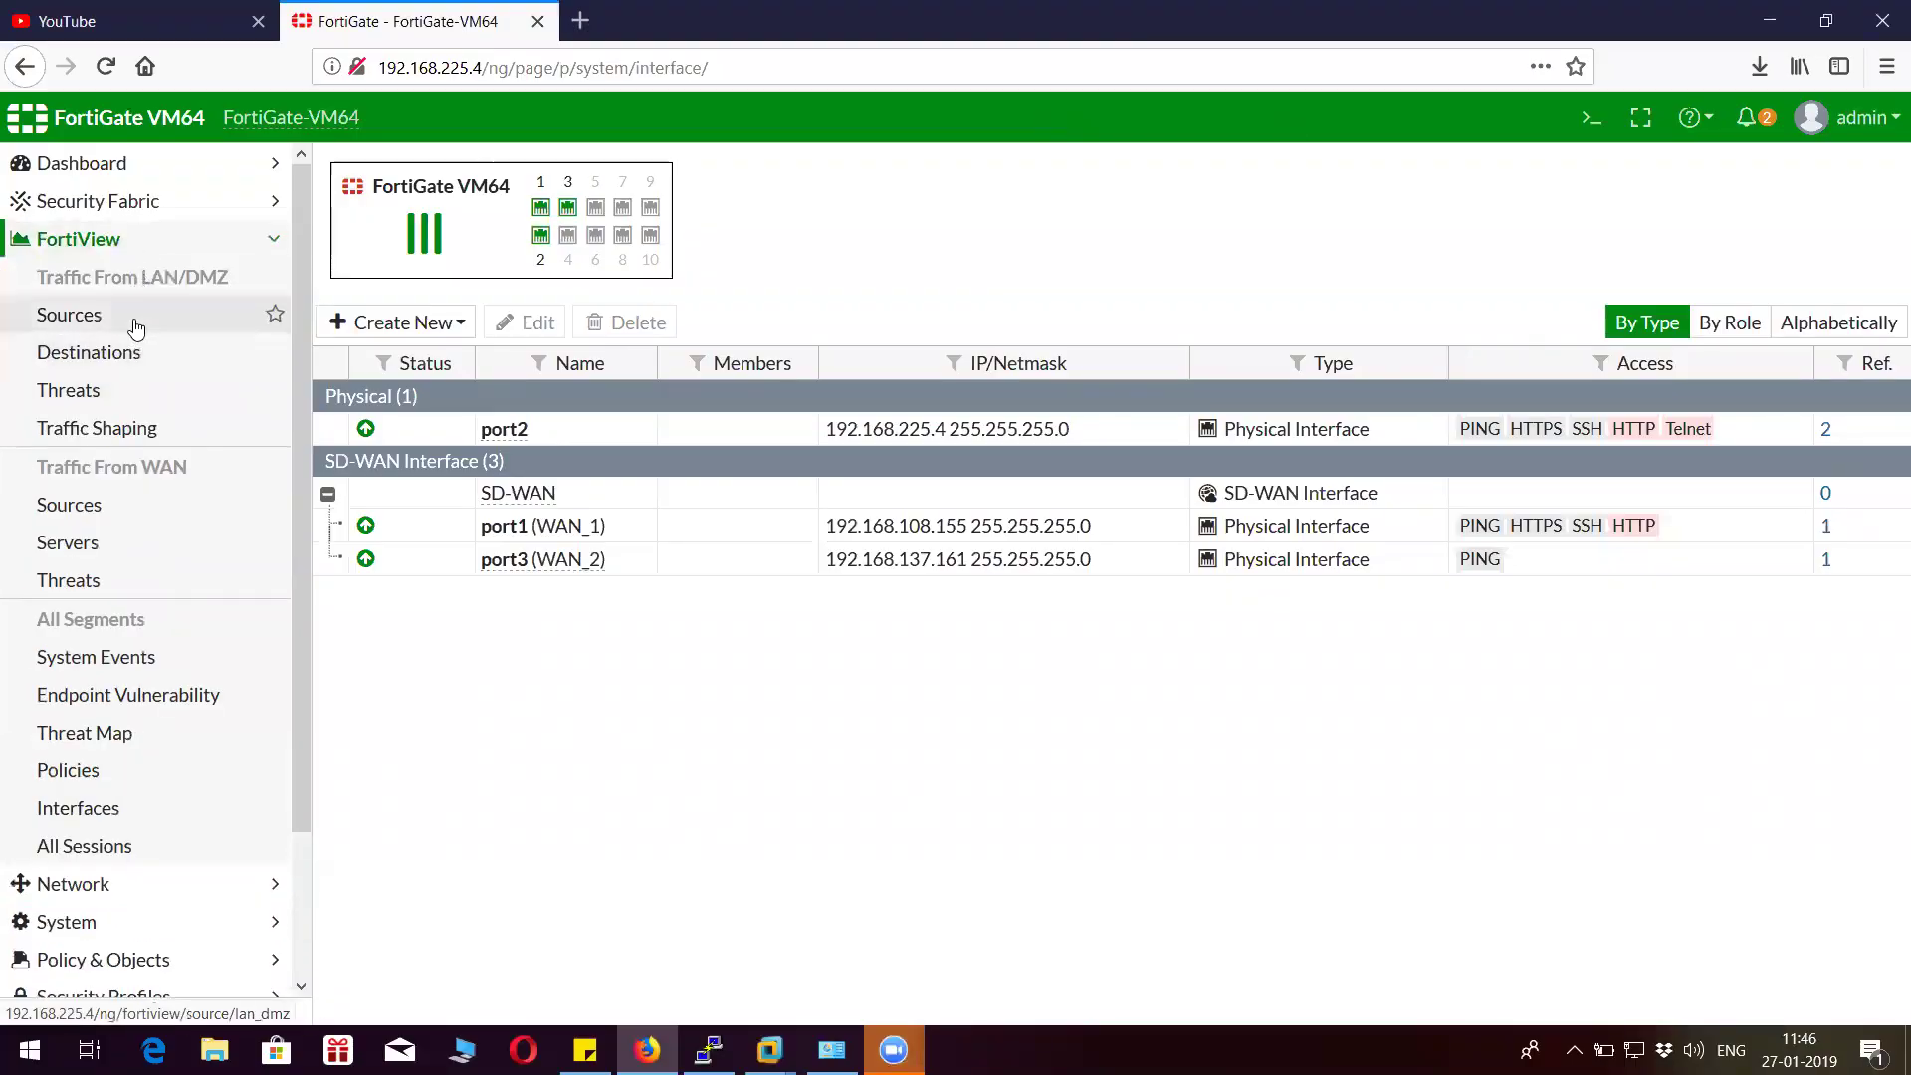
left_click(137, 321)
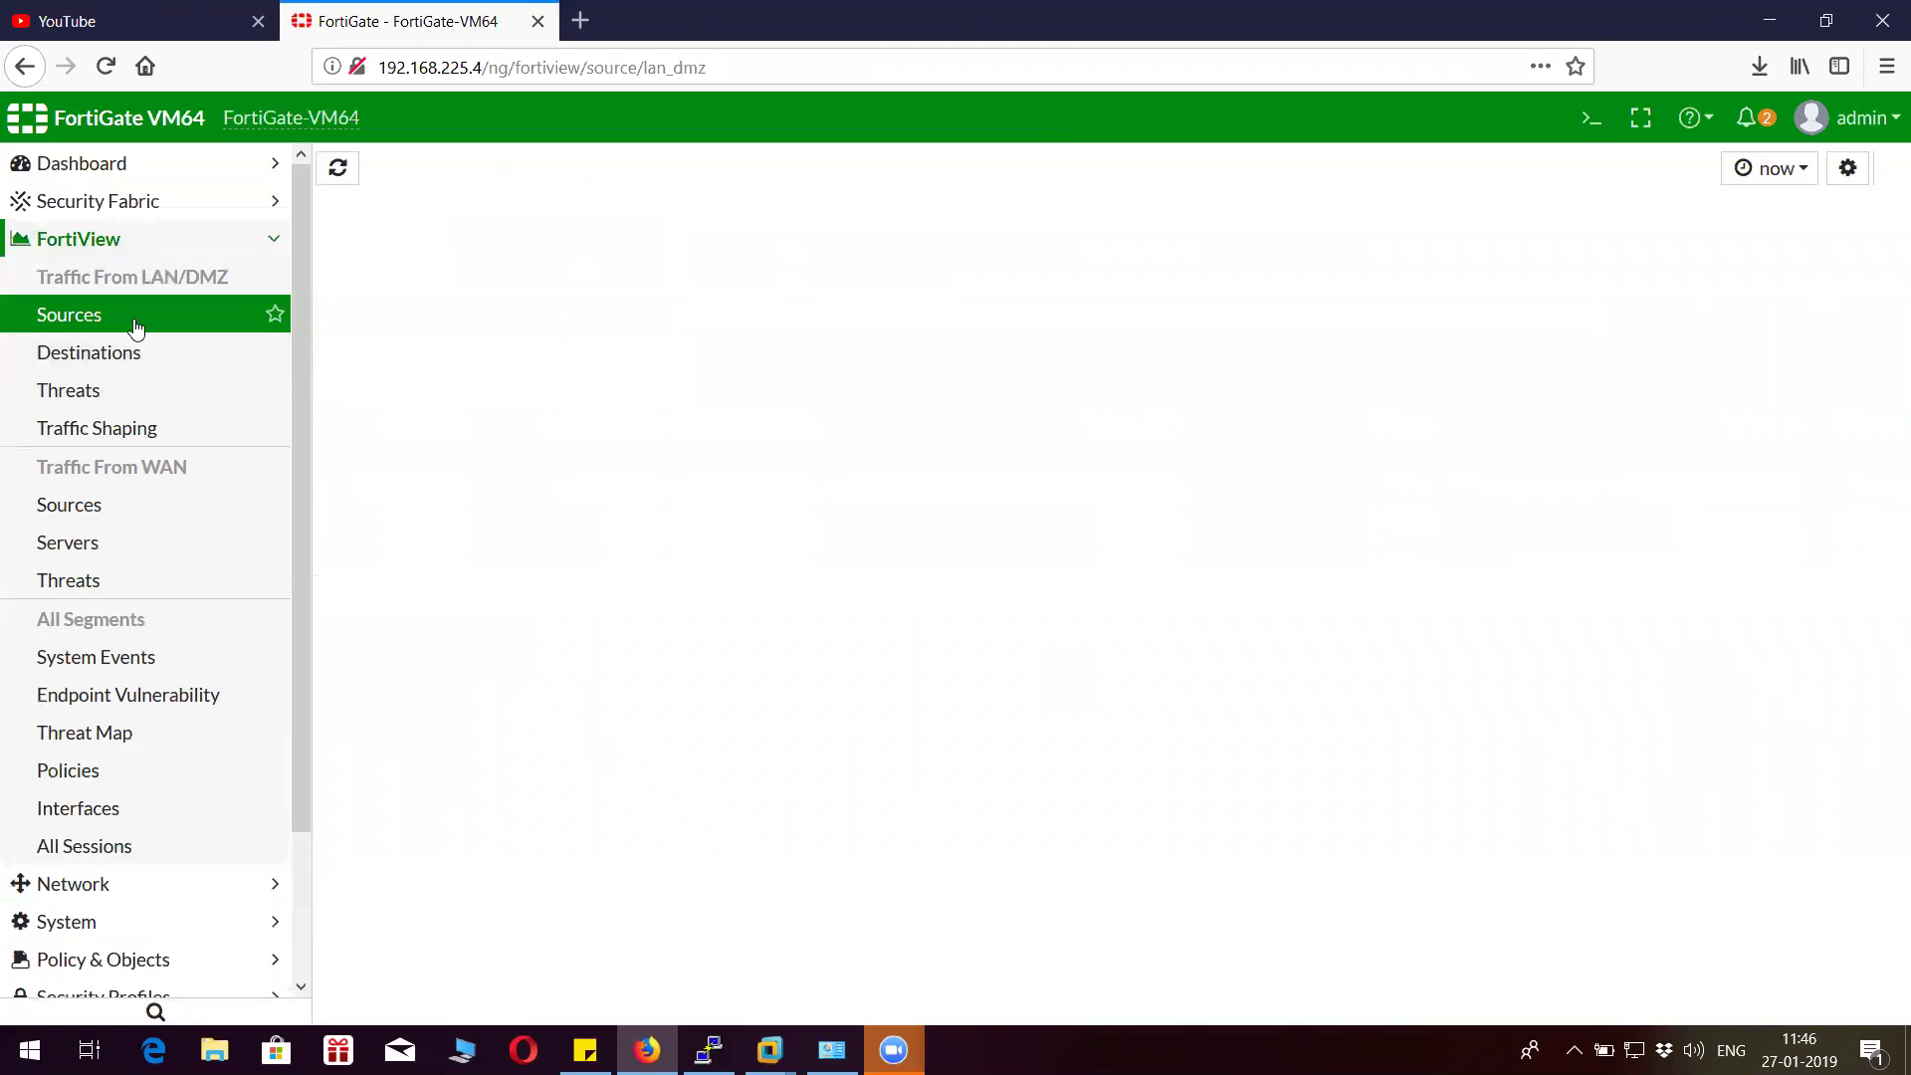
left_click(343, 177)
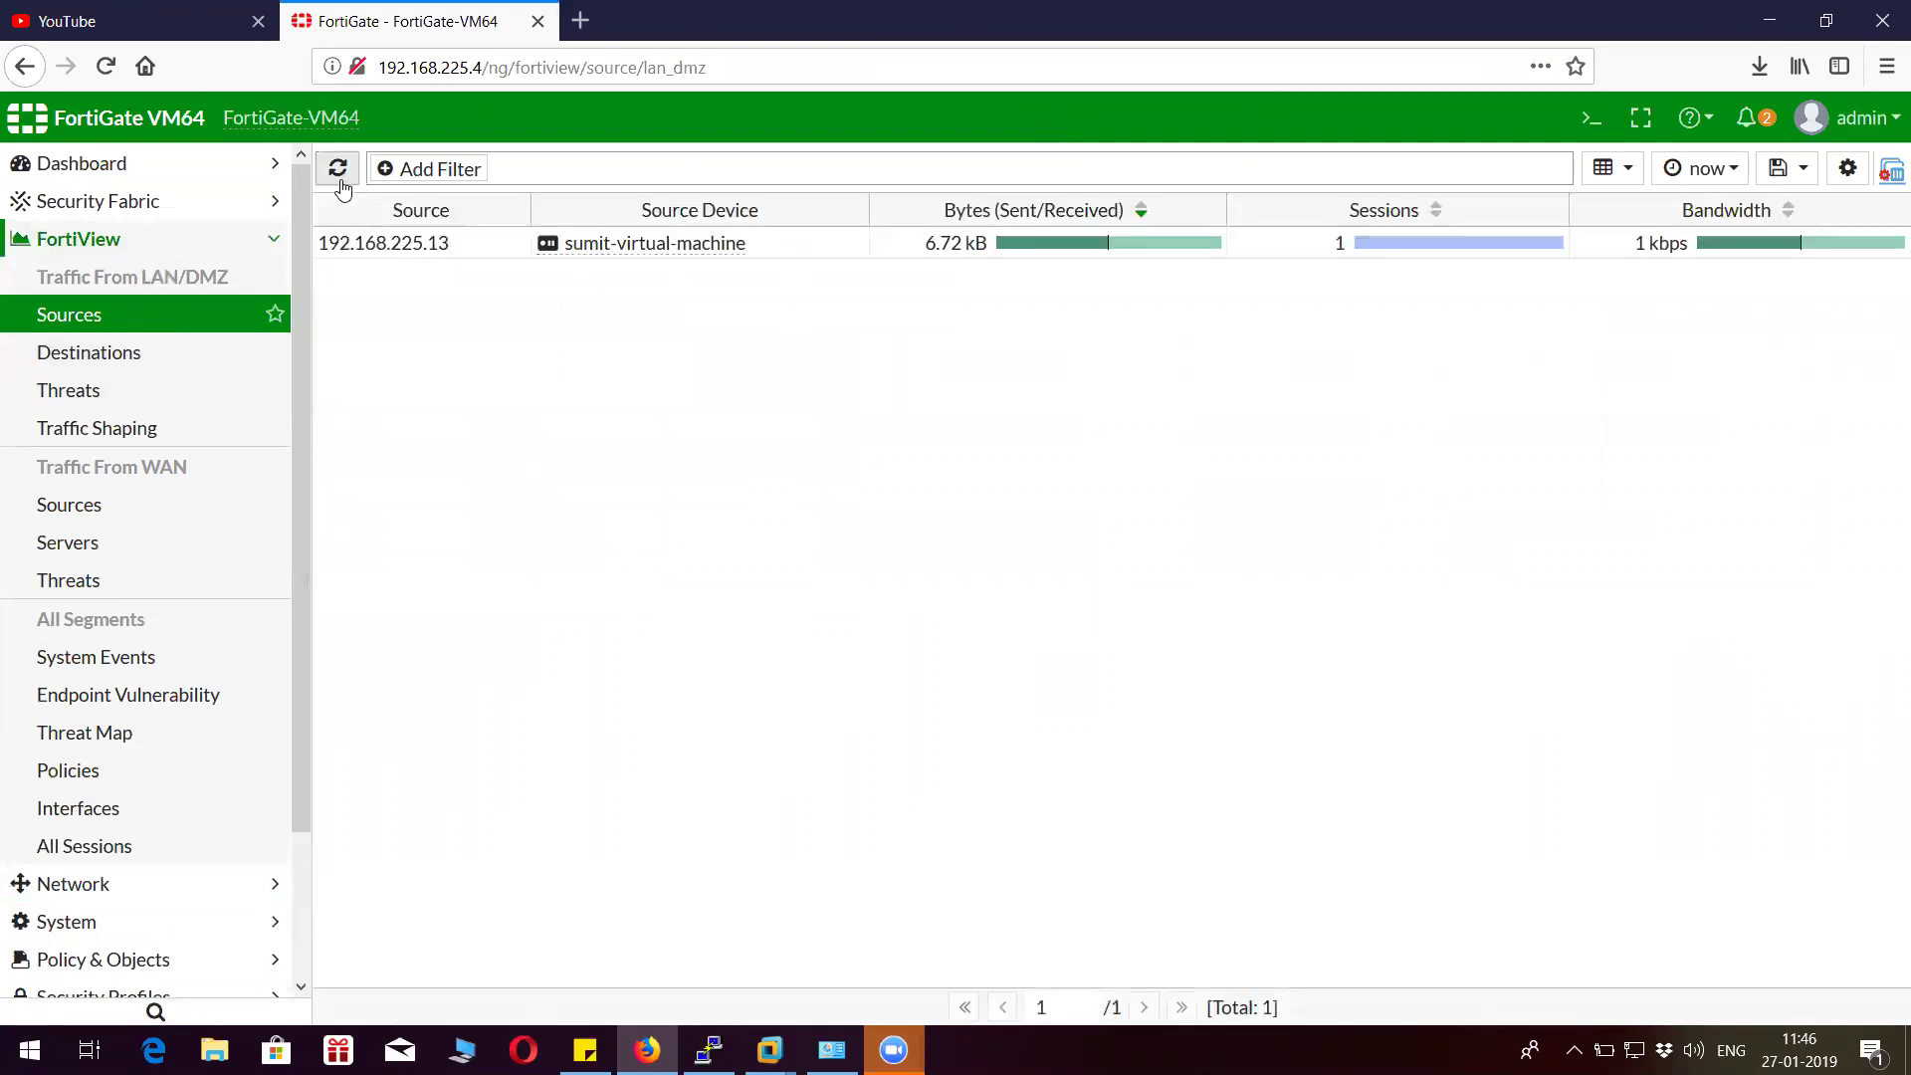
left_click(341, 183)
left_click(338, 169)
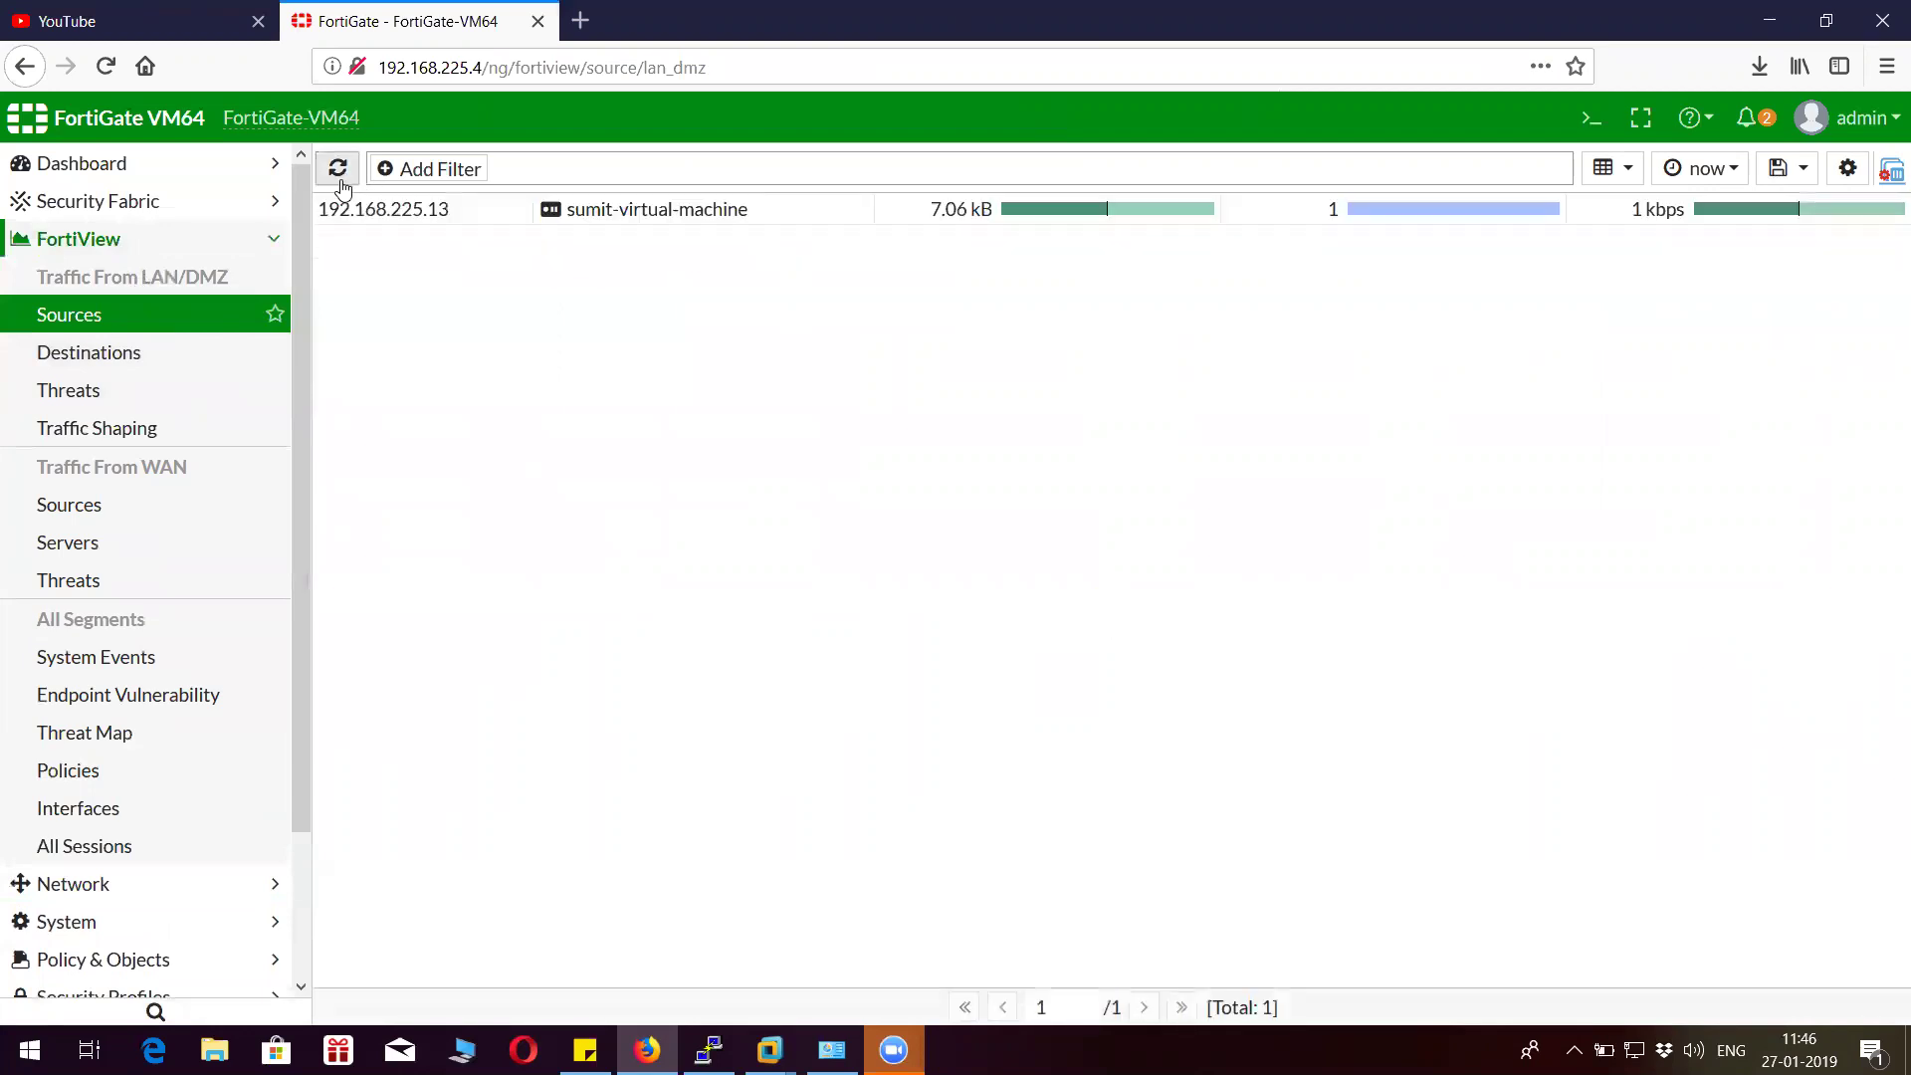
left_click(338, 169)
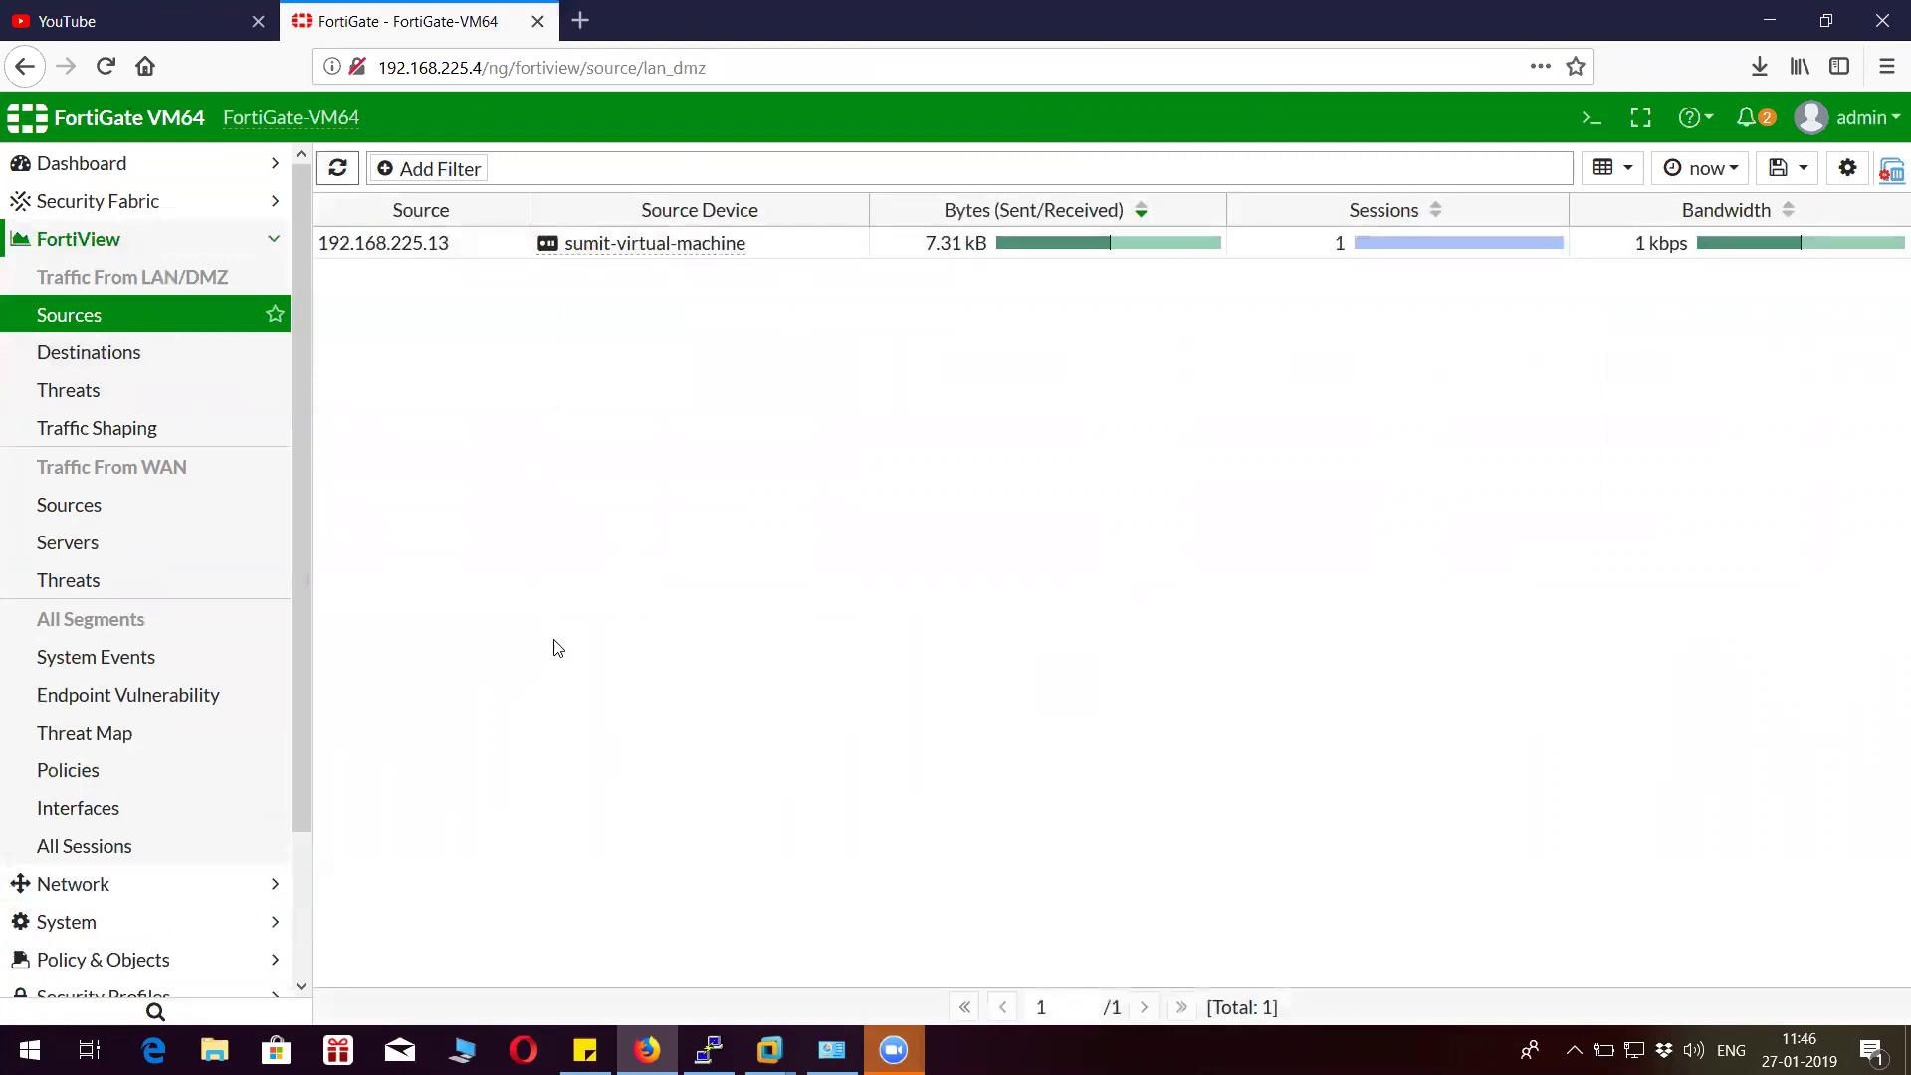
In the FortiGate CLI, run diag sniffer packet any "host 192.168.225.13 and host 8.8.8.8" 5 4, then stop it.
left_click(722, 1040)
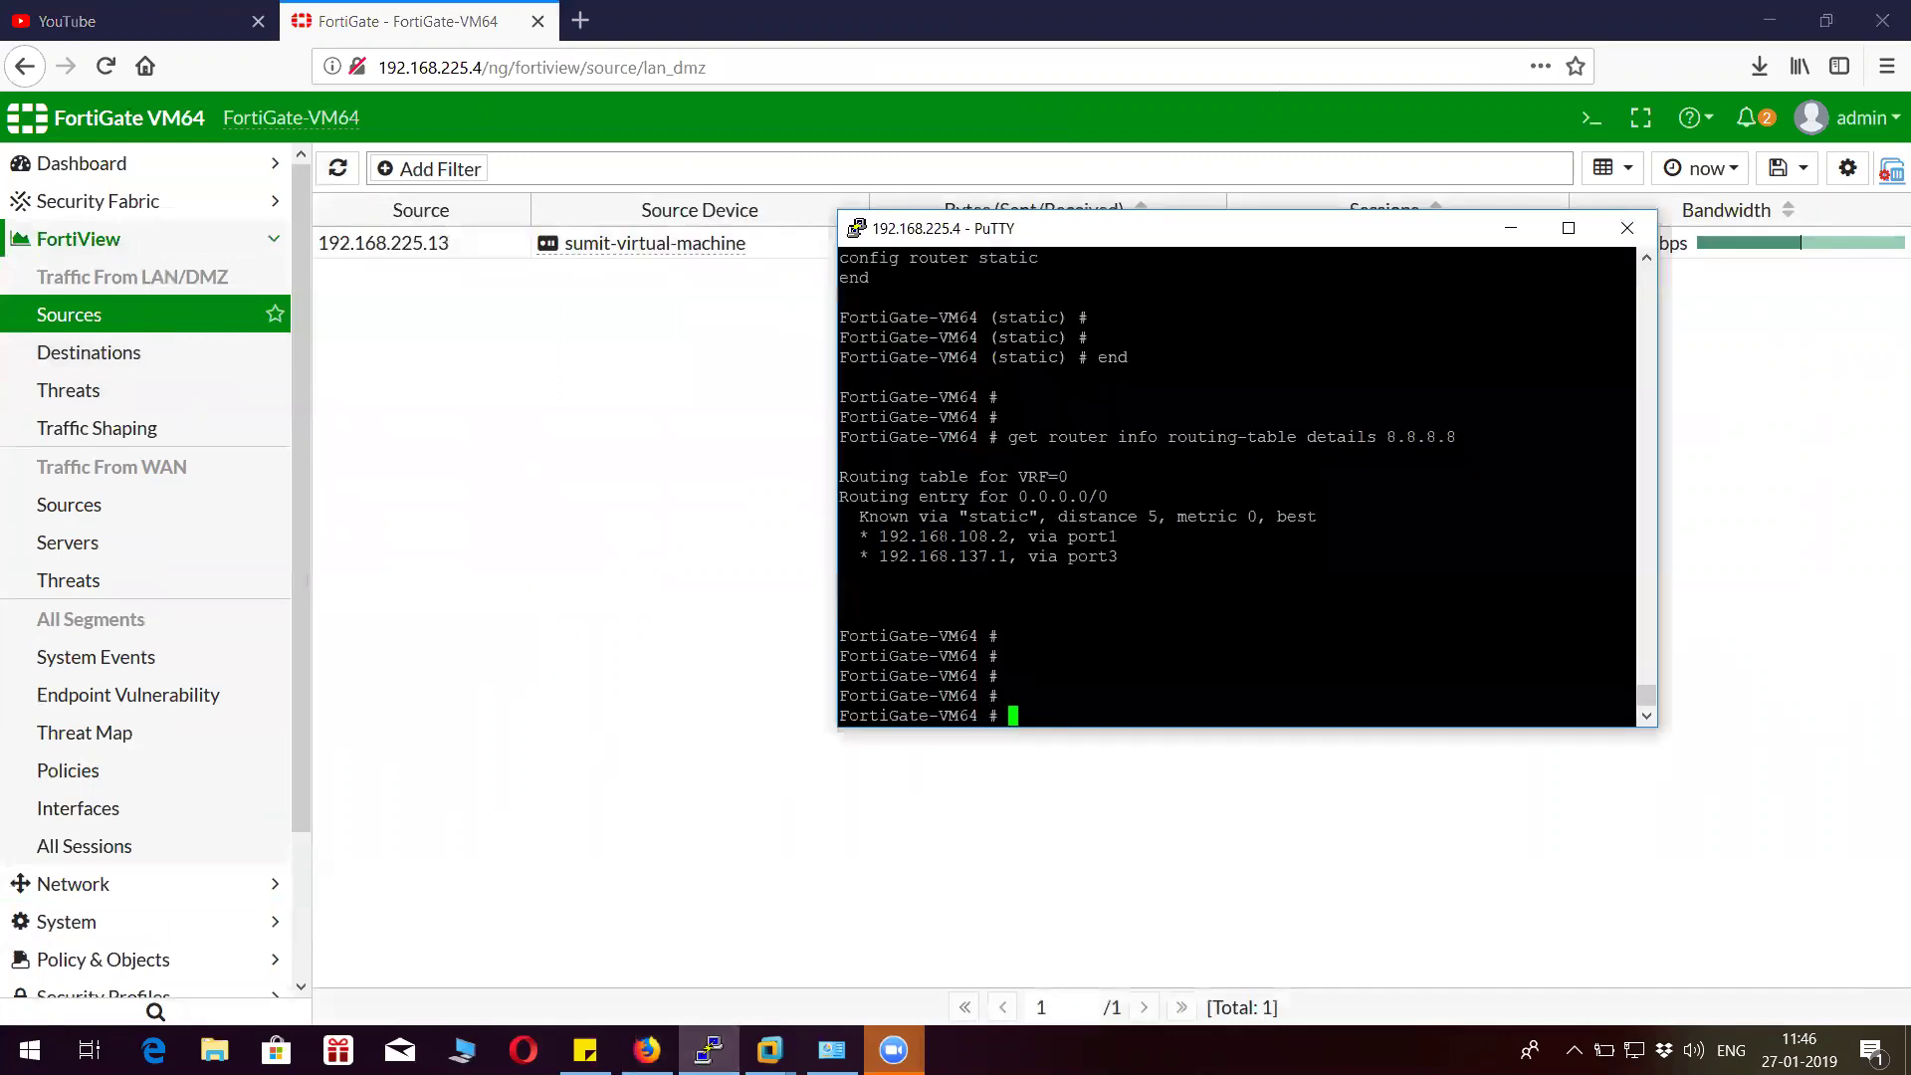
key("Return")
key("Return")
key("Return")
type("diag ")
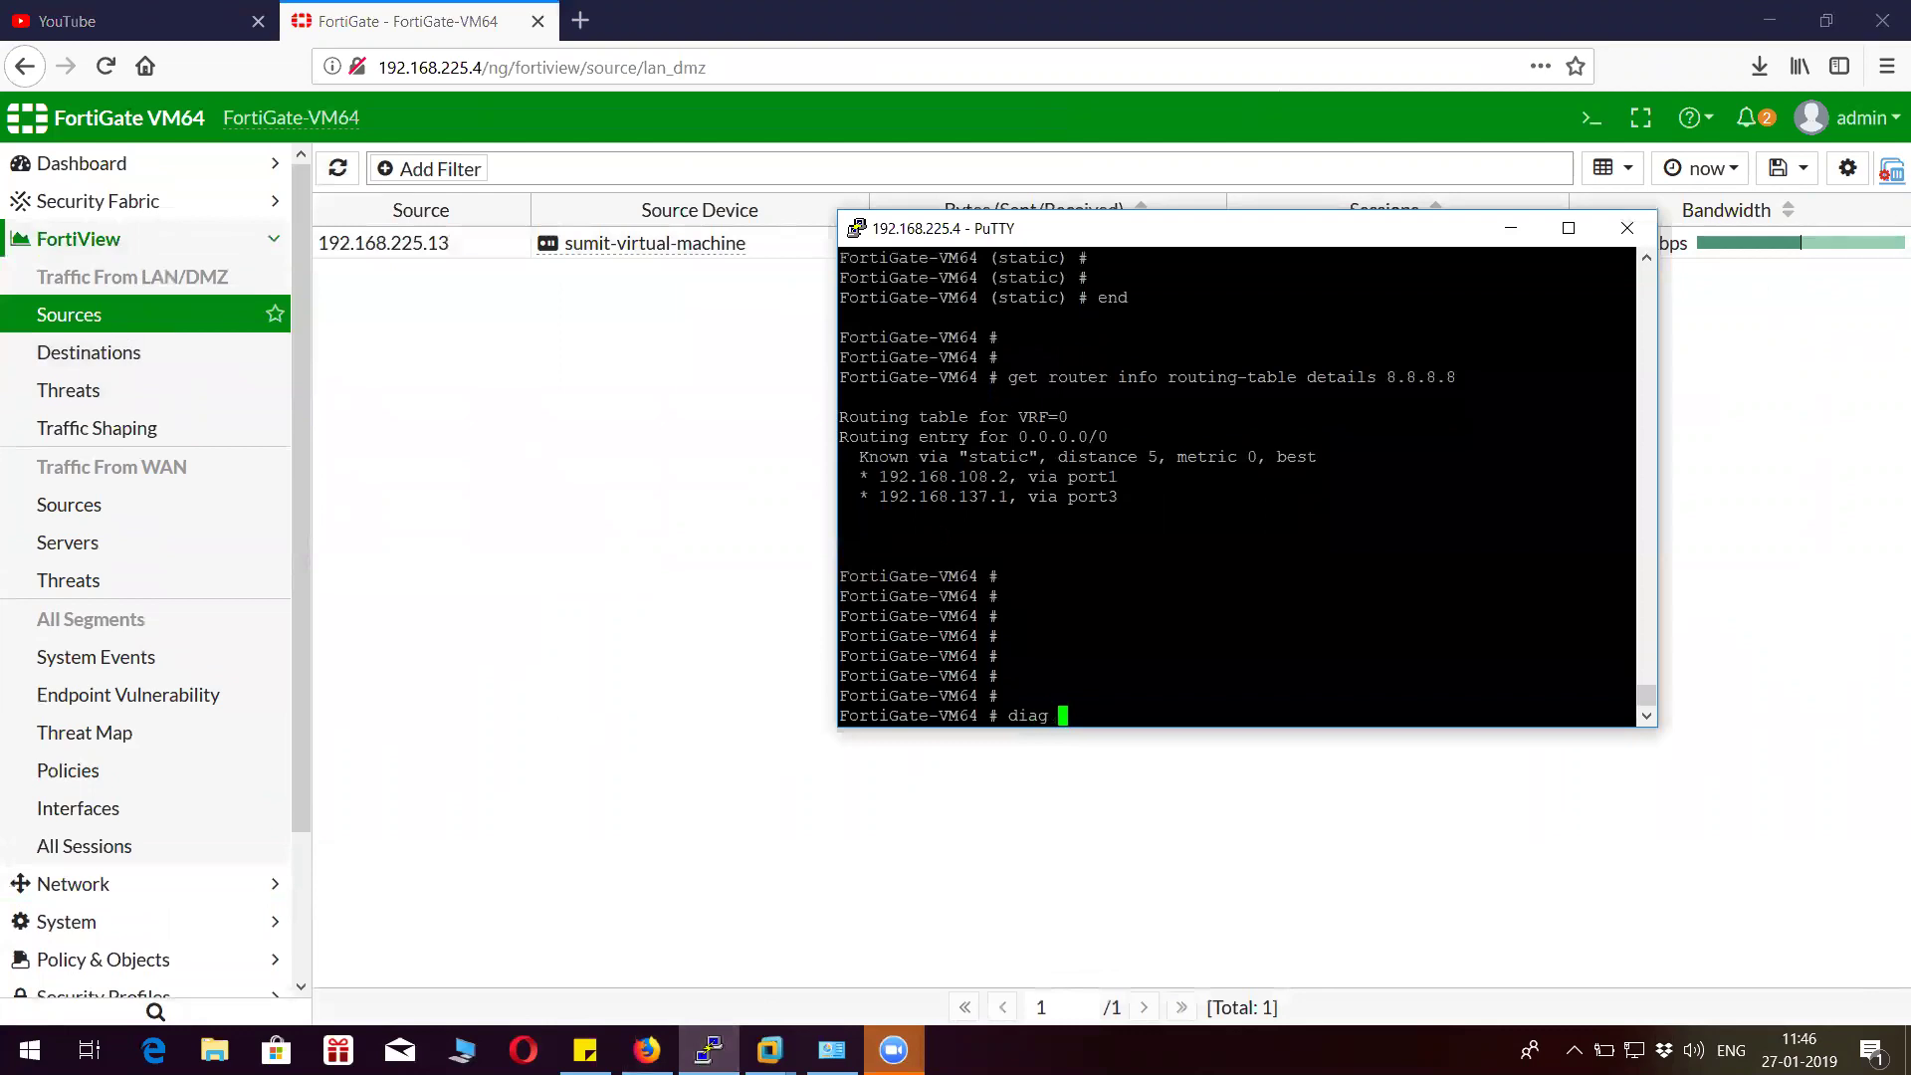
type("sniffer packet any \"ho")
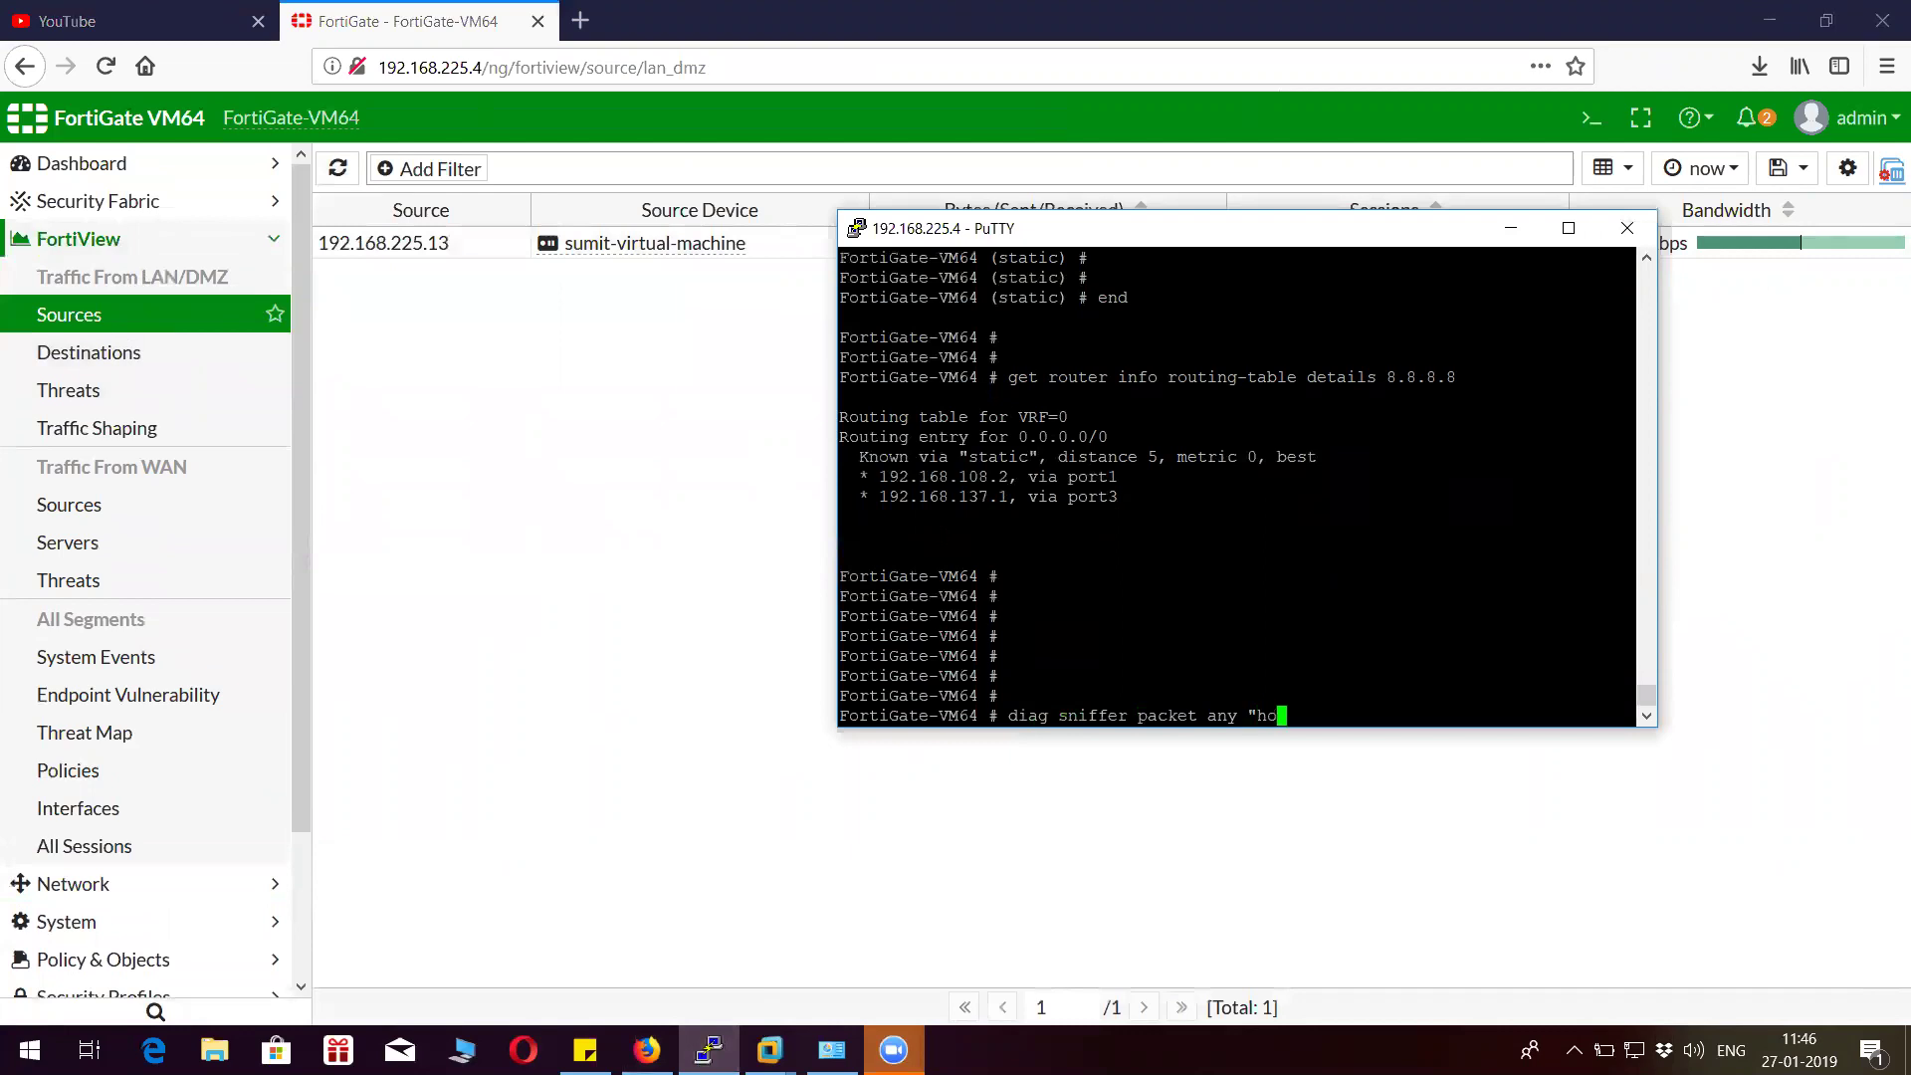
type("st 192.168.22")
type("5.13 and host ")
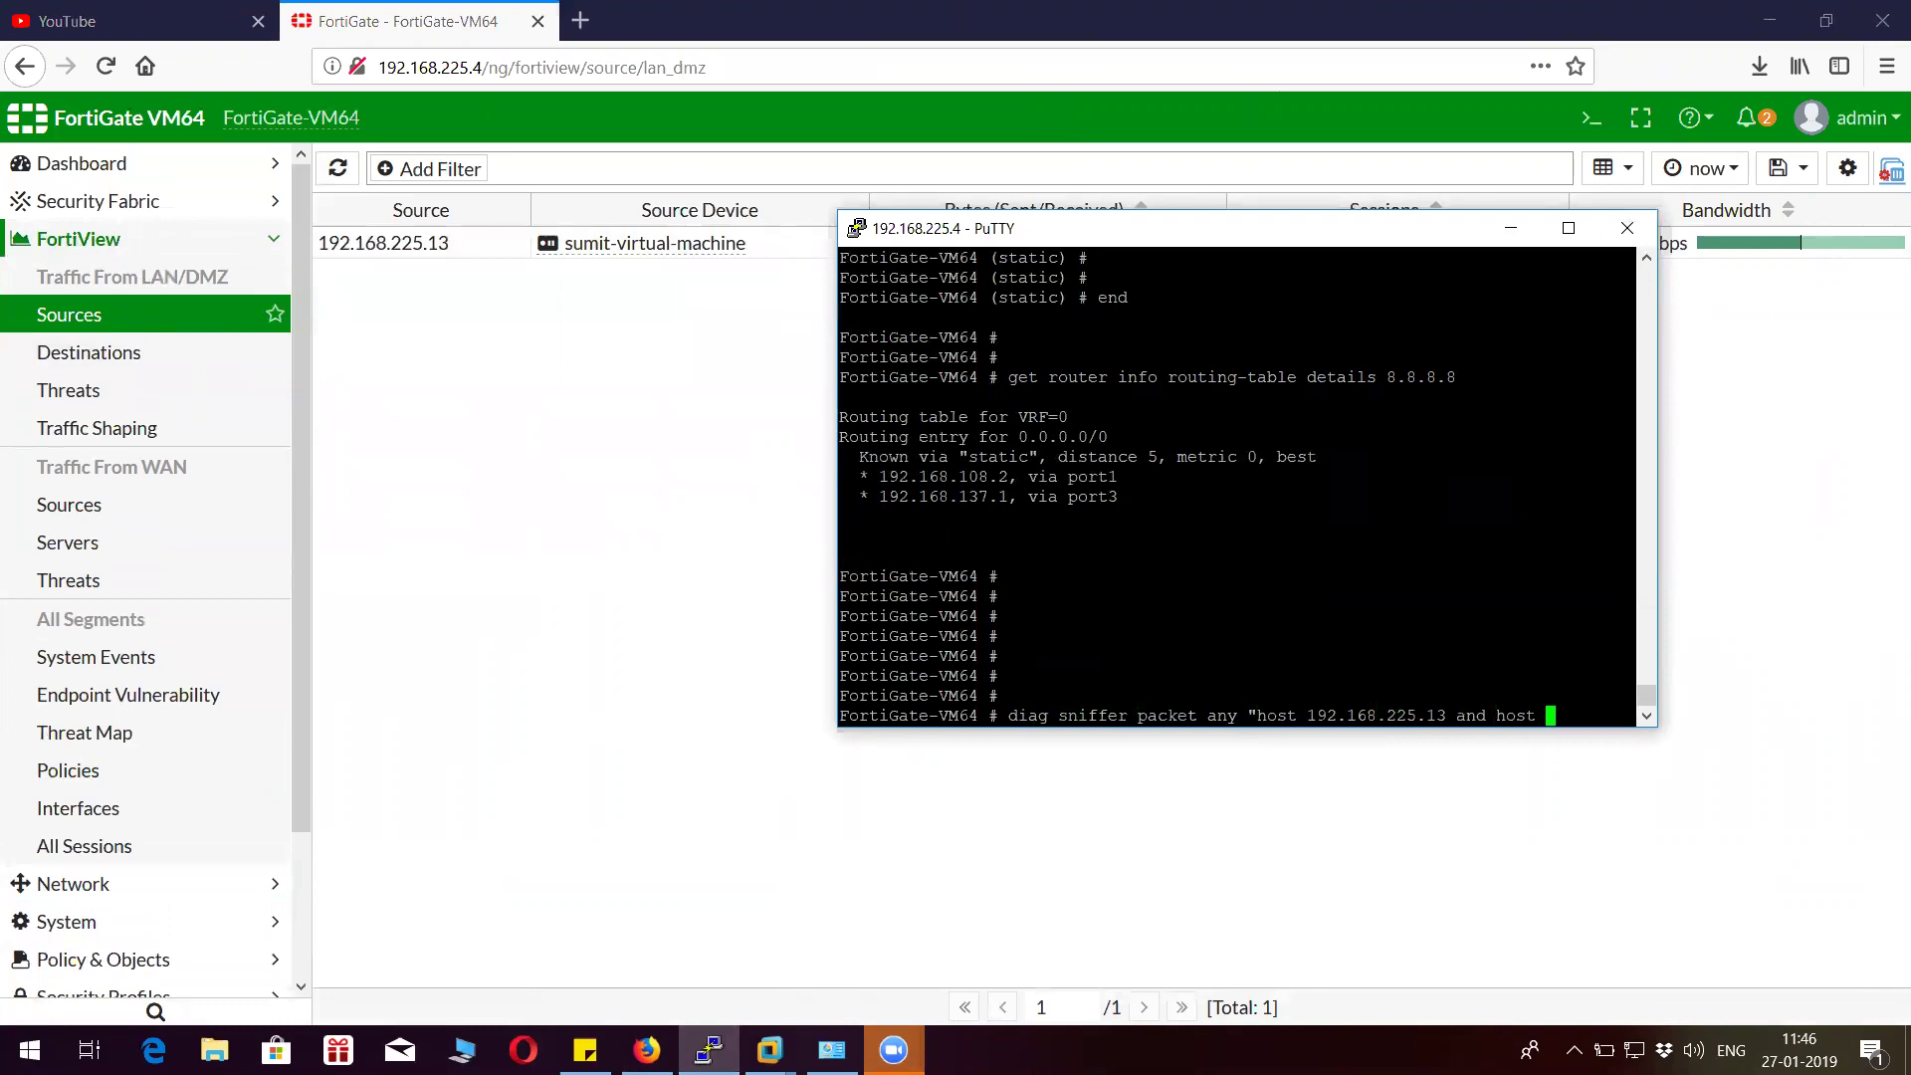
type("8.8.8.8\" 5 4")
key("Return")
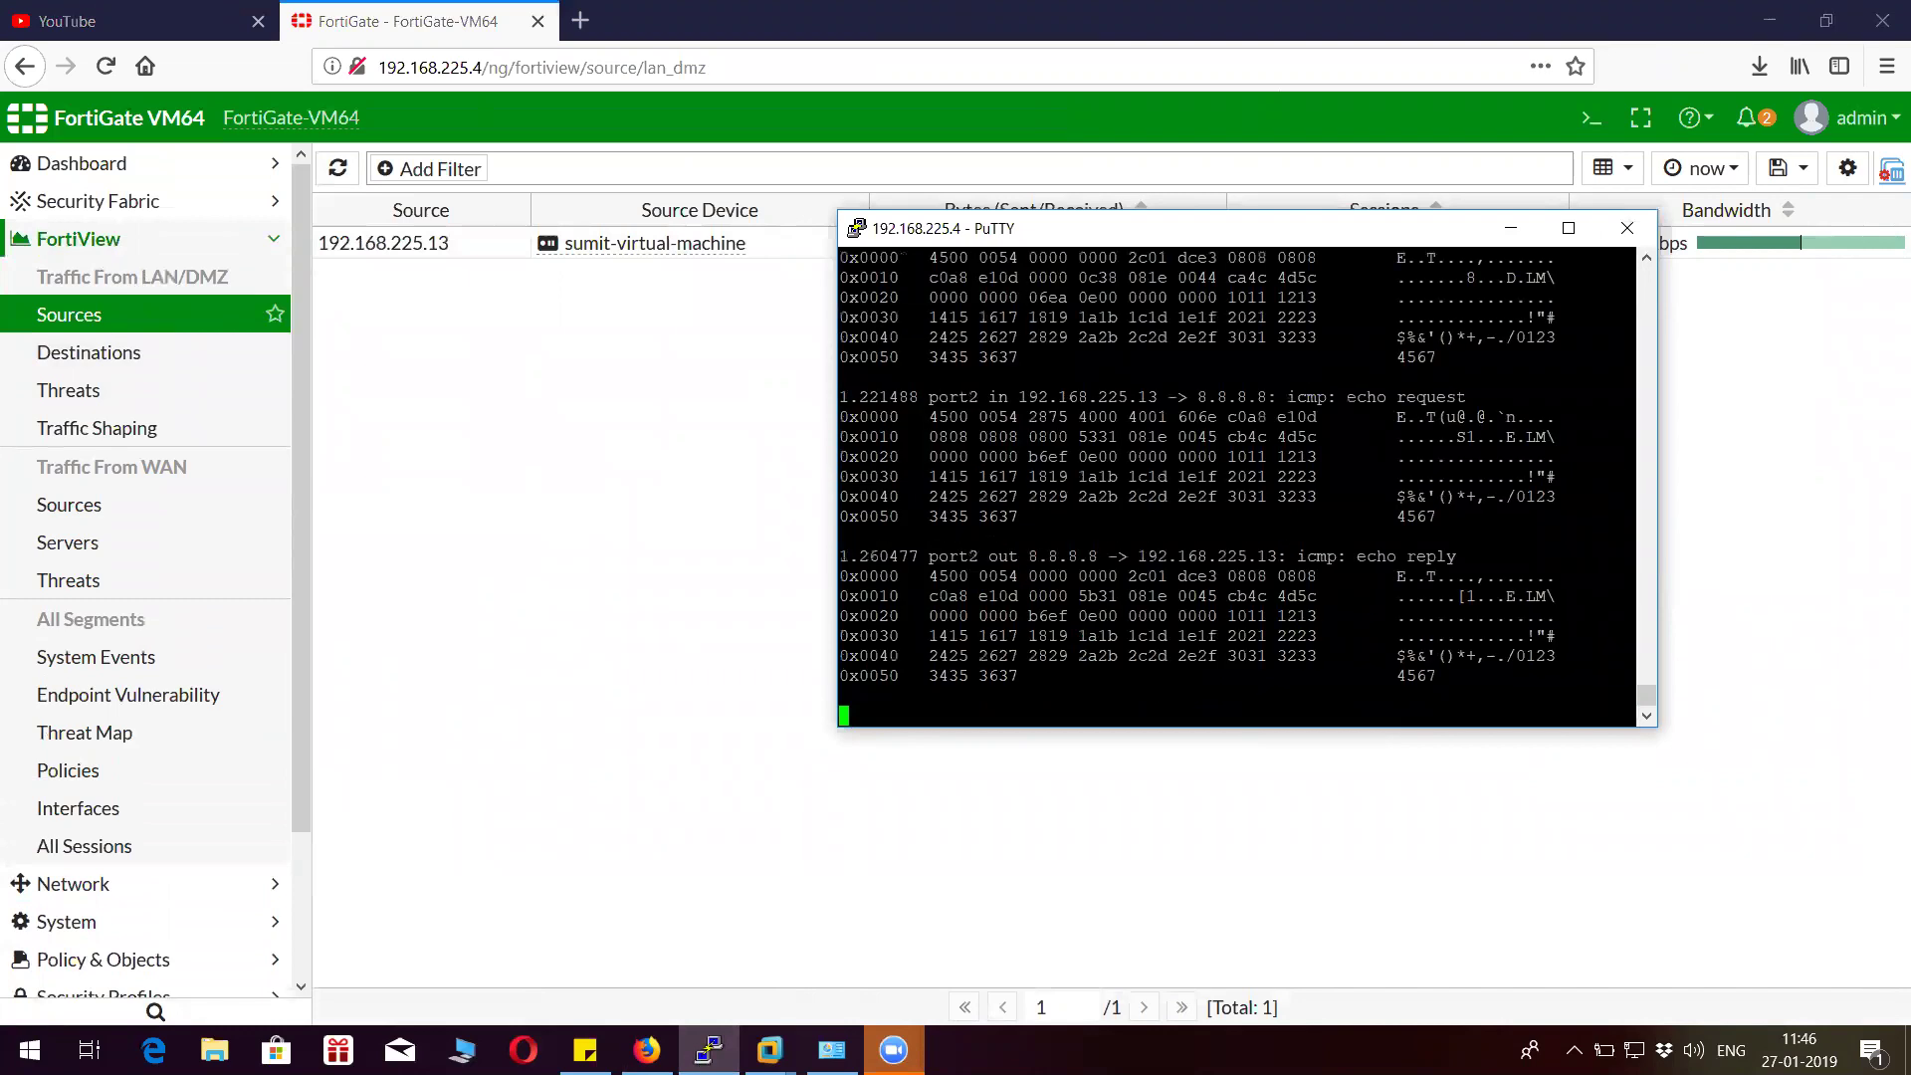
key("ctrl+c")
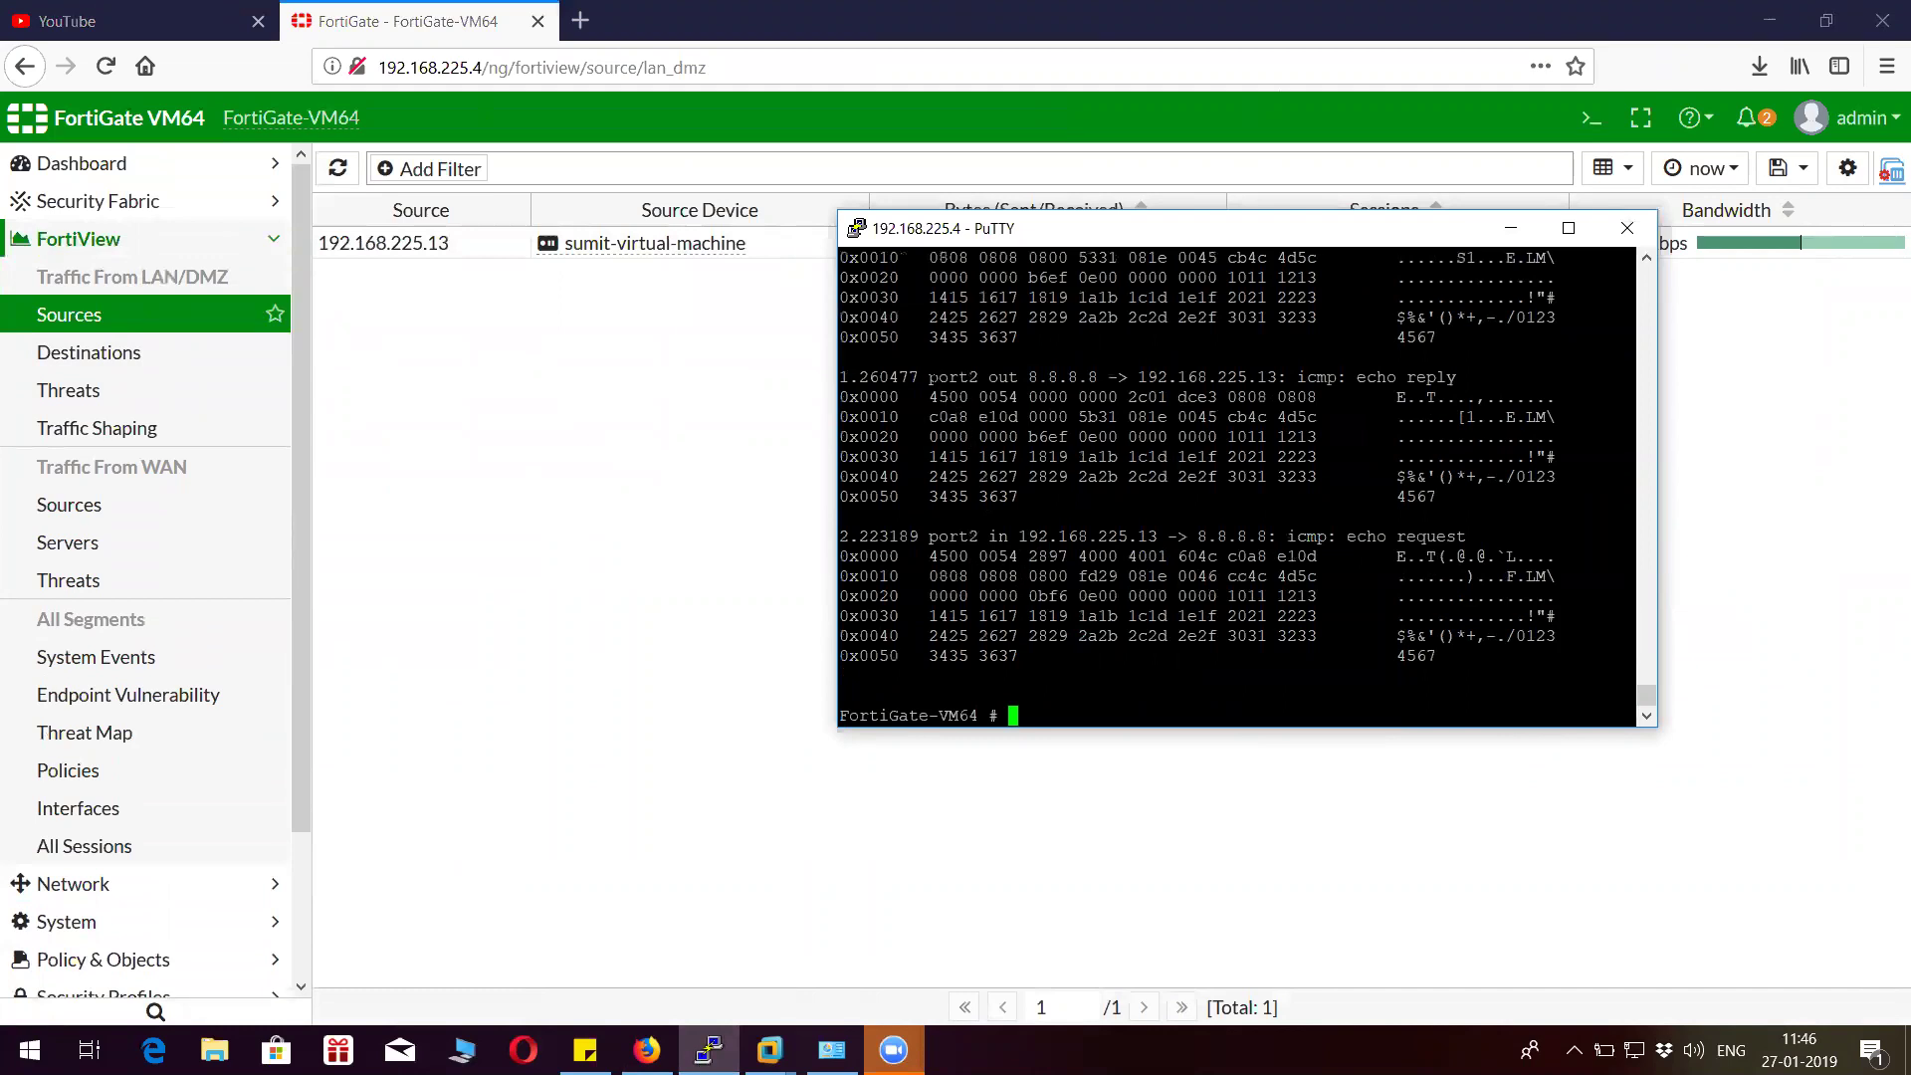
Highlight the echo reply line from 8.8.8.8 on port2.
left_click_drag(929, 377, 1449, 379)
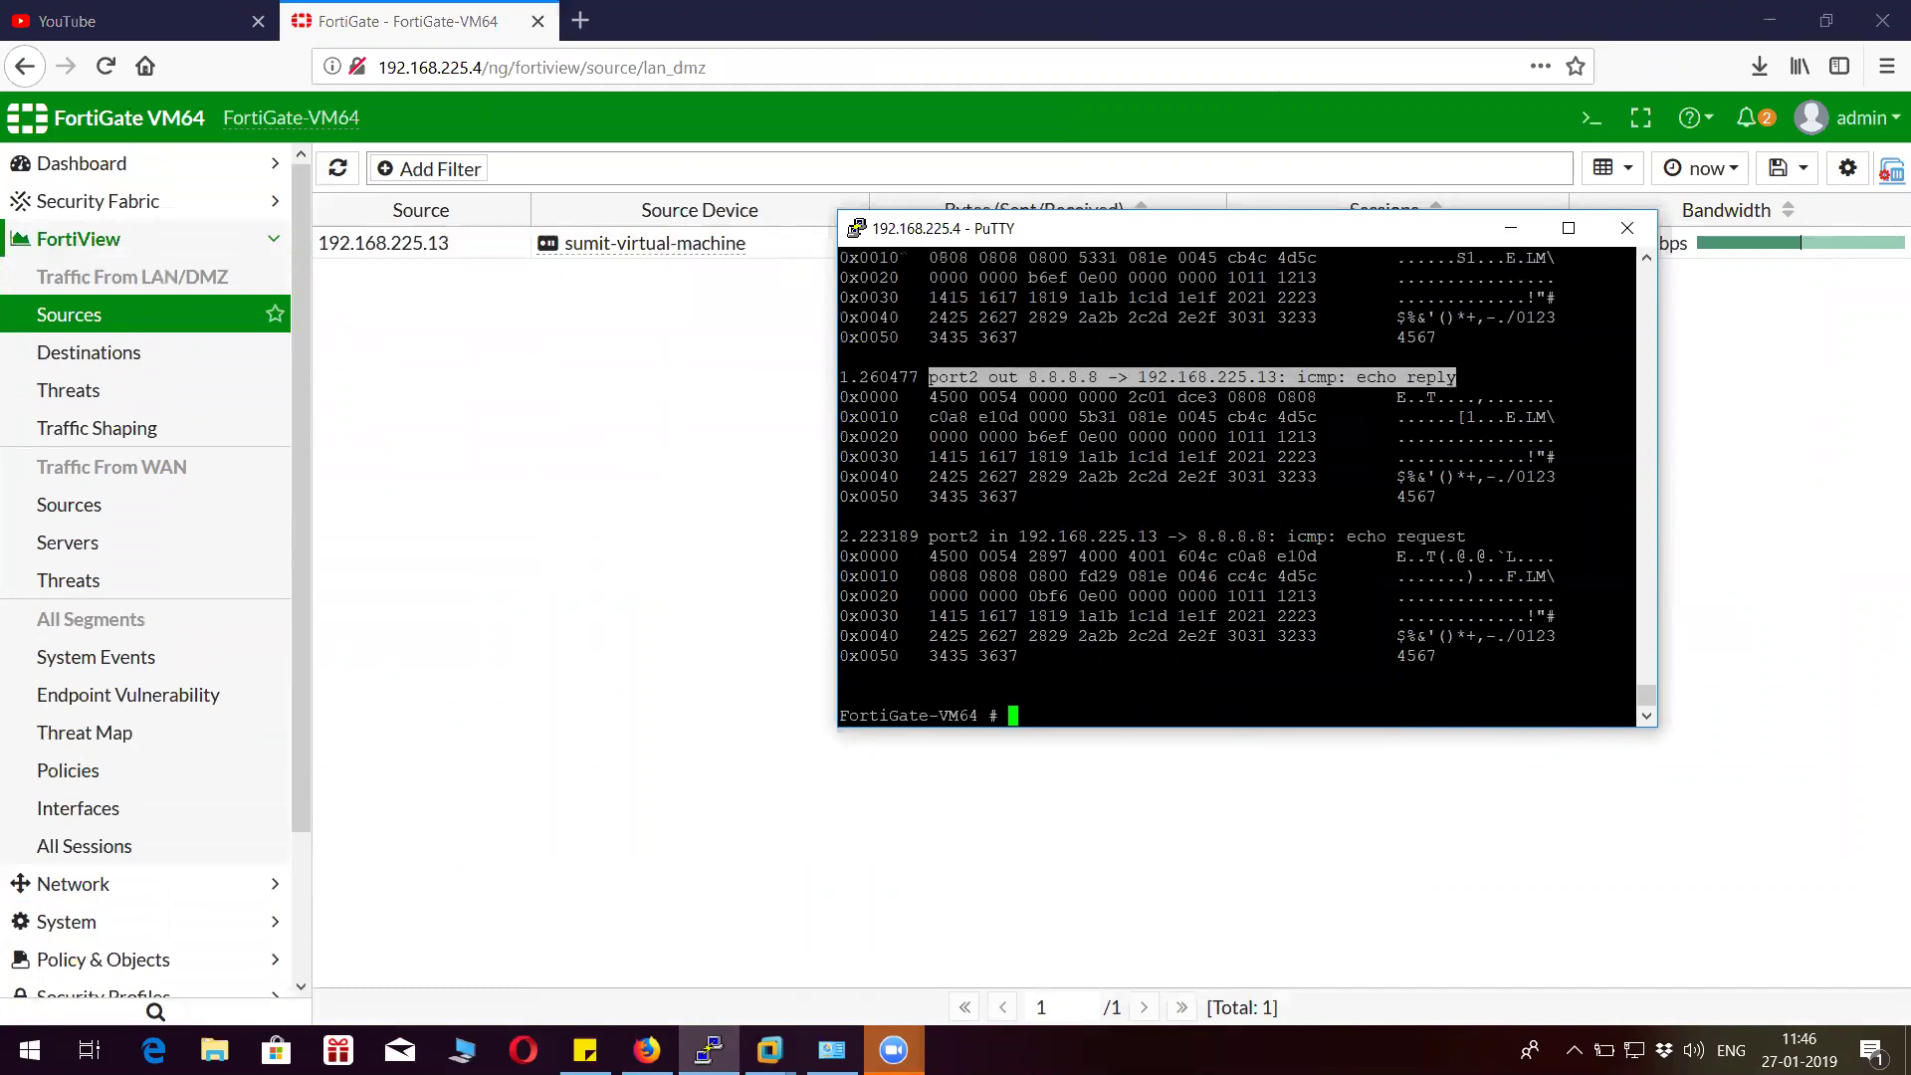
scroll(1249, 488, "up", 4)
scroll(1239, 486, "down", 4)
key("Return")
key("Return")
Rerun the sniffer filtered on host 8.8.8.8 only and mark the port3 echo request from 192.168.137.161.
key("shift+Insert")
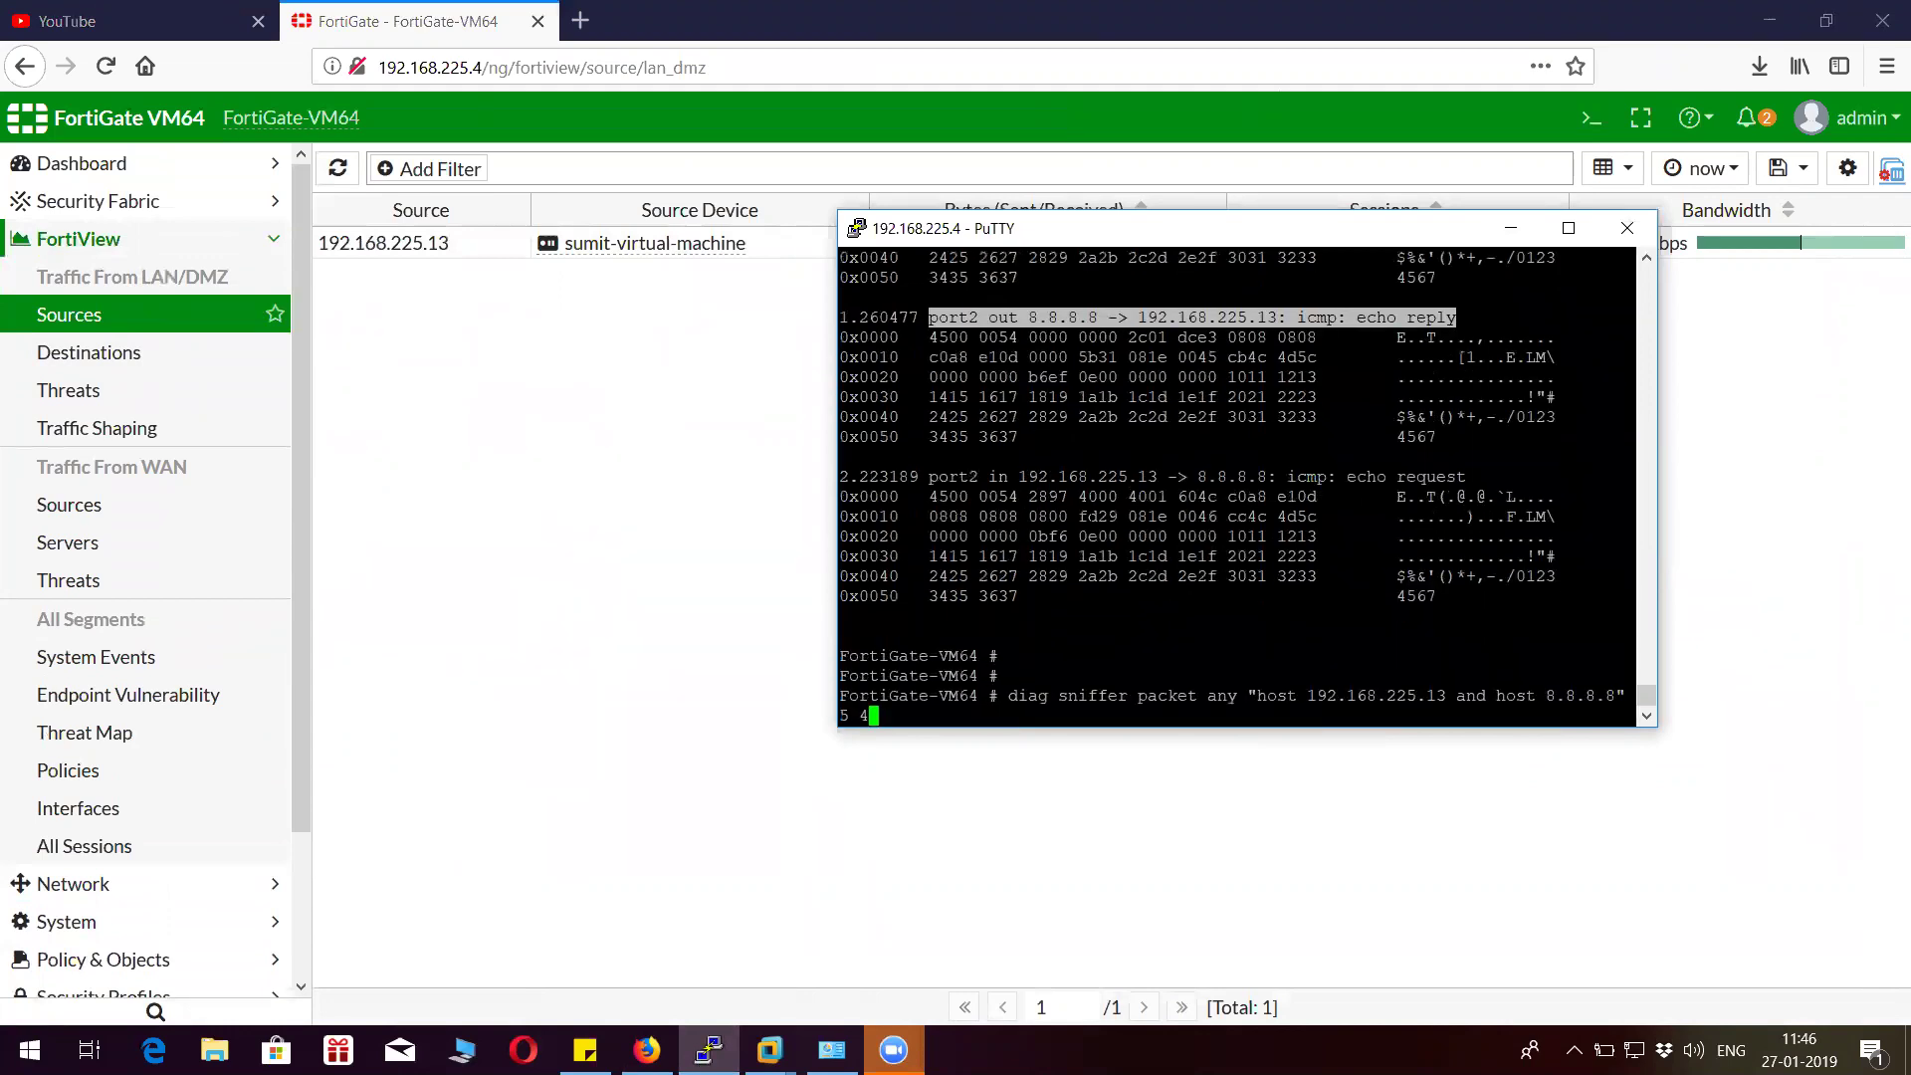
key("Left")
key("Left")
key("Left")
key("Left")
key("Left")
key("Left")
key("Left")
key("Left")
key("Left")
key("Left")
key("Left")
key("Left")
key("Left")
key("Left")
key("Left")
key("Left")
key("Left")
key("BackSpace")
key("BackSpace")
key("BackSpace")
key("BackSpace")
key("BackSpace")
key("BackSpace")
key("BackSpace")
key("BackSpace")
key("BackSpace")
key("BackSpace")
key("BackSpace")
key("BackSpace")
key("BackSpace")
key("BackSpace")
key("BackSpace")
key("BackSpace")
key("BackSpace")
key("BackSpace")
key("BackSpace")
key("BackSpace")
key("BackSpace")
key("BackSpace")
key("BackSpace")
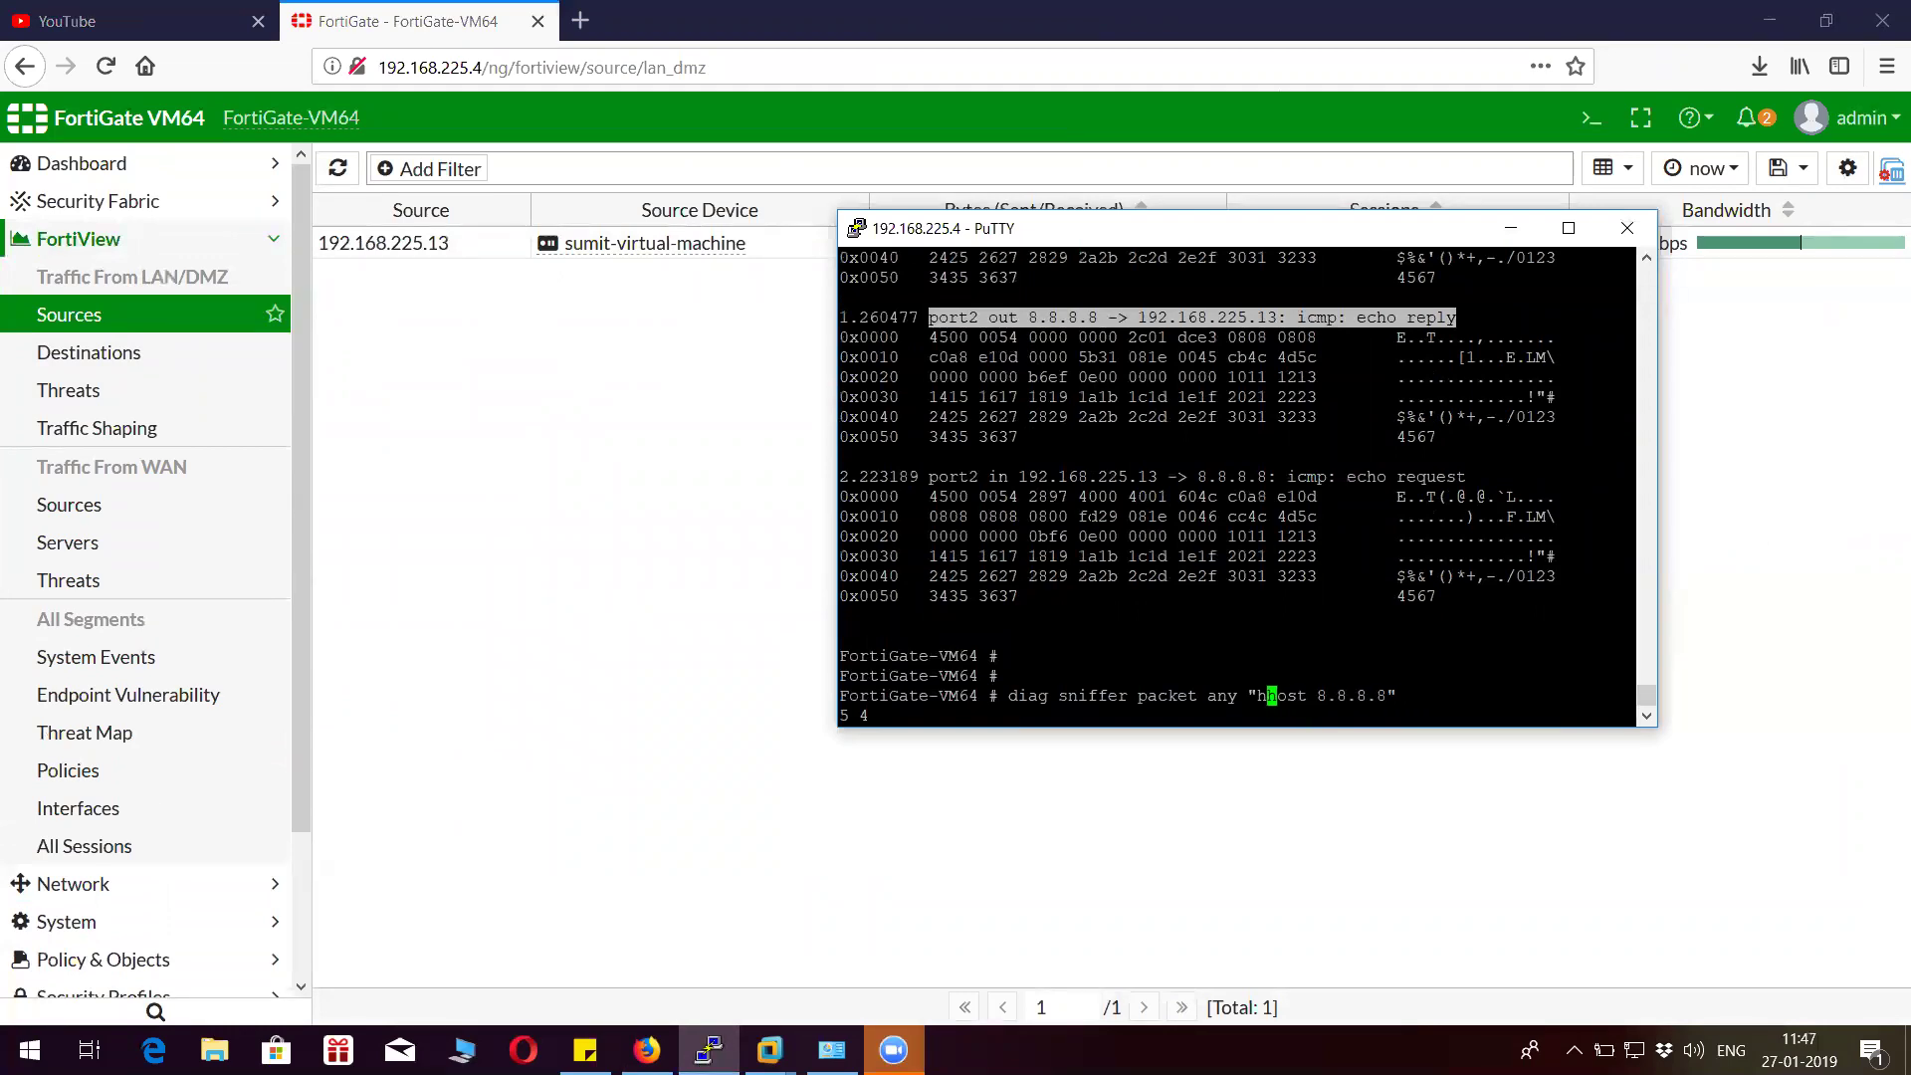
key("BackSpace")
key("Return")
key("ctrl+c")
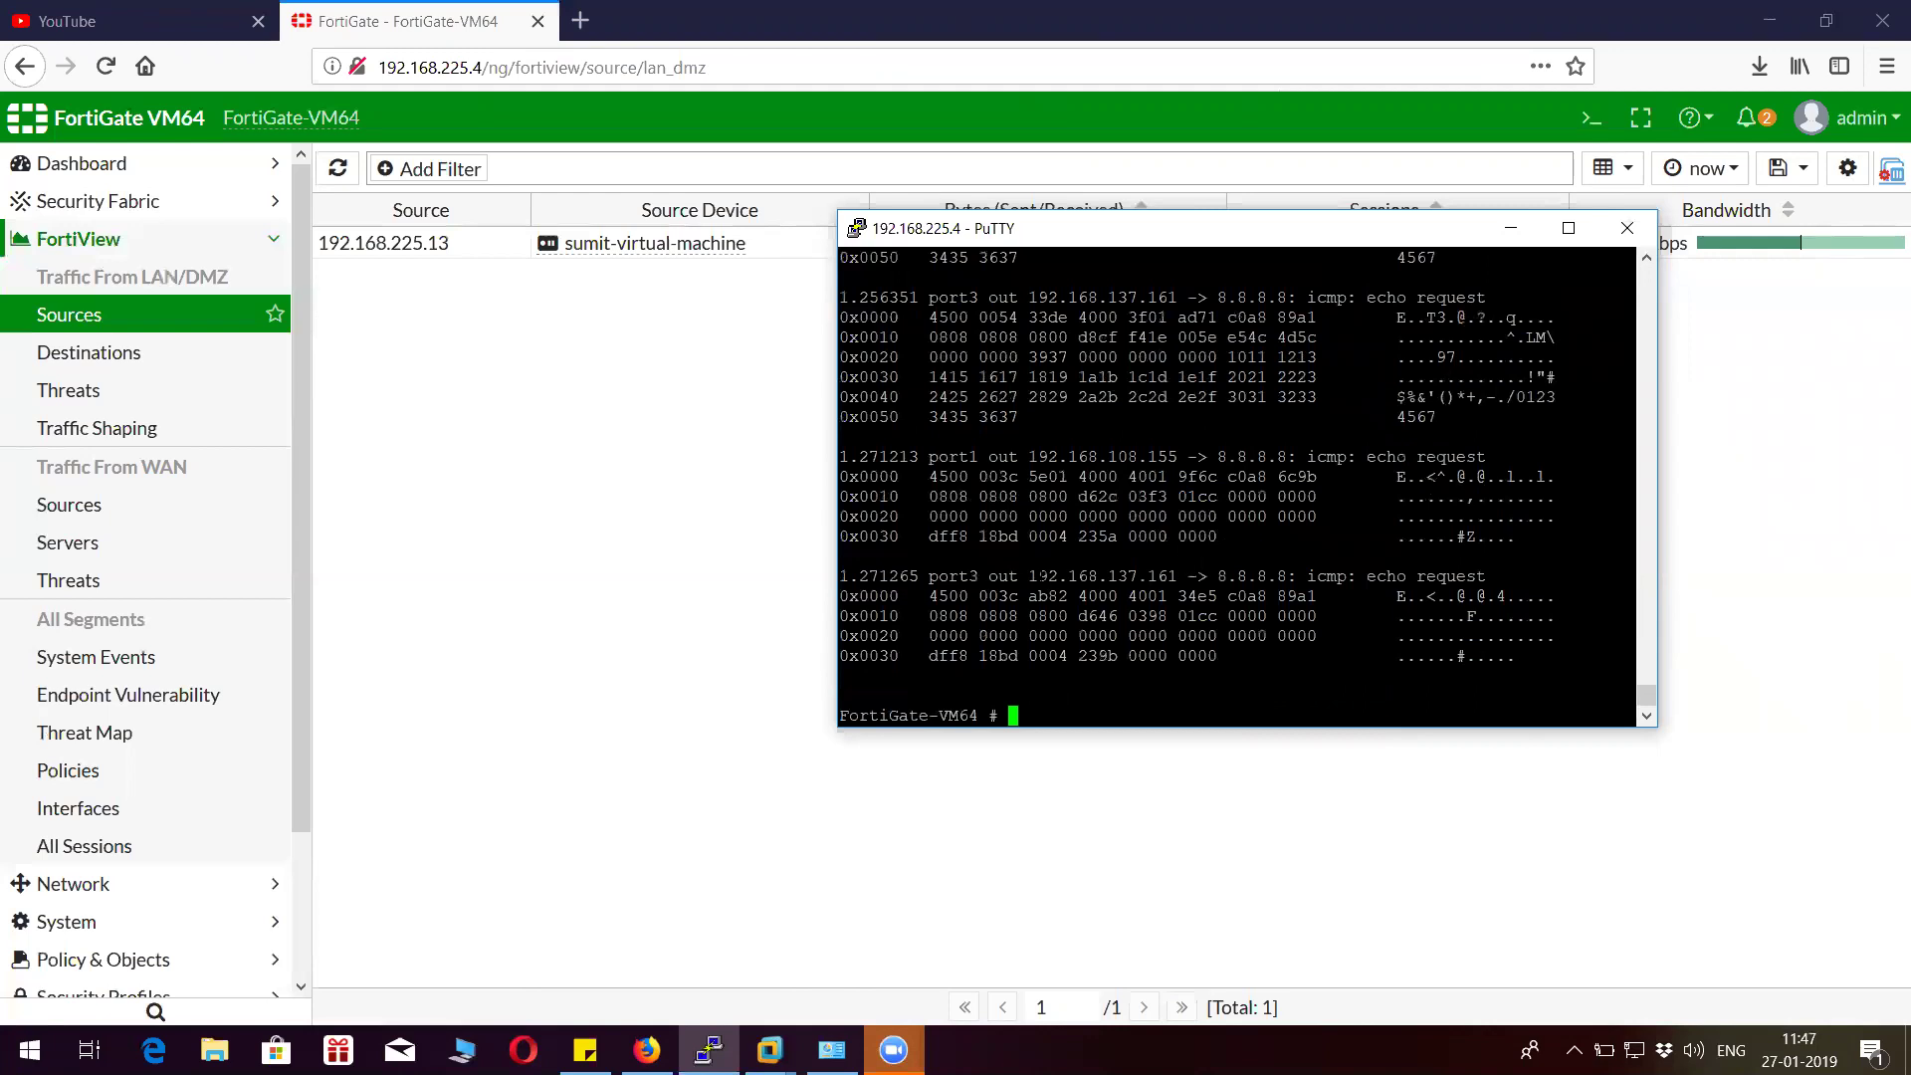
left_click_drag(1030, 576, 1168, 576)
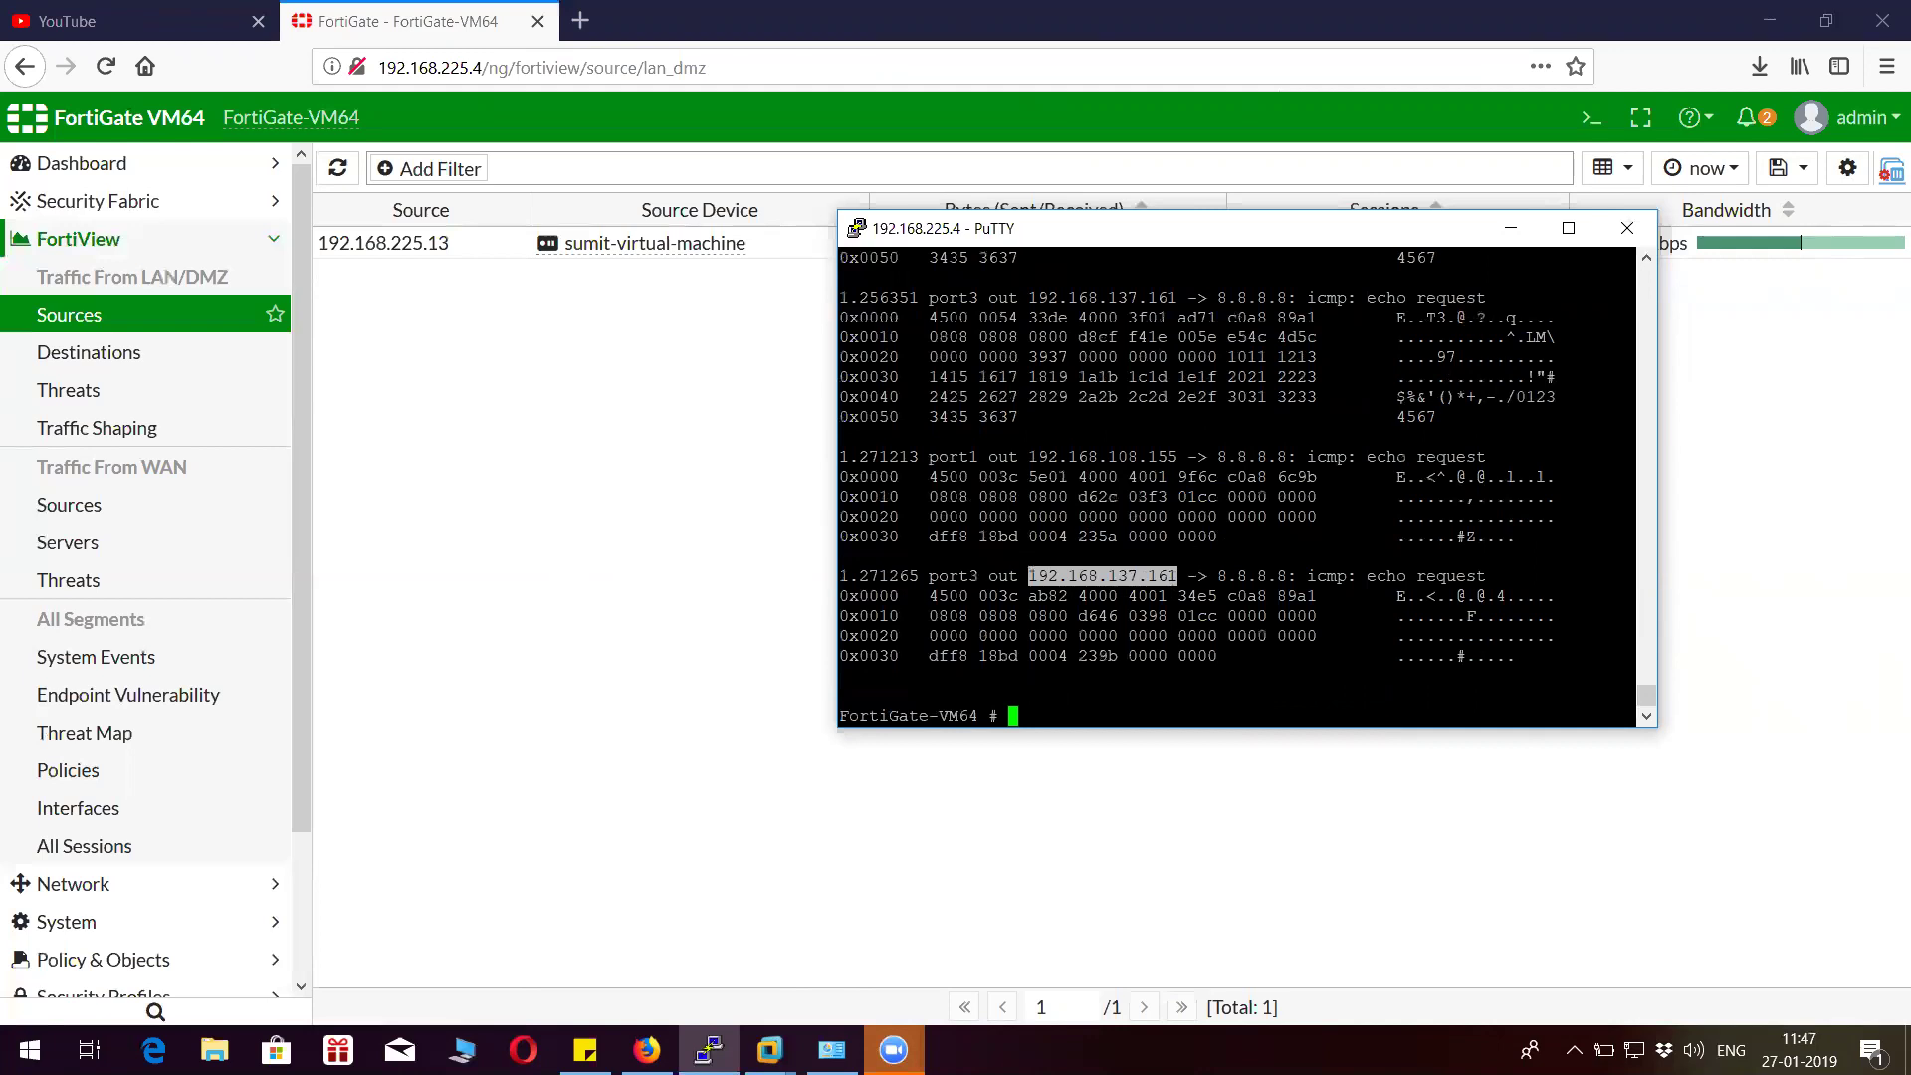
left_click_drag(920, 577, 1167, 576)
Open Network > Interfaces in the FortiGate GUI and select port3 (WAN_2).
left_click(601, 491)
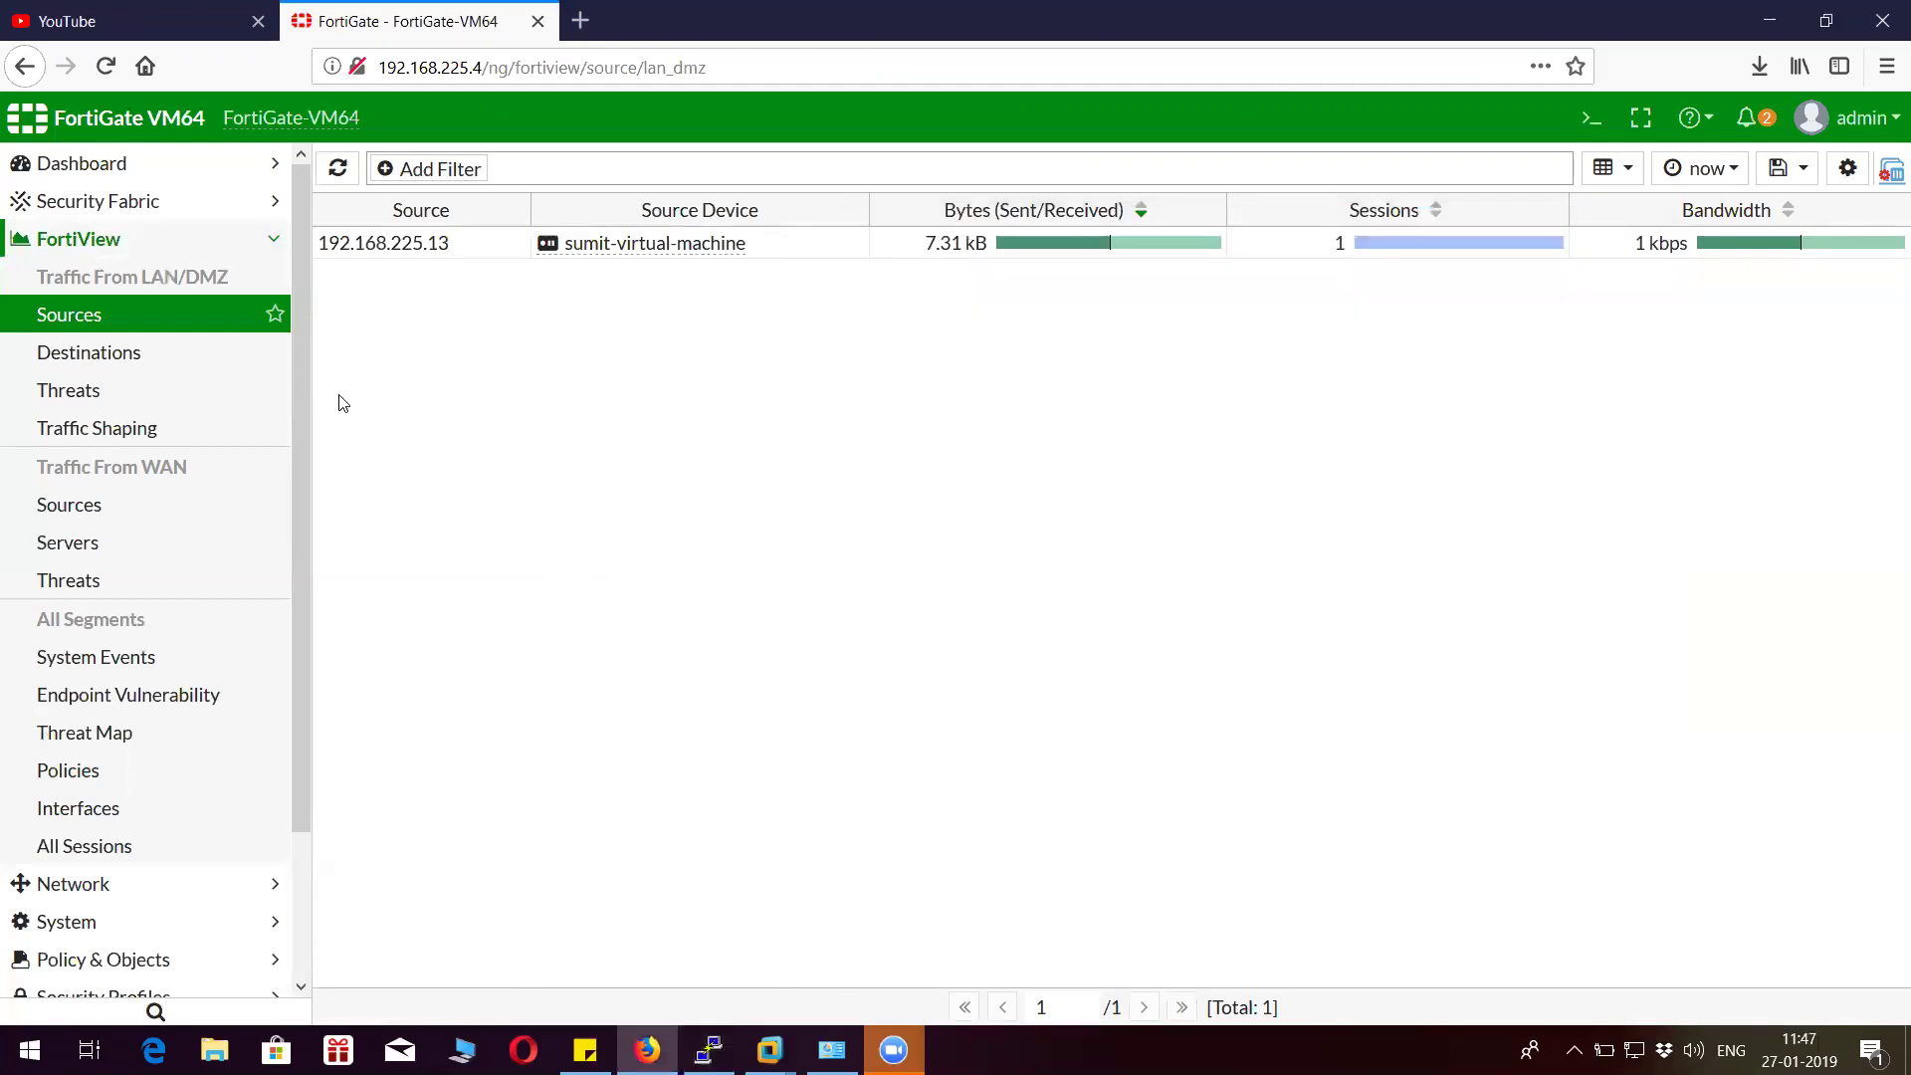
left_click(256, 244)
left_click(188, 274)
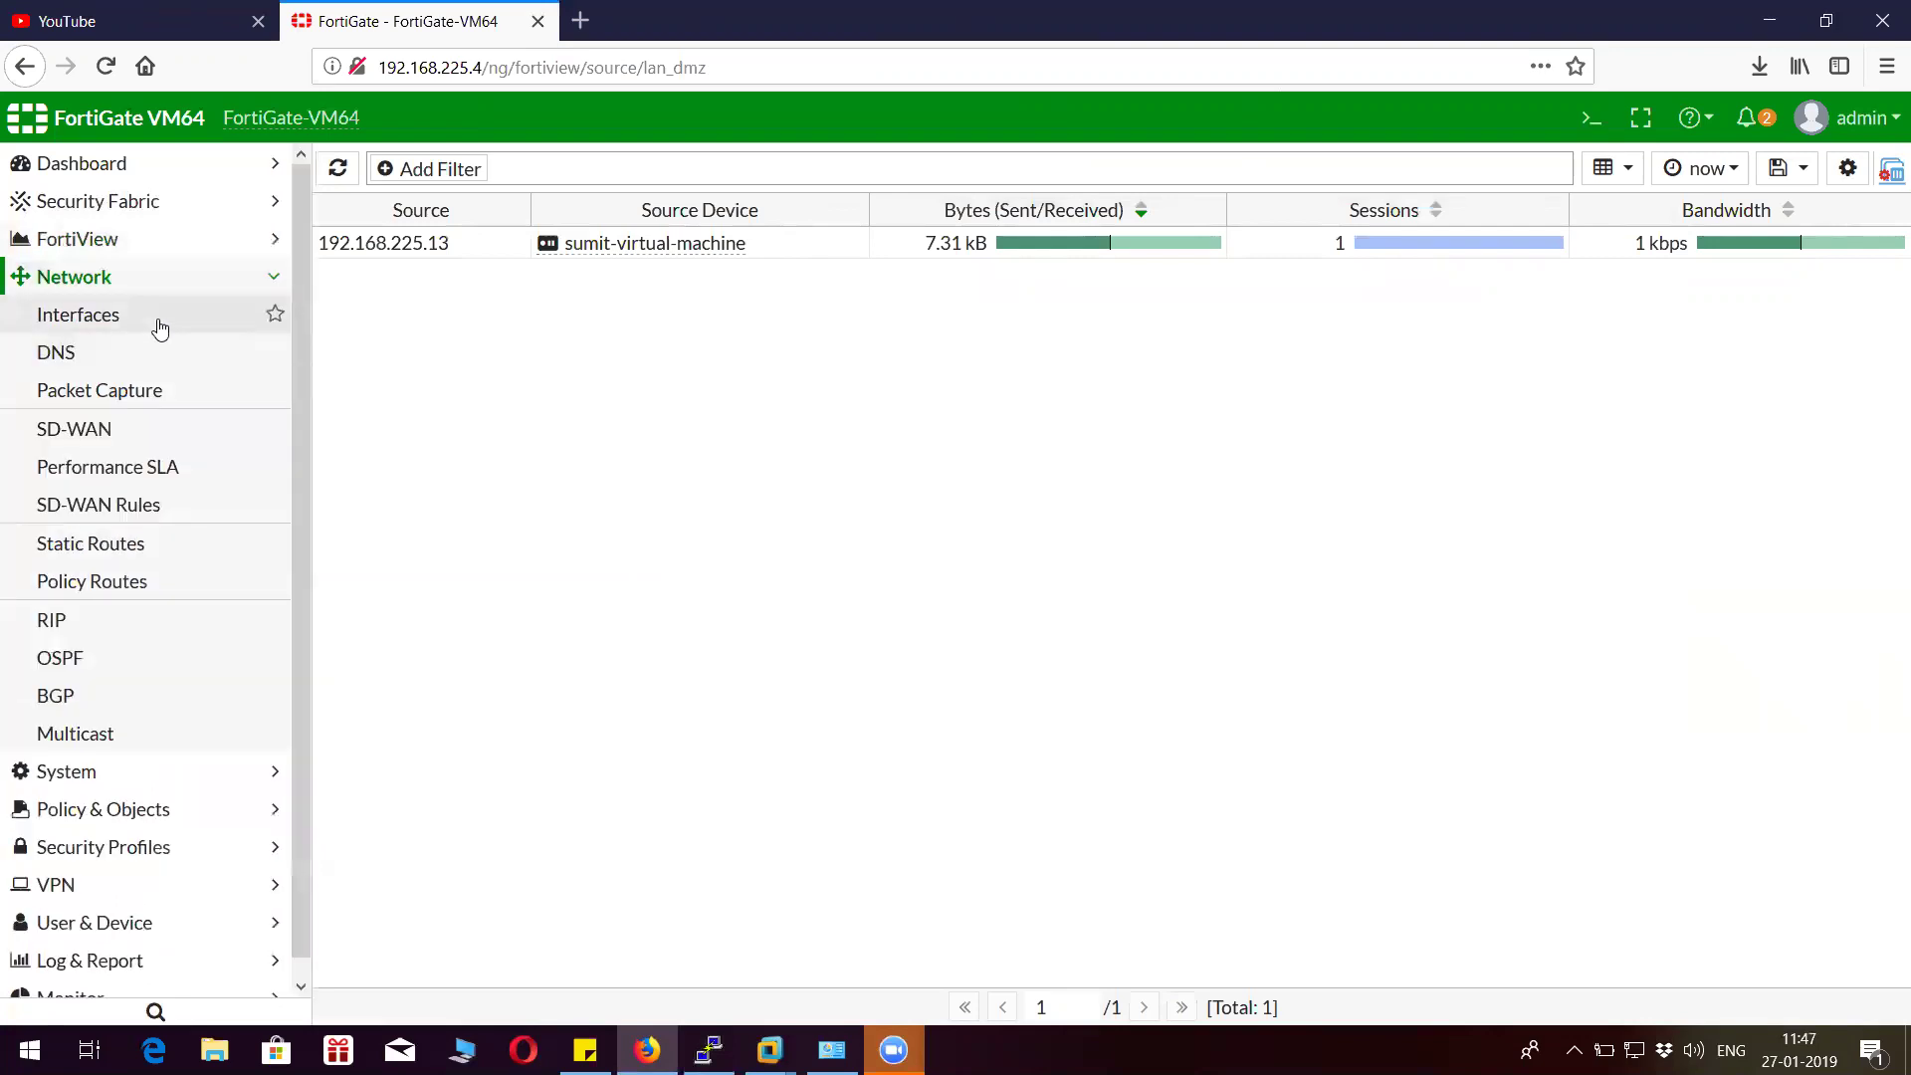
left_click(160, 326)
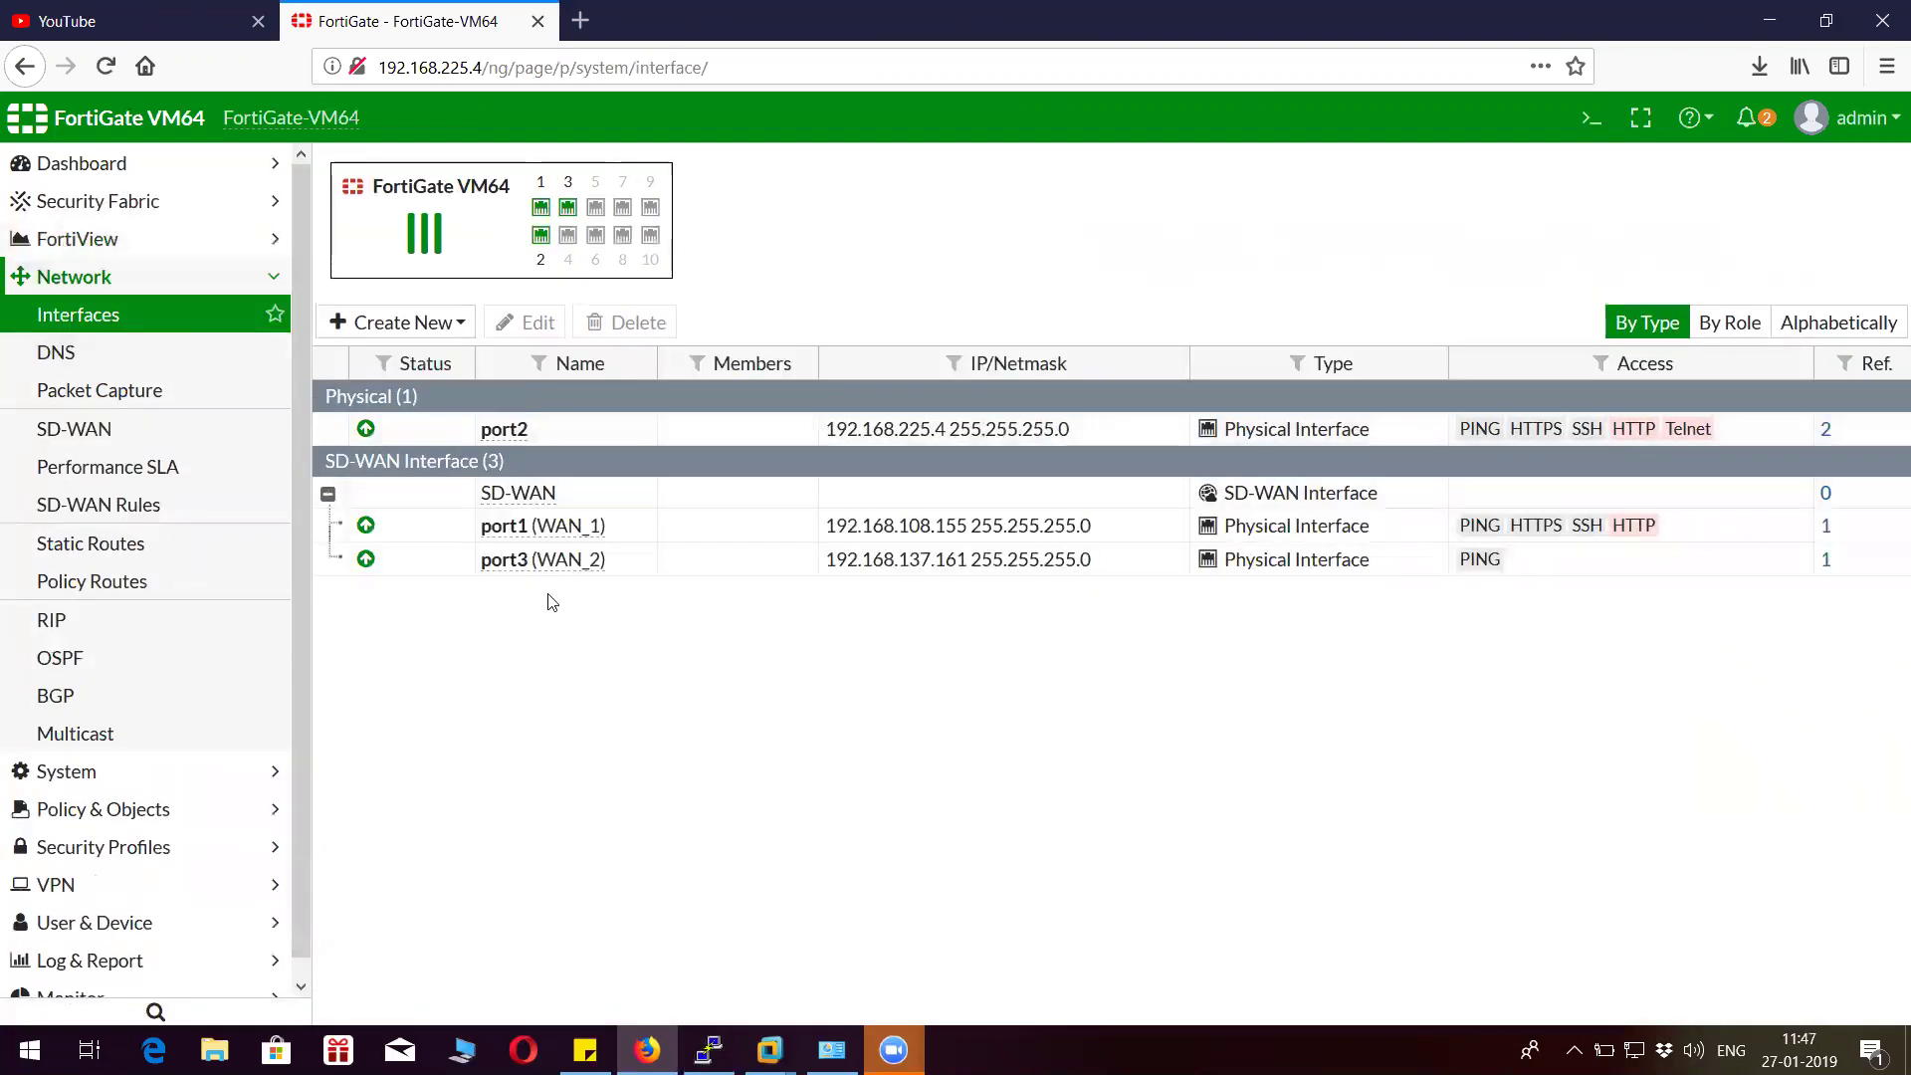
left_click(564, 562)
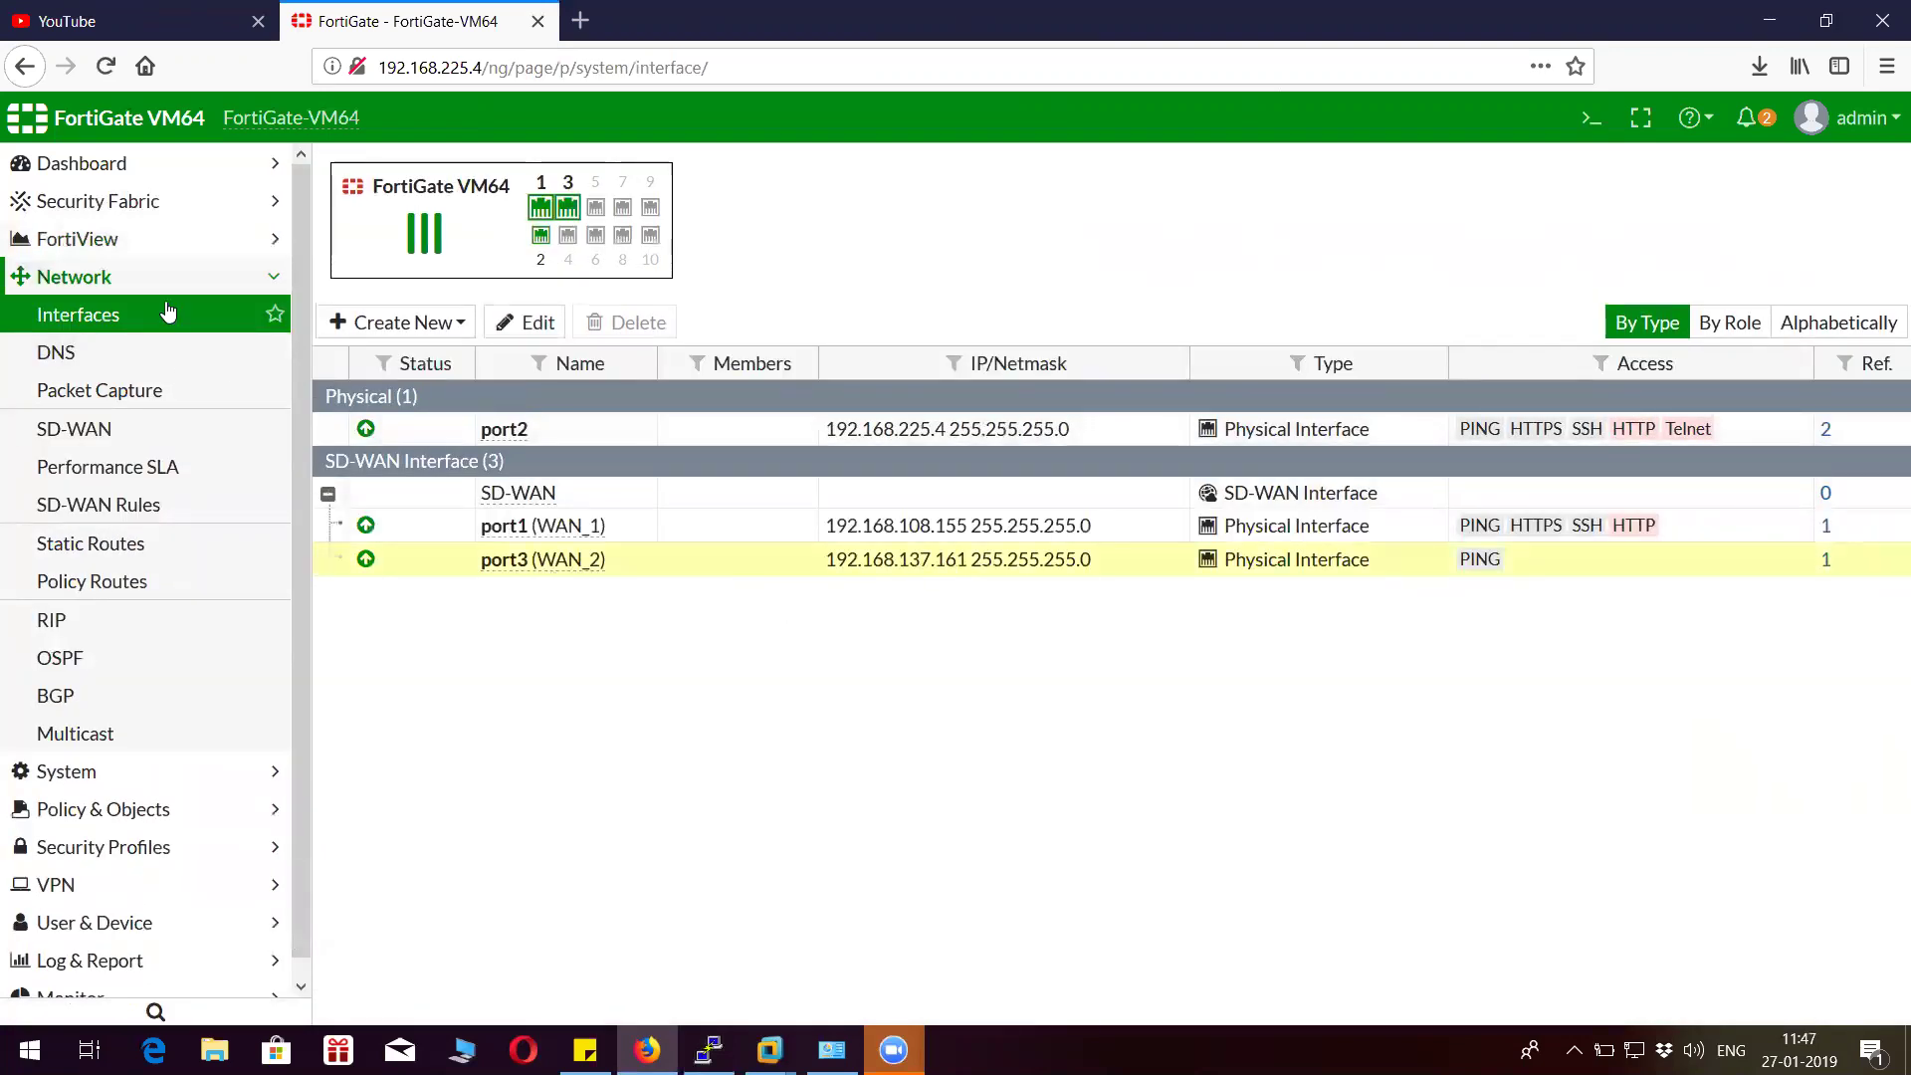
Minimize the PuTTY session, restore the browser, and collapse the Network menu.
left_click(1754, 18)
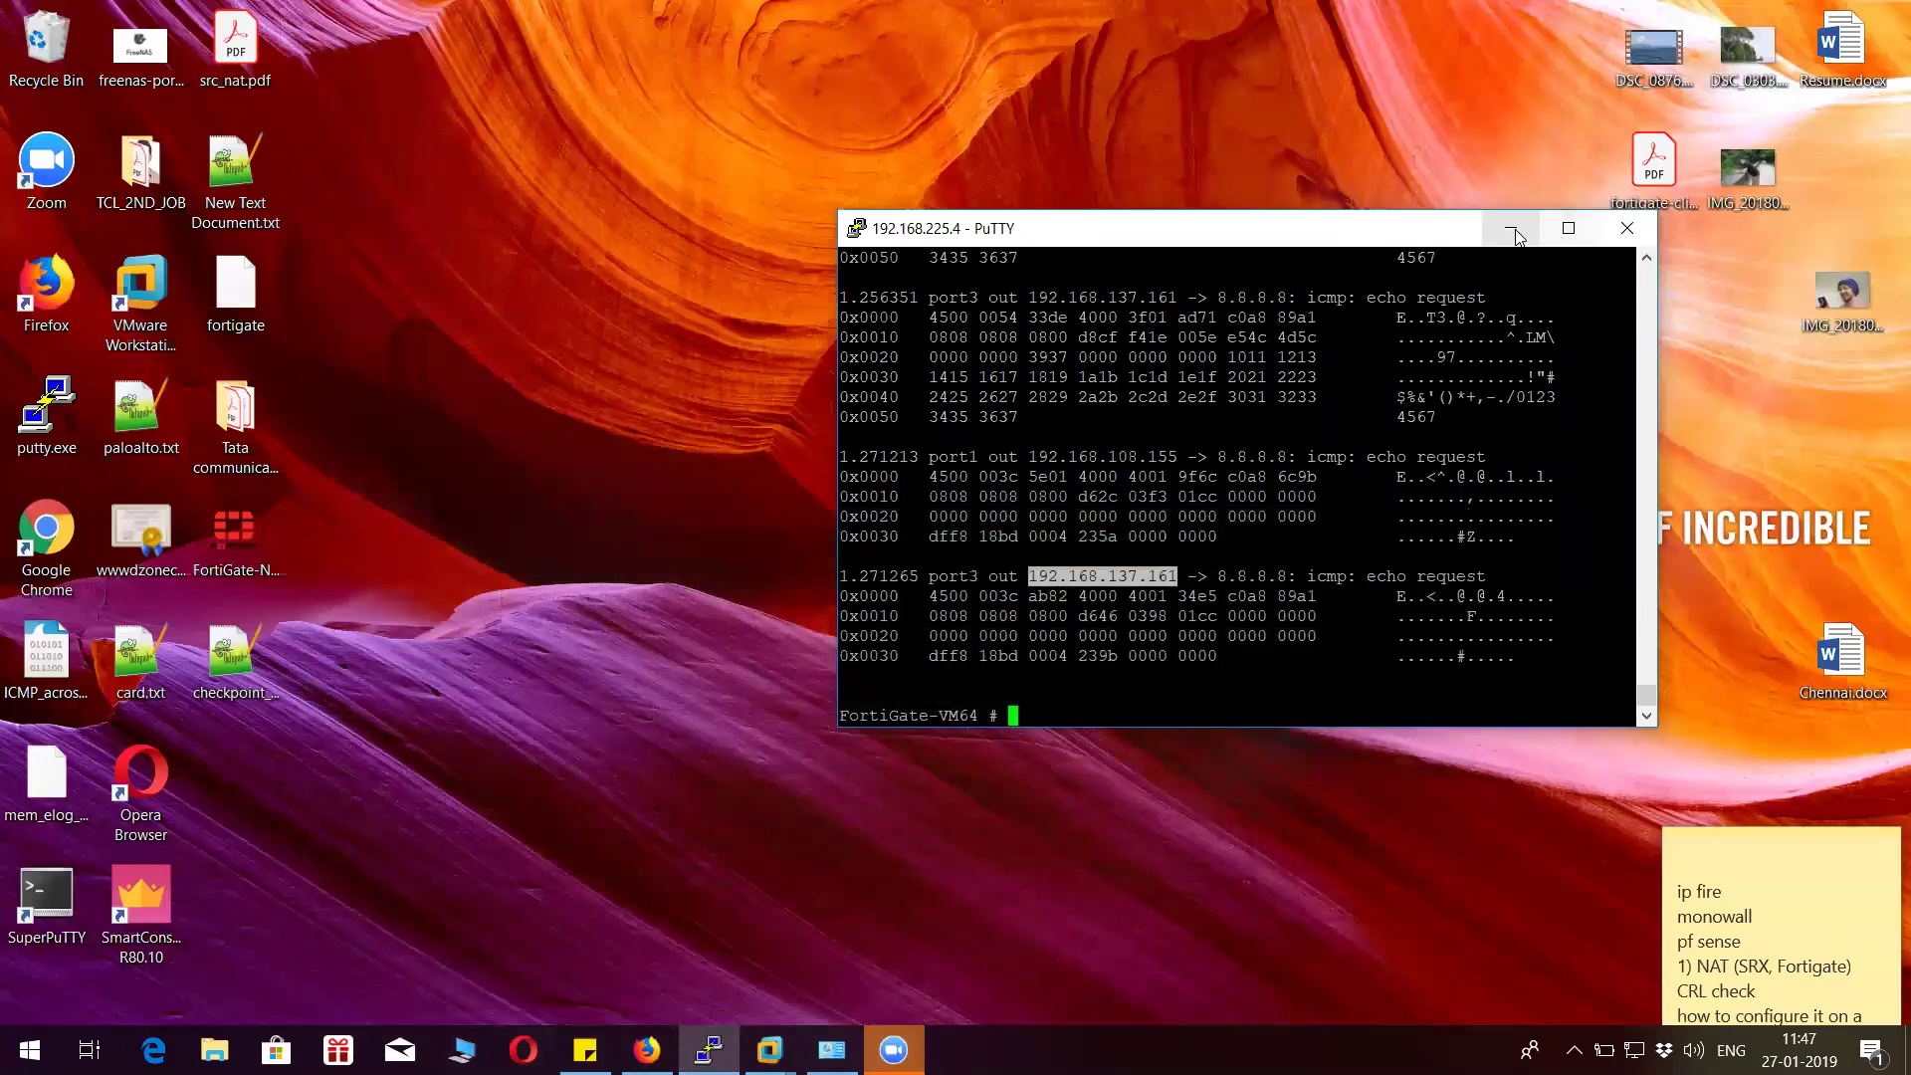
left_click(1511, 231)
left_click(1354, 706)
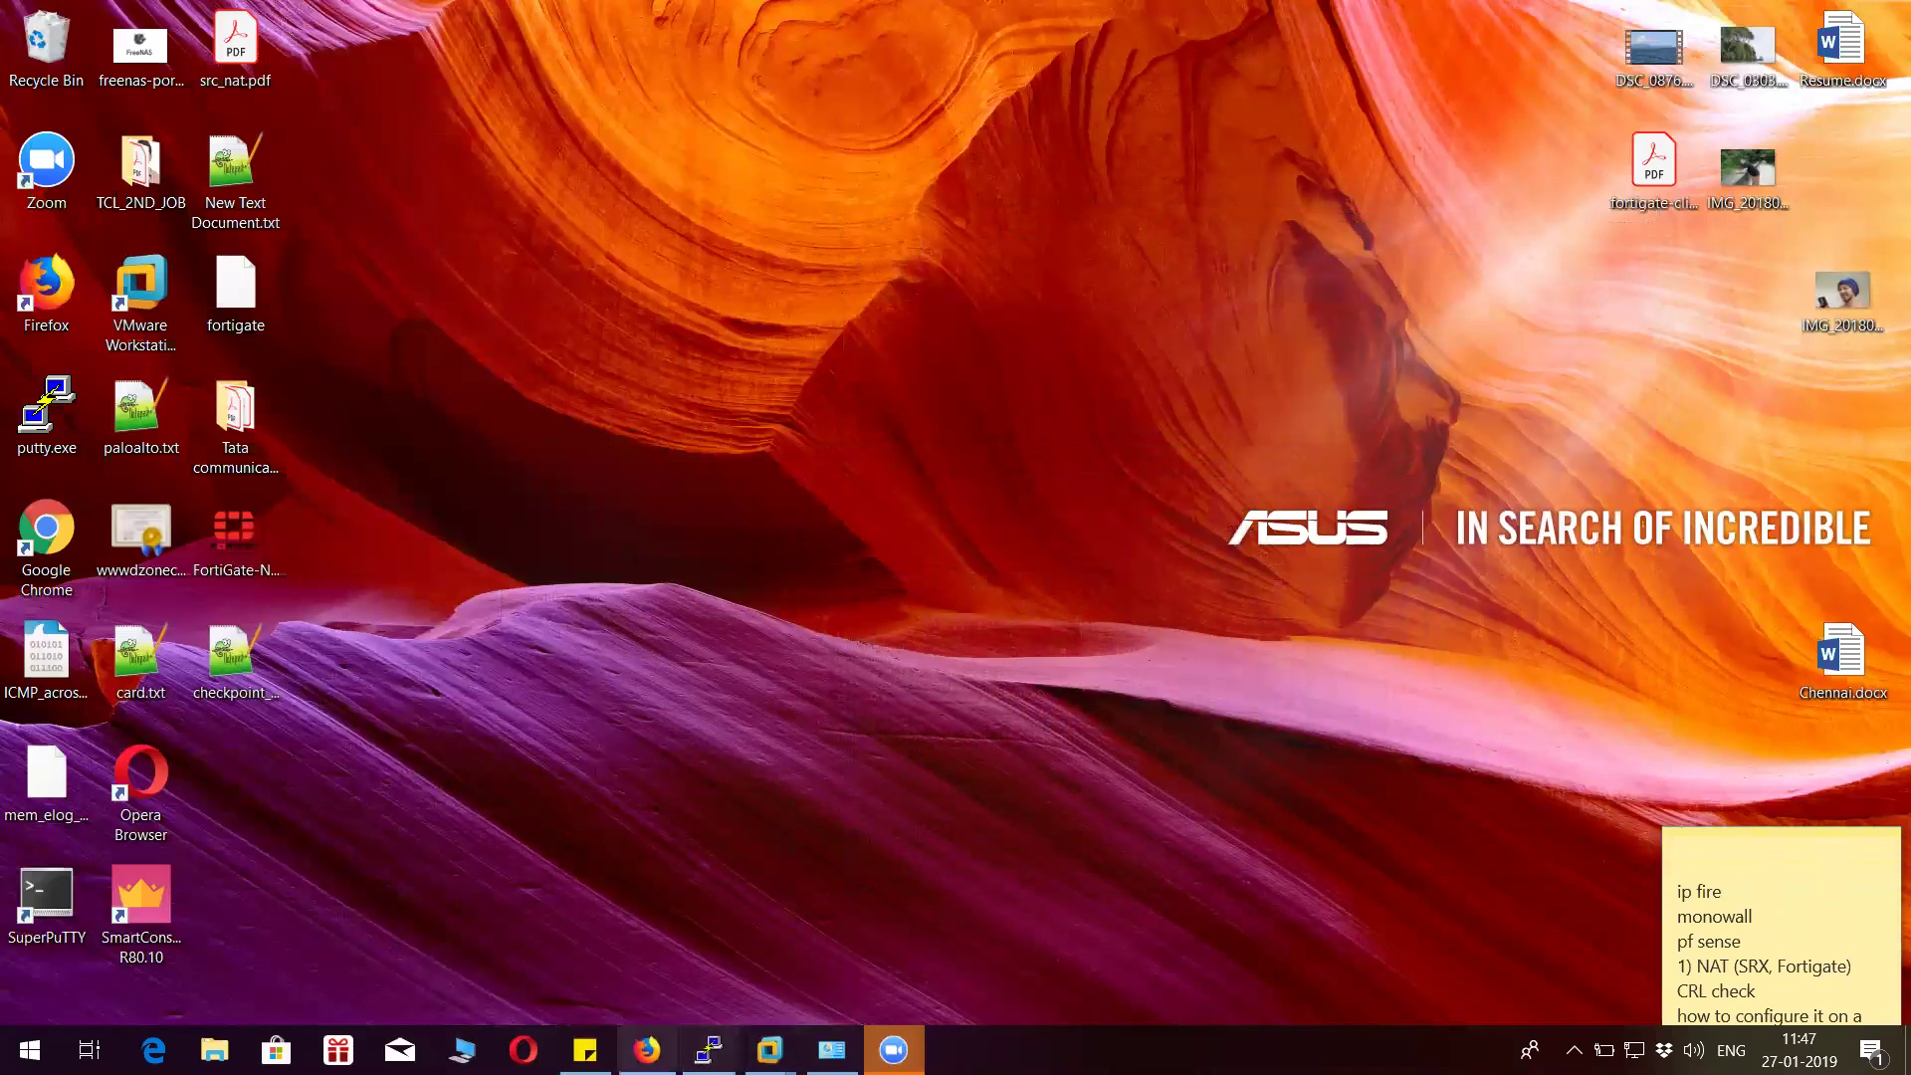
left_click(648, 1050)
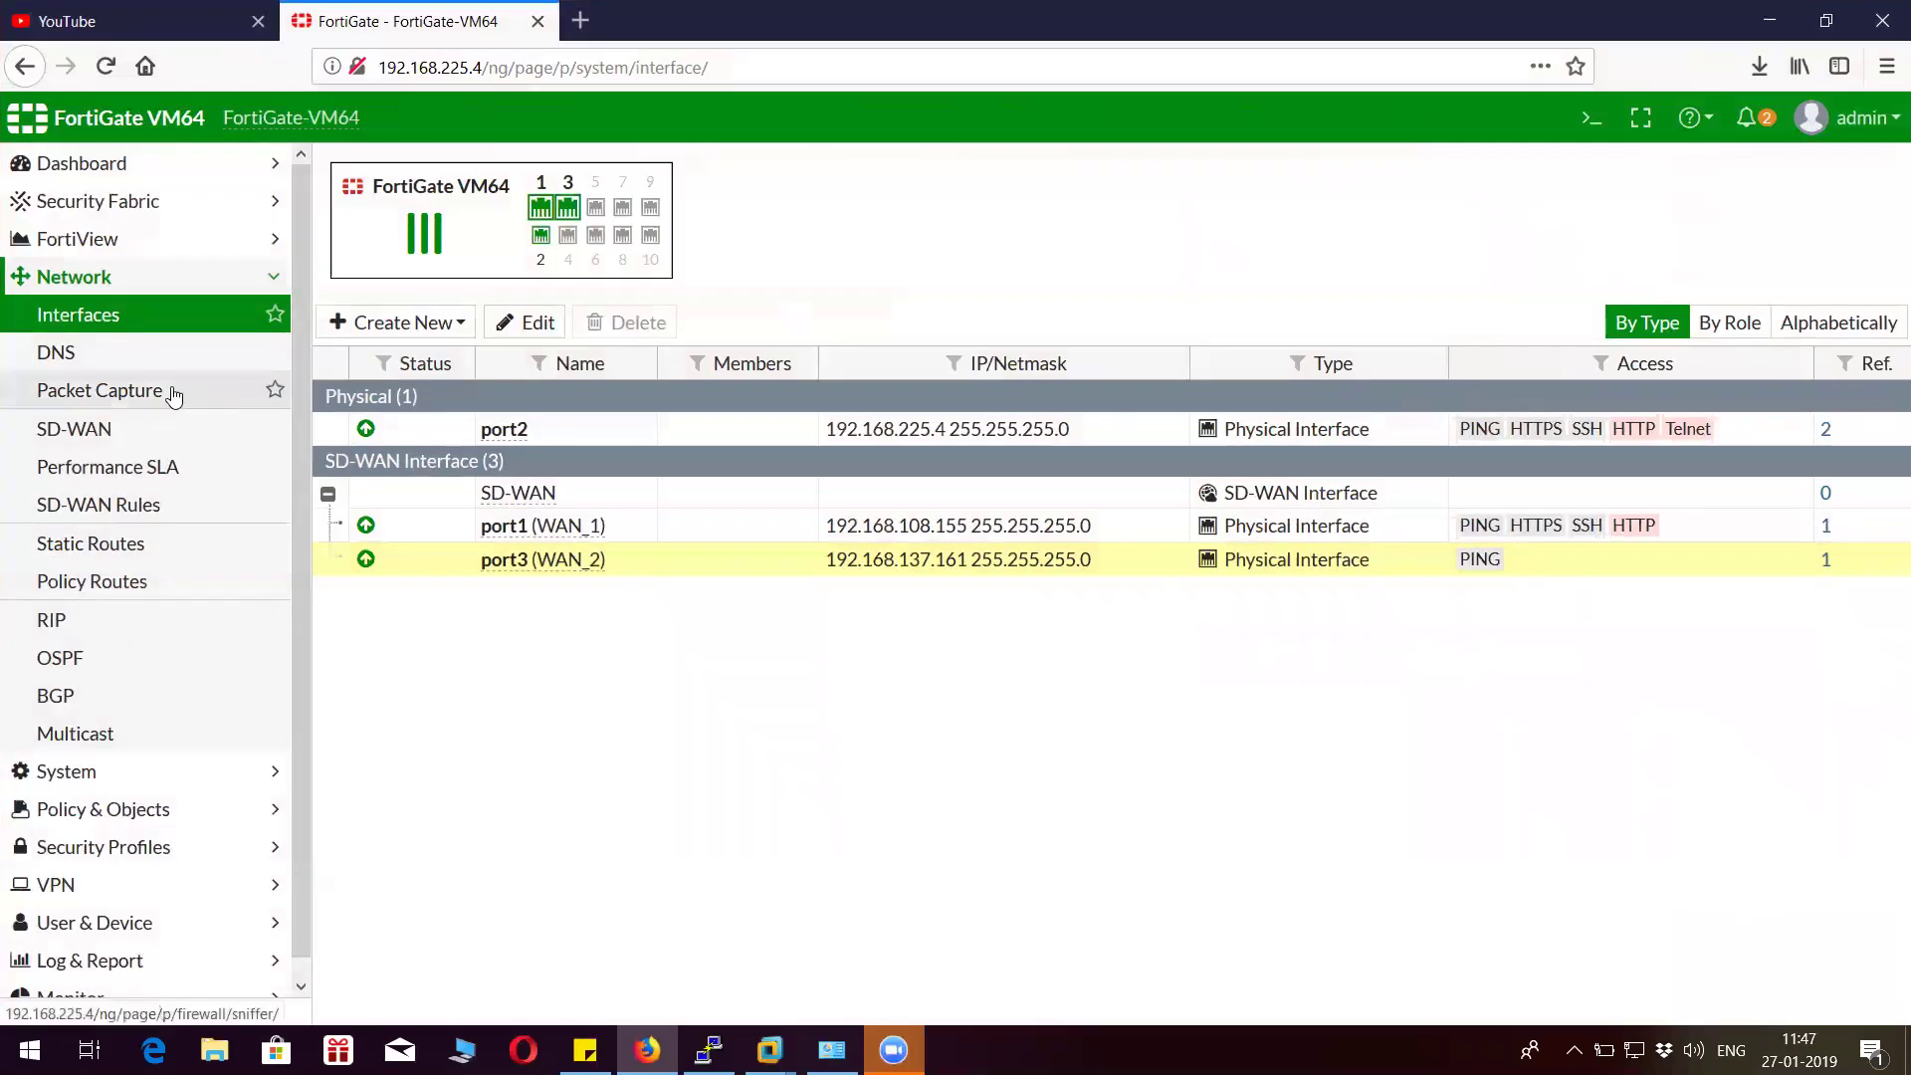
left_click(119, 283)
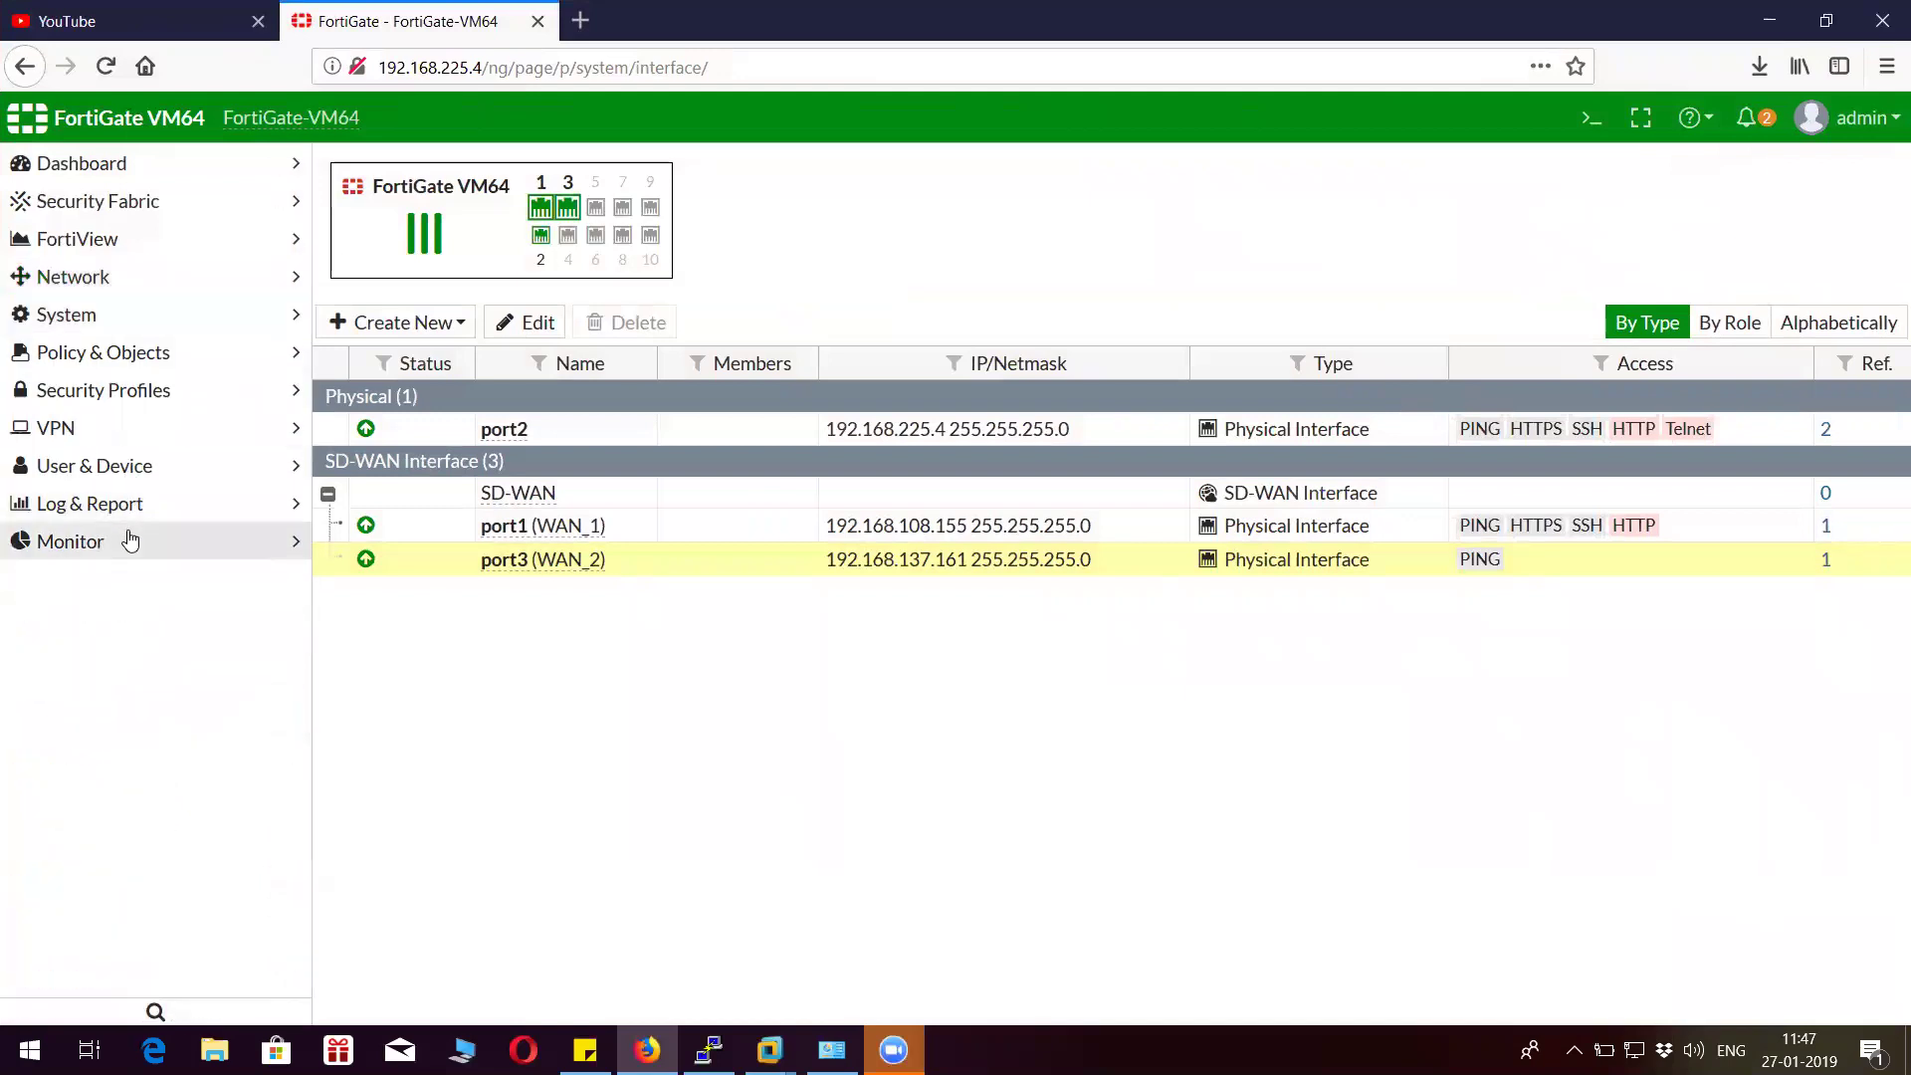
Review the SD-WAN Monitor showing port1 down and port3 carrying traffic, then minimise the browser.
left_click(127, 539)
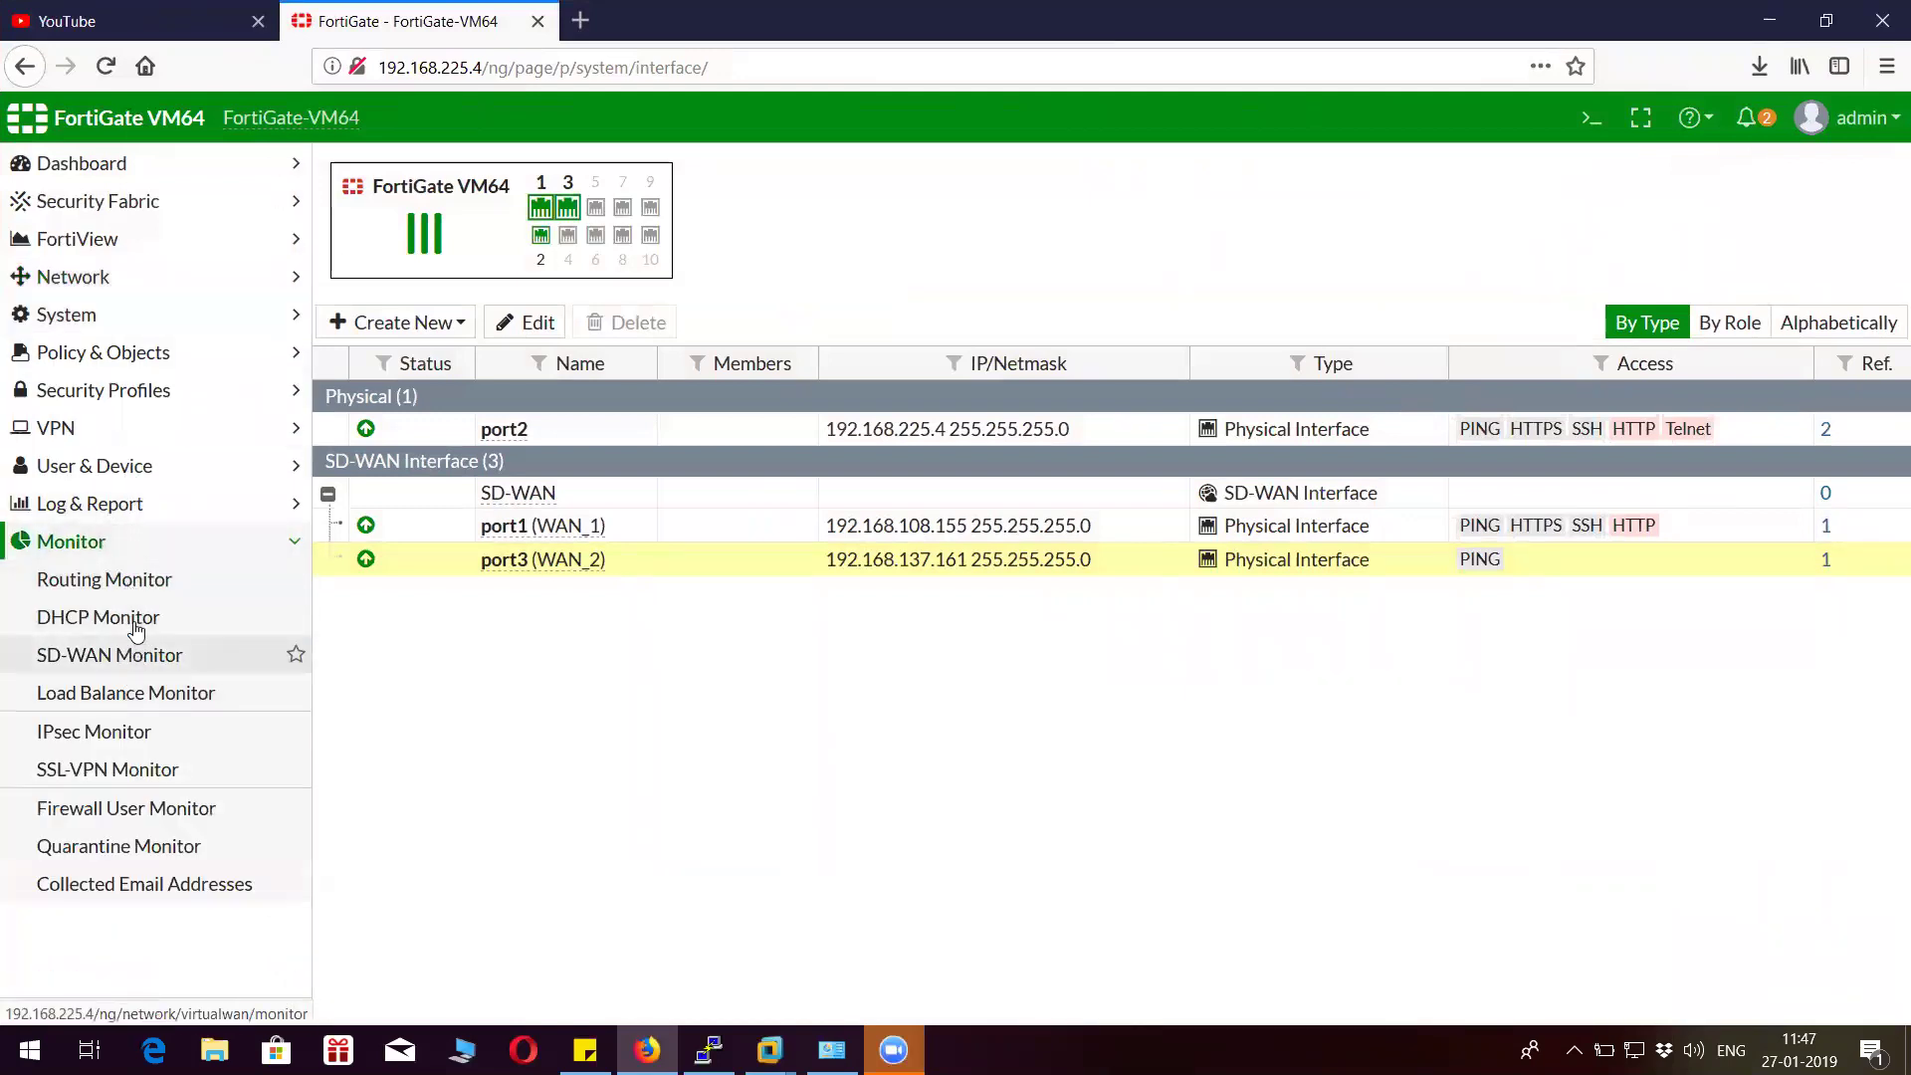
left_click(135, 662)
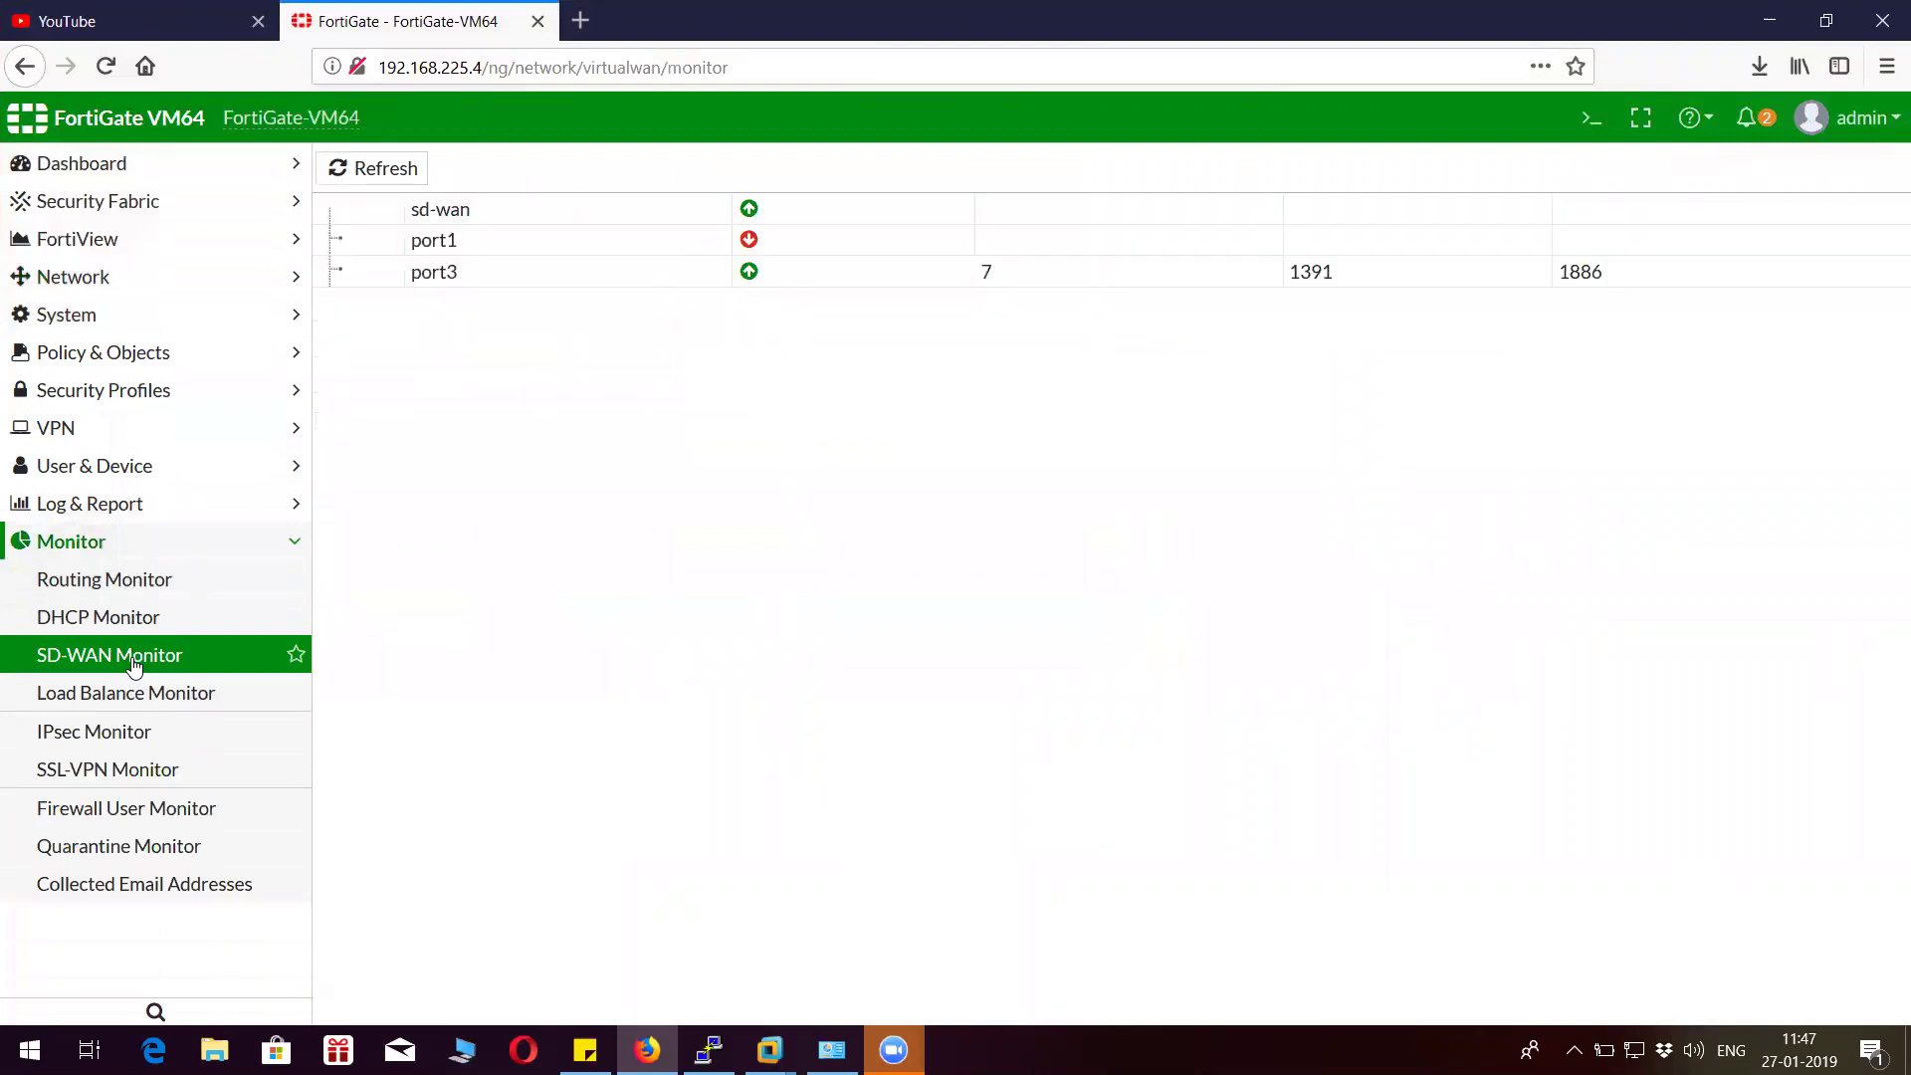
left_click(142, 554)
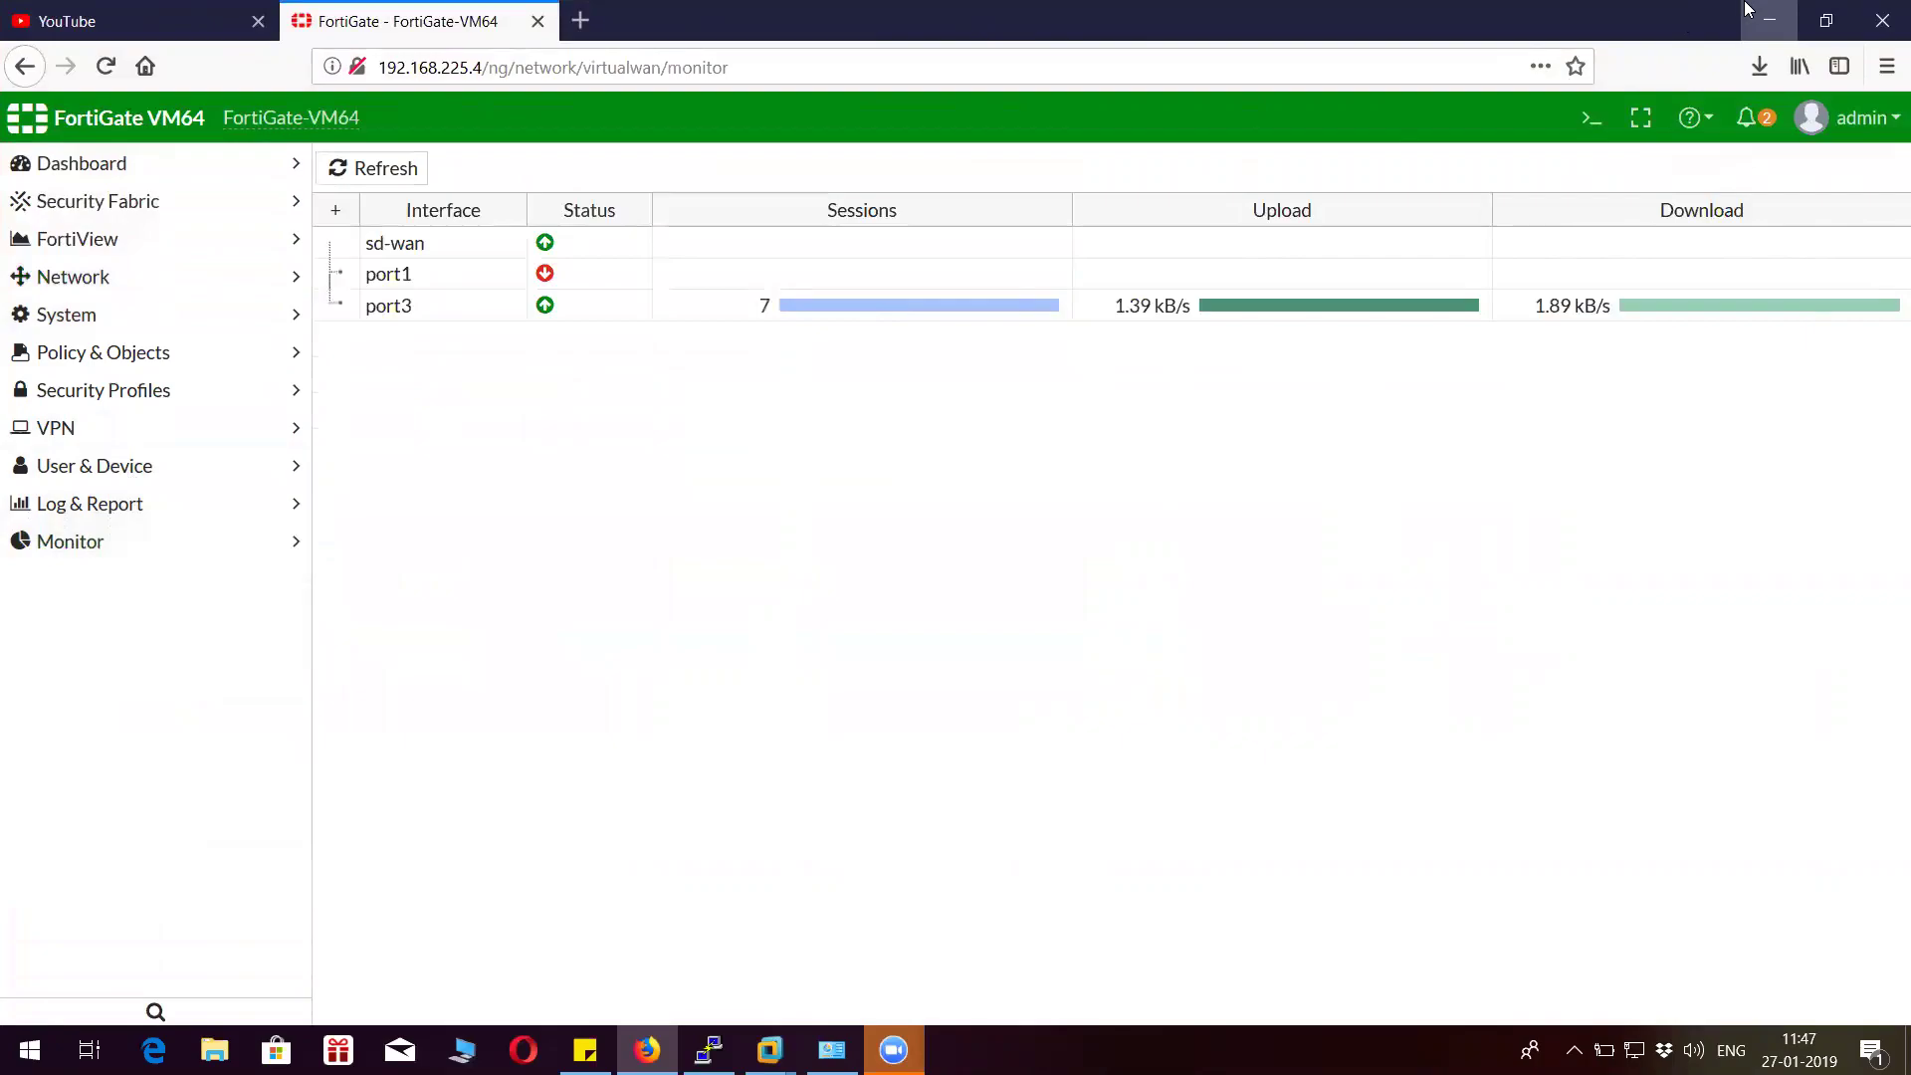
left_click(1769, 20)
left_click(1024, 694)
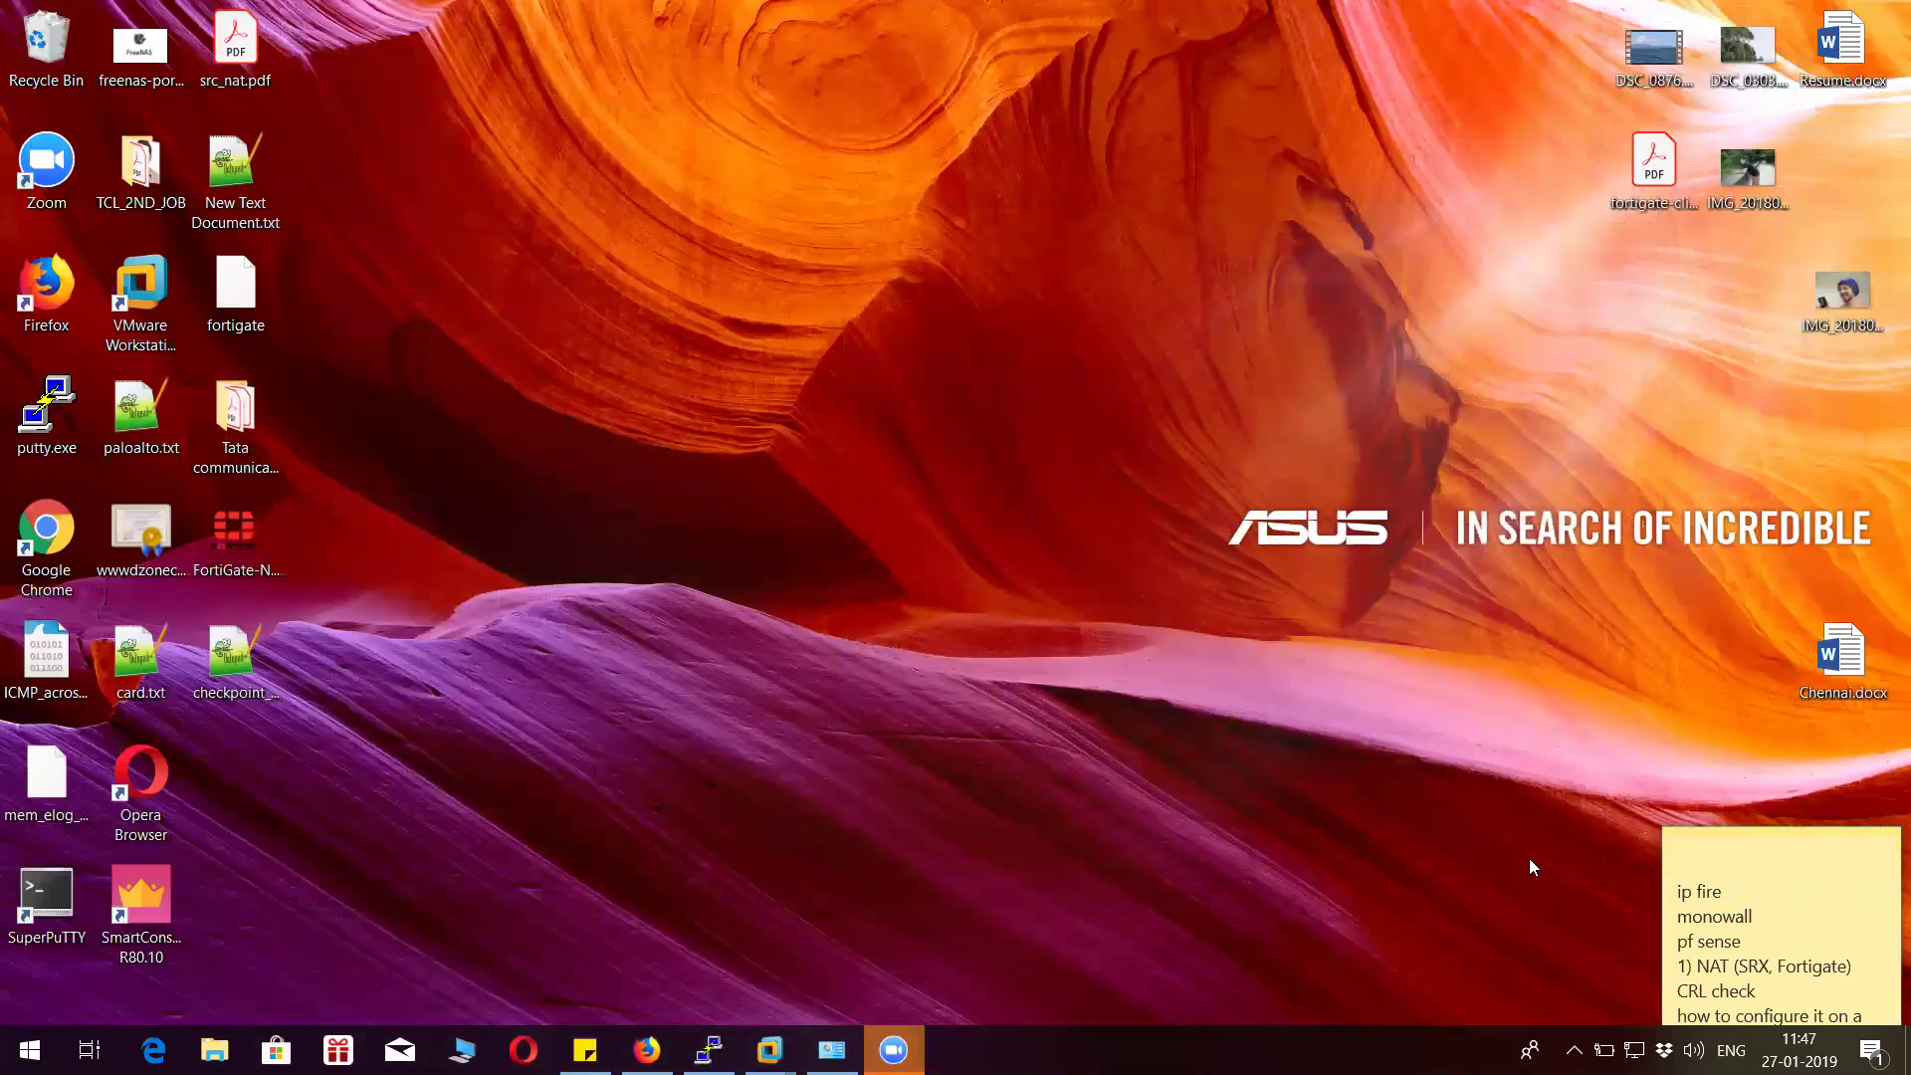
Bring up the Network Connections adapter list from the taskbar network settings, maximized.
right_click(1634, 1051)
left_click(1643, 1017)
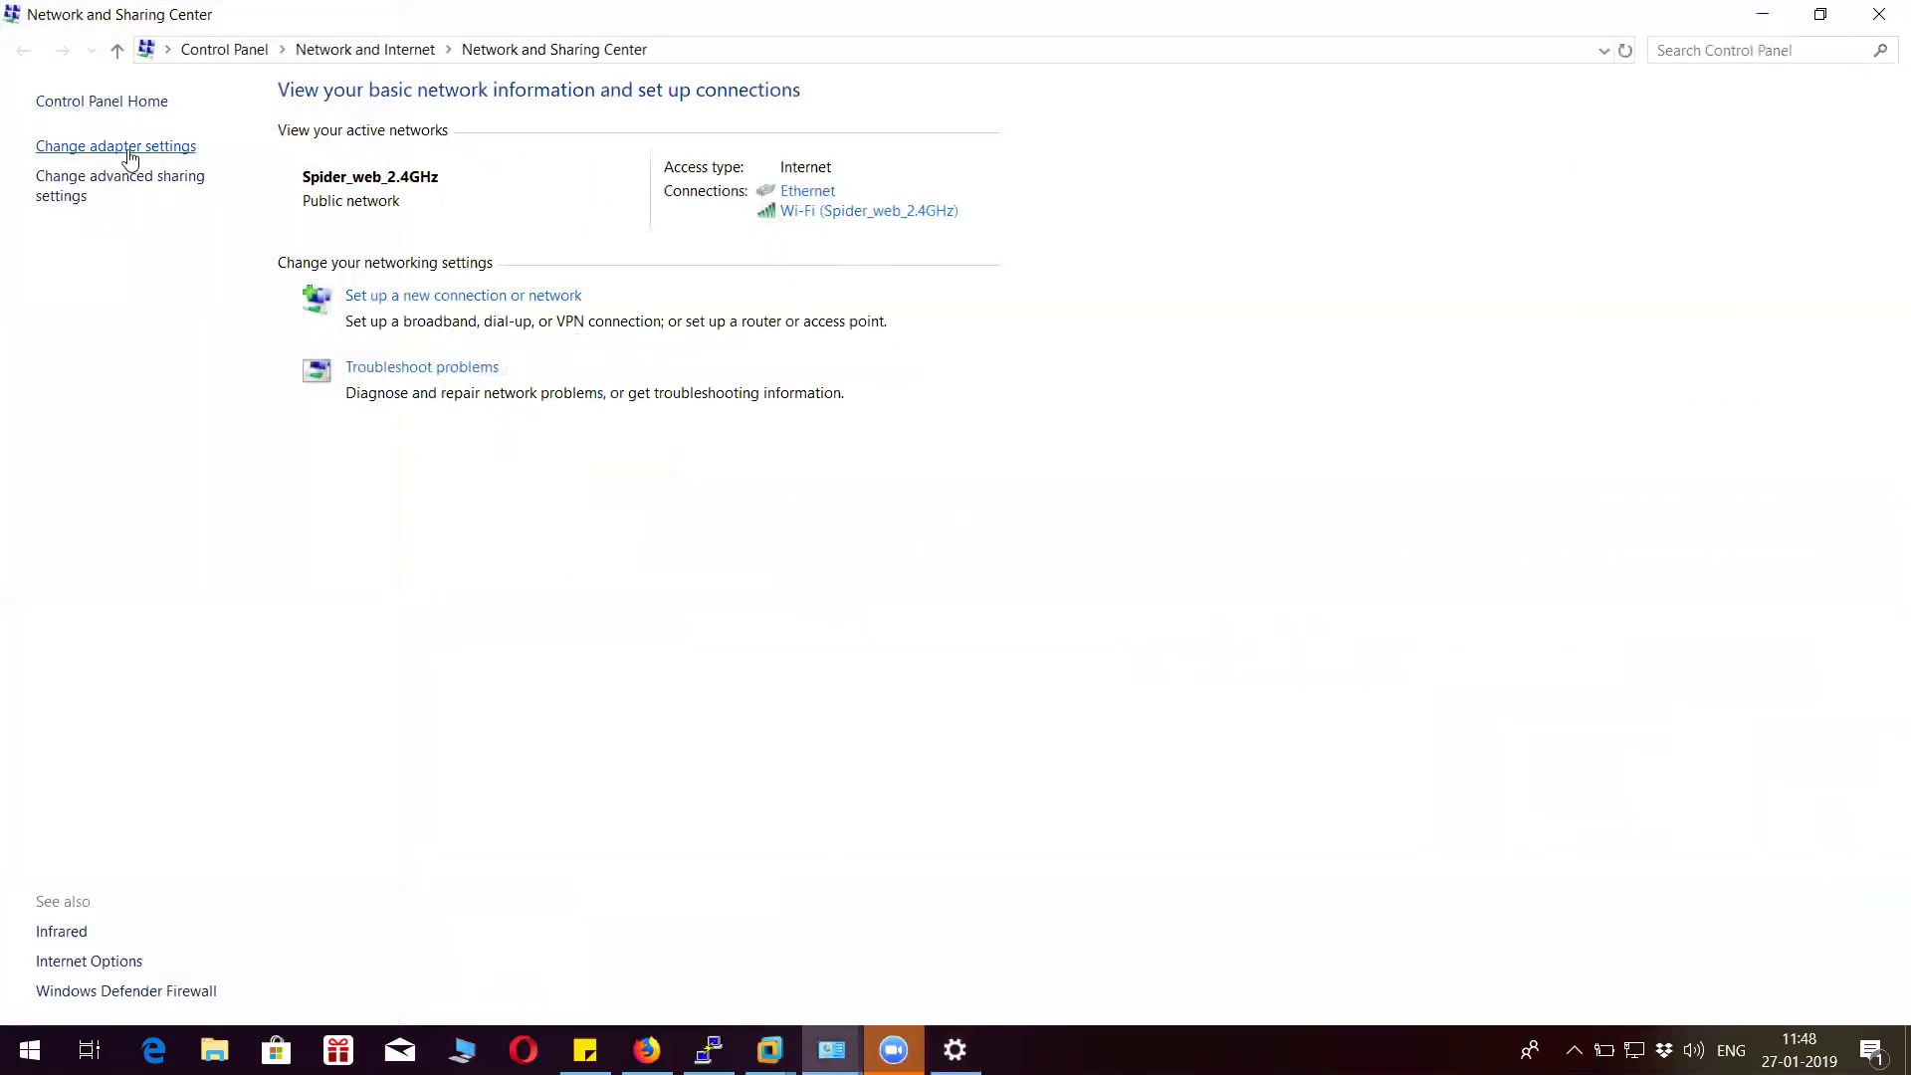
left_click(123, 146)
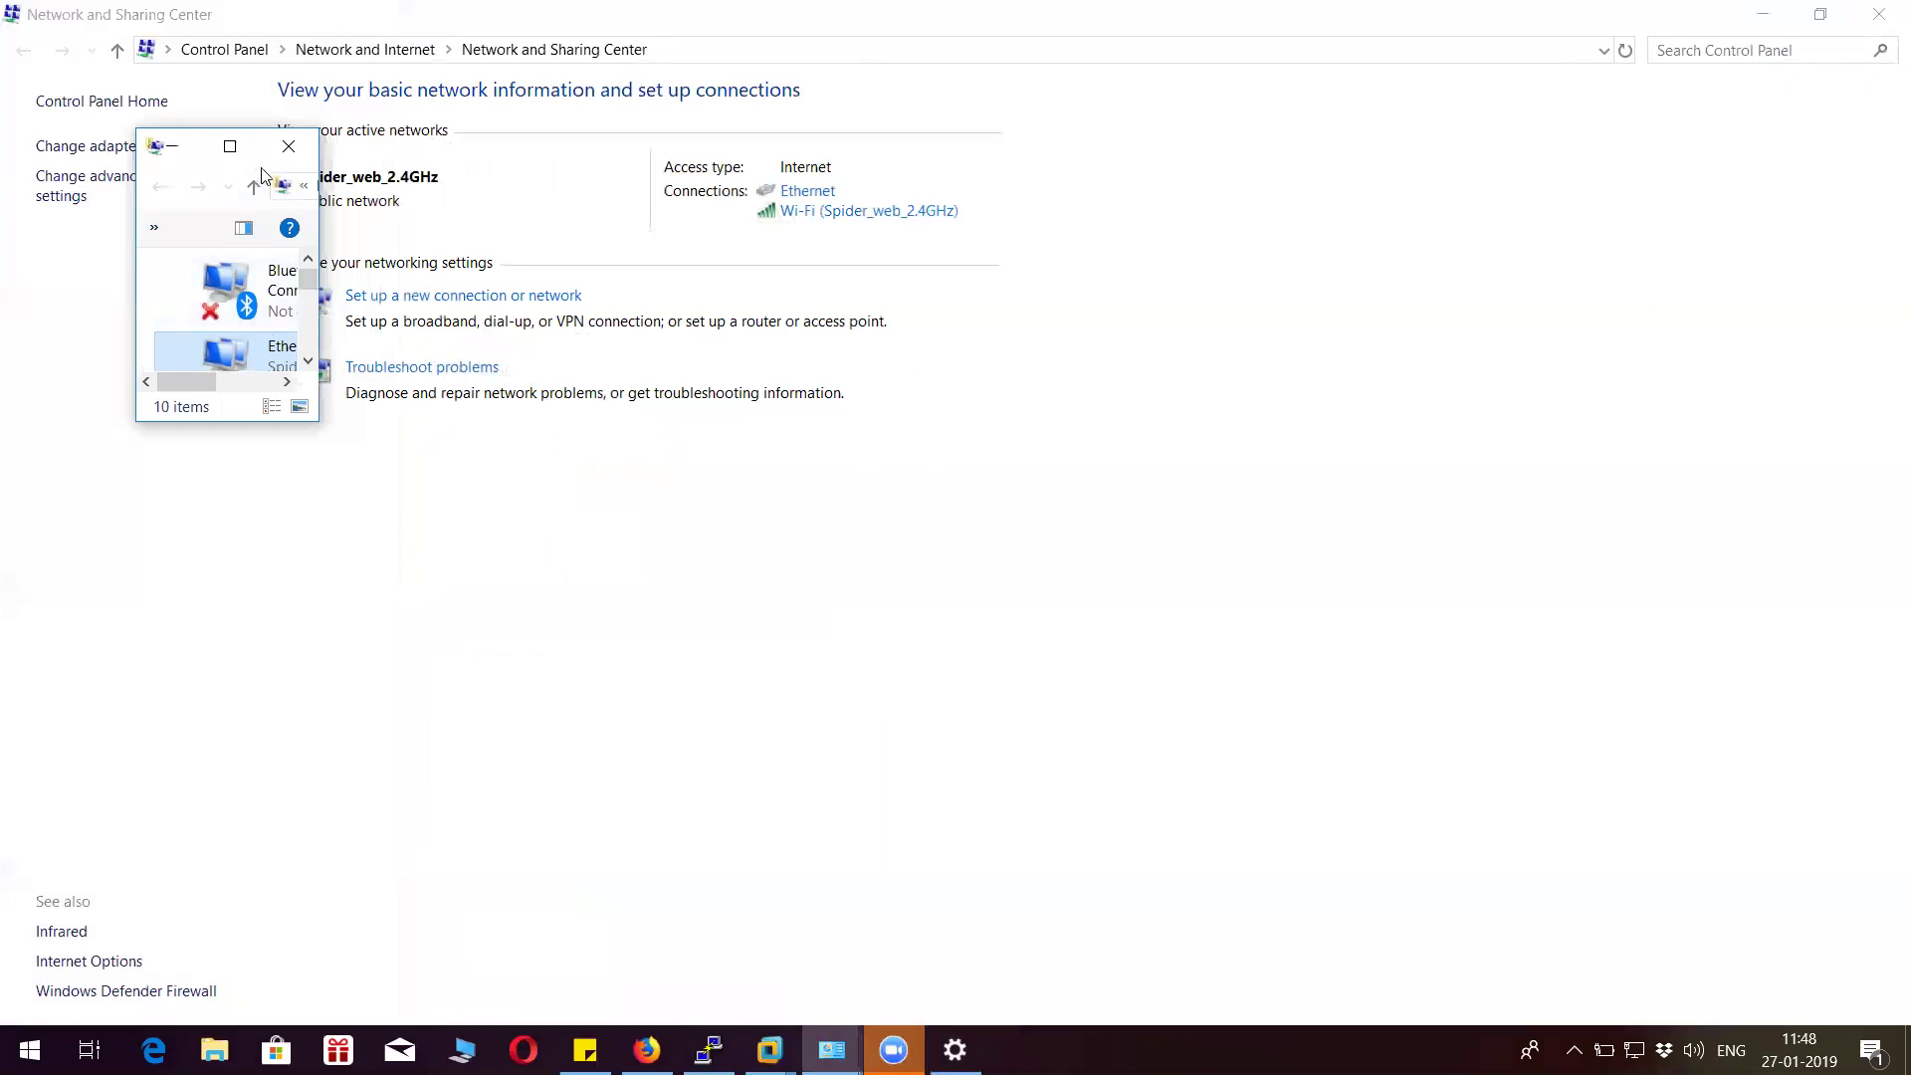
left_click(230, 147)
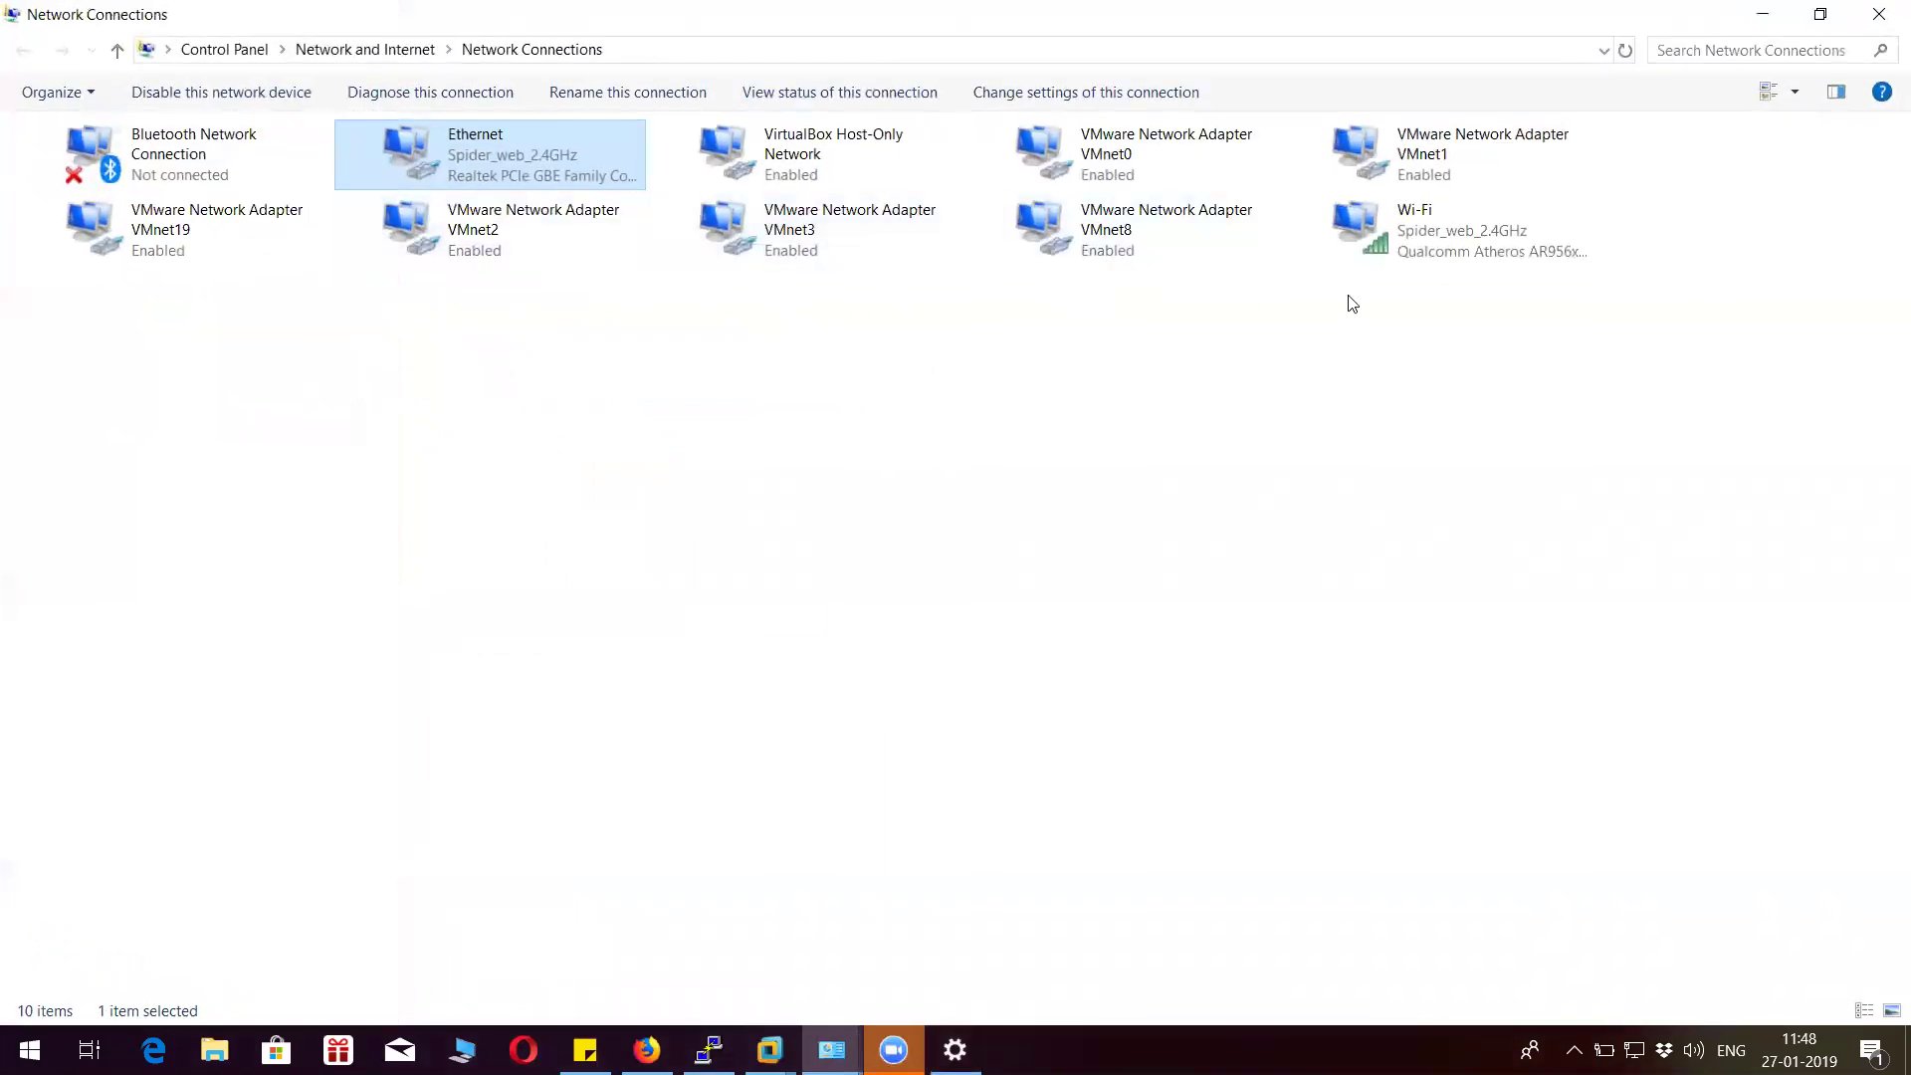
Inspect the Wi-Fi connection's properties and sharing settings, then close them.
double_click(1460, 240)
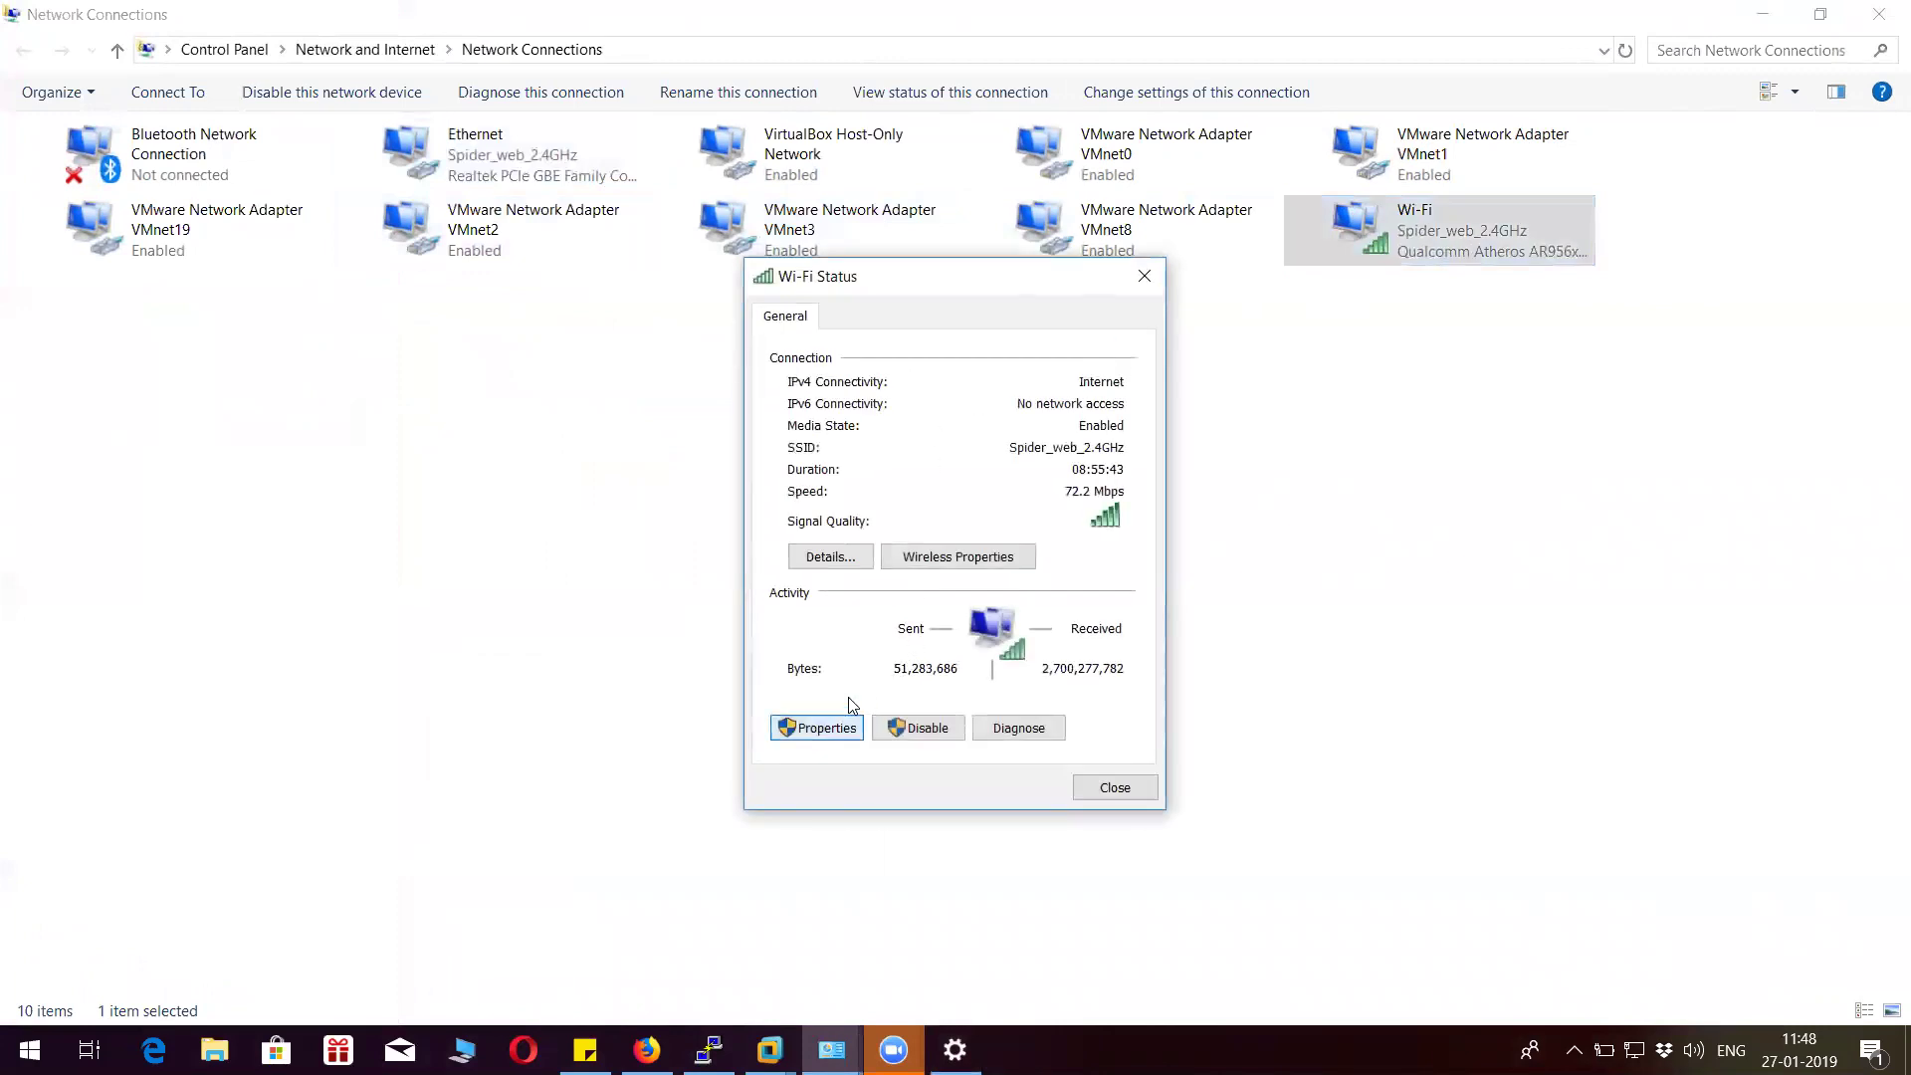
key("Return")
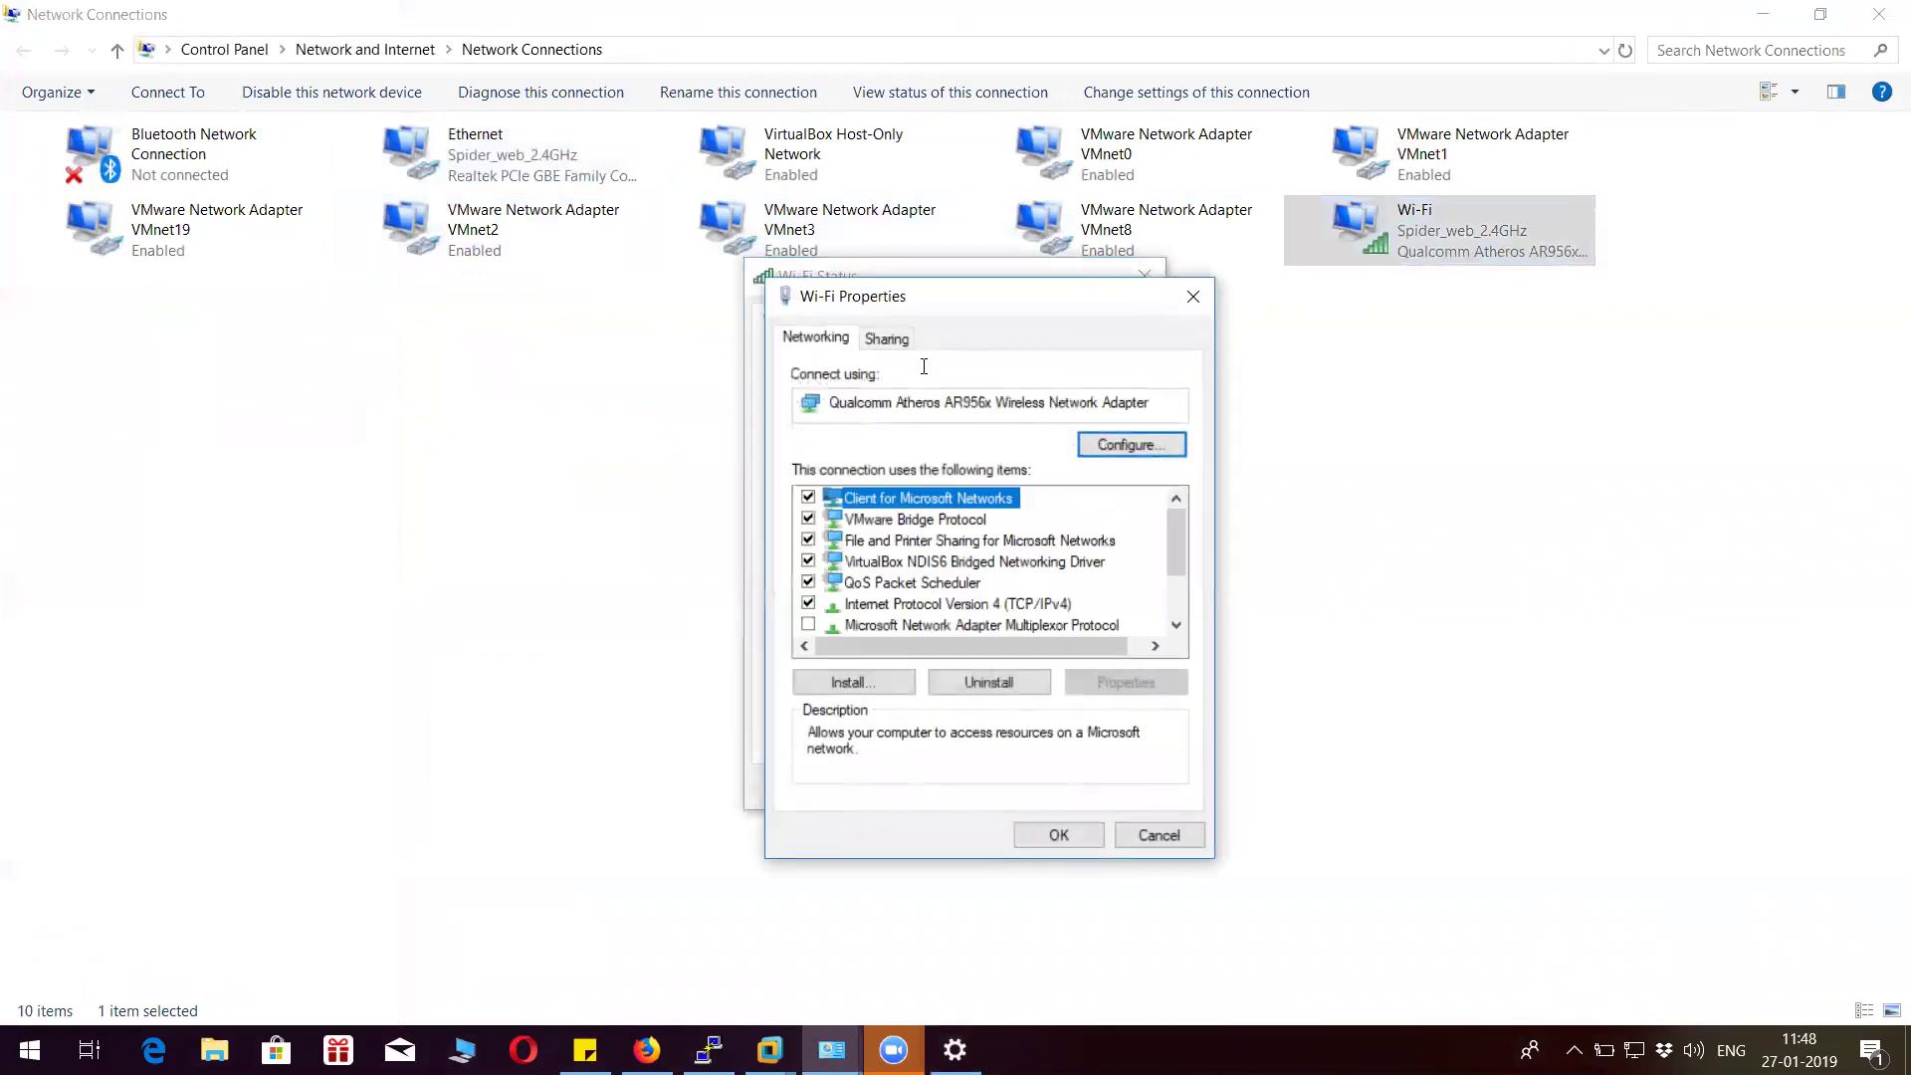
left_click(886, 337)
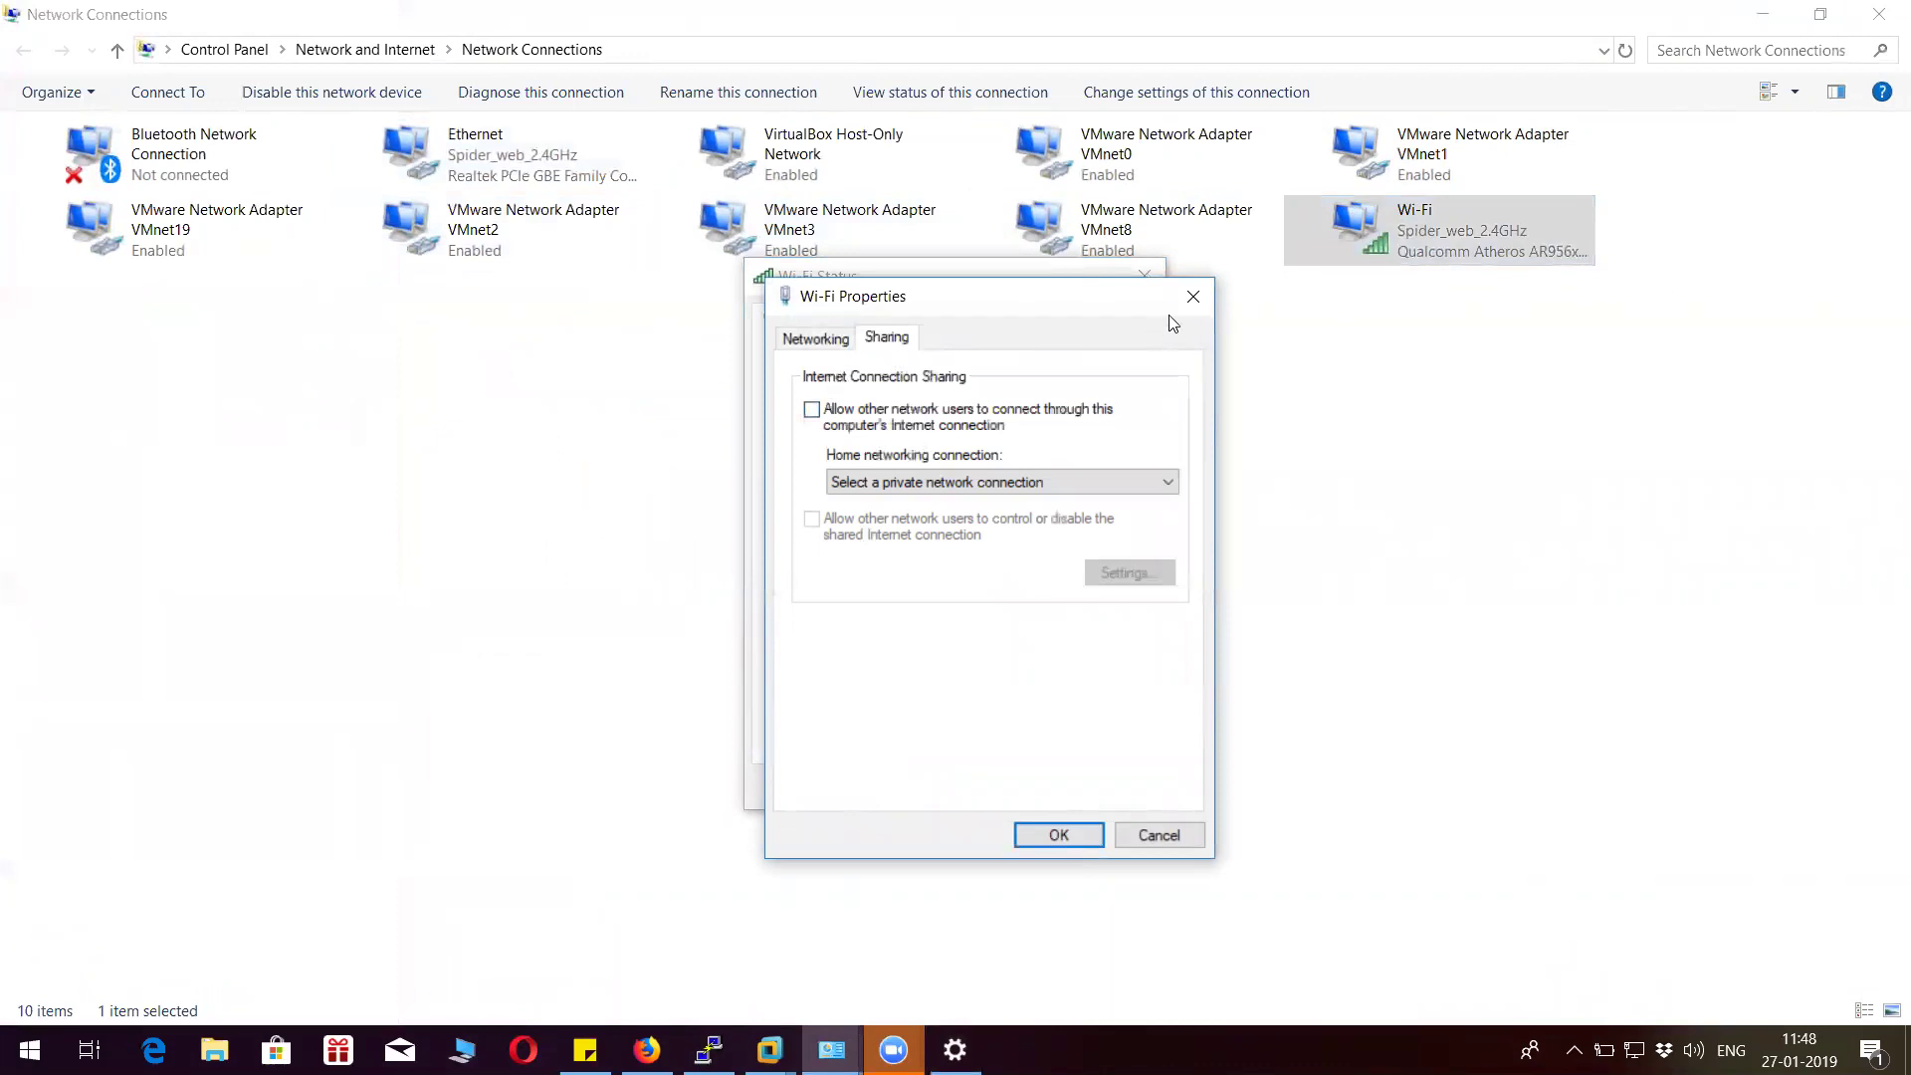
left_click(1193, 295)
left_click(1145, 276)
Check Ethernet's IPv4 settings and confirm its sharing goes to VMware Network Adapter VMnet0.
double_click(548, 159)
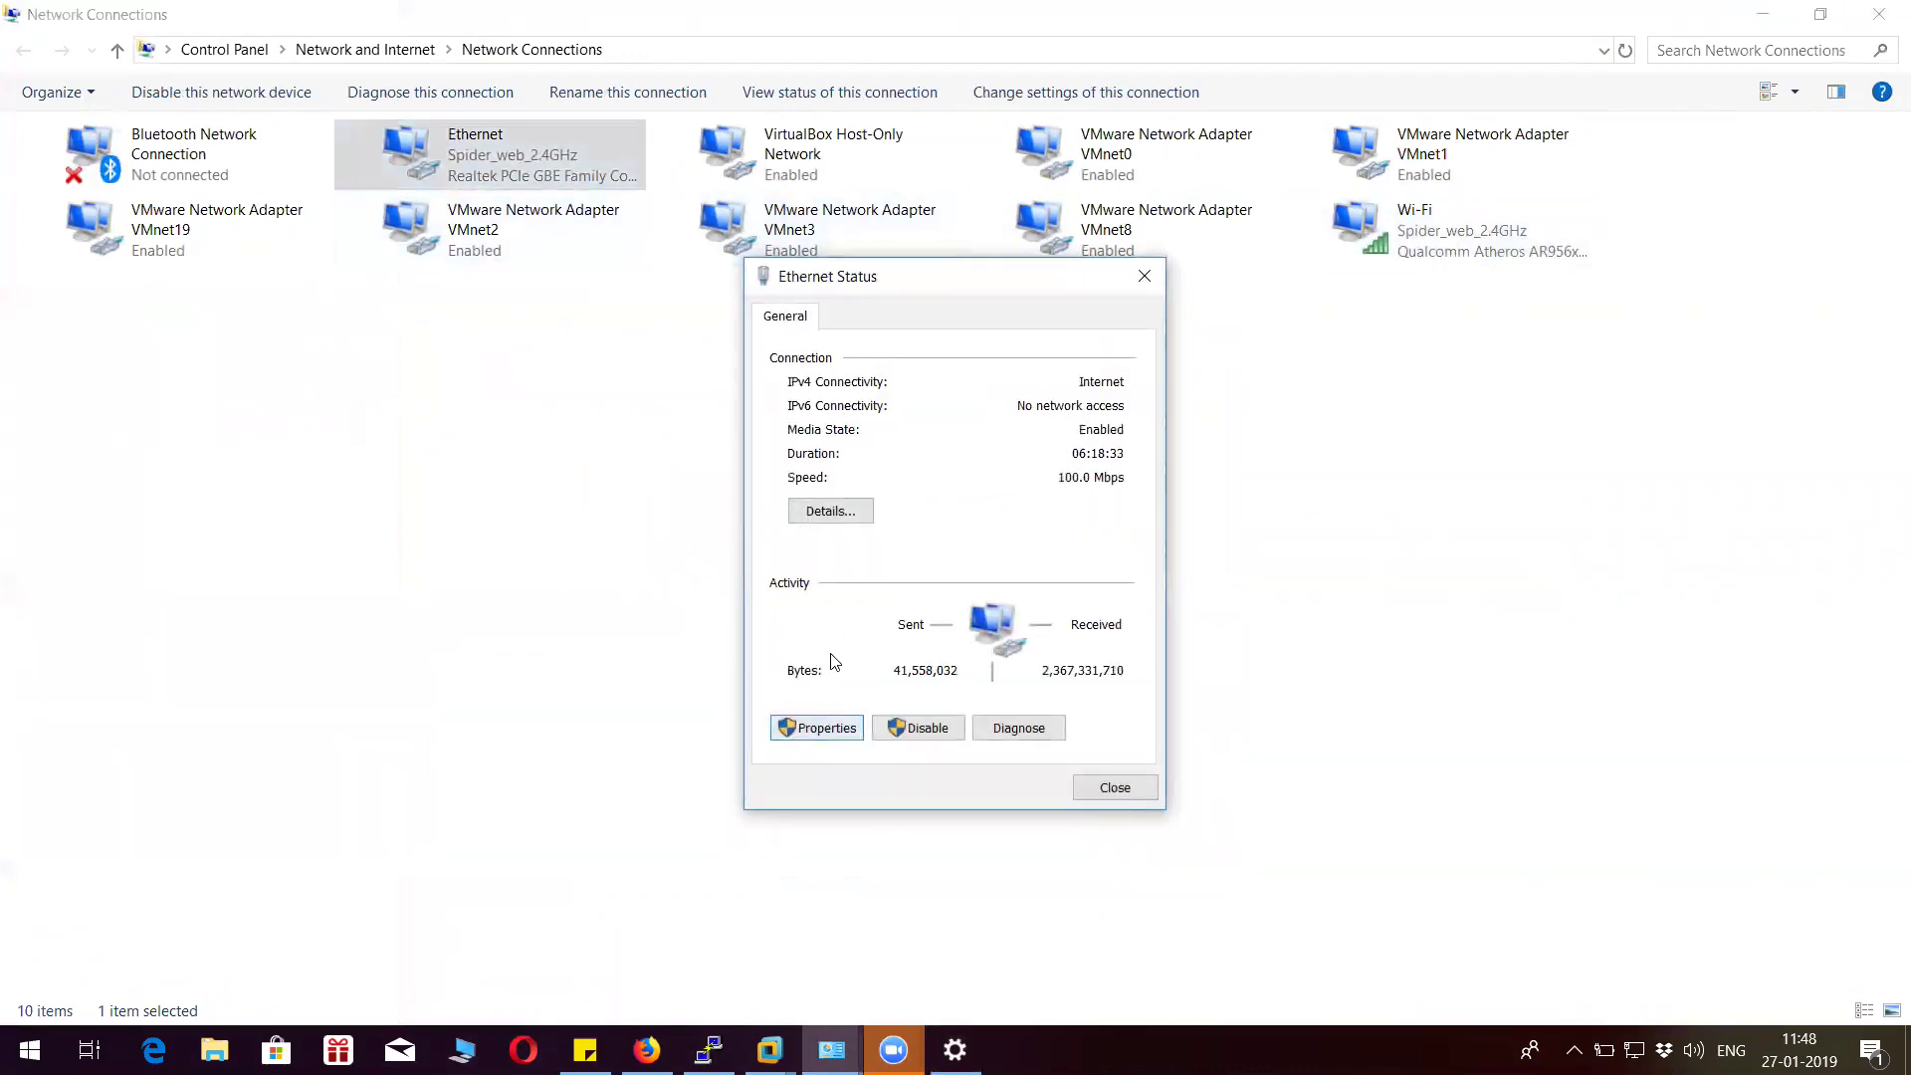
left_click(817, 727)
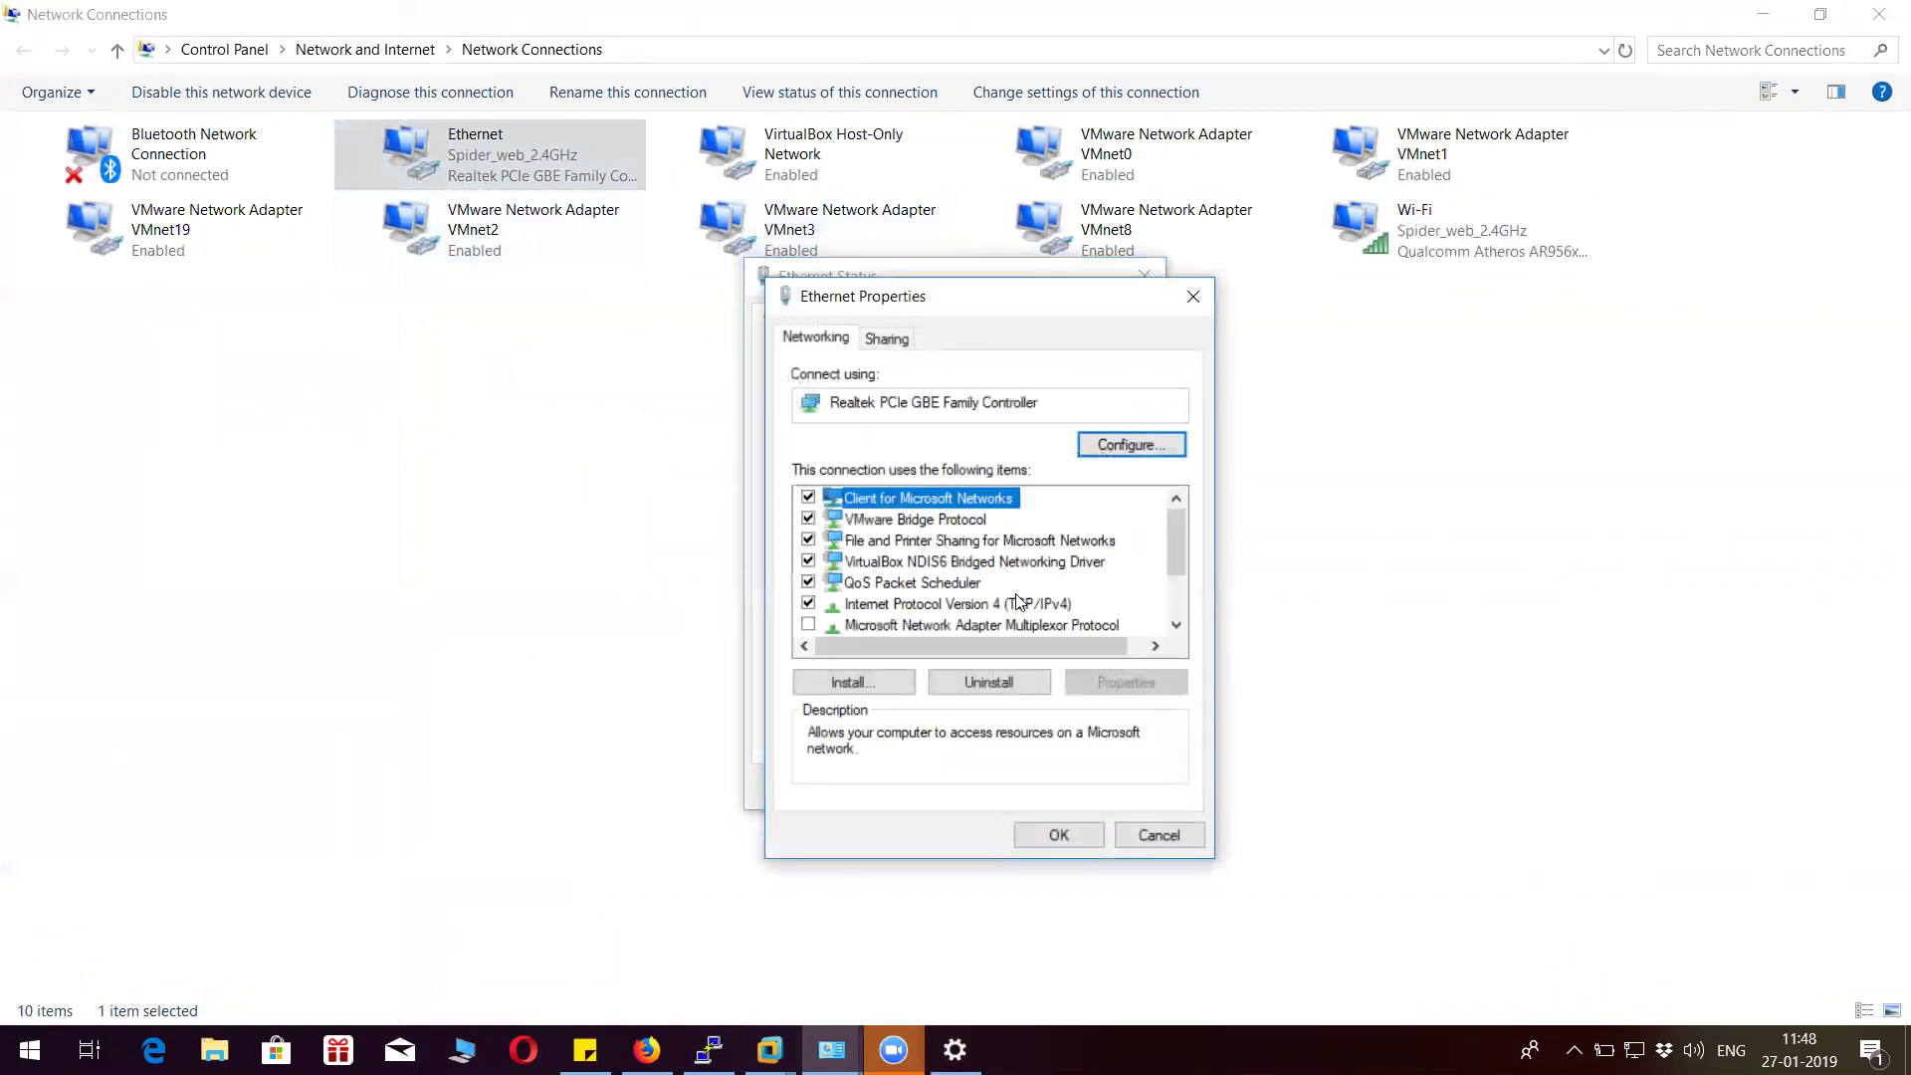
double_click(1017, 601)
left_click(1278, 391)
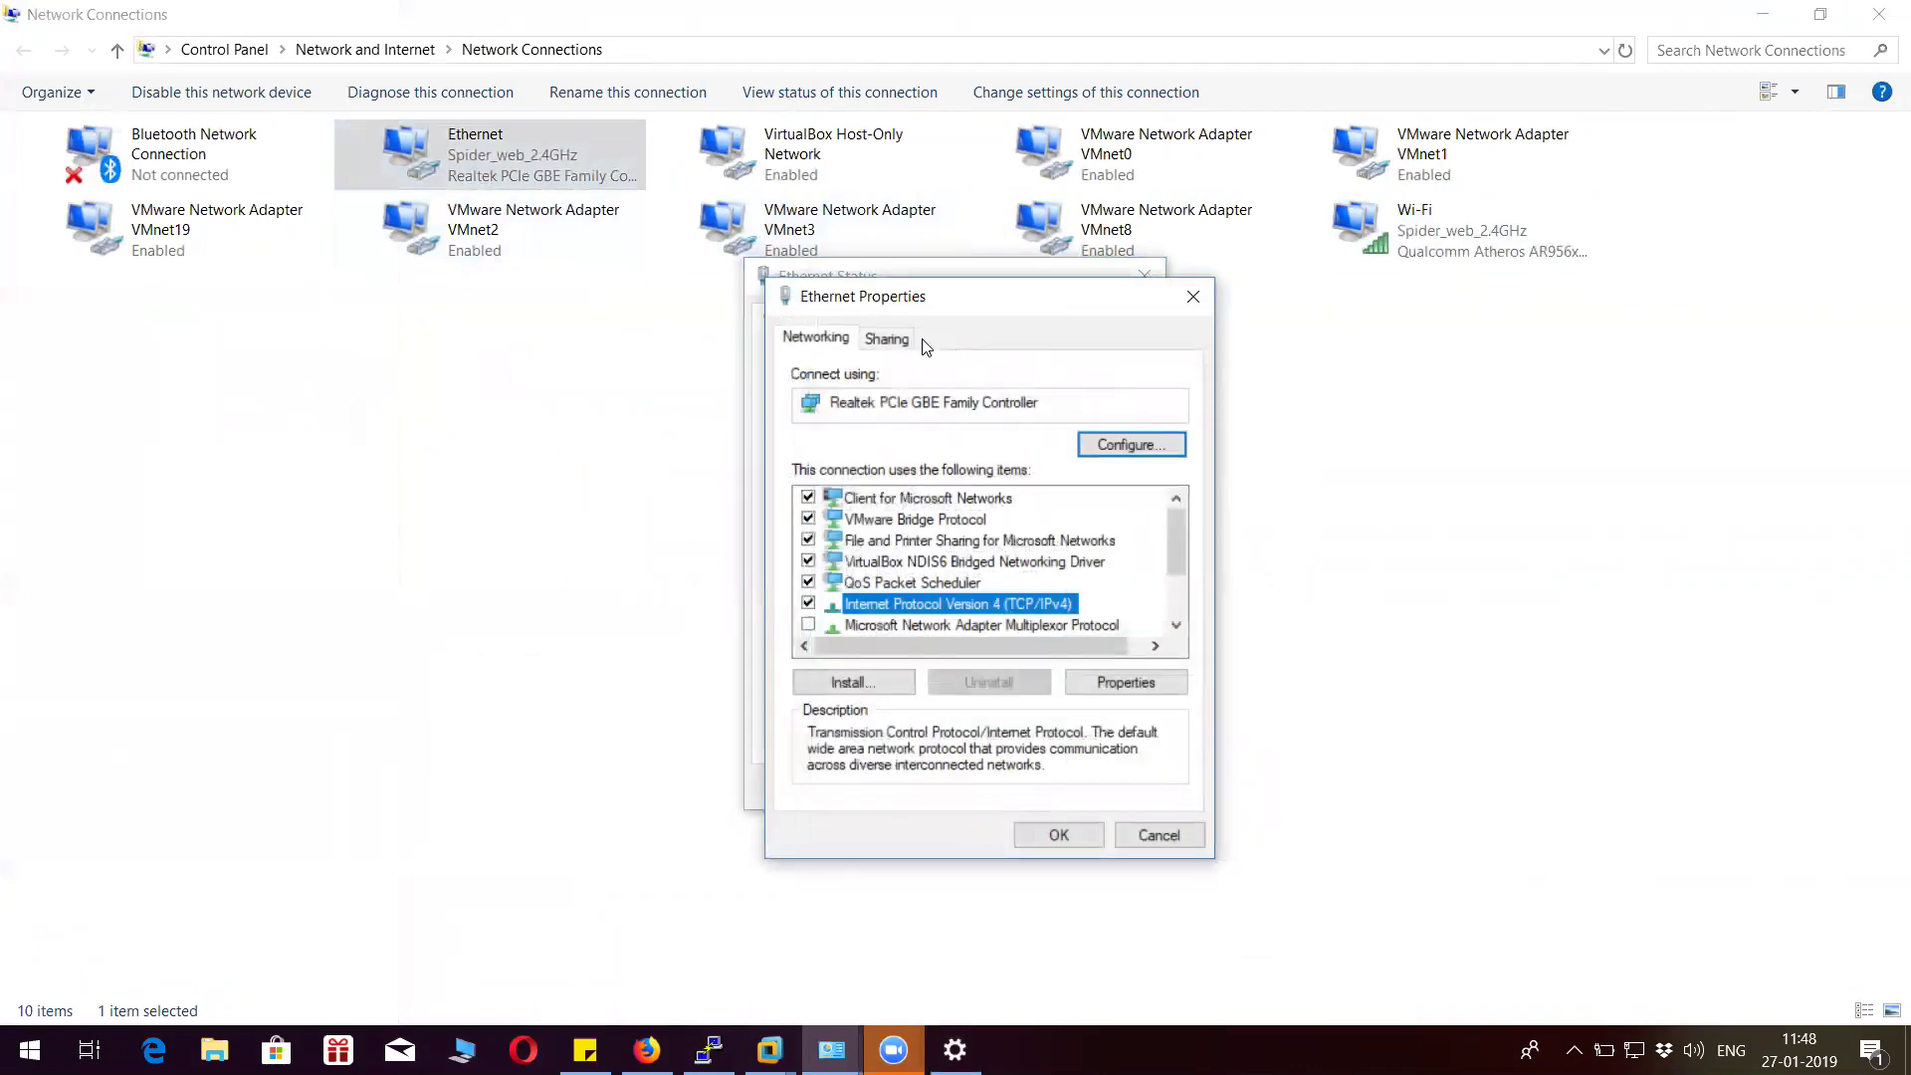
left_click(908, 339)
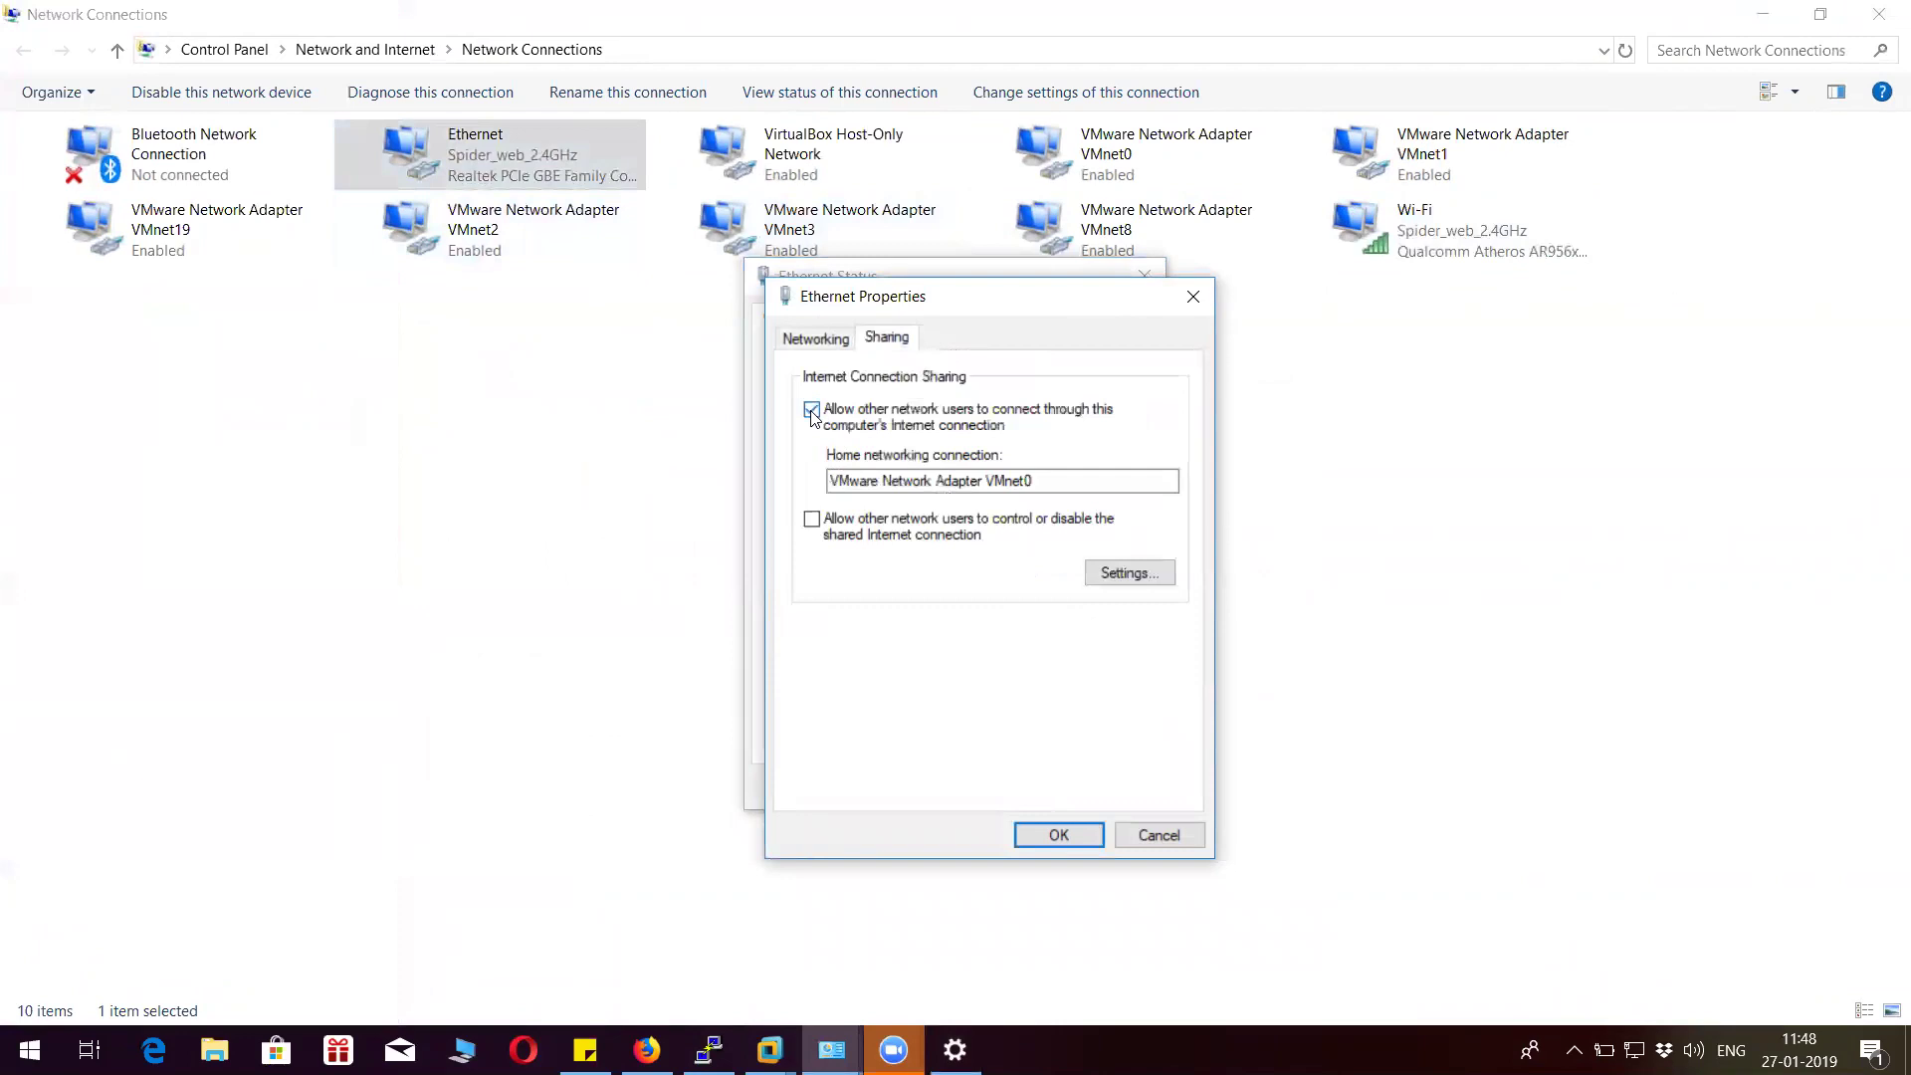
left_click_drag(1040, 481, 828, 477)
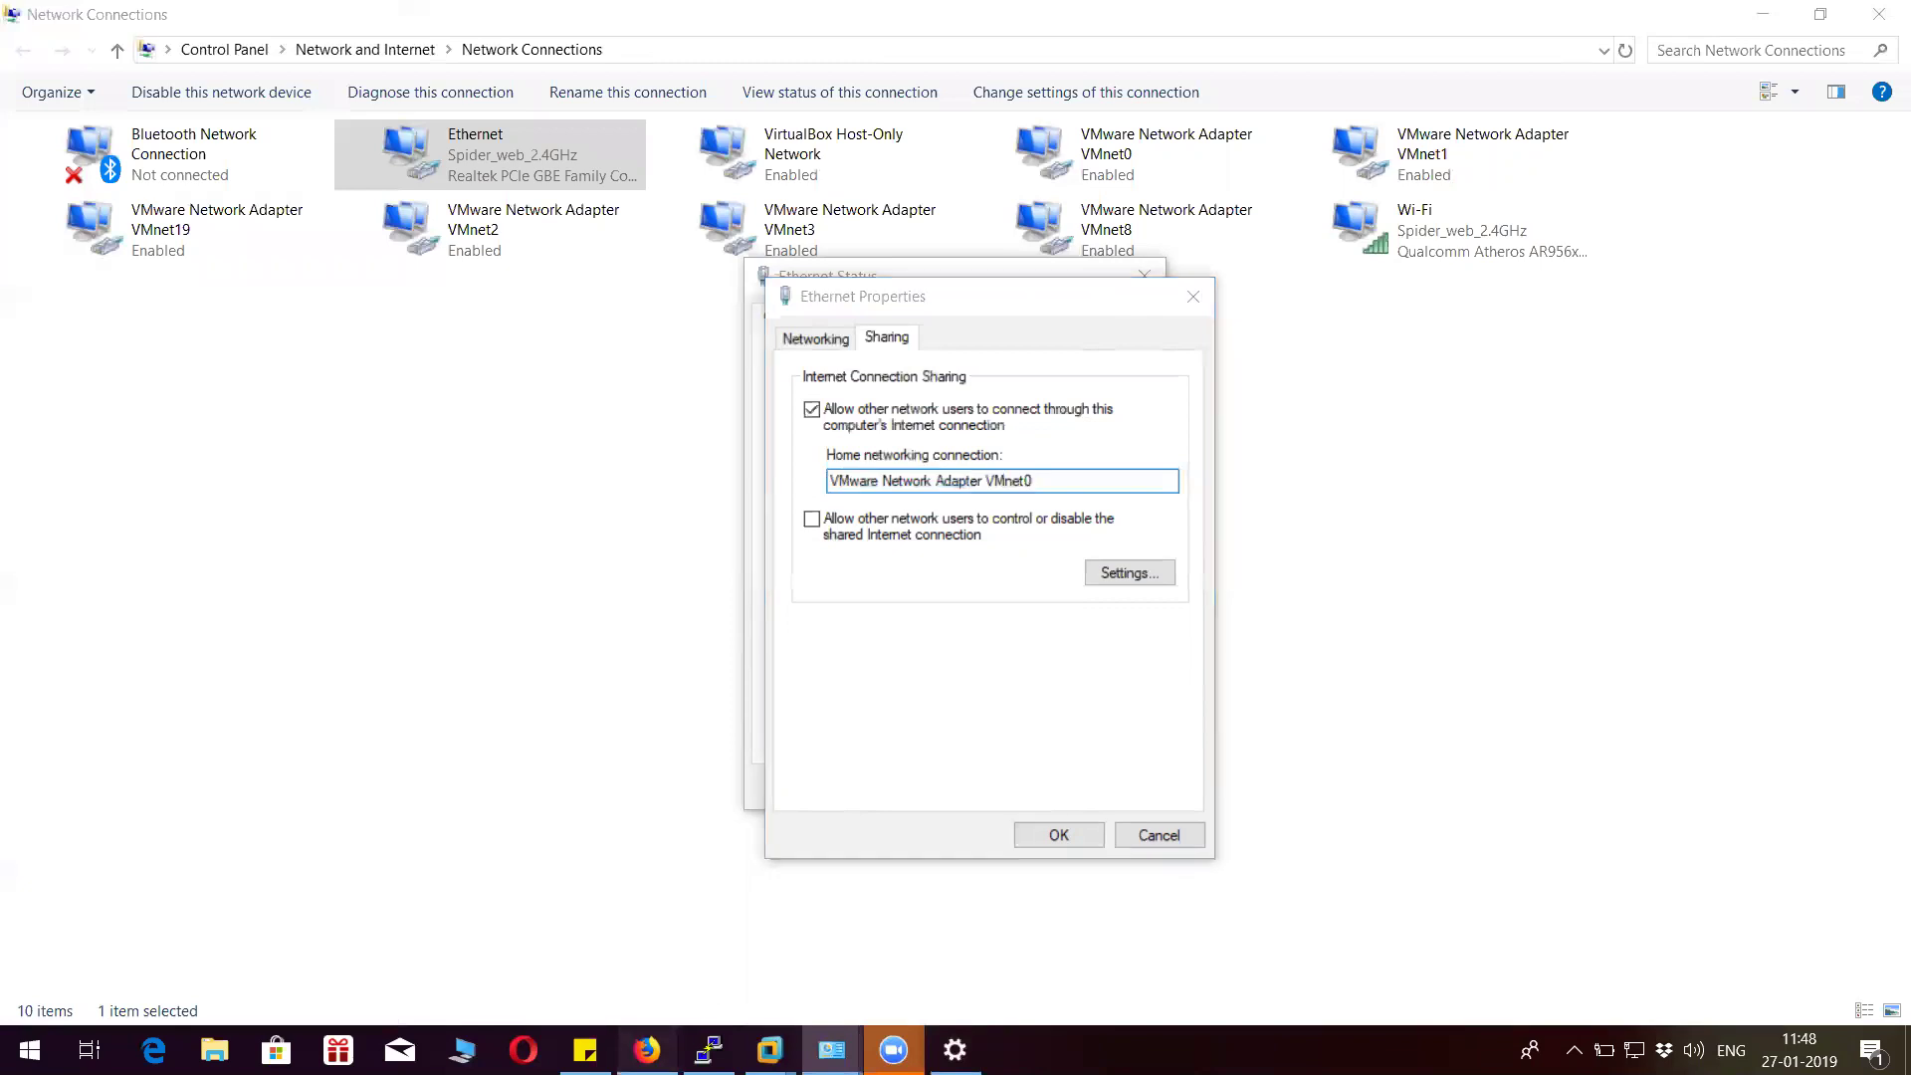
In FortiGate Network > Interfaces, select and highlight port3 (WAN_2), then open Windows search.
left_click(647, 1050)
left_click(150, 289)
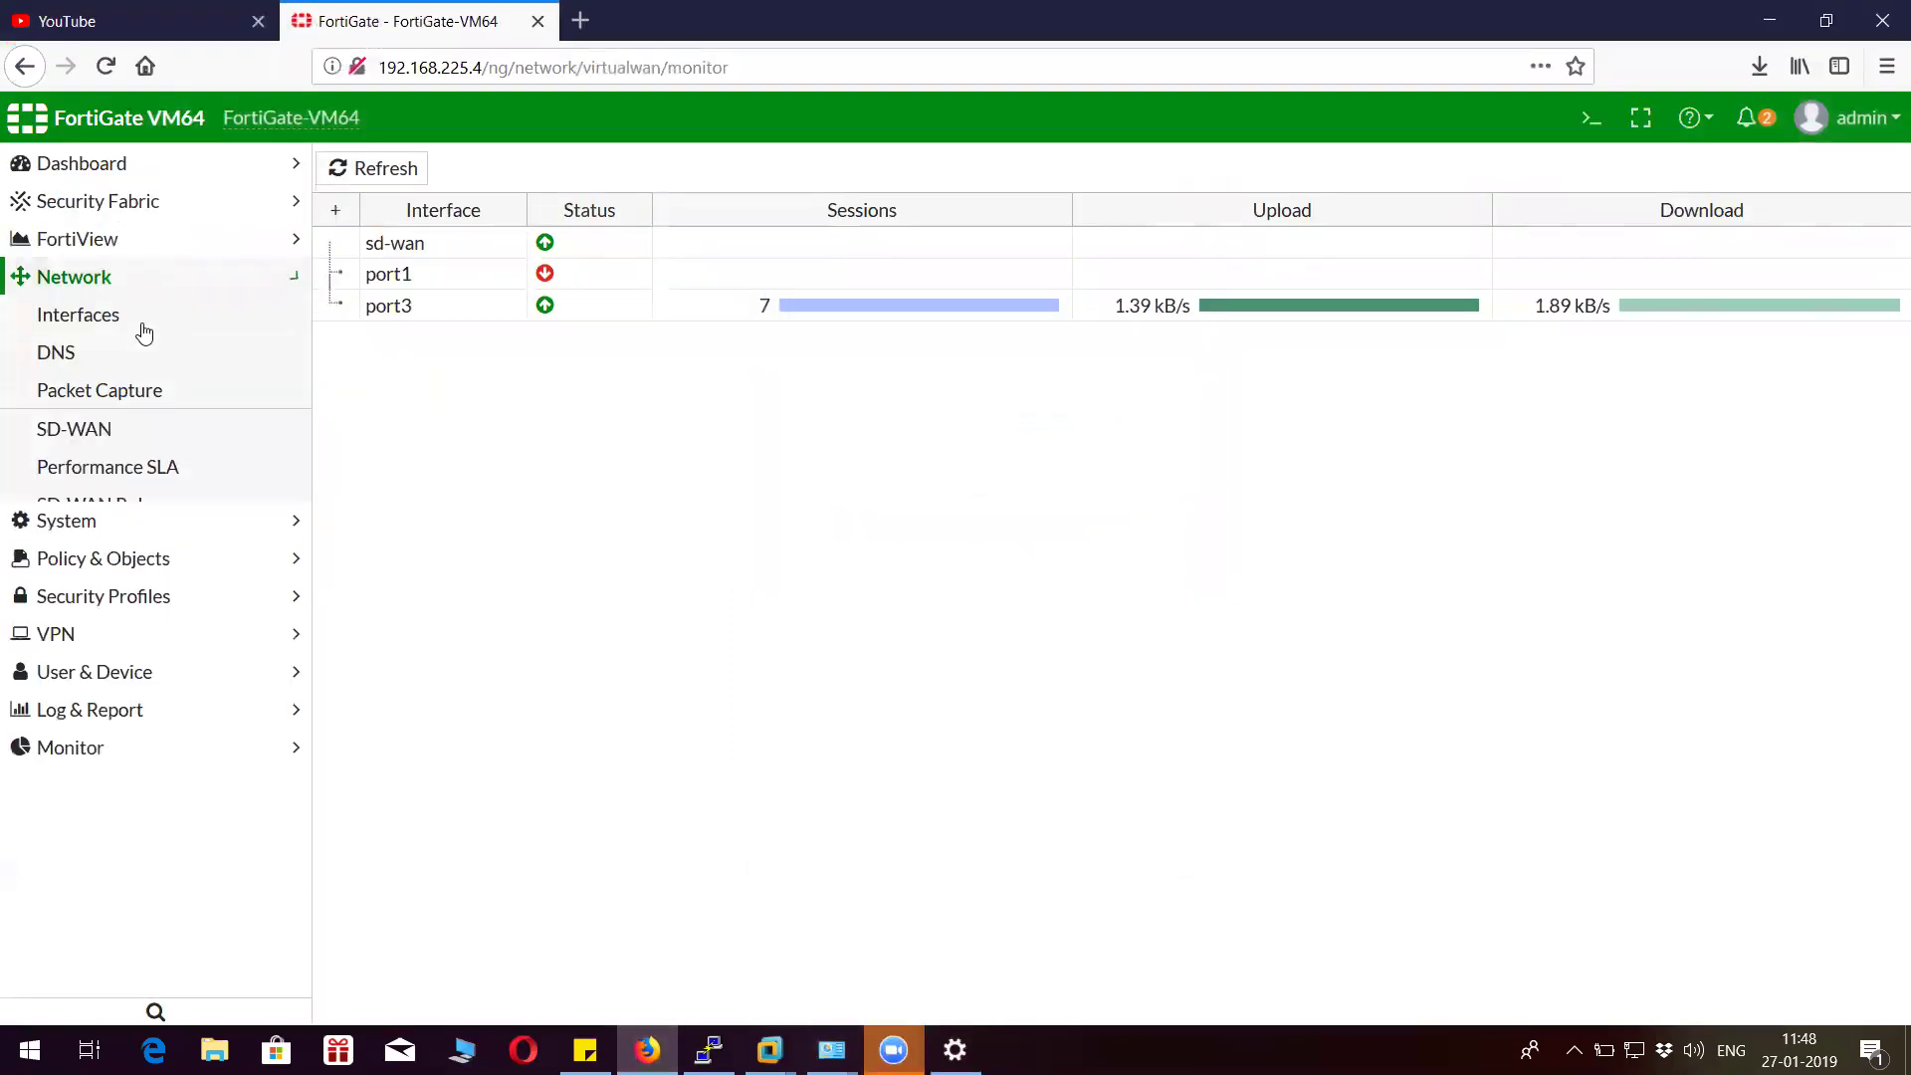
left_click(142, 319)
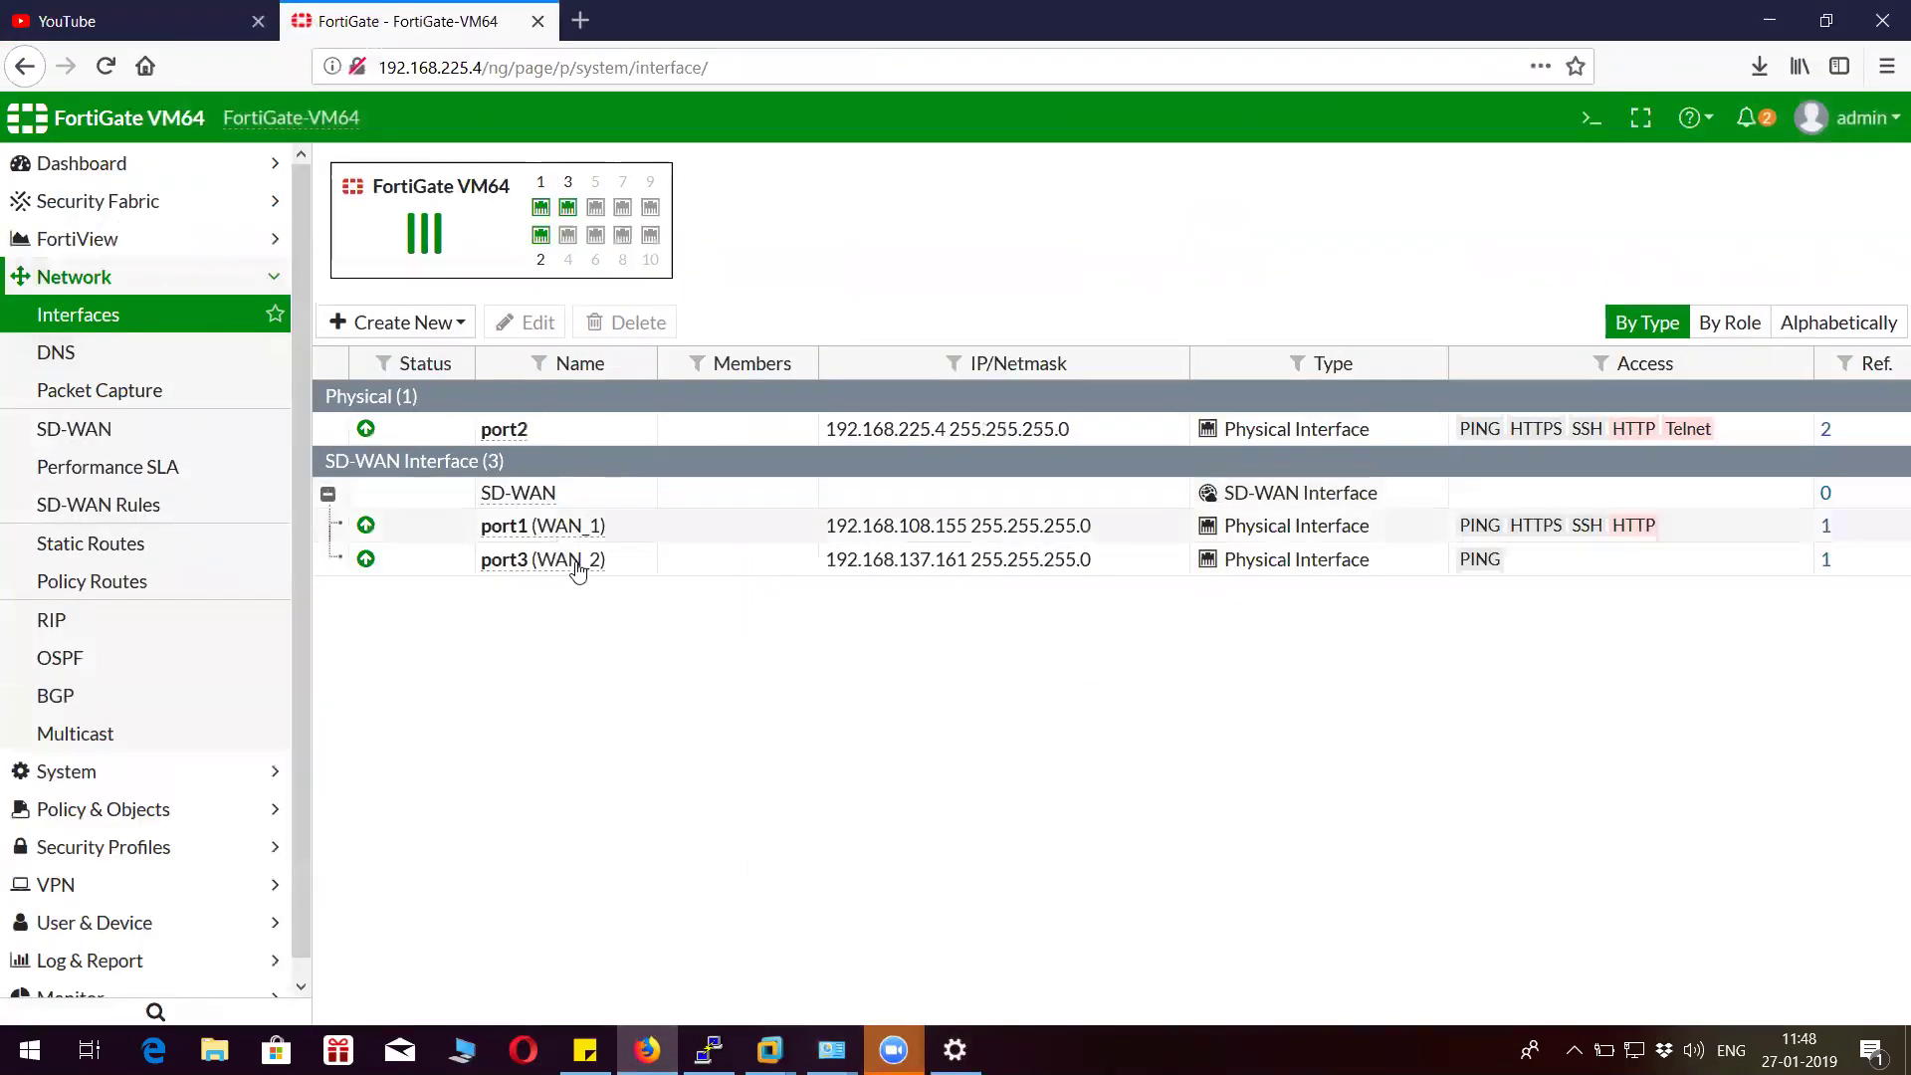
left_click_drag(619, 563, 497, 576)
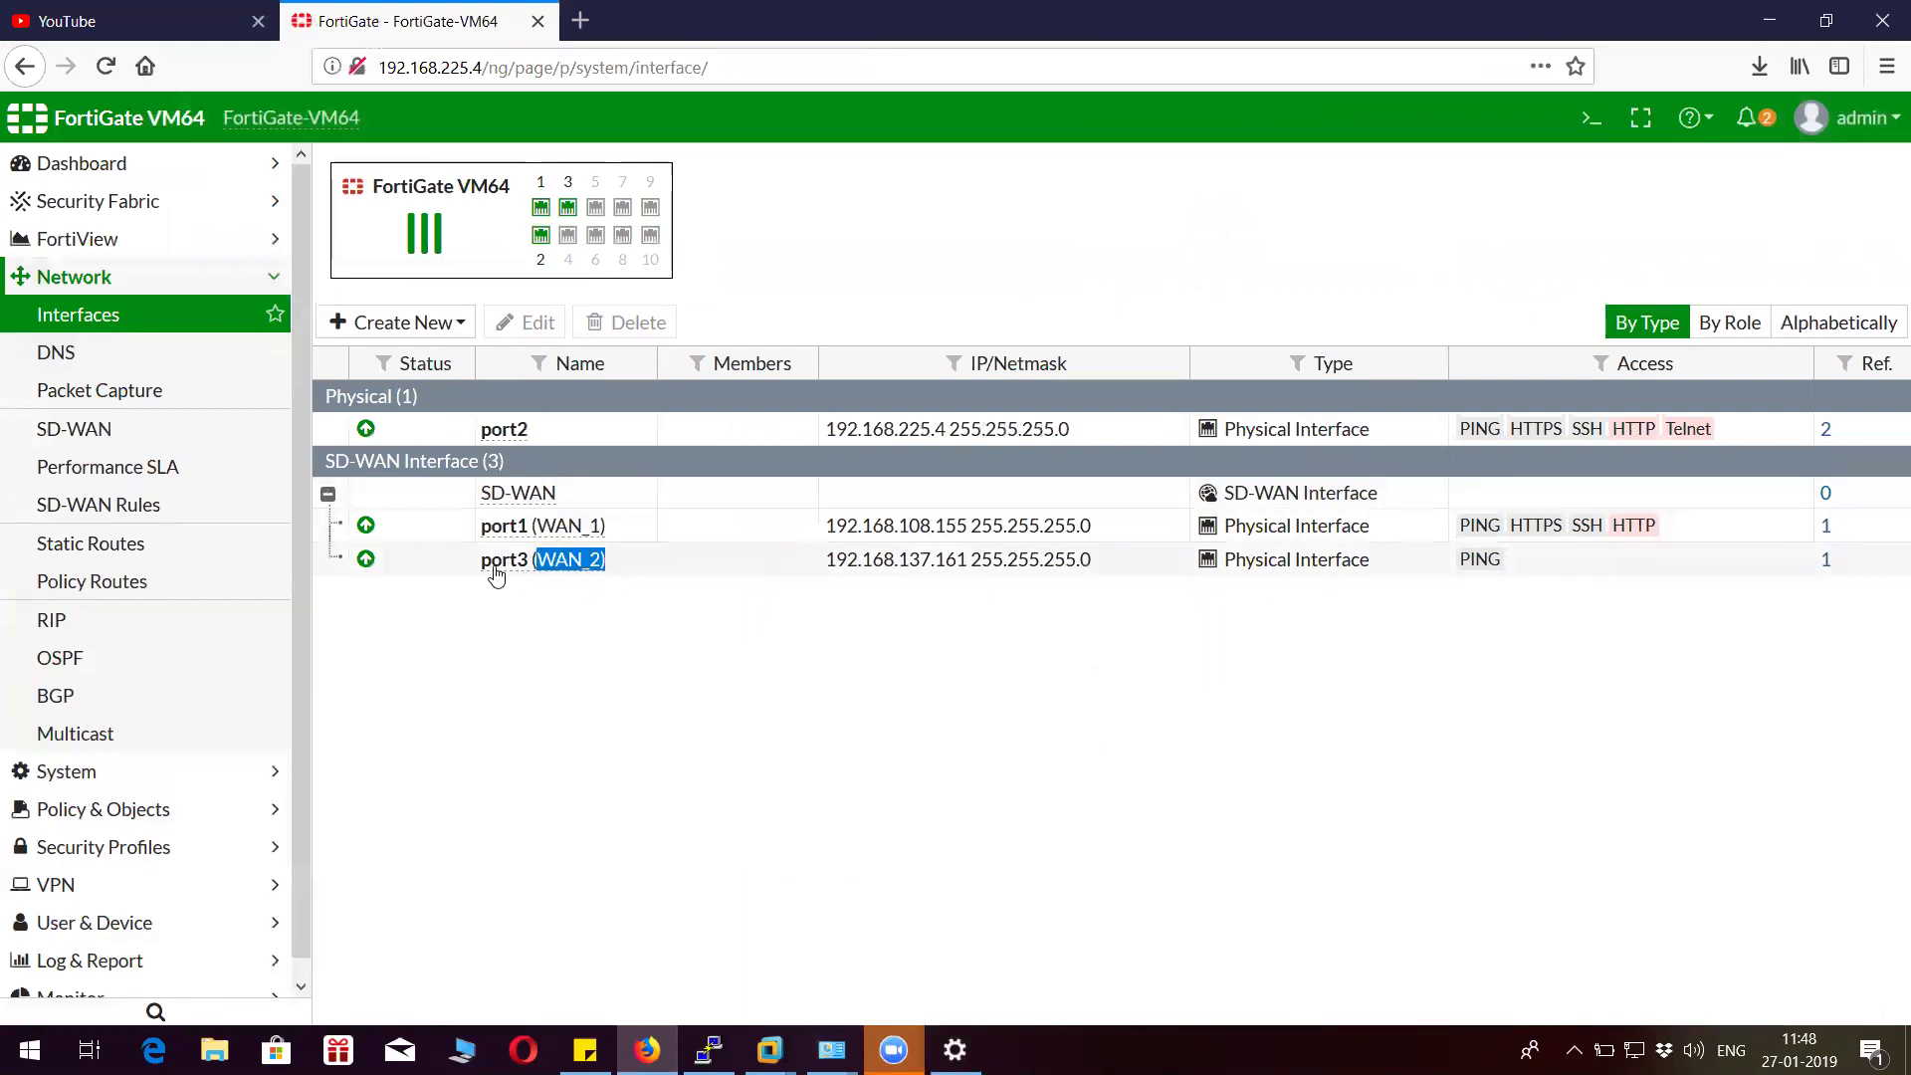
left_click(611, 567)
left_click_drag(612, 568, 478, 565)
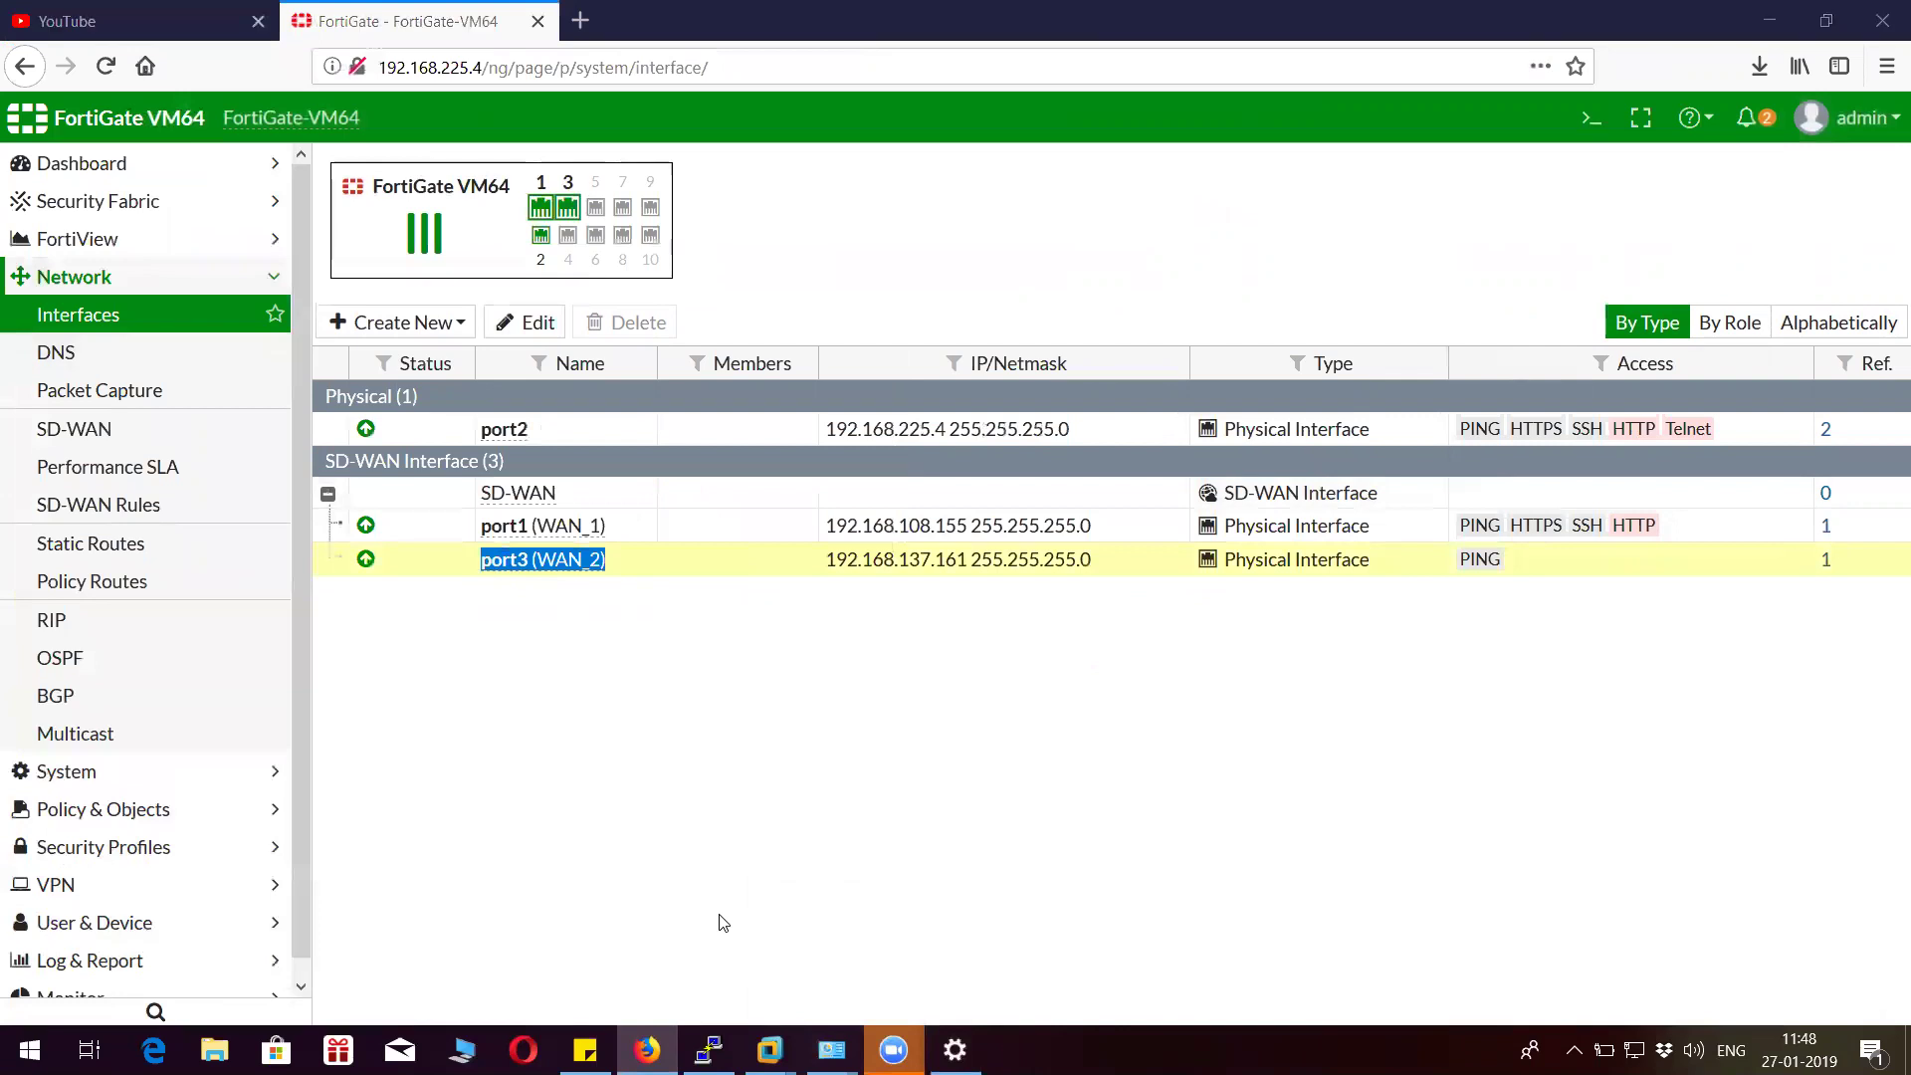
key("super")
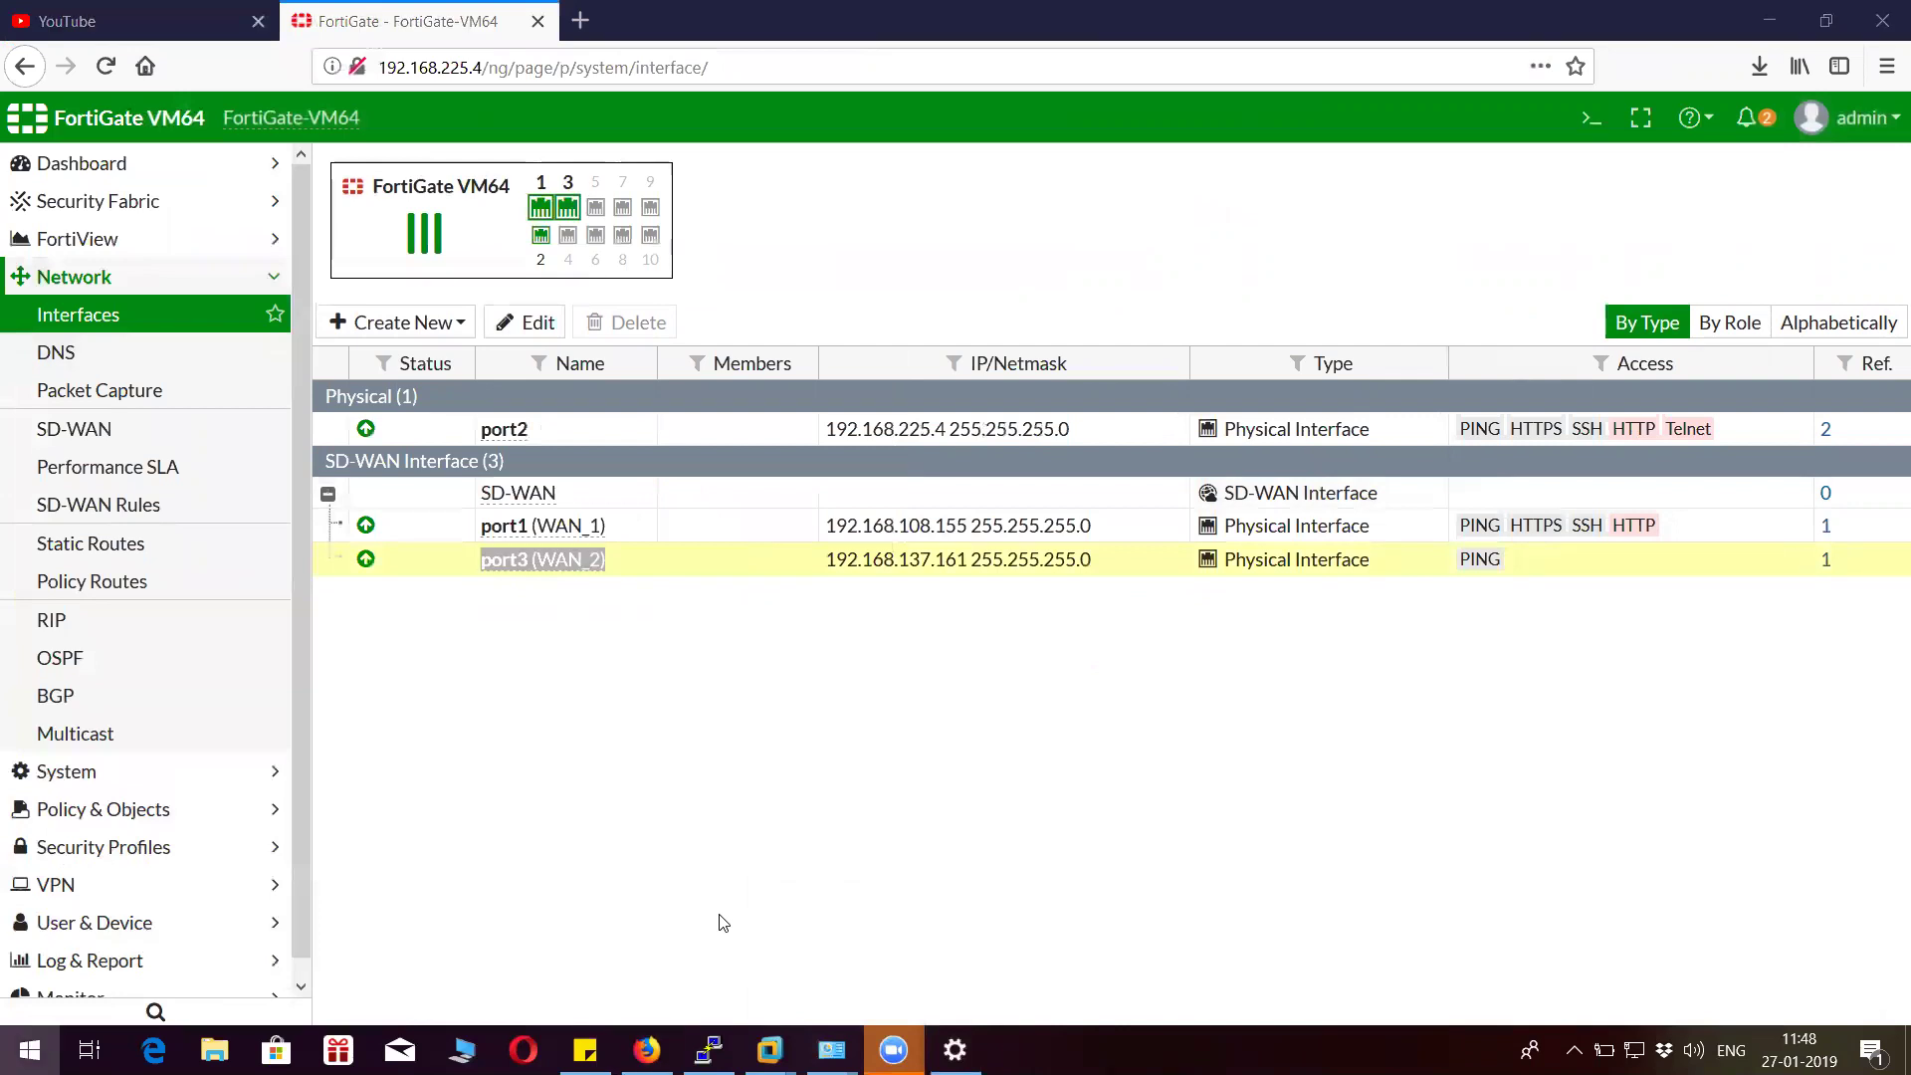
Launch Command Prompt via 'cmd' and run ipconfig.
type("cmd")
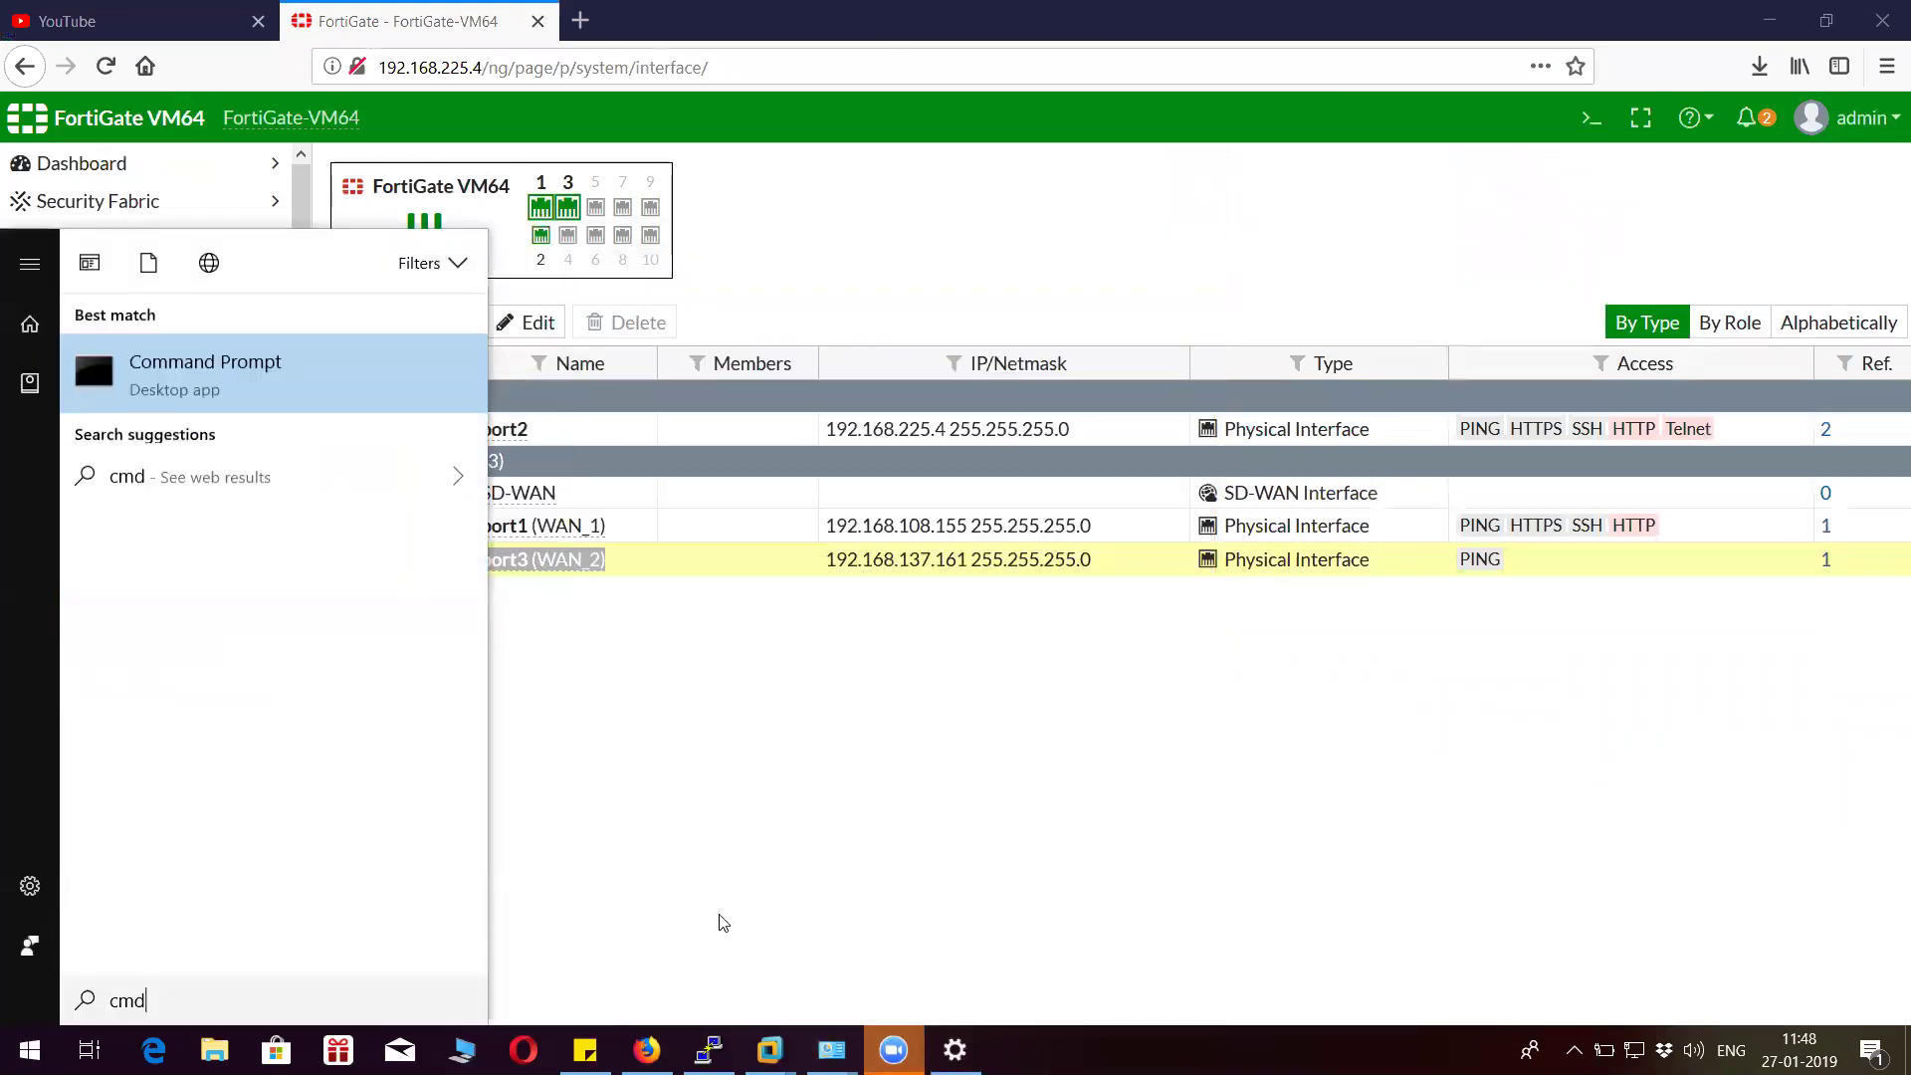
key("Return")
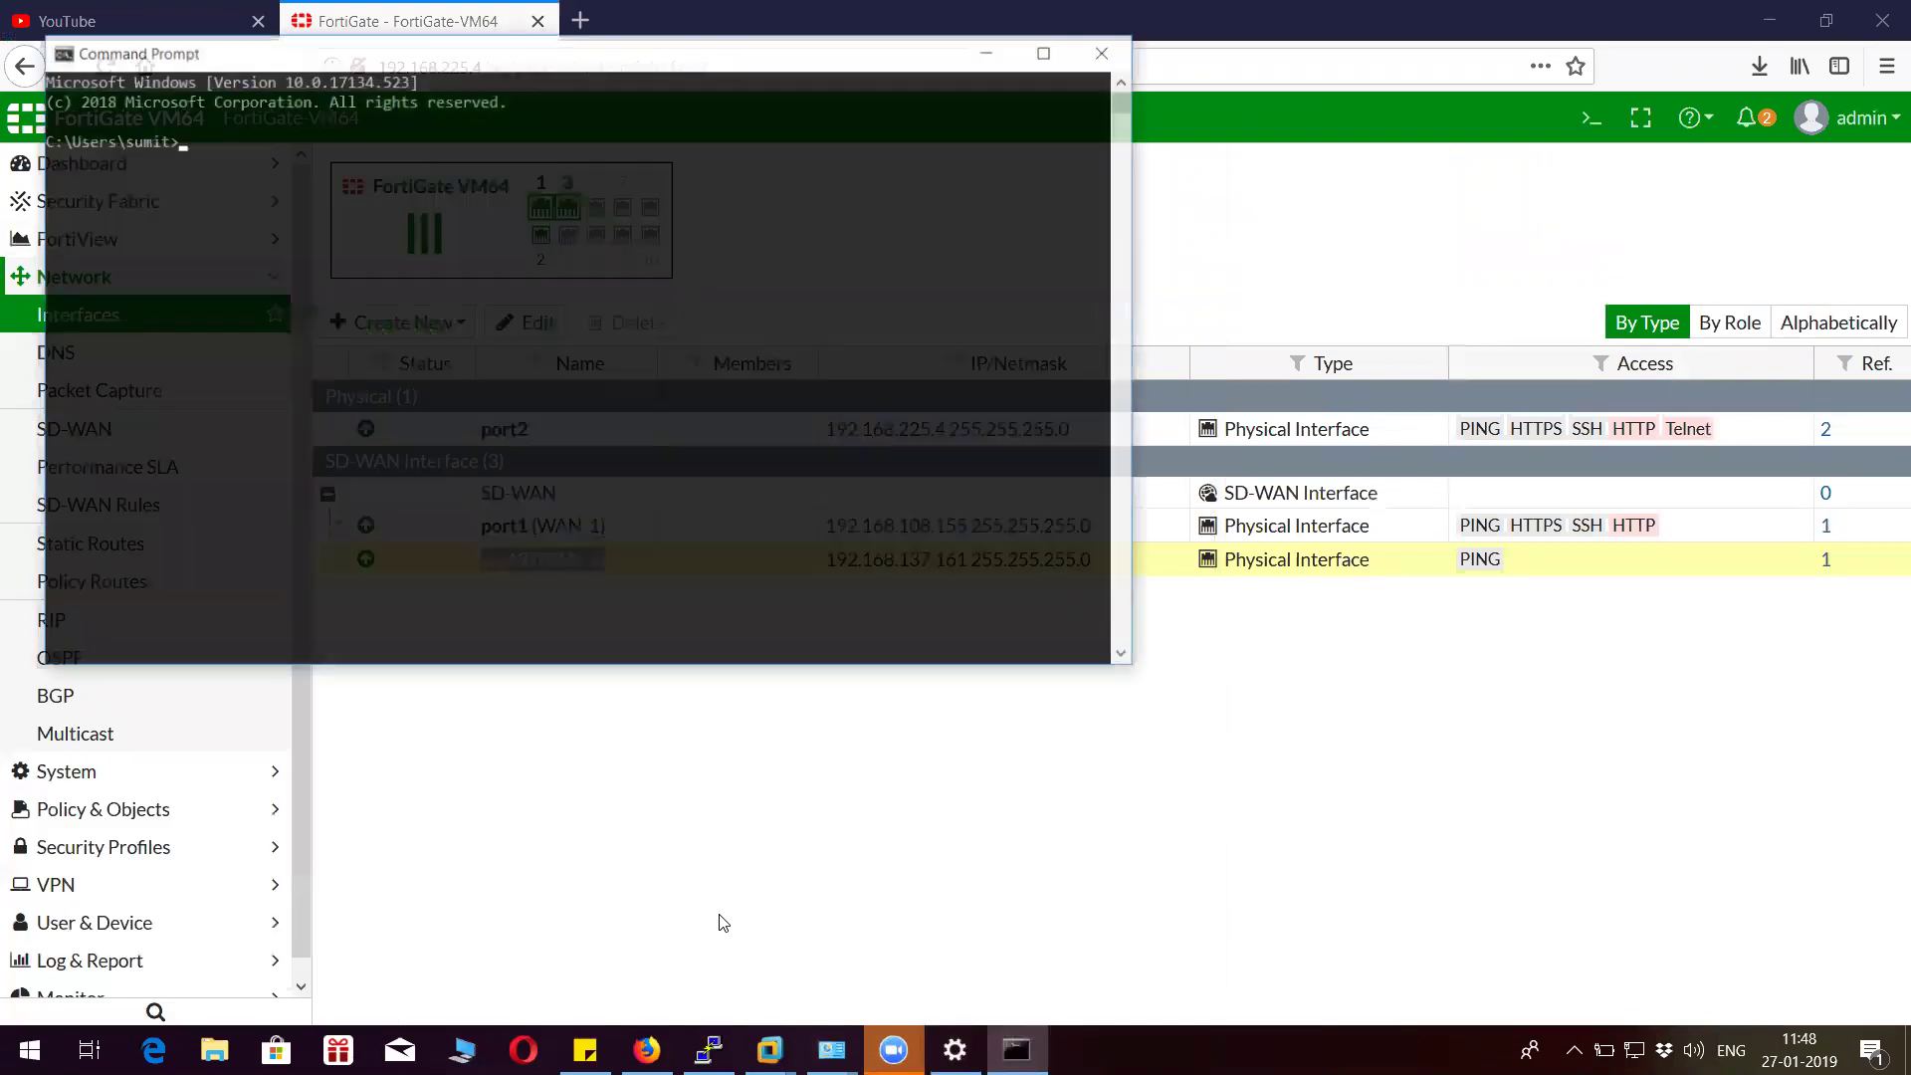
type("ip")
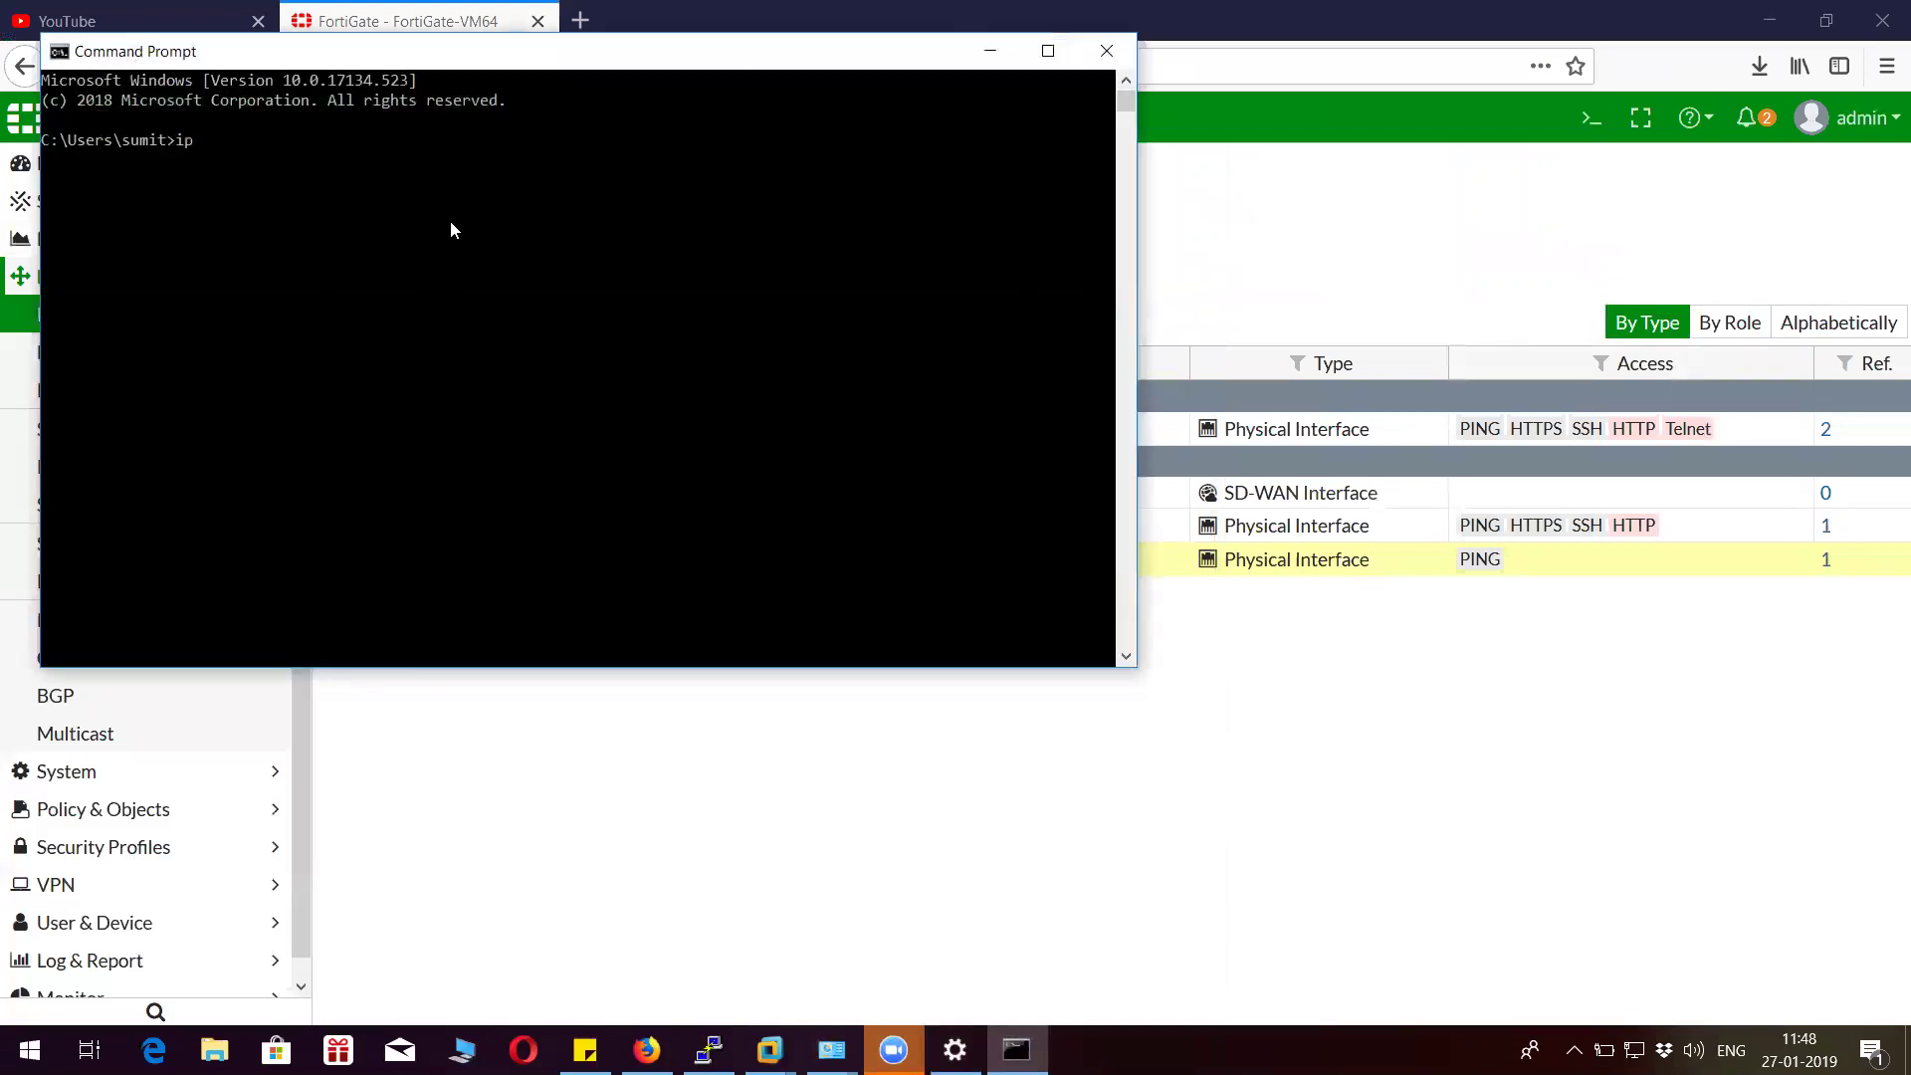
type("config")
key("Return")
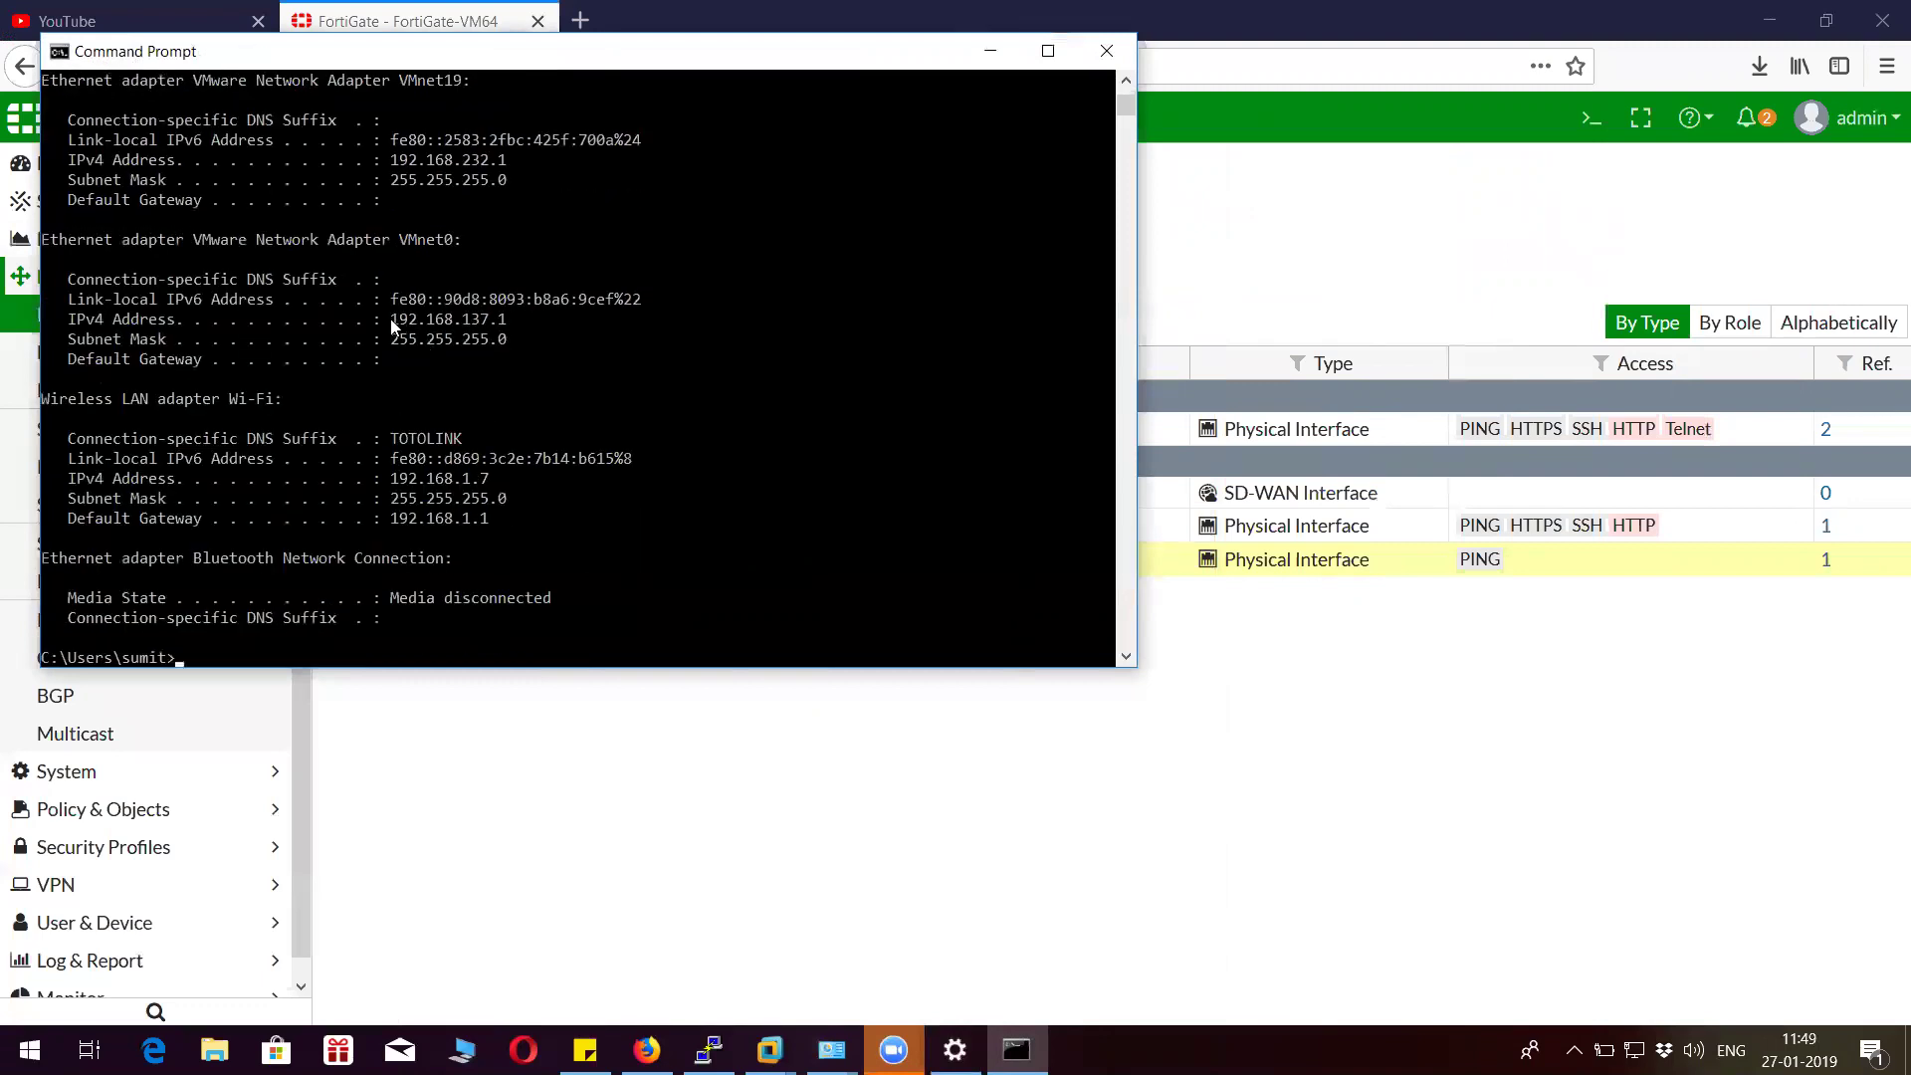
Highlight VMnet0's IPv4 192.168.137.1 and mask 255.255.255.0, then minimise Command Prompt.
left_click_drag(391, 326, 508, 346)
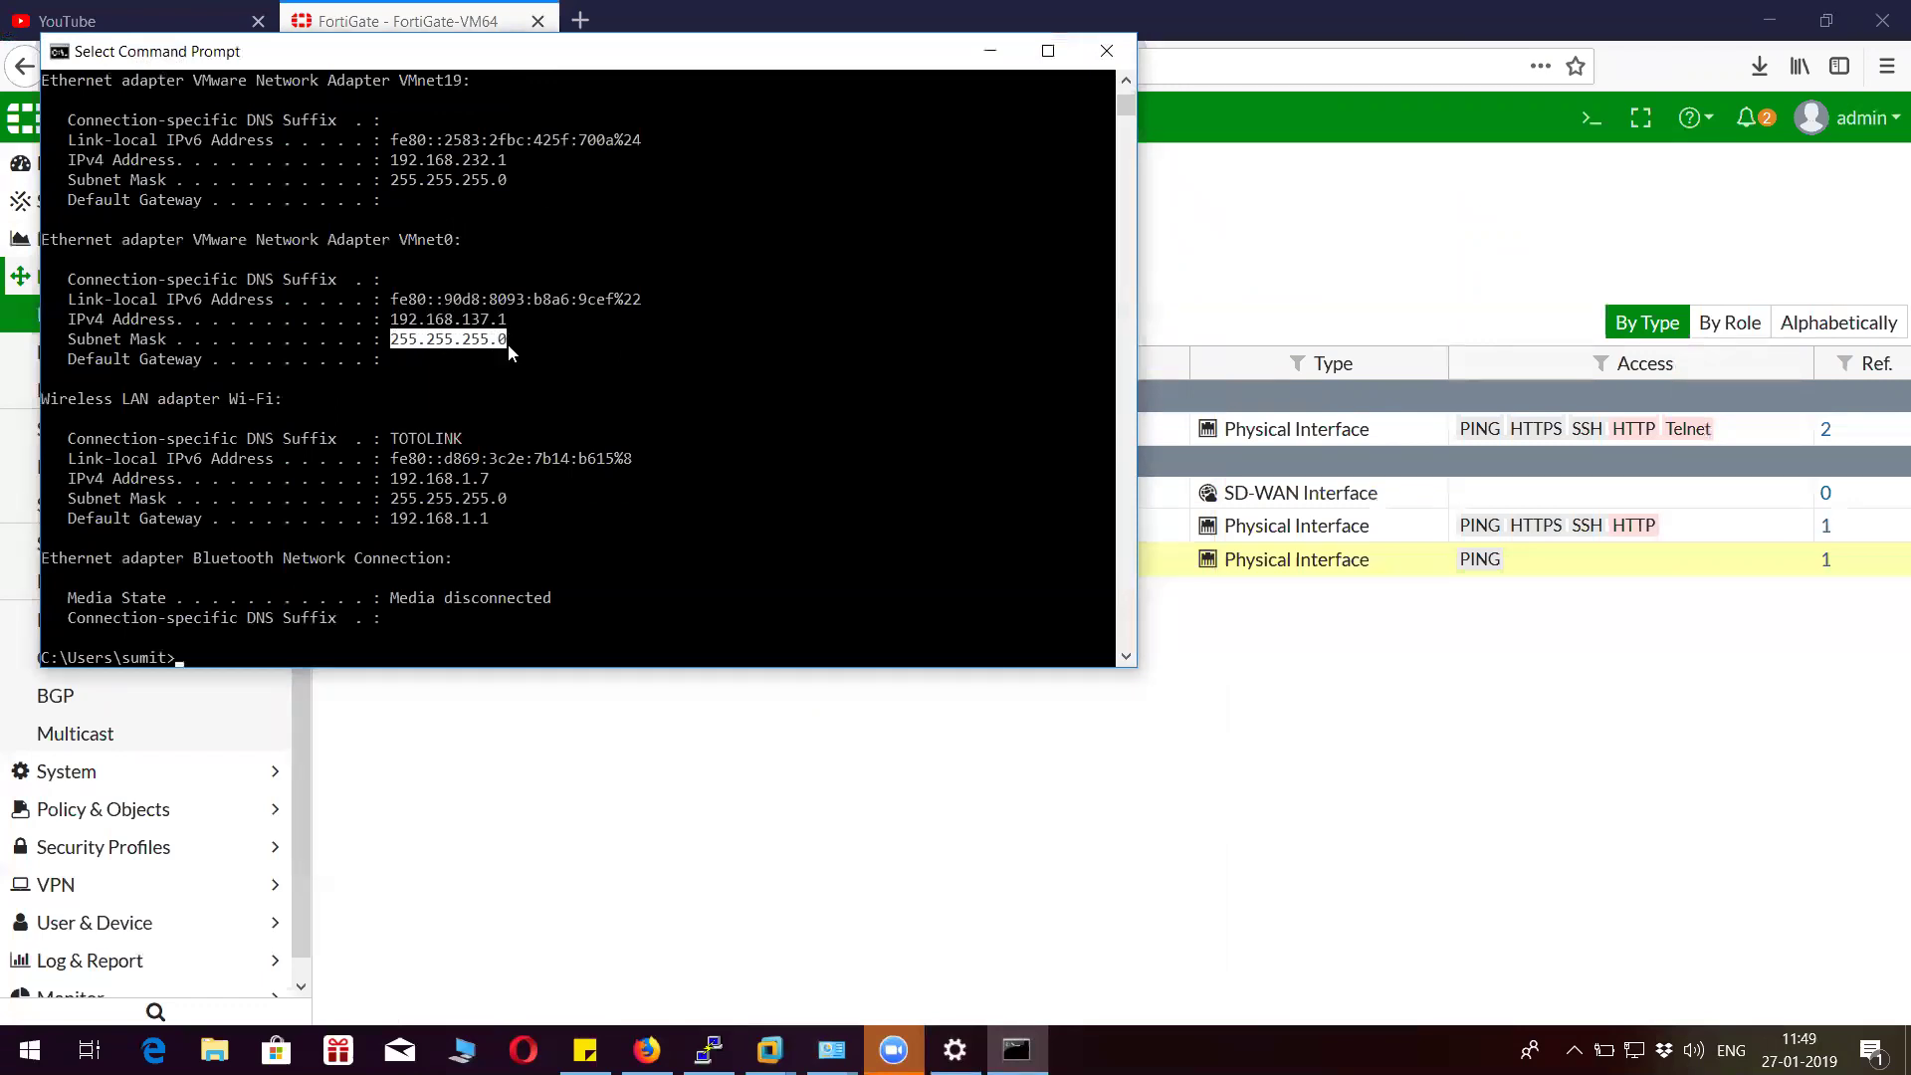
left_click_drag(392, 326, 508, 322)
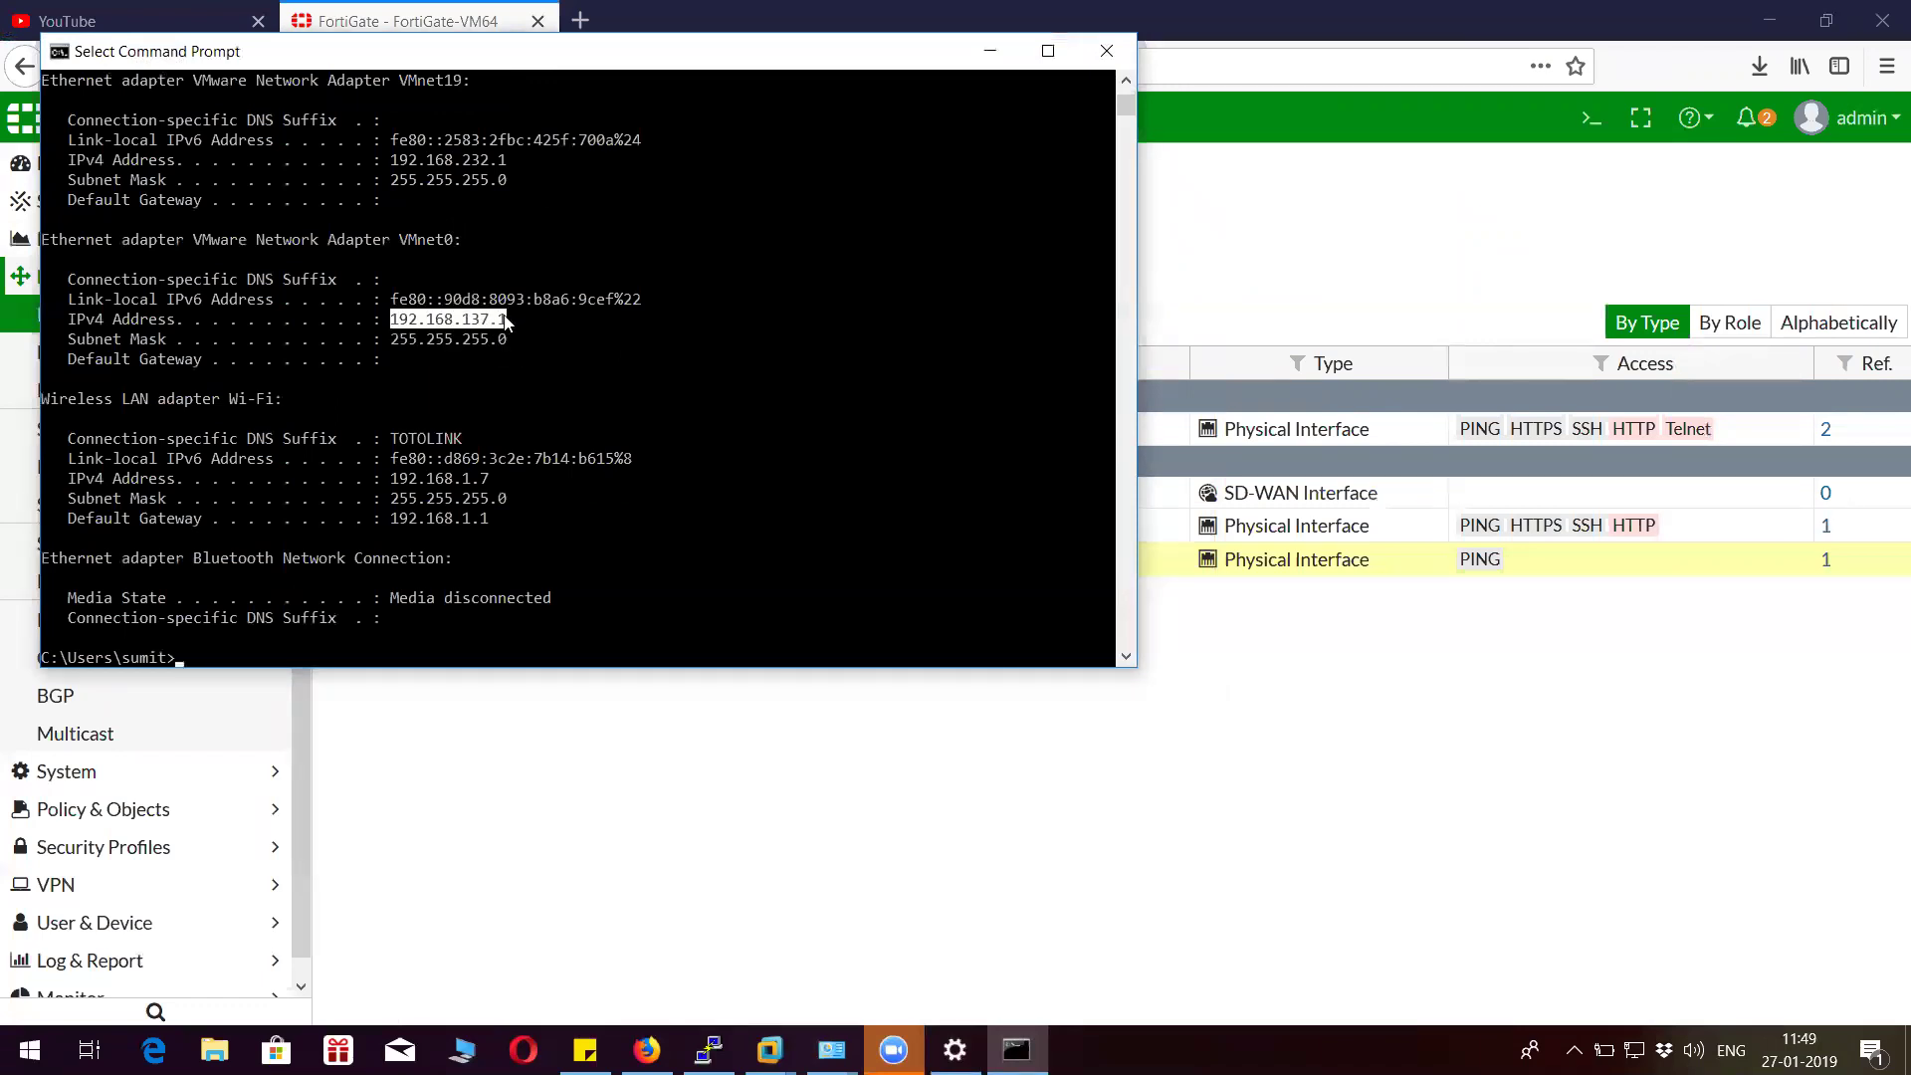
left_click_drag(394, 343, 507, 322)
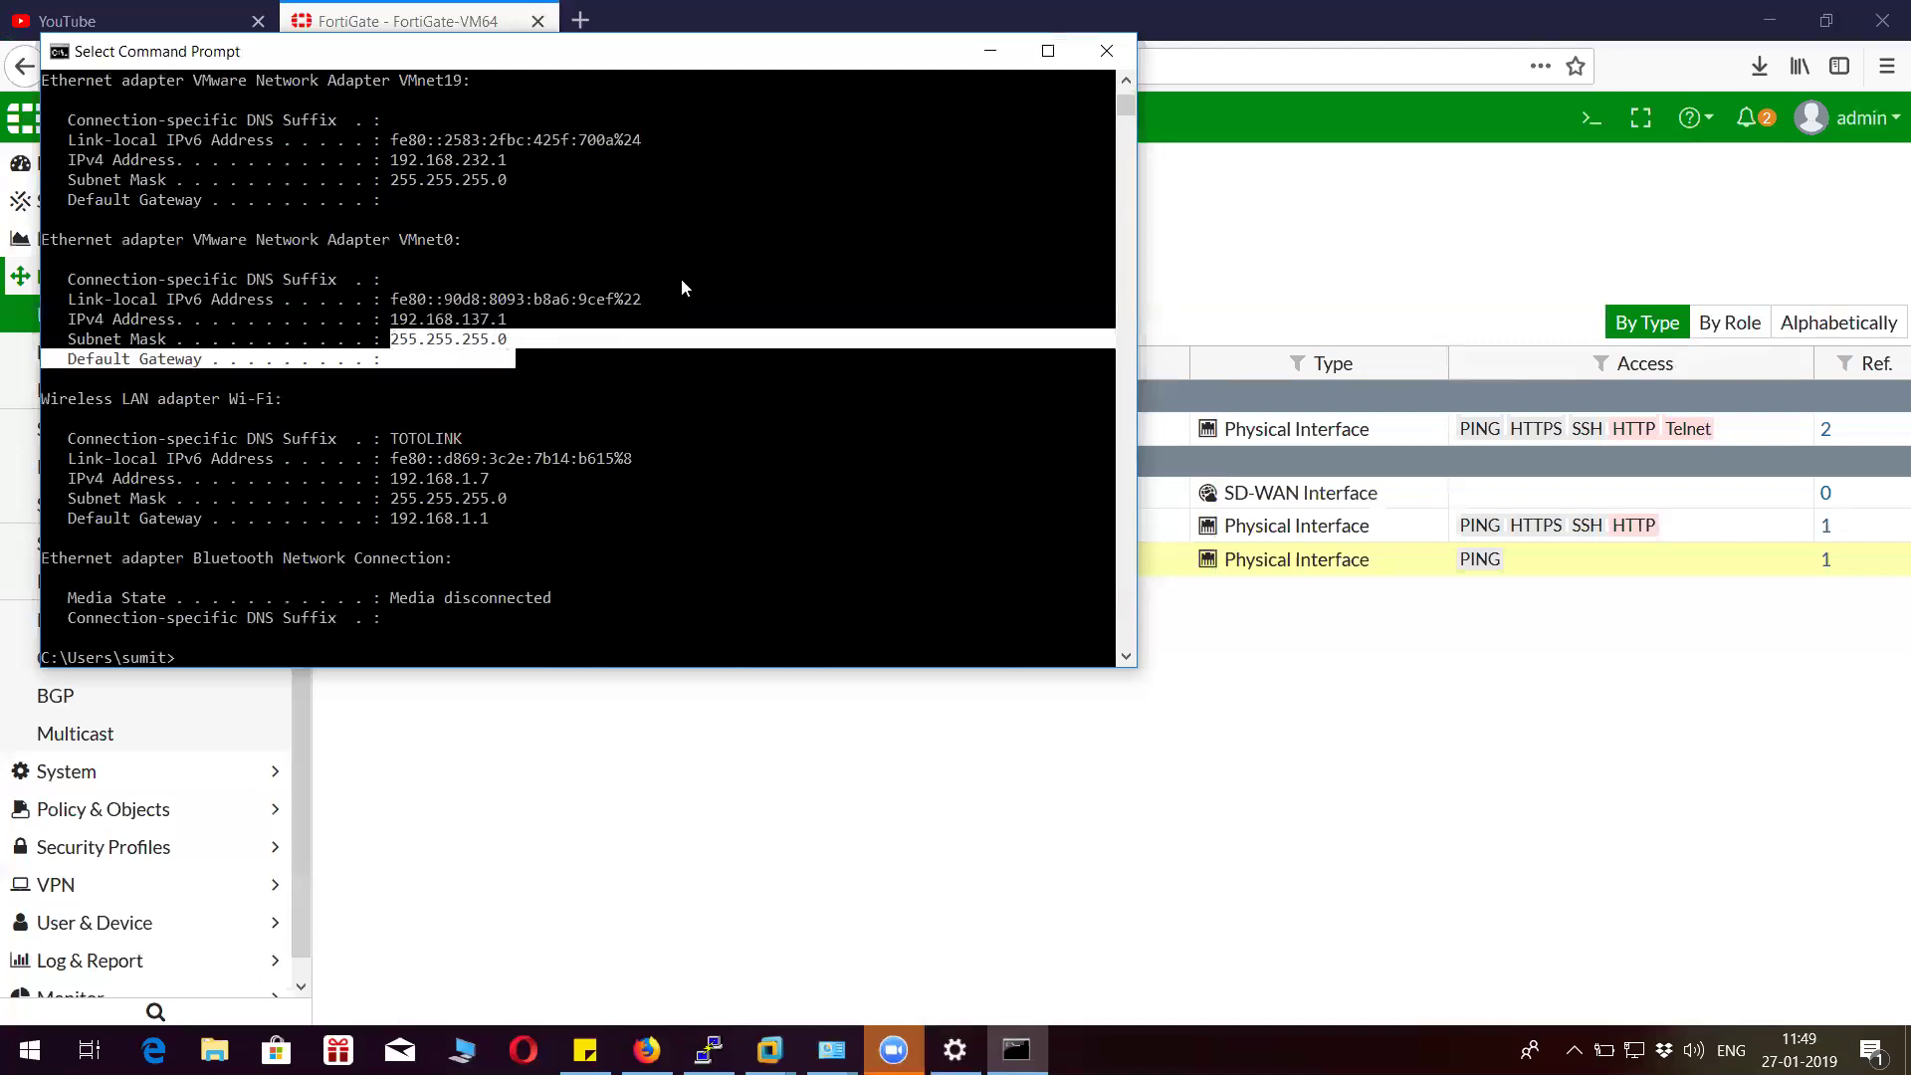
left_click(988, 51)
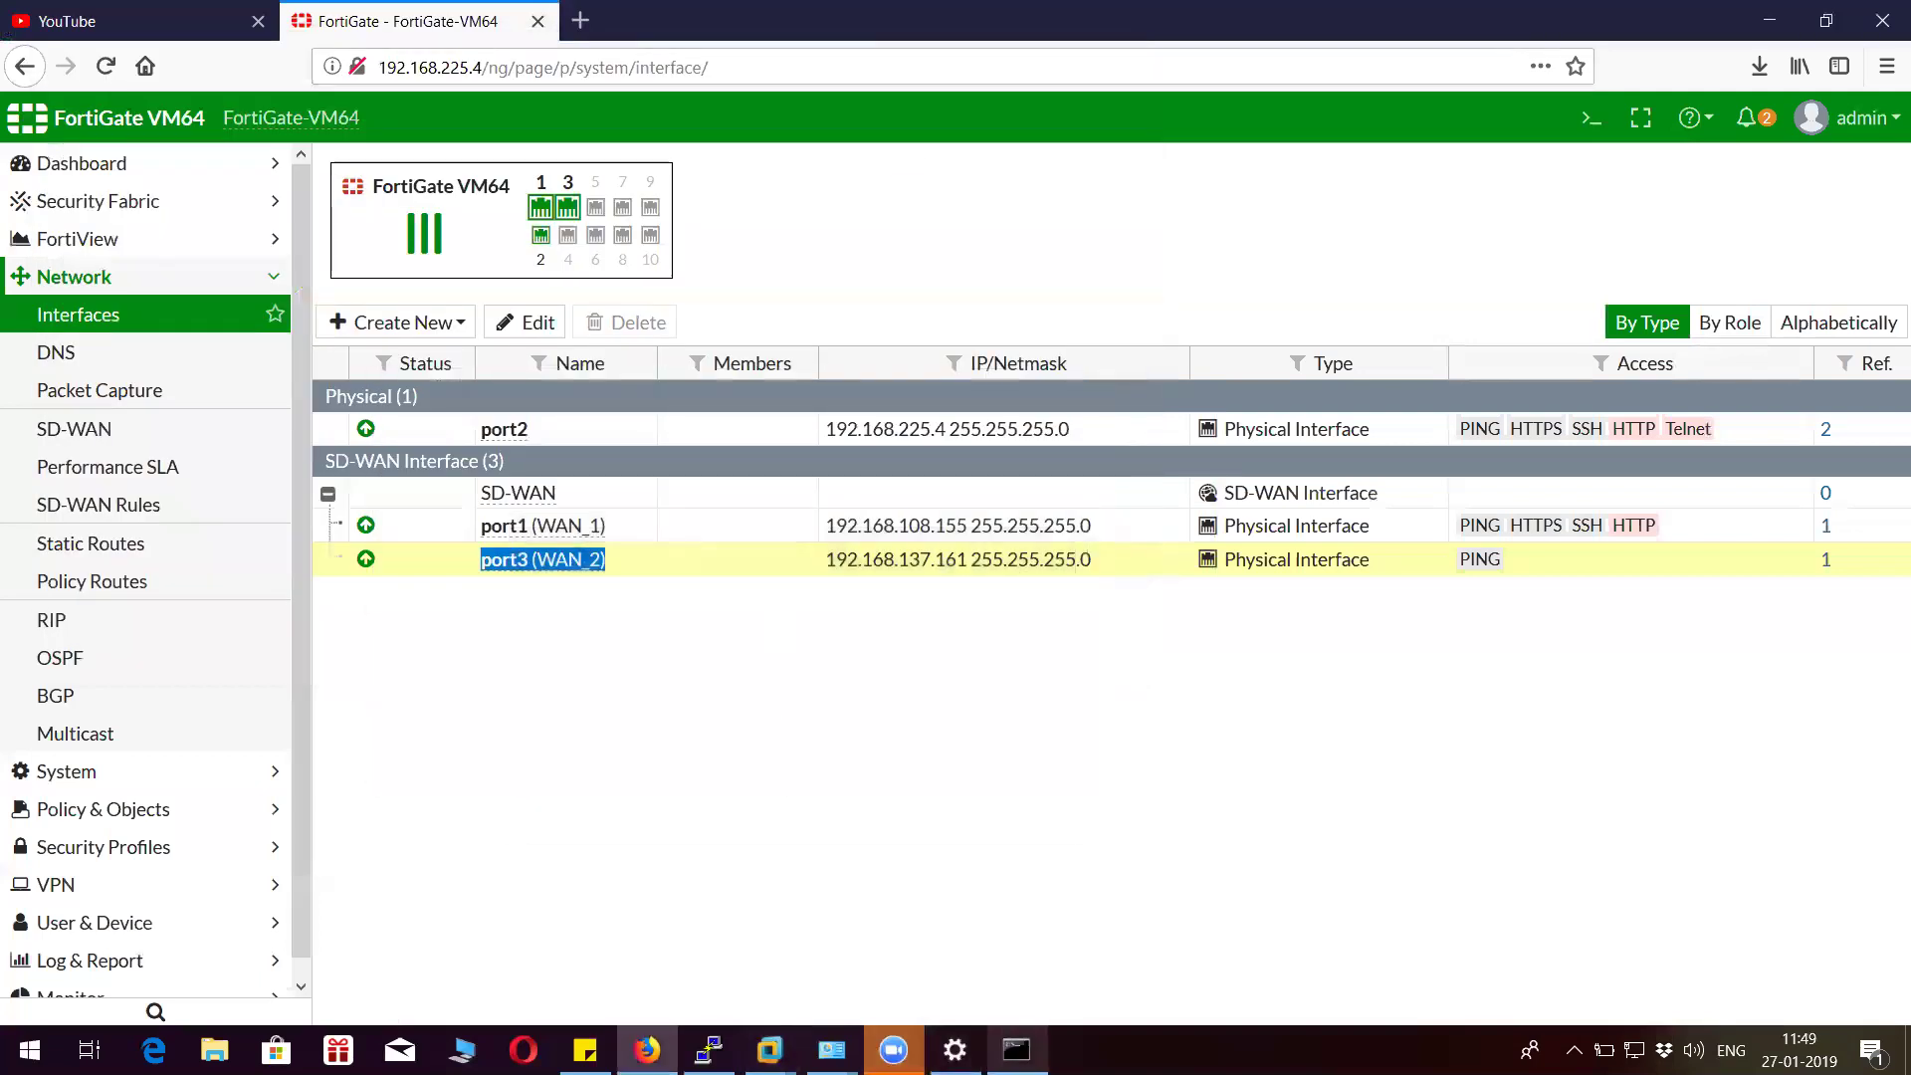
mouse_move(832, 1050)
left_click(869, 974)
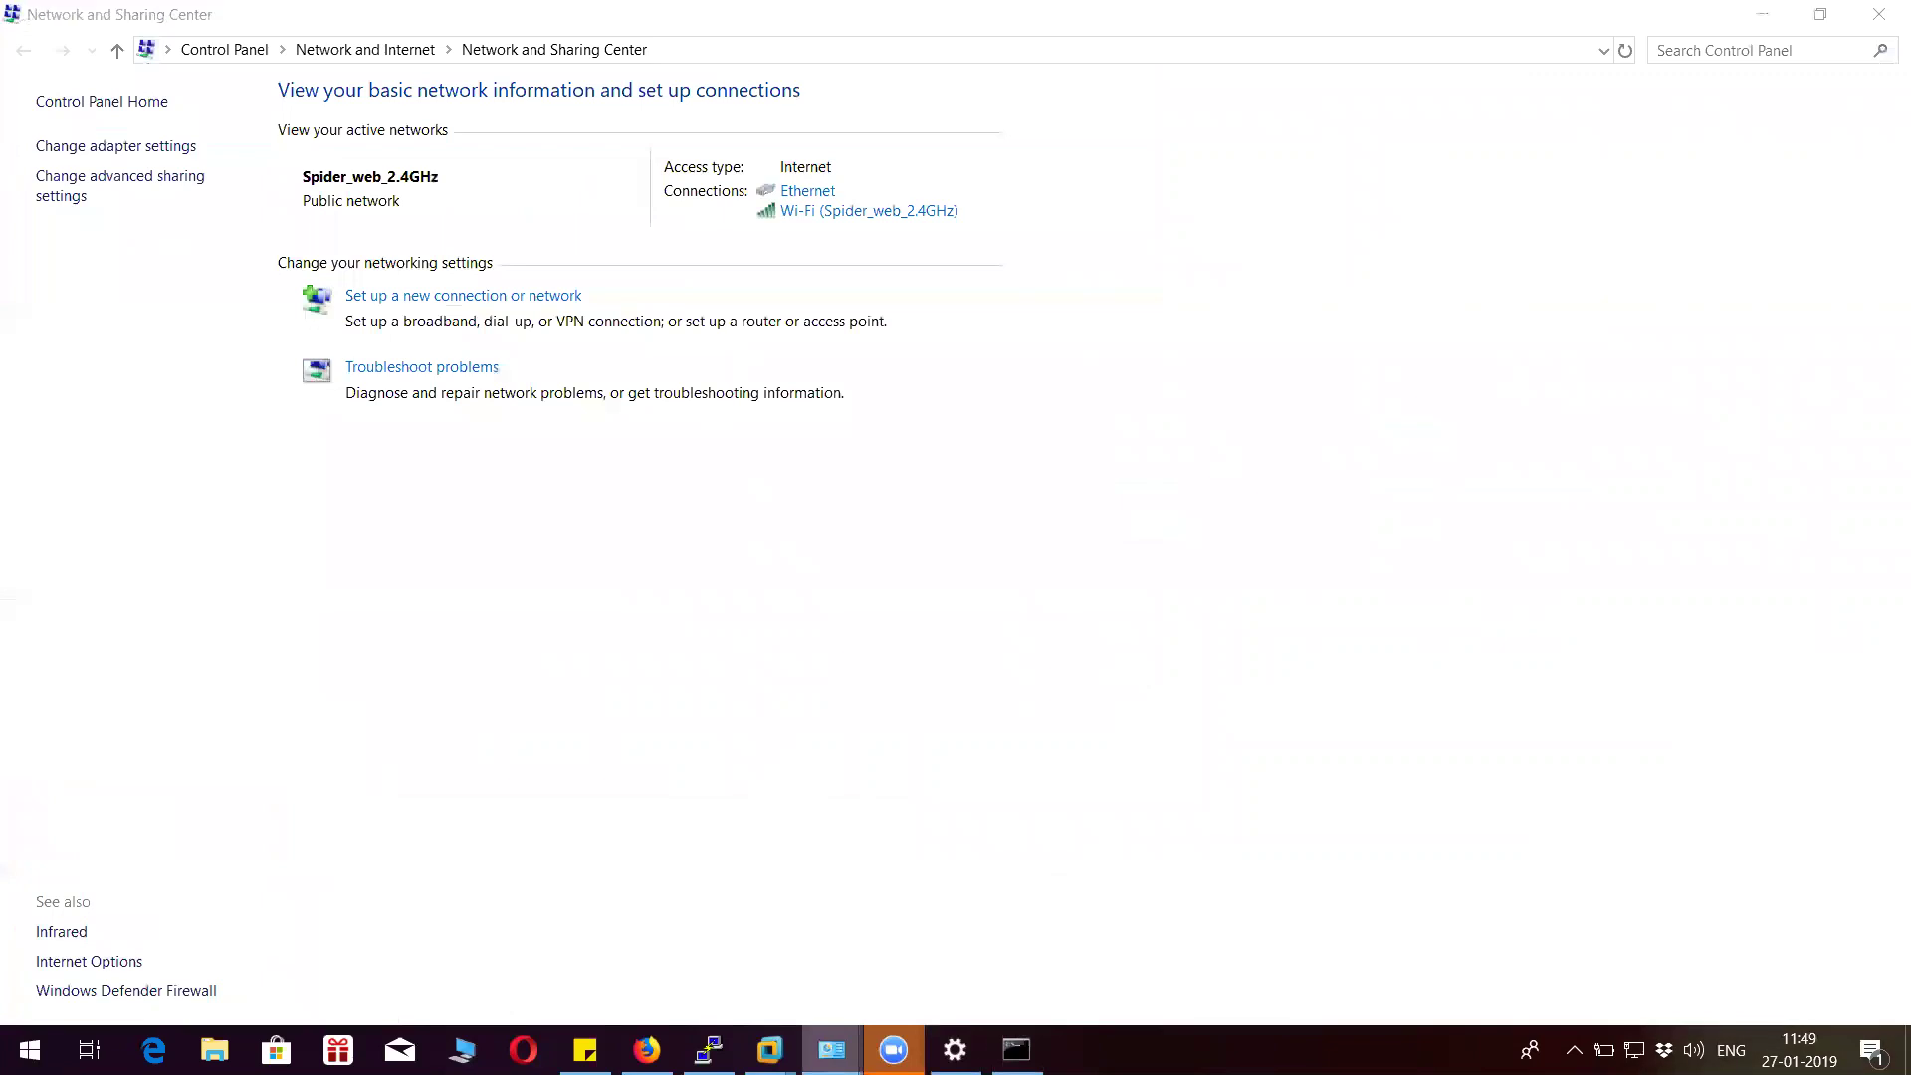
mouse_move(832, 1050)
left_click(683, 929)
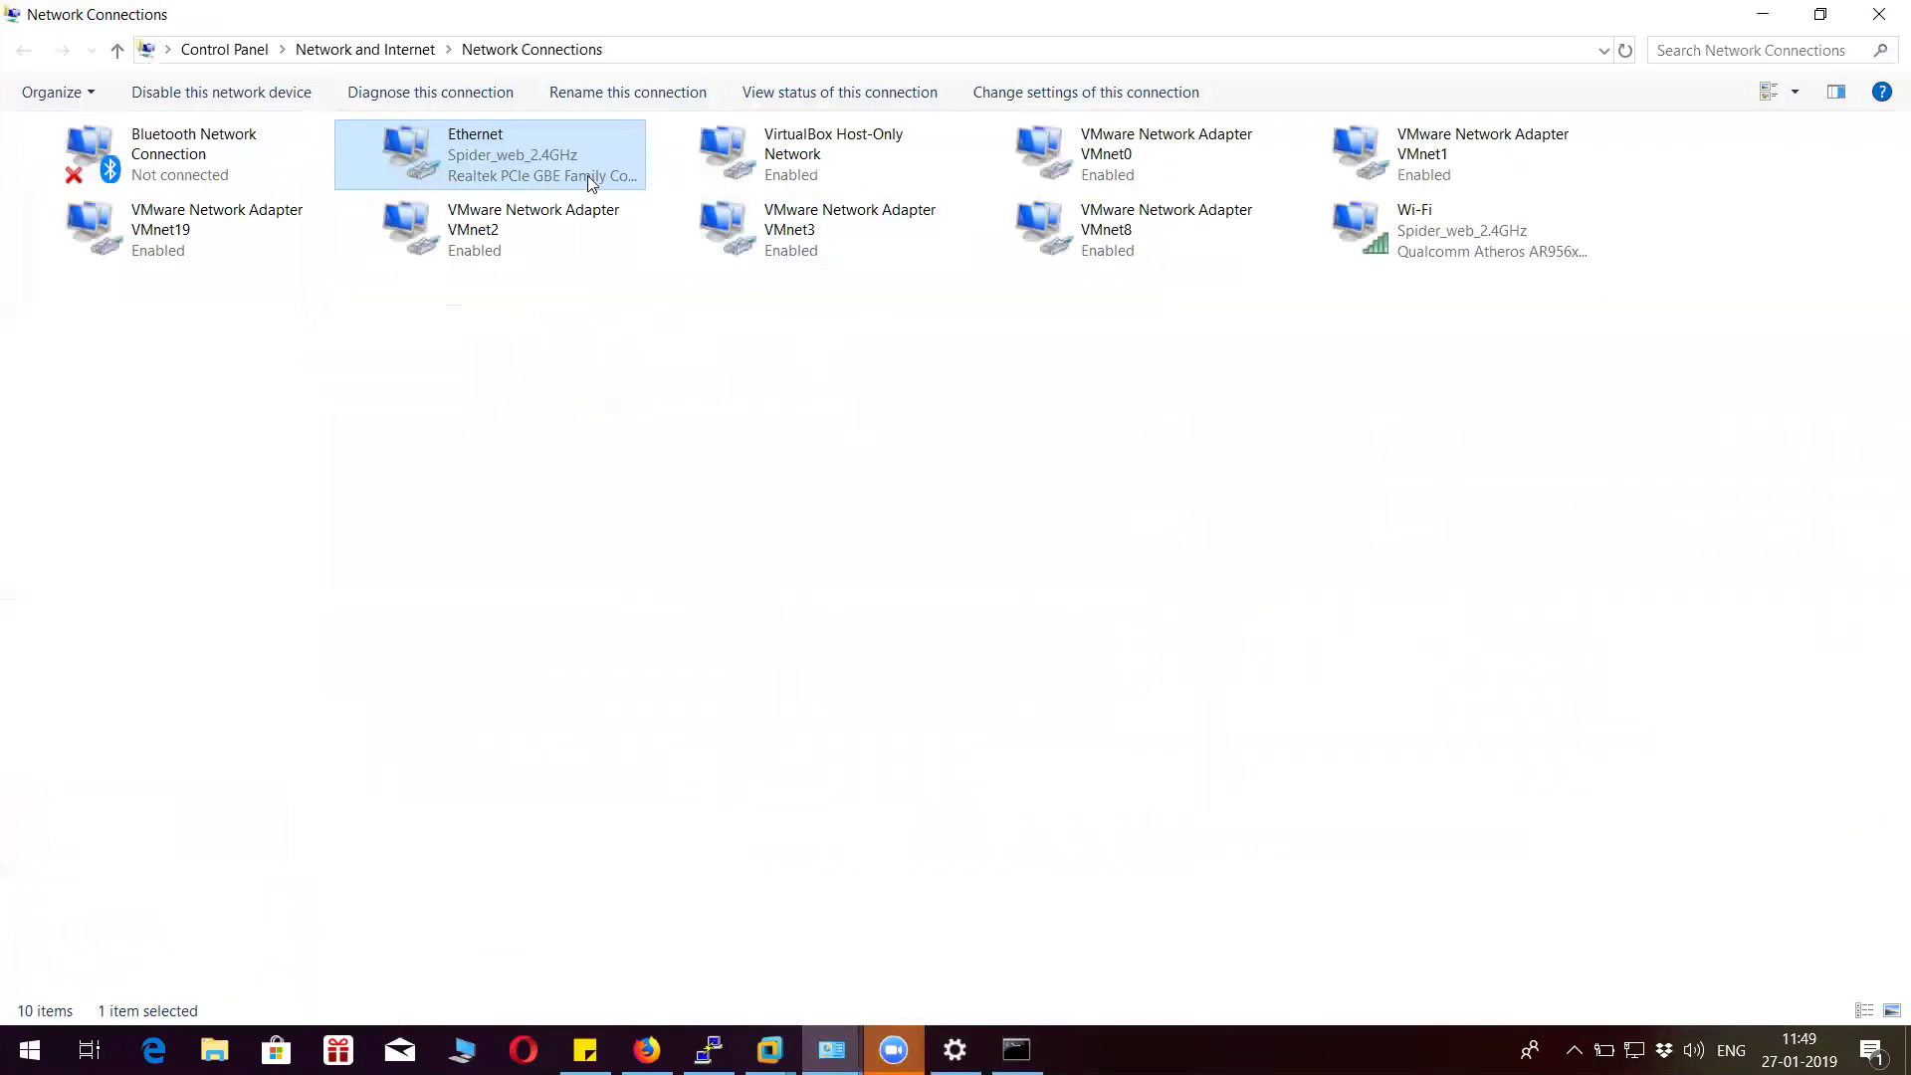
right_click(1381, 236)
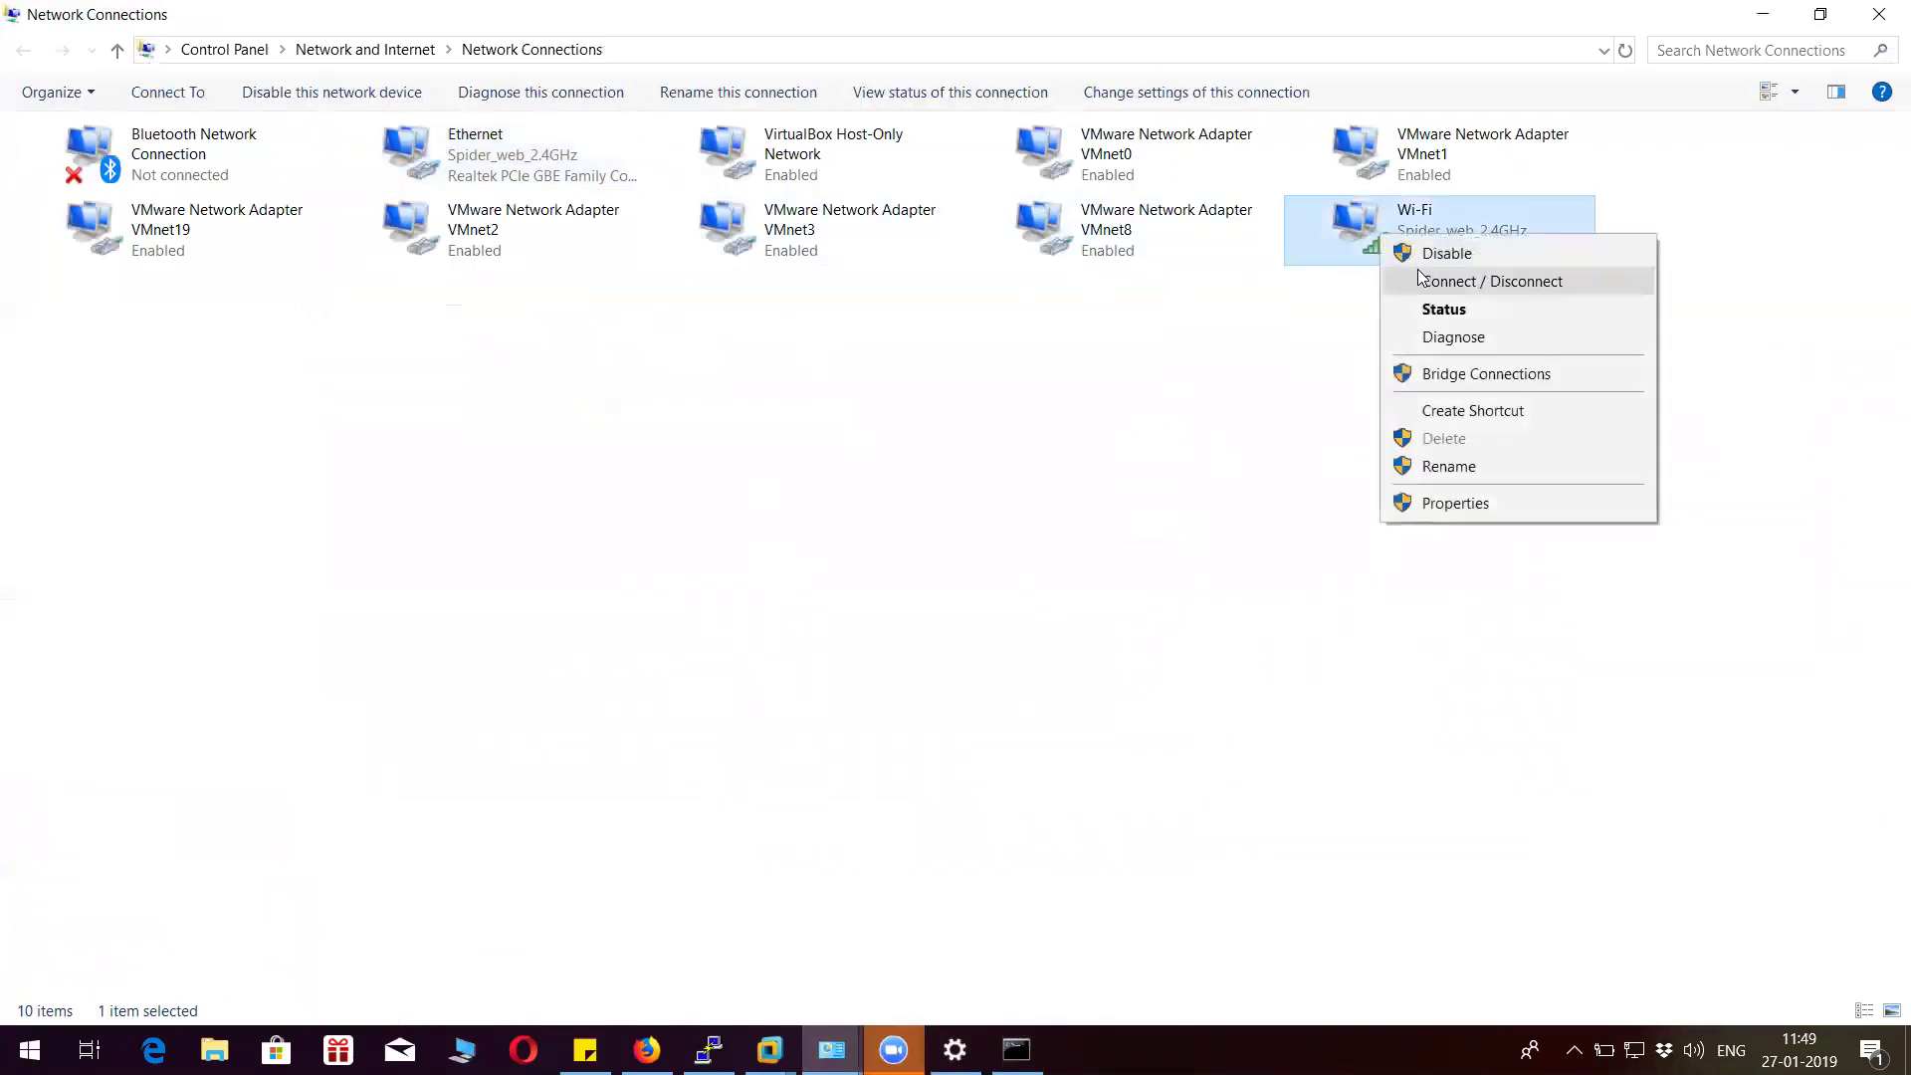
left_click(1017, 1051)
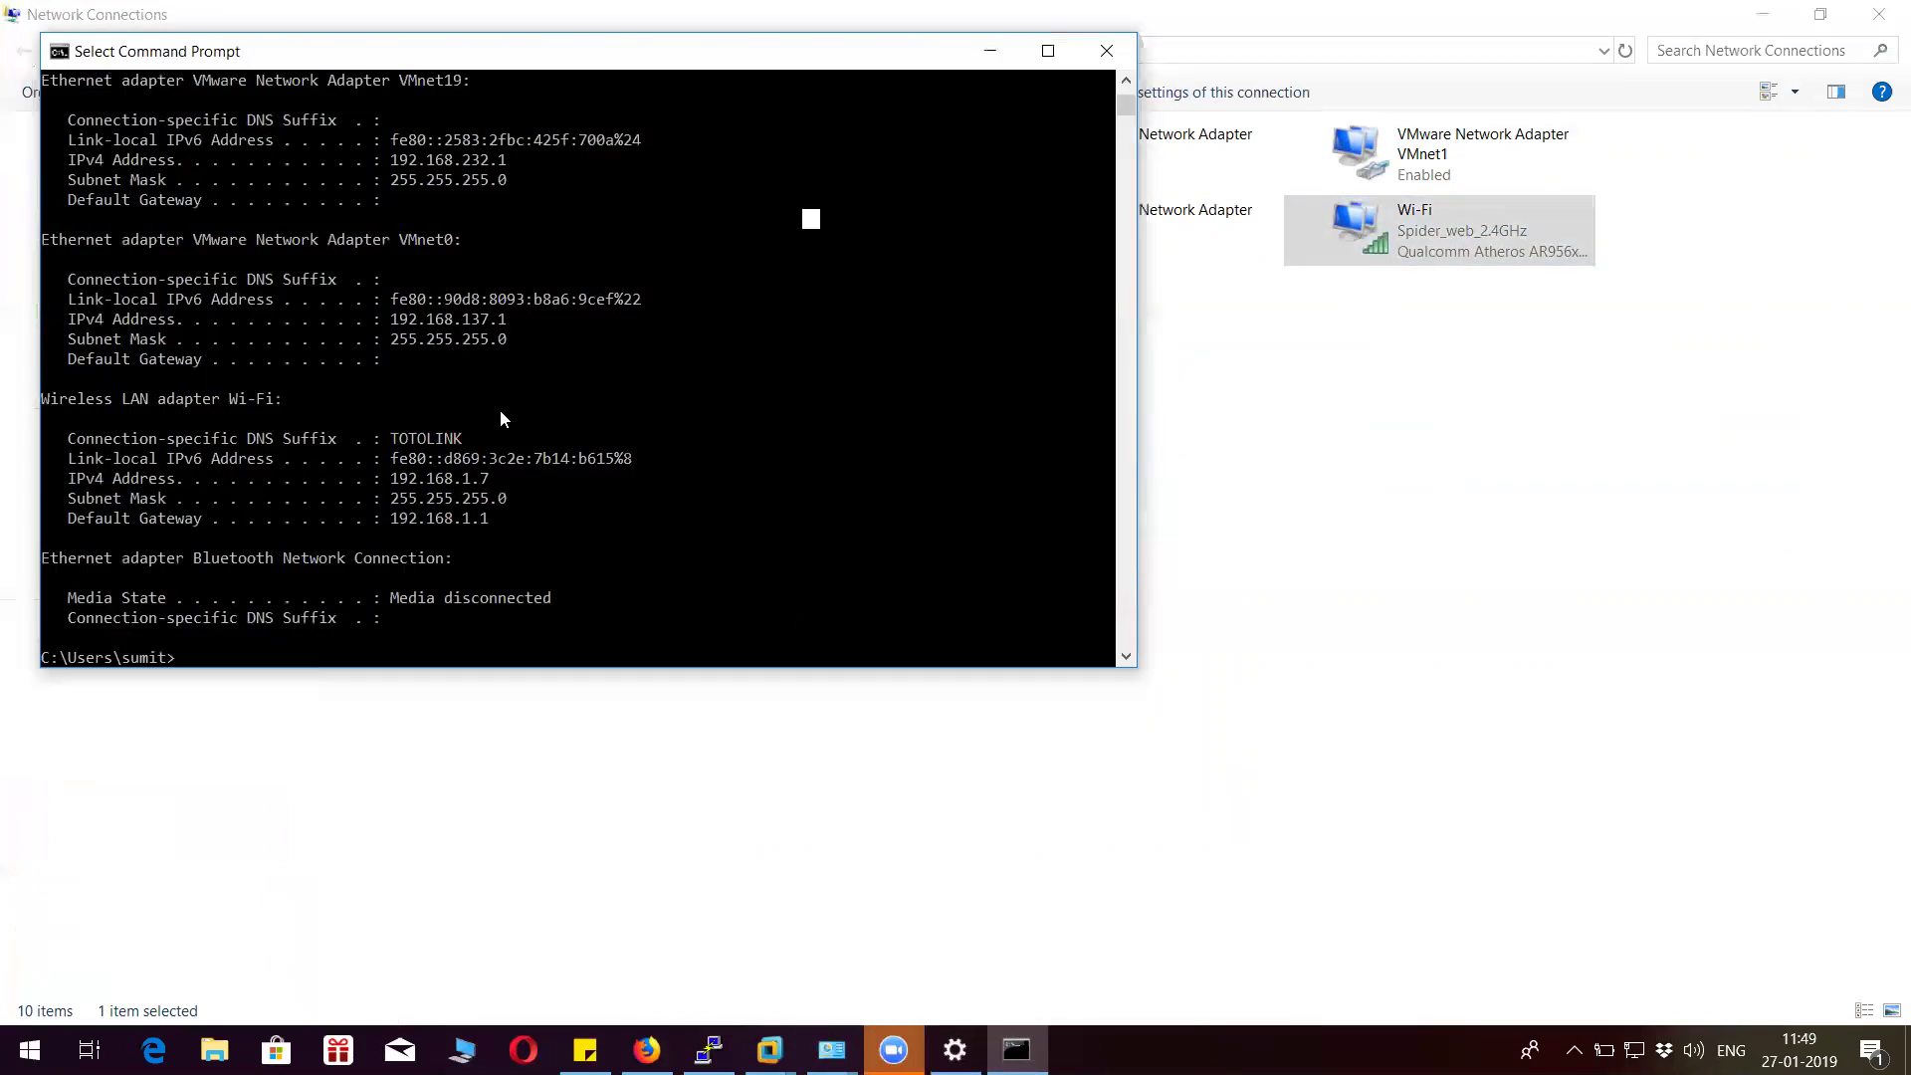
scroll(502, 418, "up", 1)
scroll(502, 418, "up", 3)
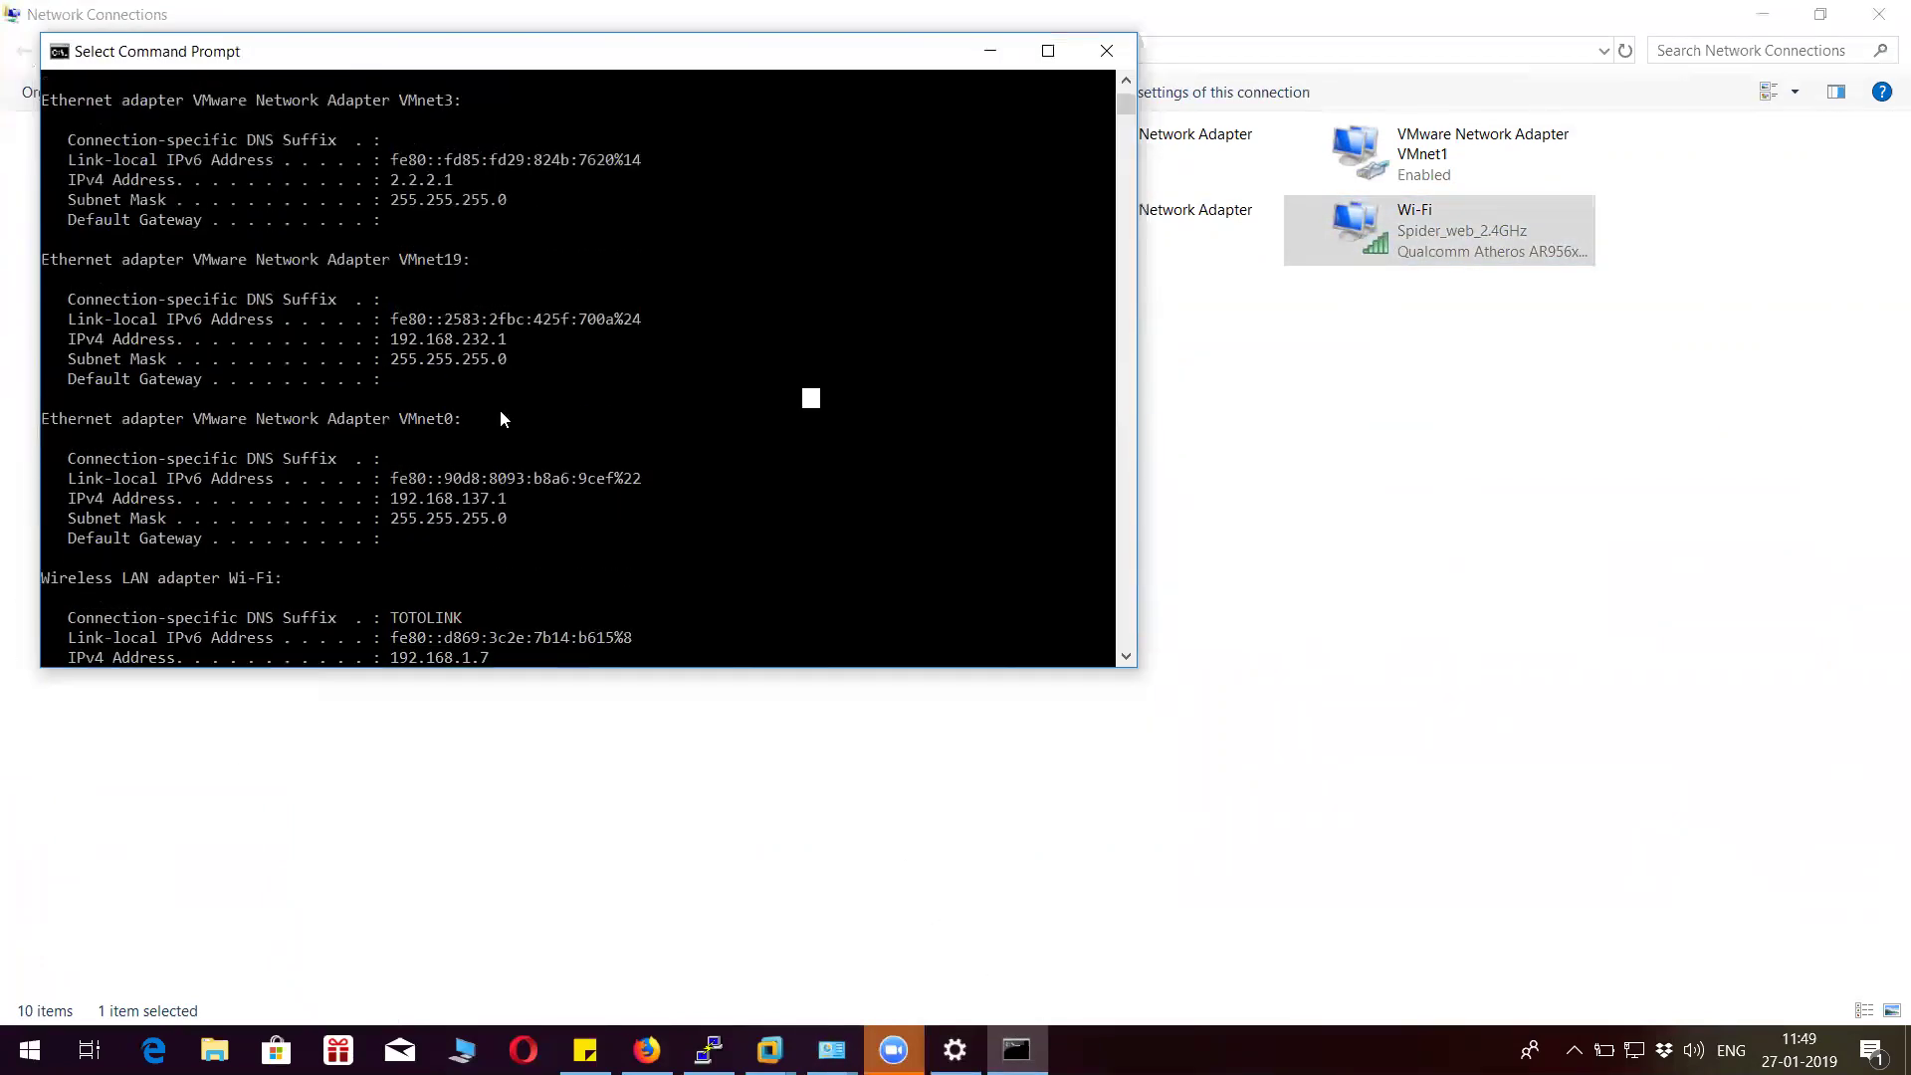
scroll(502, 418, "up", 3)
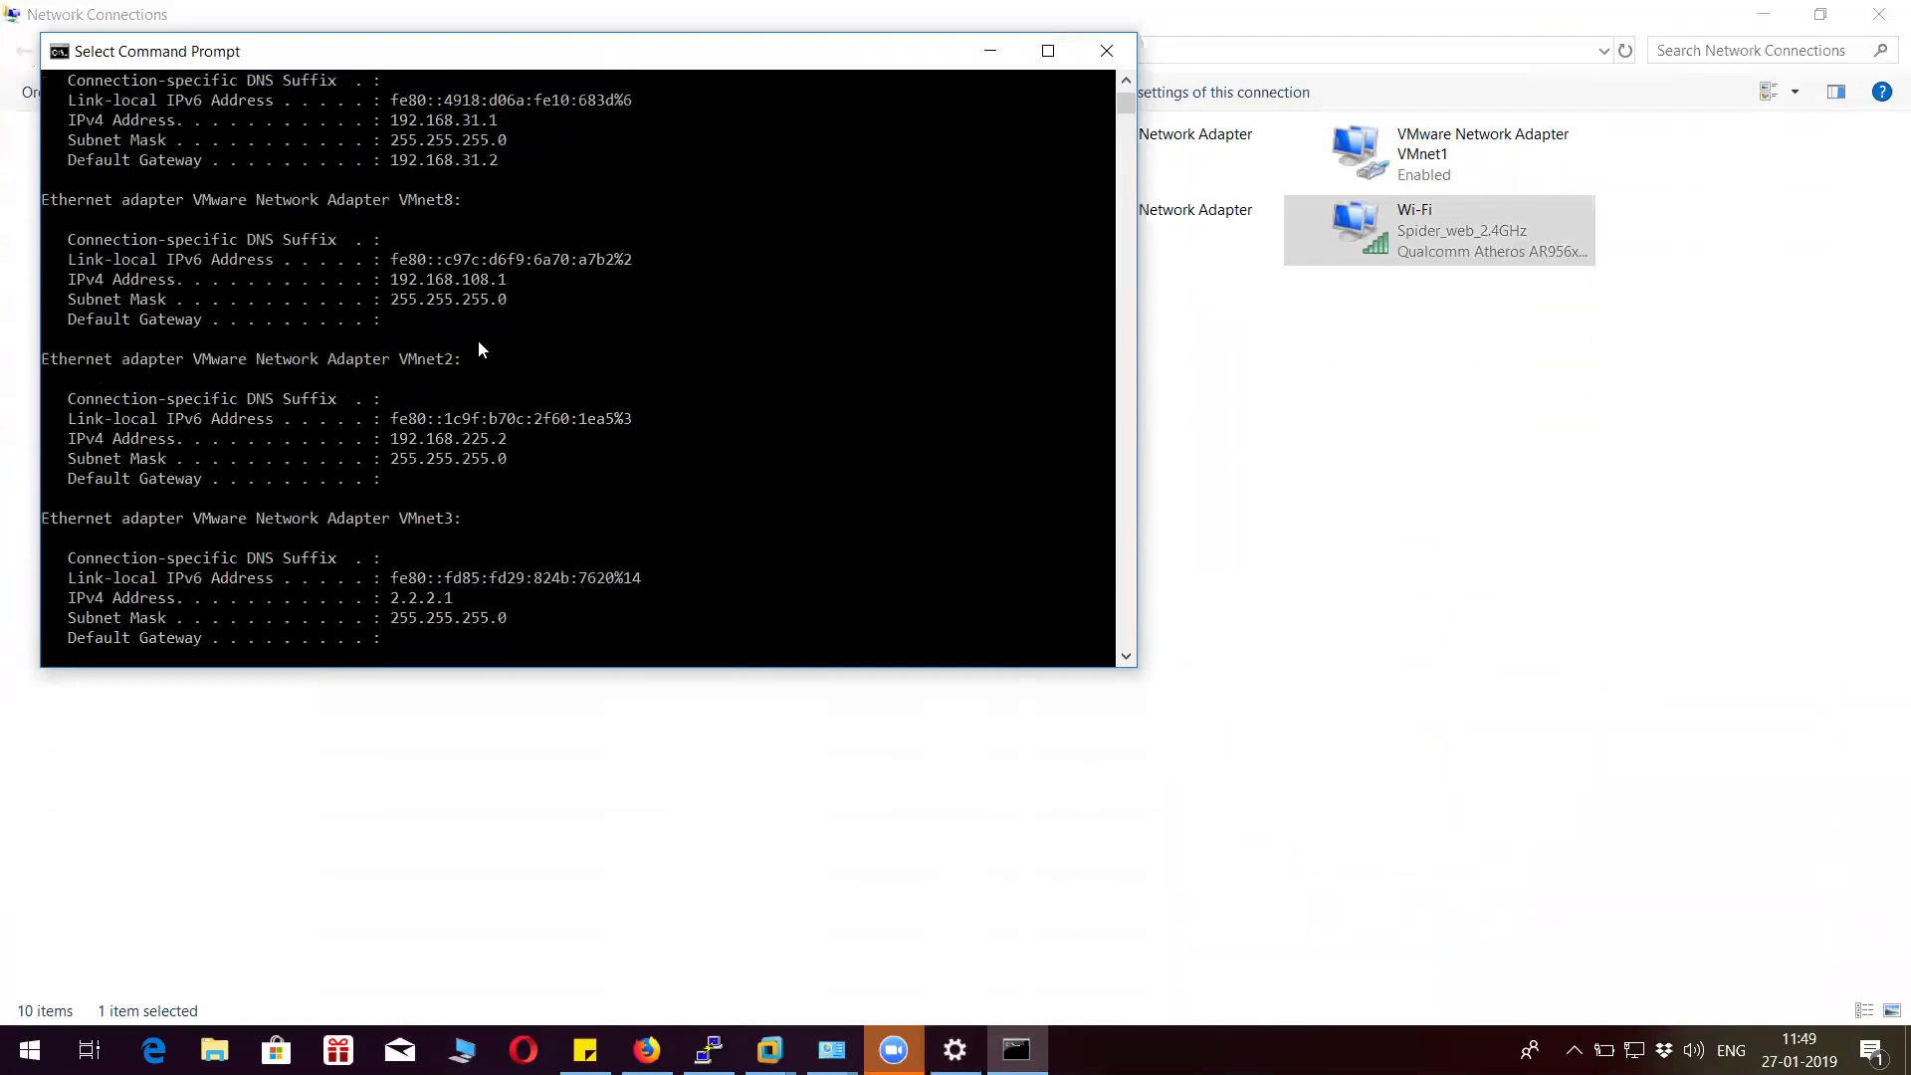
left_click_drag(392, 282, 506, 291)
left_click(996, 51)
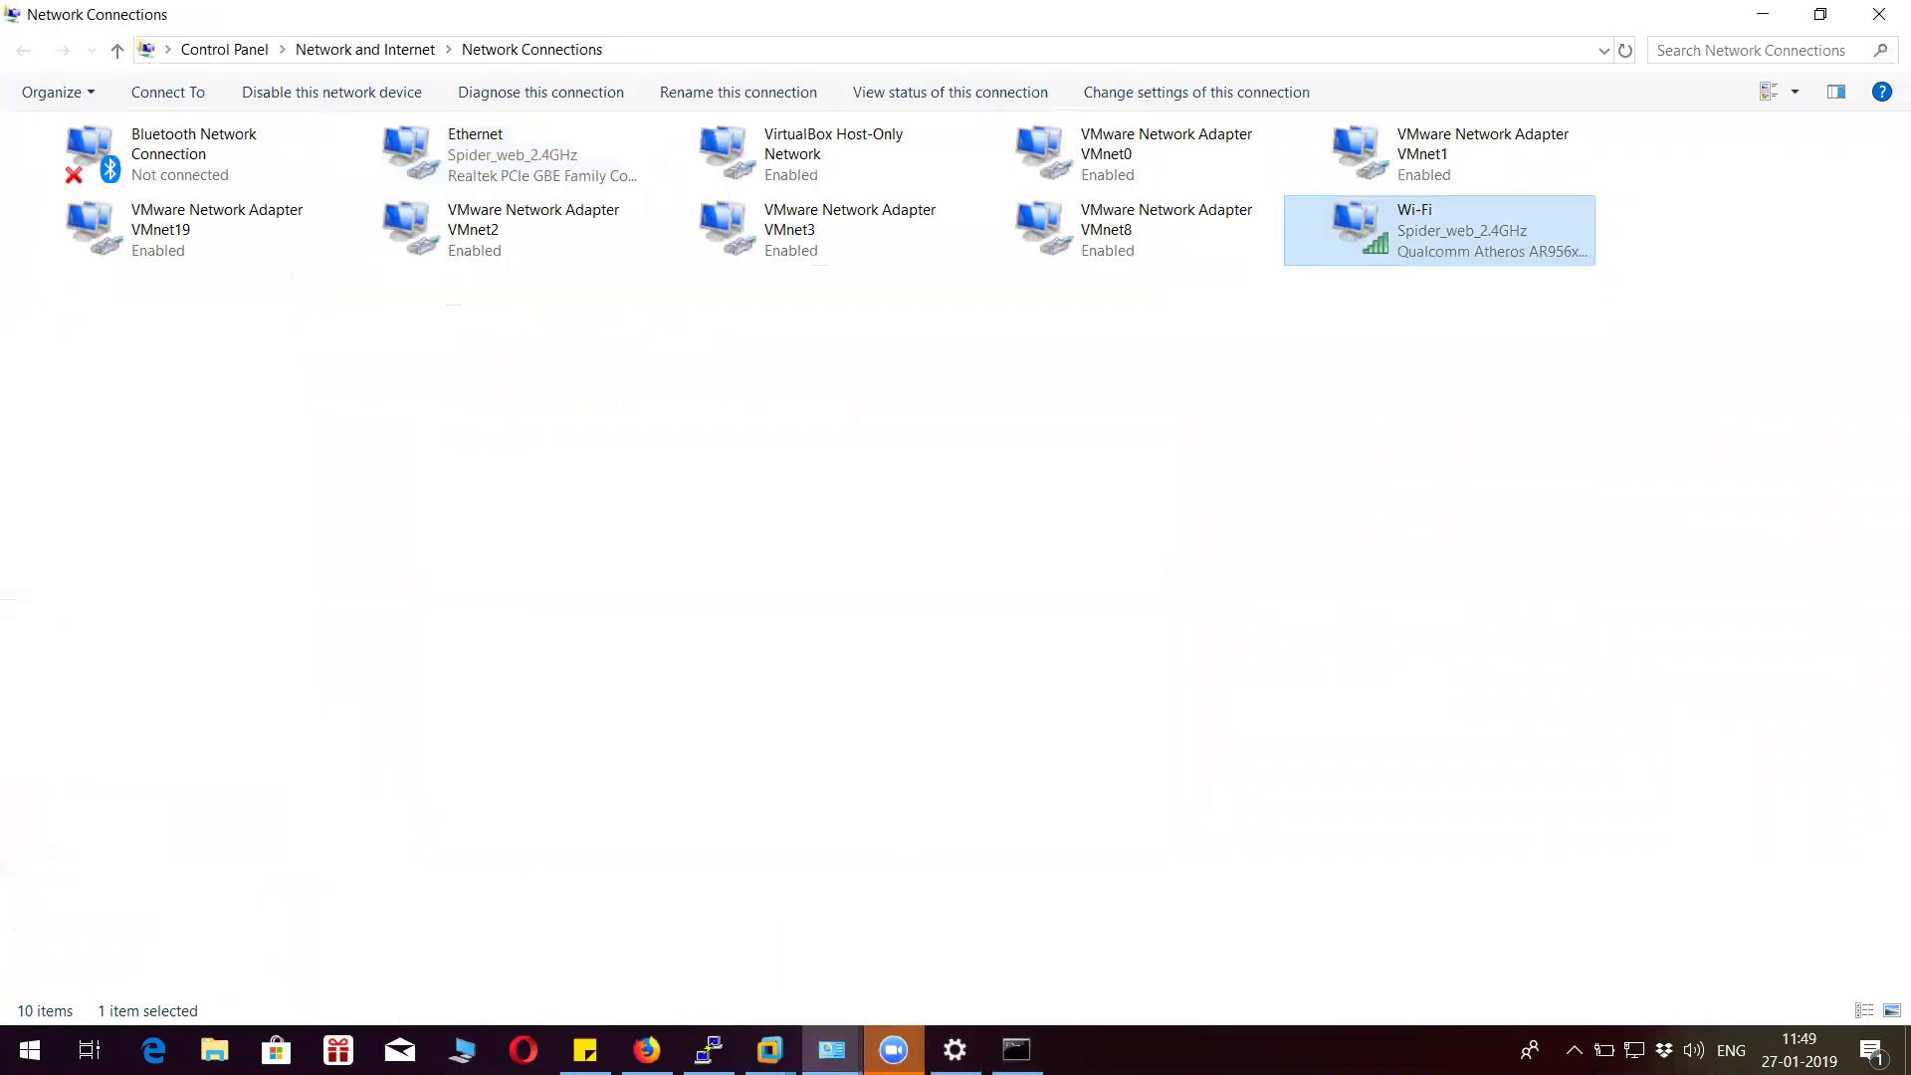
left_click(647, 1051)
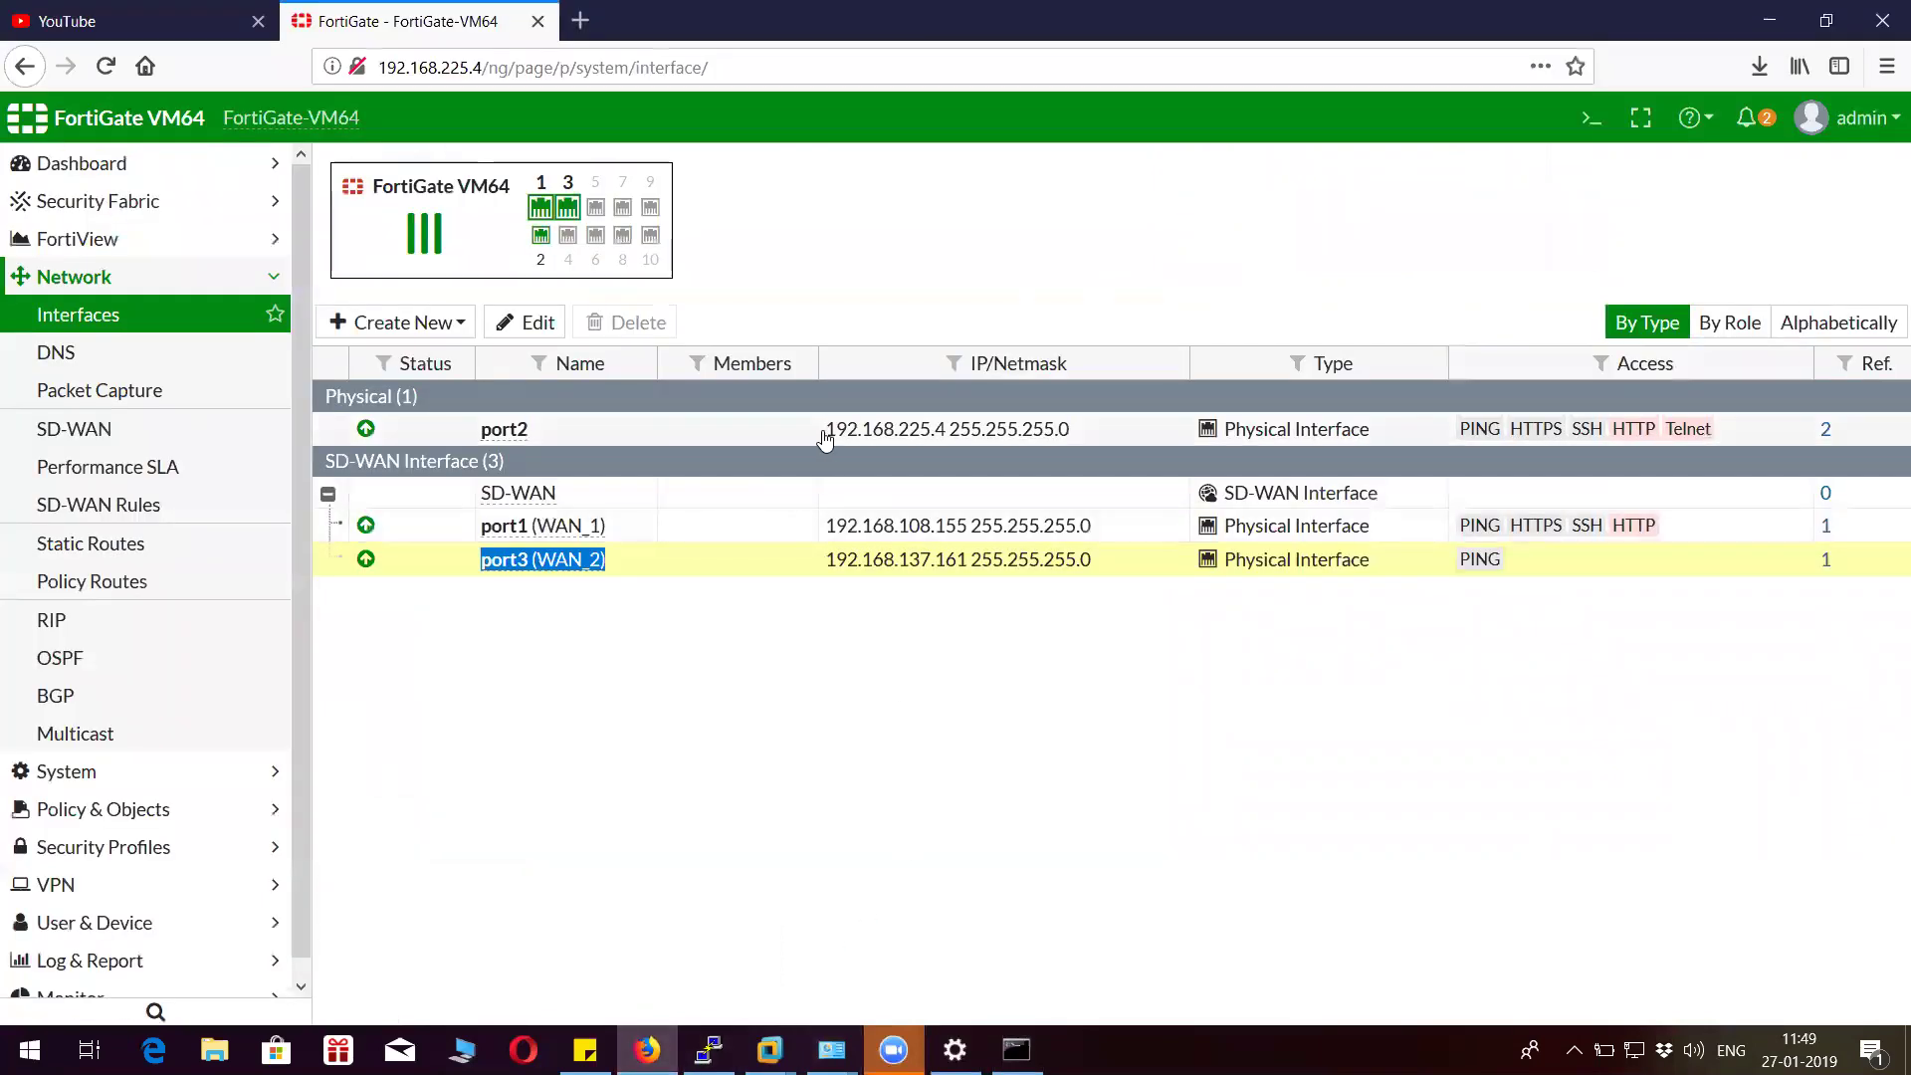
left_click_drag(825, 431, 958, 431)
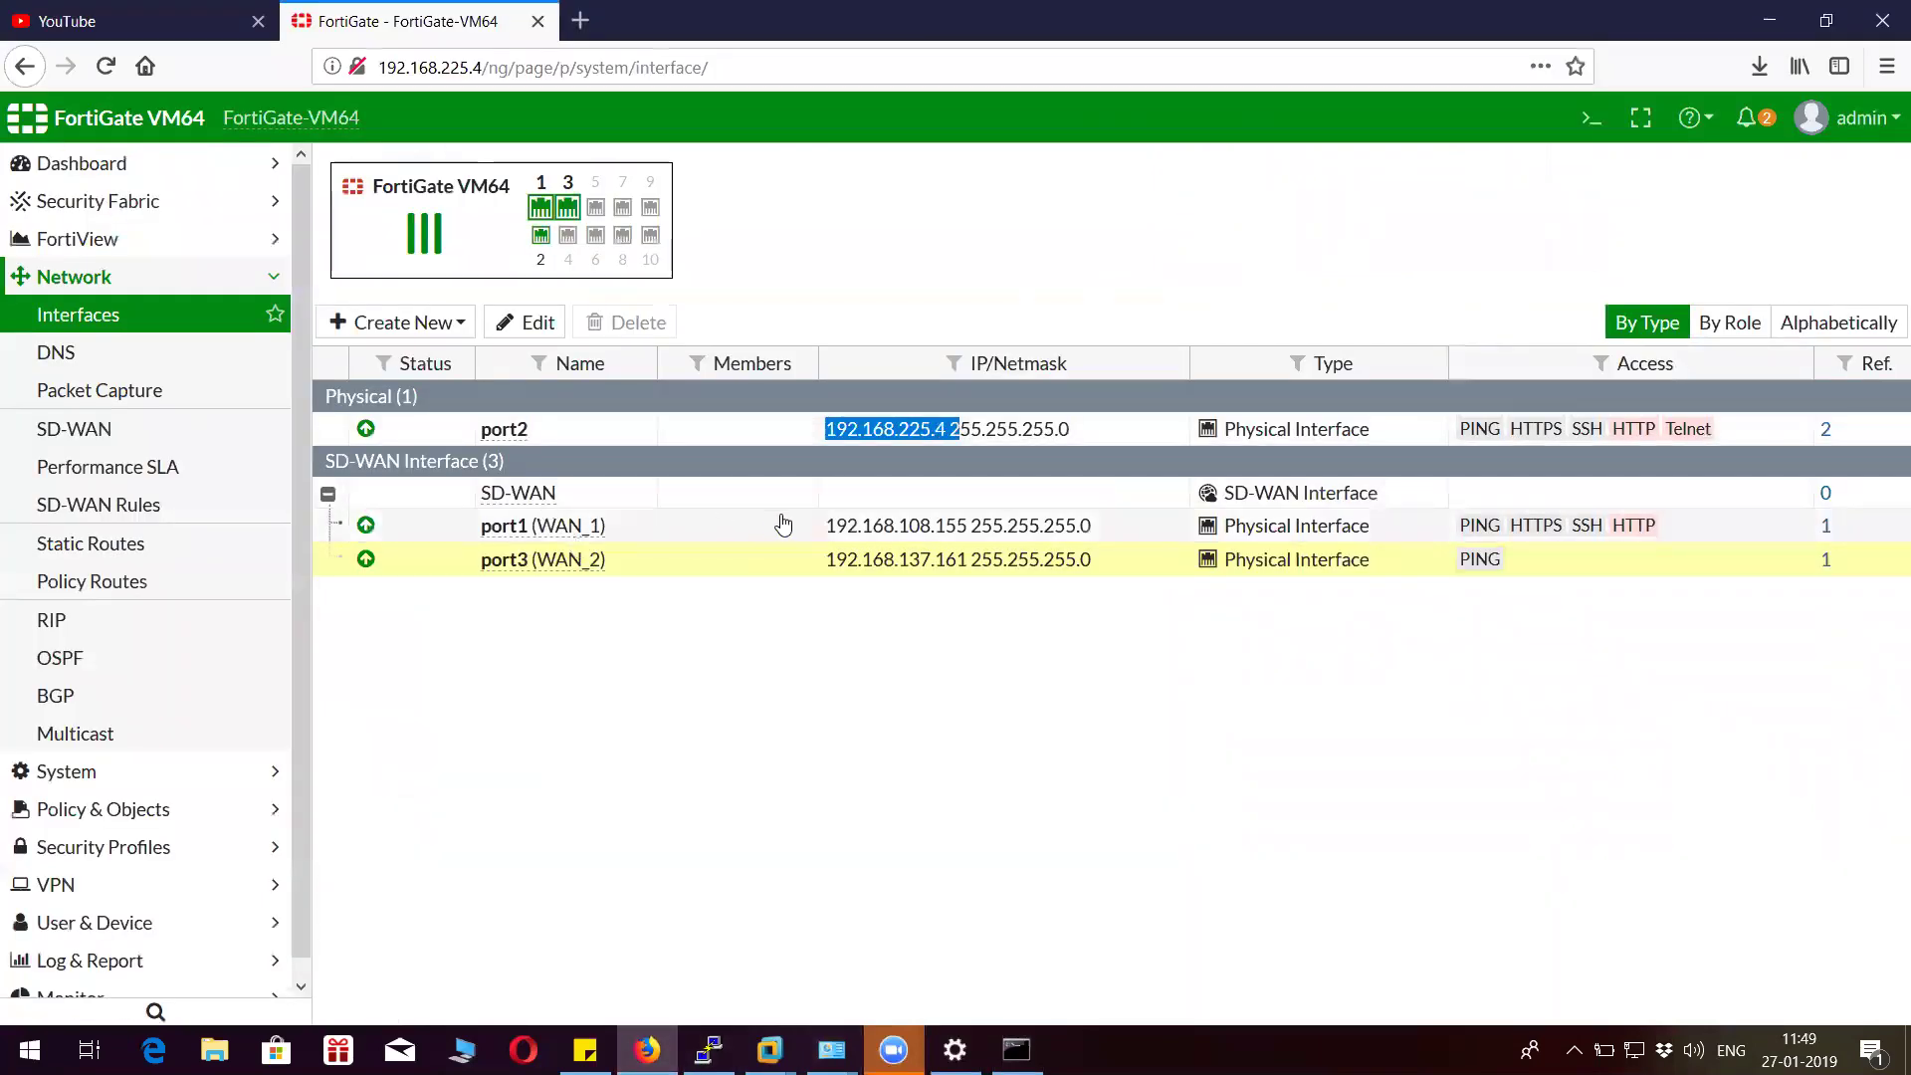
left_click_drag(826, 527, 971, 528)
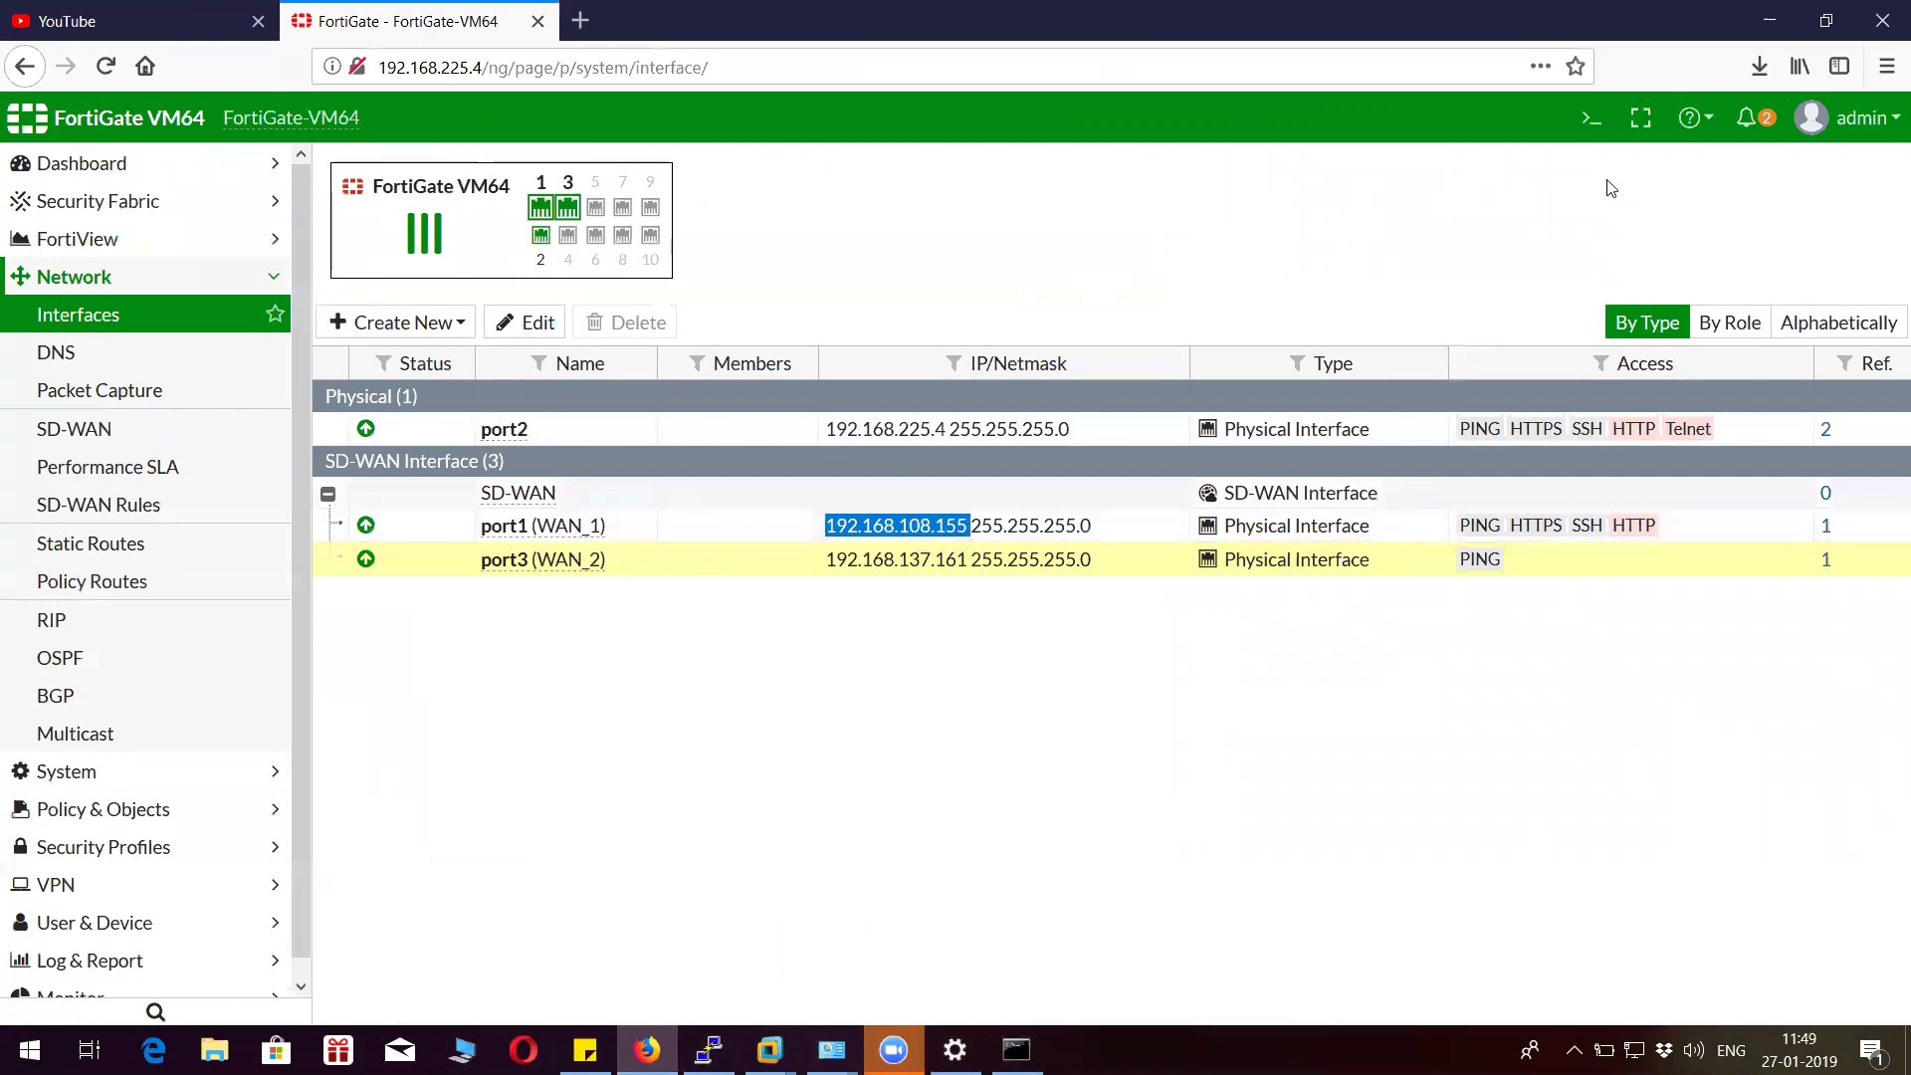
left_click(1769, 20)
Enable Internet Connection Sharing on Wi-Fi with VMware Network Adapter VMnet8 as home network.
right_click(1500, 222)
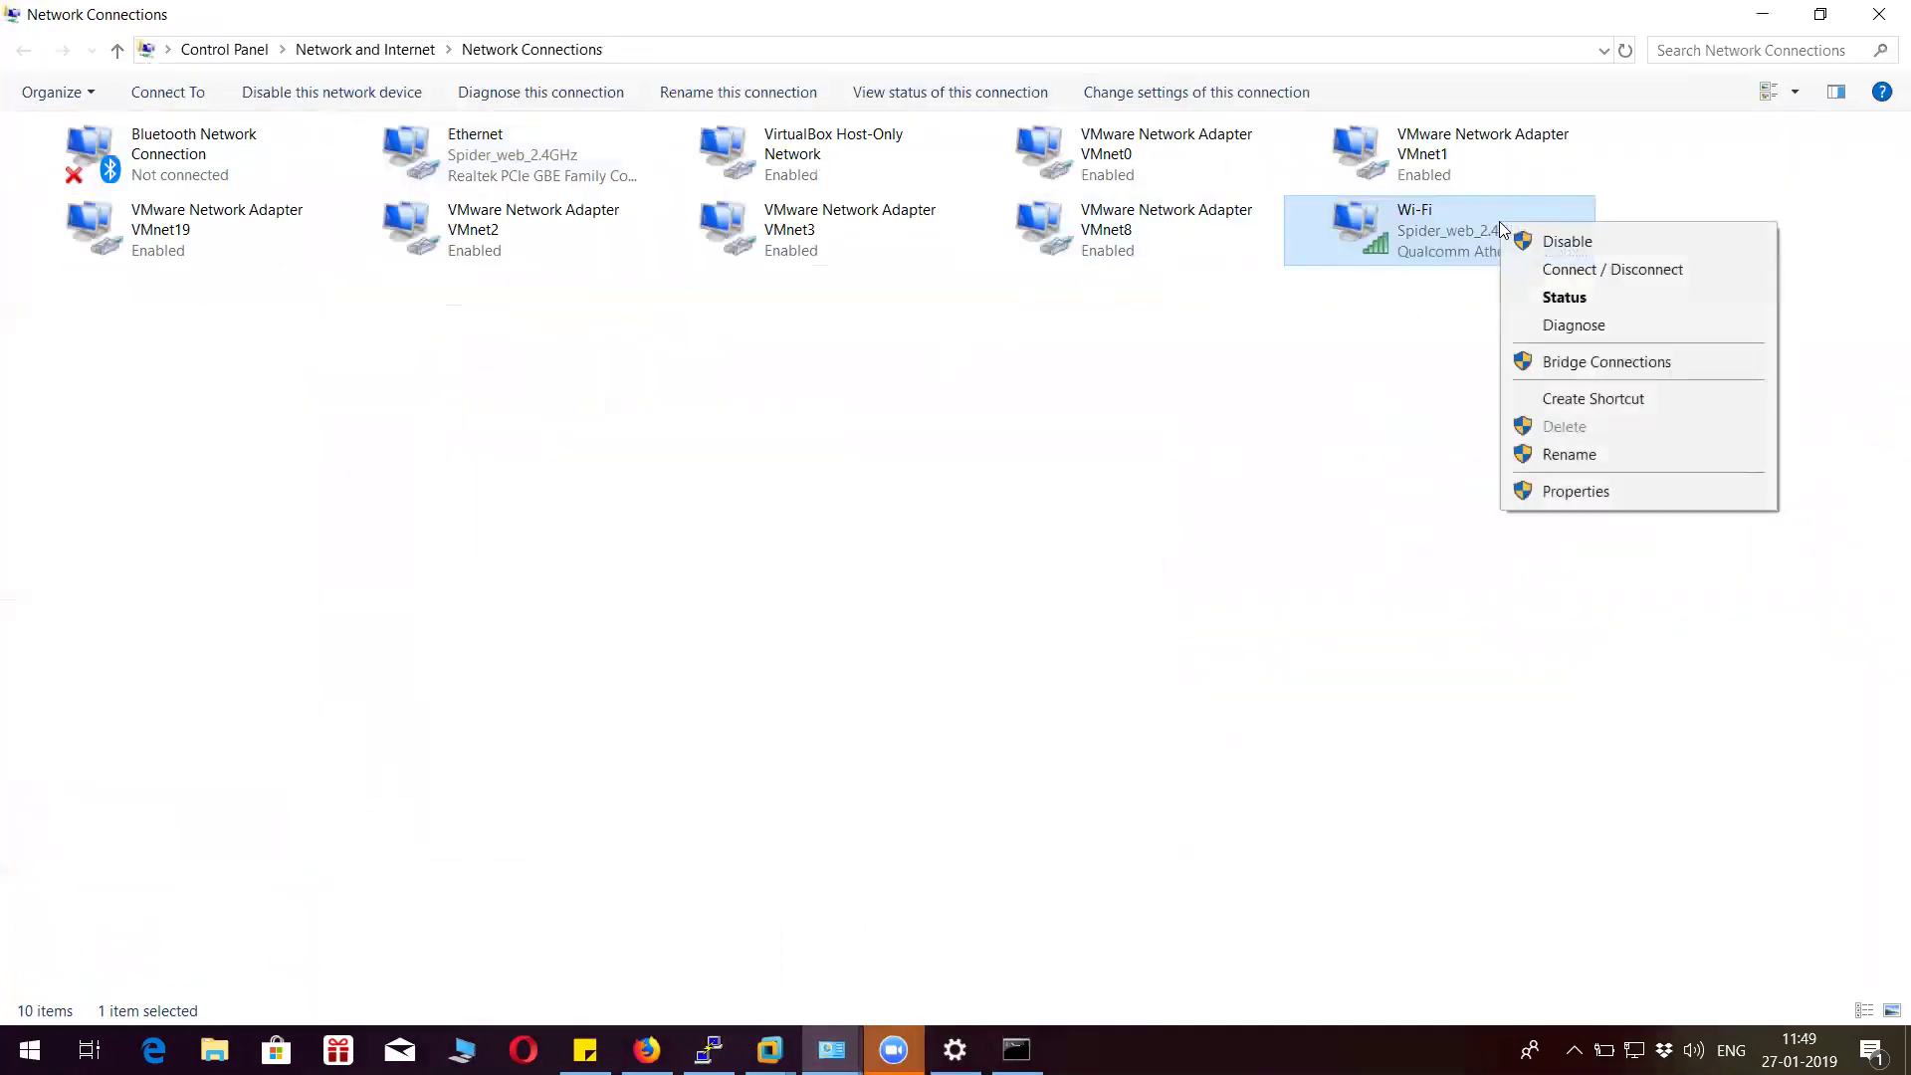
left_click(1560, 491)
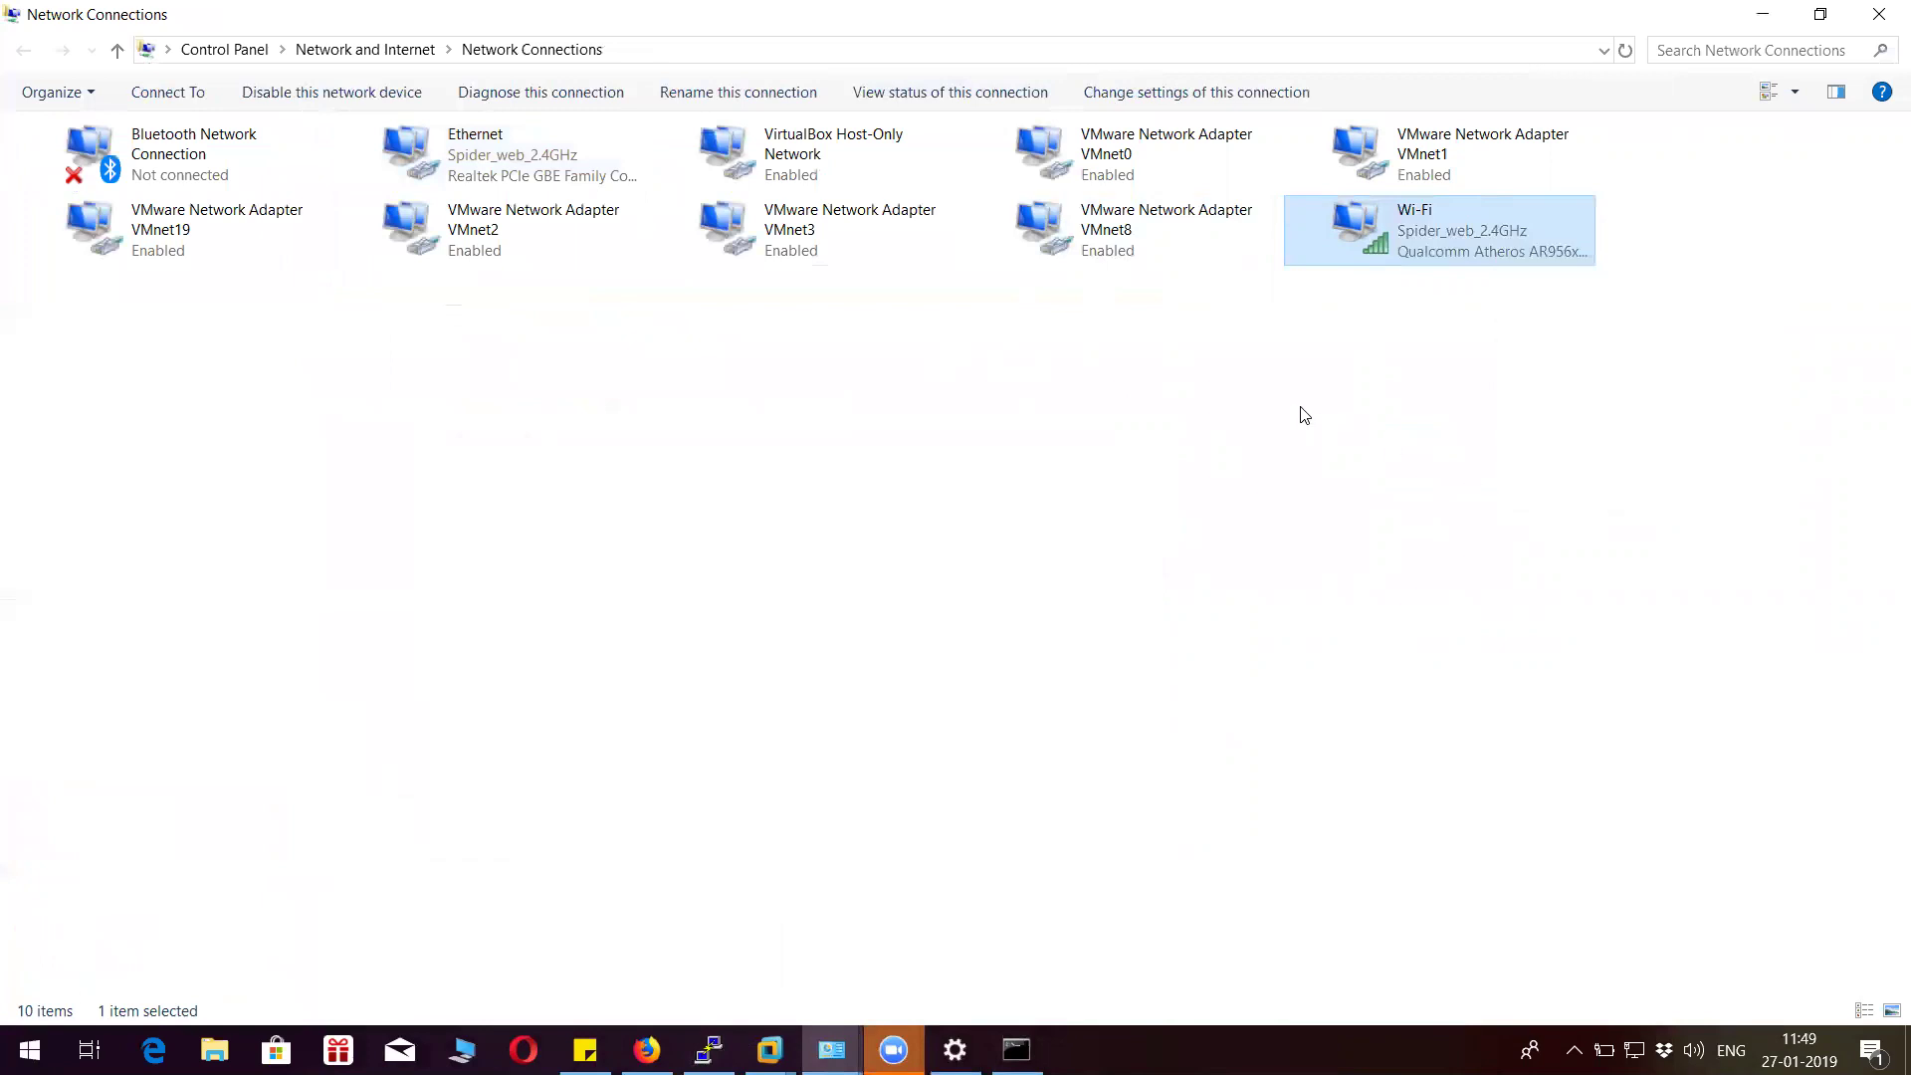
left_click(156, 162)
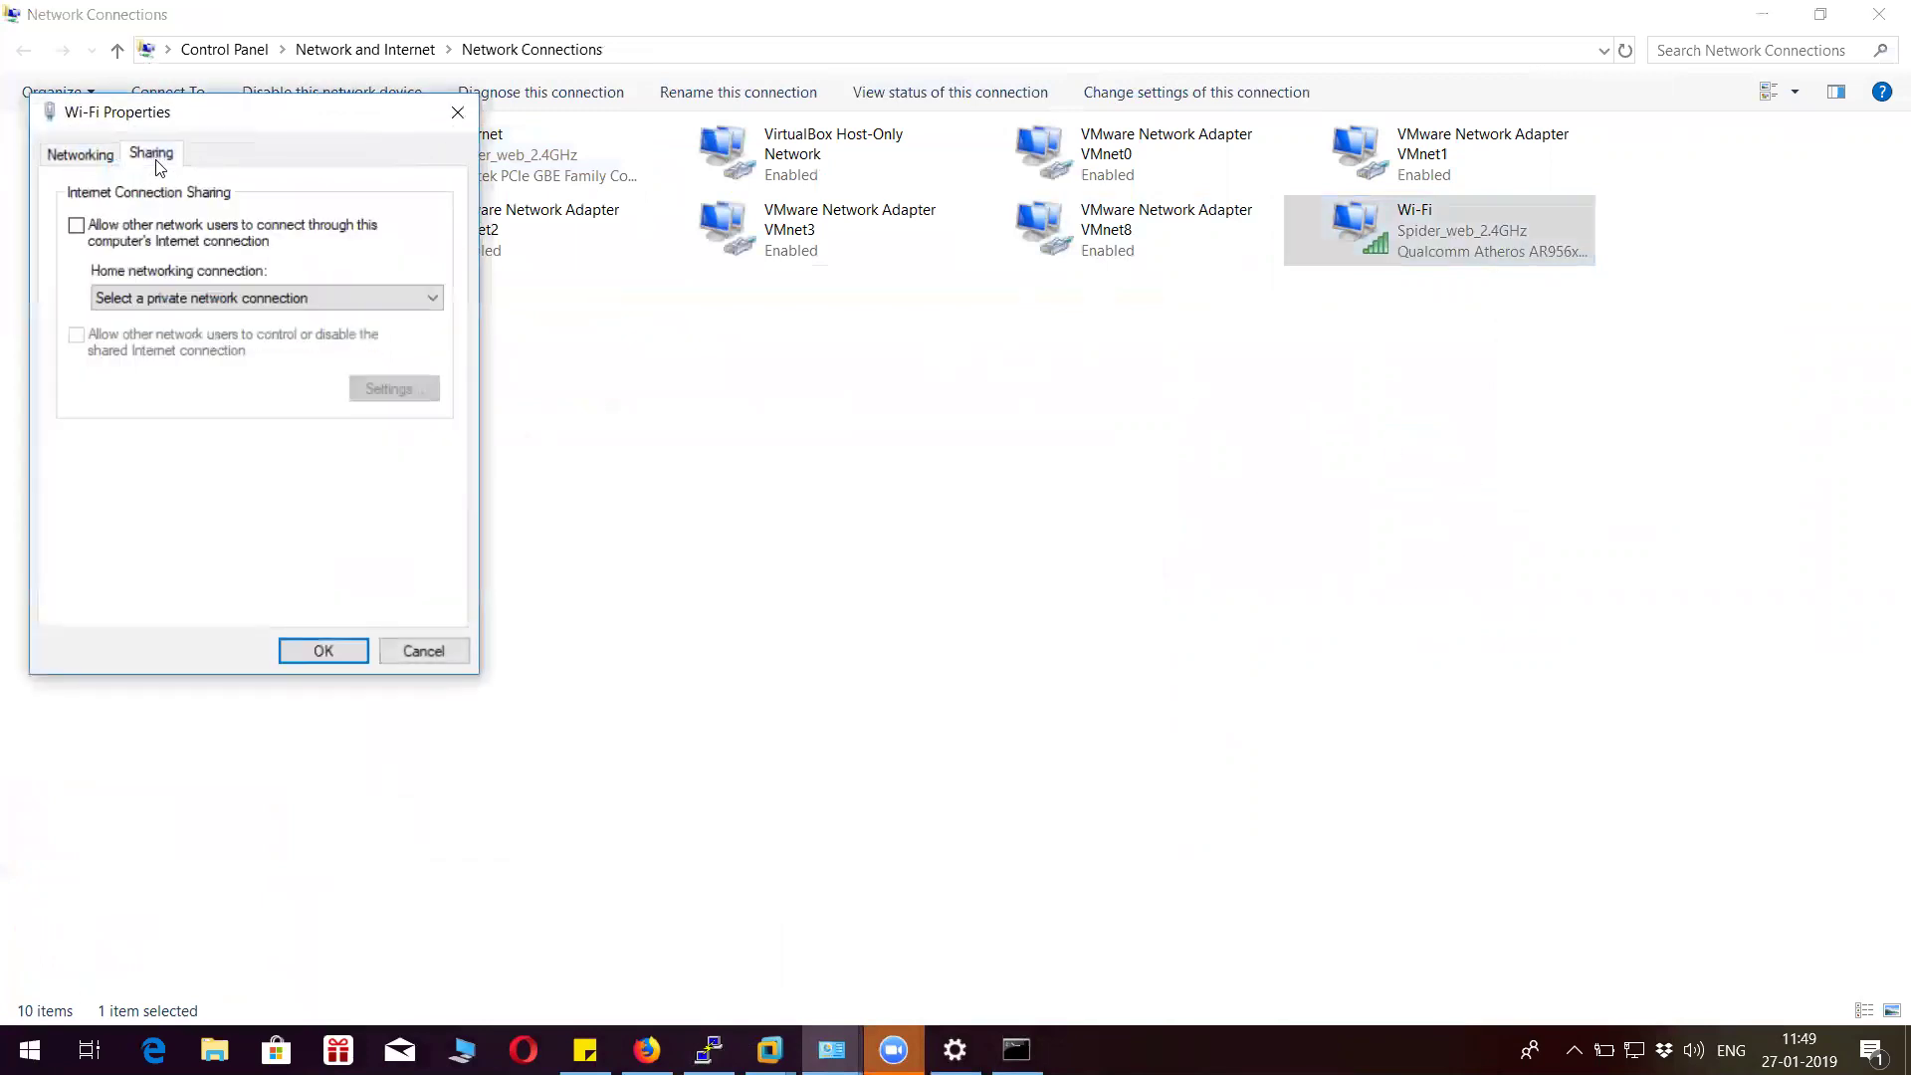
left_click(76, 225)
left_click(1164, 633)
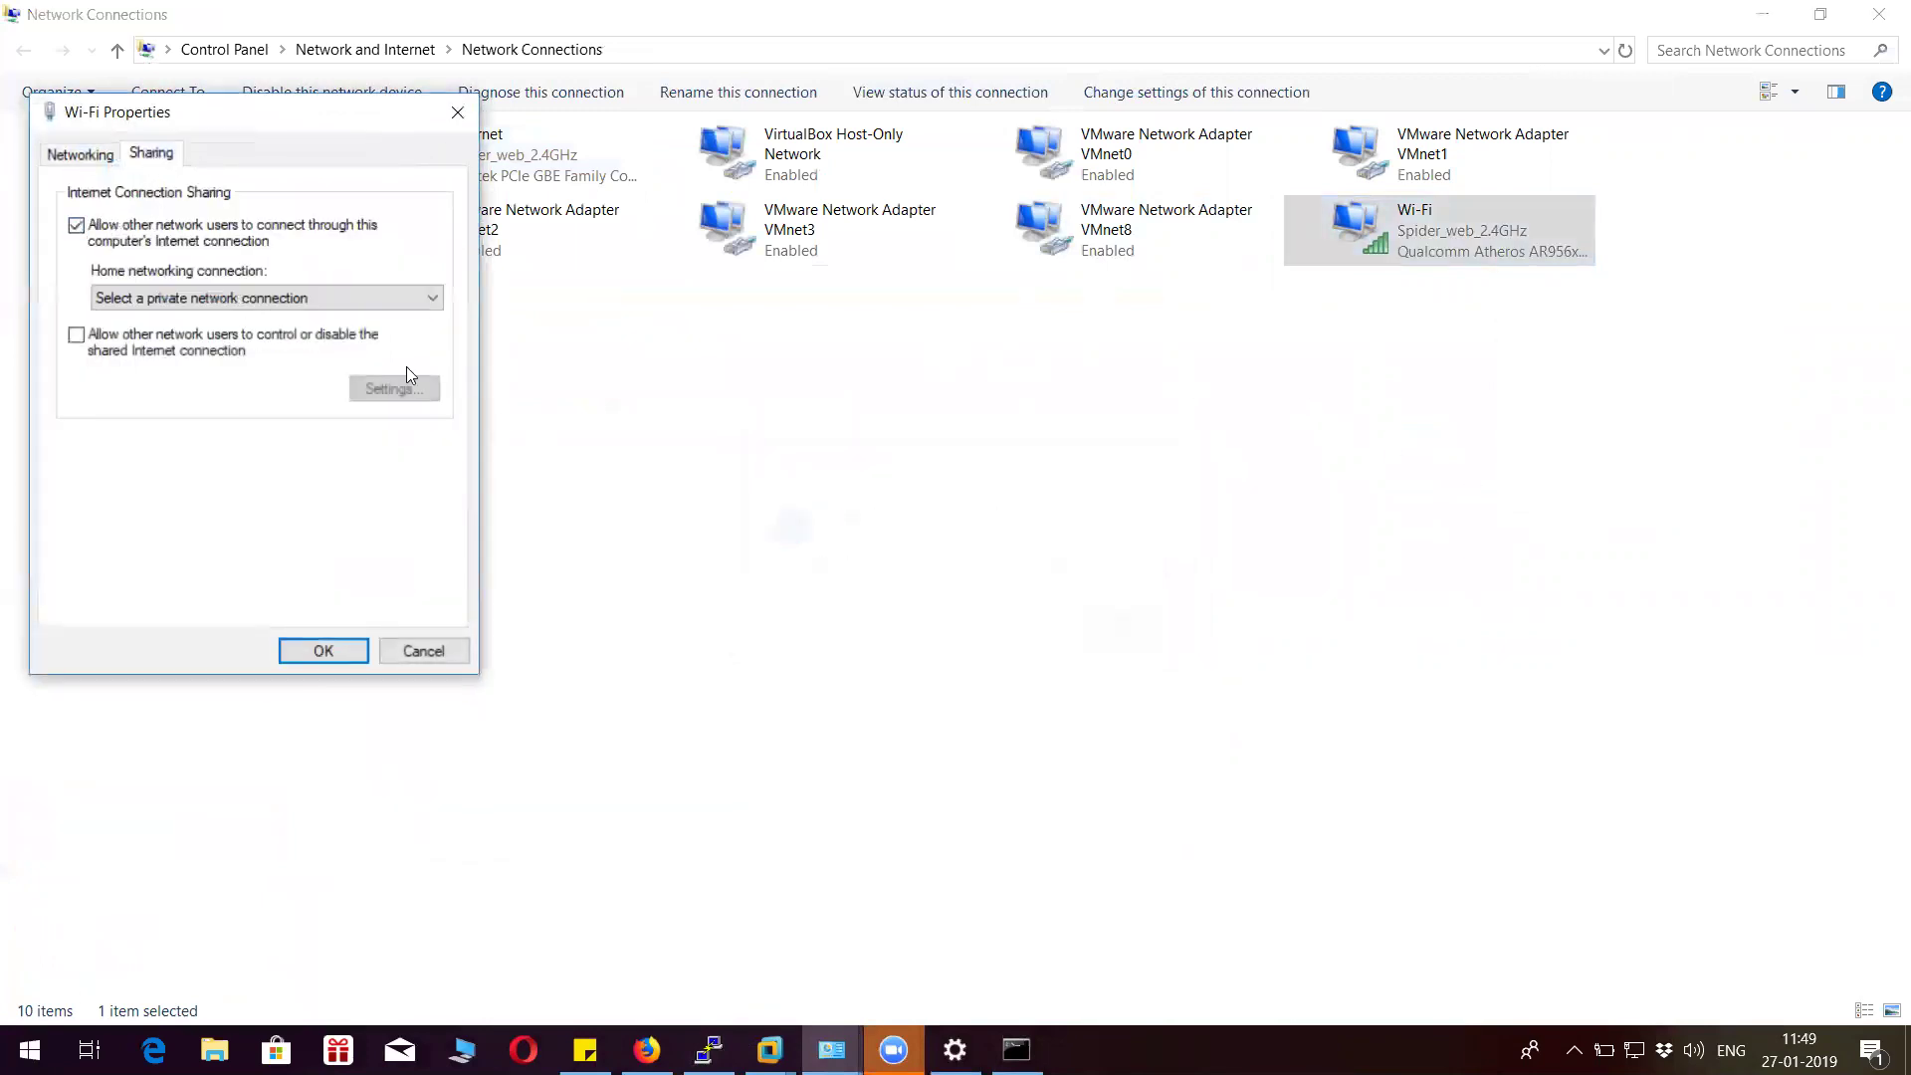
left_click(351, 297)
left_click(298, 367)
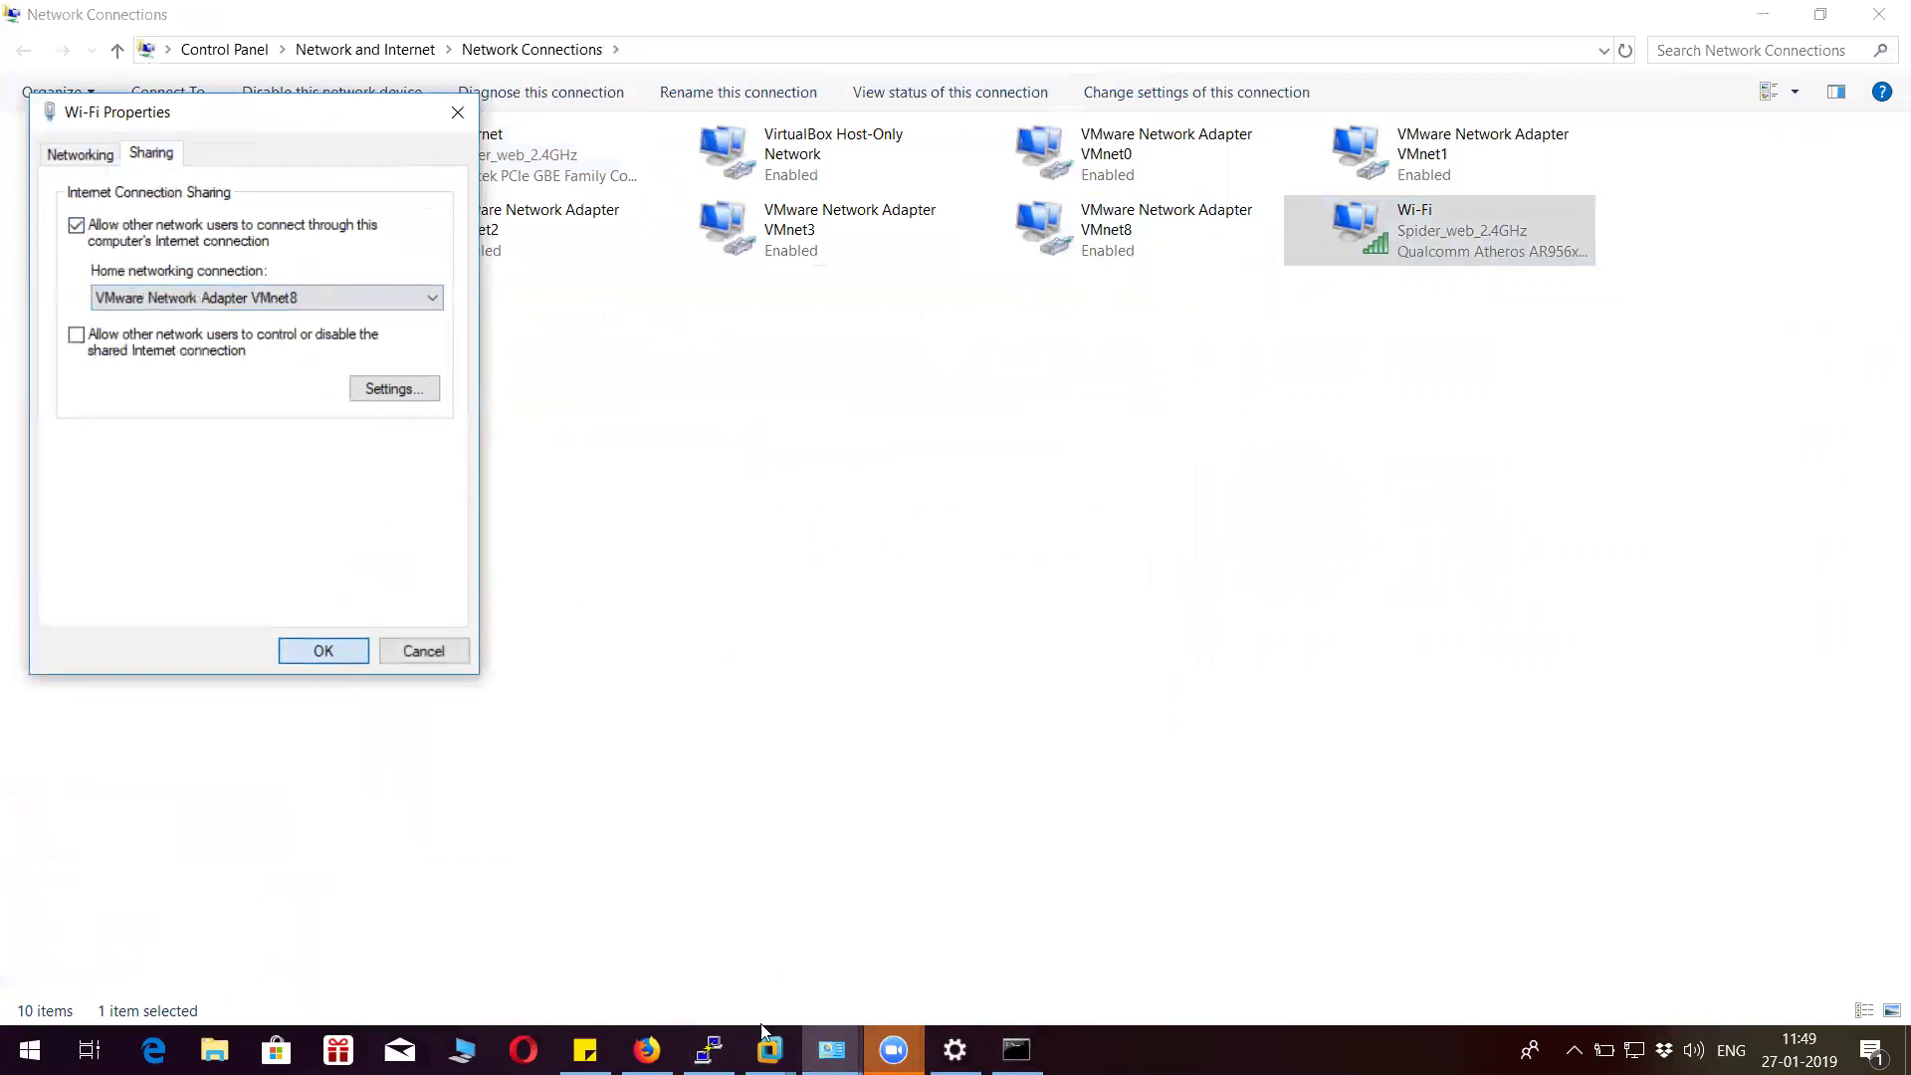
mouse_move(770, 1045)
left_click(862, 906)
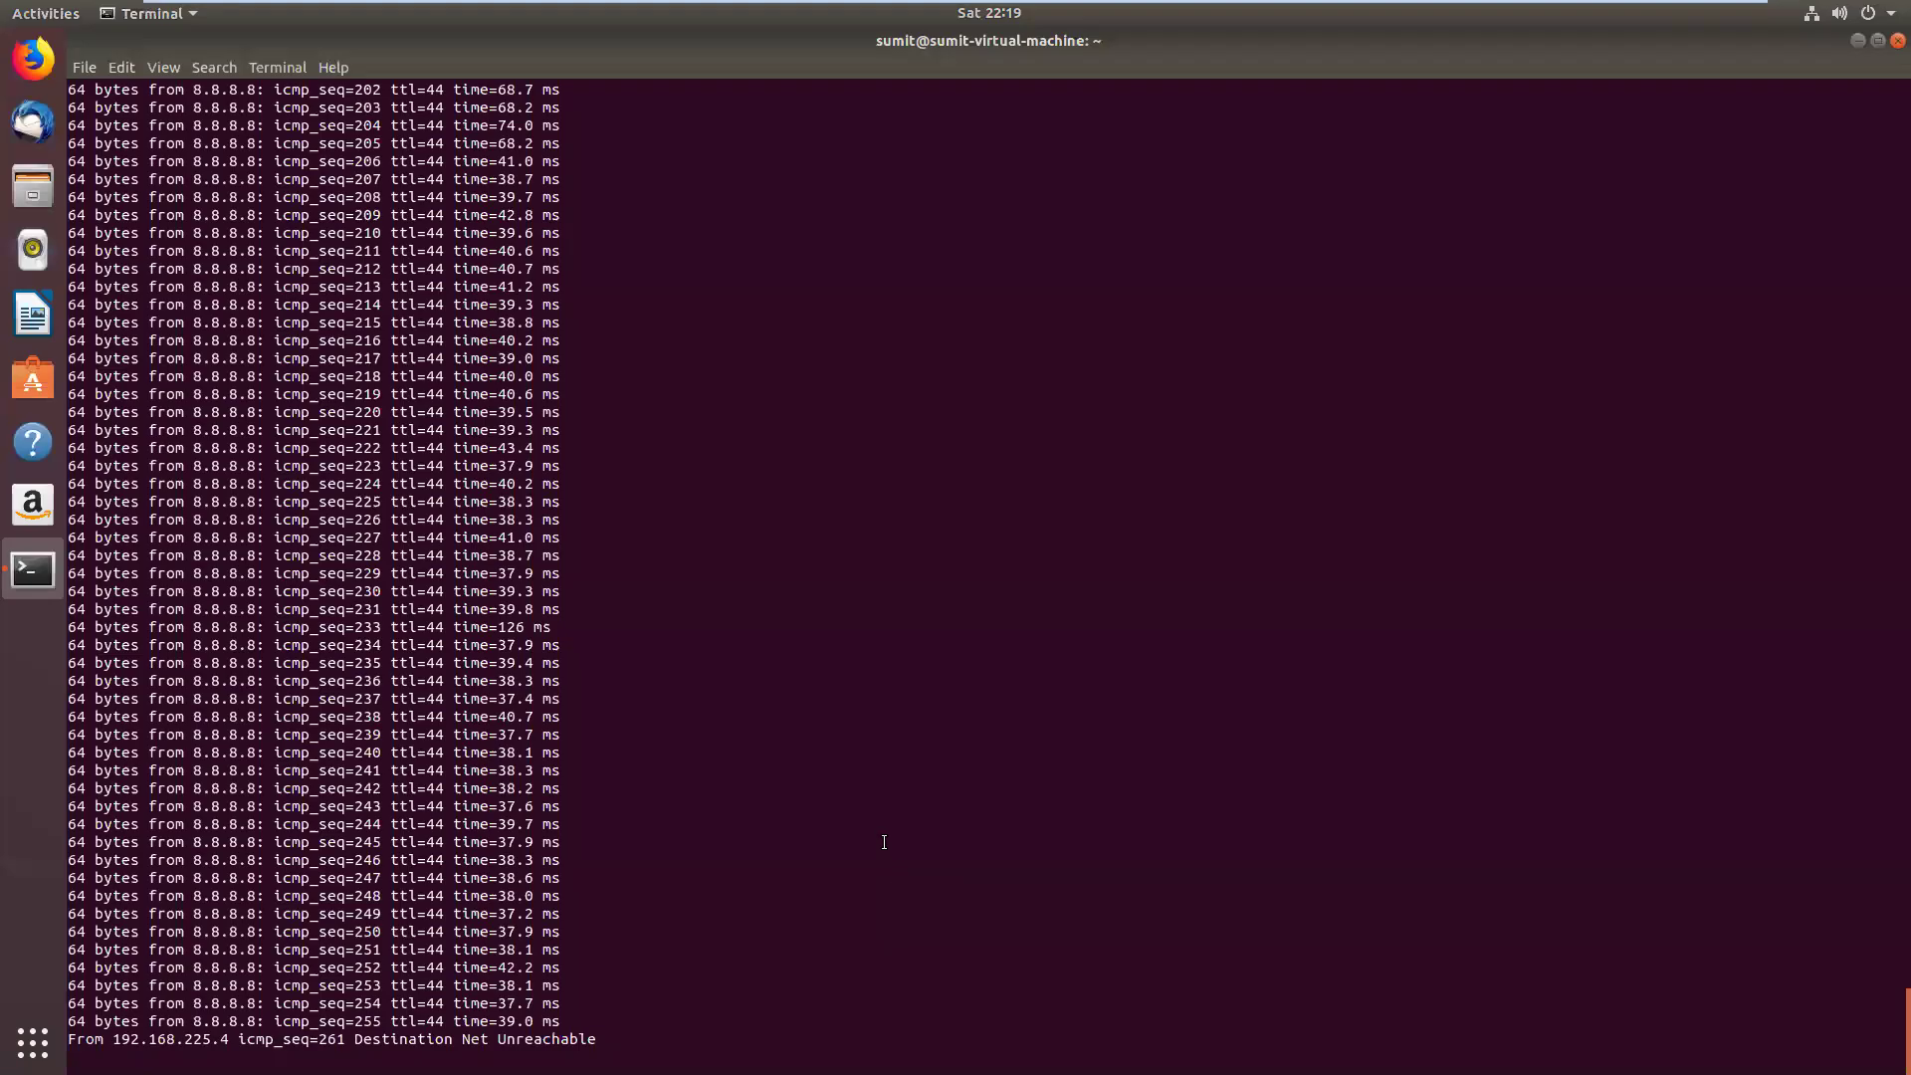
left_click_drag(617, 1008, 113, 1004)
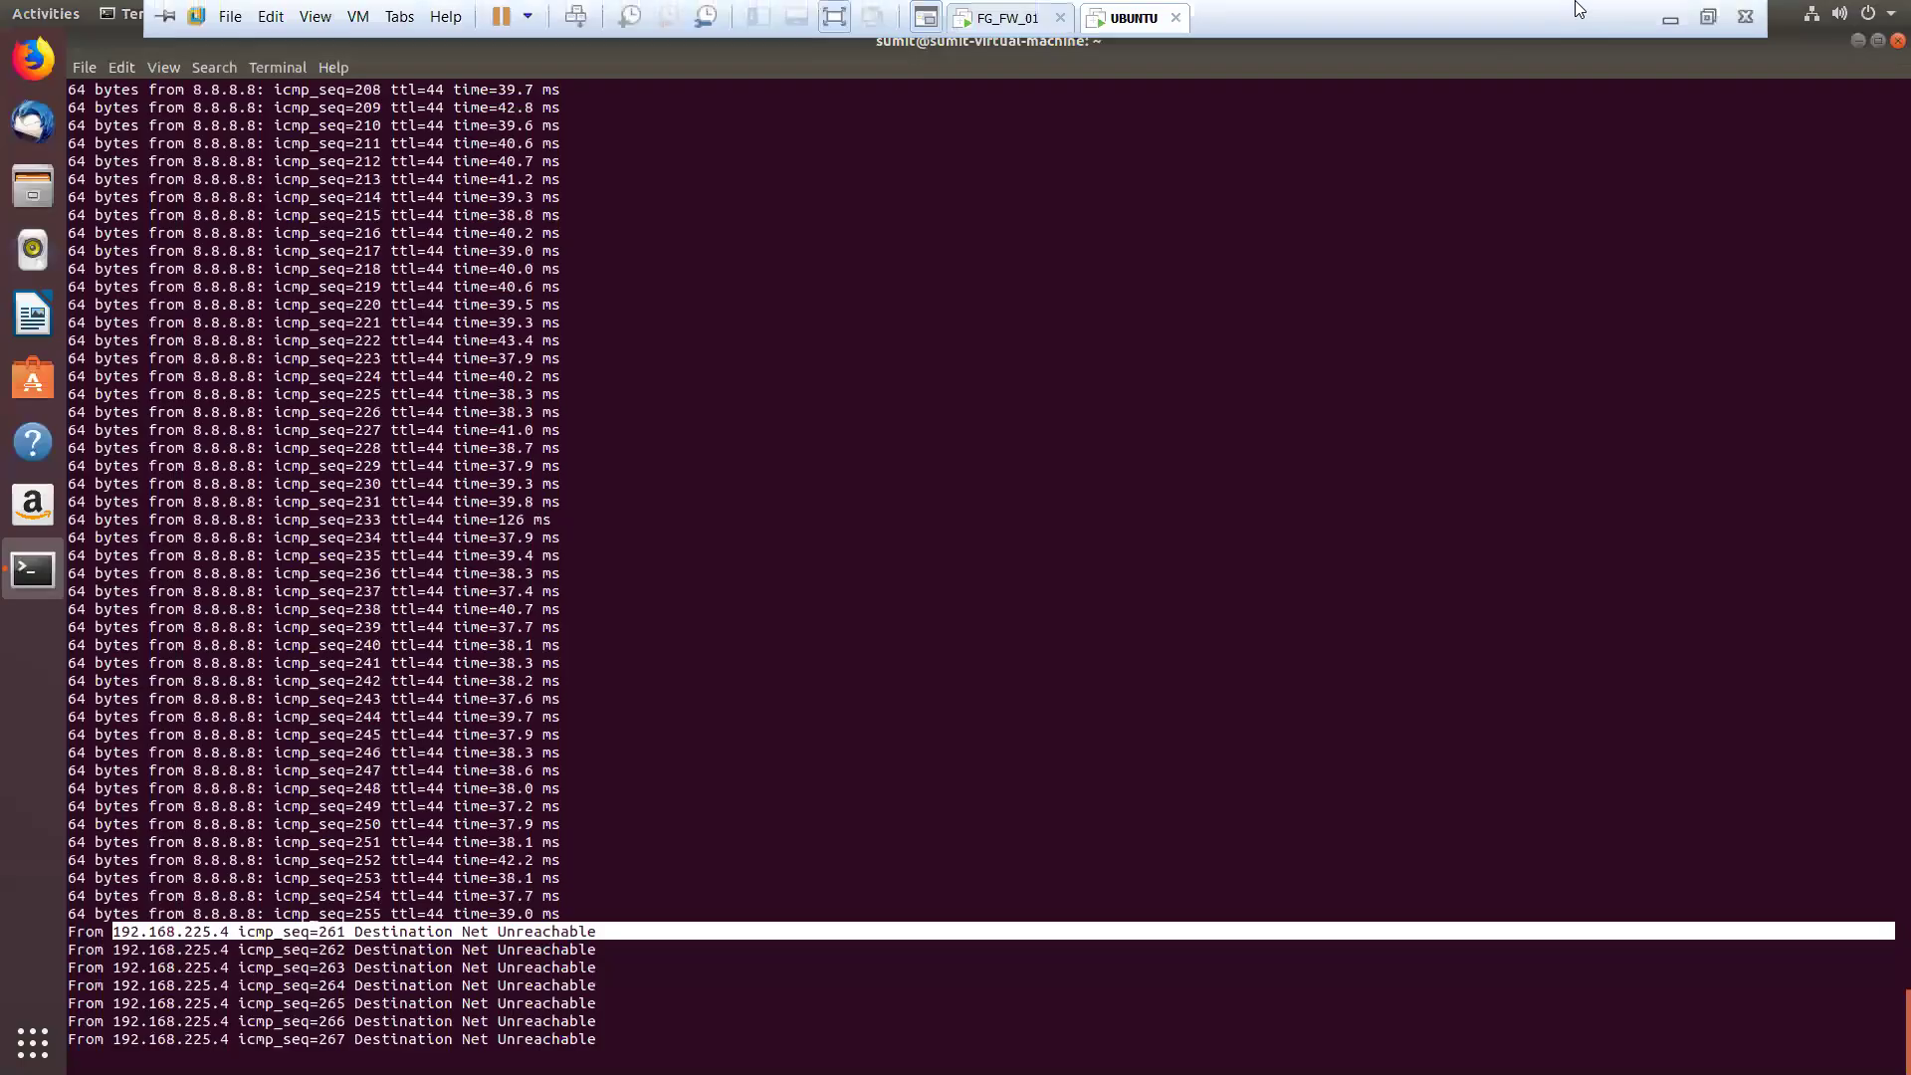
left_click(1668, 12)
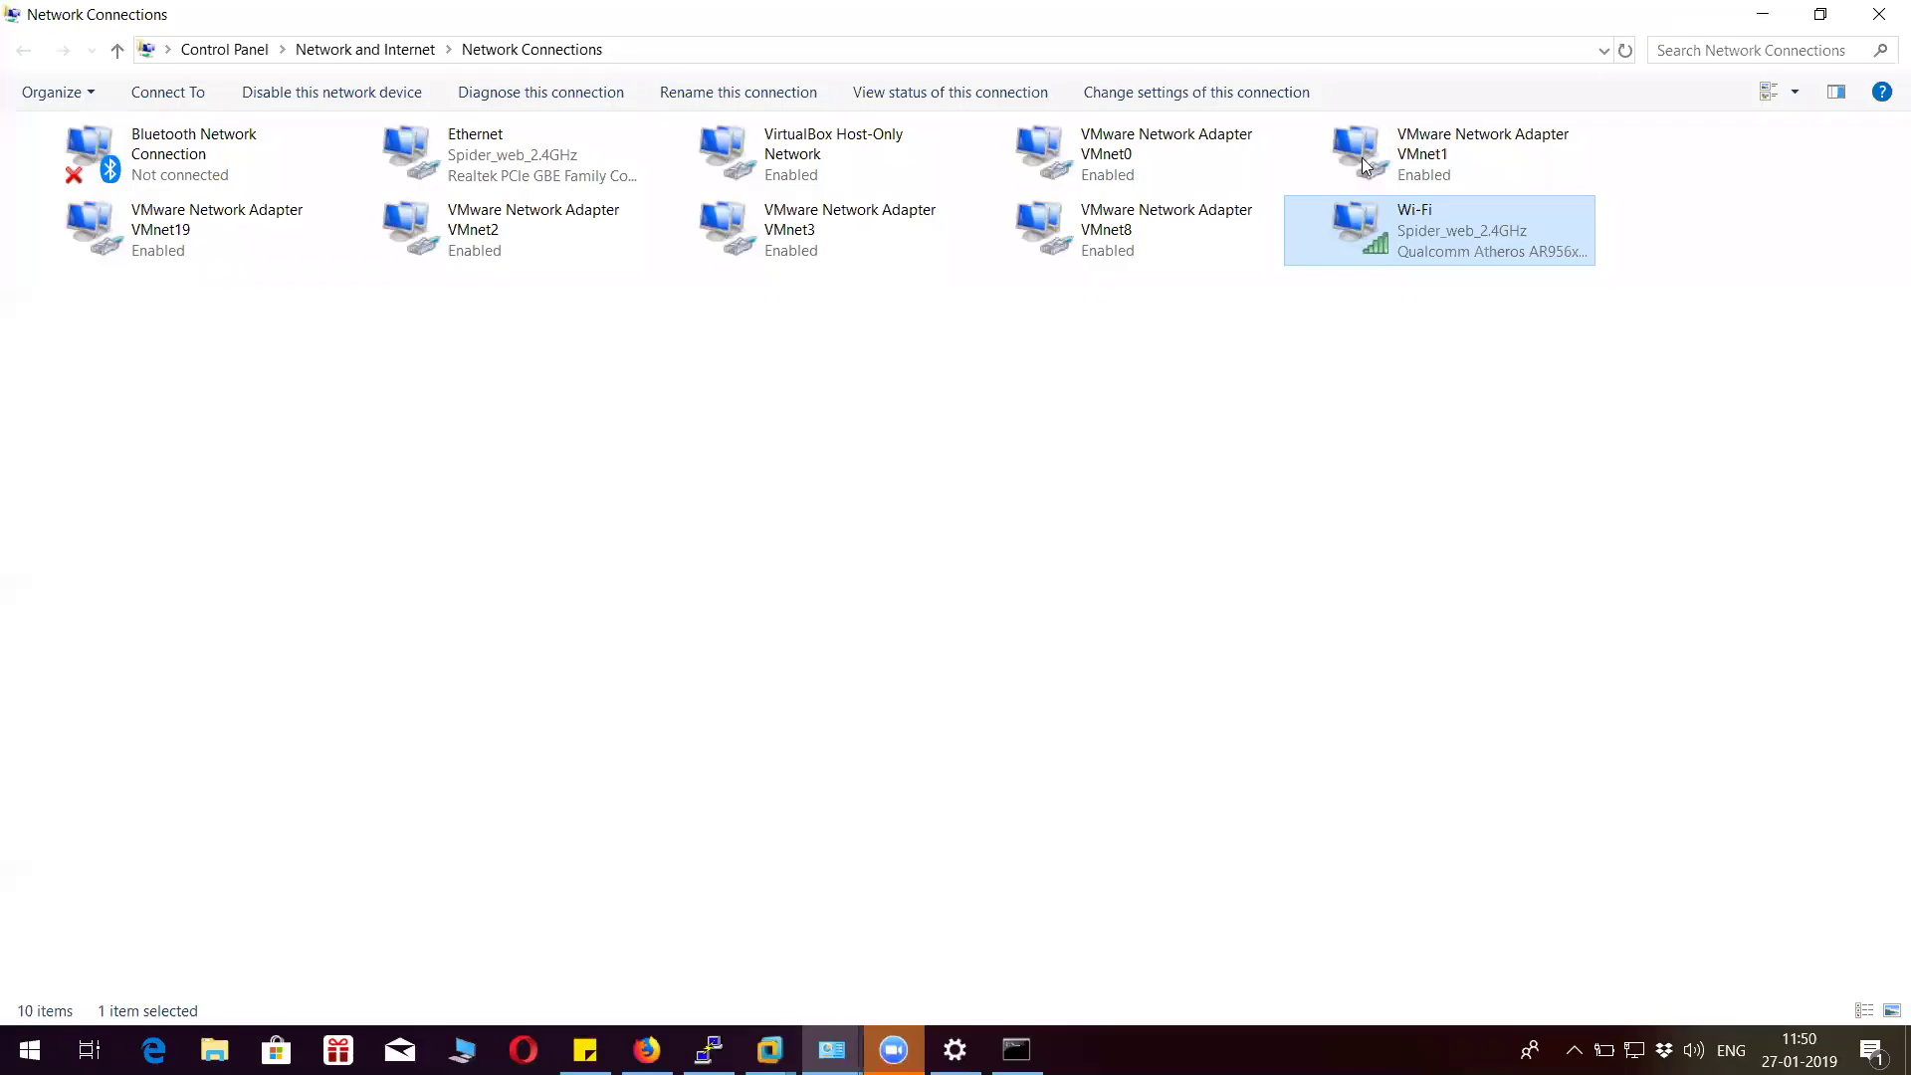
Diagnose VMnet8, apply the DHCP fix as administrator, and check Ubuntu's 8.8.8.8 ping.
right_click(1108, 246)
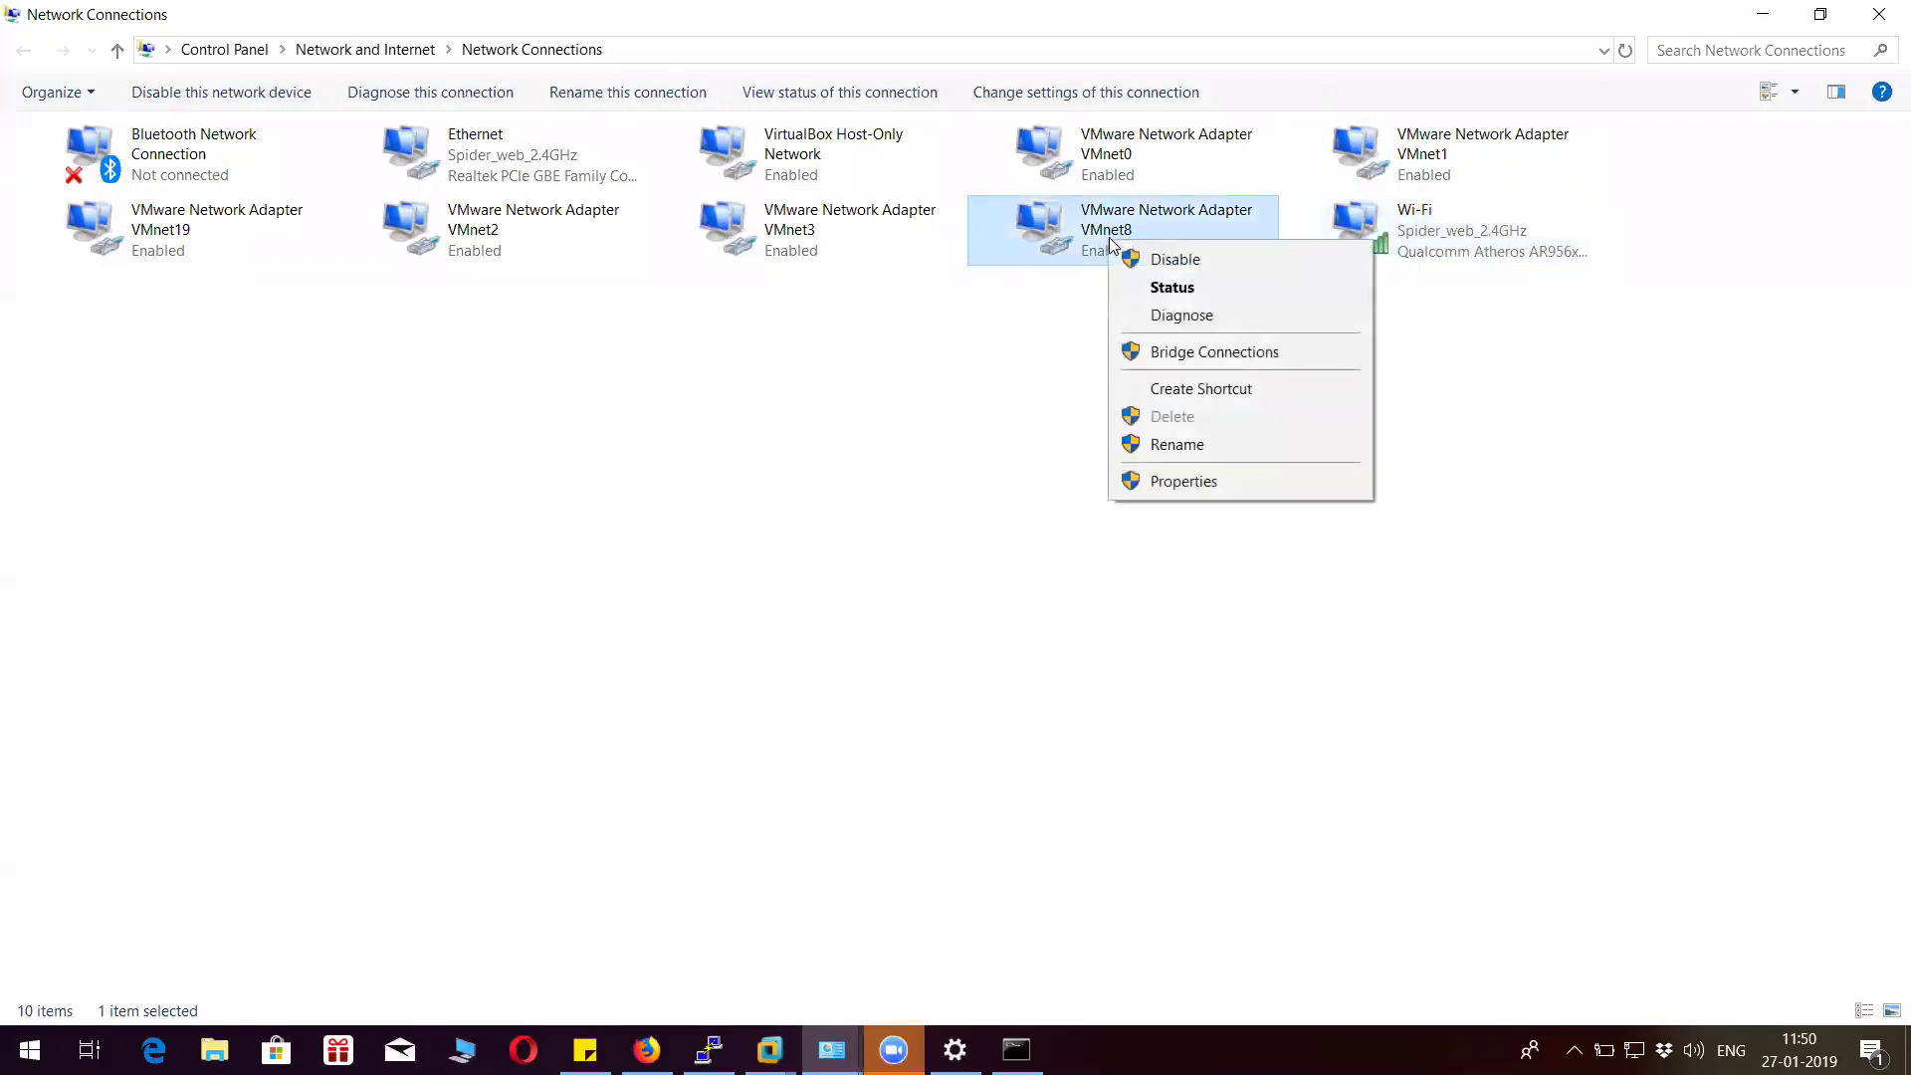
left_click(1178, 317)
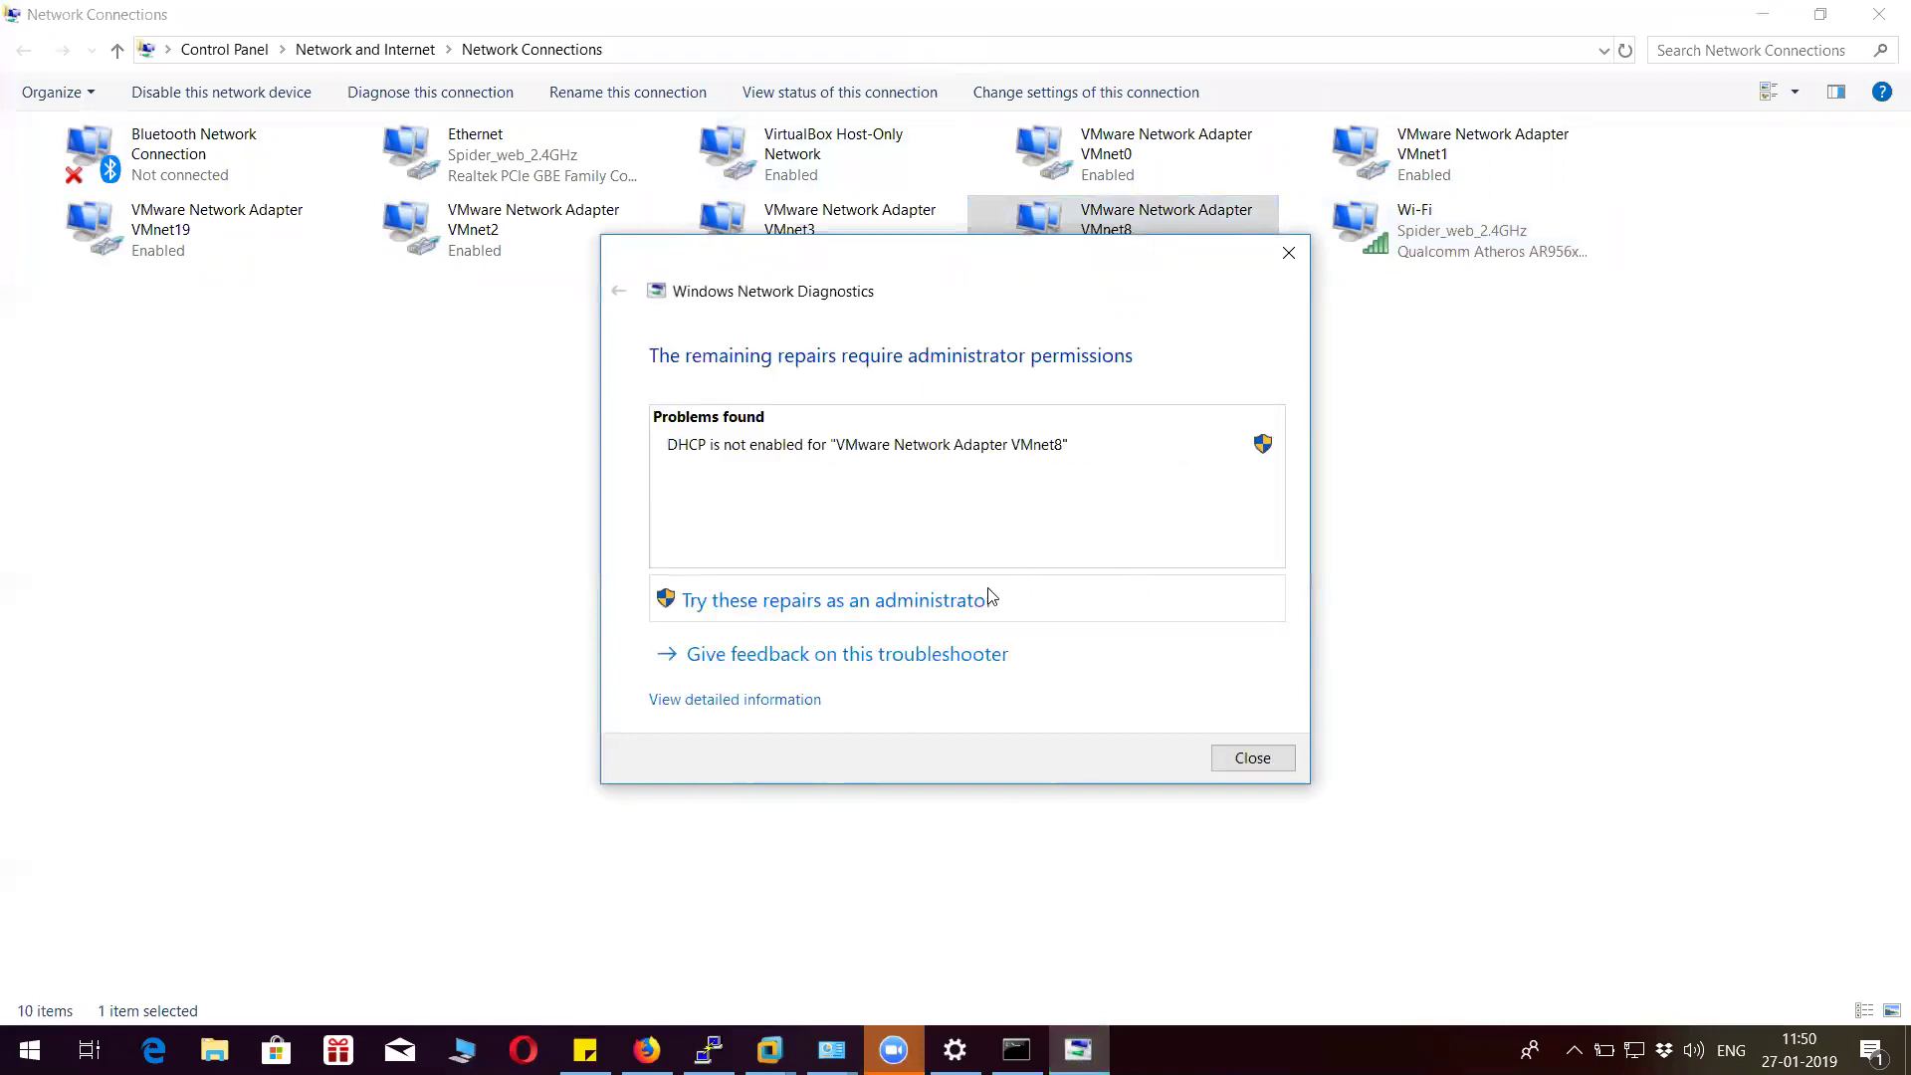
left_click(991, 599)
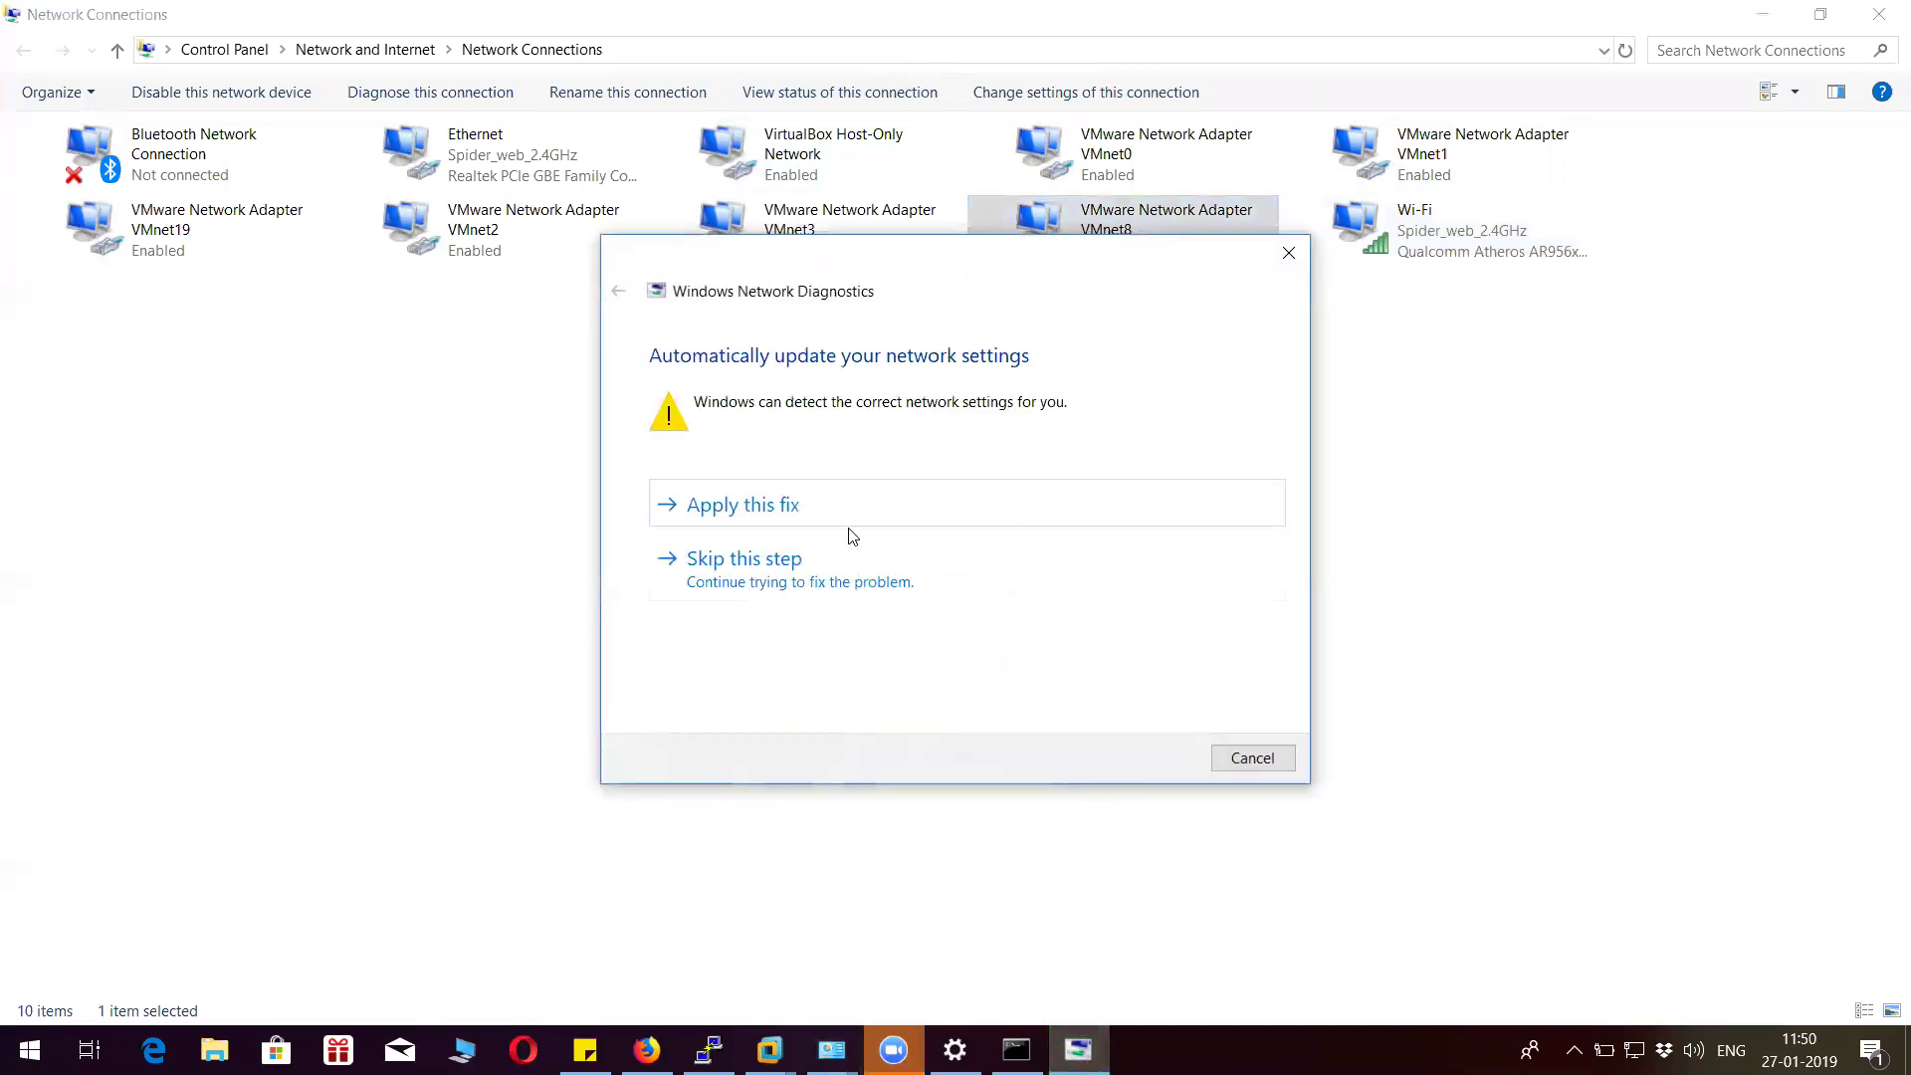
left_click(854, 523)
mouse_move(770, 1050)
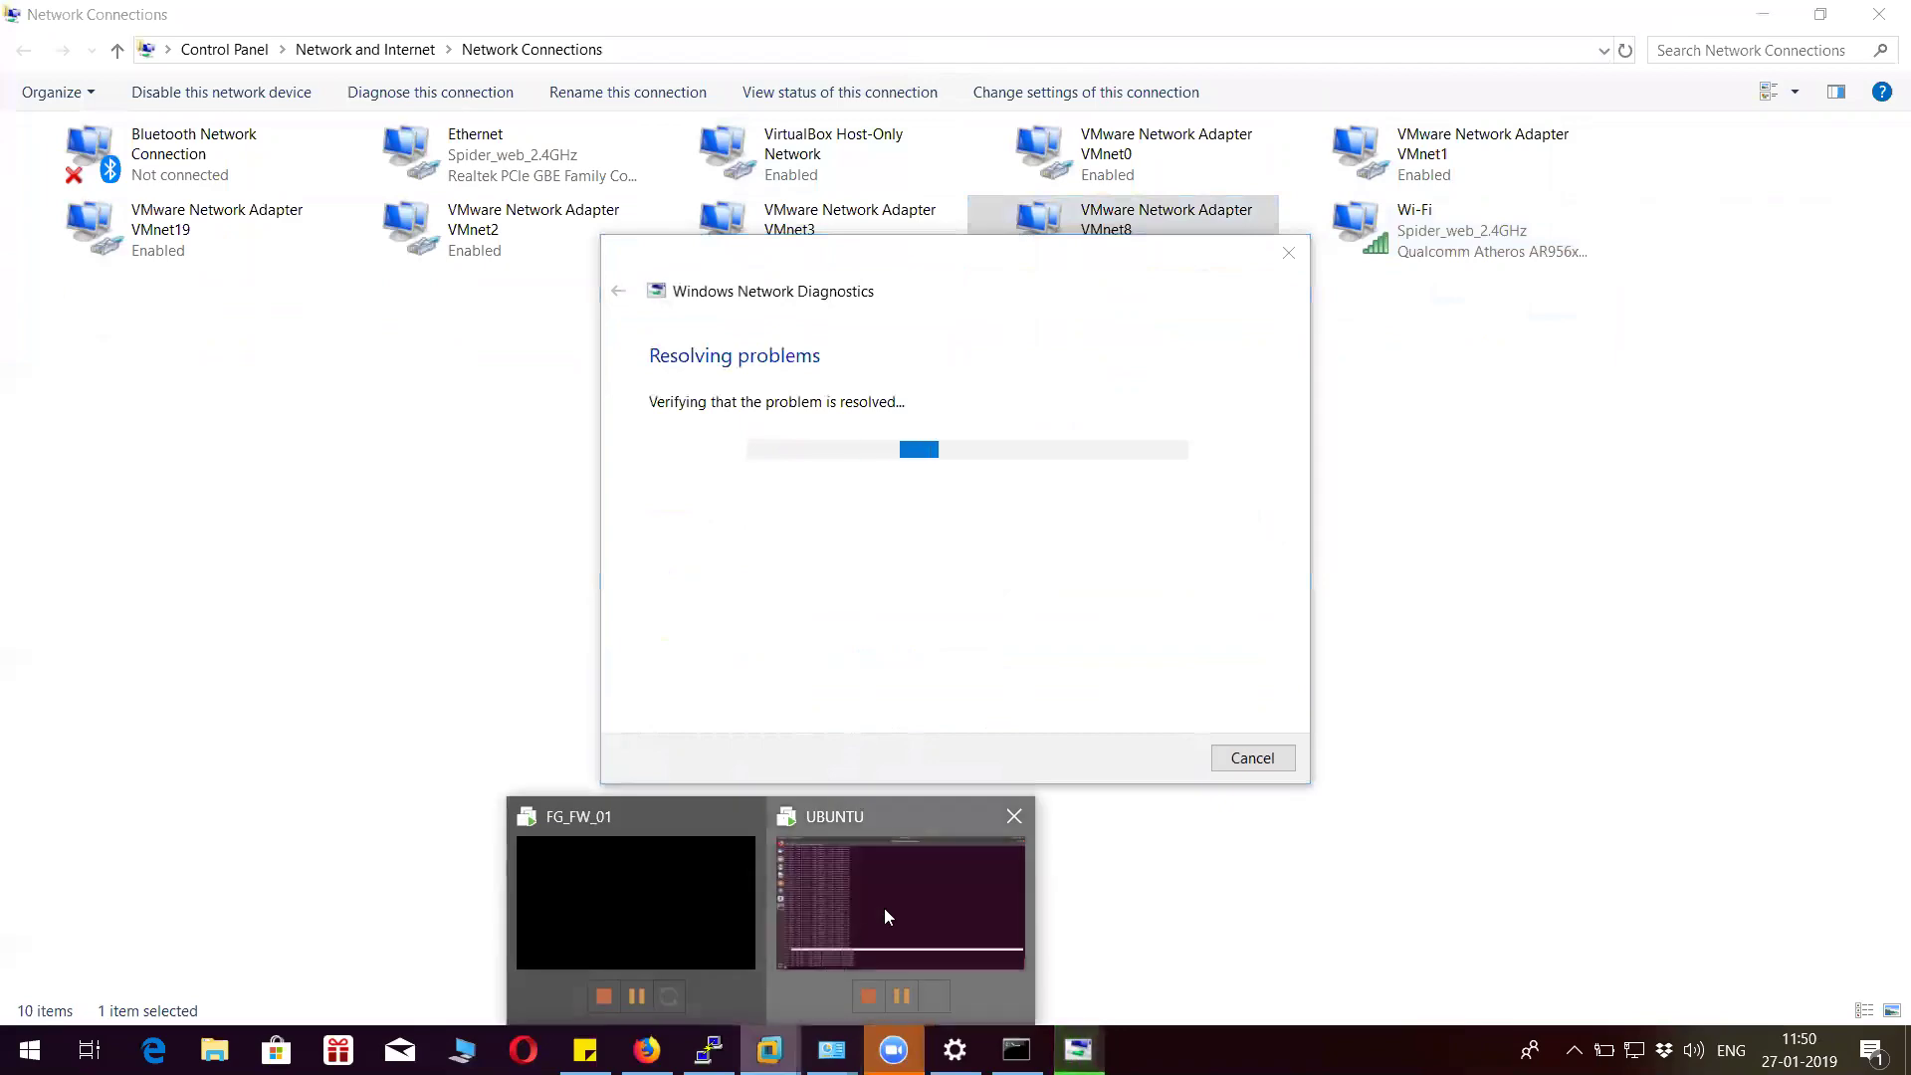
left_click(884, 908)
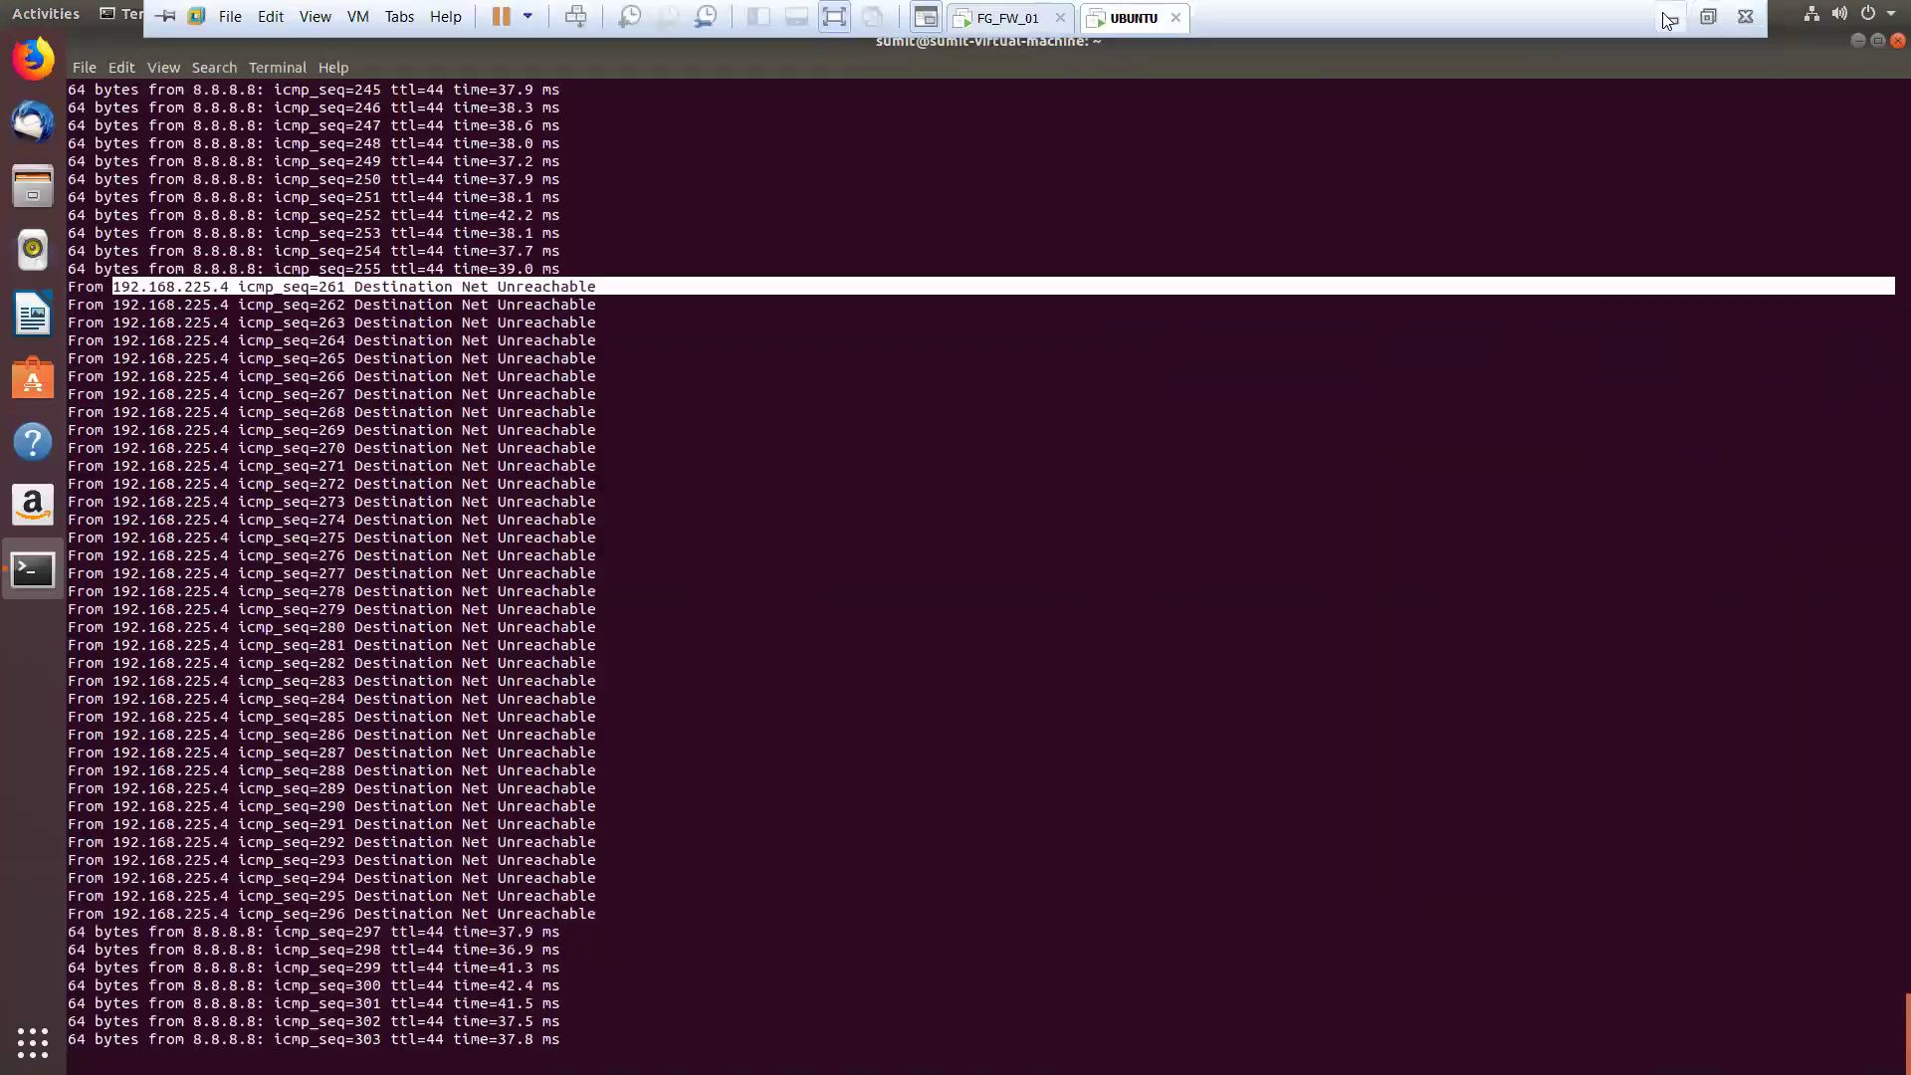
left_click(1668, 18)
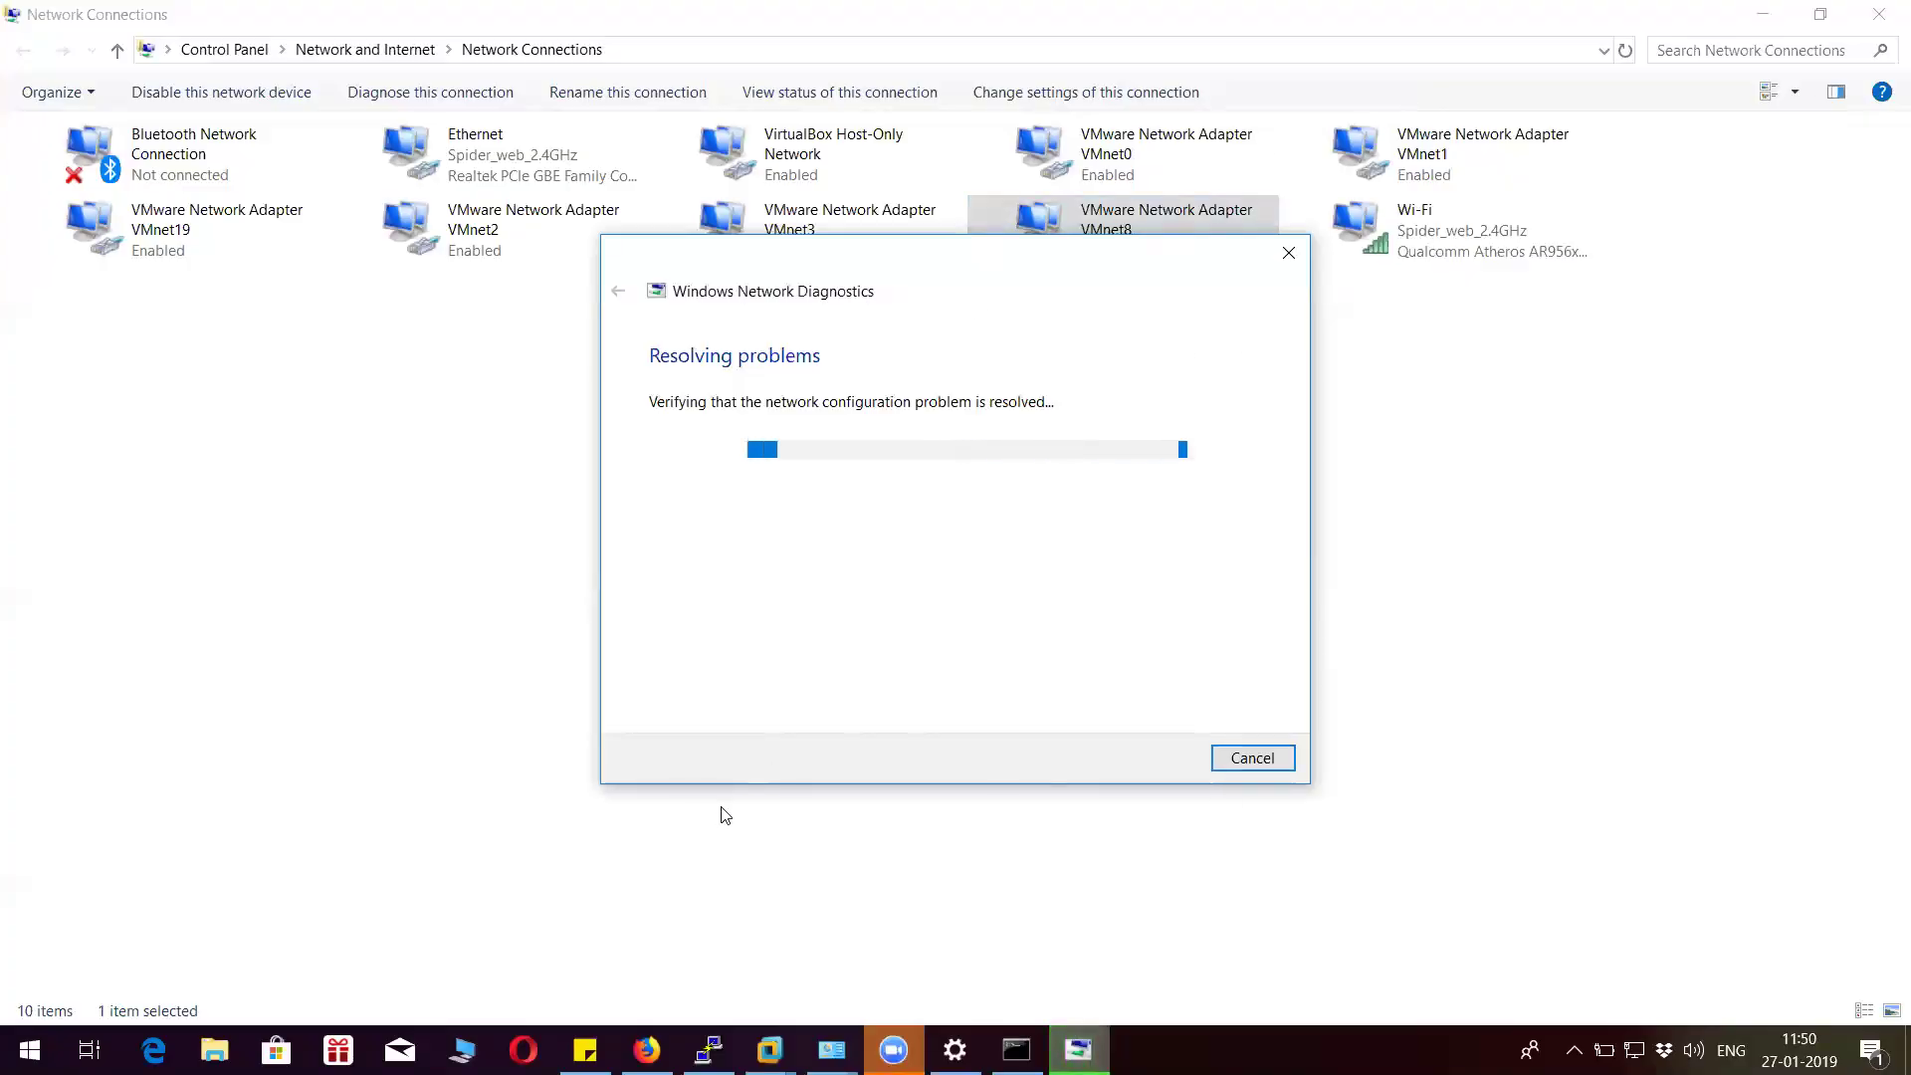
Collapse the FortiGate Network sidebar group and close the Windows Network Diagnostics dialog.
left_click(647, 1051)
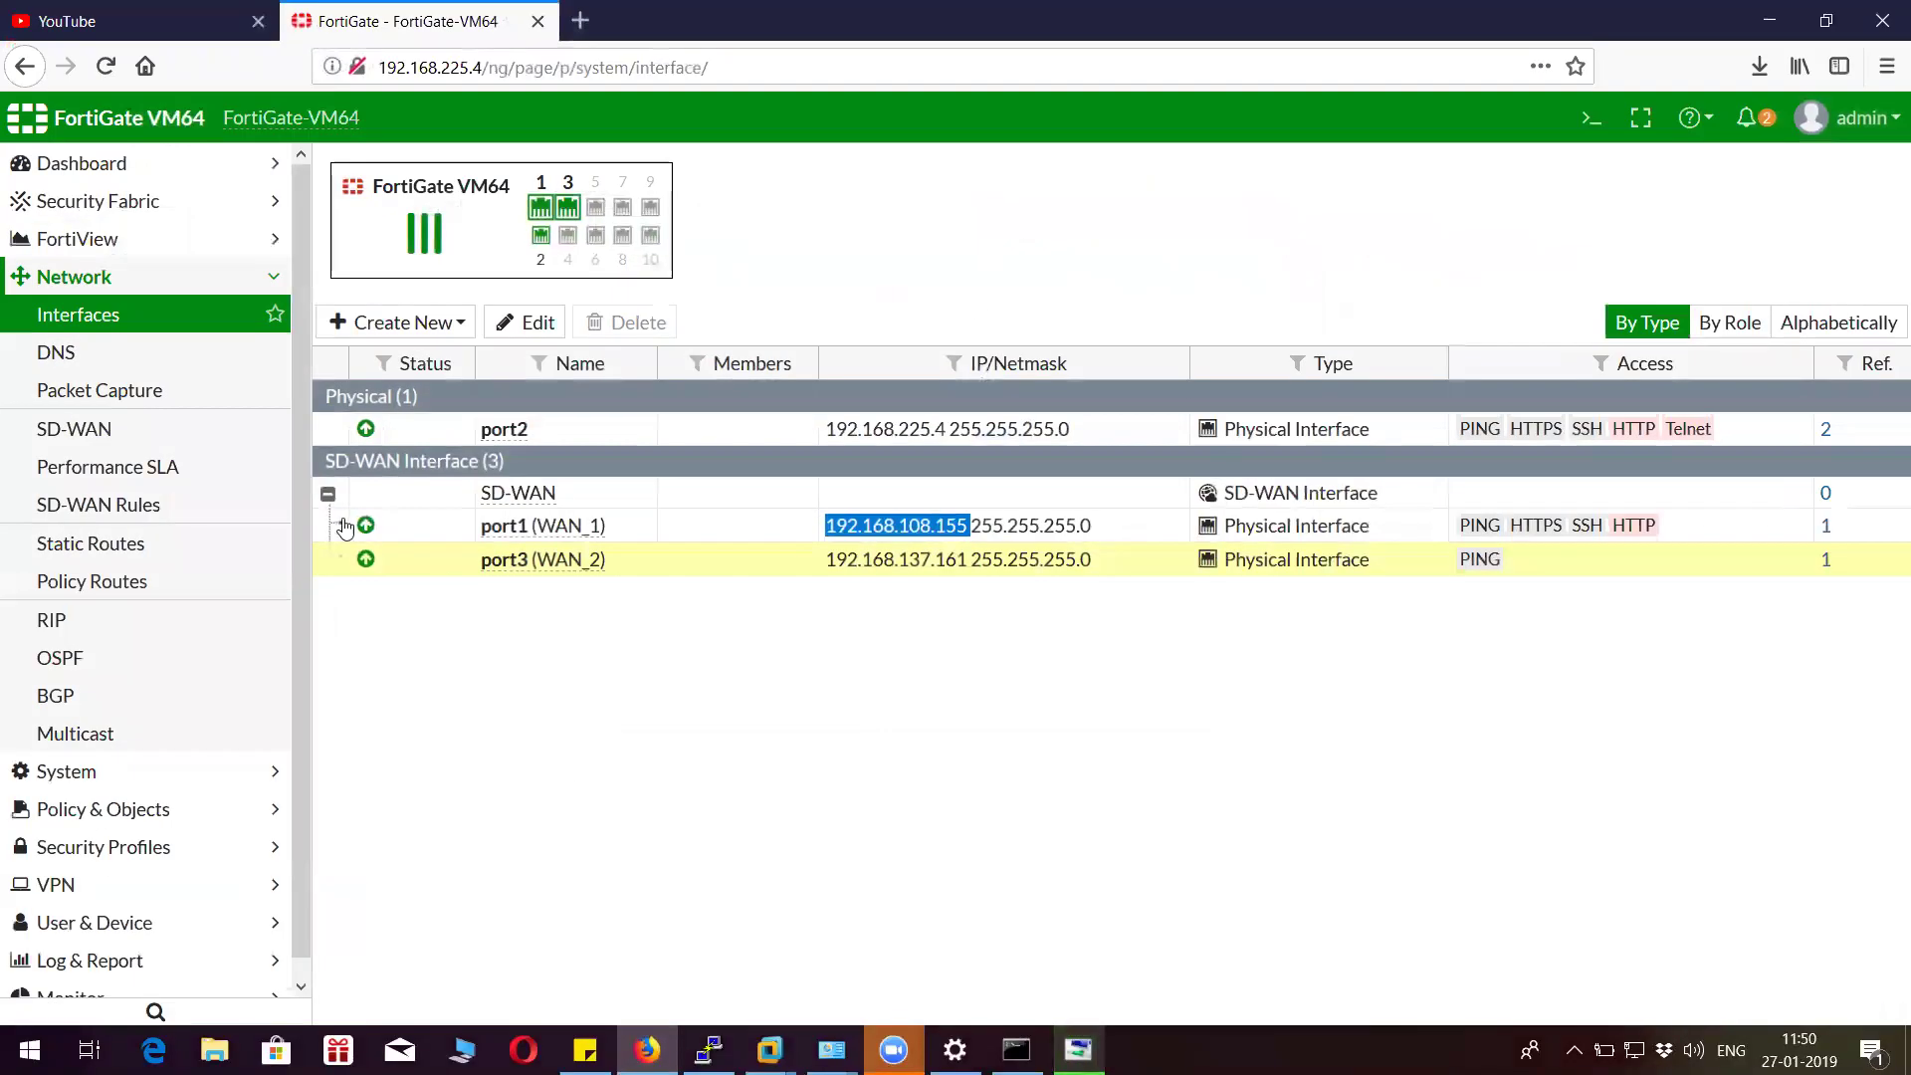
left_click(139, 277)
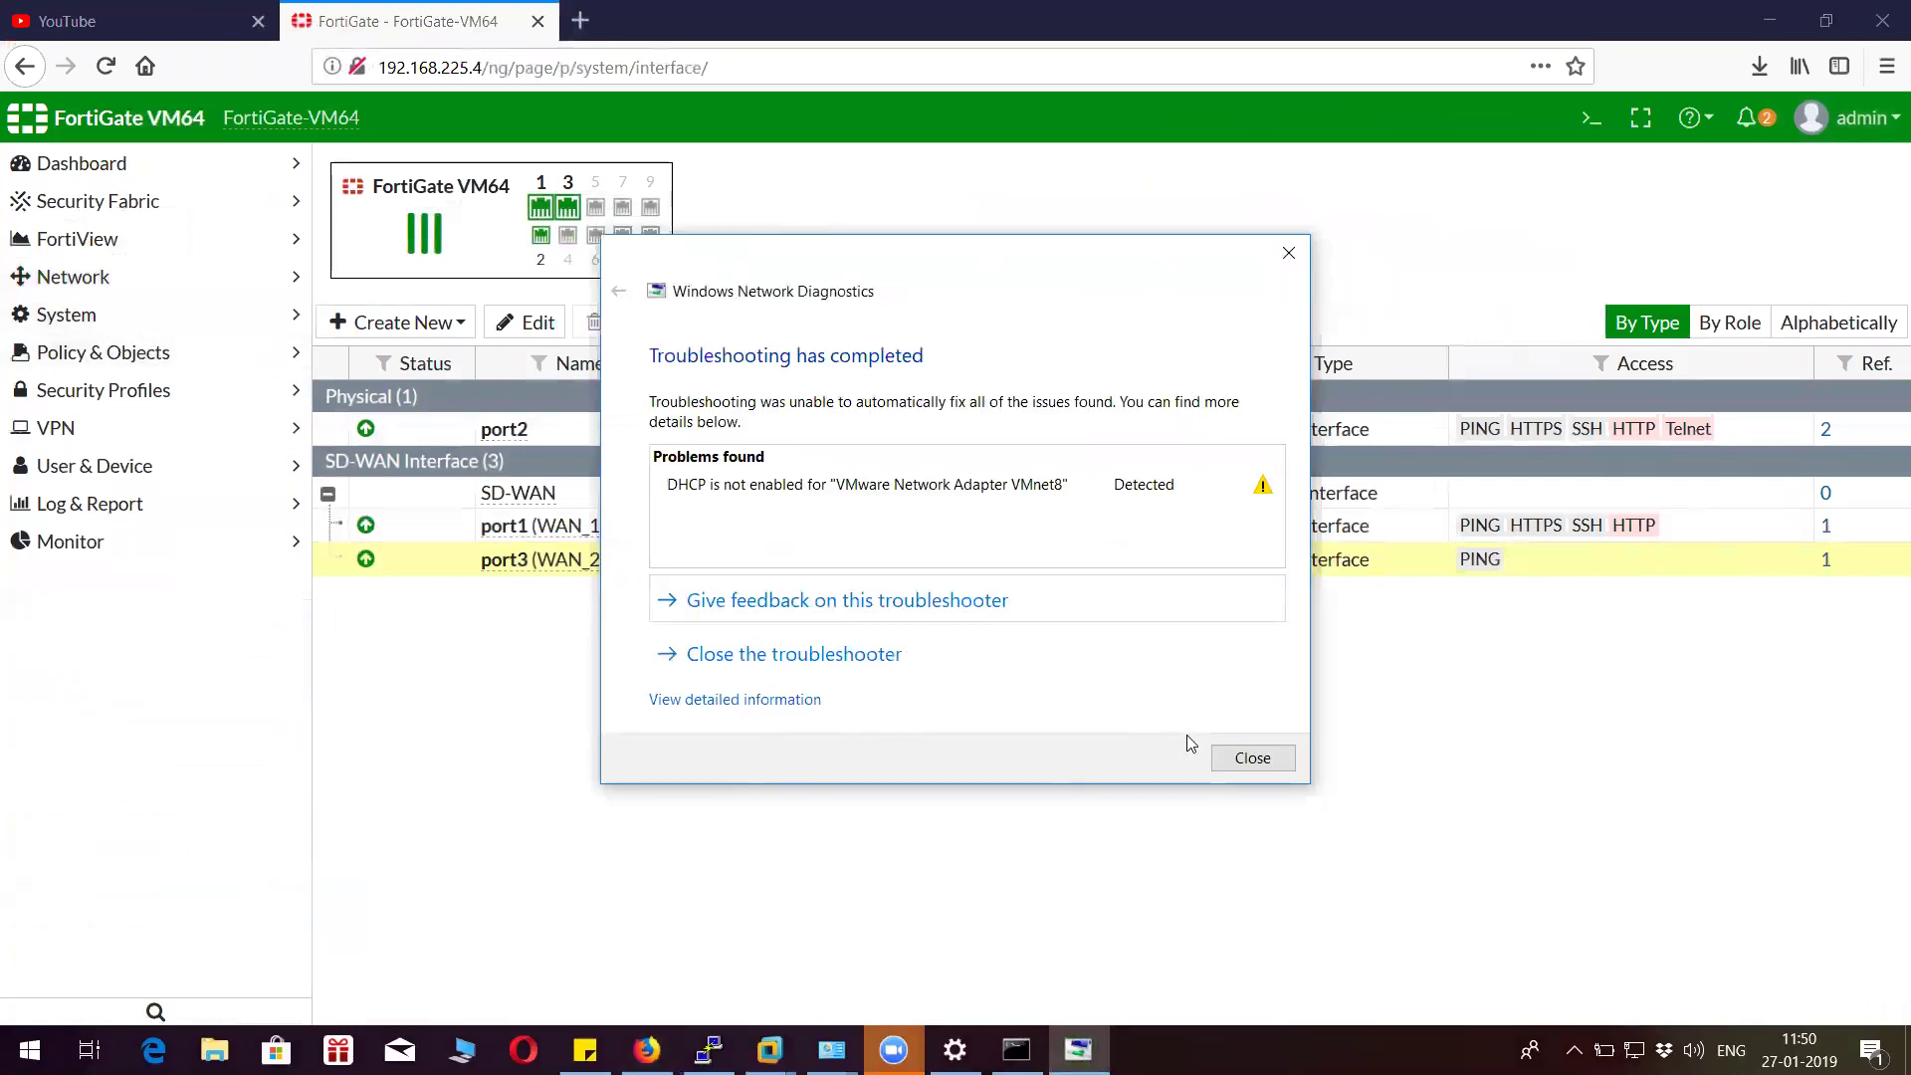
left_click(1250, 759)
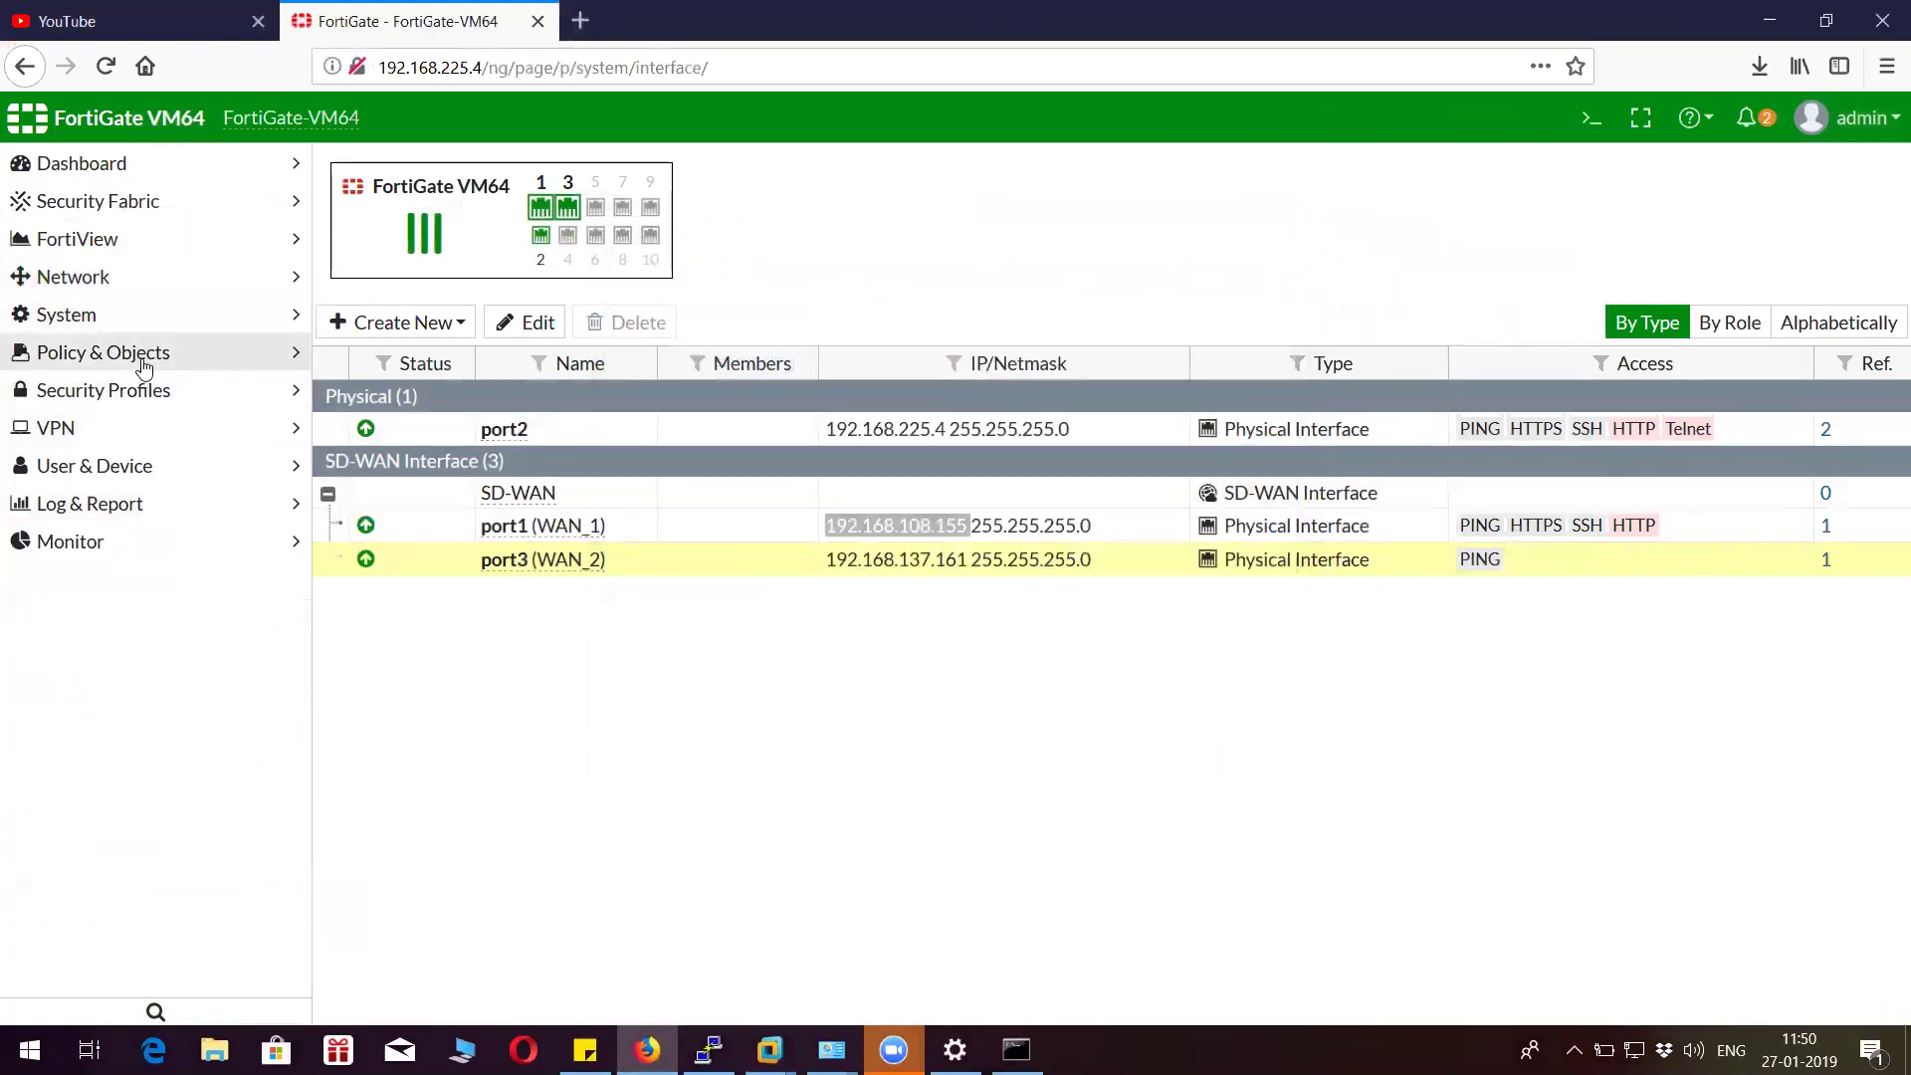